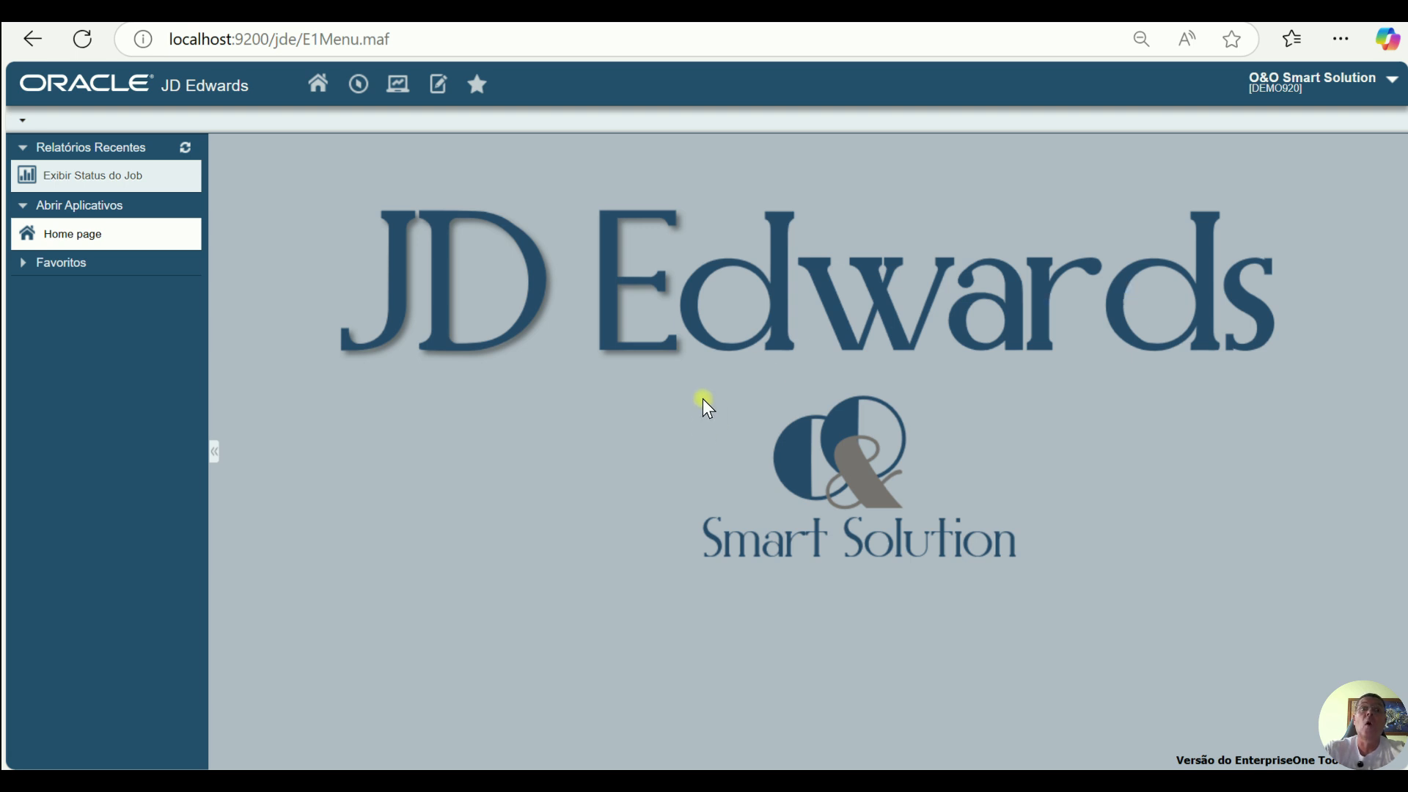
Step: Add the Cadastro/Transações de Estoque task, found in Gerenciamento de Logística under Gerenciamento de Estoque's Processamento Diário, to the favorites
click(362, 87)
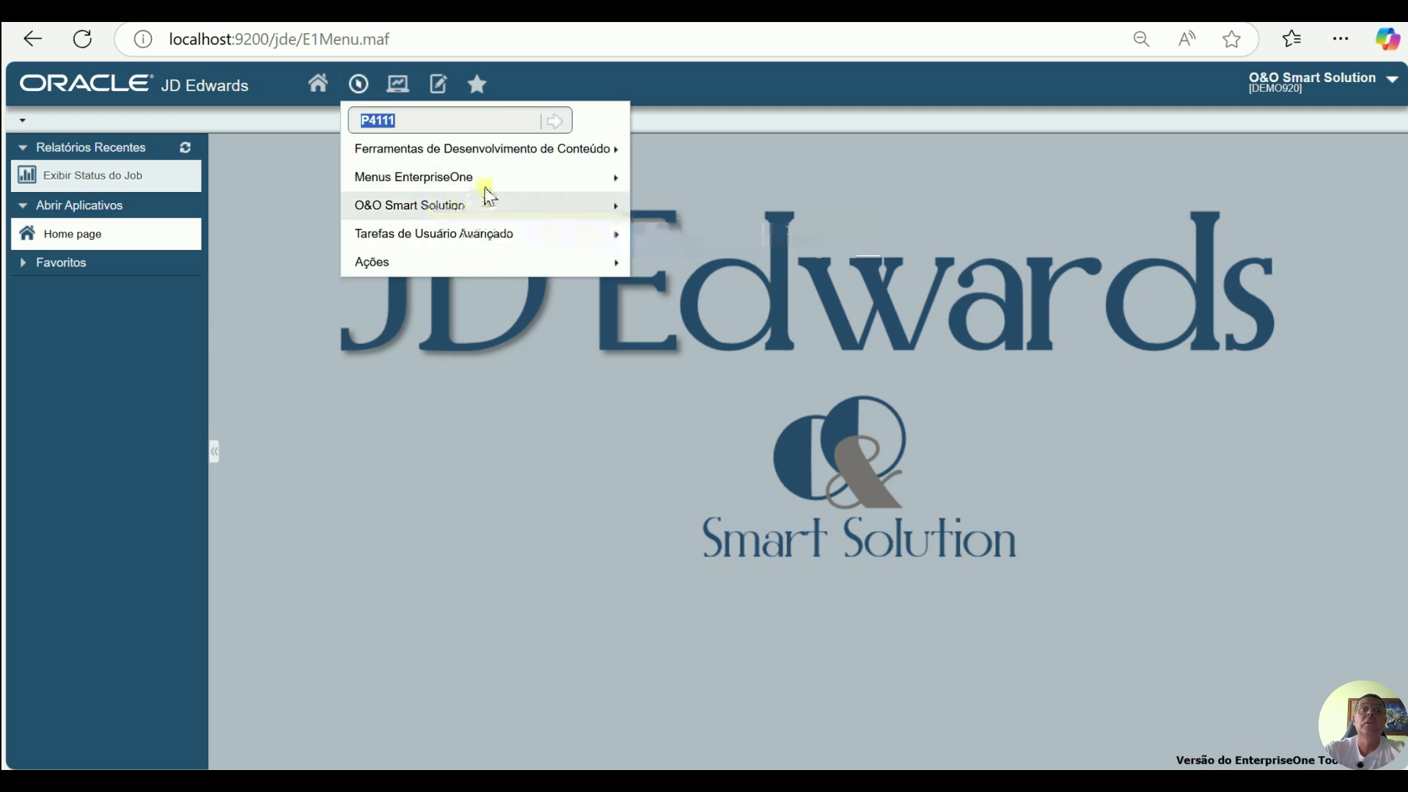
click(571, 169)
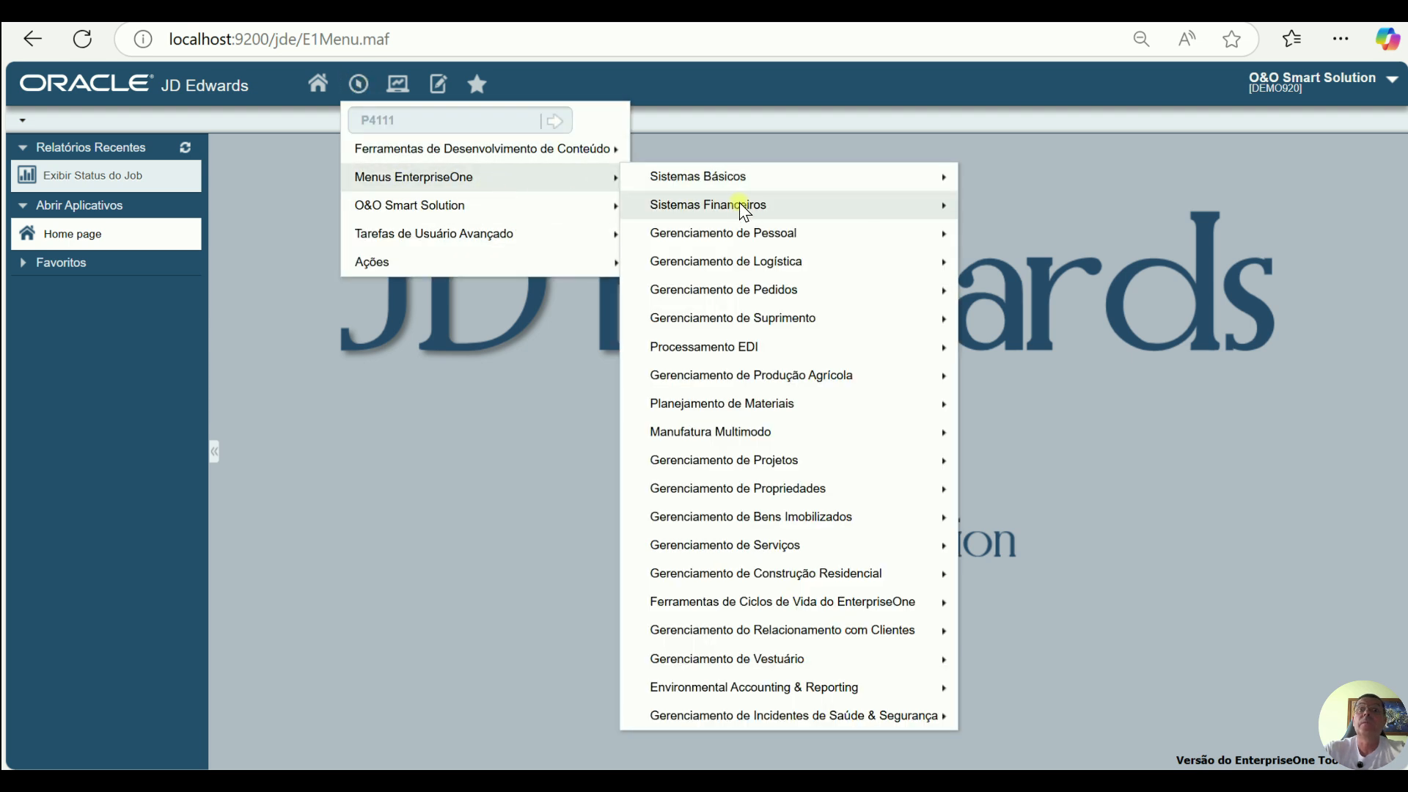
click(792, 264)
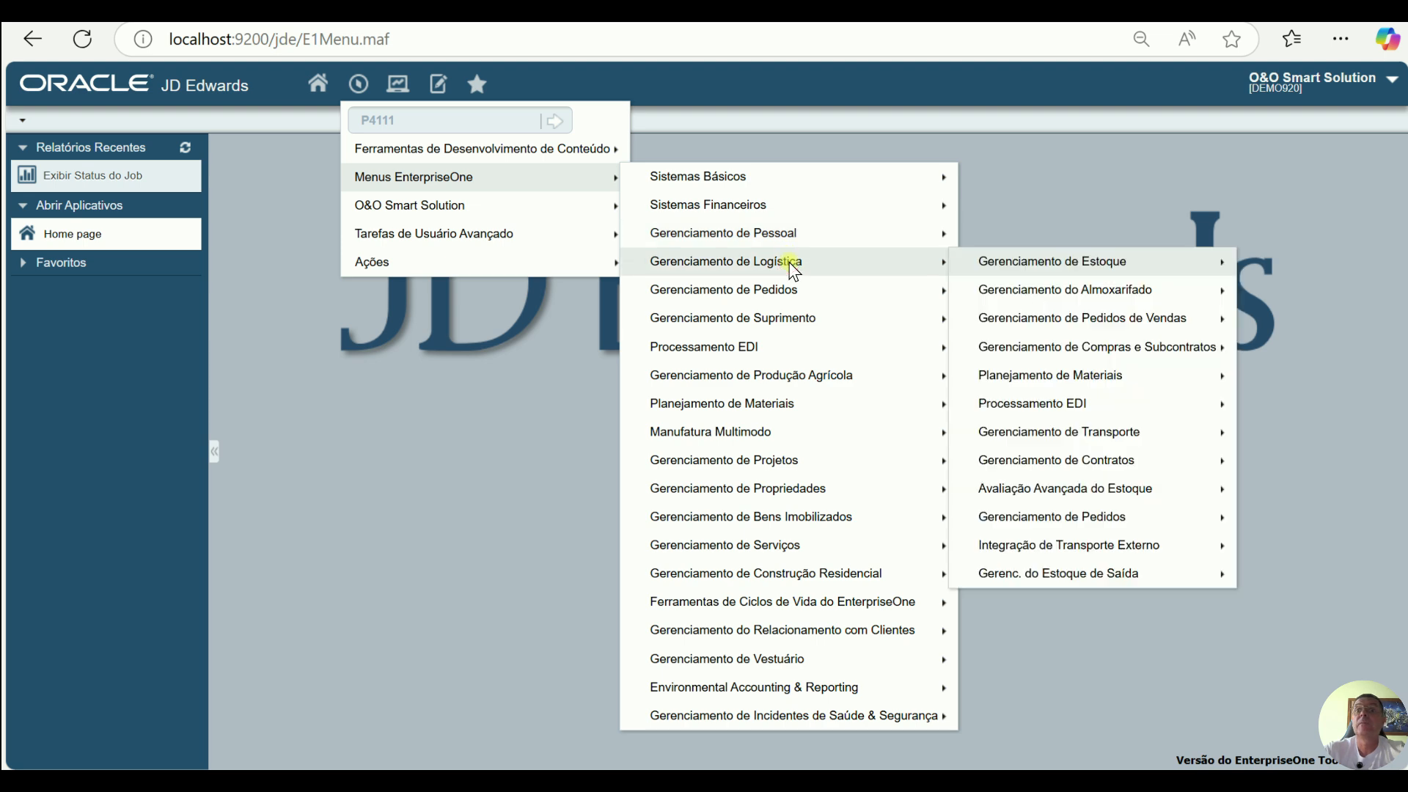
click(1070, 264)
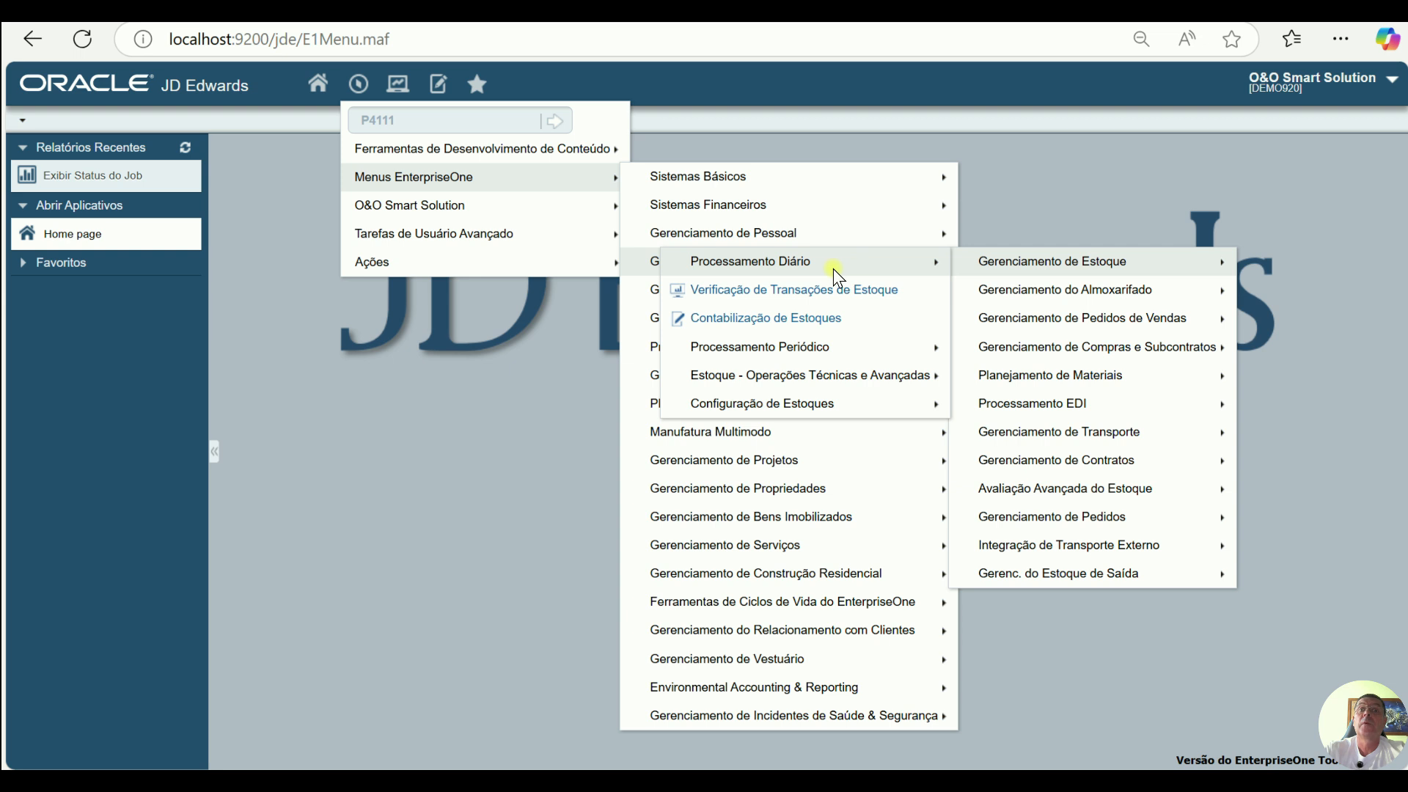
click(833, 268)
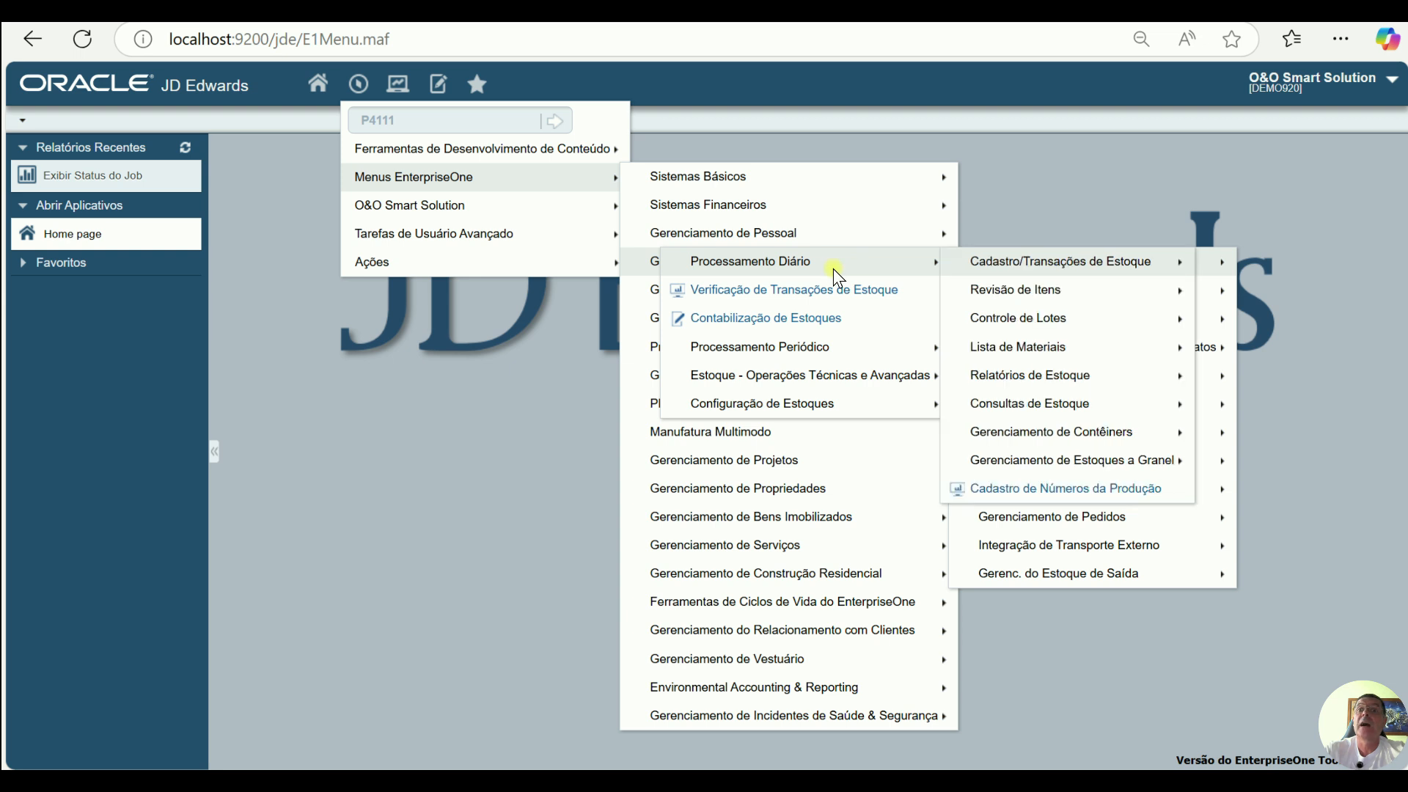
click(1027, 259)
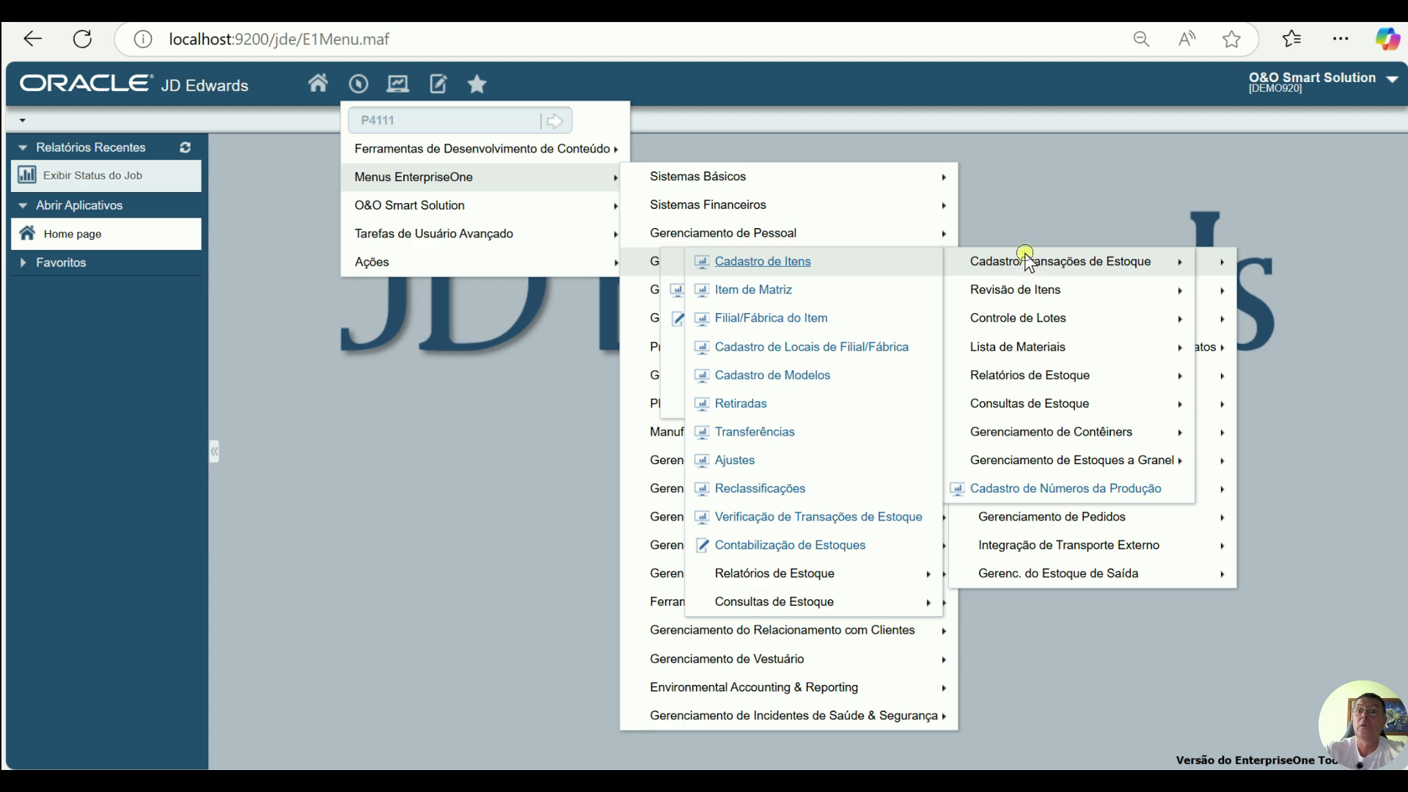
right_click(1024, 253)
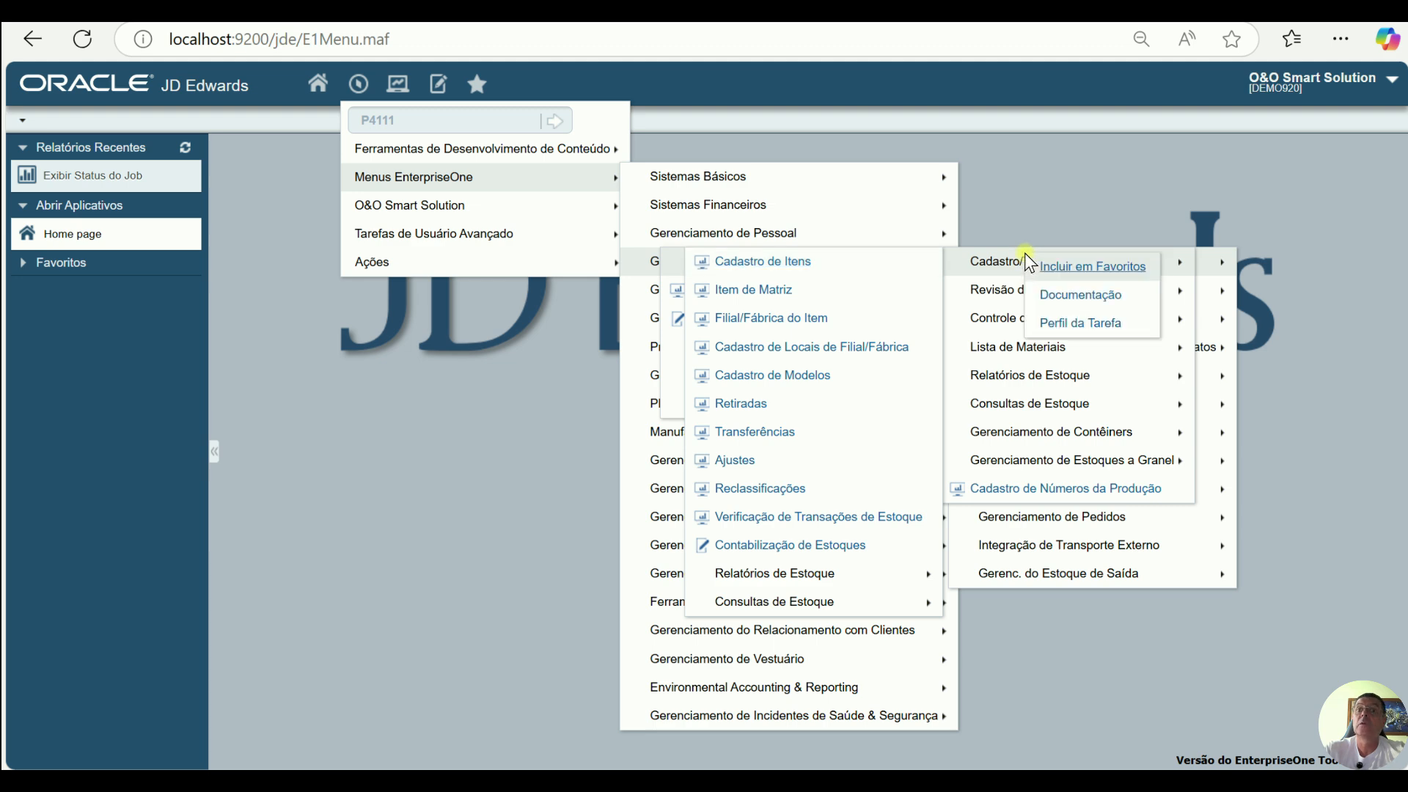
click(1061, 269)
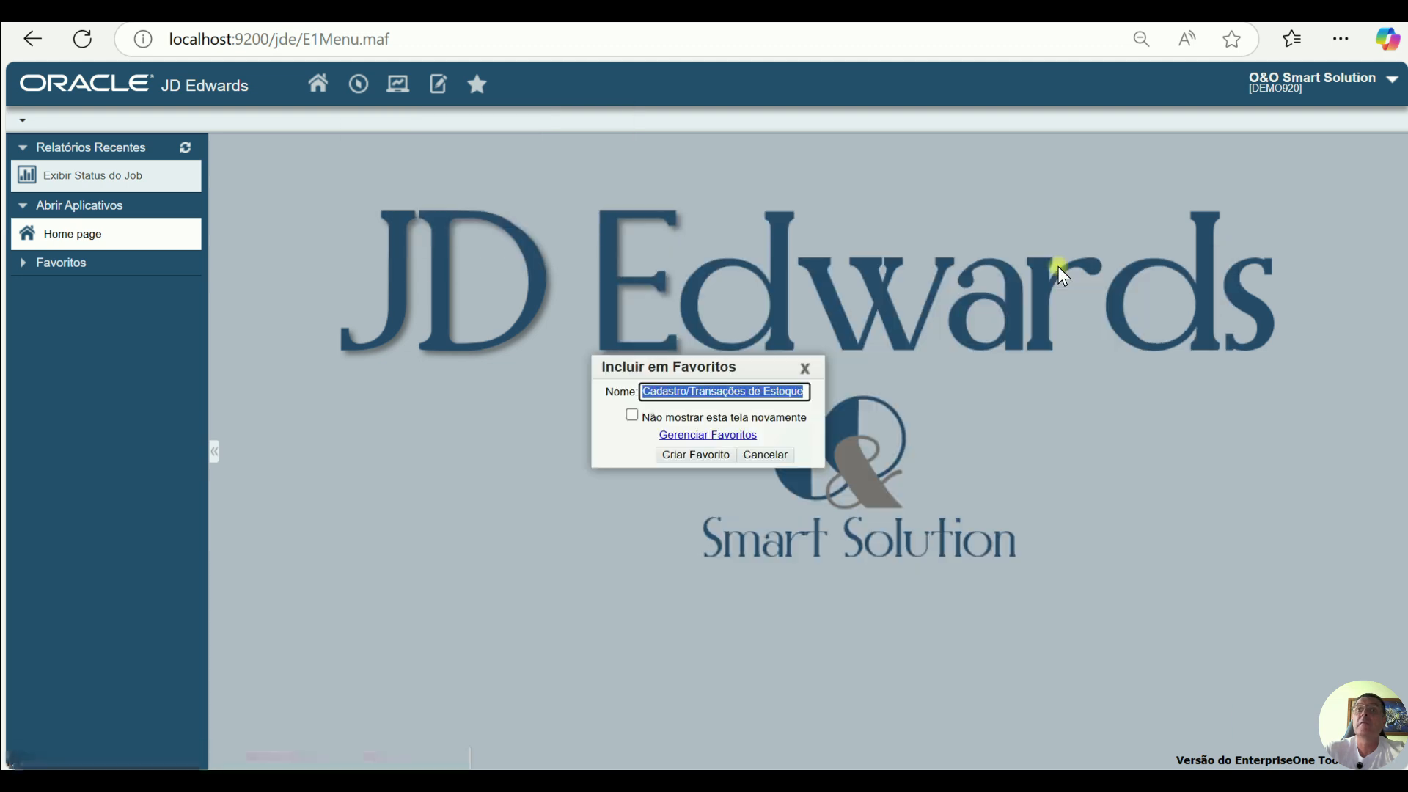
click(694, 455)
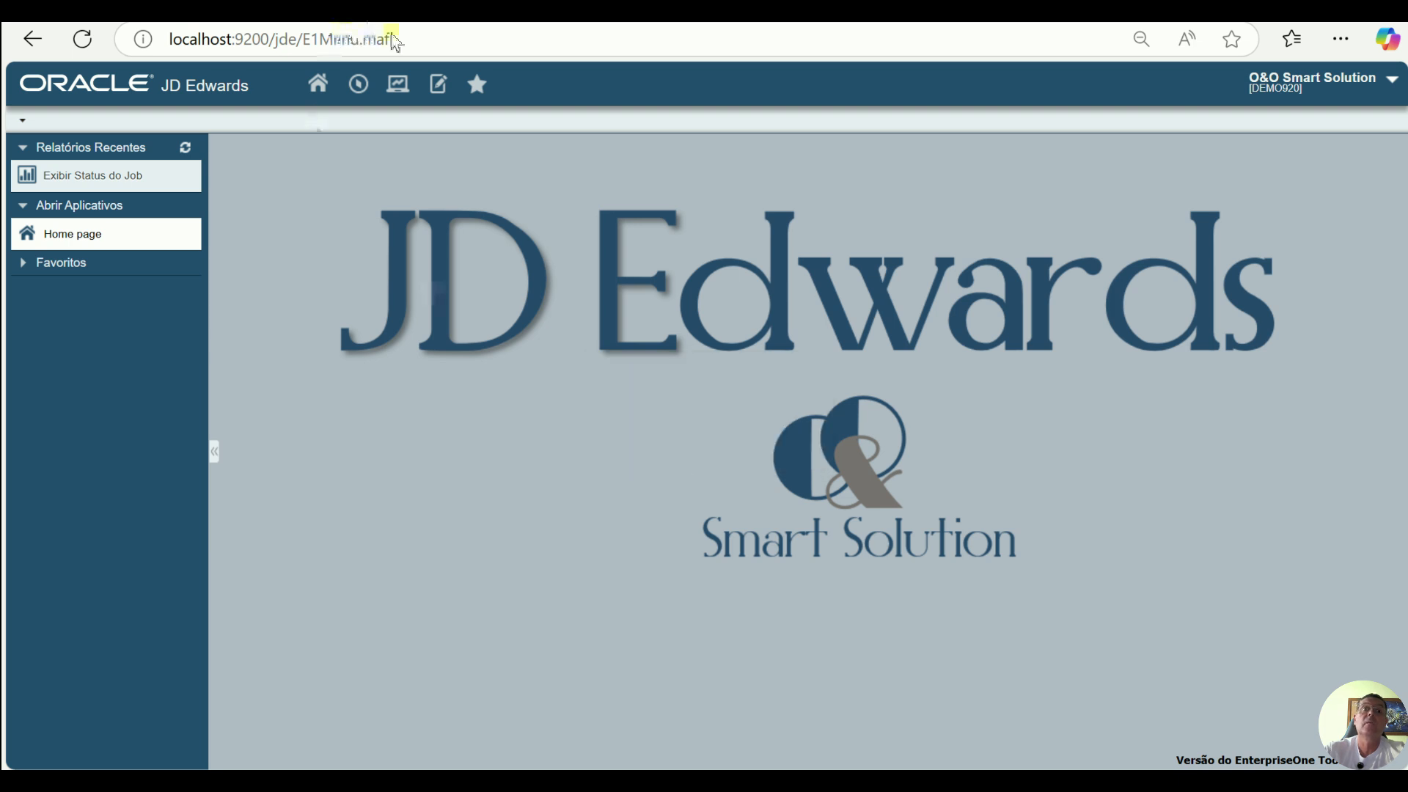
Step: View the Ajustes application from the Cadastro/Transações de Estoque favorite, then close it
click(478, 86)
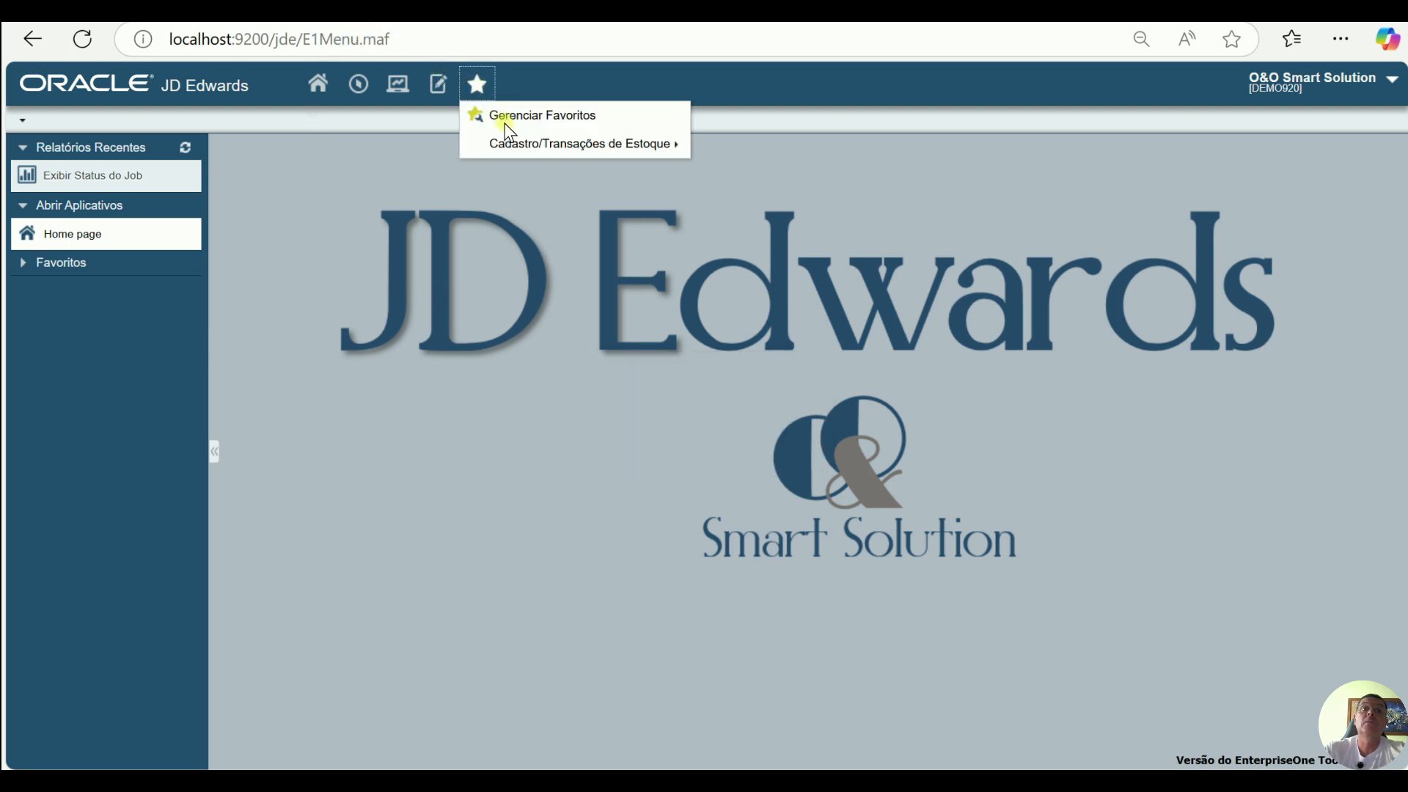
click(539, 150)
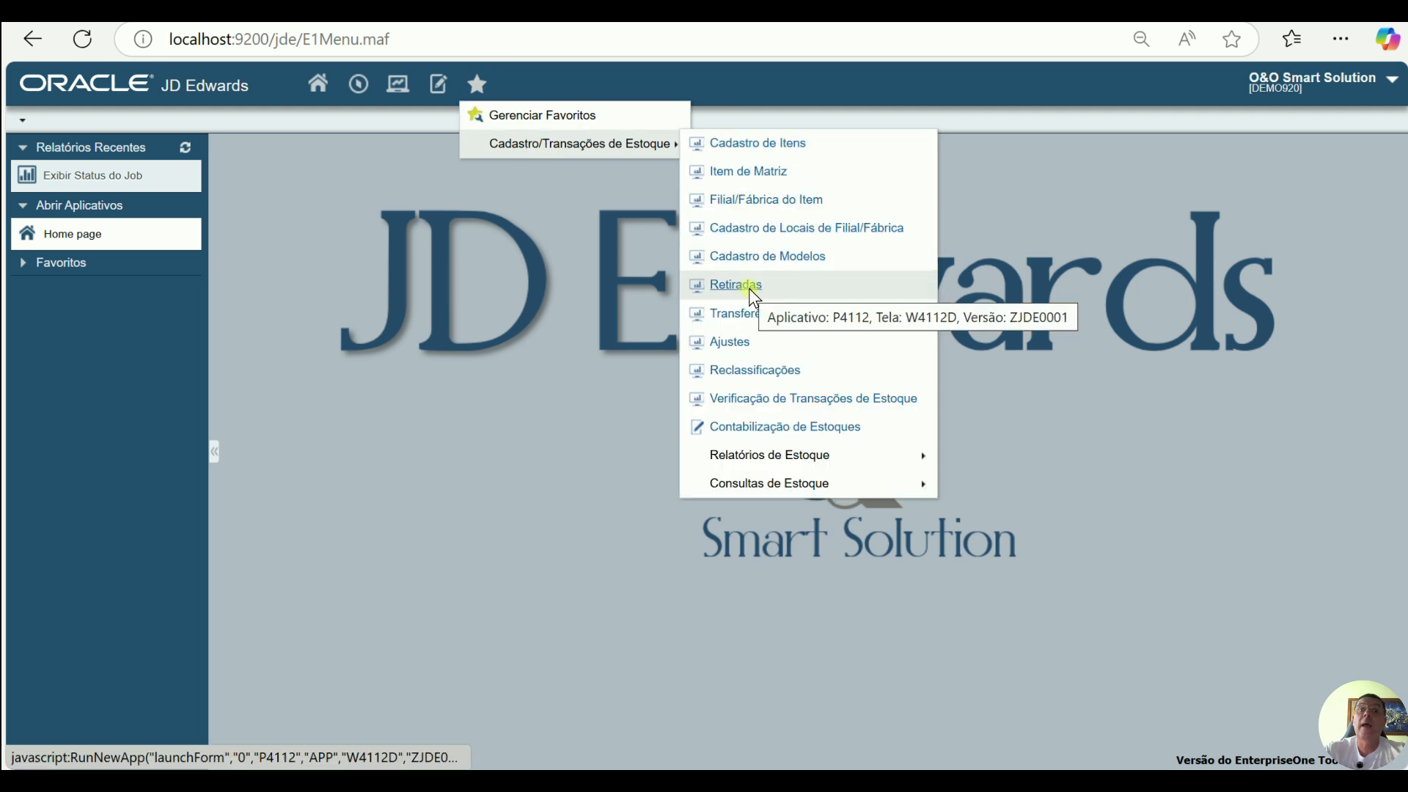
key(ctrl)
key(ctrl)
key(ctrl)
key(ctrl)
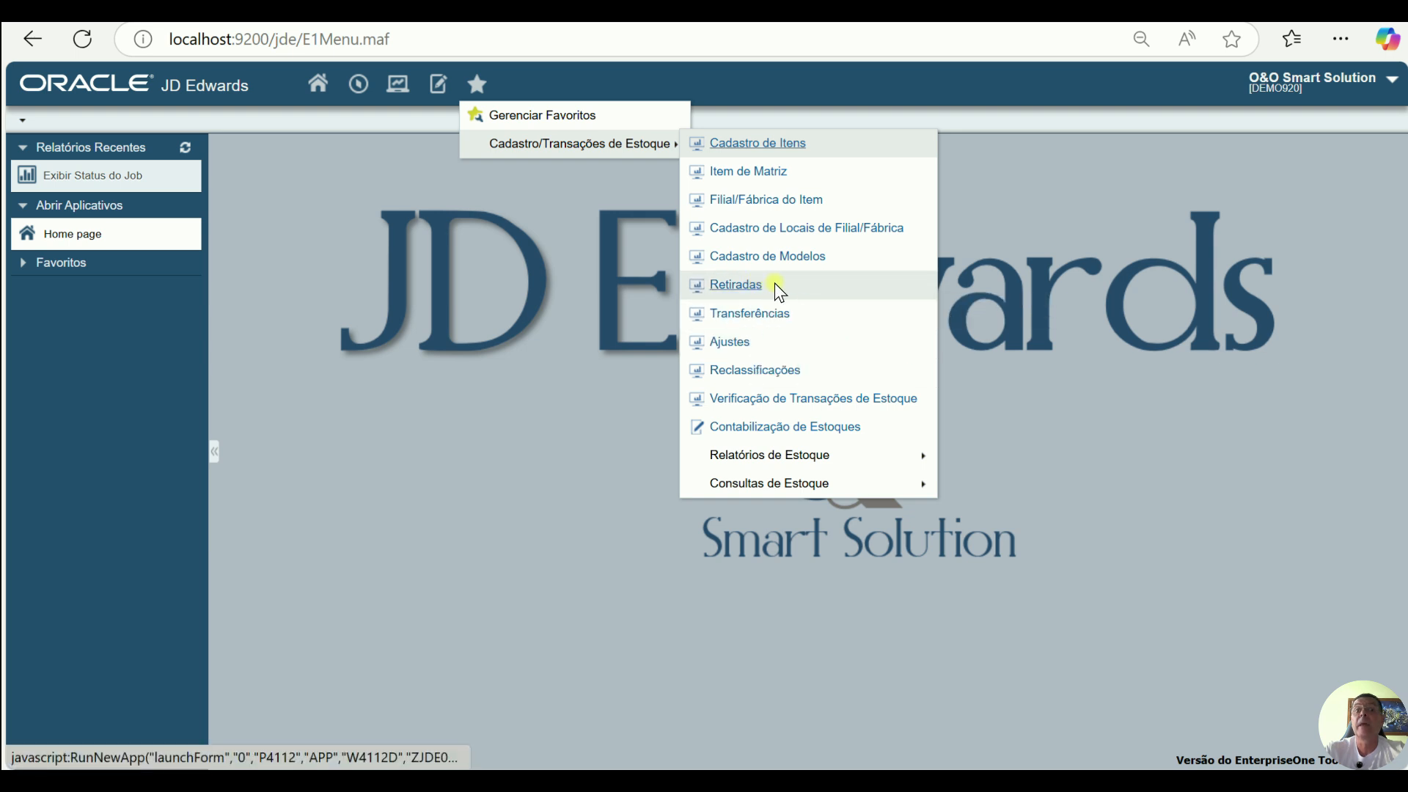
click(733, 342)
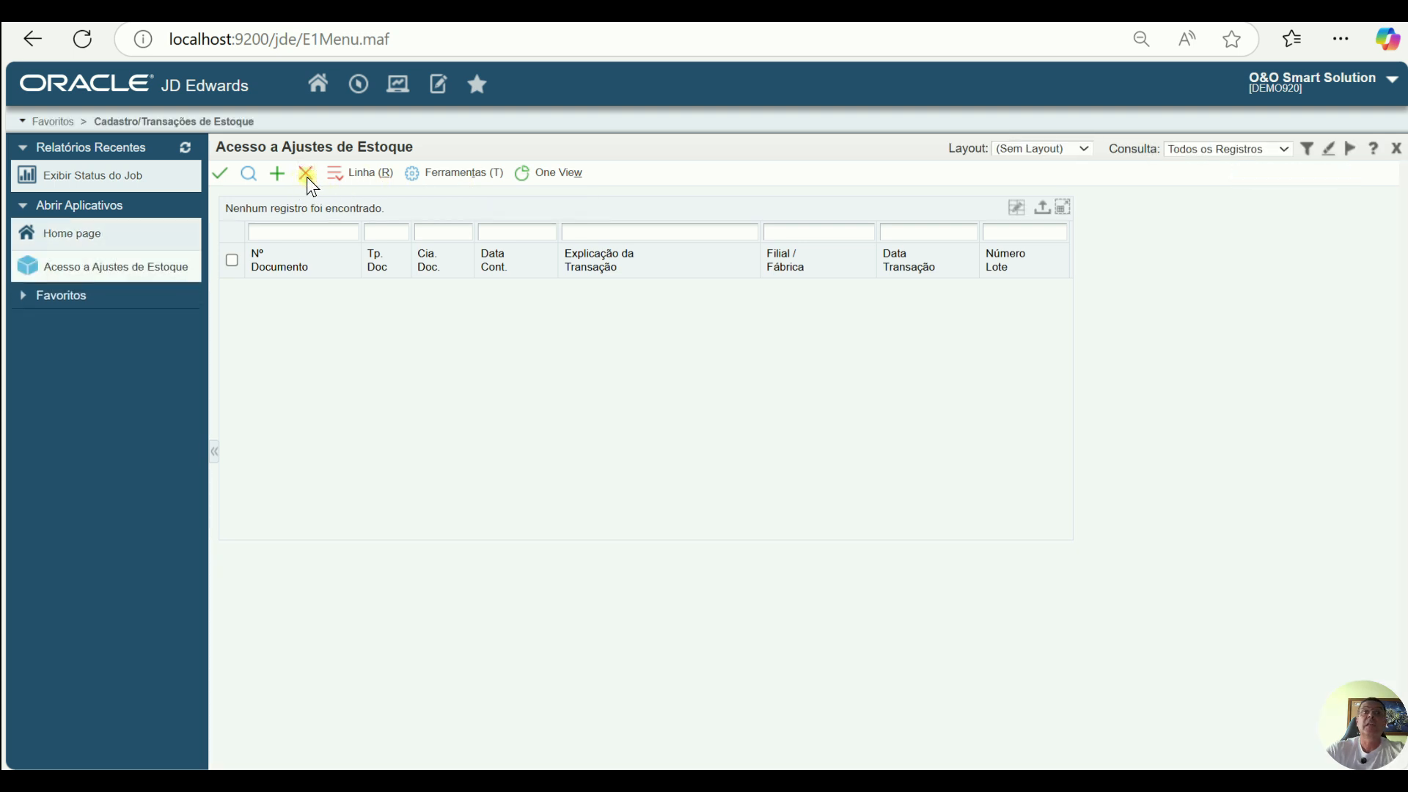
click(307, 176)
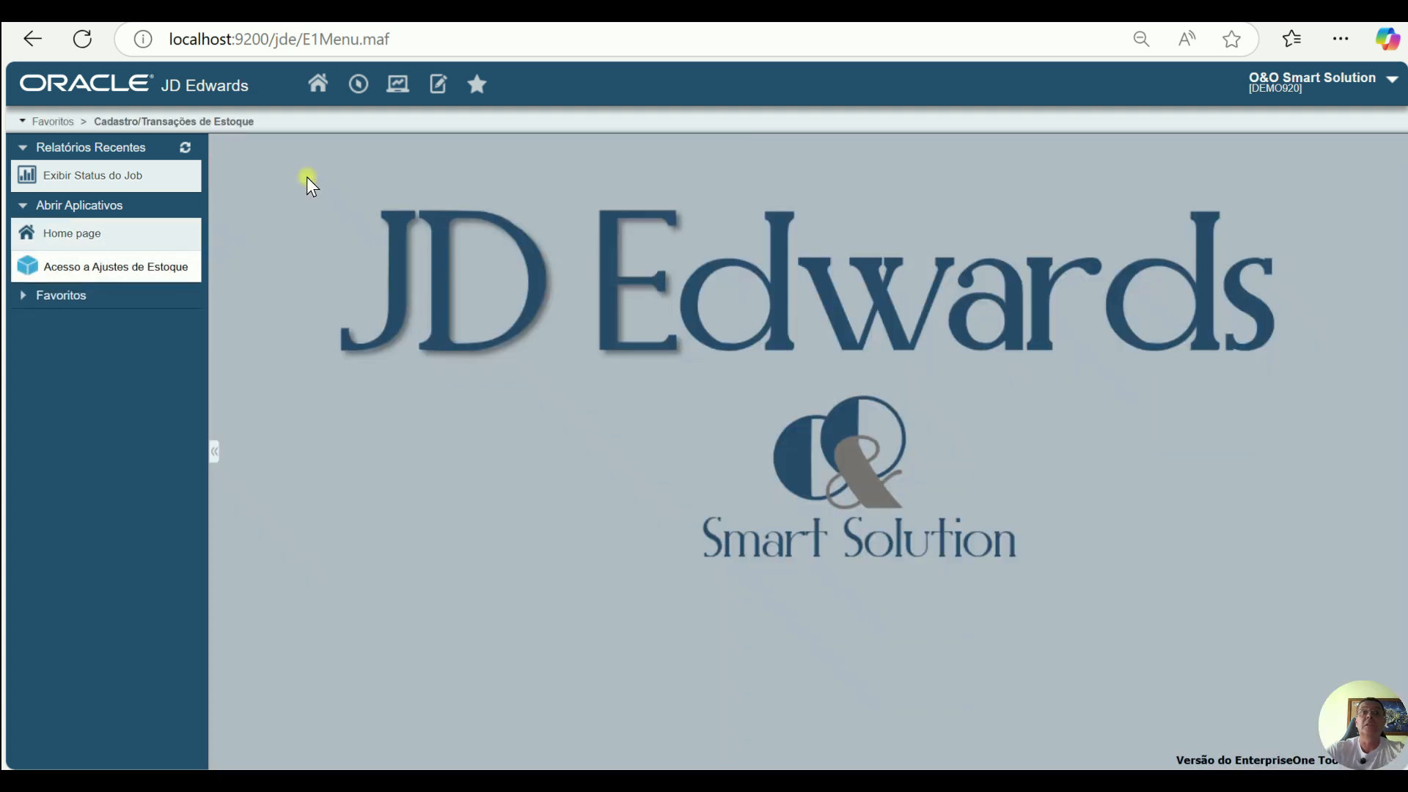
Step: Open the interactive versions application with fast path IV and list the versions of P4114
click(359, 85)
text(iv)
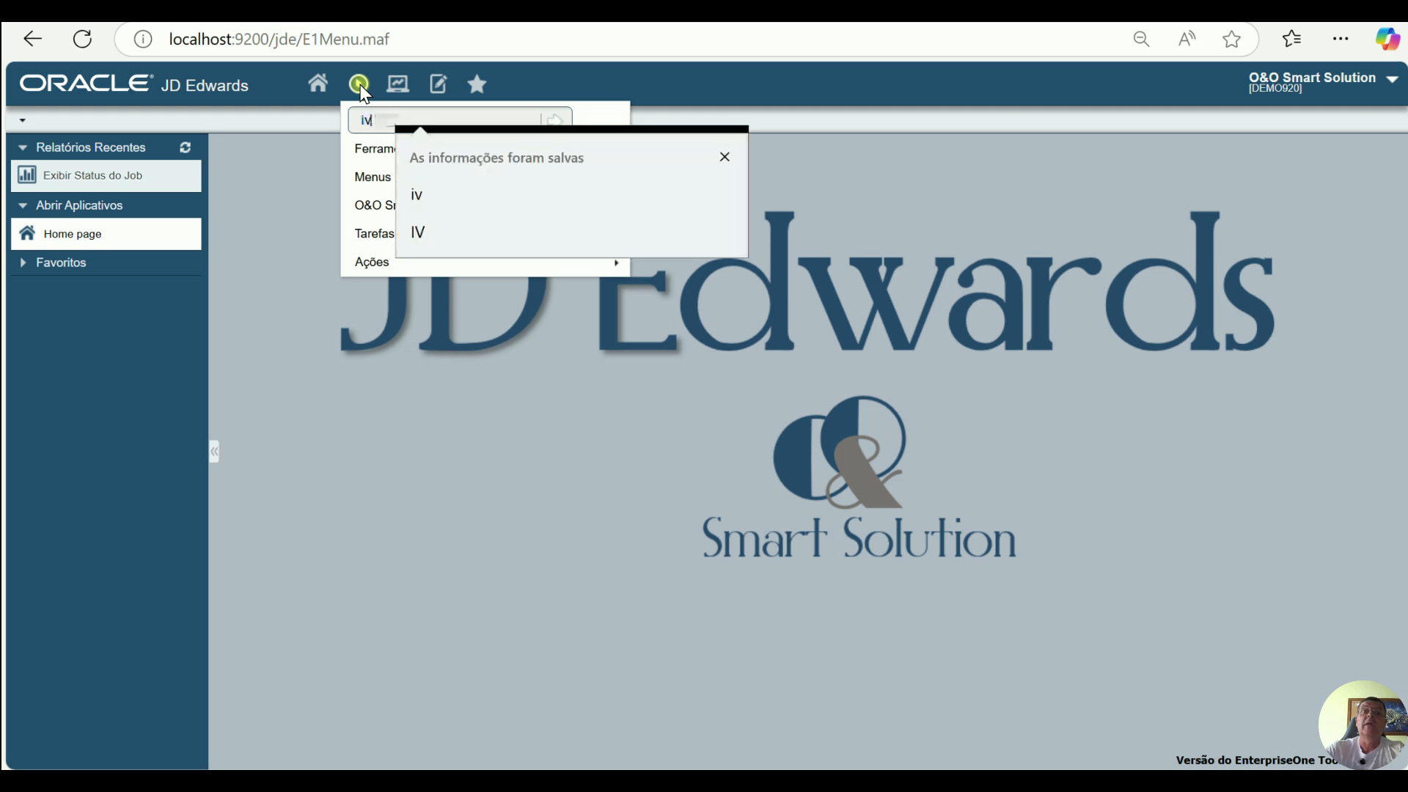
key(Return)
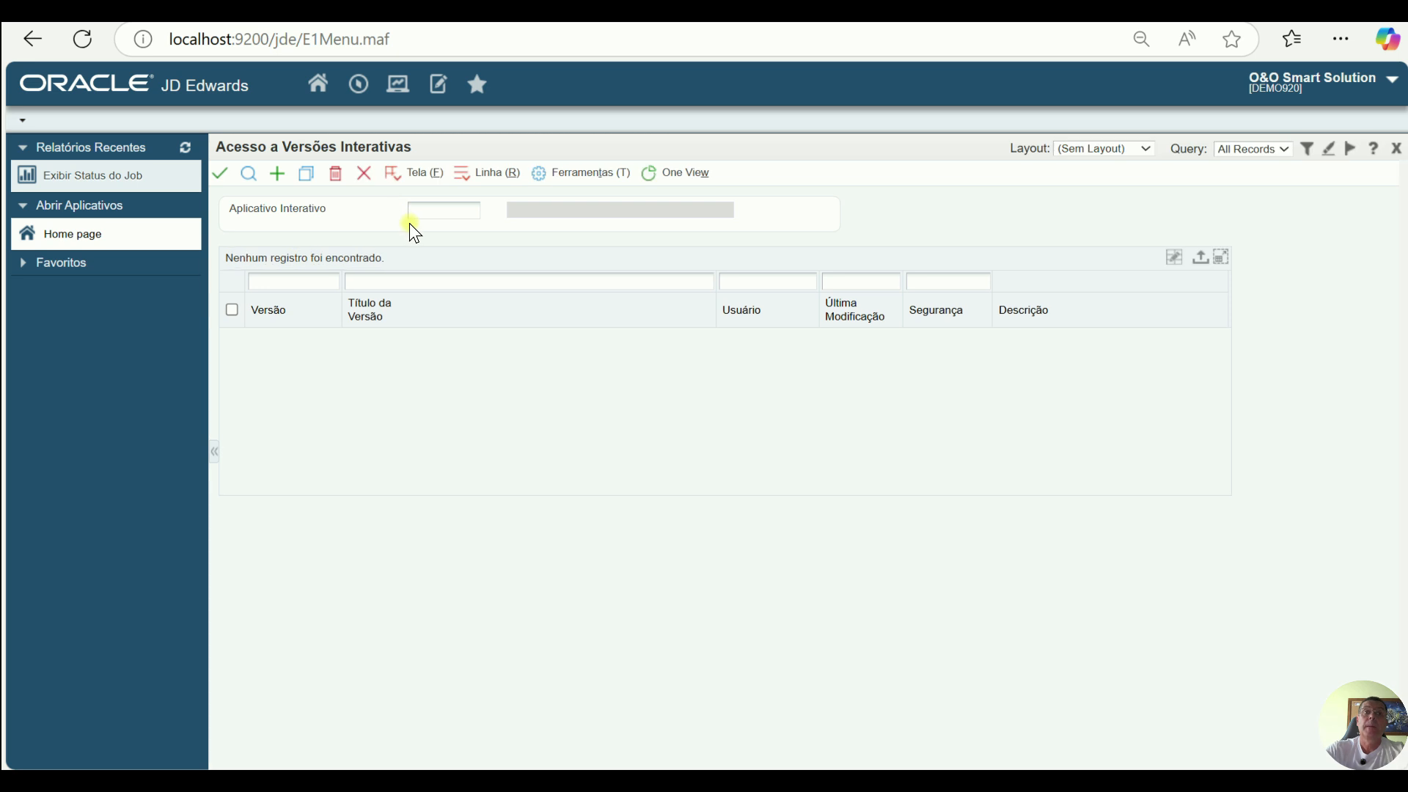
text(p4114)
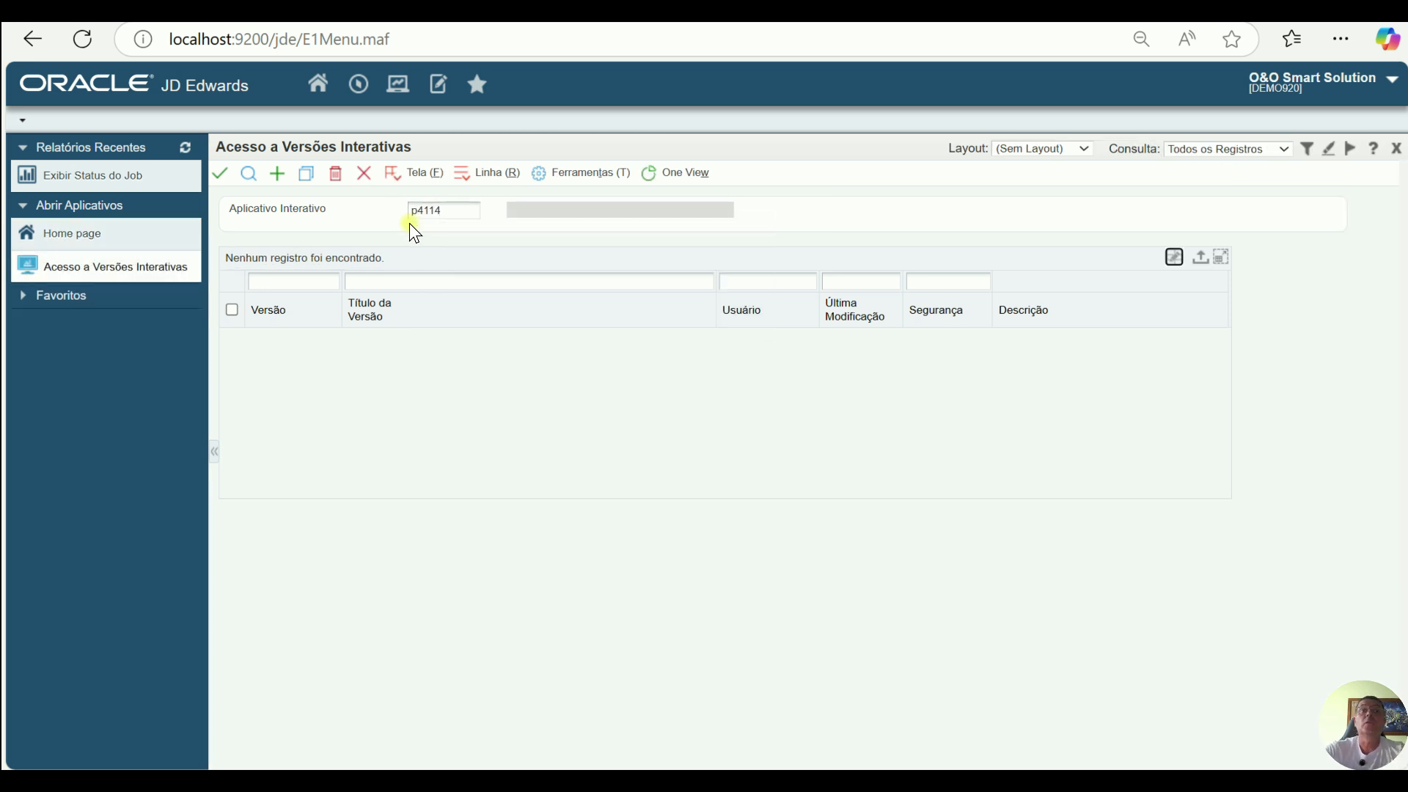
key(Return)
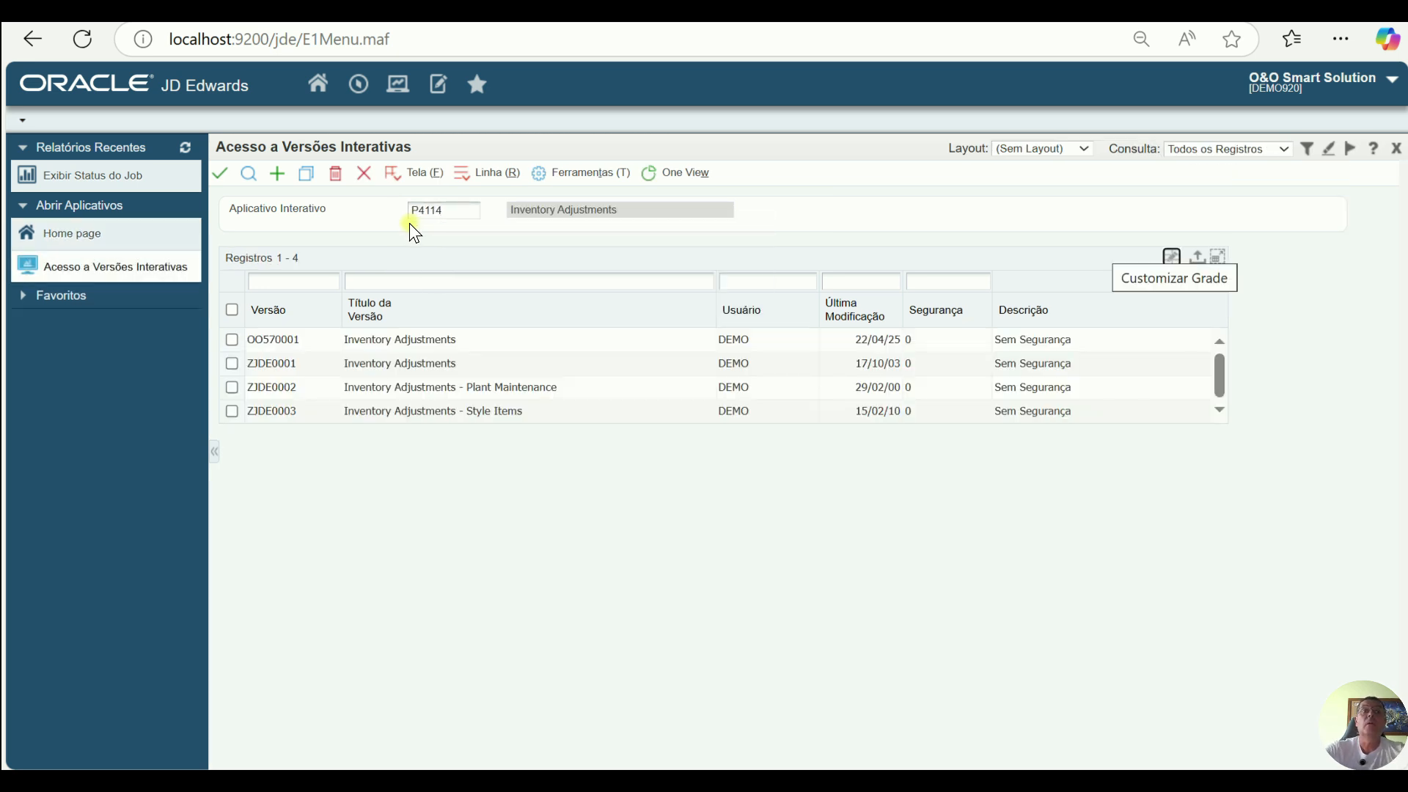
Step: Open the processing options of version OO570001 and review its default values and version settings
click(231, 340)
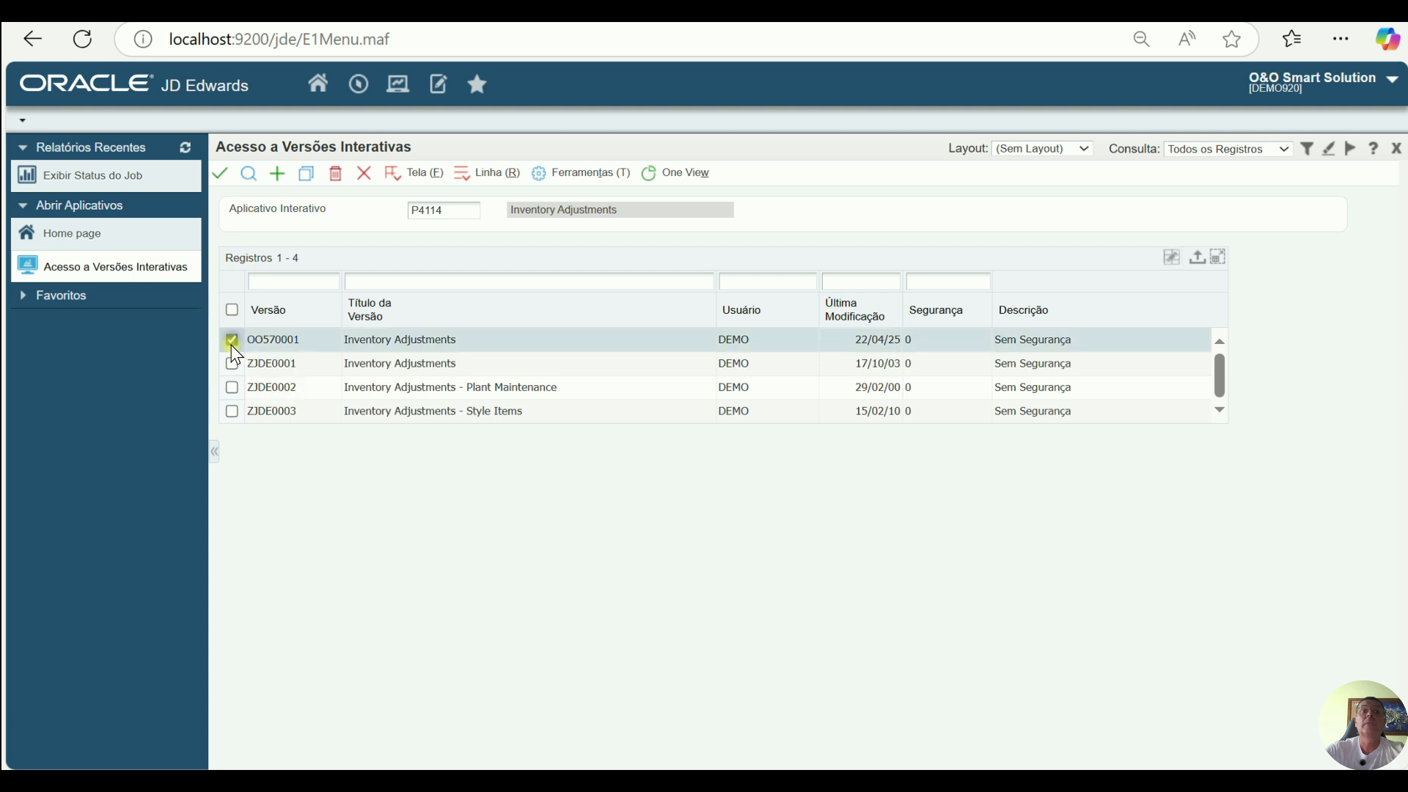
click(490, 176)
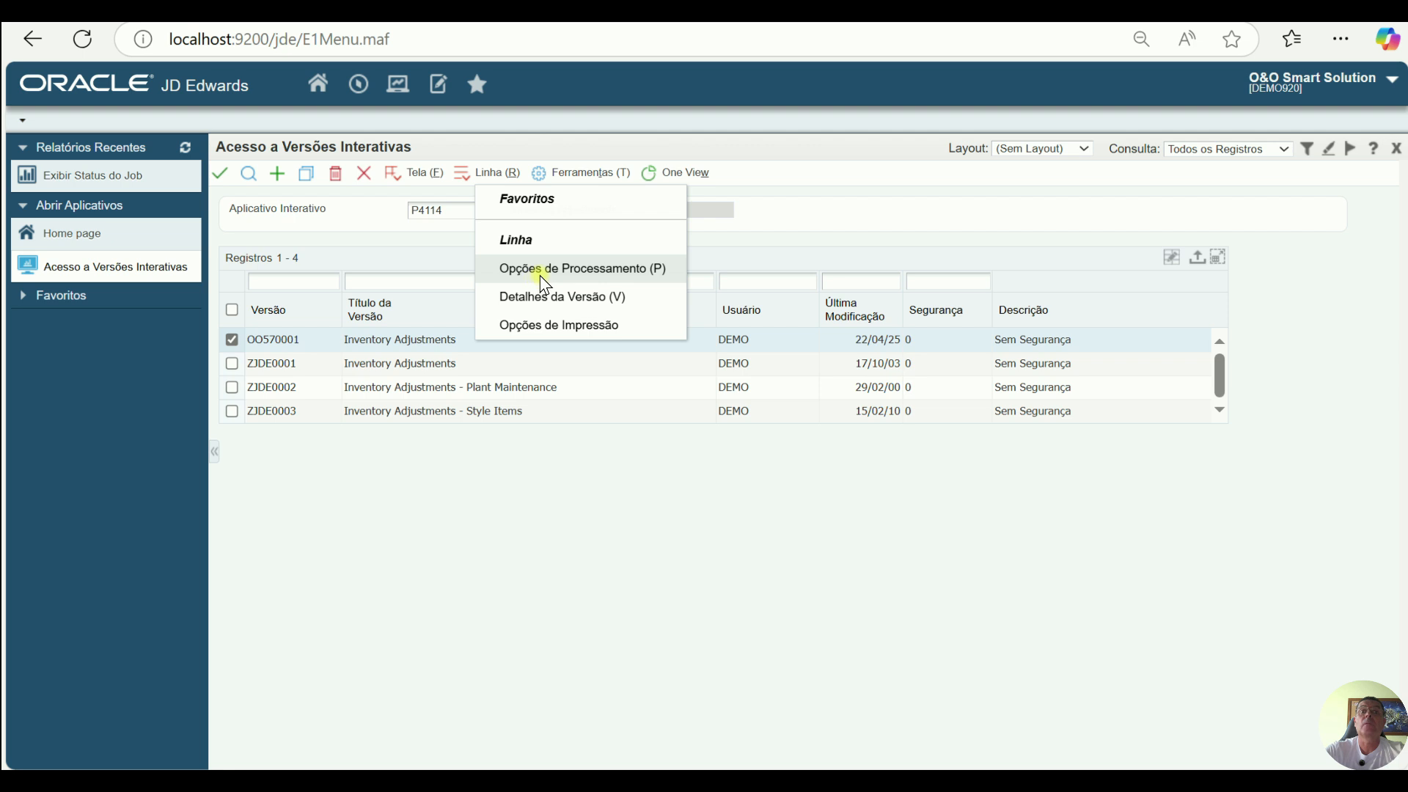
click(543, 271)
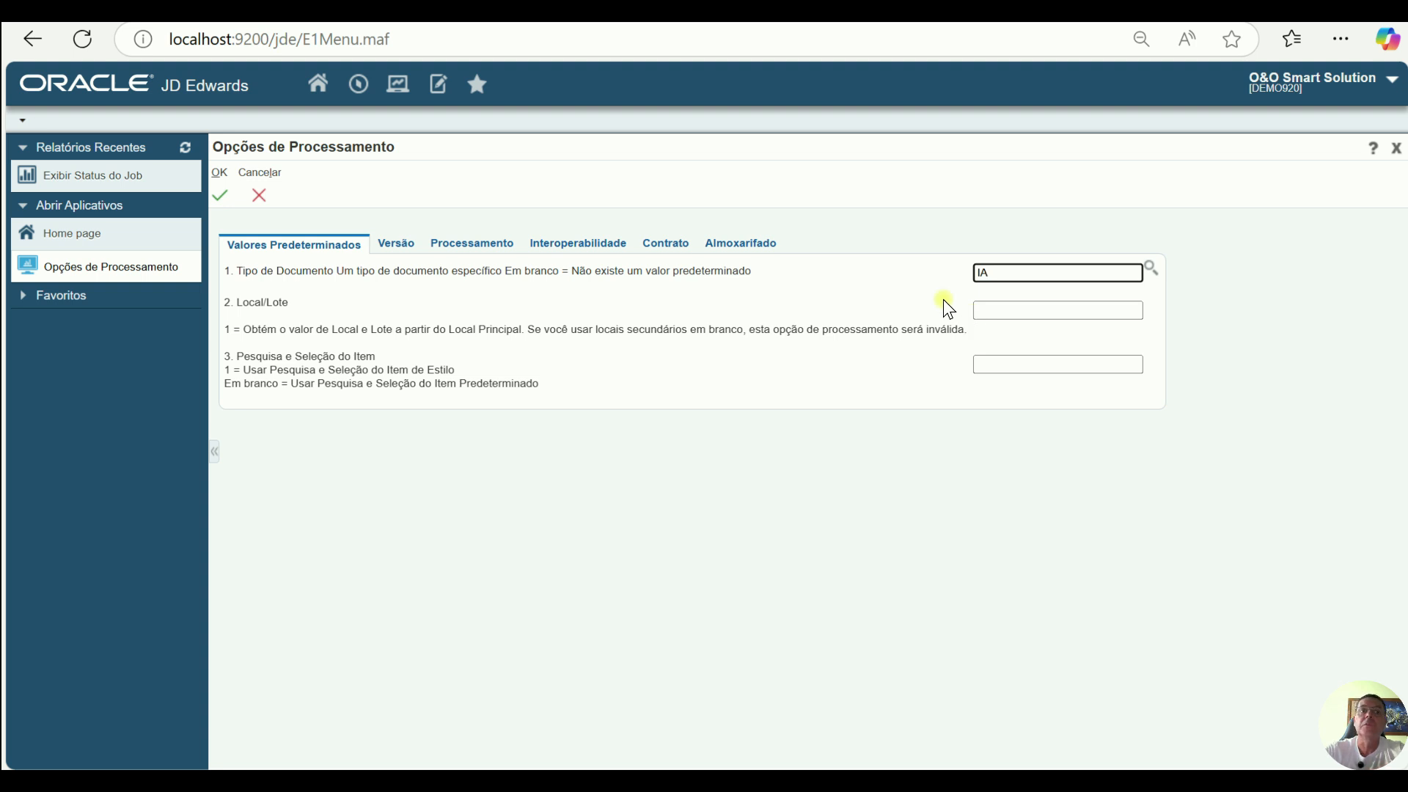
click(411, 245)
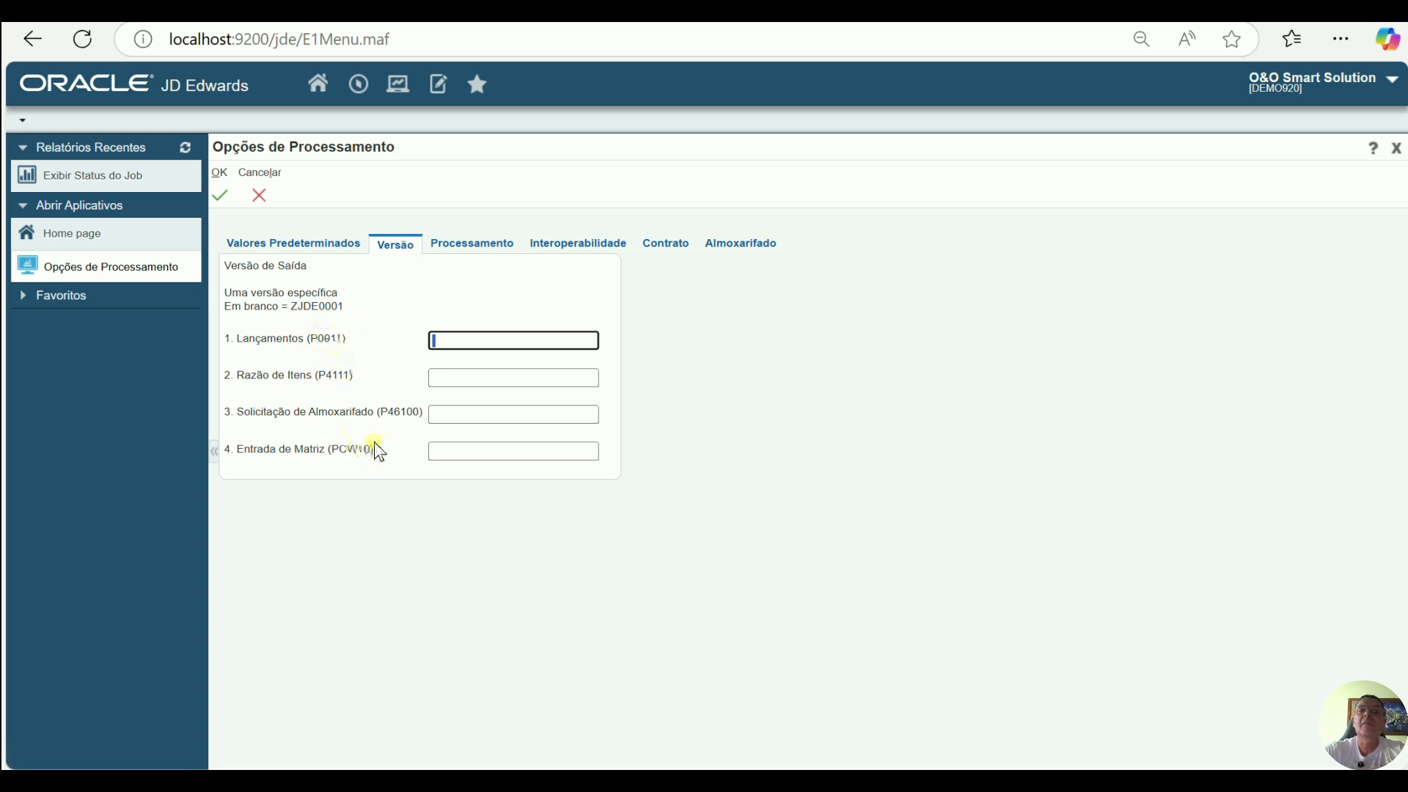
Step: In the Processamento options, set Entrada de Custos to 1 and Quantidade de Ajuste to 2
click(473, 243)
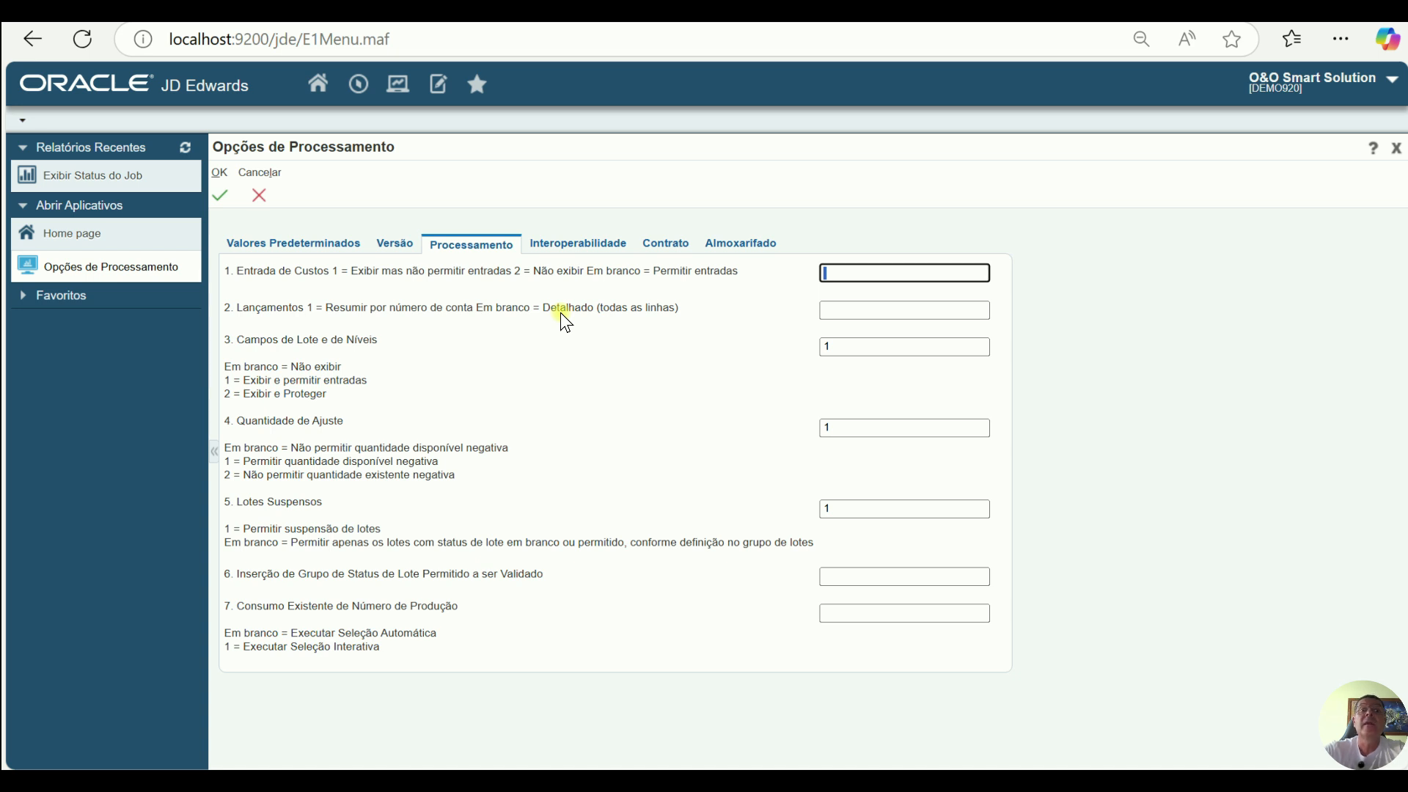
text(1)
key(Tab)
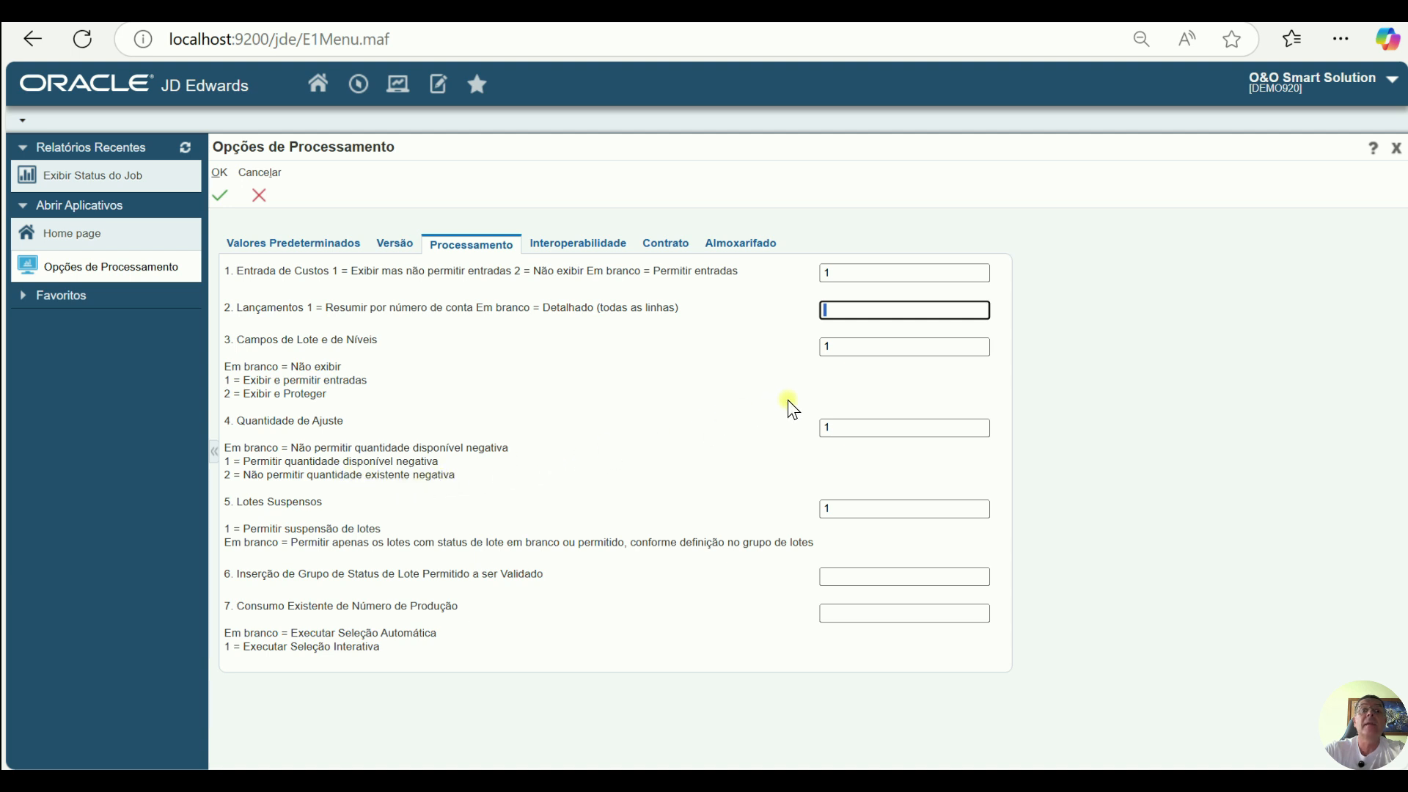
double_click(840, 429)
text(2)
key(Tab)
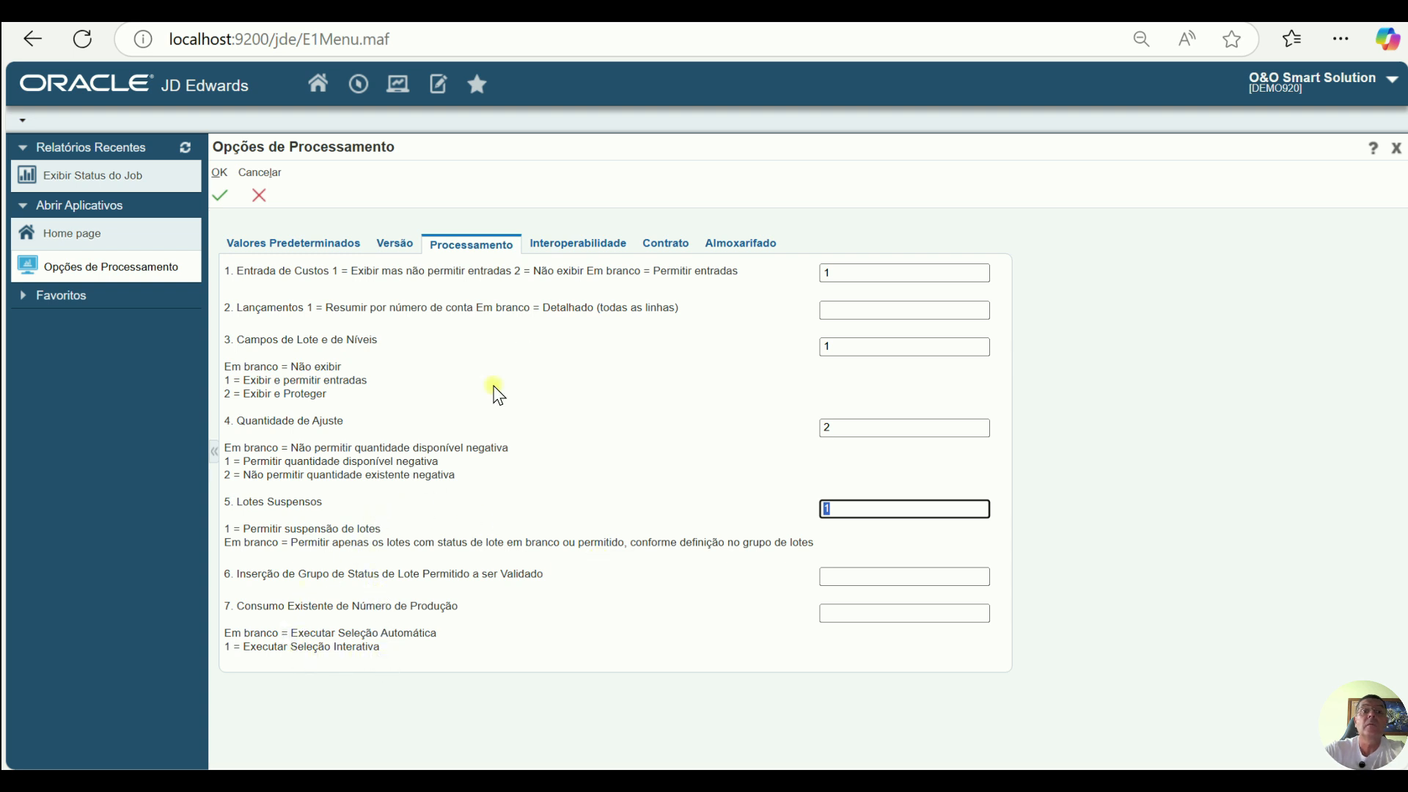
Step: Review the Interoperabilidade, Contrato and Almoxarifado options and save the processing options
click(590, 252)
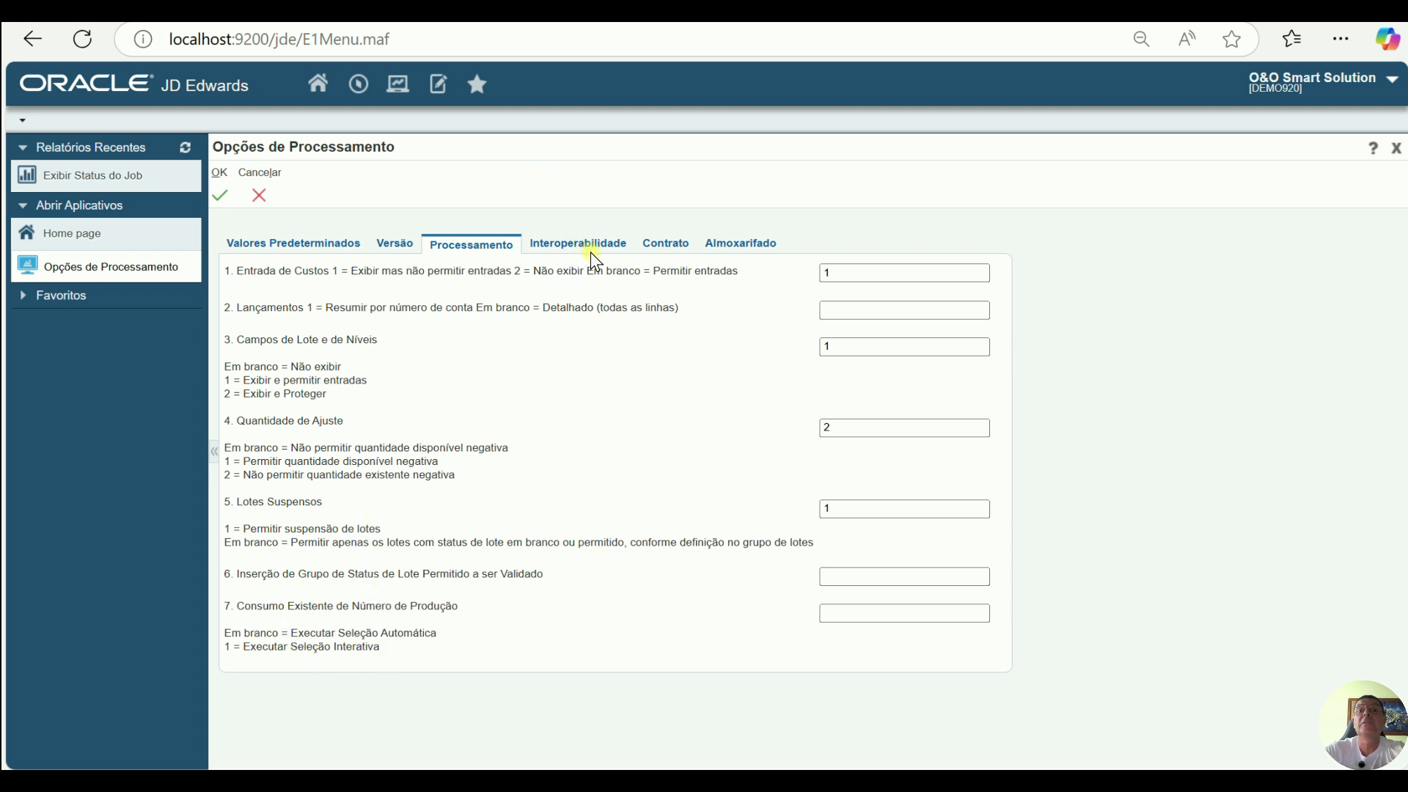
click(599, 244)
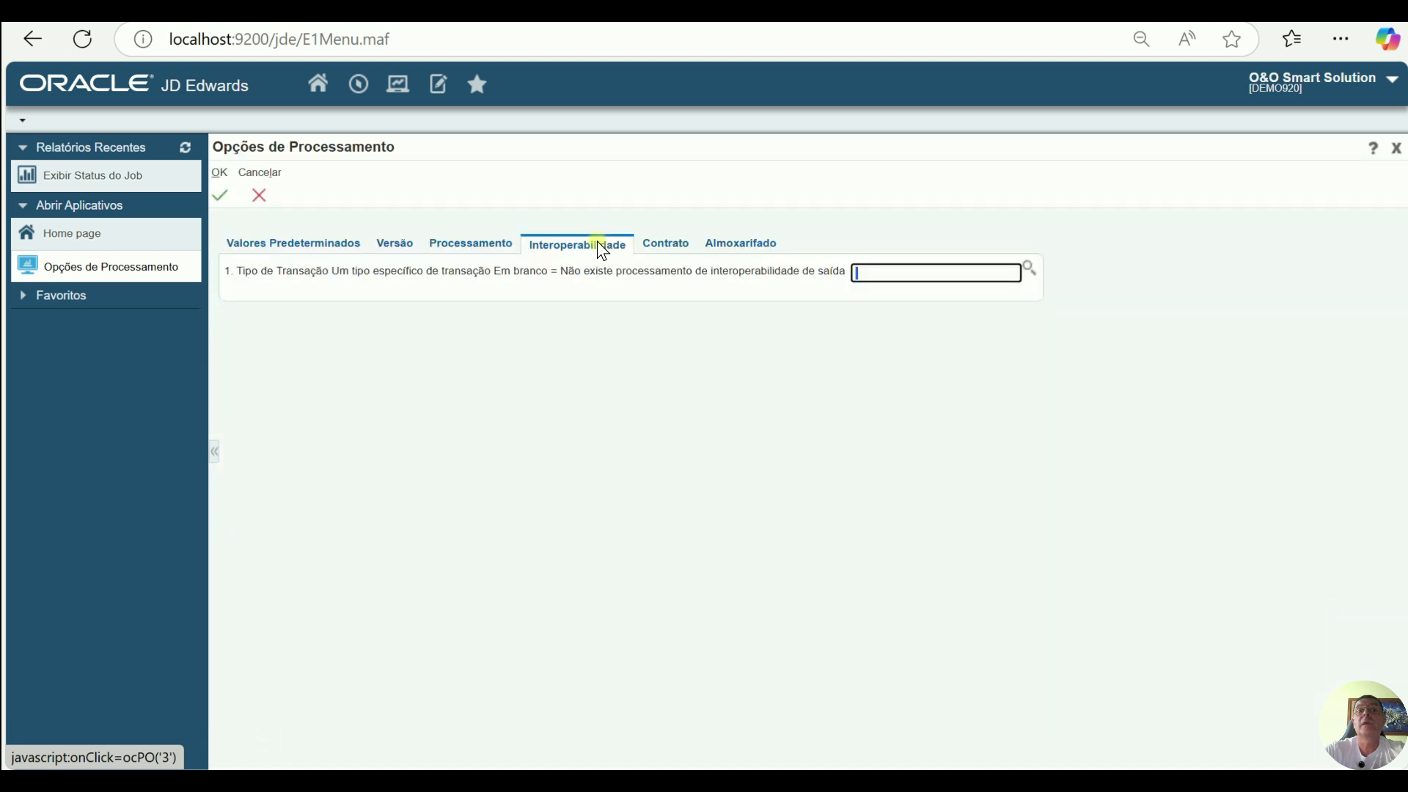
click(674, 248)
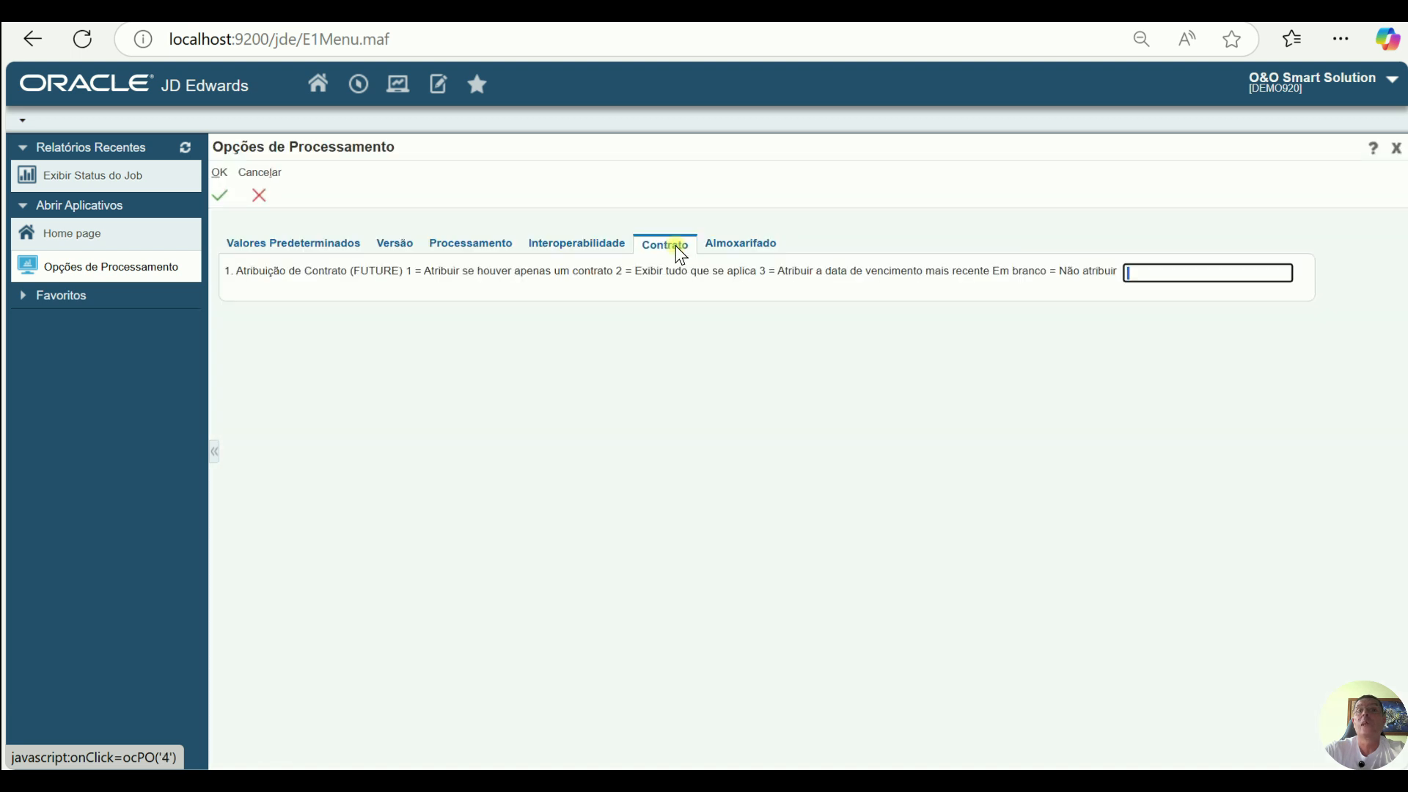
click(751, 246)
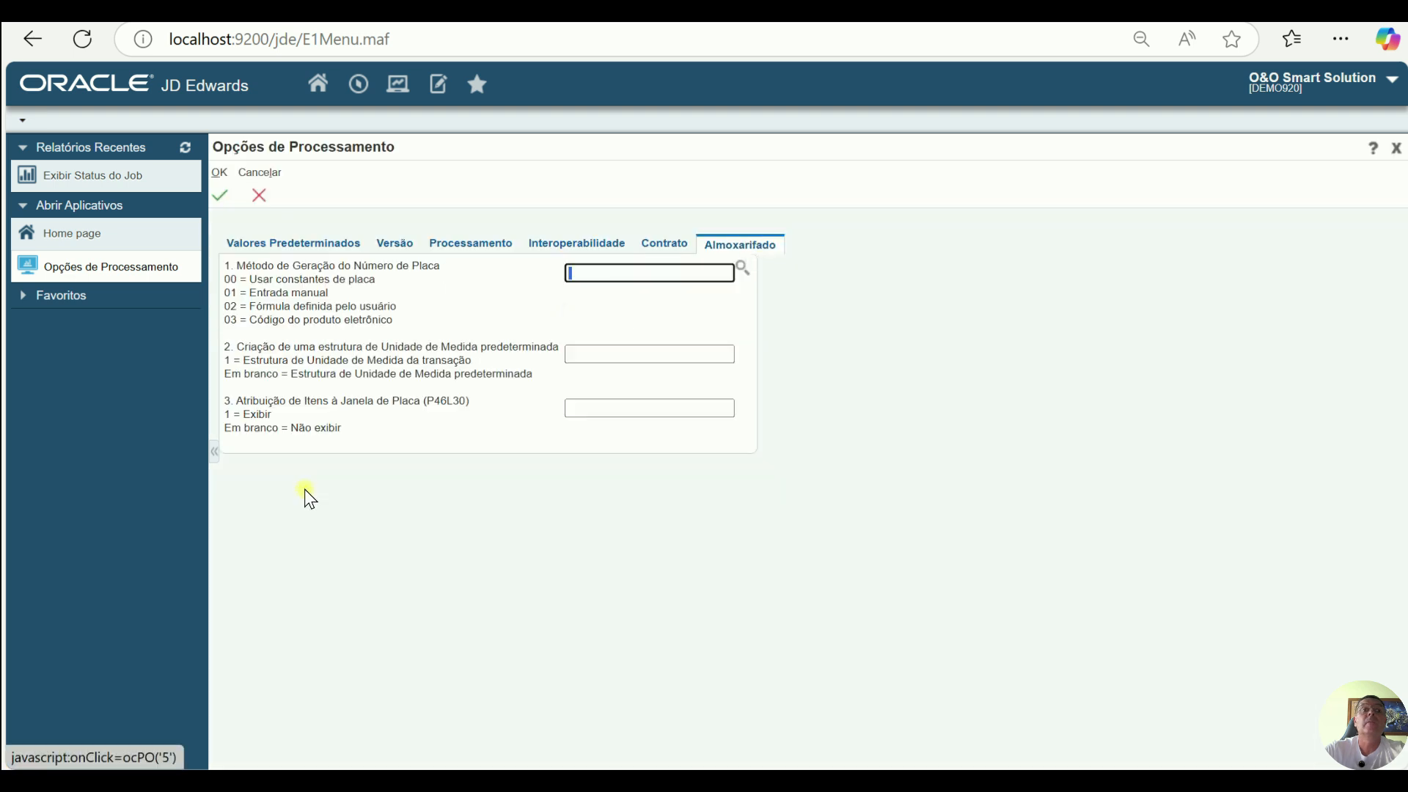
click(221, 196)
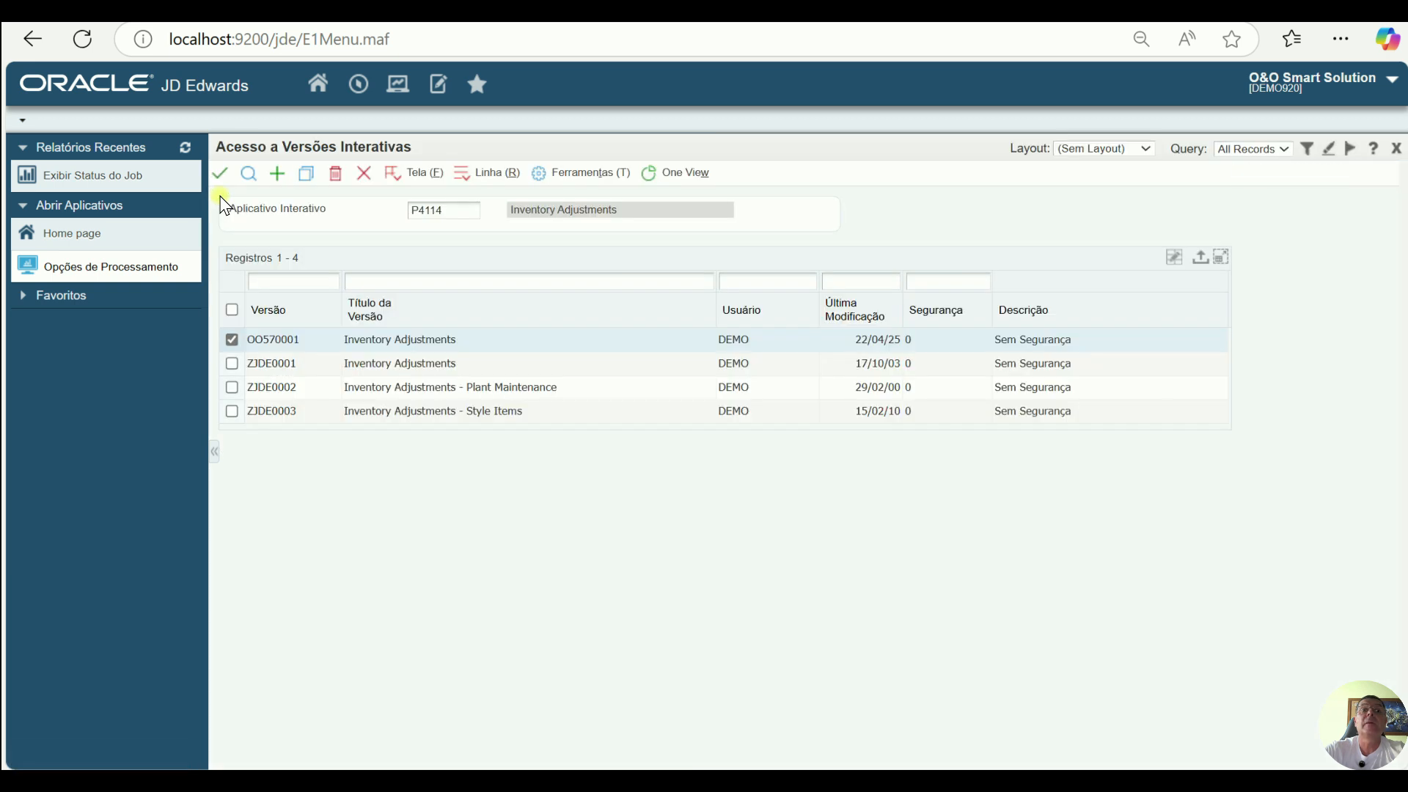
Step: Launch P4114 with version OO570001 through the fast path and start a new inventory adjustment
click(362, 87)
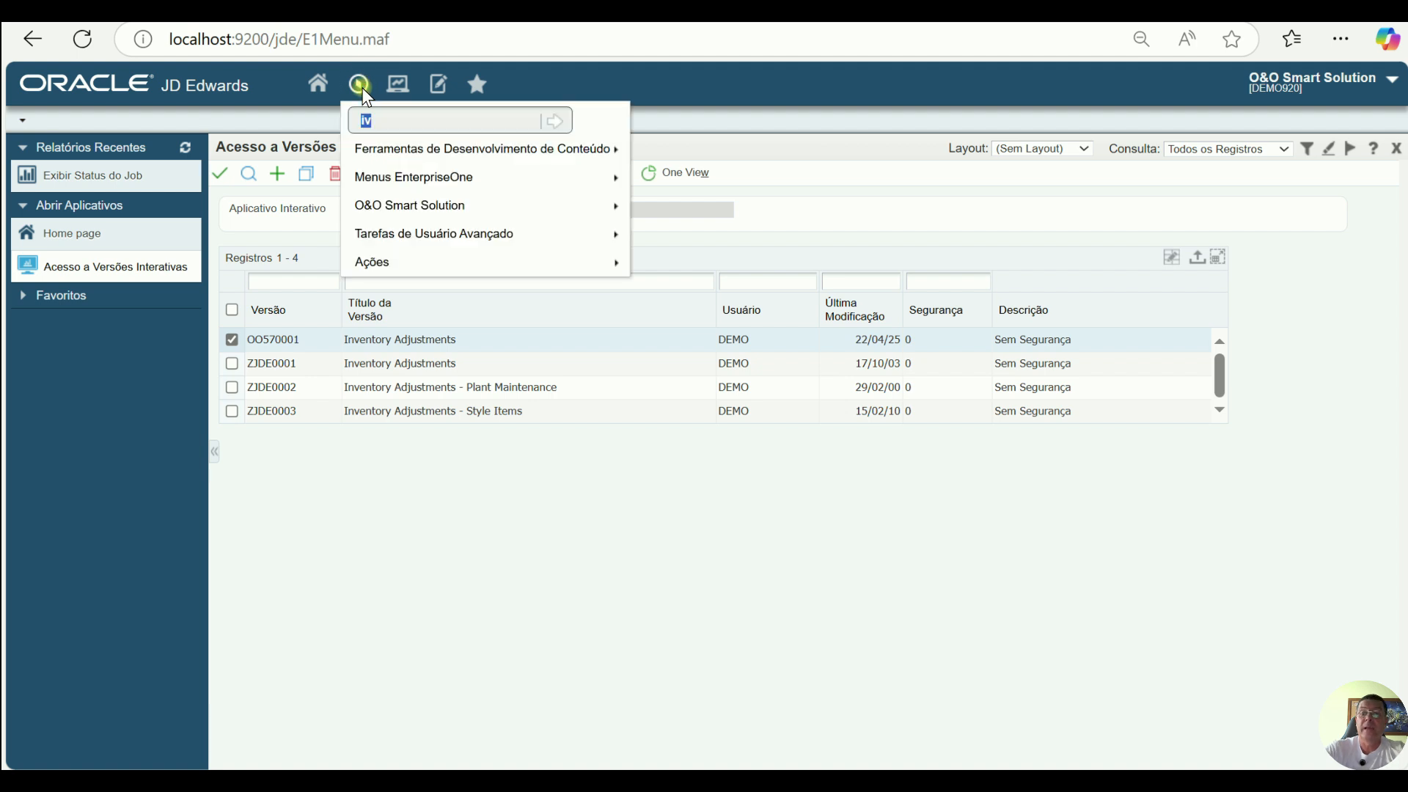
text(p4114 oo570001)
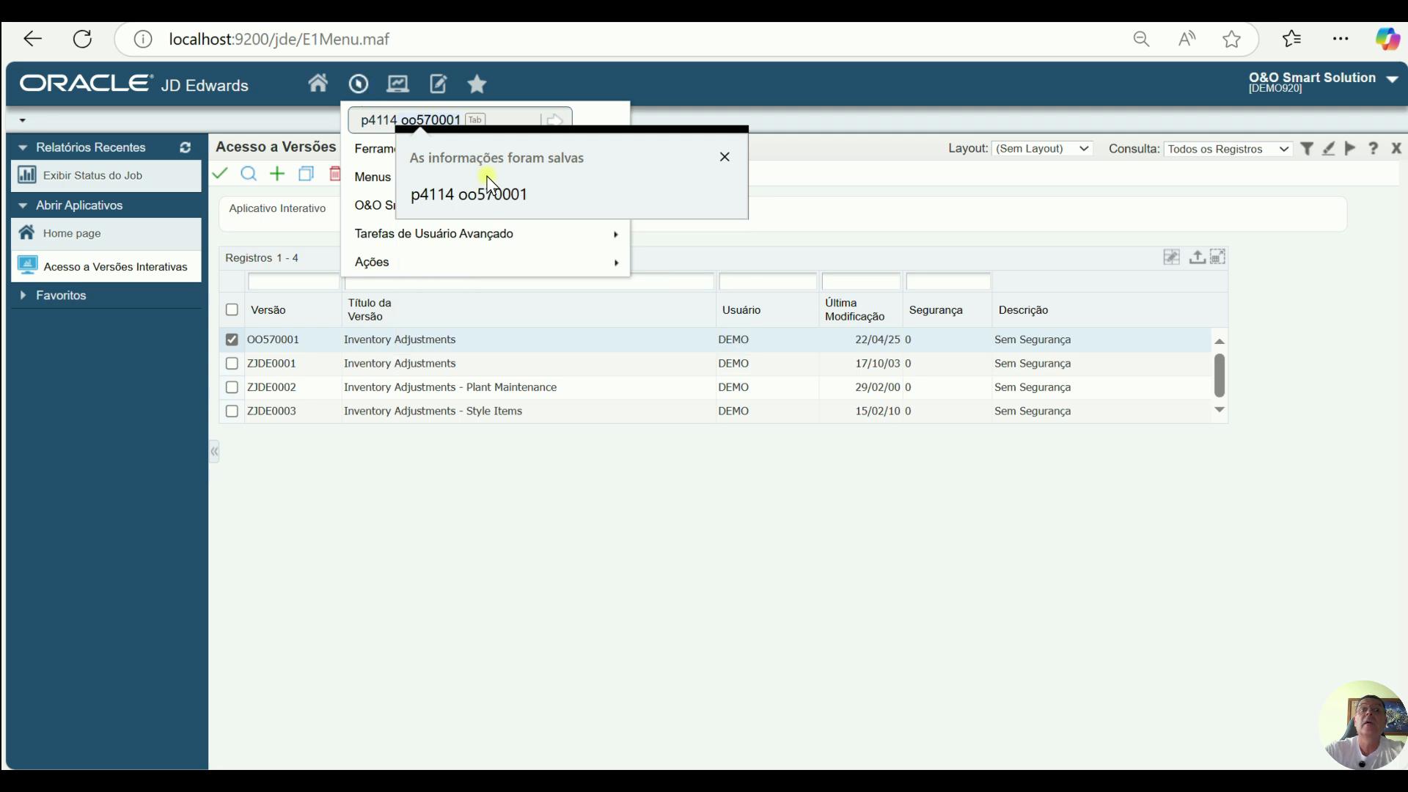
click(503, 195)
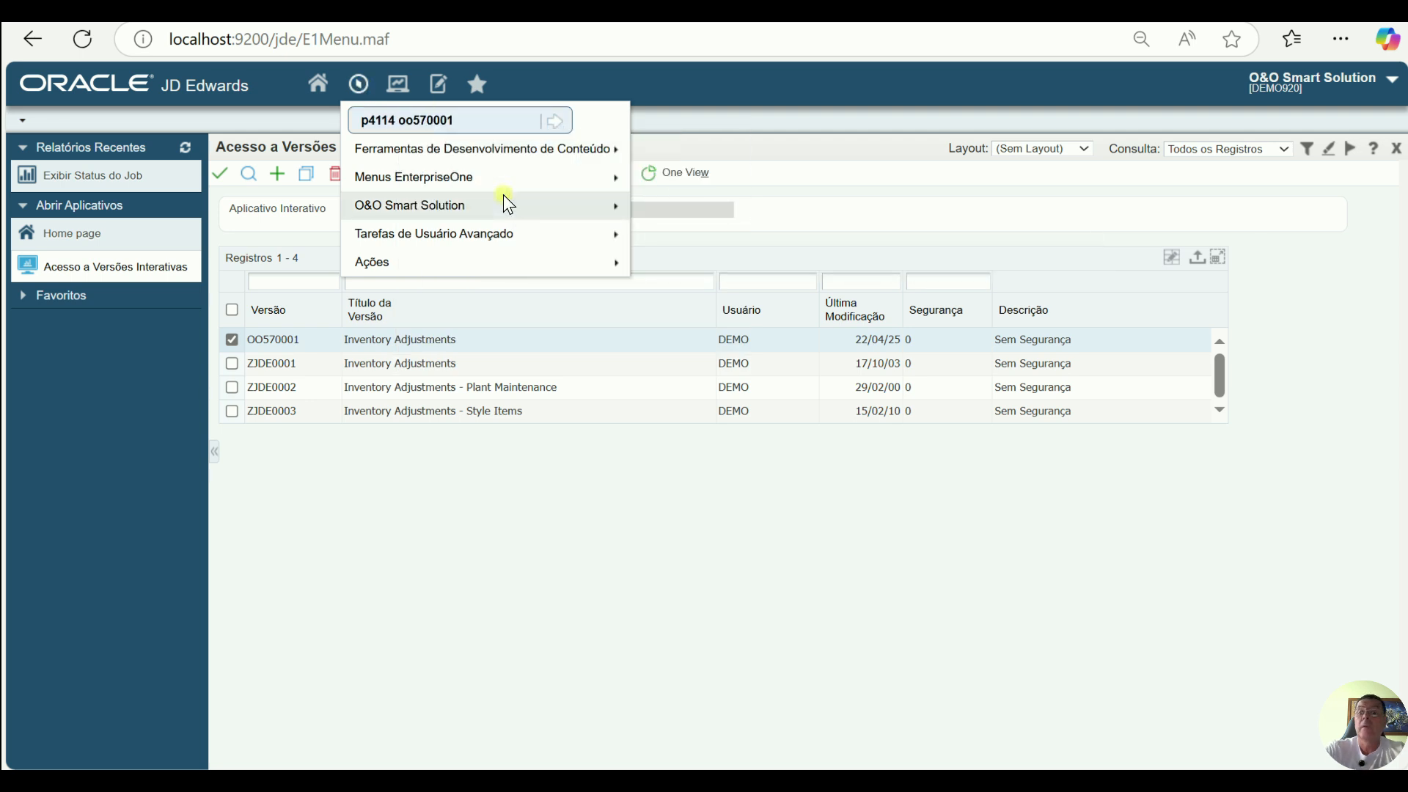
key(Return)
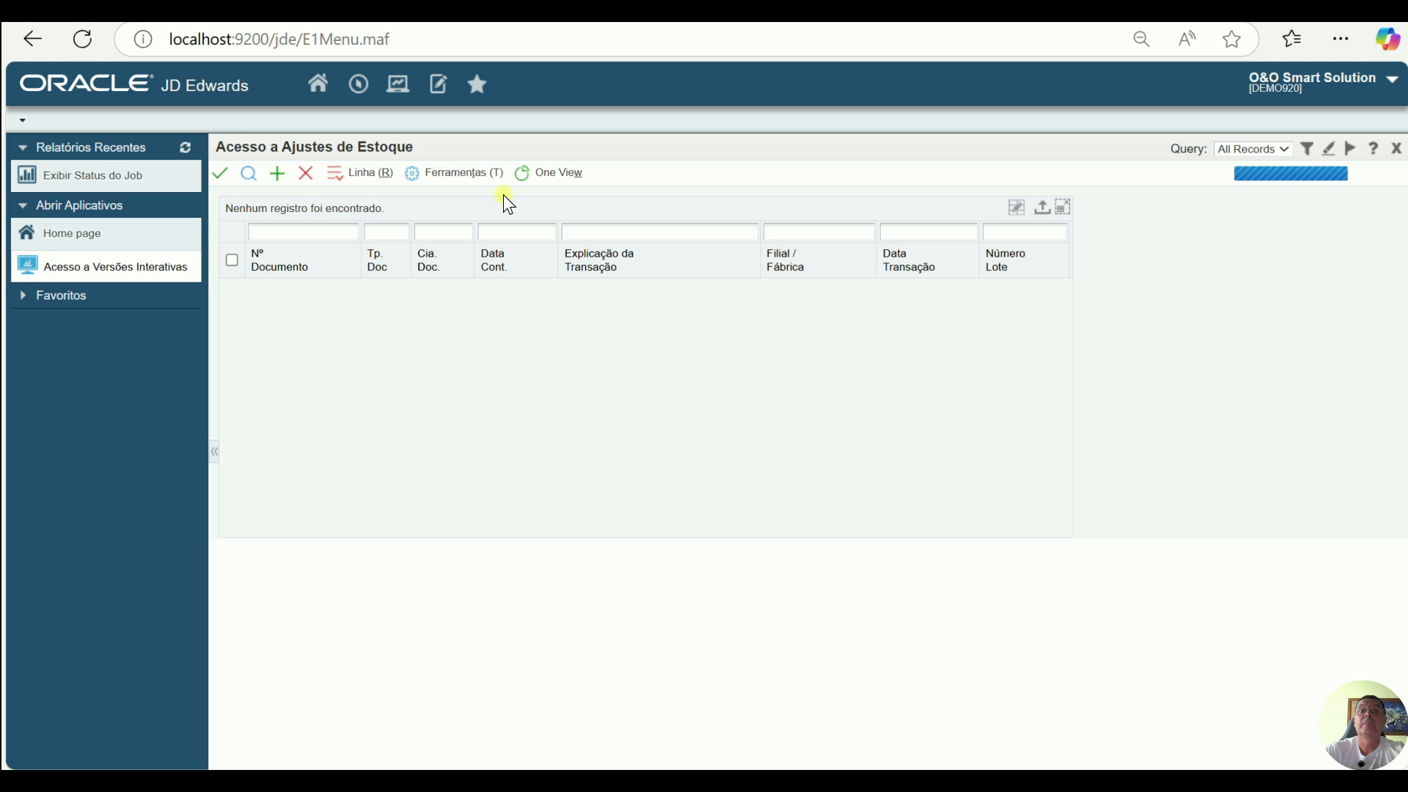
click(275, 176)
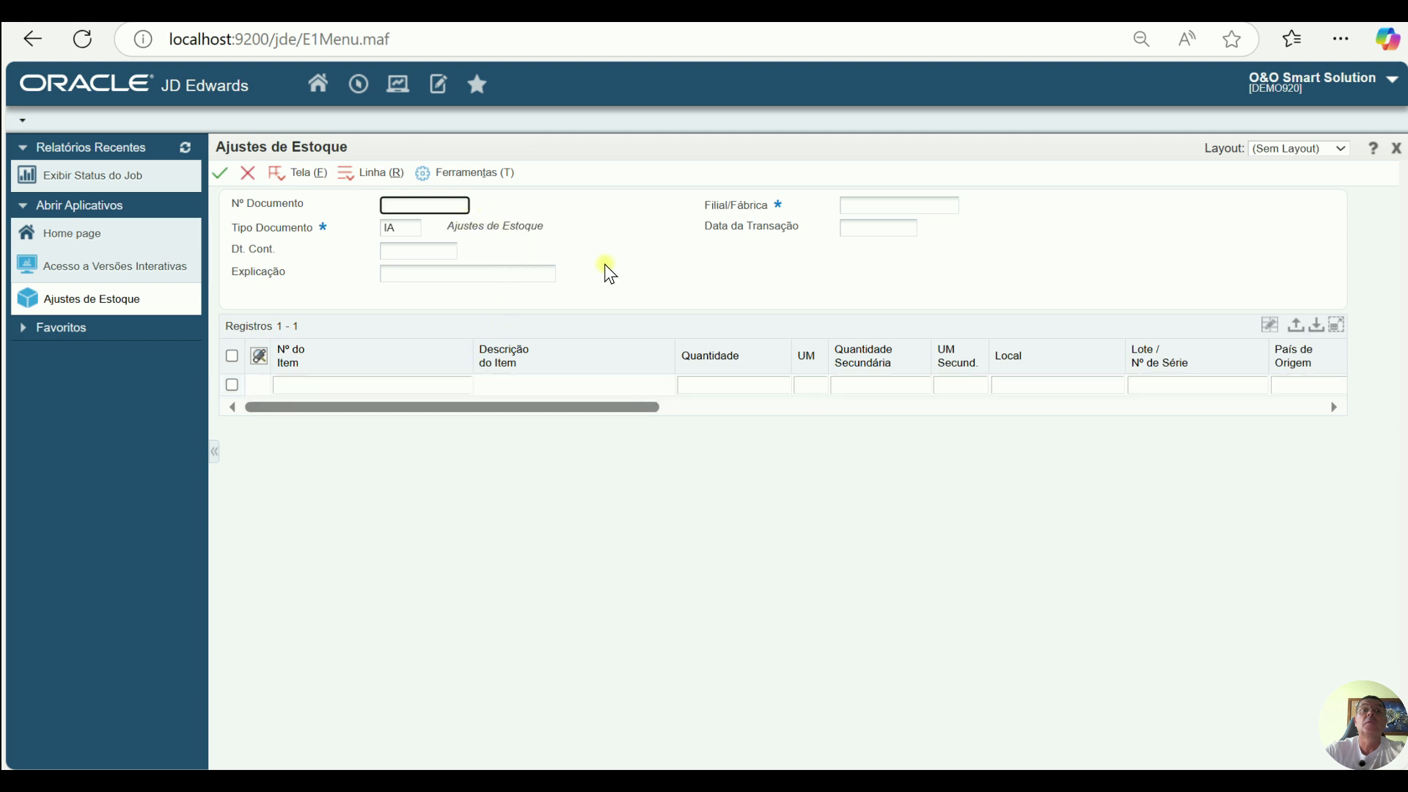
Step: Set the adjustment's Dt. Cont. to 01/01/25 and enter "entrada de ajustes" as the Explicação
key(Tab)
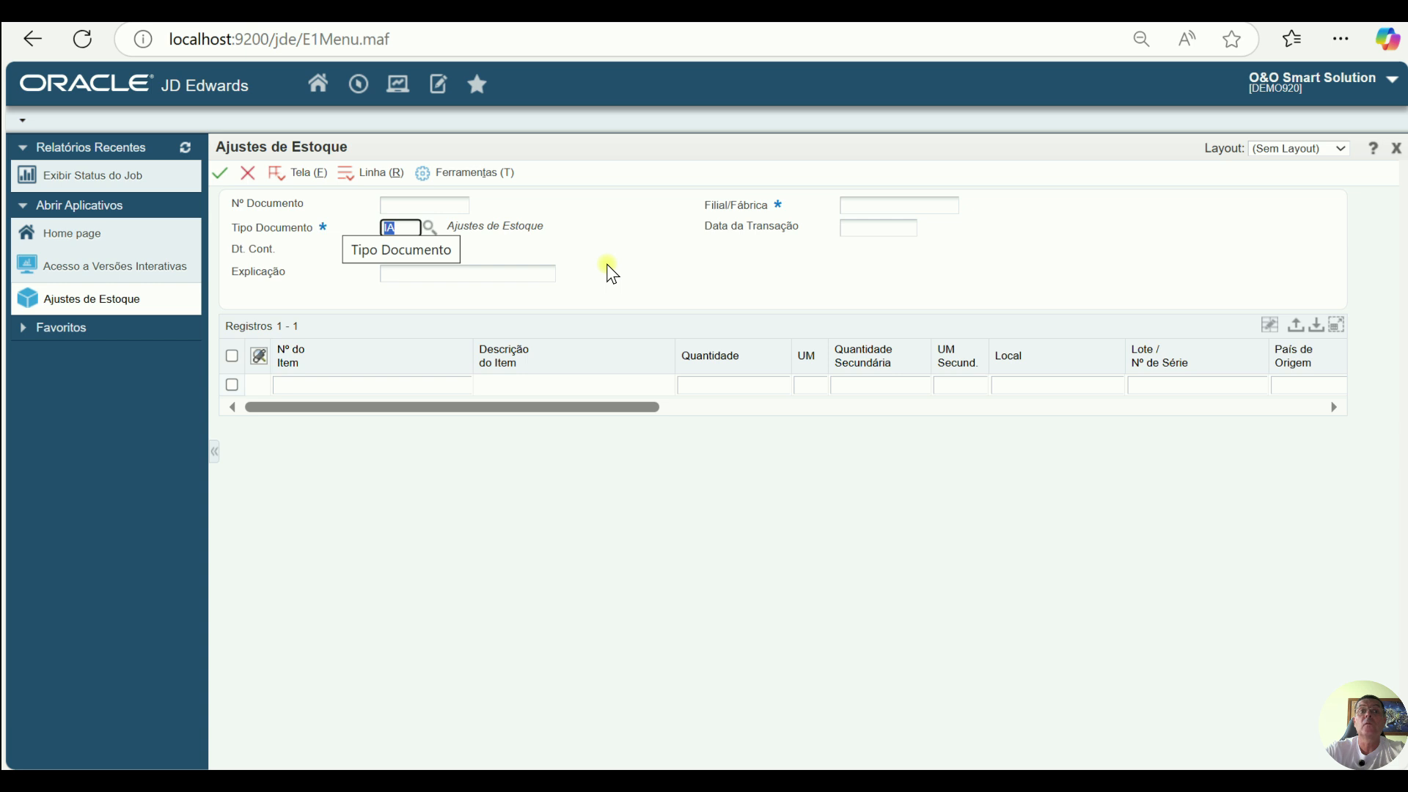
key(Tab)
text(01/01/25)
key(Tab)
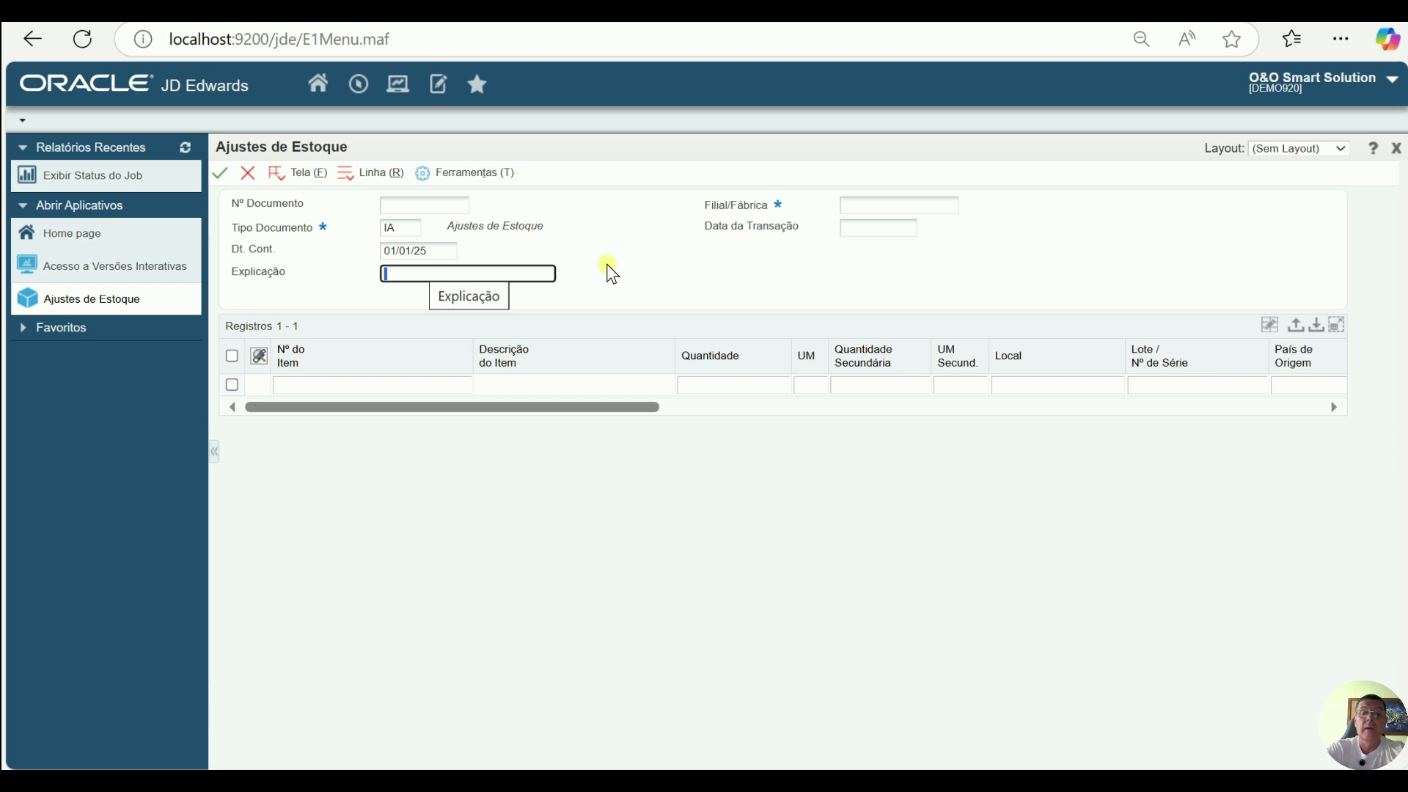
text(entrada de )
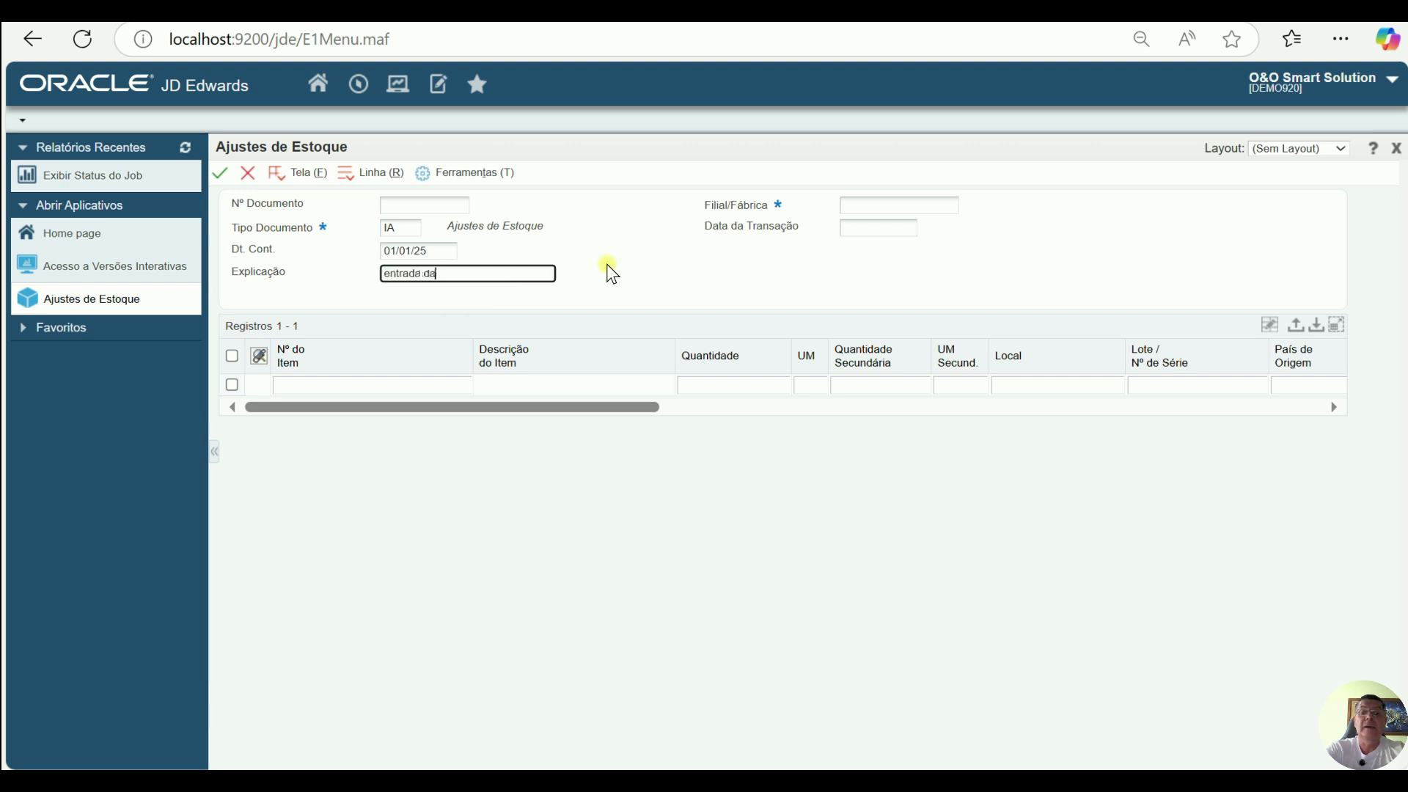
text(ajustes)
key(Tab)
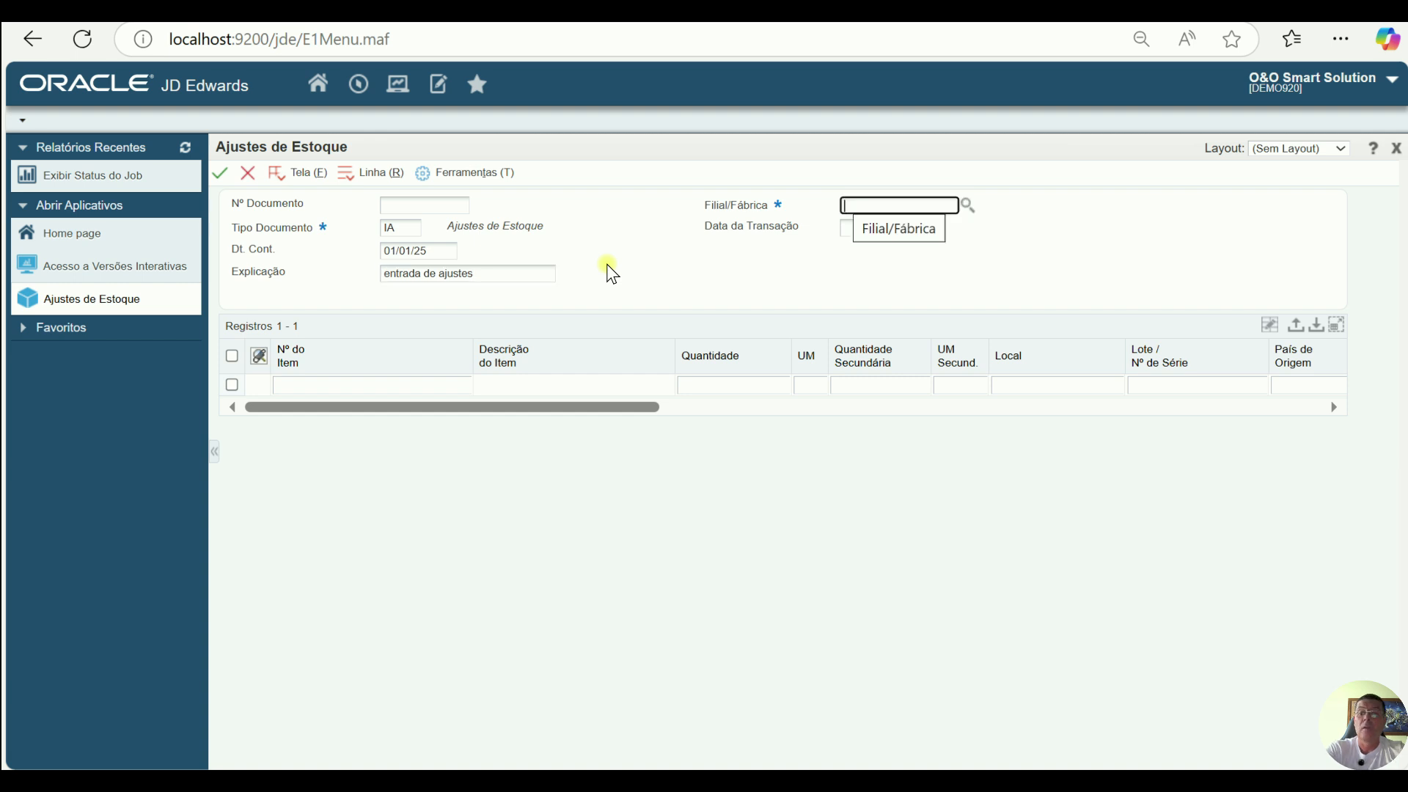
Step: Set the adjustment's Filial/Fábrica to 04400-BP and the Data da Transação to 01/01/25
text(0440)
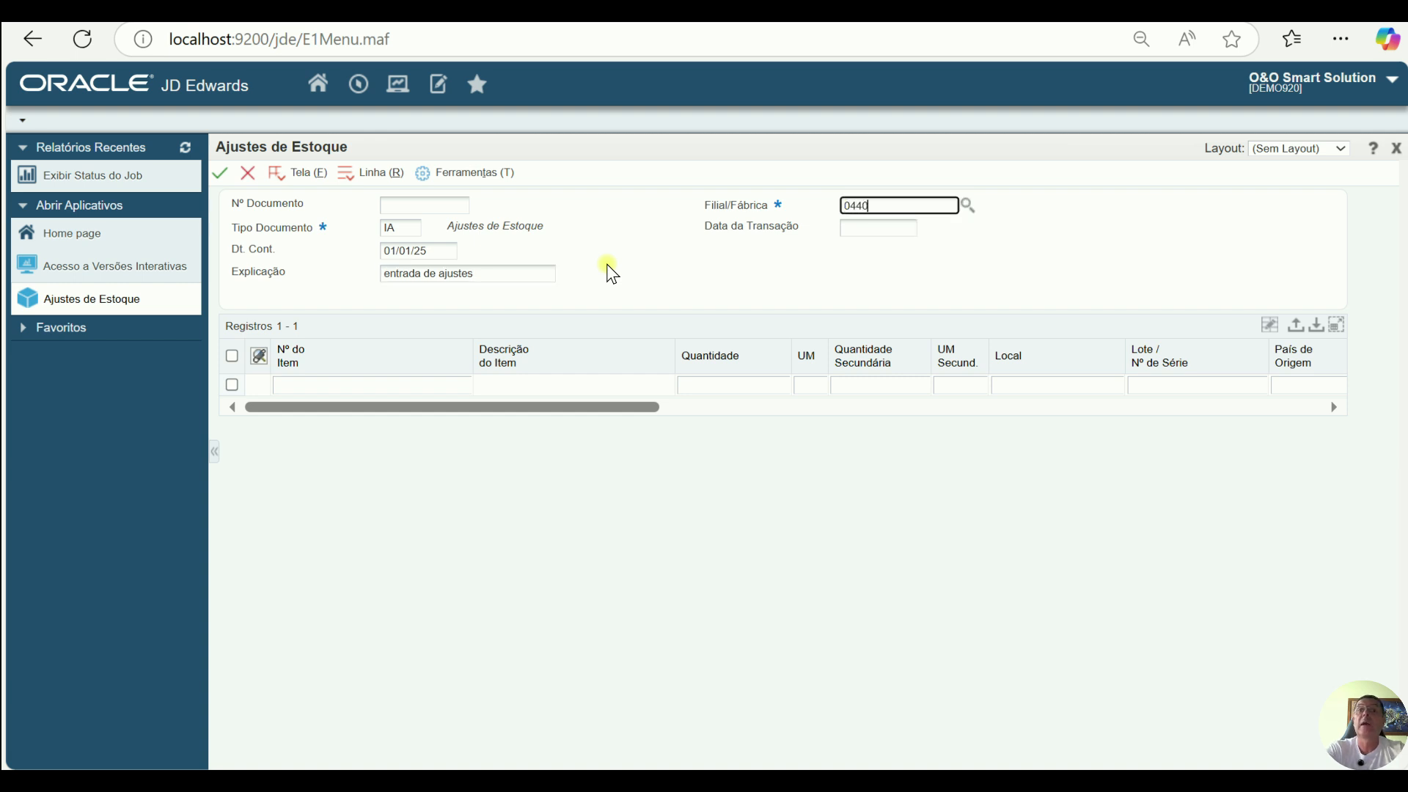
text(0-BP)
key(Tab)
text(010125)
key(Tab)
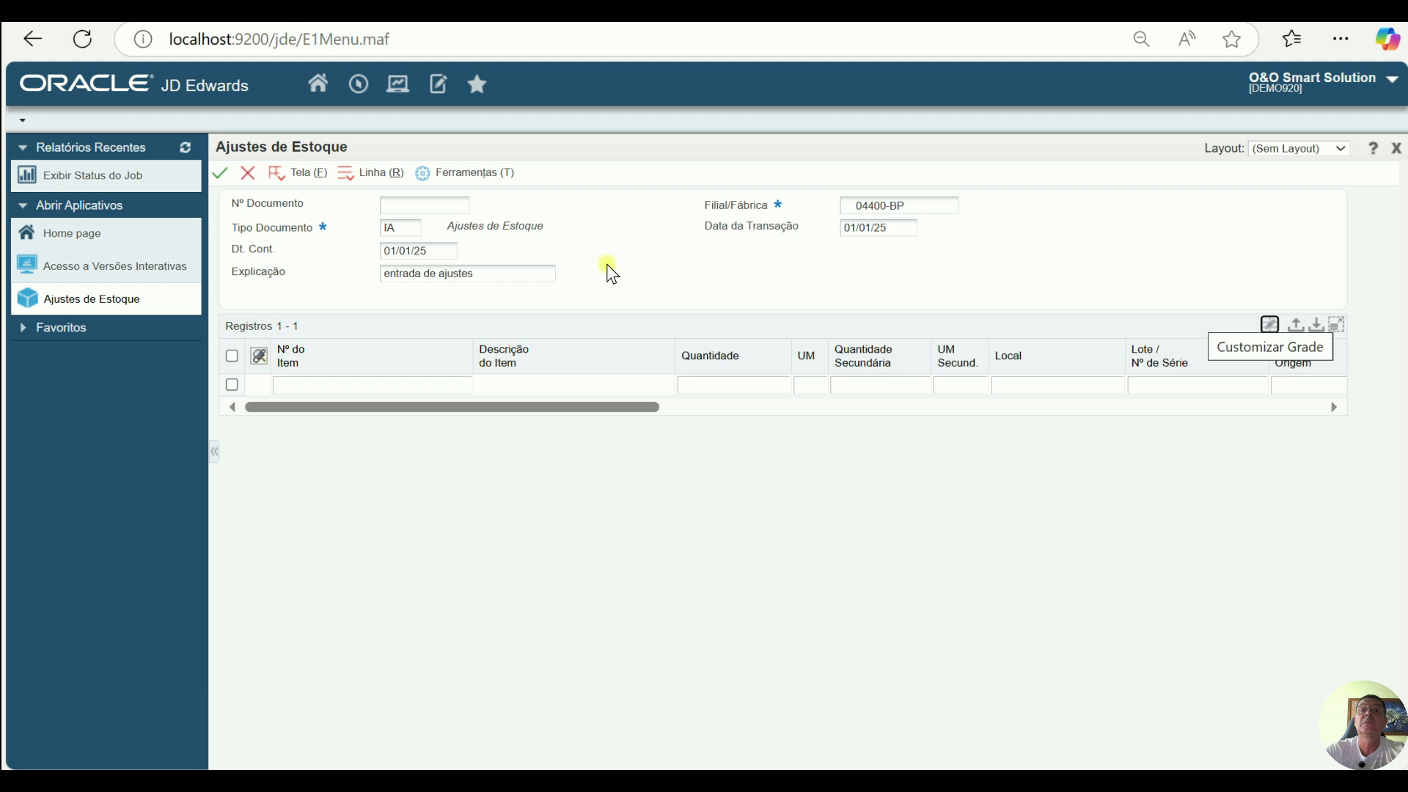
Step: Enter an adjustment line for item OEO0005 with a quantity of 1 and validate the row
click(387, 385)
text(neo0)
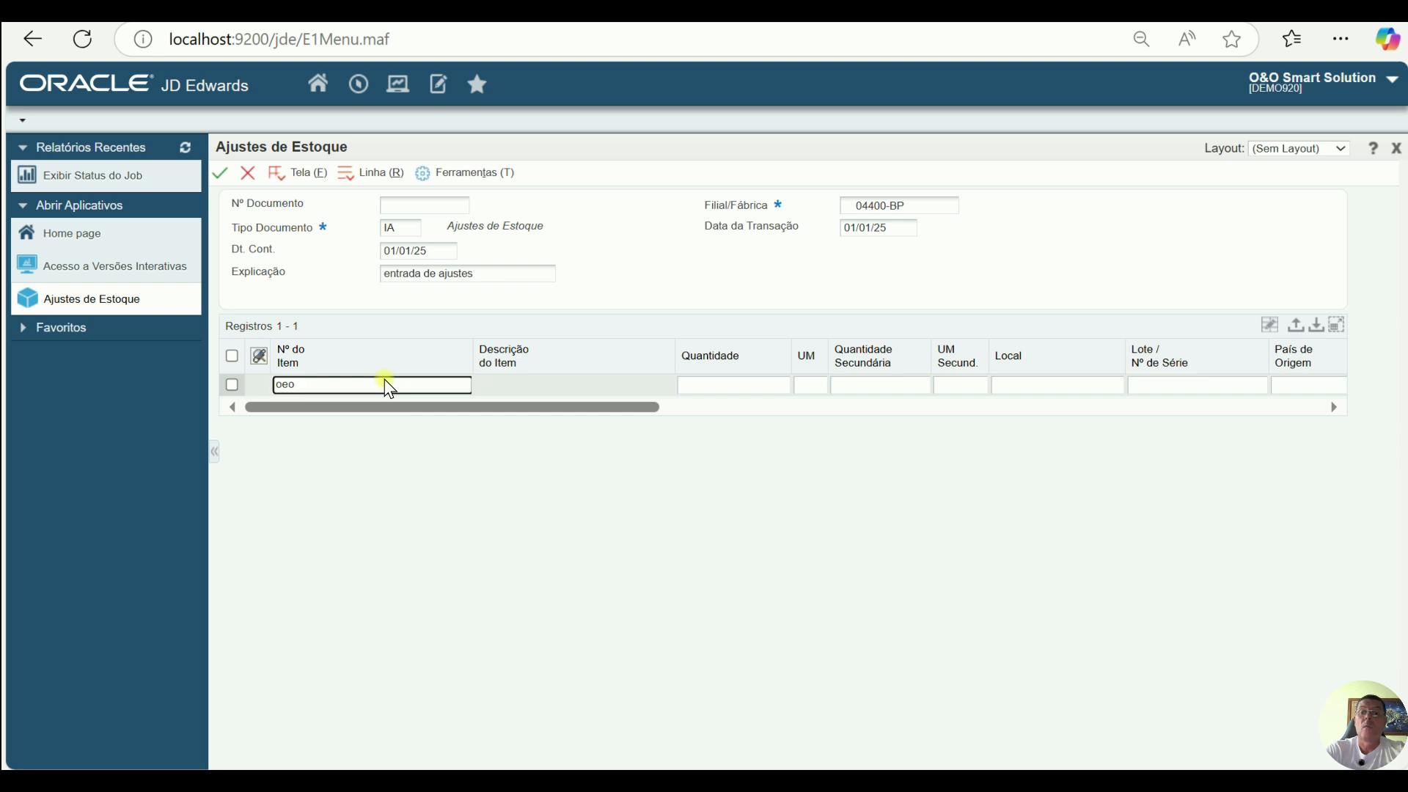
text(005)
key(Tab)
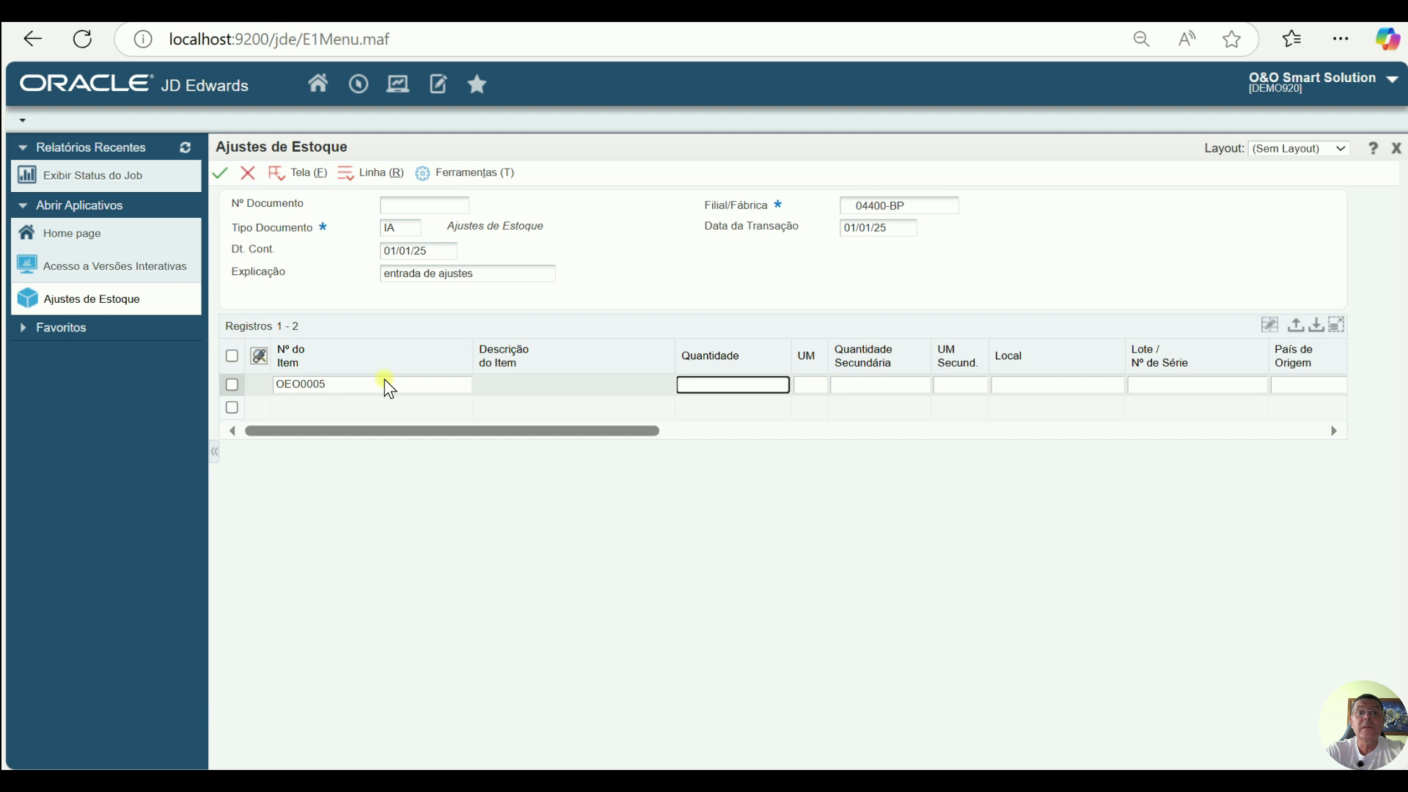
key(Tab)
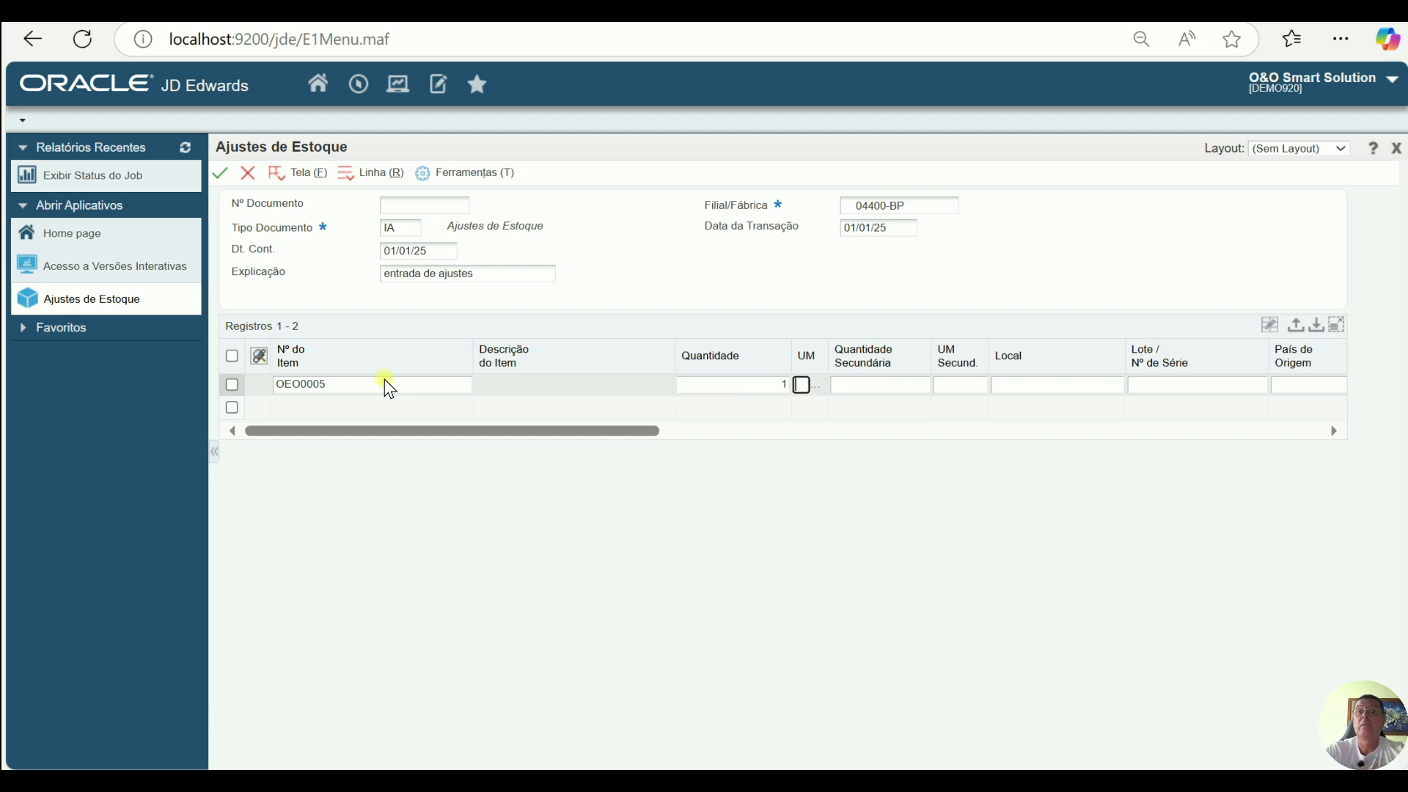
key(Down)
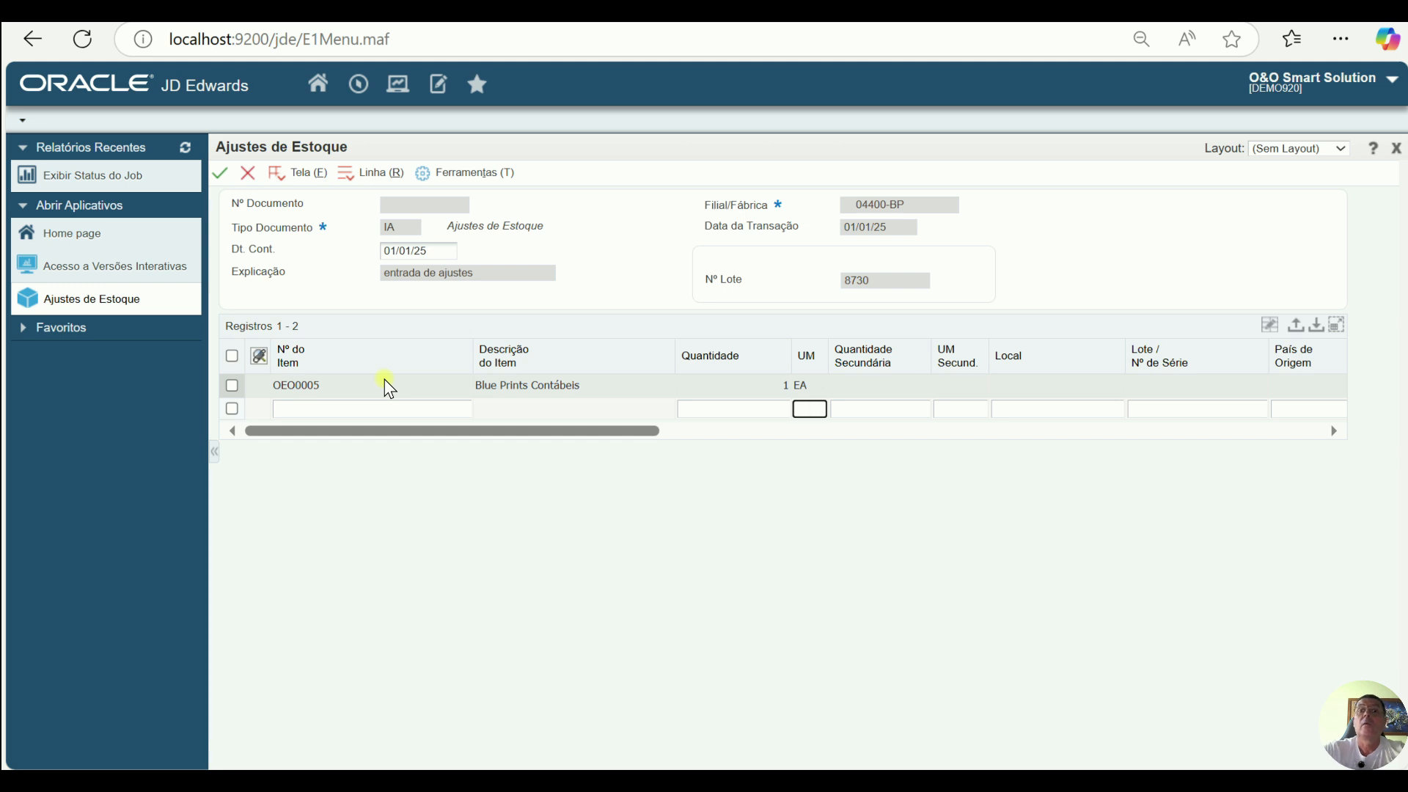
Step: Check the Custo Unitário and Valor Total on the OEO0005 adjustment line
drag(646, 433, 896, 459)
click(921, 386)
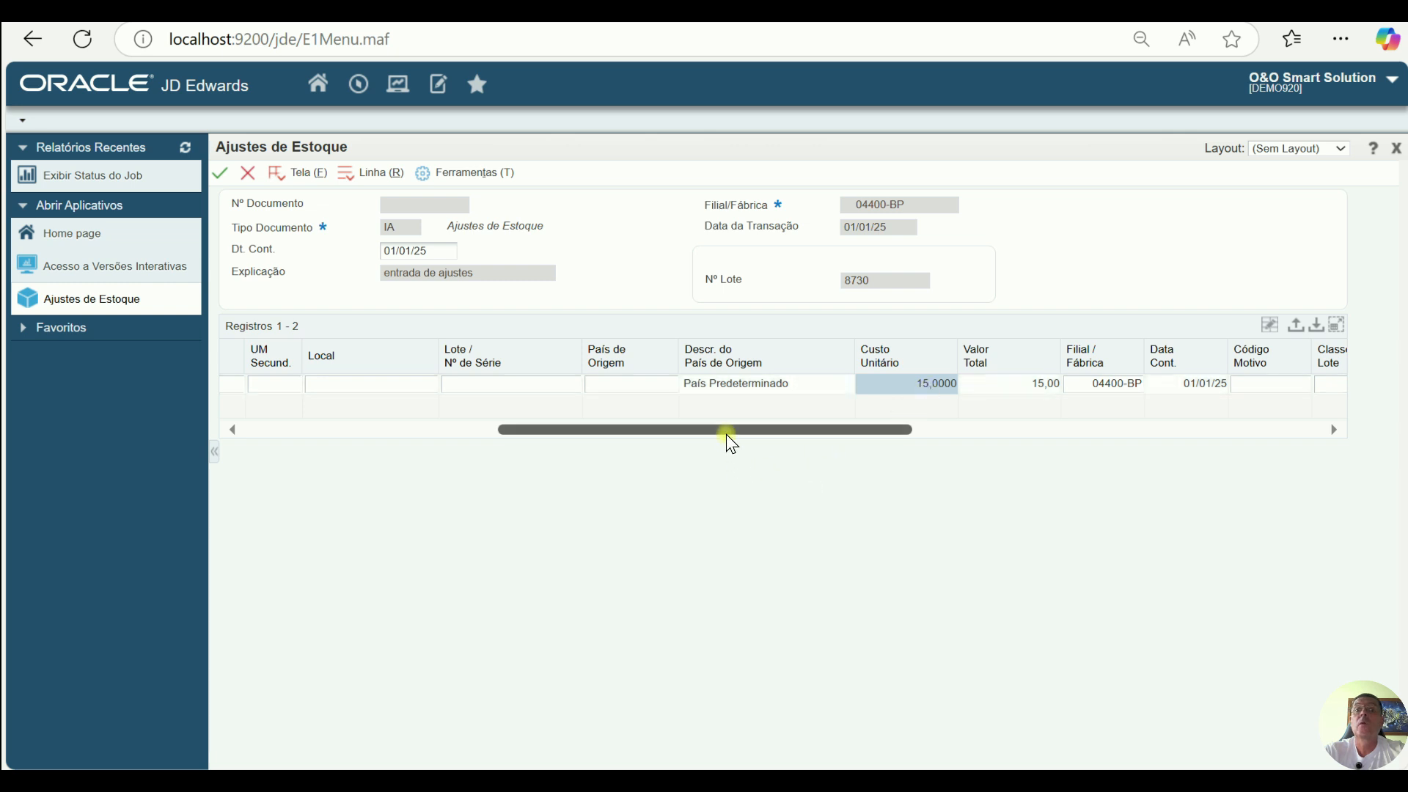
drag(727, 431, 327, 450)
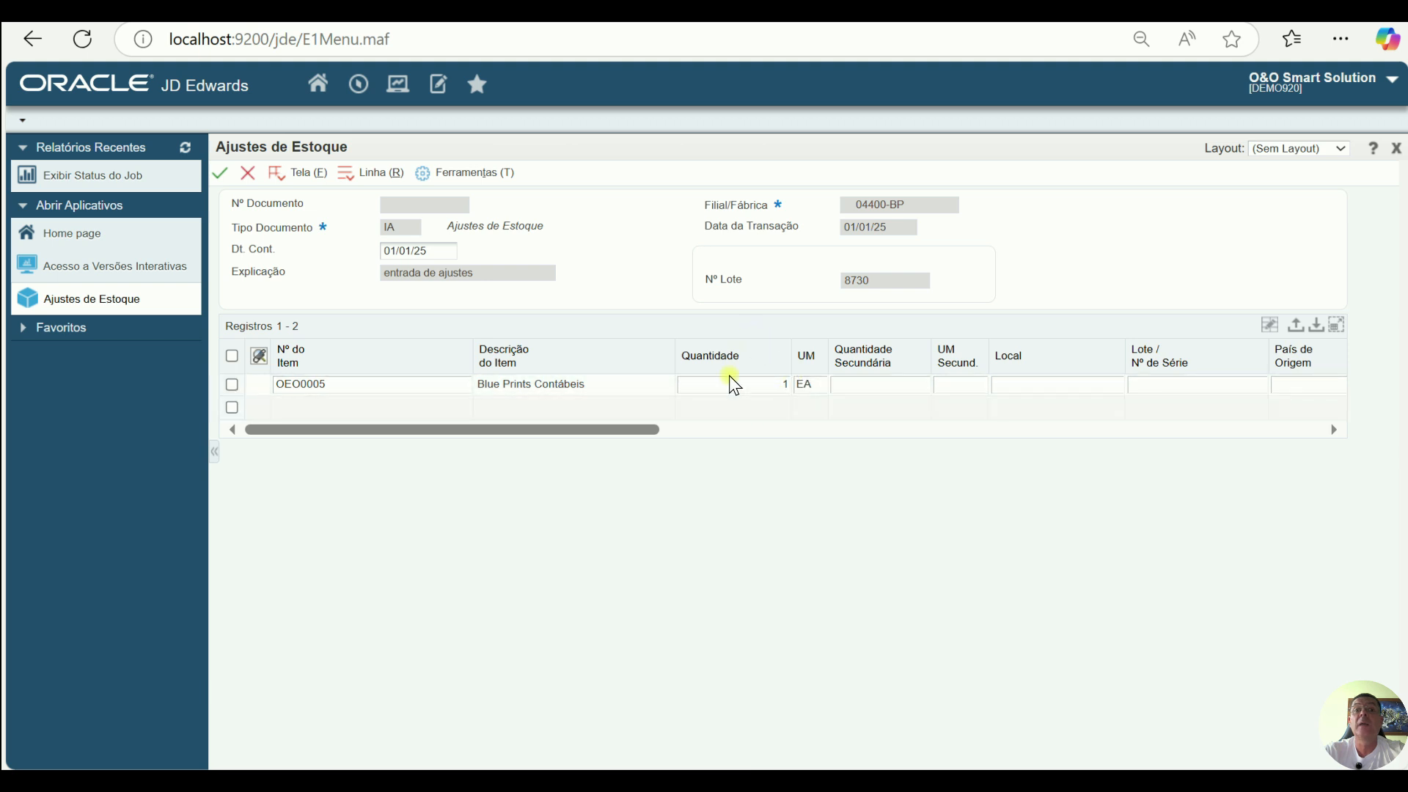
Step: Launch P4111 through the fast path and search the item ledger for OEO0005 at Filial/Fábrica 04400-BP
click(359, 88)
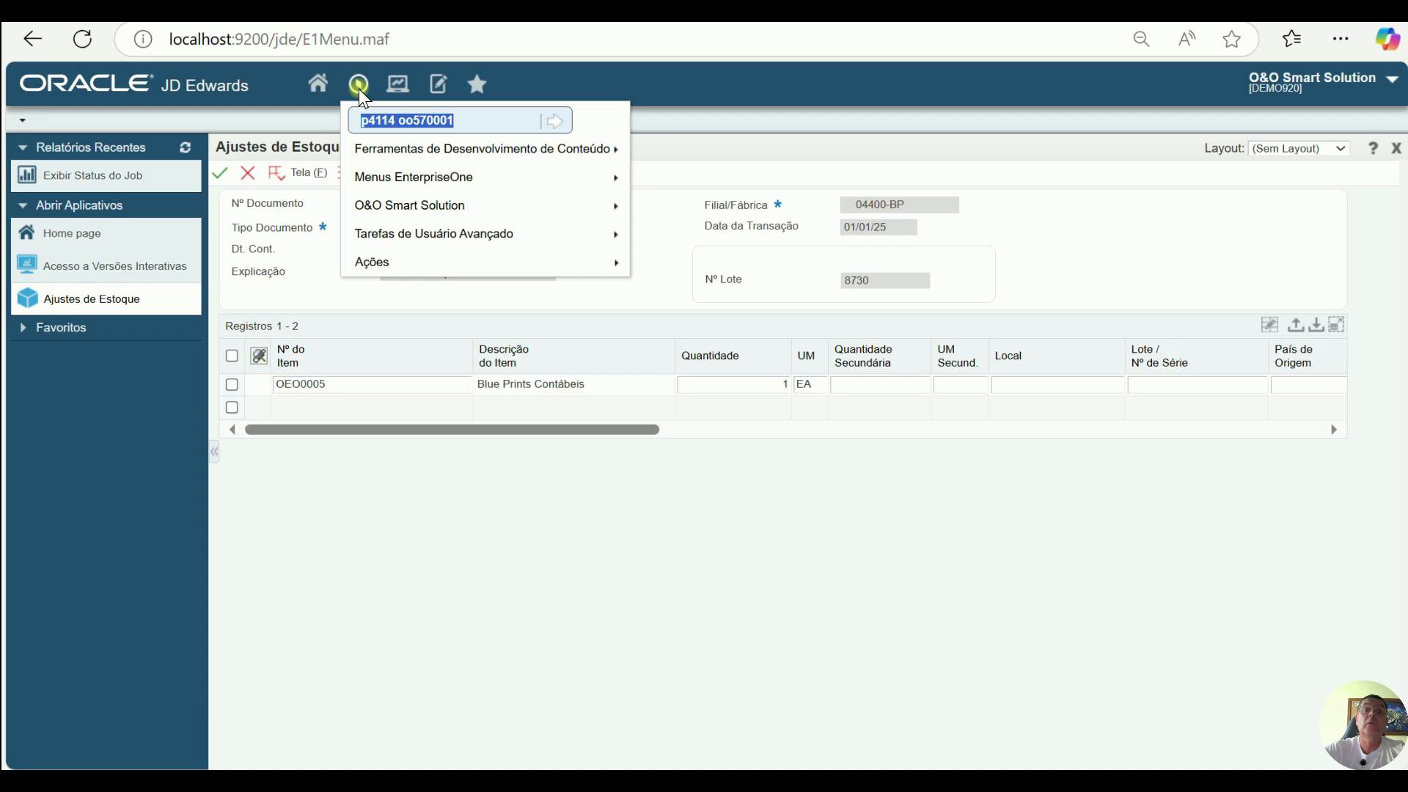
text(p4111)
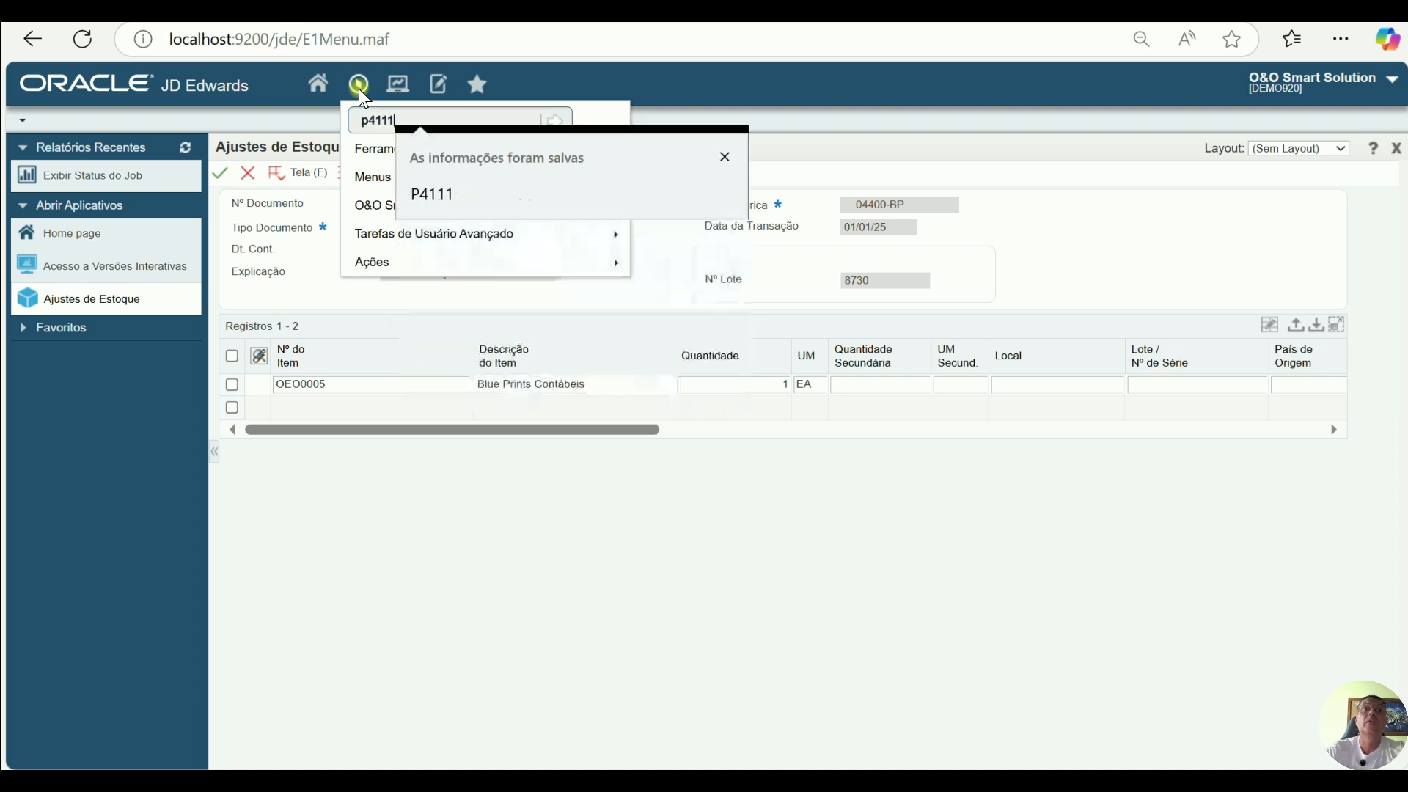
key(Return)
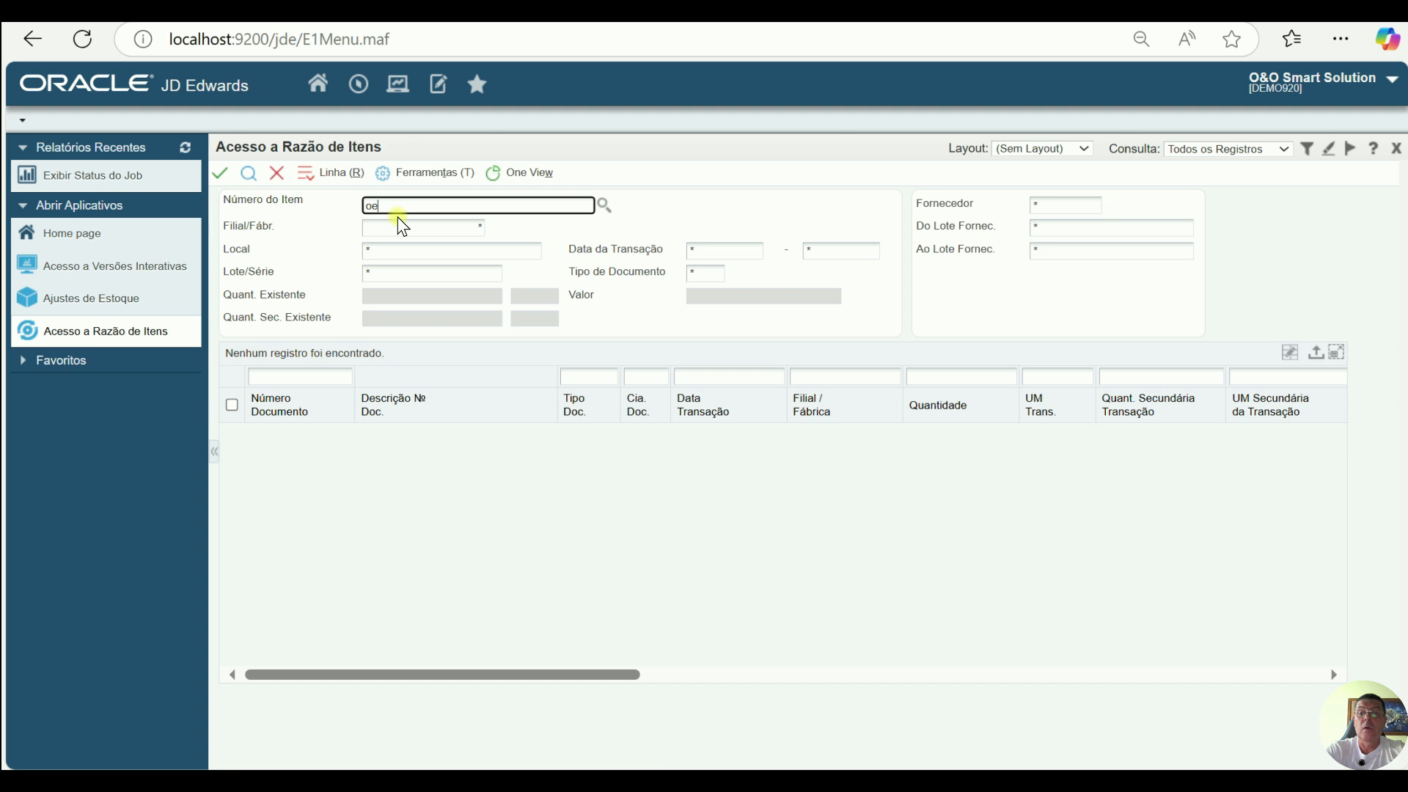
text(oeo0005)
key(Tab)
text(04400-BP)
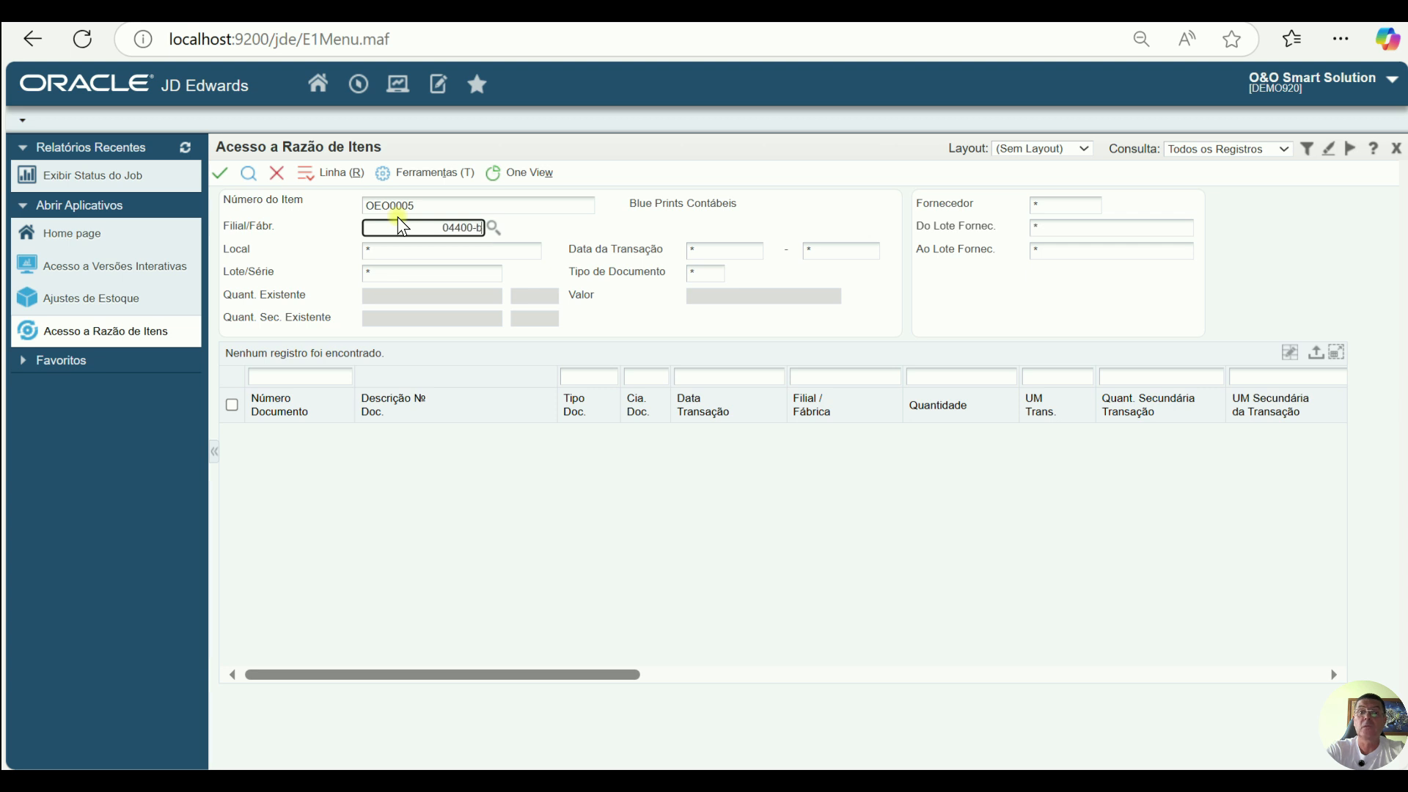
key(Tab)
click(250, 174)
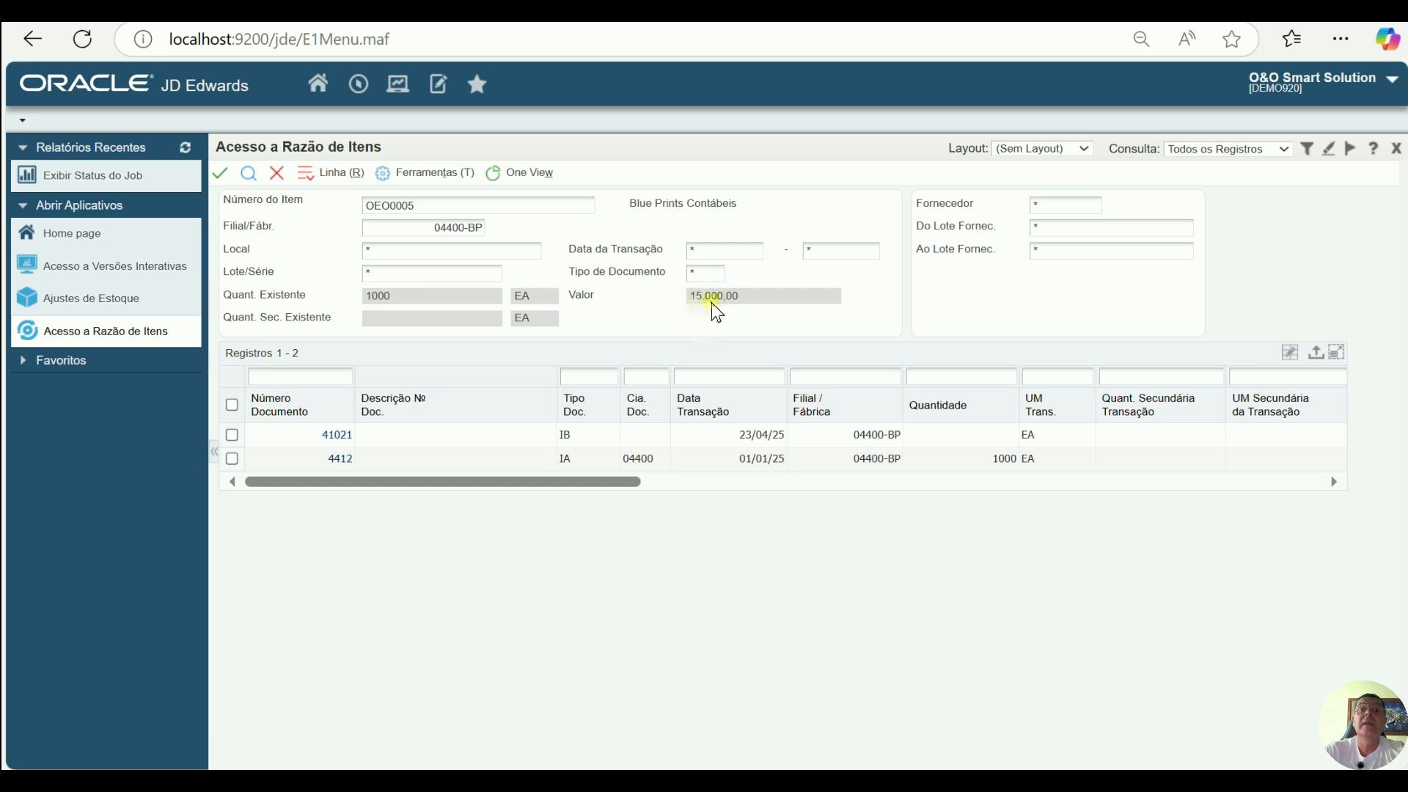
Step: Return to the open inventory adjustment, submit it, and exit the adjustment entry form
click(100, 299)
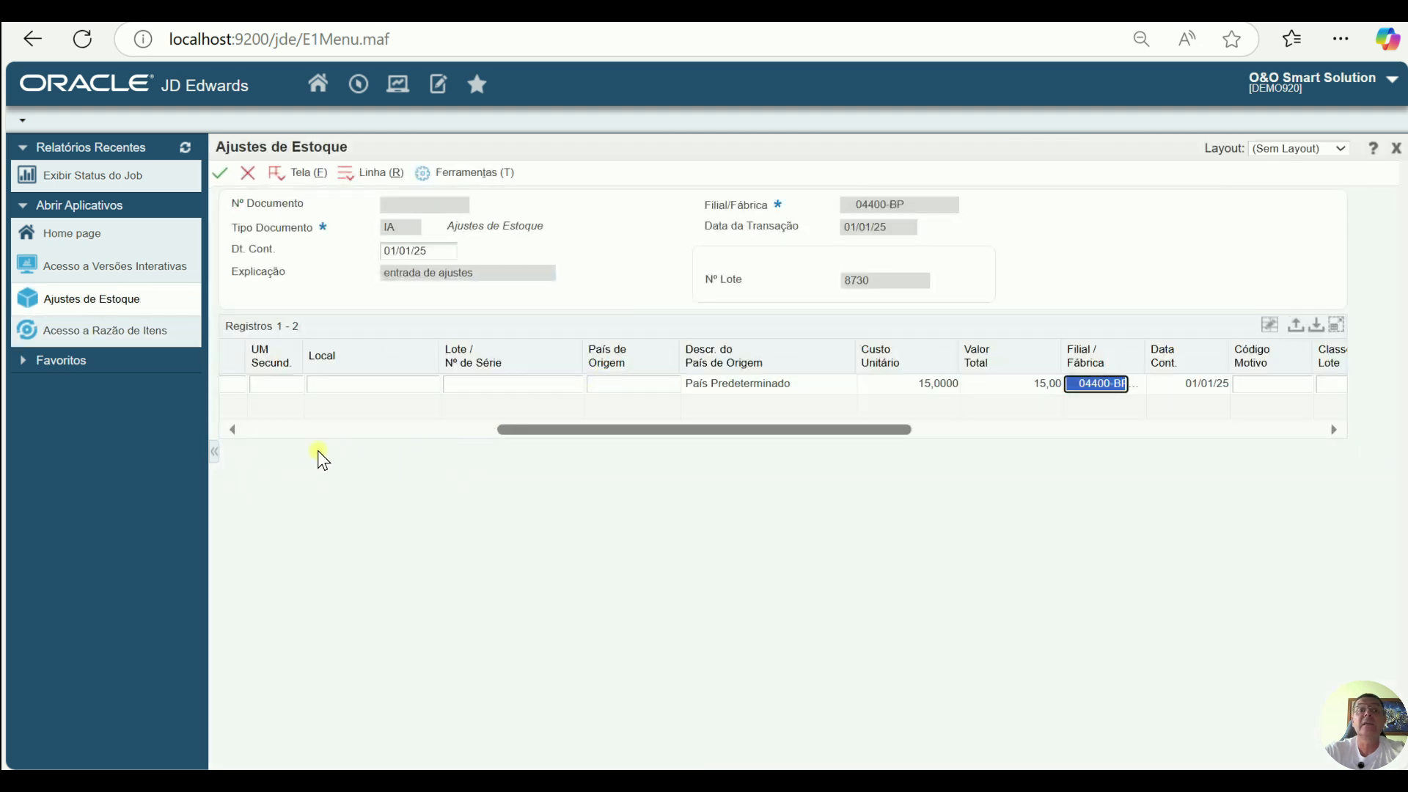
click(263, 429)
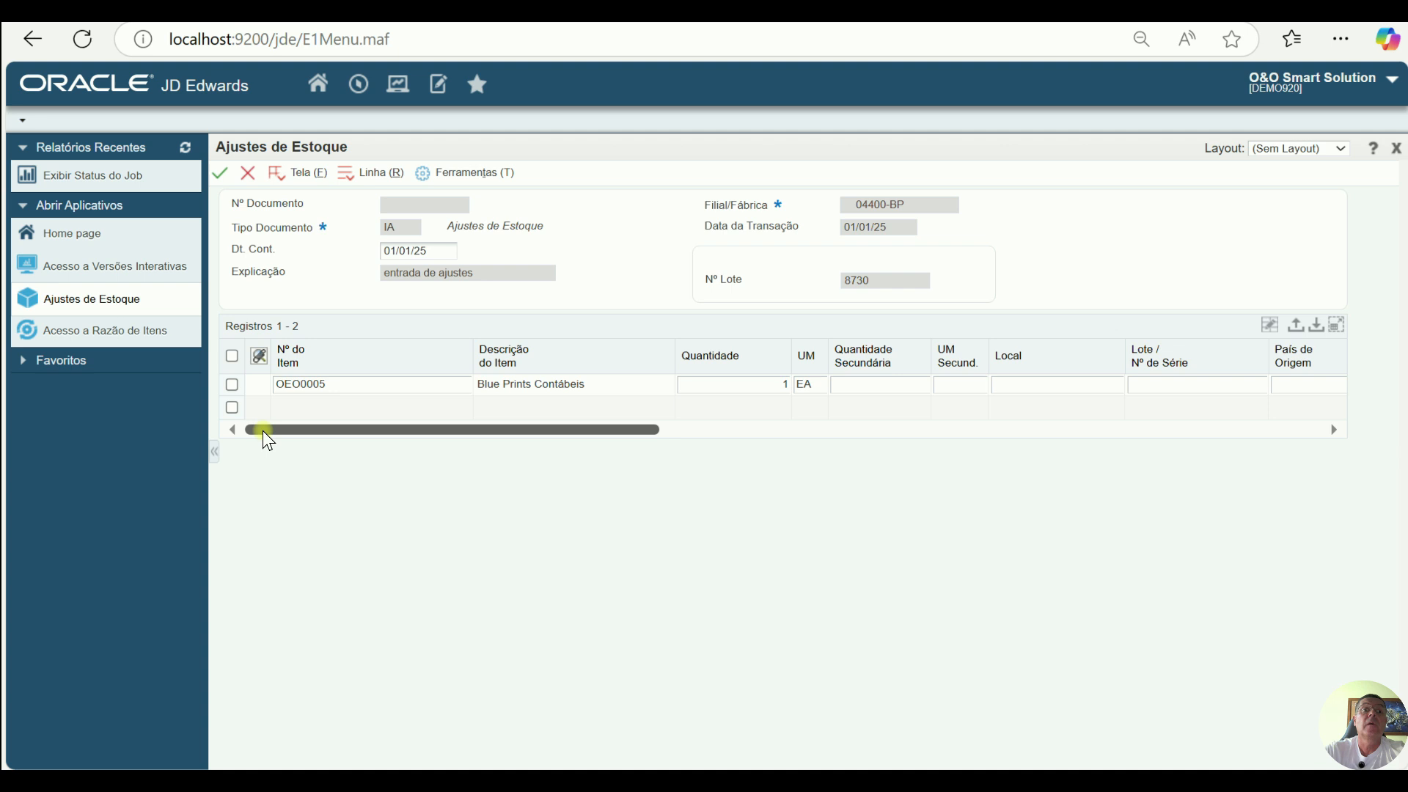
click(222, 173)
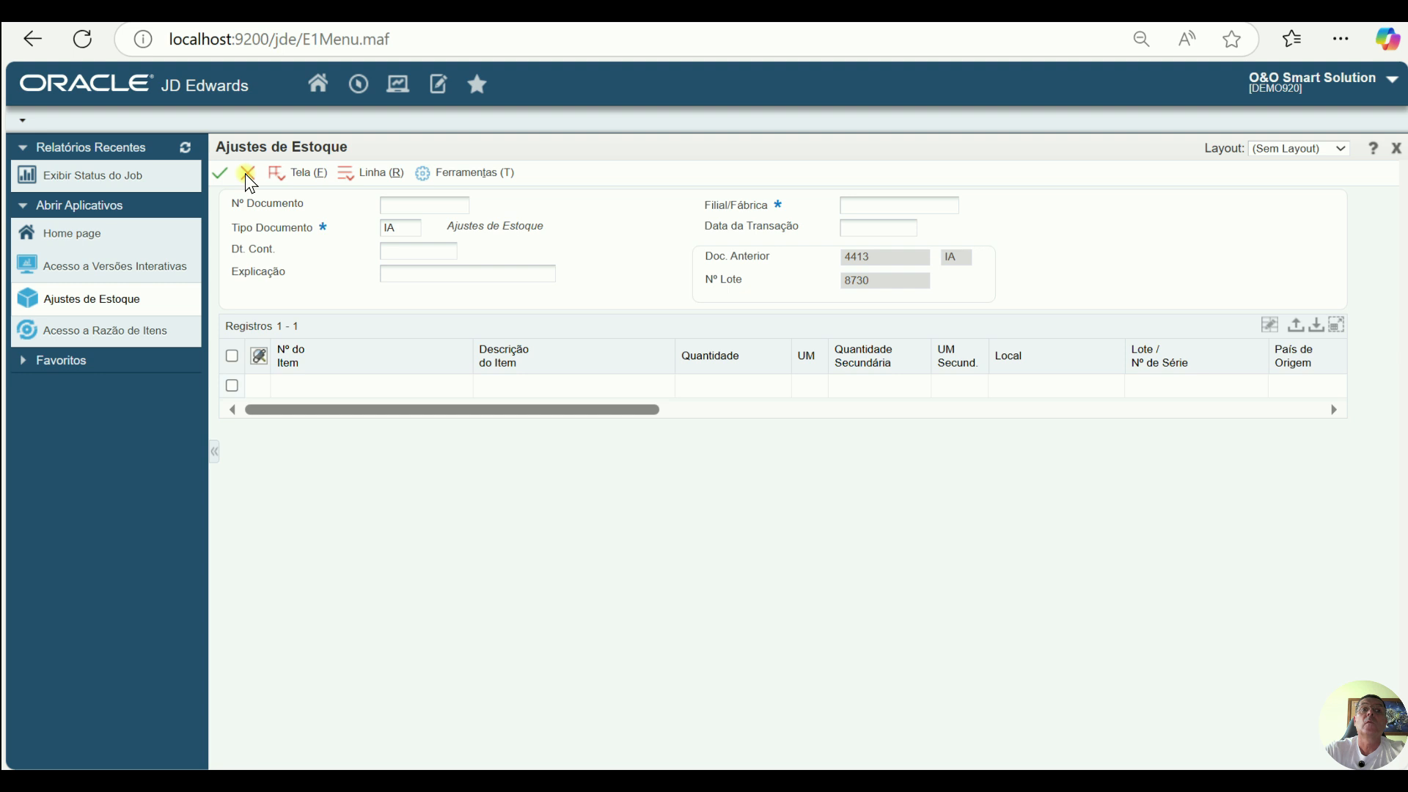
click(247, 174)
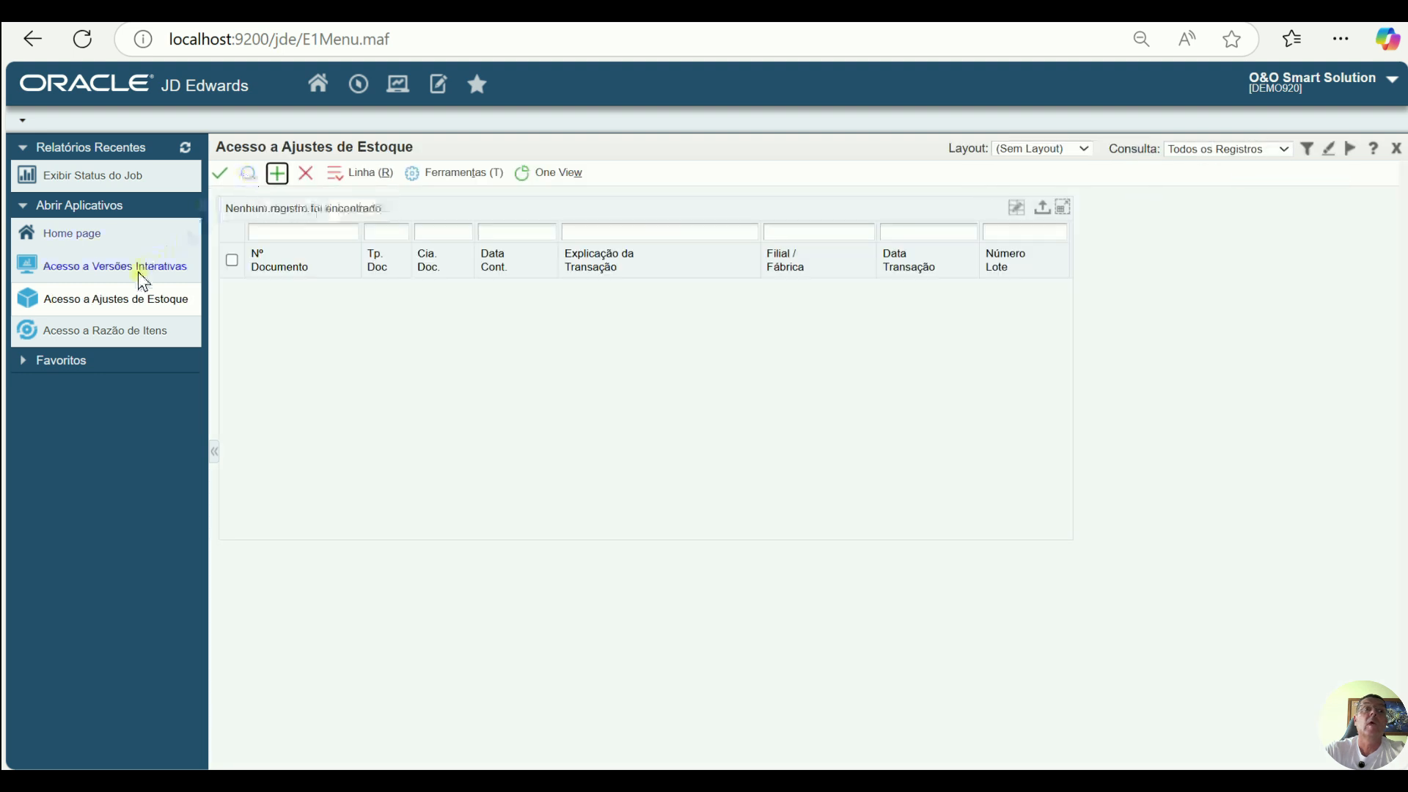
Step: Rerun the item ledger search for OEO0005 to check its transactions, existing quantity and value
click(142, 330)
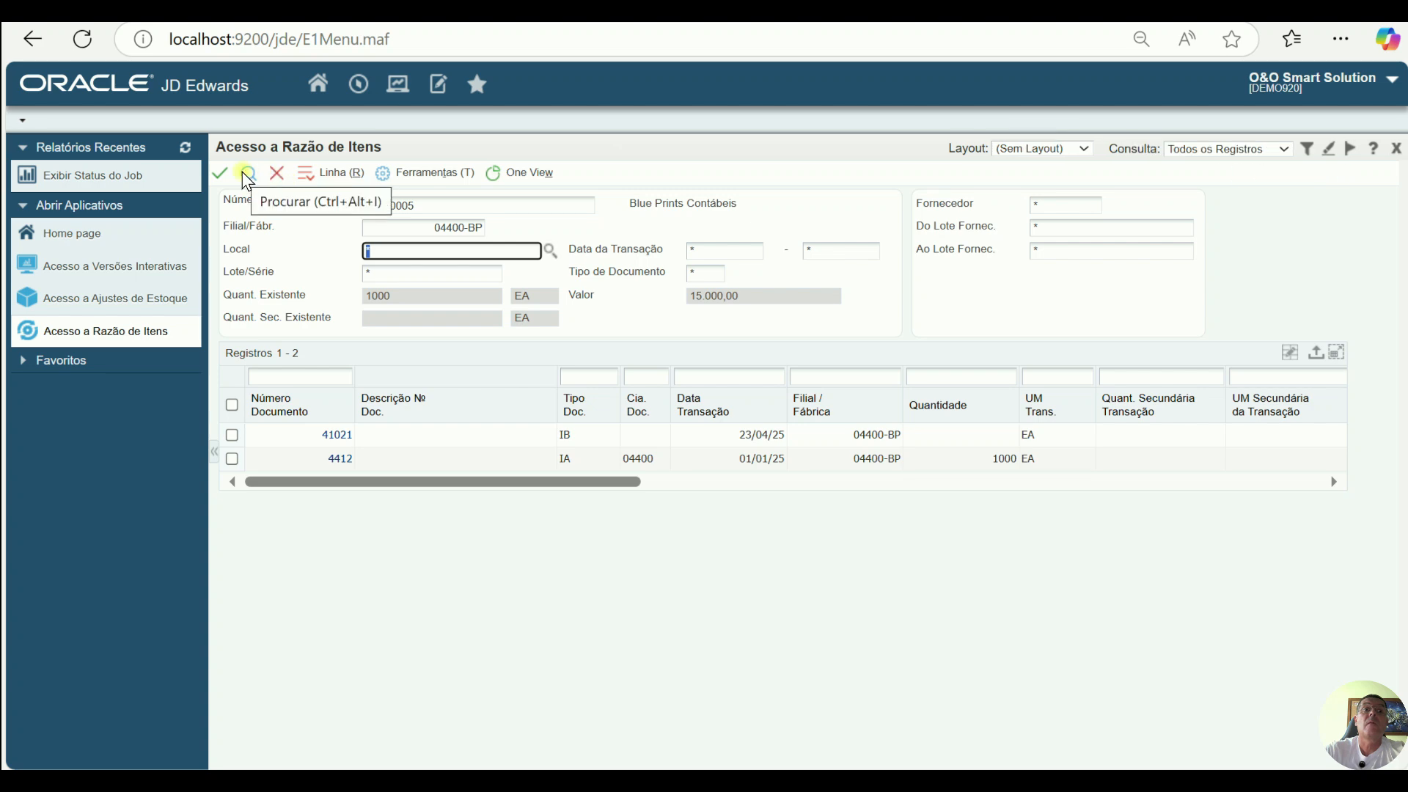
click(249, 173)
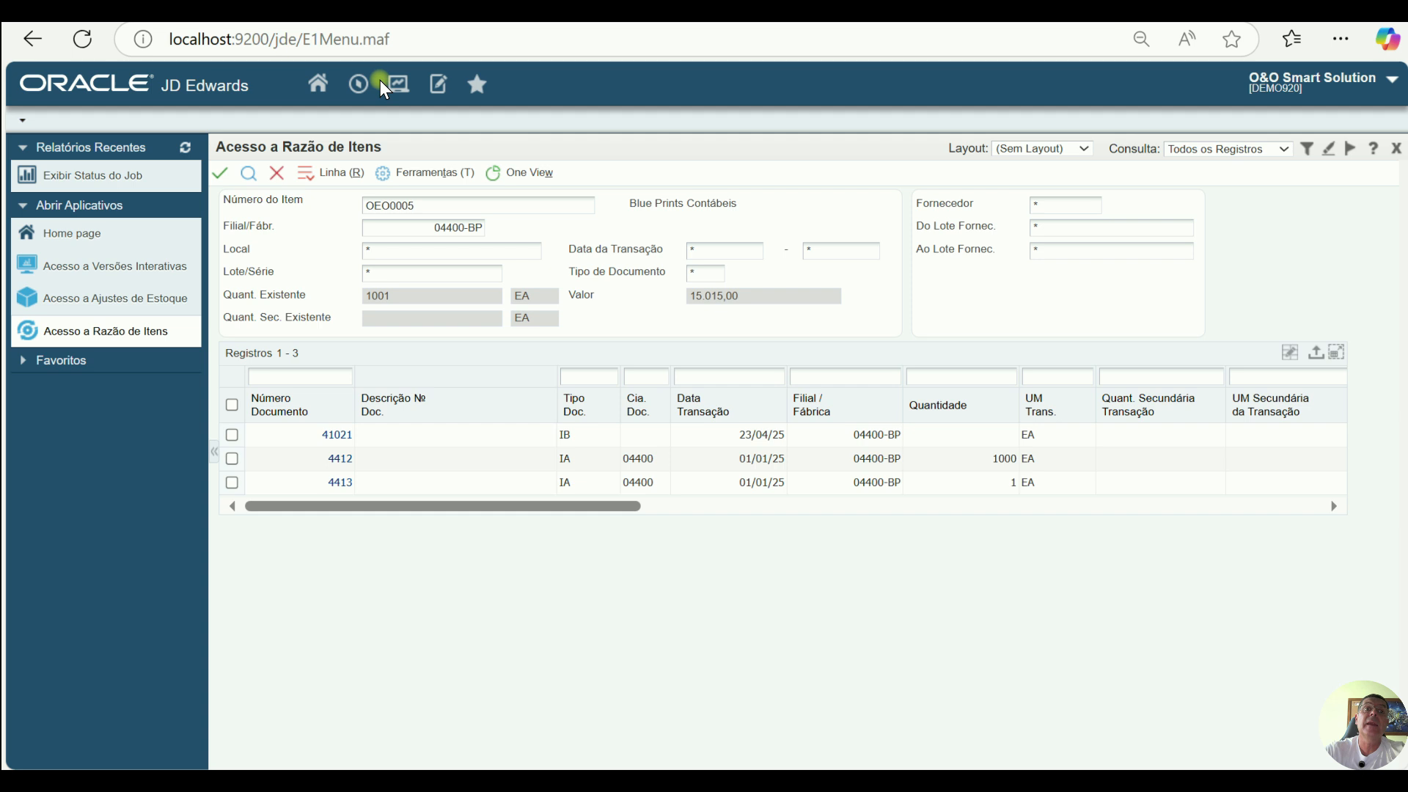
click(361, 85)
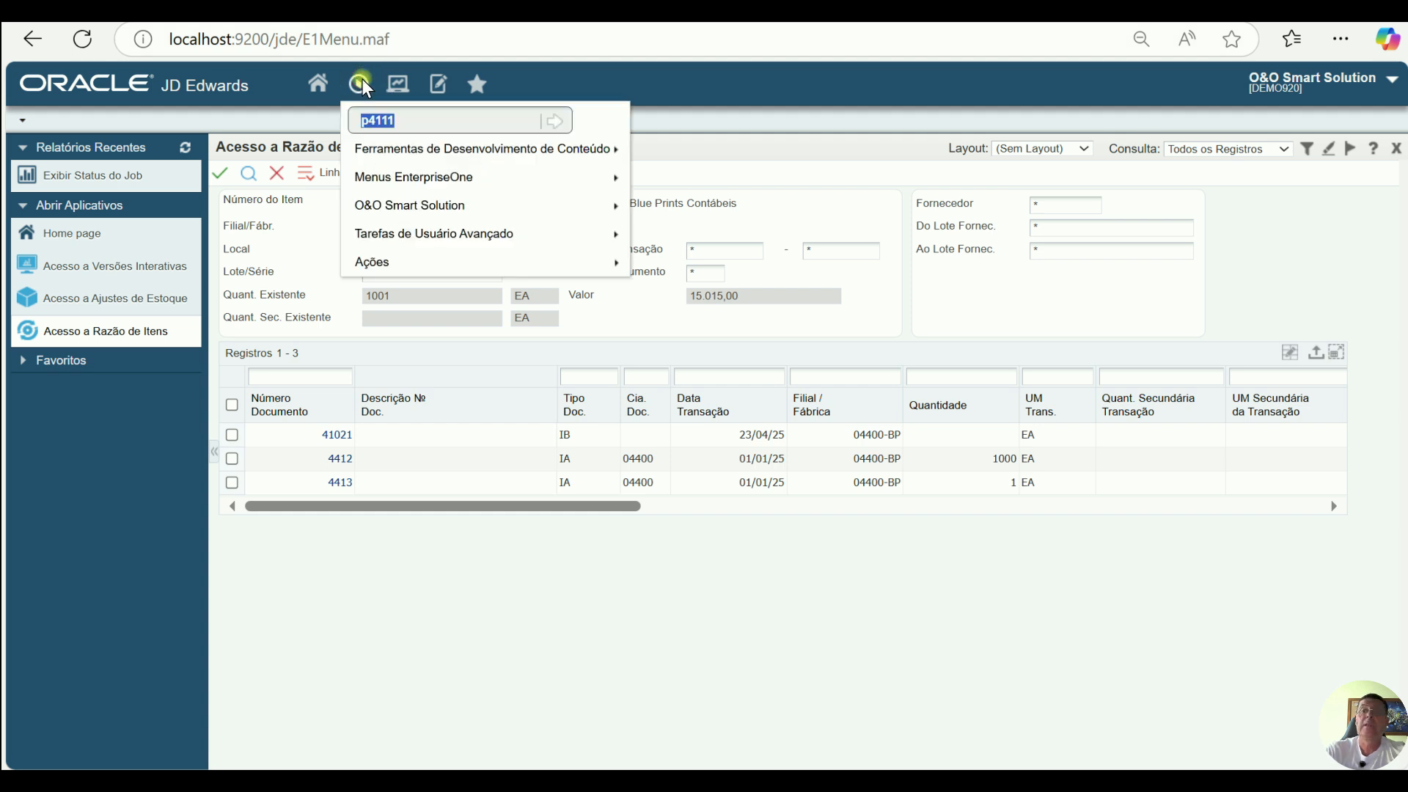
Step: Open Verificação de Transações de Estoque from the Cadastro/Transações de Estoque favorites and list the unposted inventory batches
click(477, 85)
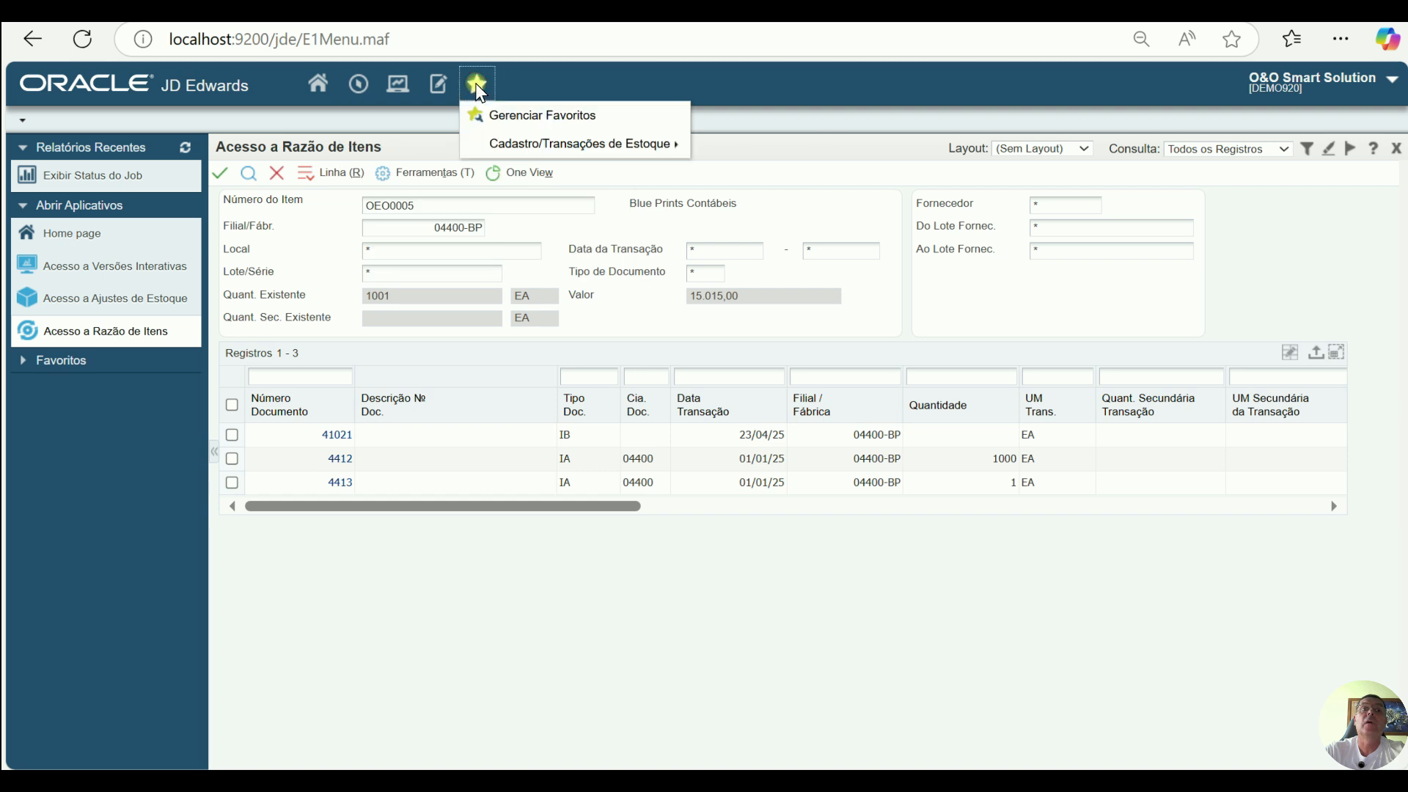
mouse_move(553, 150)
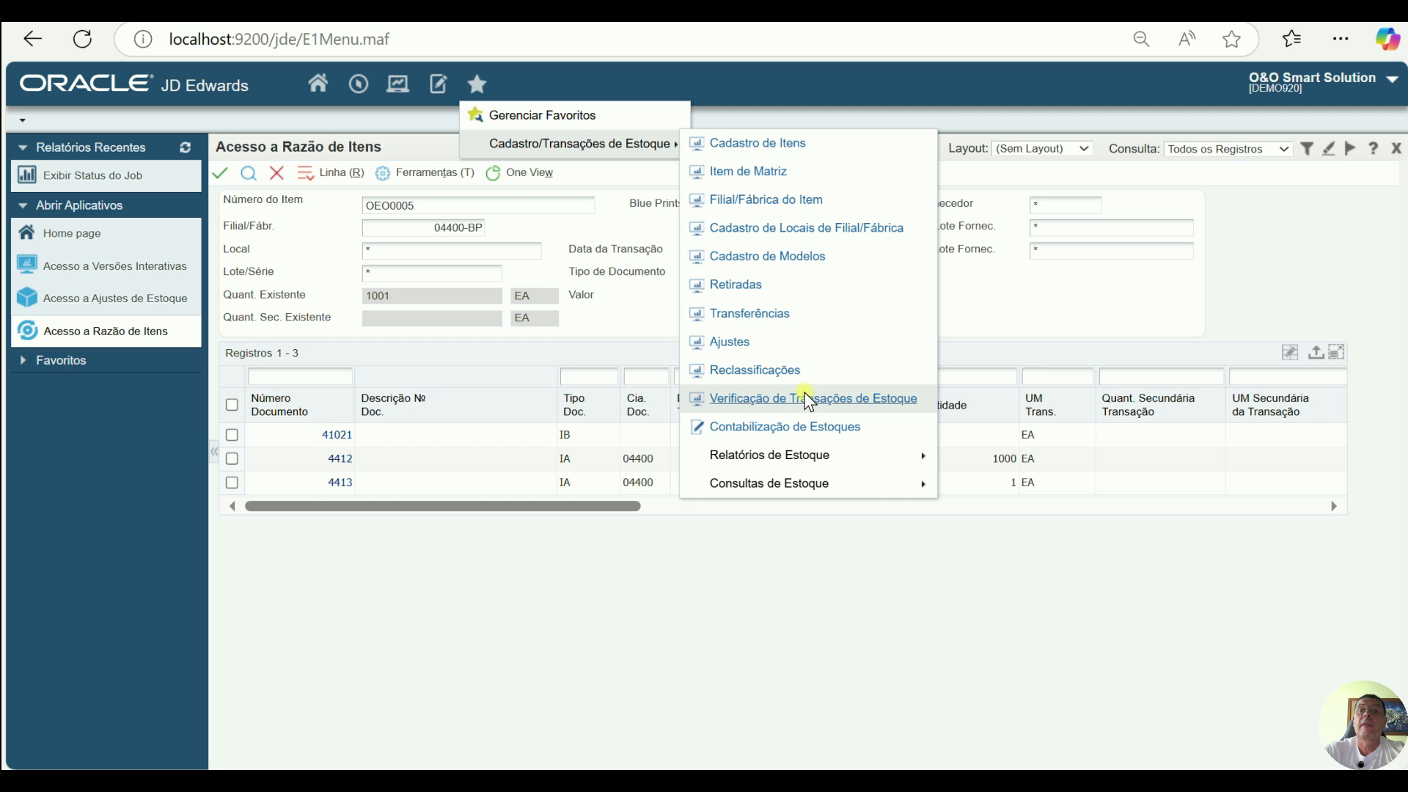
click(812, 401)
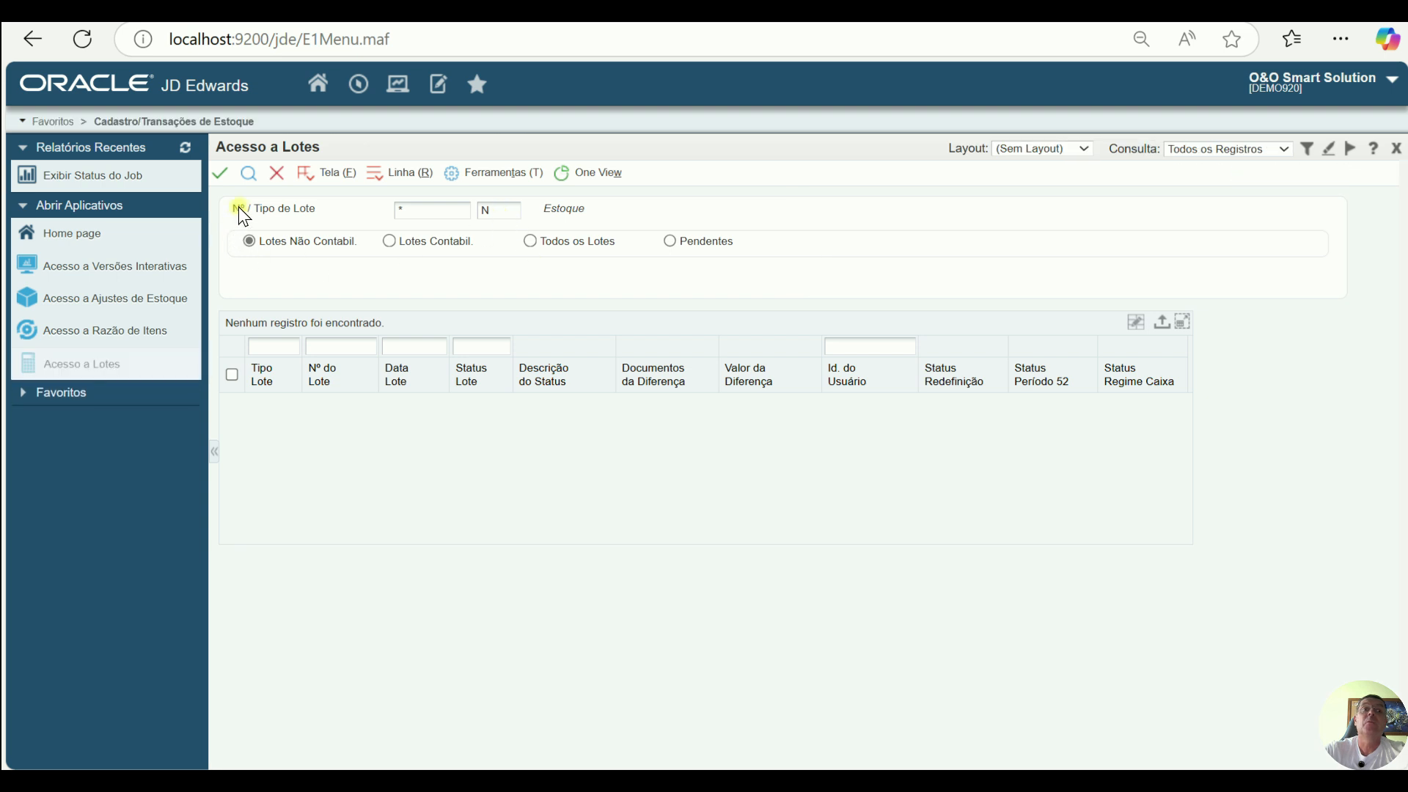
click(250, 174)
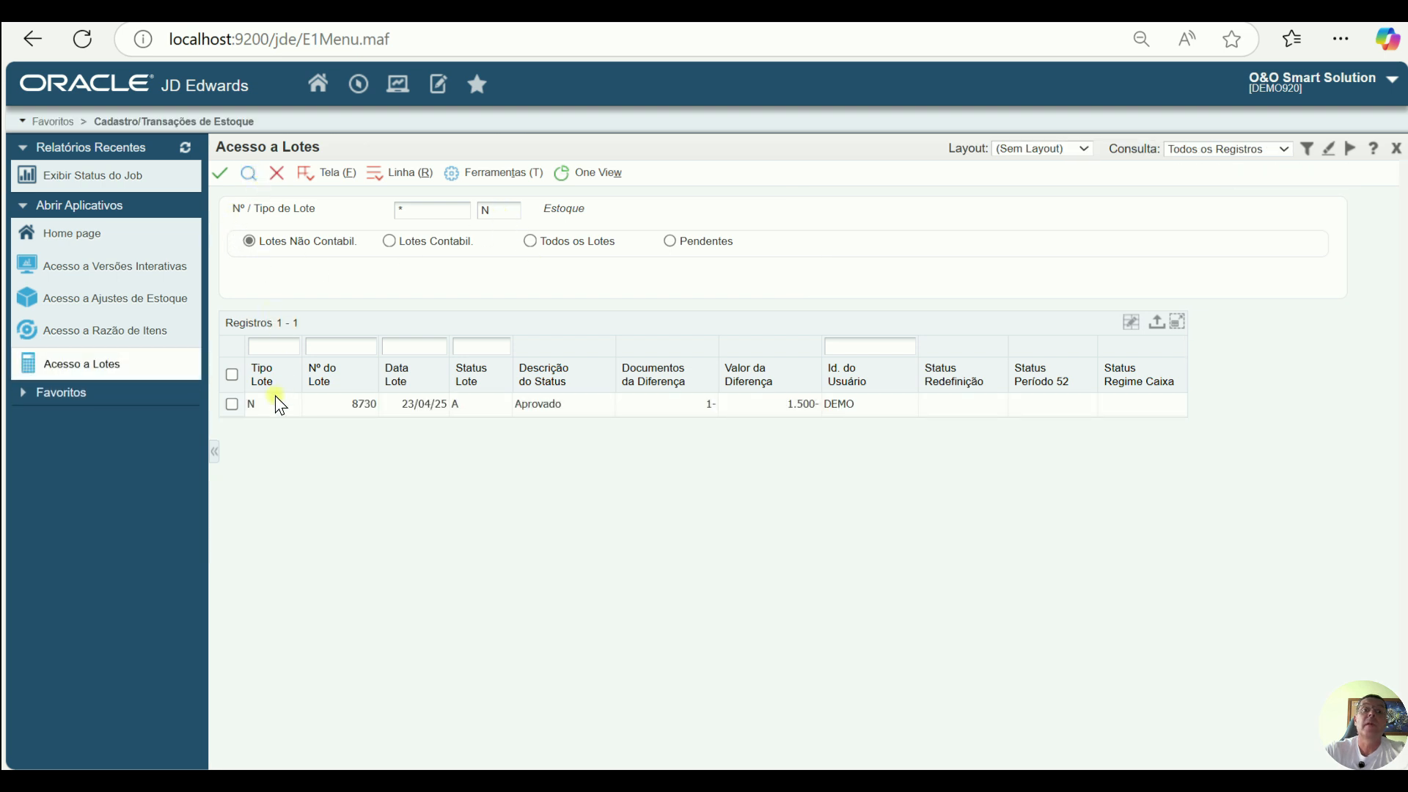
Step: Open the listed unposted batch and its IA document, and review the accounts and values of its journal entries
click(233, 404)
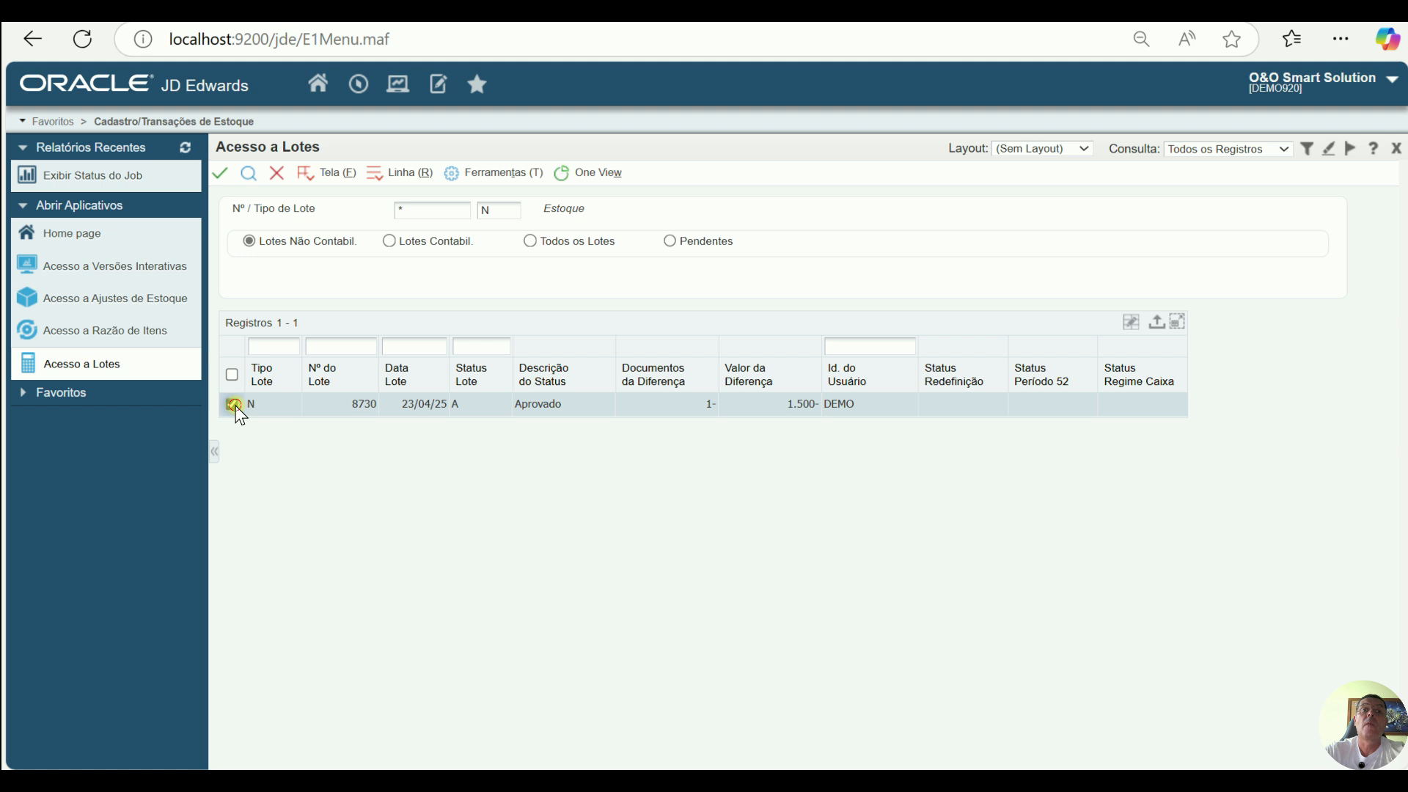
double_click(235, 406)
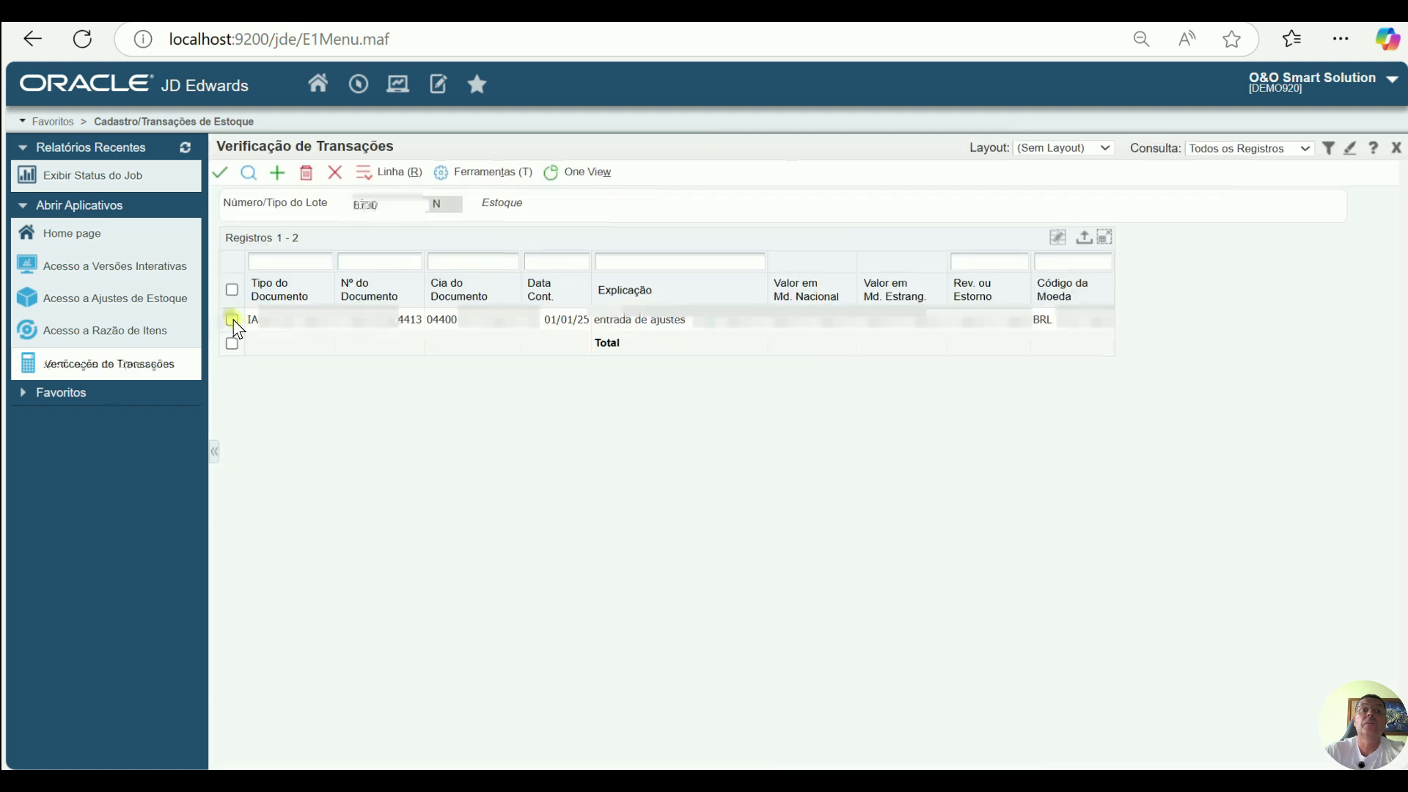
click(234, 319)
click(218, 174)
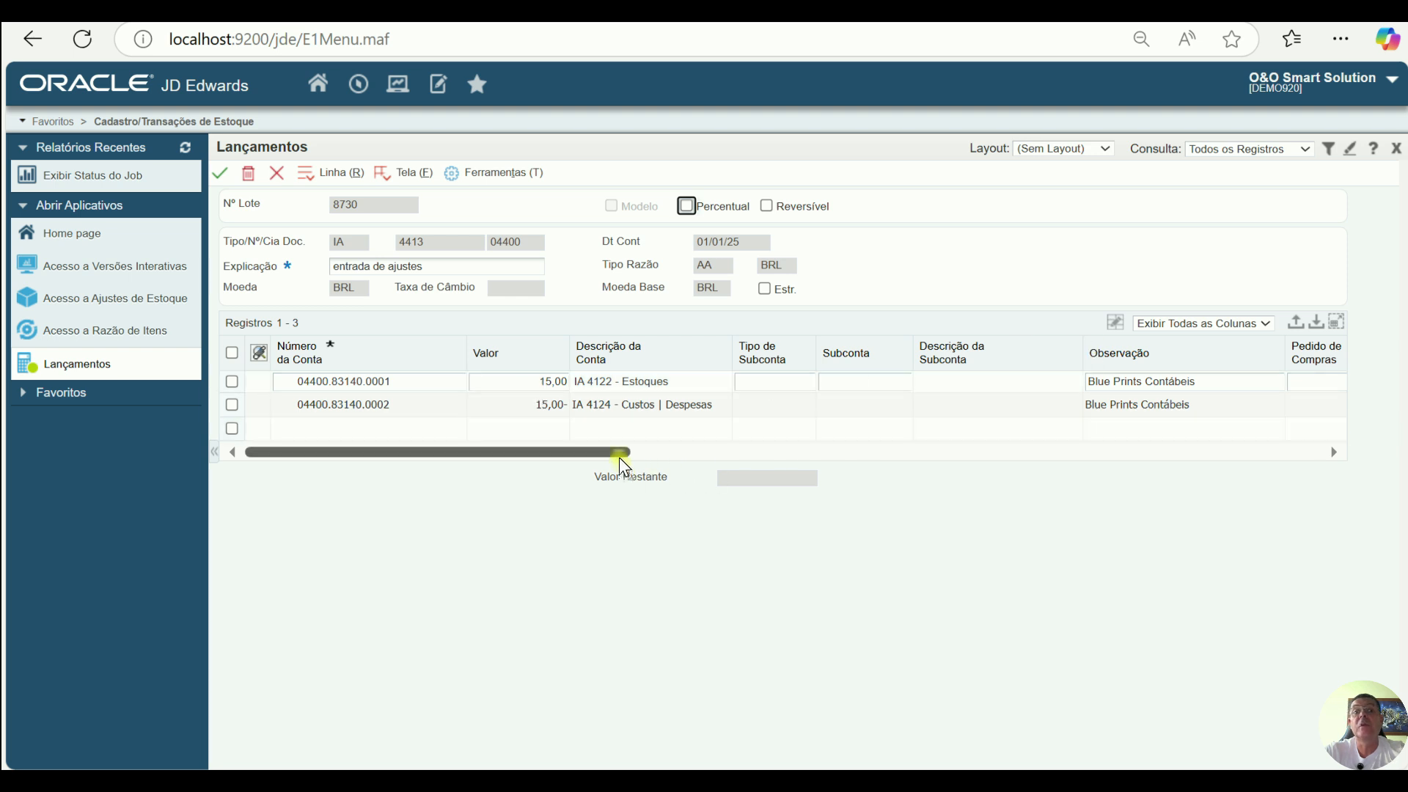
drag(618, 458, 506, 444)
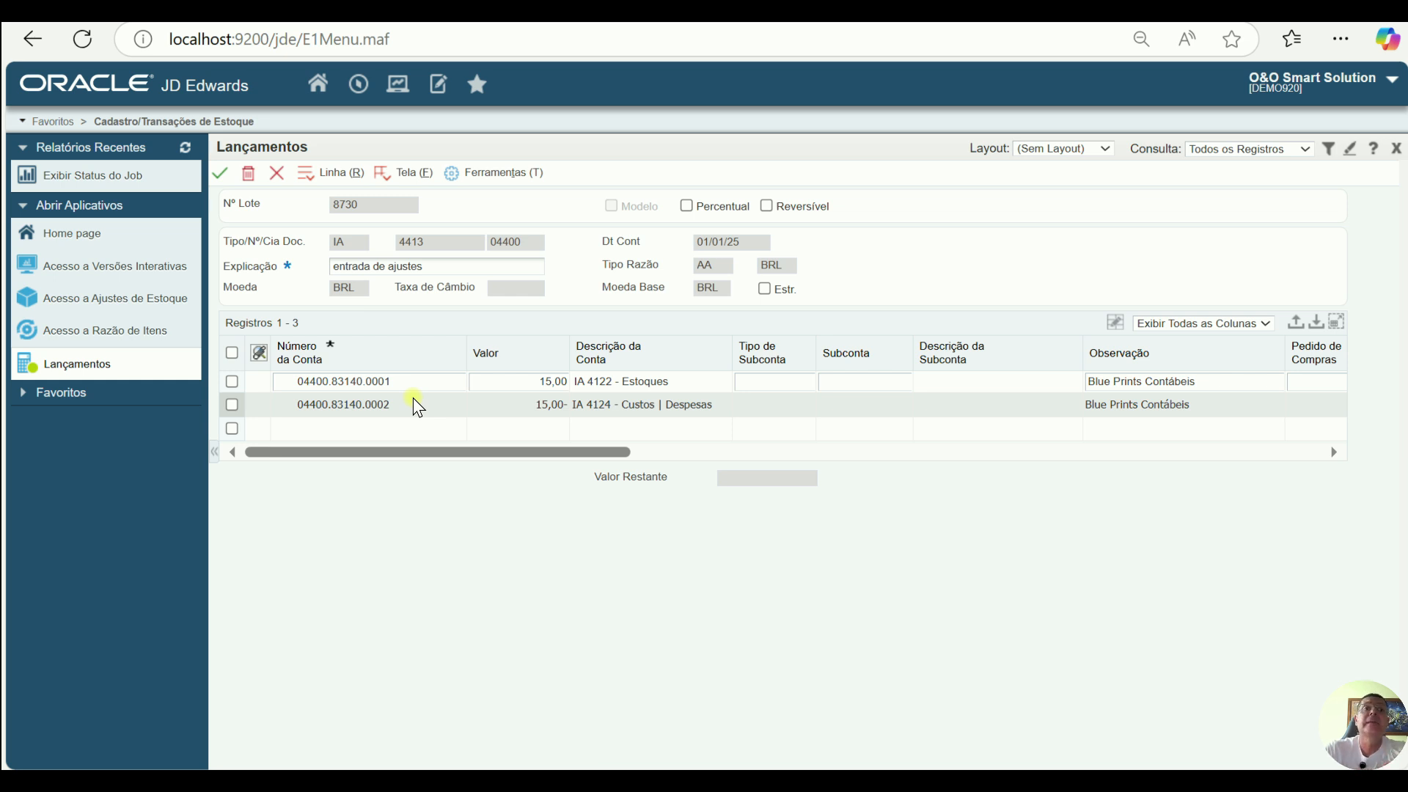
Step: Launch the P01RS01 application through the fast path
click(362, 89)
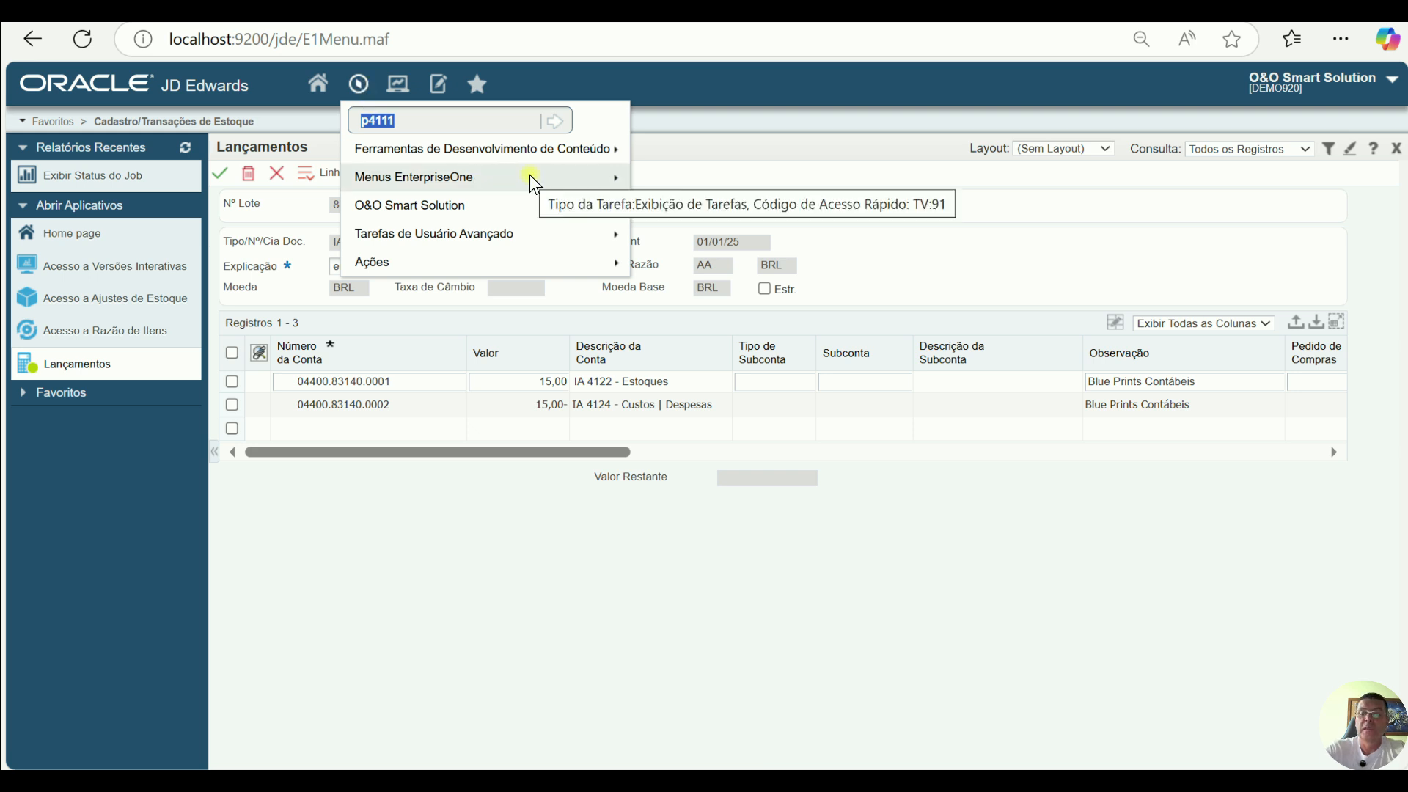
text(p01rs01)
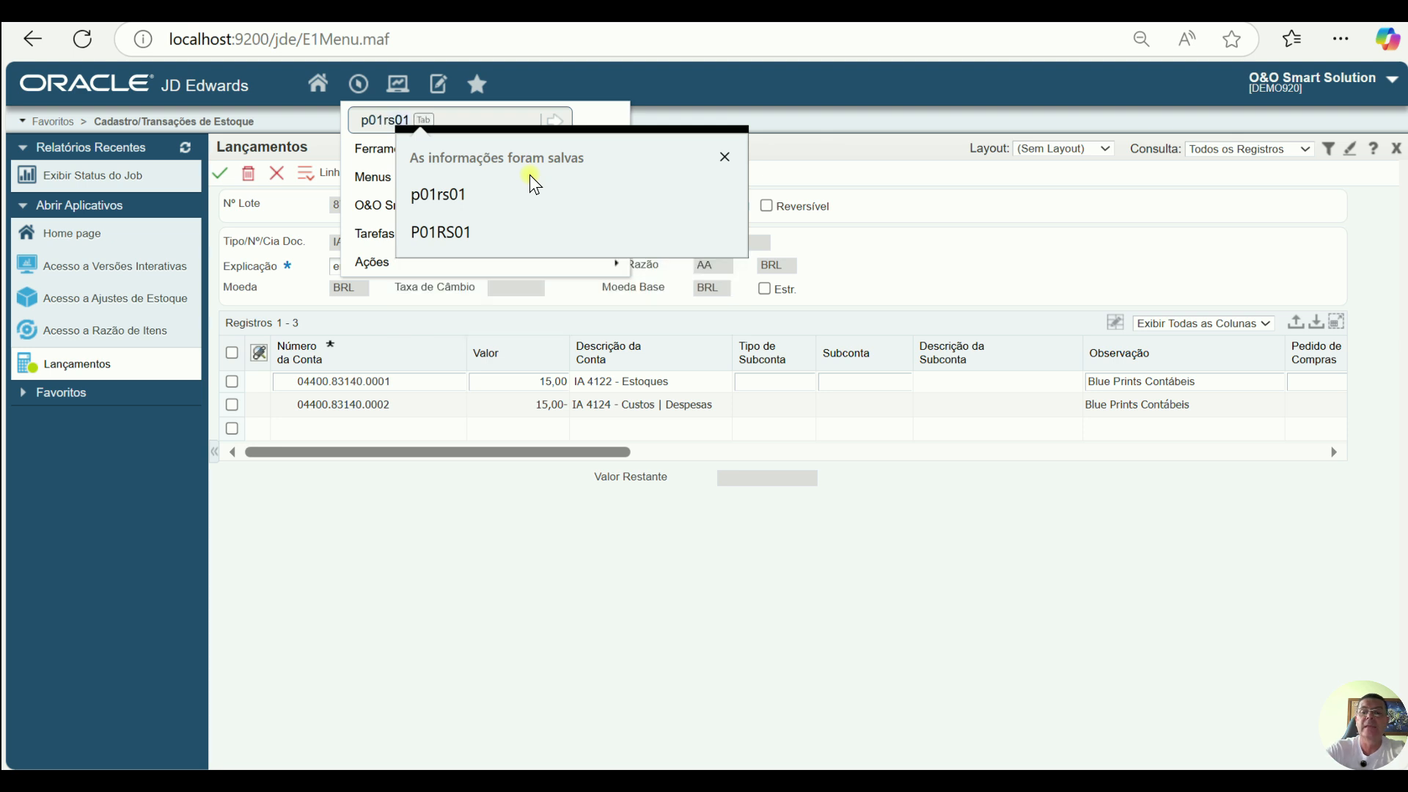
key(Return)
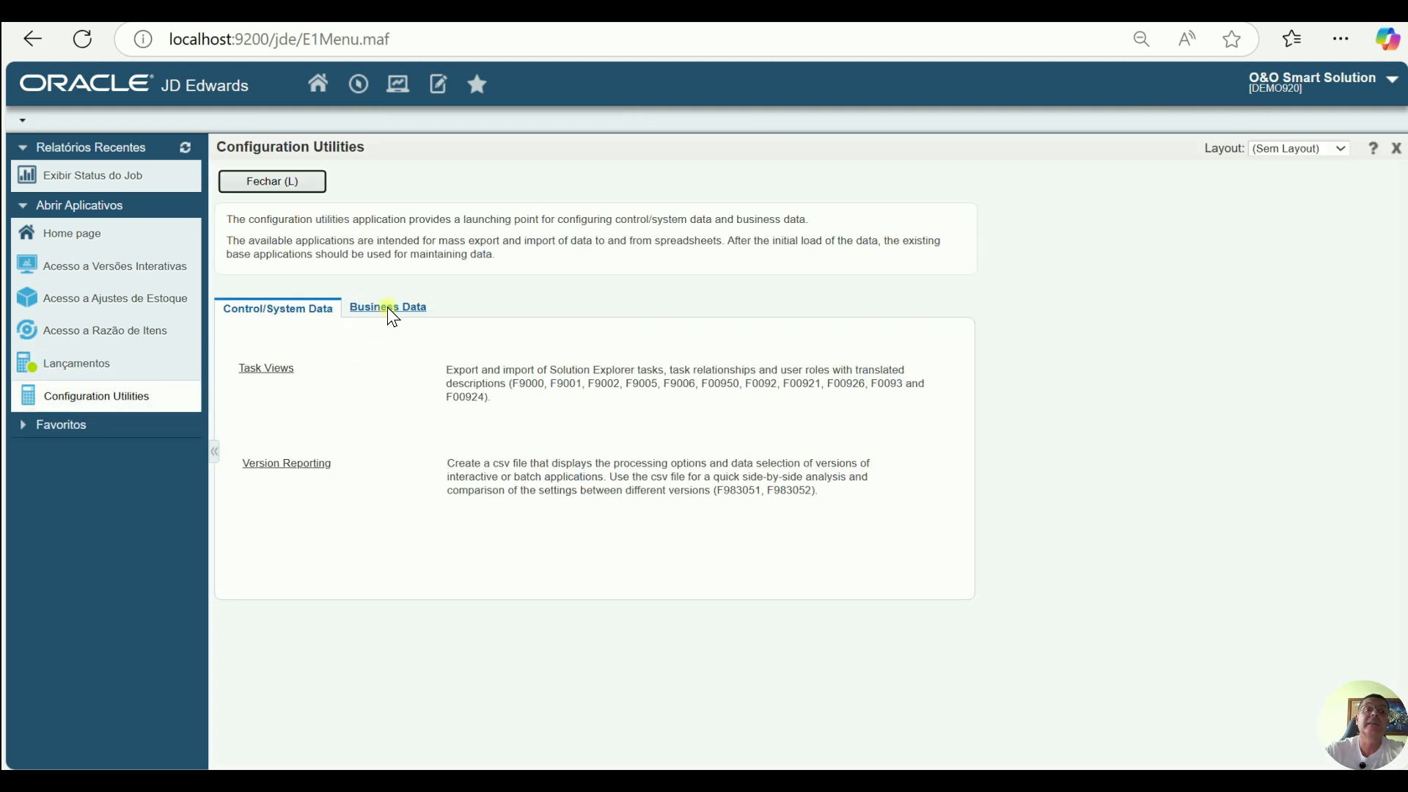
Step: Open the Manufacturing/Distribution AAIs under Business Data and list the records for company 04400 and document type IA
click(389, 306)
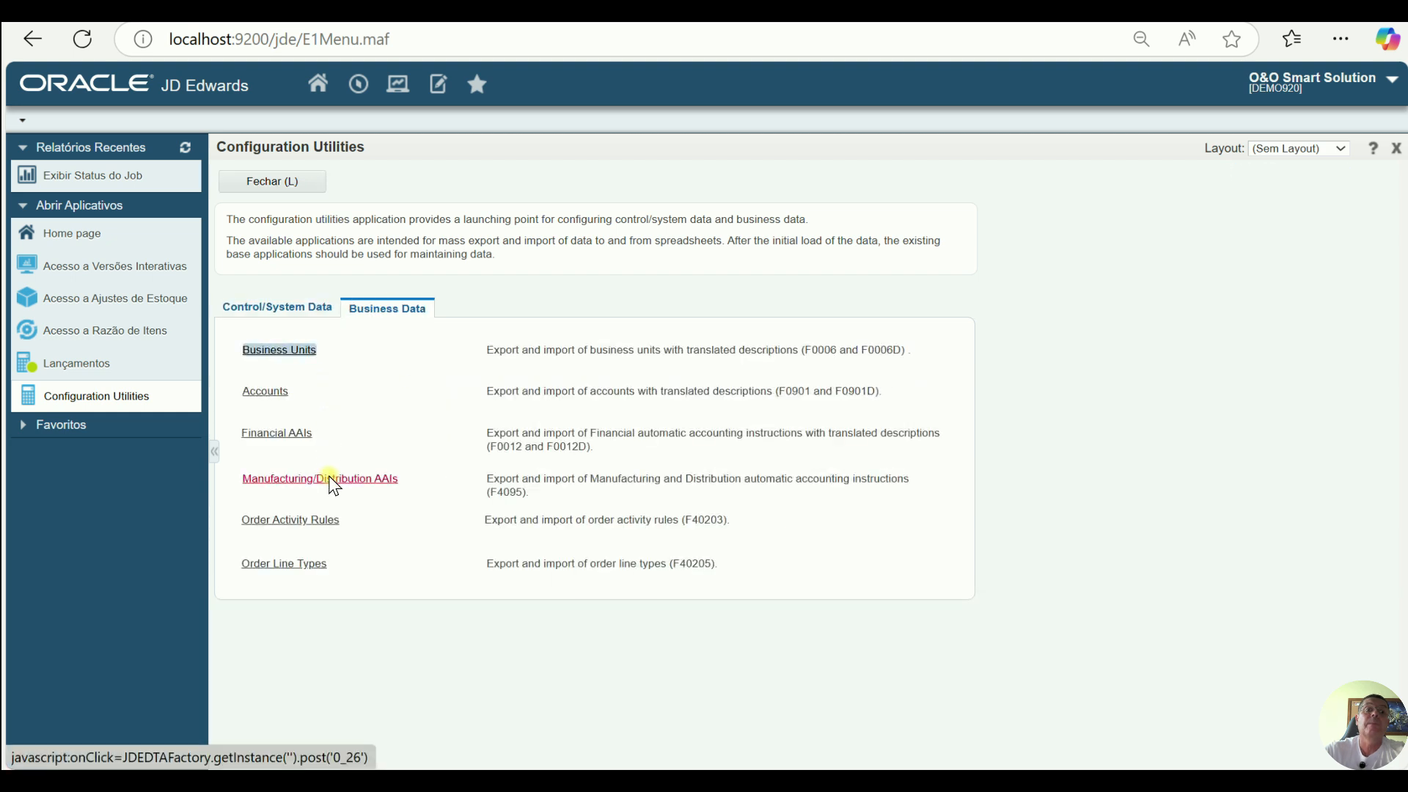
click(331, 478)
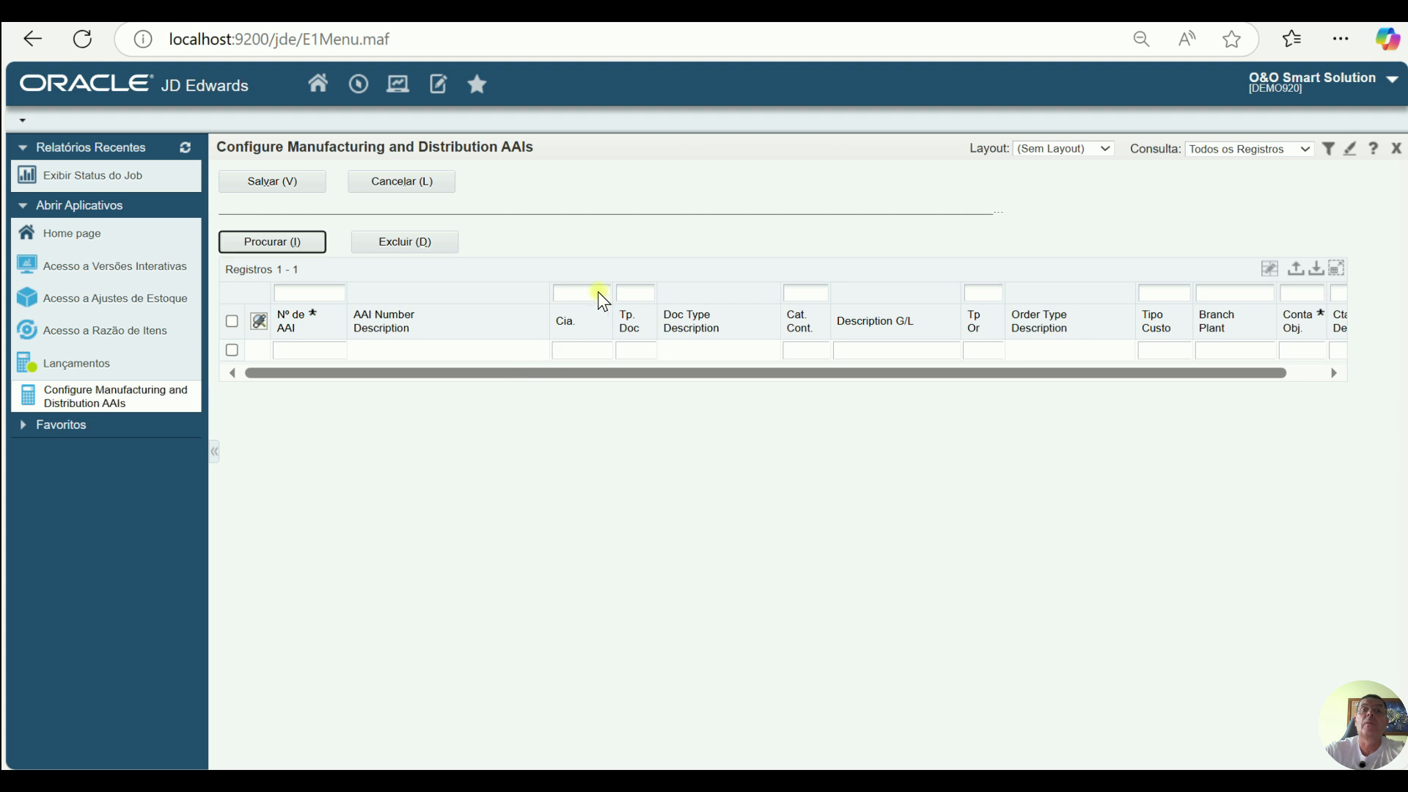
click(597, 292)
text(04400)
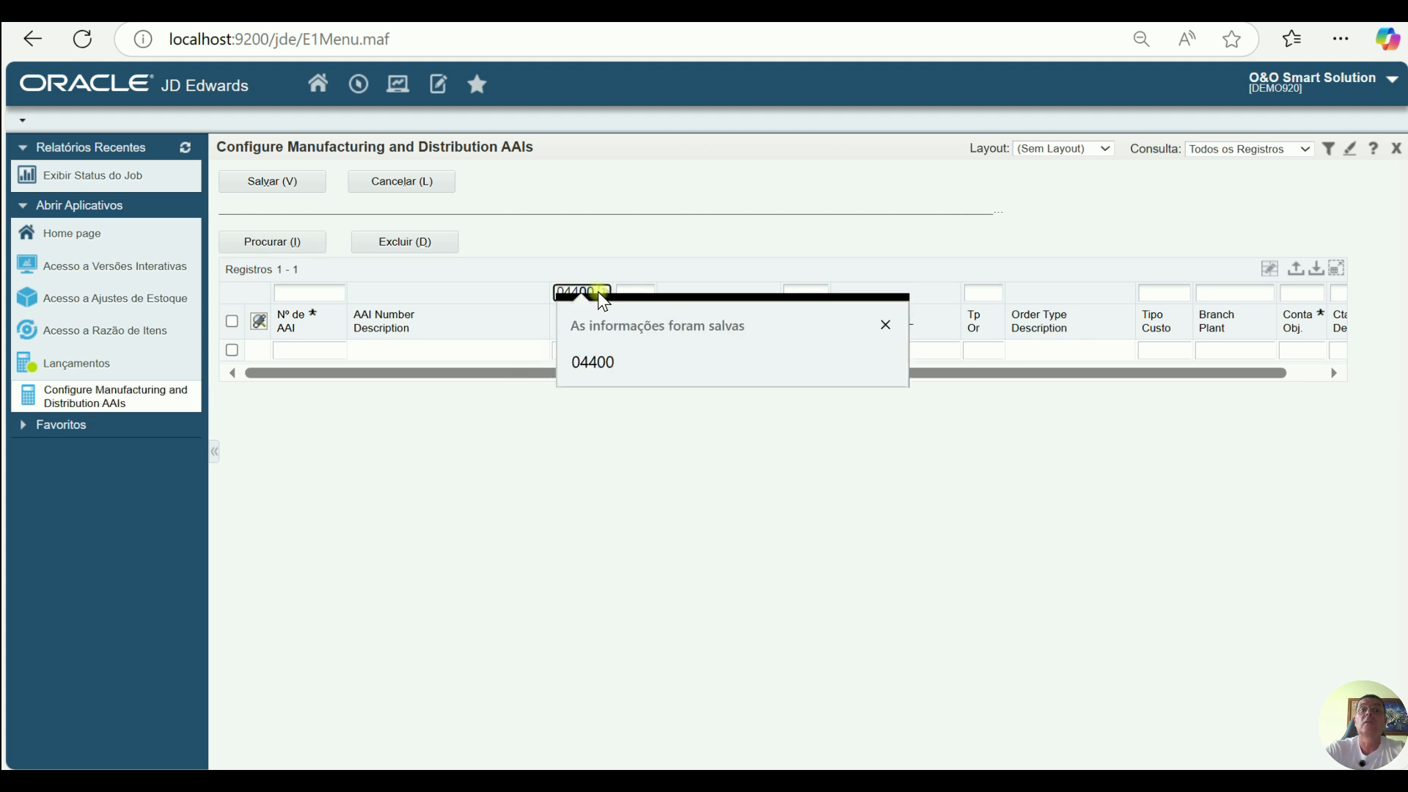
key(Tab)
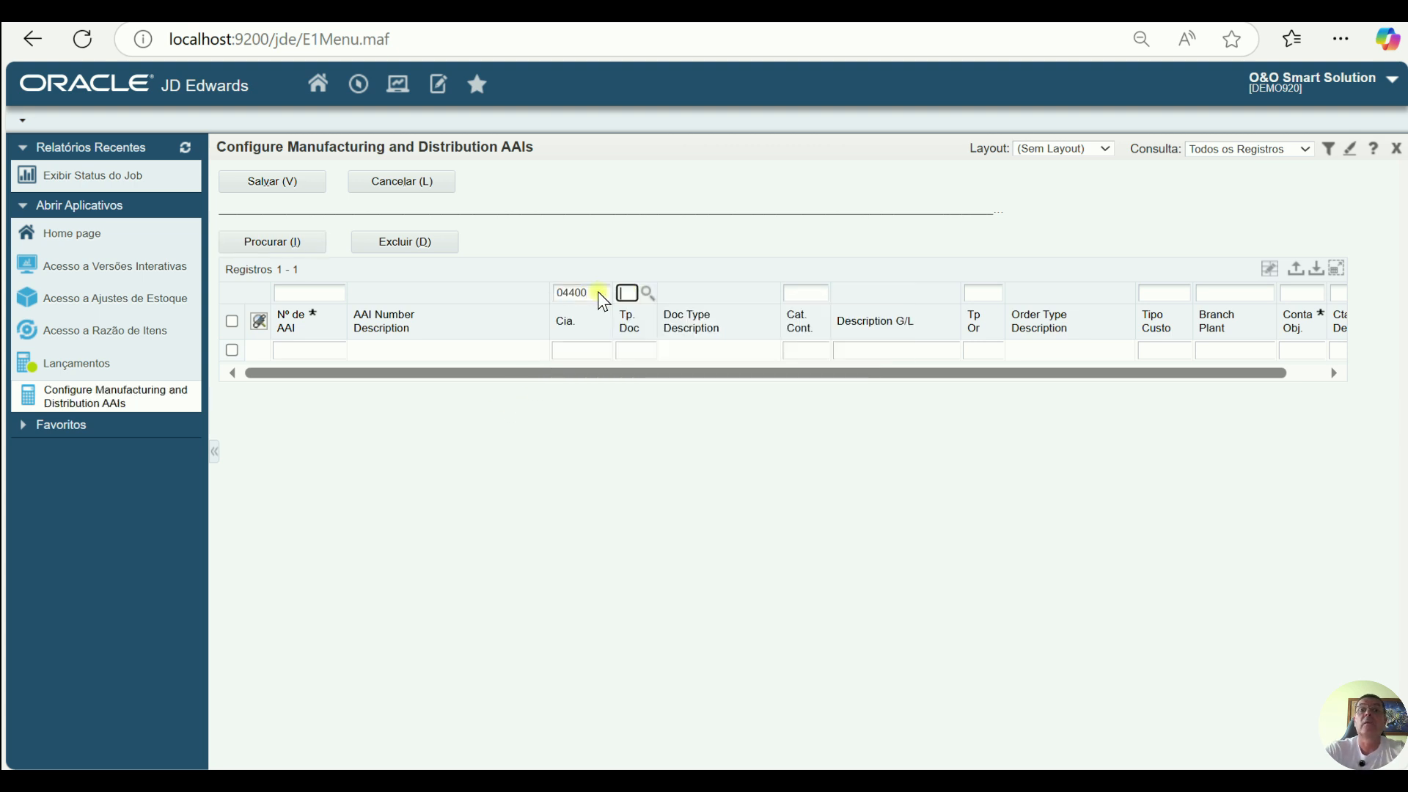
text(ia)
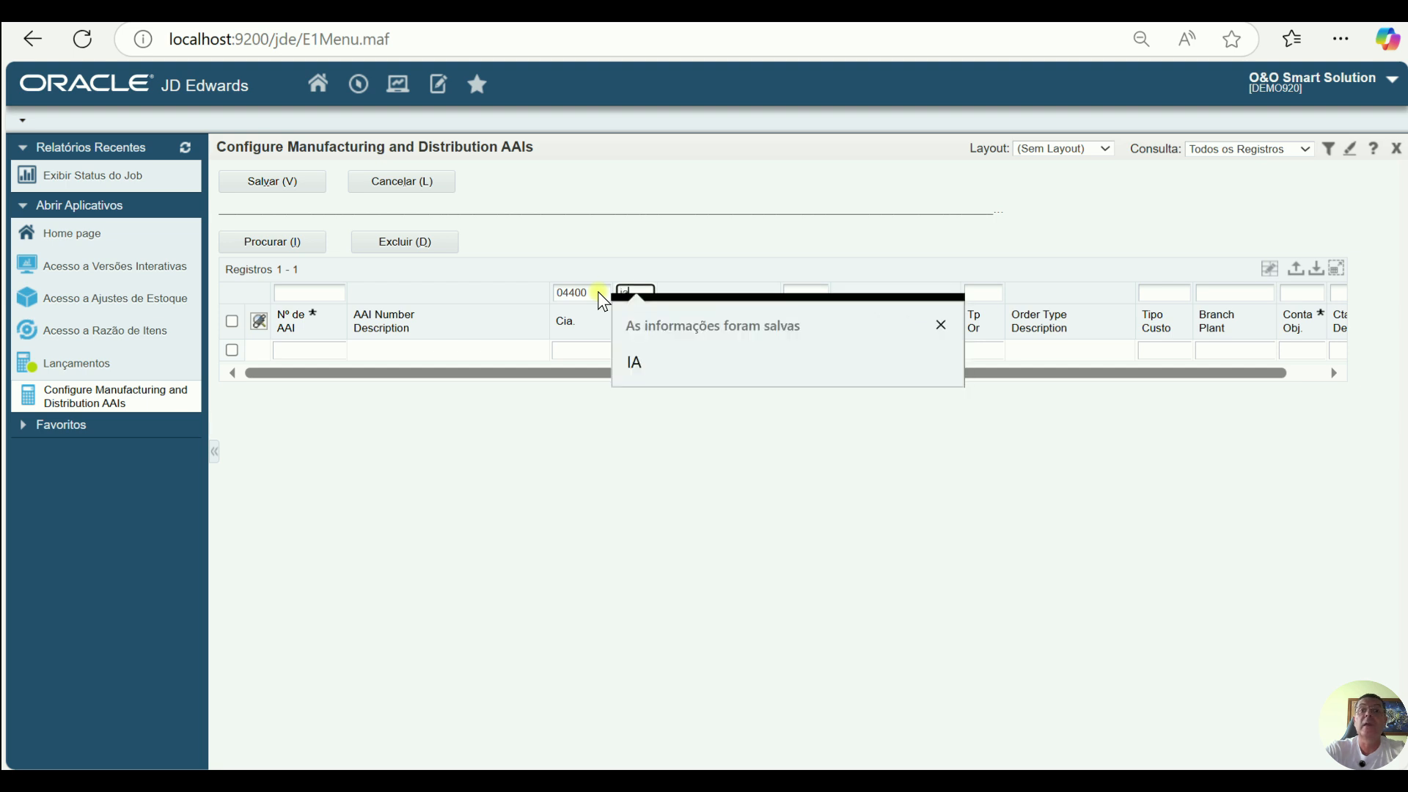
key(Tab)
click(285, 244)
click(286, 242)
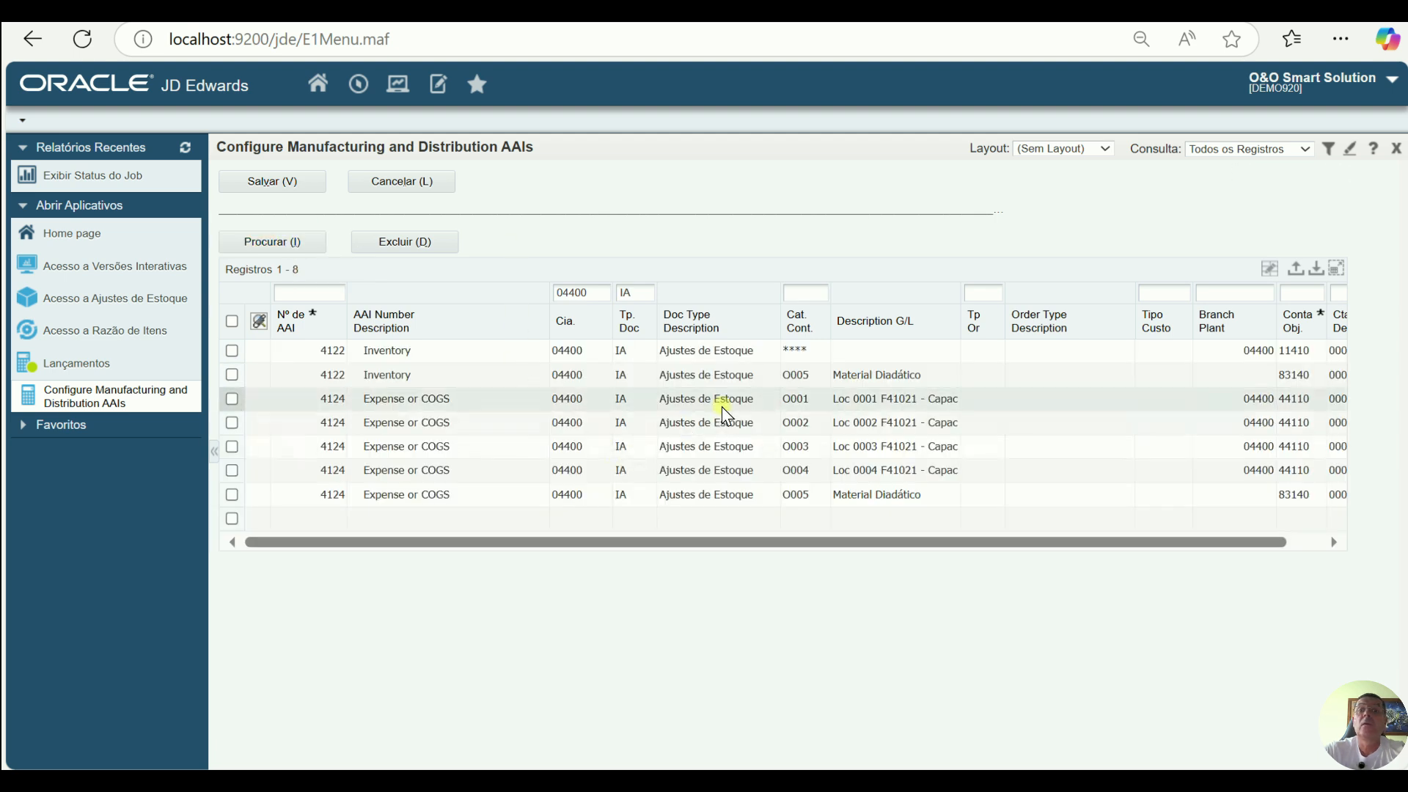
Step: Narrow the AAI list to G/L category O005 and rerun the search
click(804, 296)
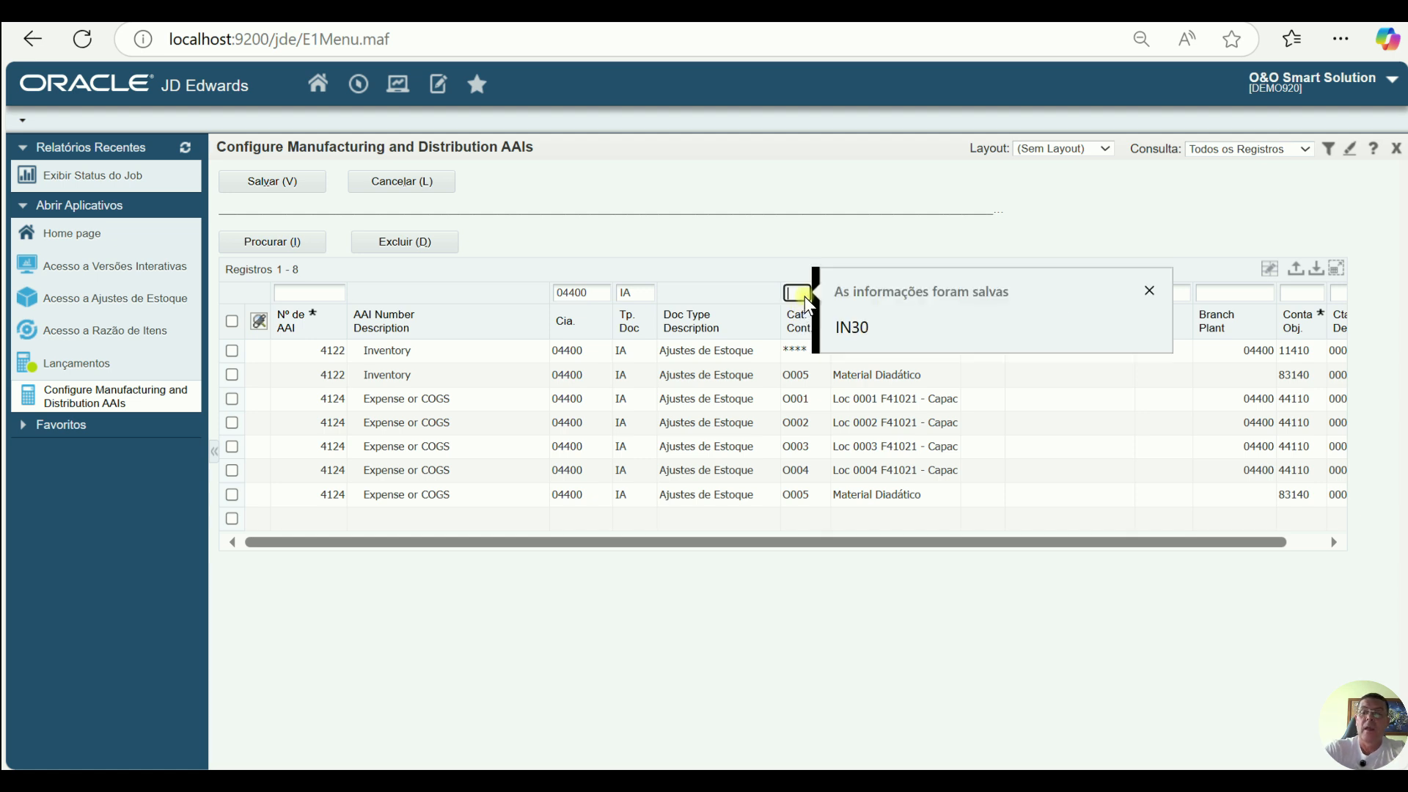
text(O)
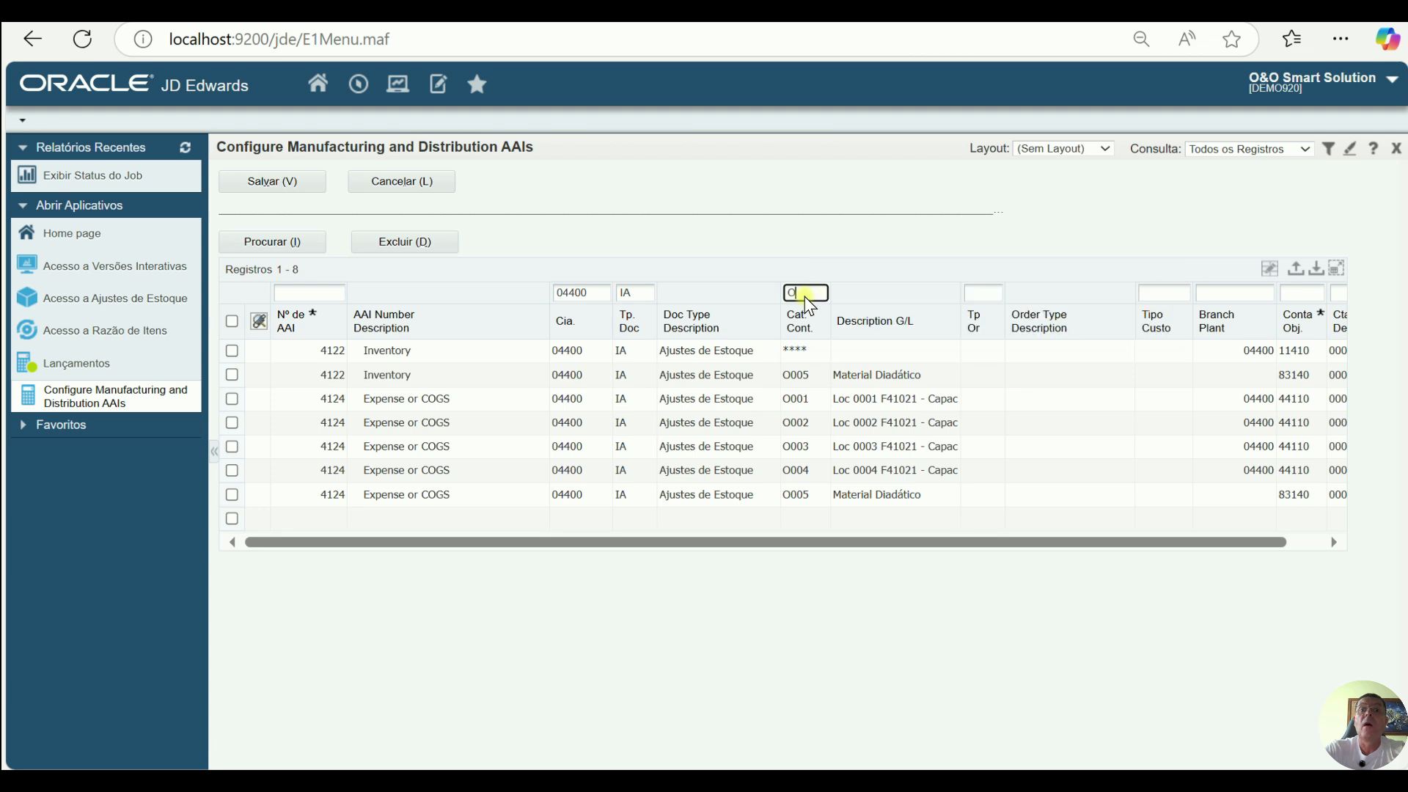
text(005)
key(Tab)
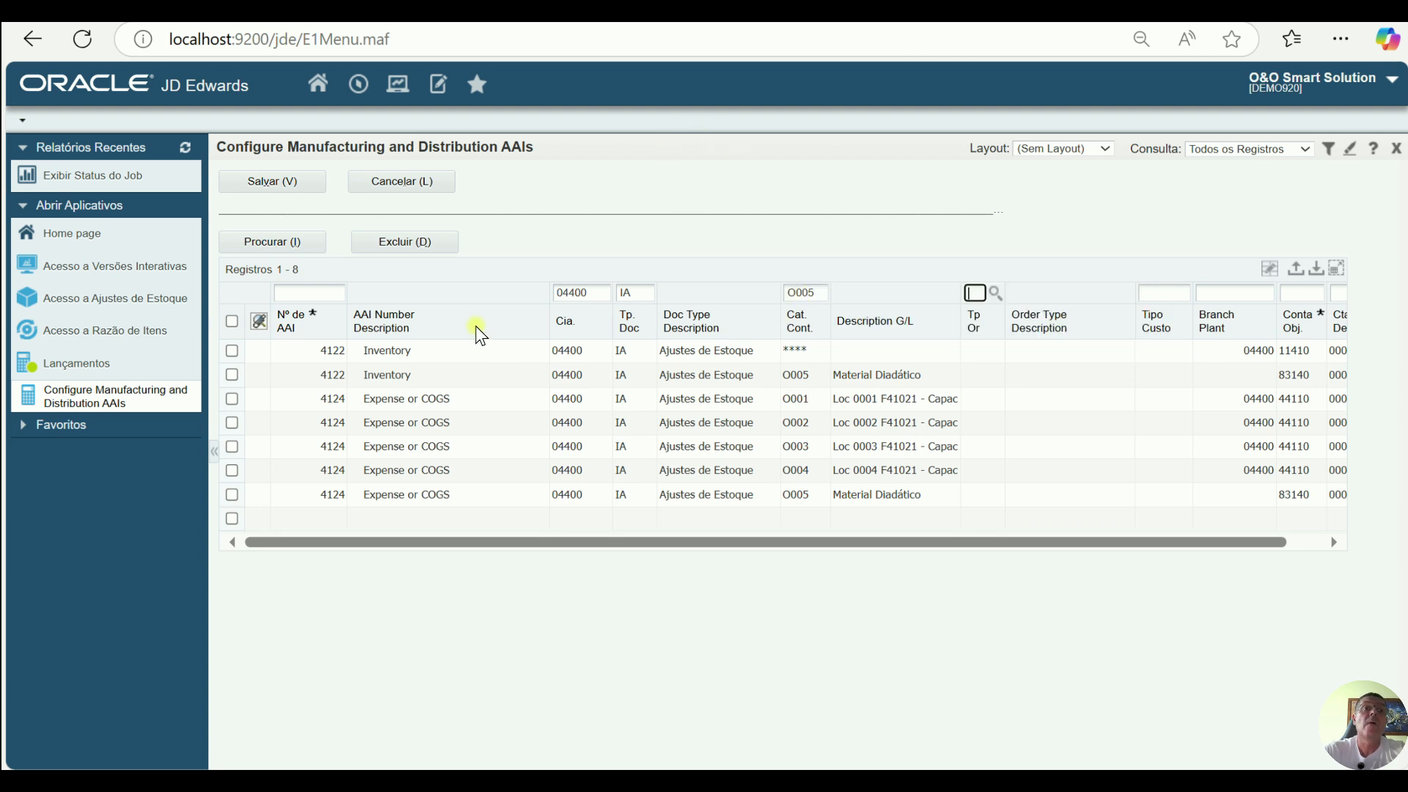
click(284, 245)
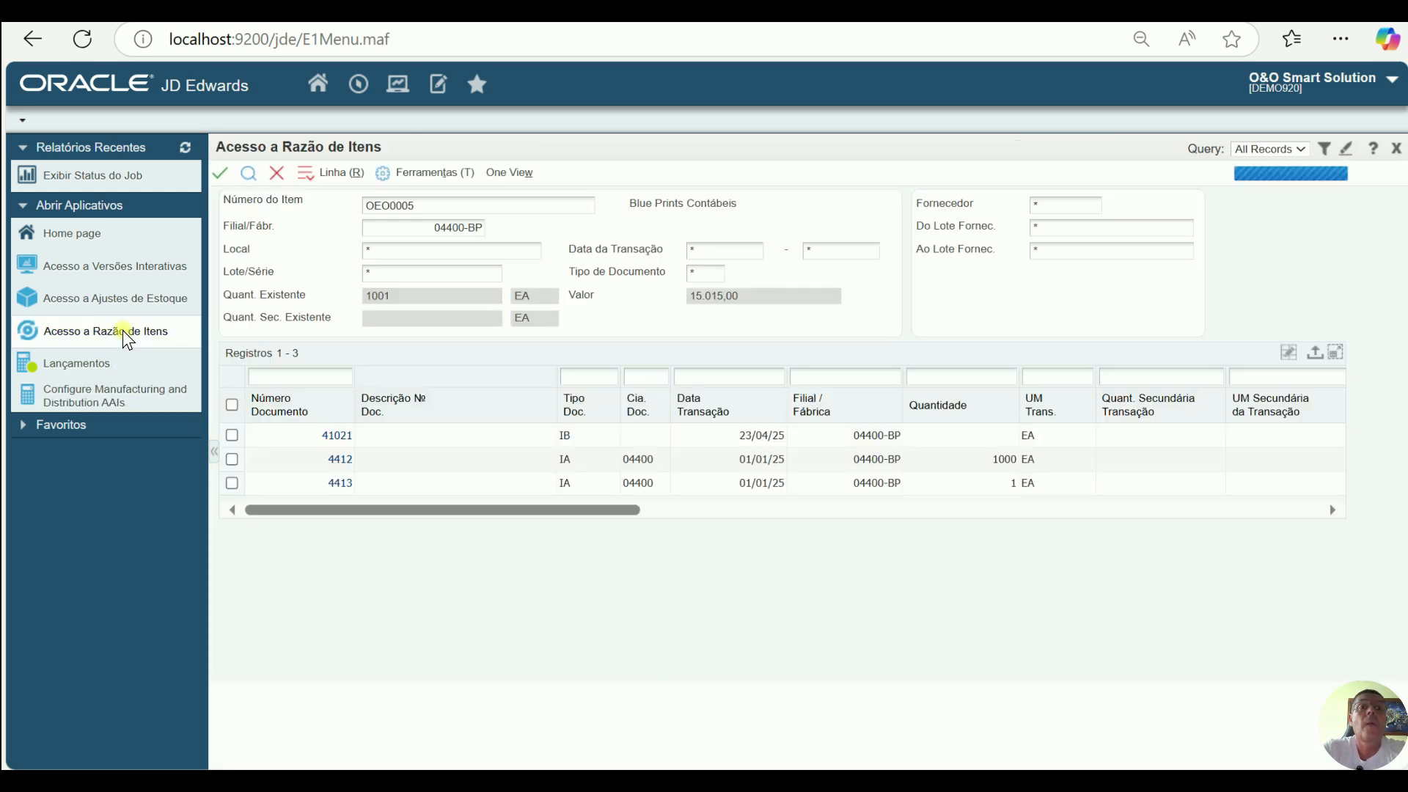
Step: Launch P41026 through the fast path and search for the branch records of item OEO0005
click(420, 209)
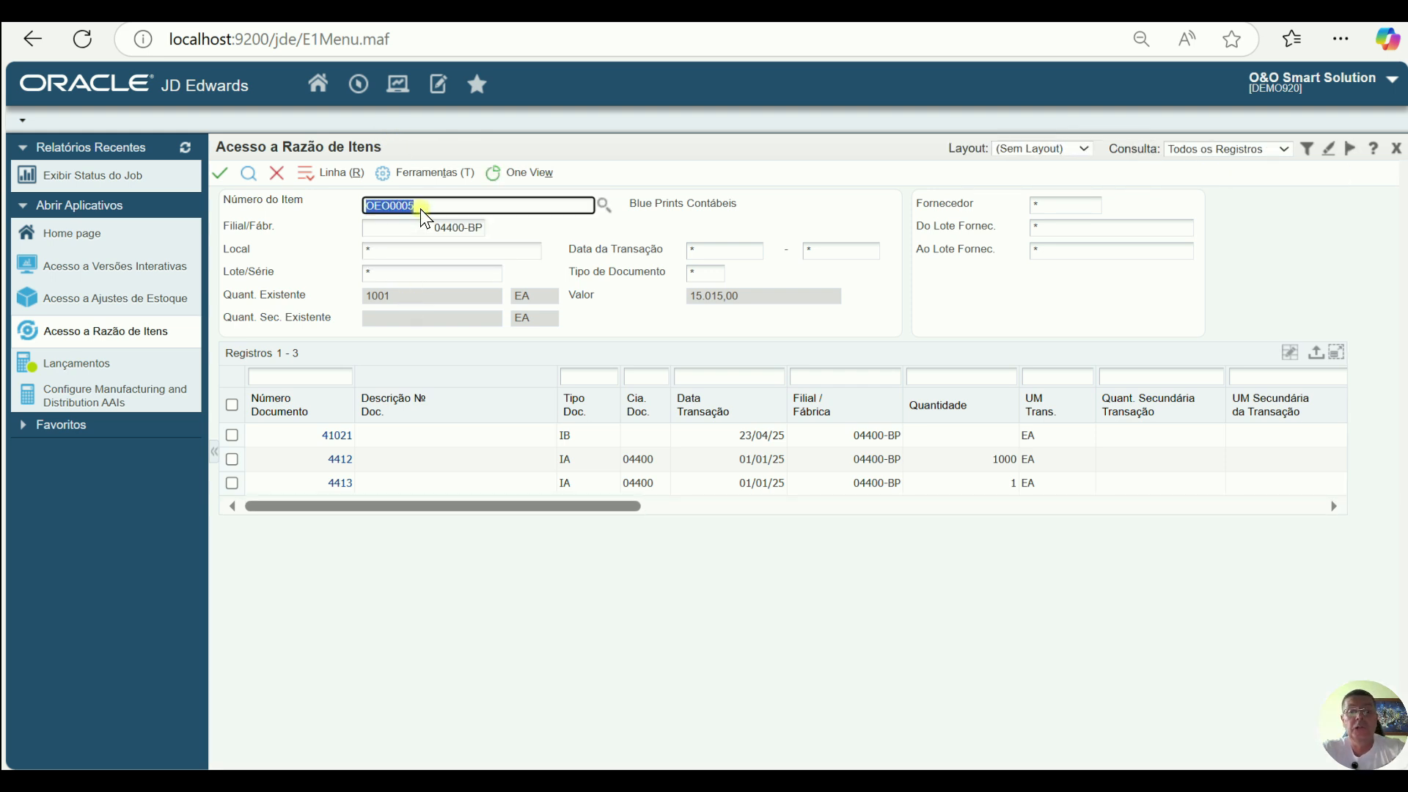
click(359, 84)
text(p41026)
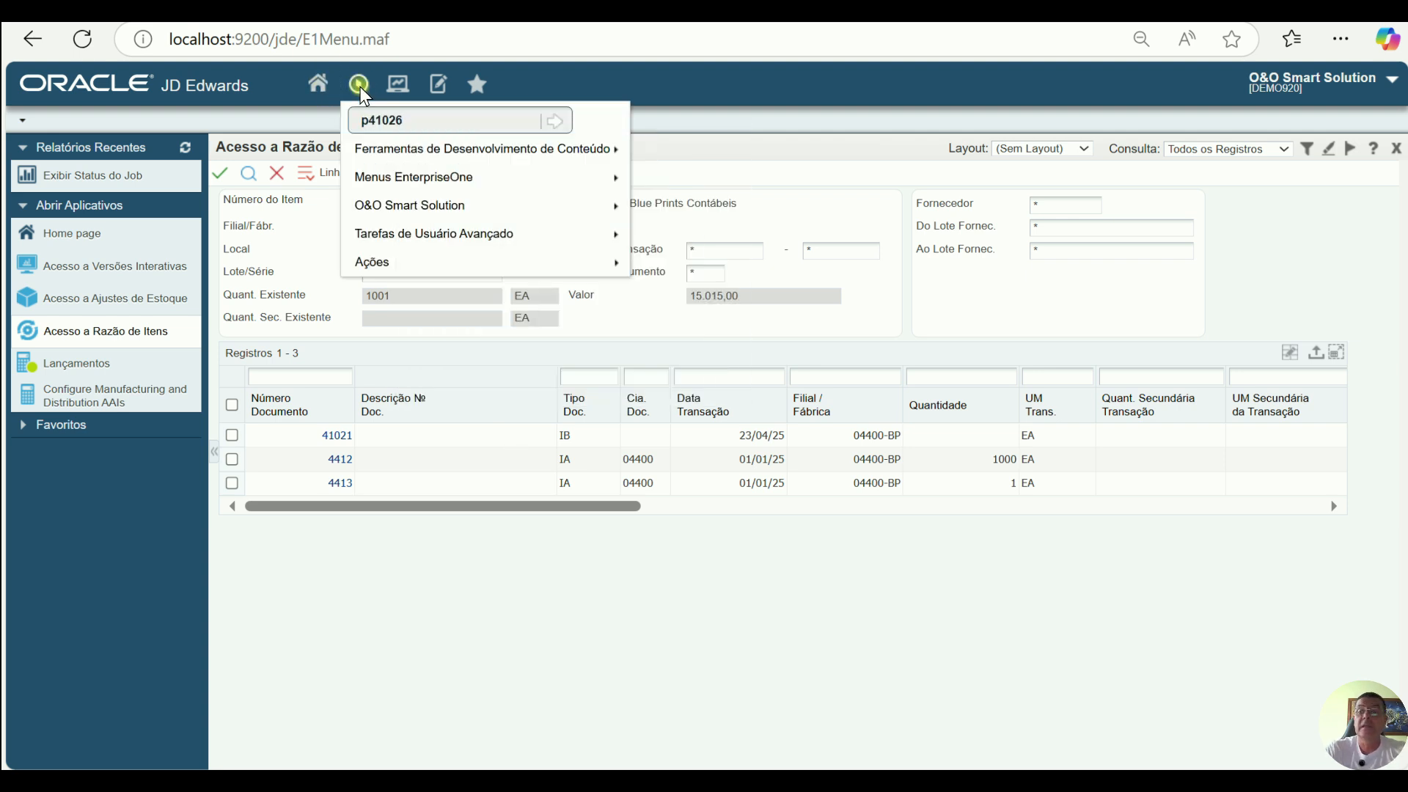
key(Return)
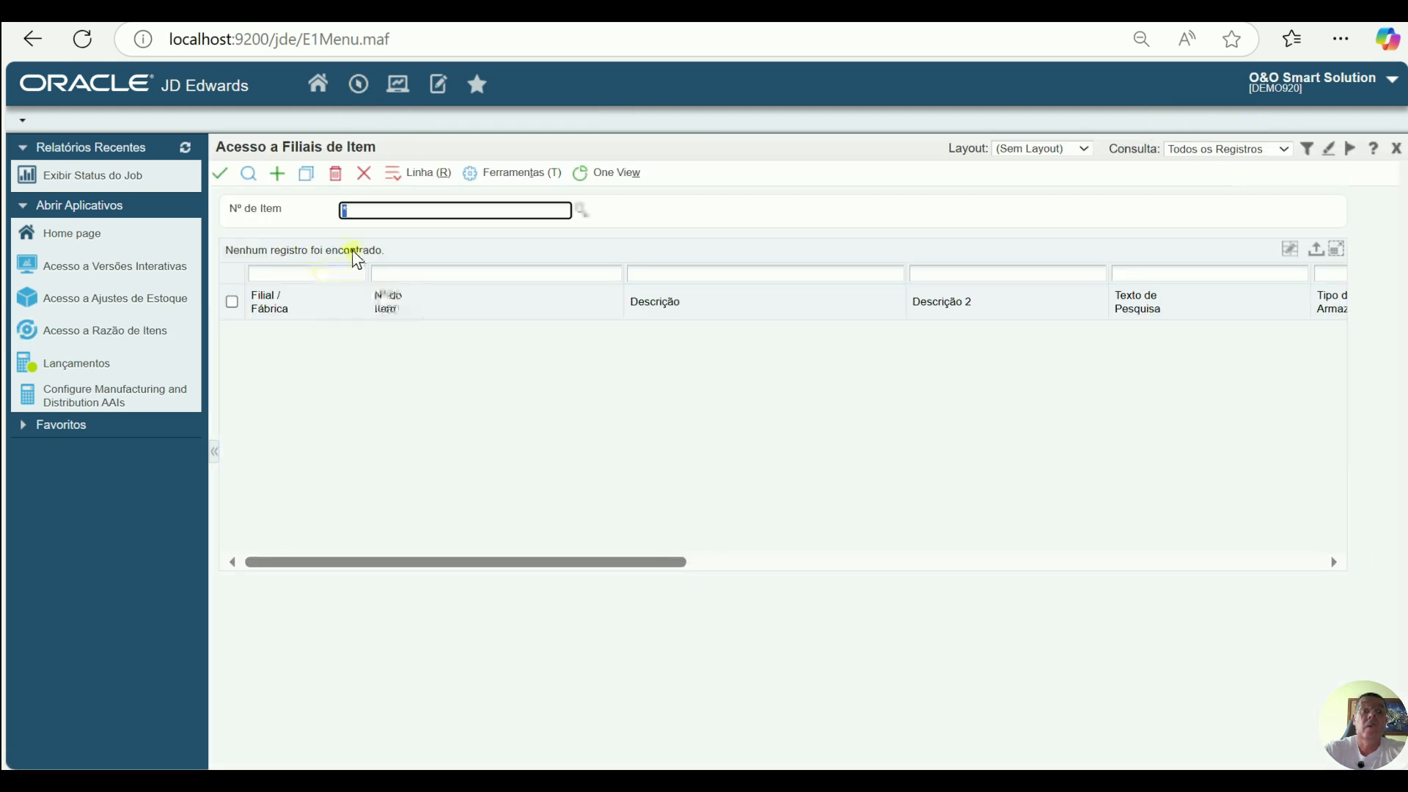
text(OEO0005)
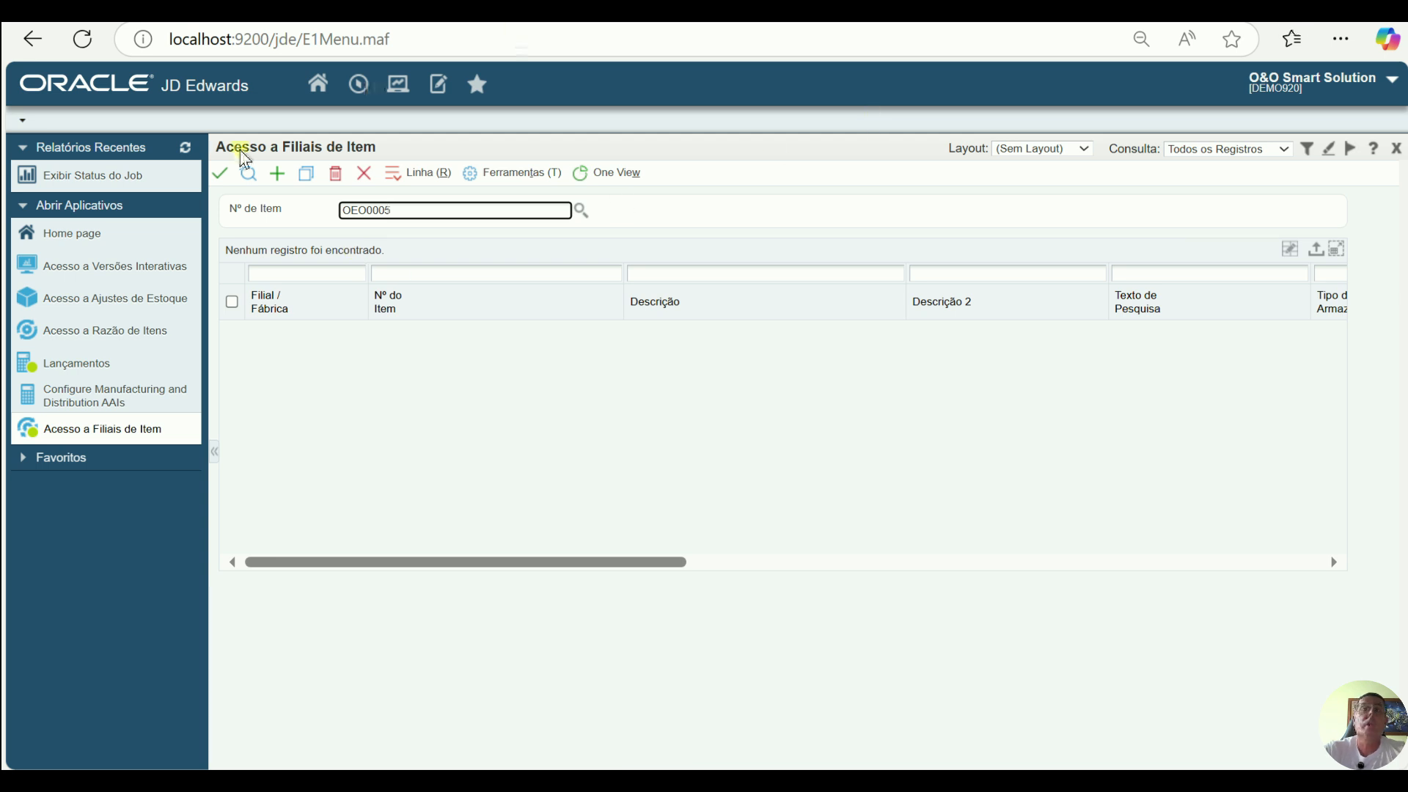
click(246, 171)
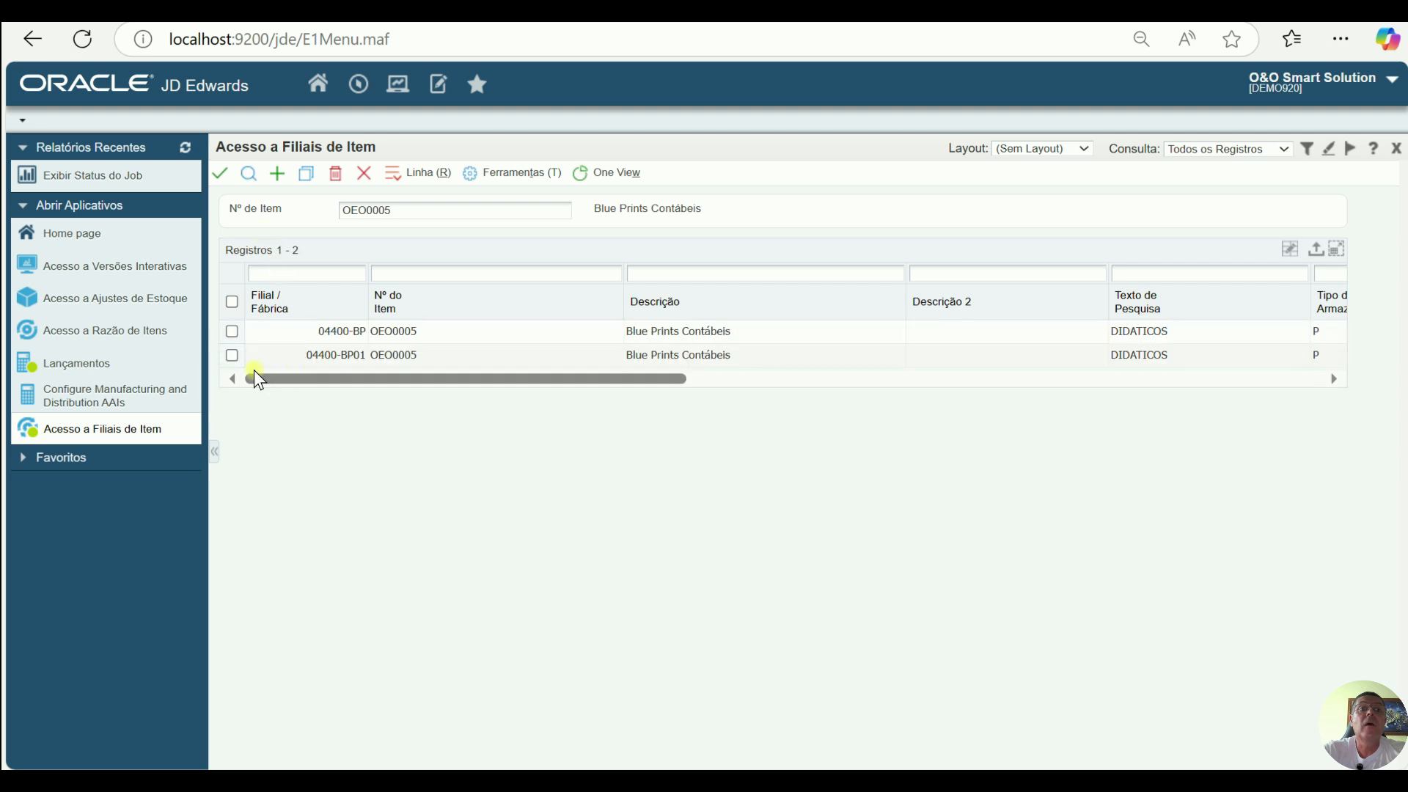
Step: Open the 04400-BP branch record of OEO0005, check its Classe Contábil, and return to the branch list
click(236, 327)
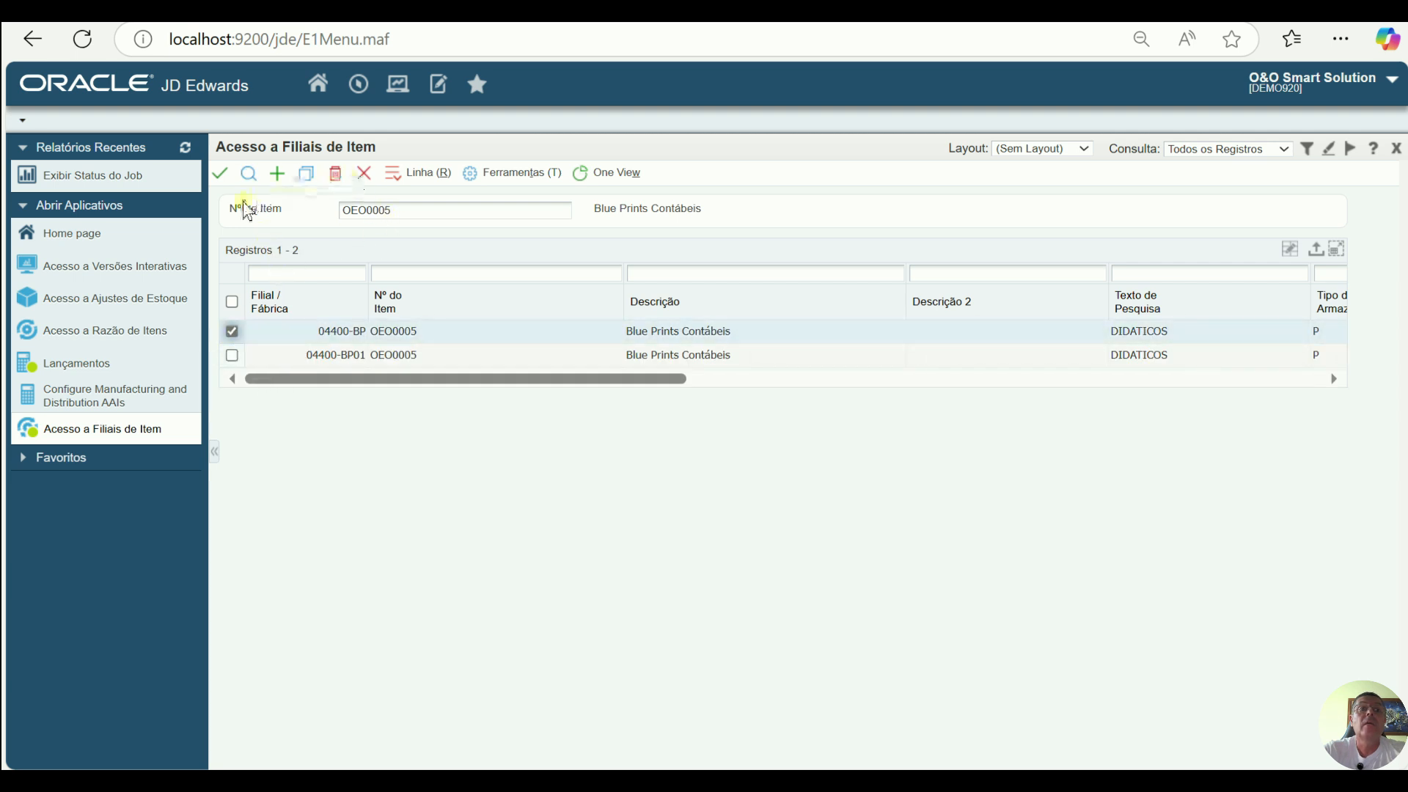
click(223, 179)
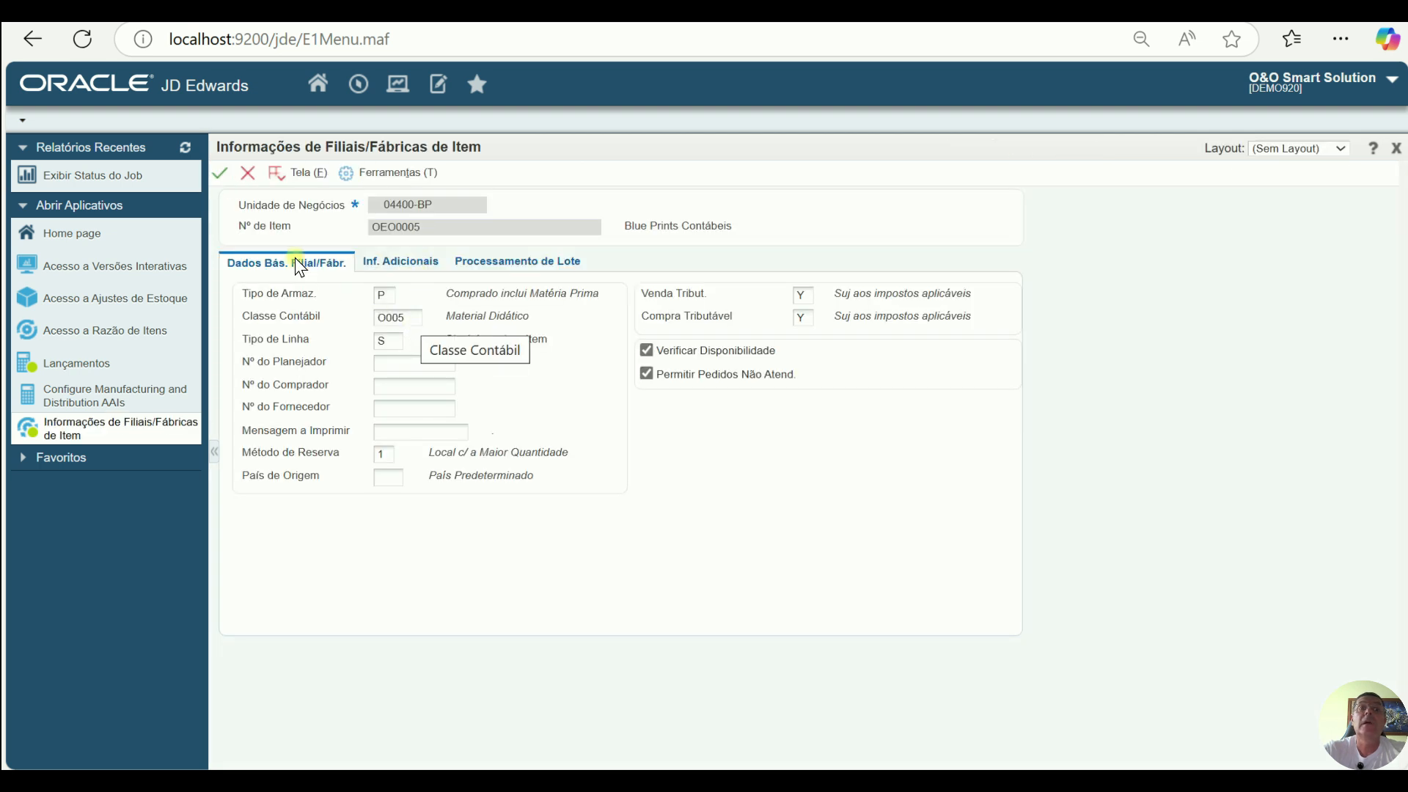
click(248, 173)
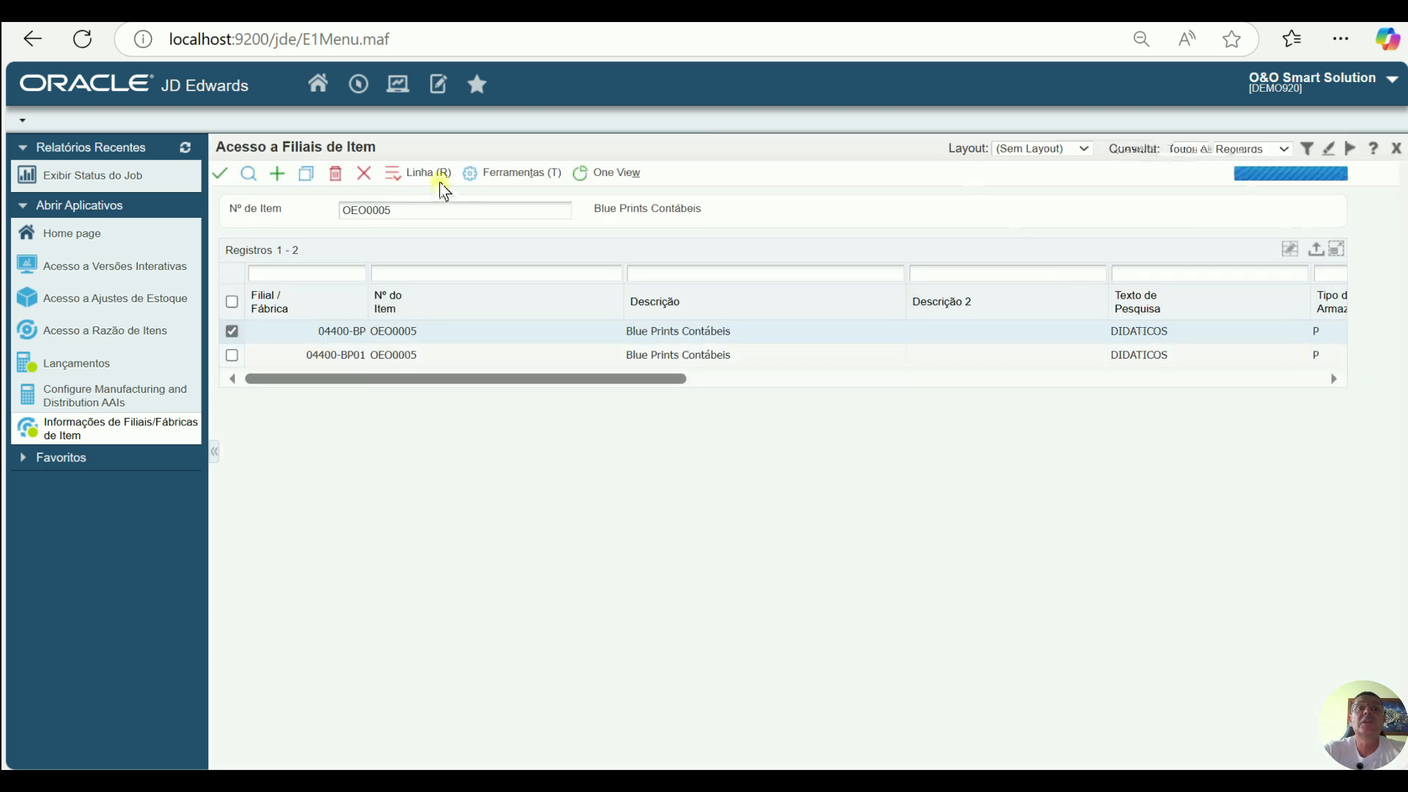
Step: Open Revisão de Locais for the 04400-BP record, check the location's class code, and return to the branch list
click(426, 177)
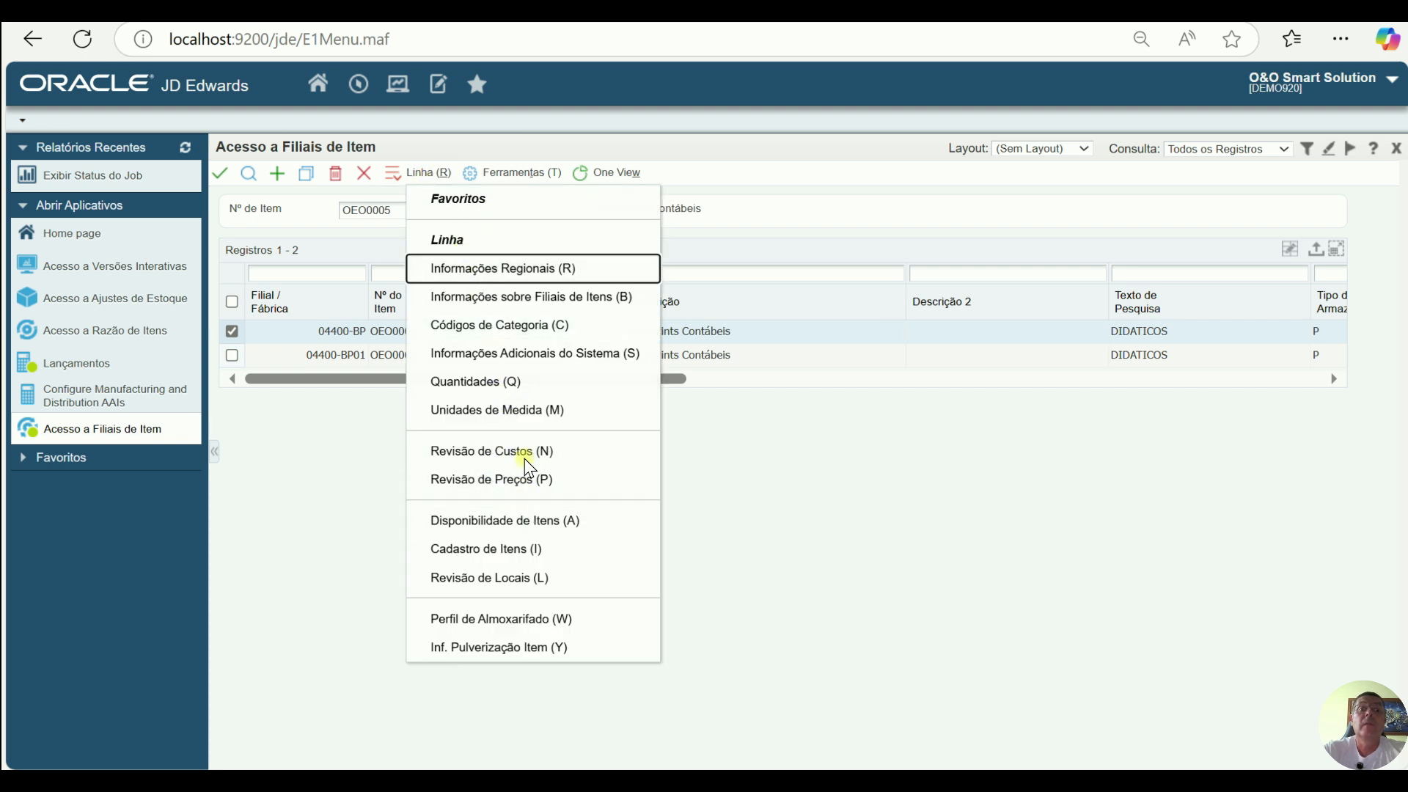
click(542, 579)
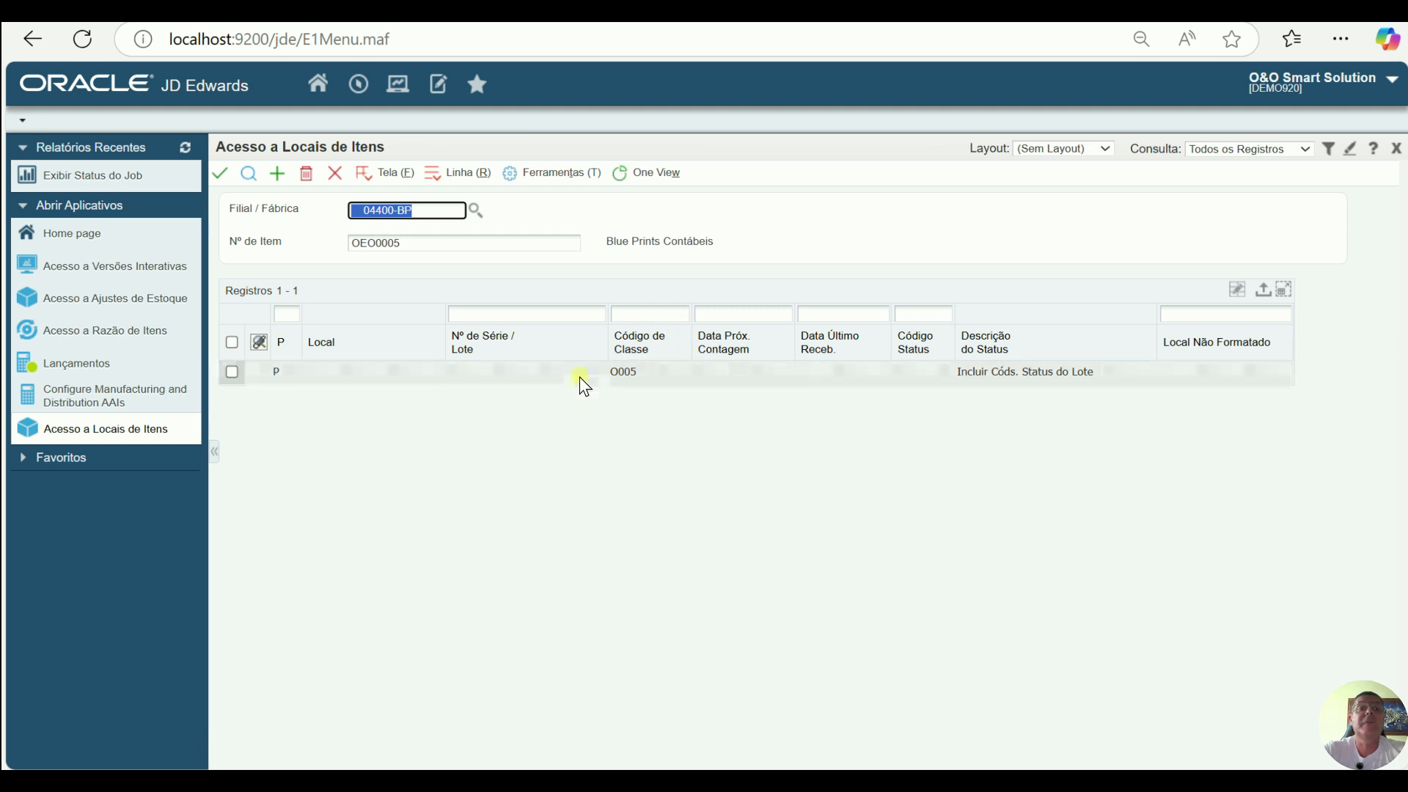
click(335, 173)
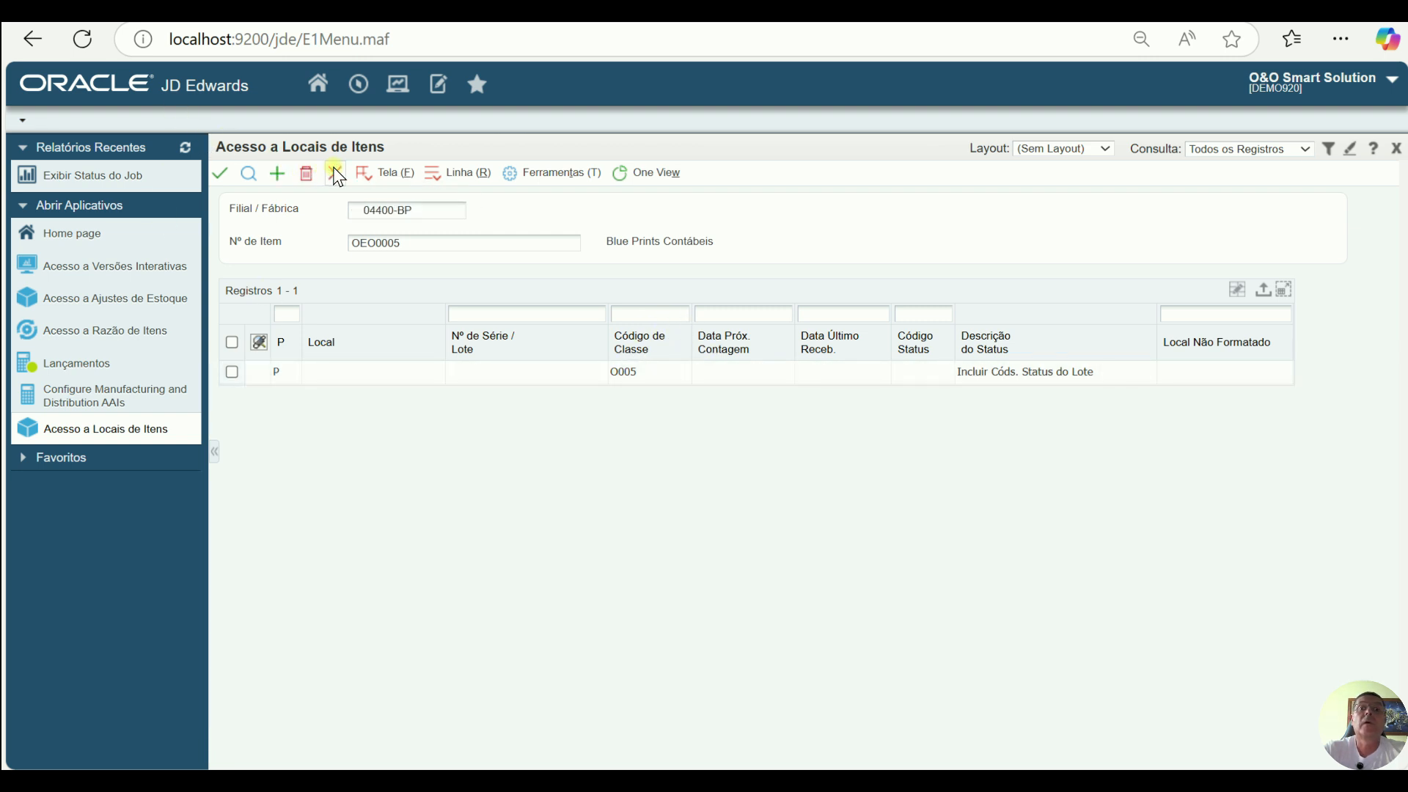
Step: Close Acesso a Filiais de Item, return to the AAI configuration, and review the object and detail accounts of the O005 rows
click(365, 173)
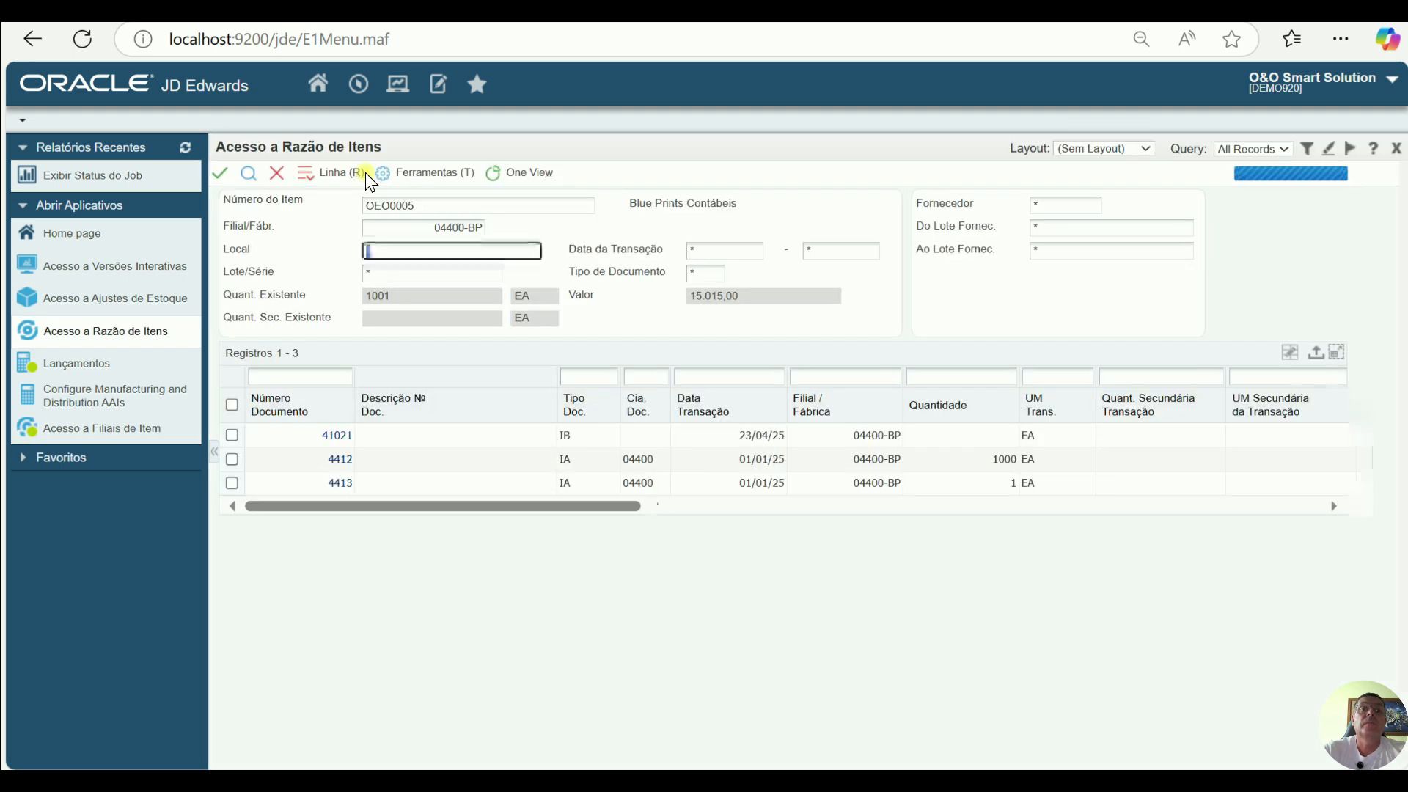
click(122, 398)
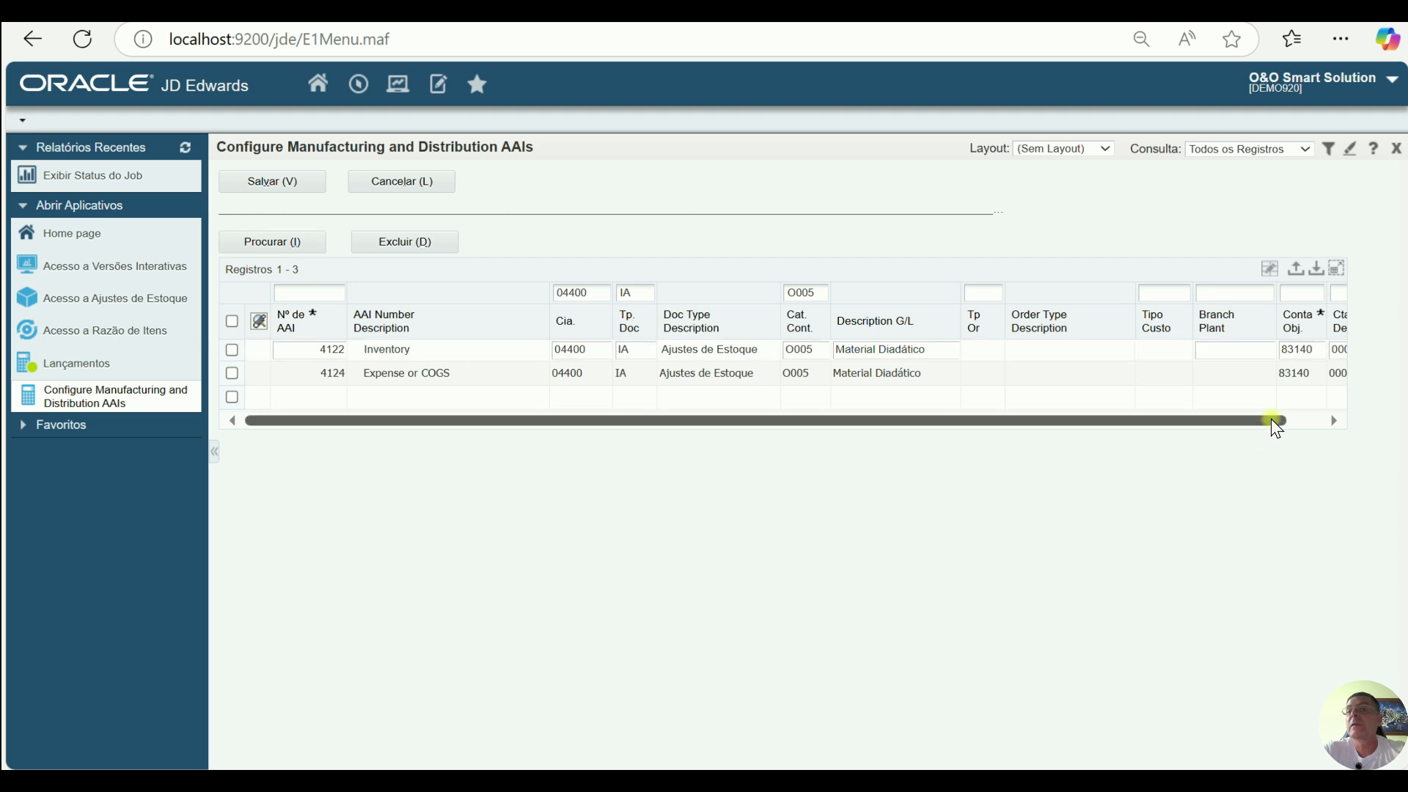
drag(1273, 420, 1341, 422)
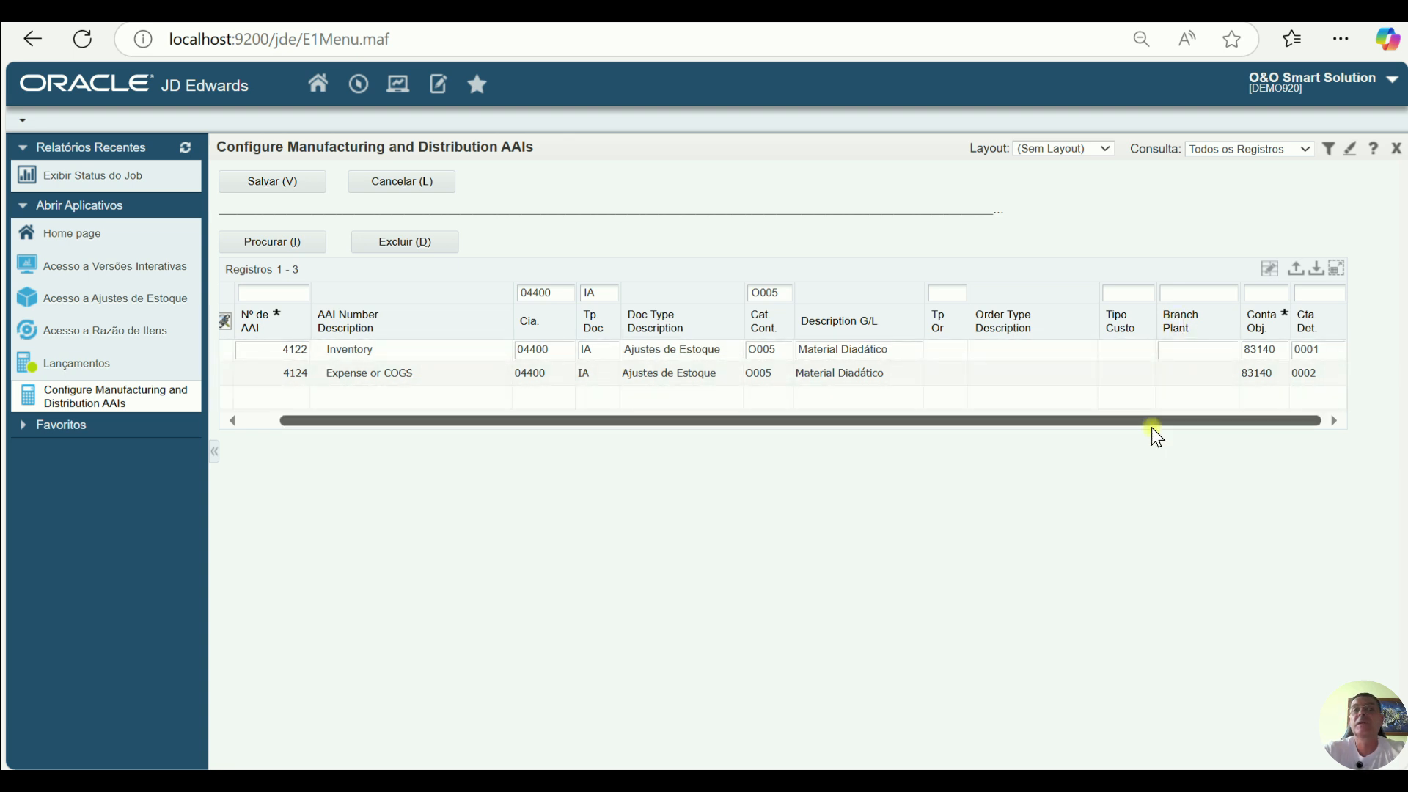
Step: Launch P0006 through the fast path and search for business unit 04400-BP
click(357, 87)
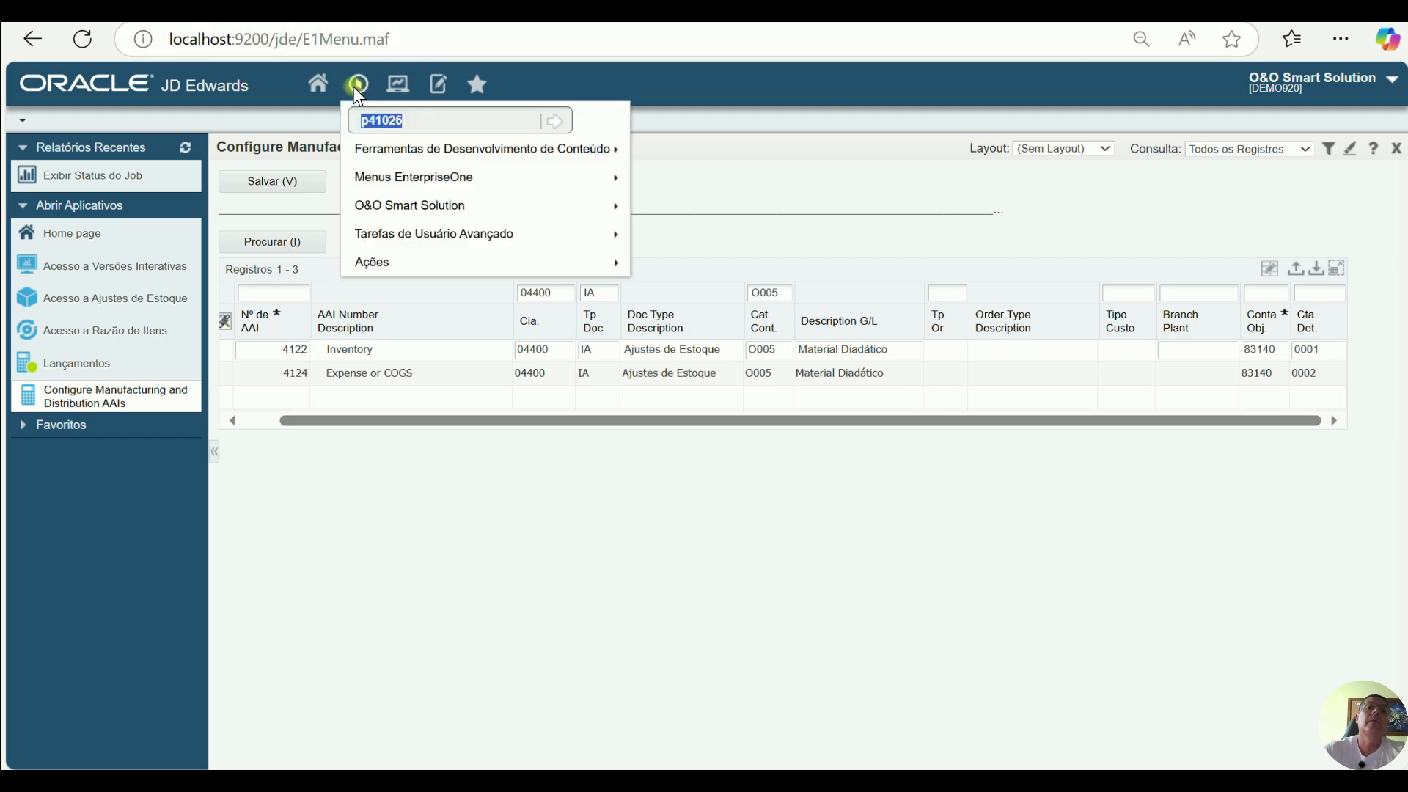
text(p0006)
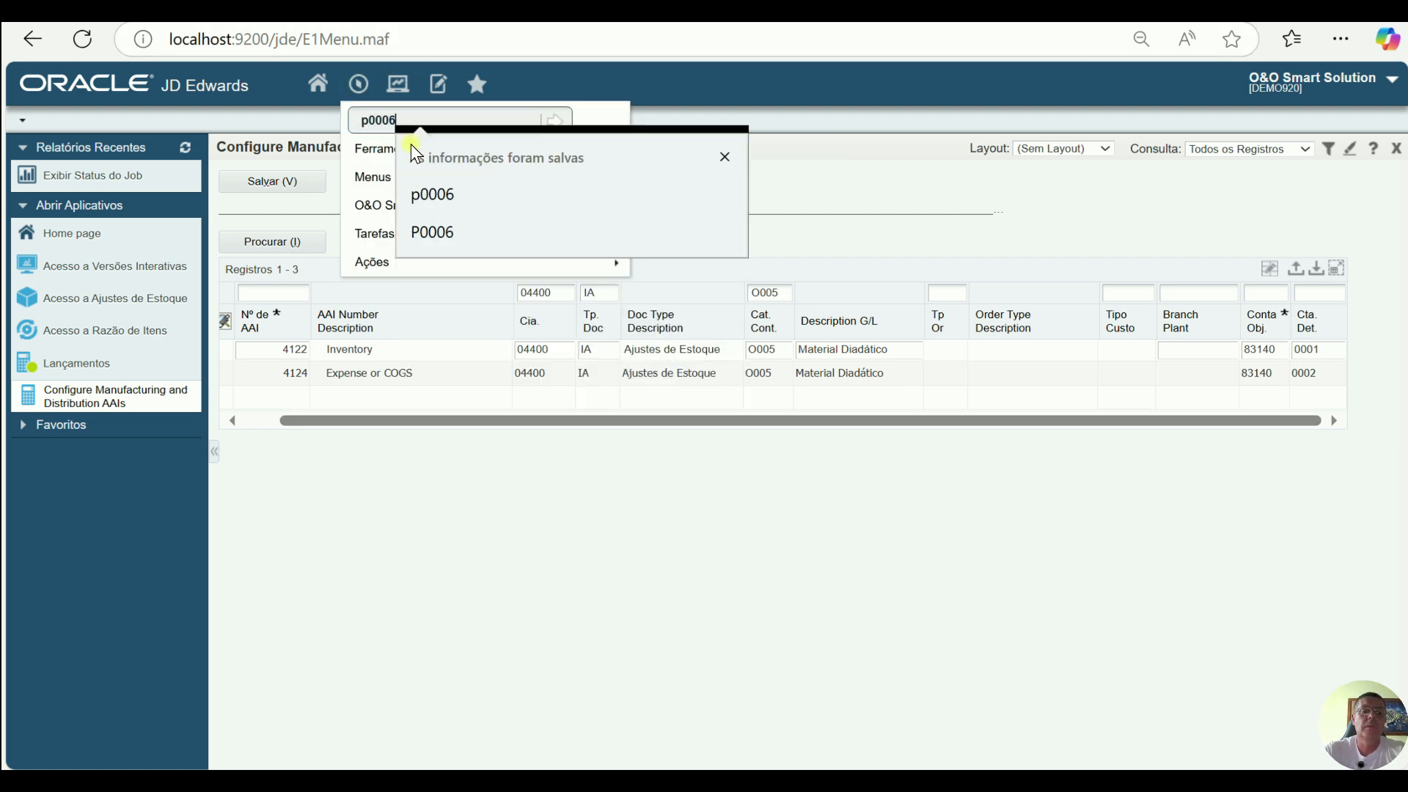
key(Return)
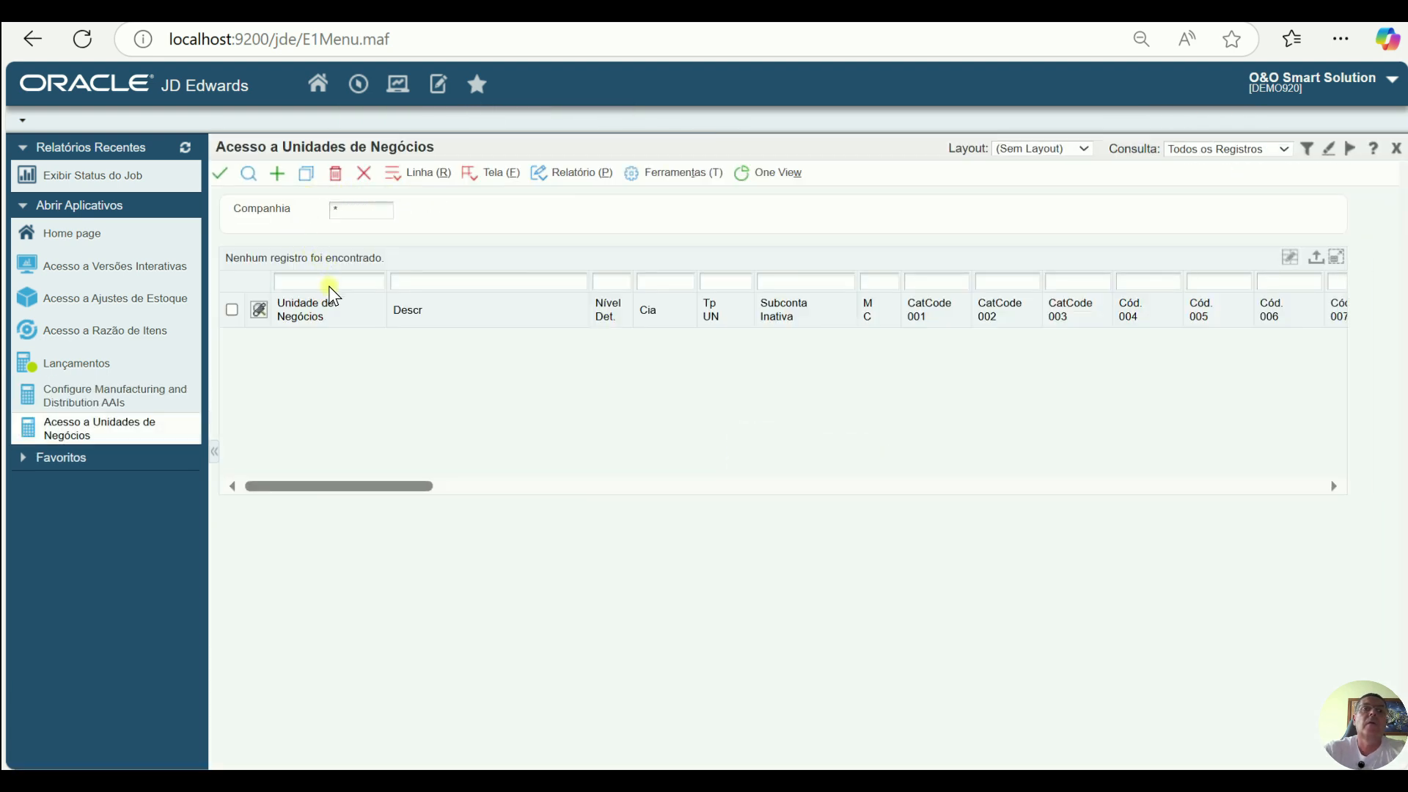
click(329, 285)
text(04400)
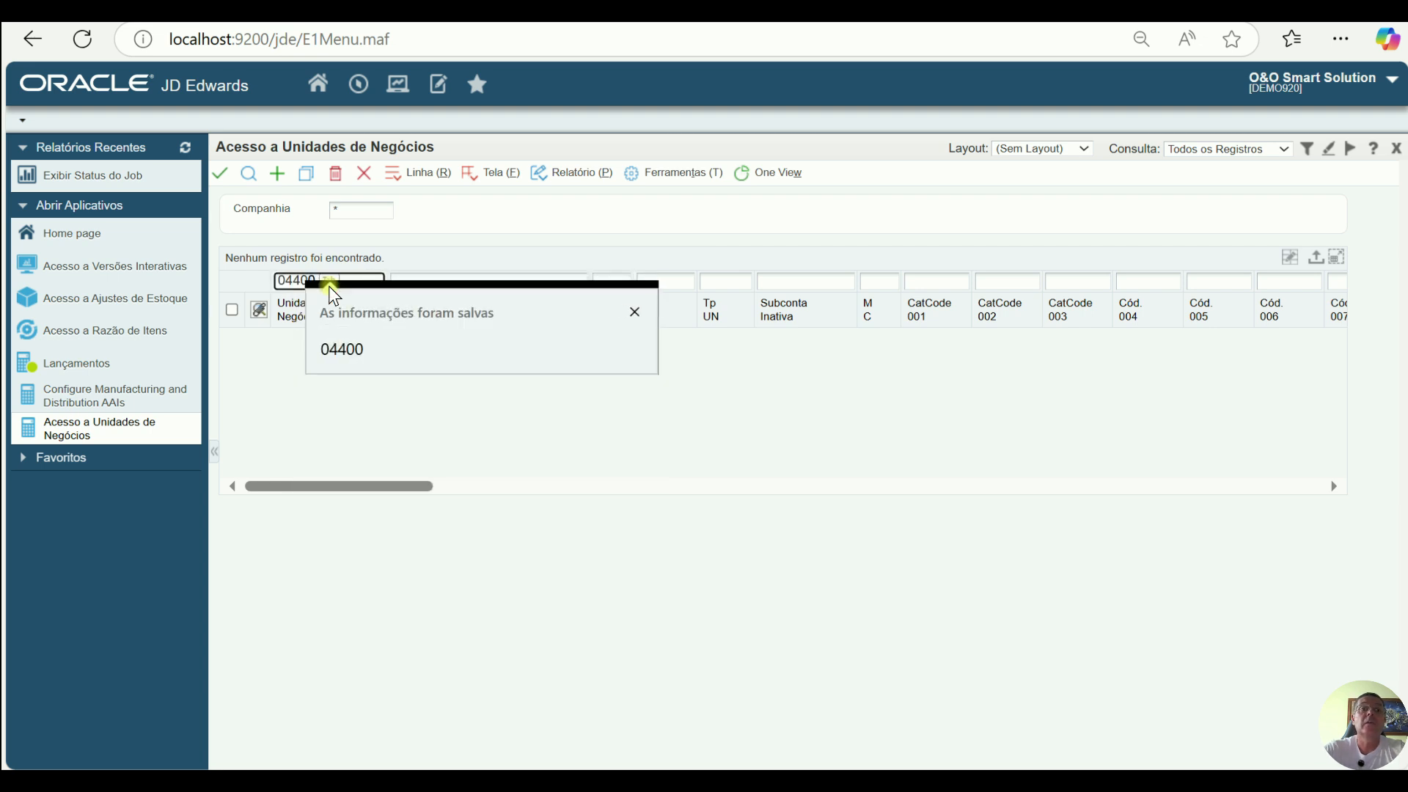
key(Tab)
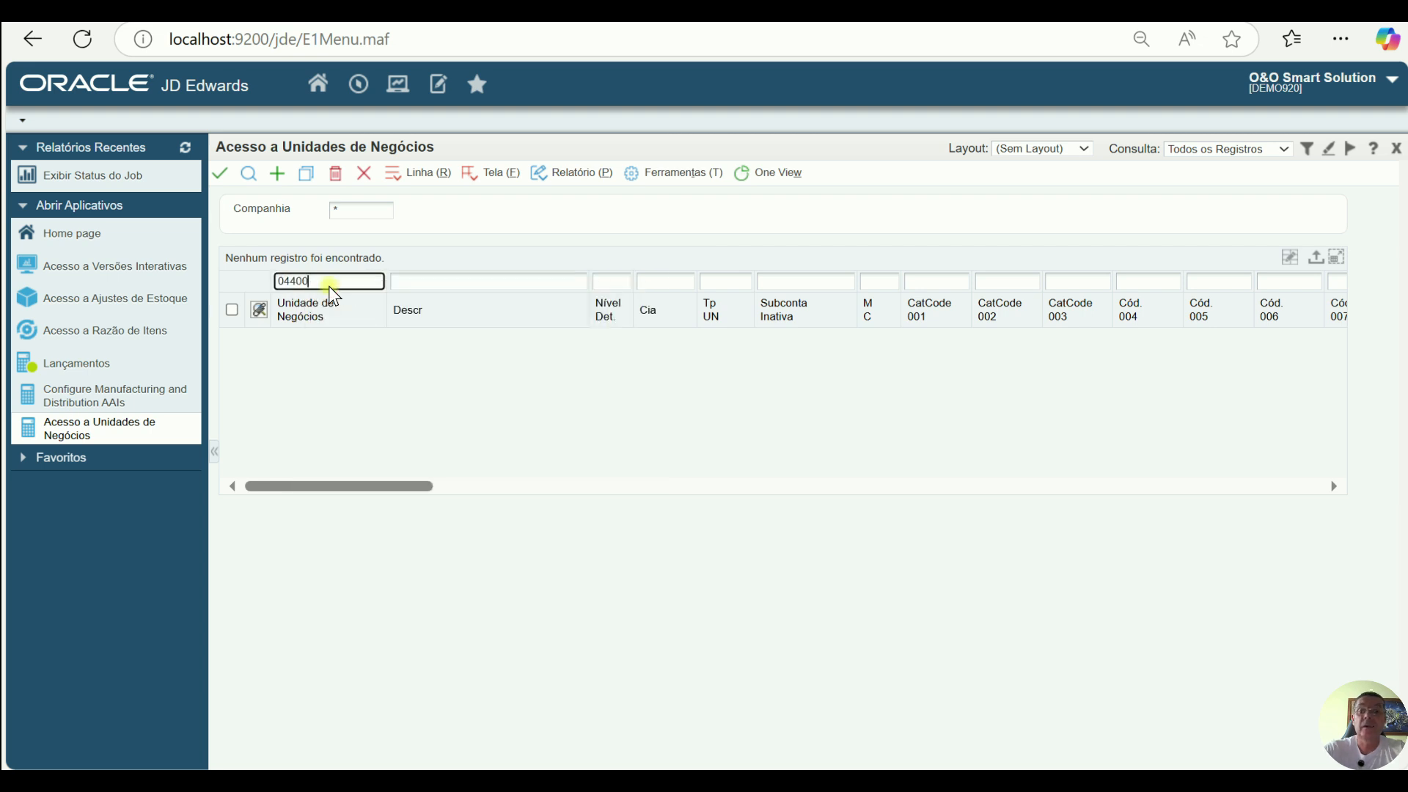
text(-bp)
key(Tab)
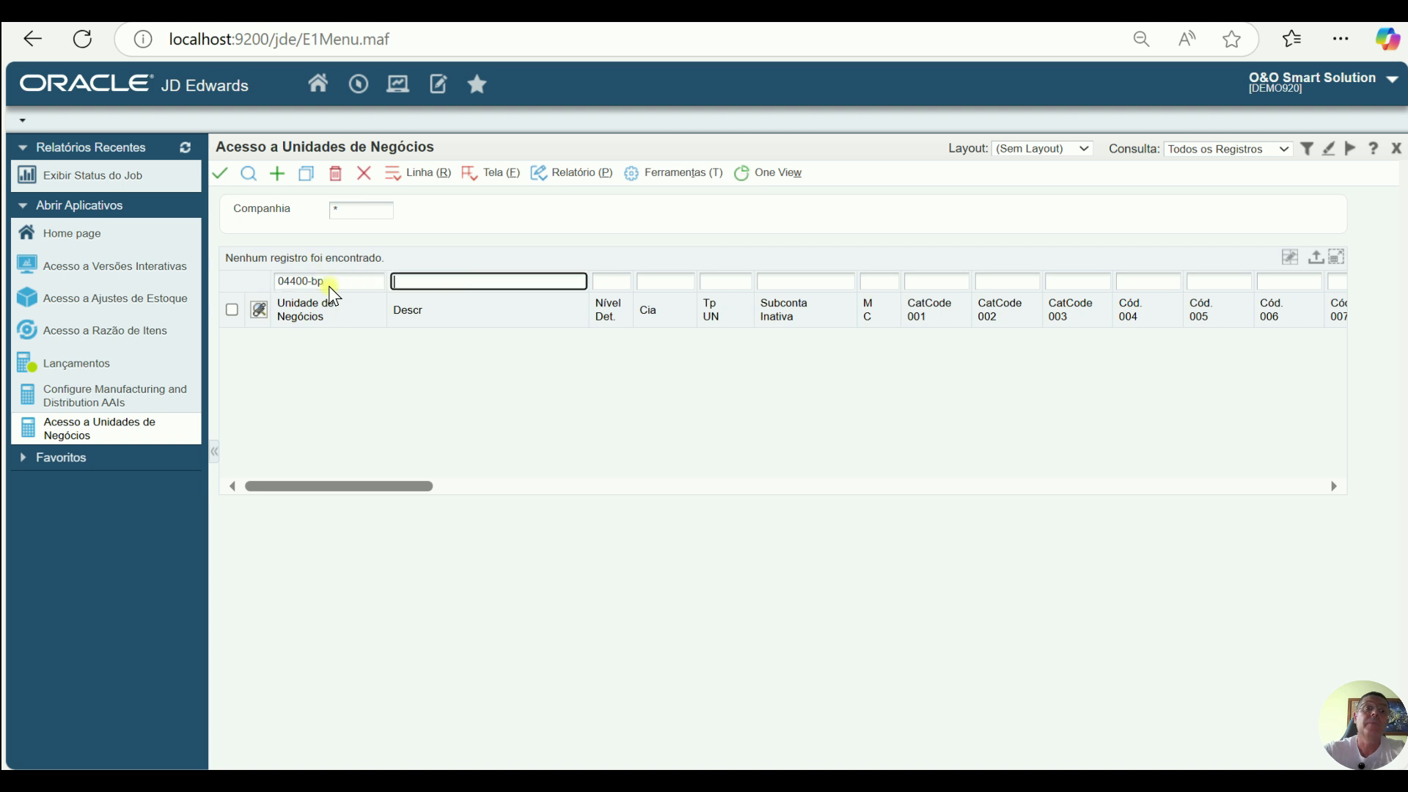
click(249, 174)
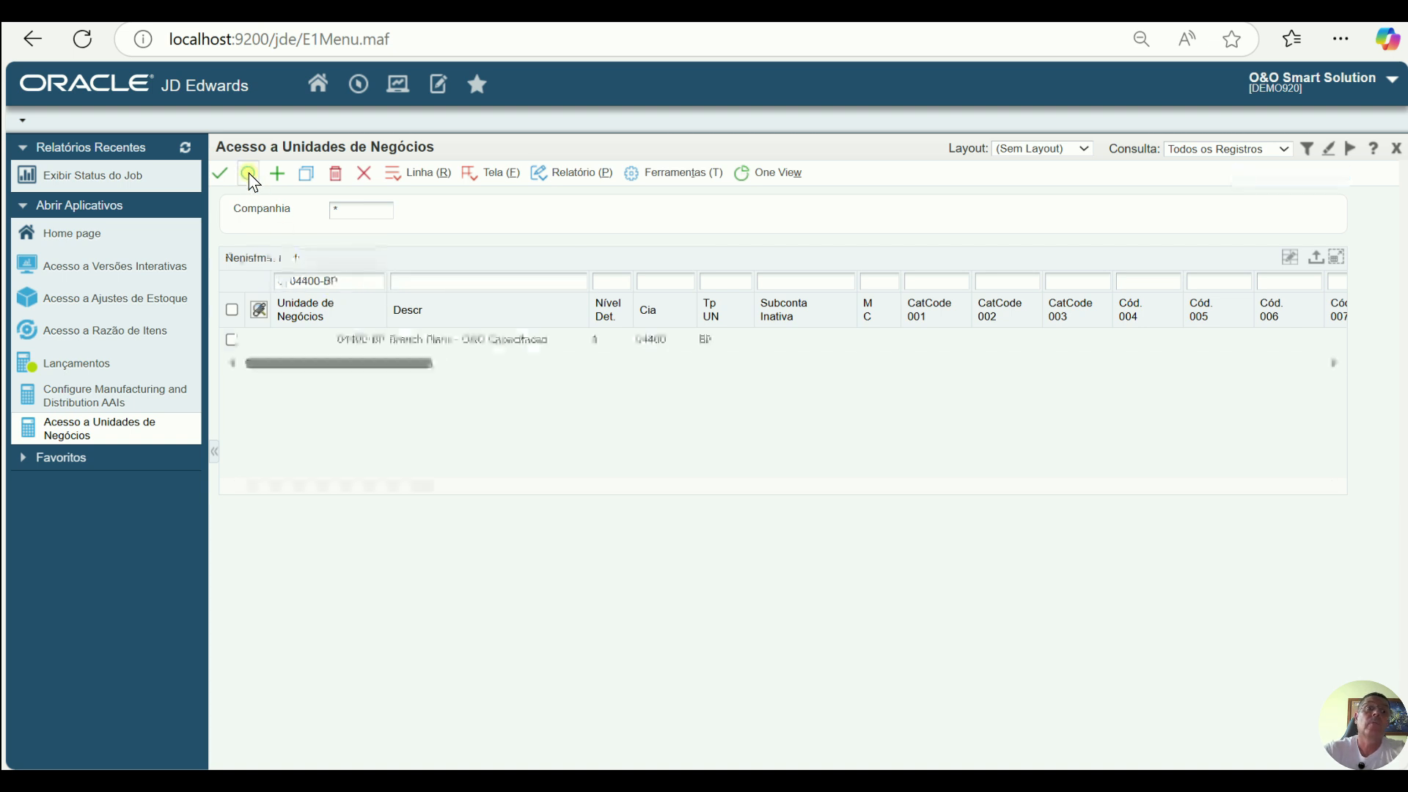
Step: Open business unit 04400-BP and check its Nº do Projeto in the additional details
click(232, 340)
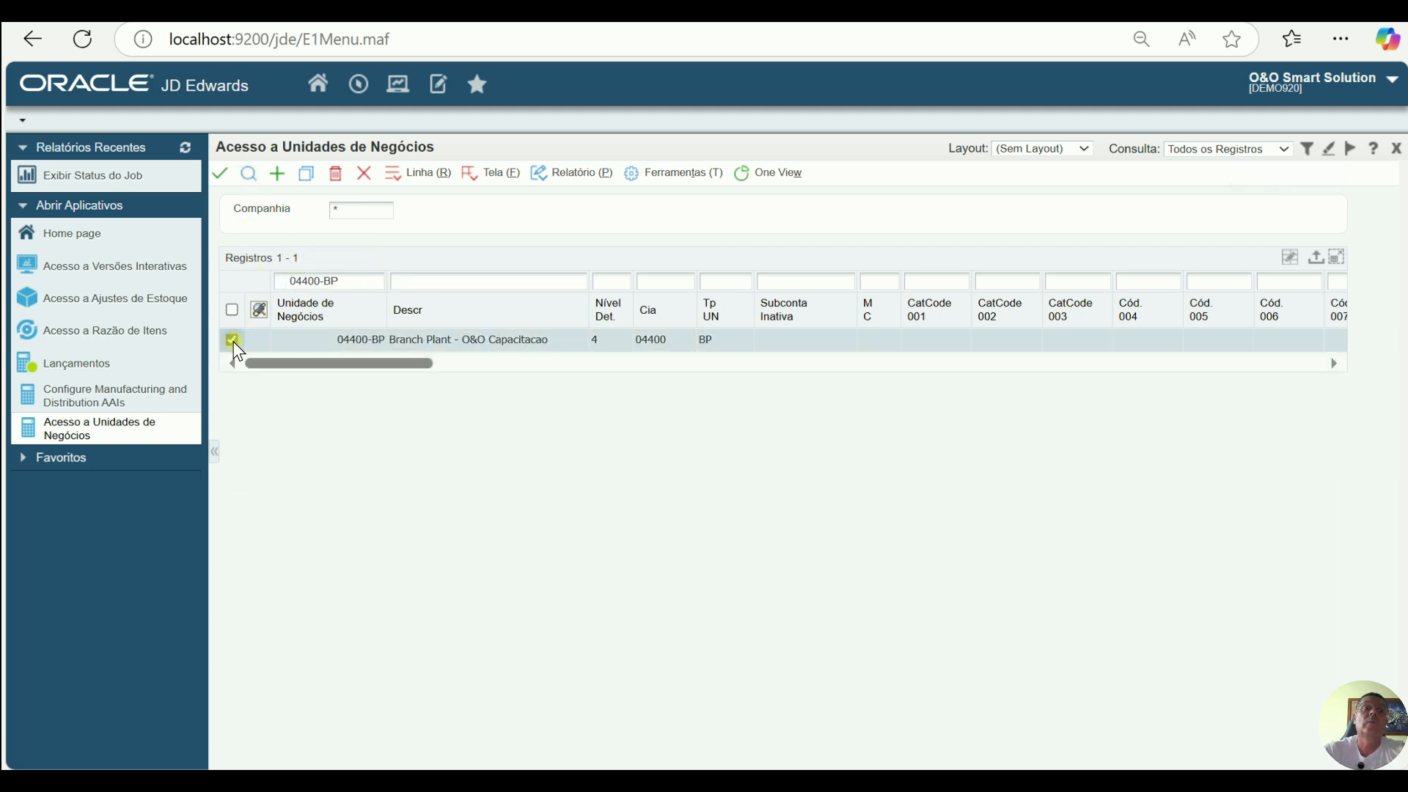
double_click(235, 344)
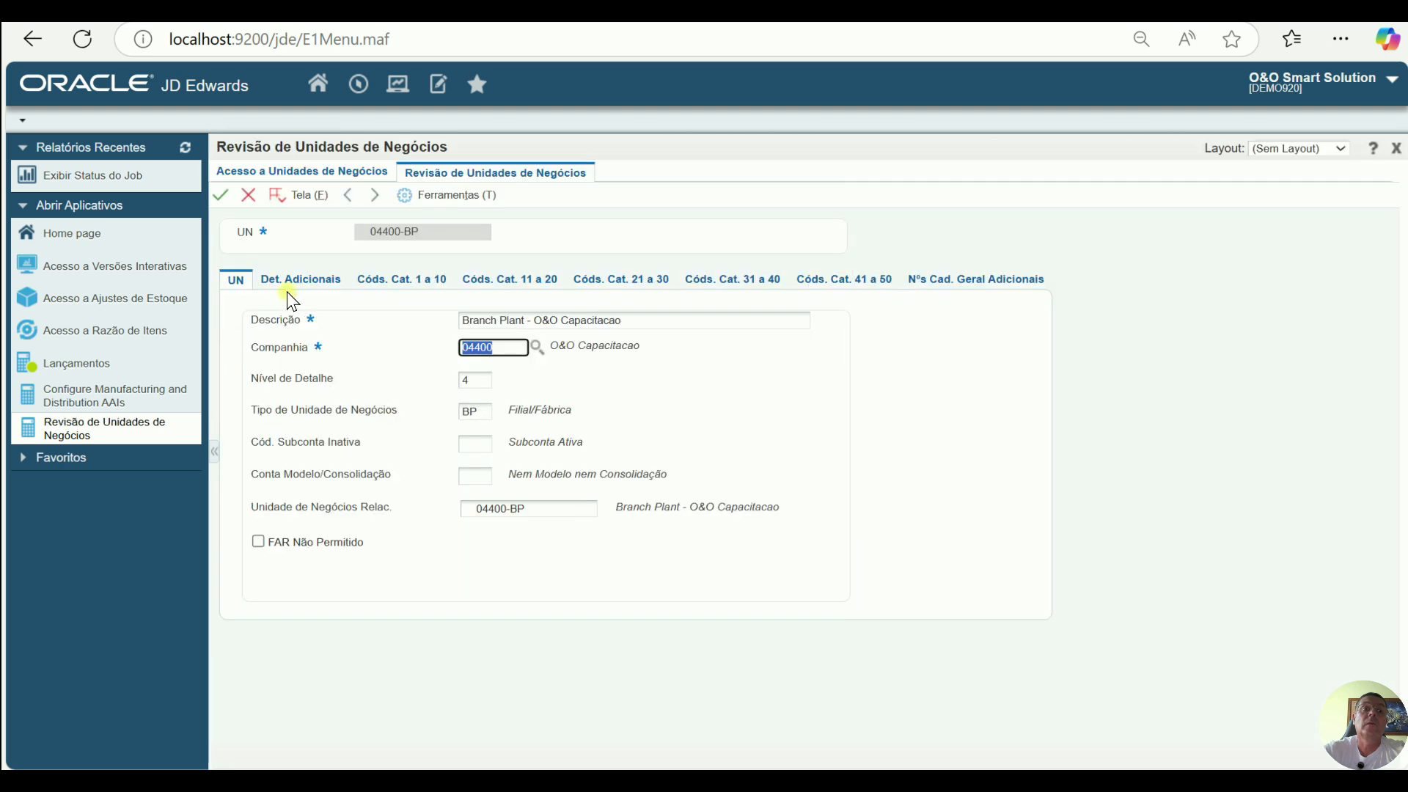
click(312, 279)
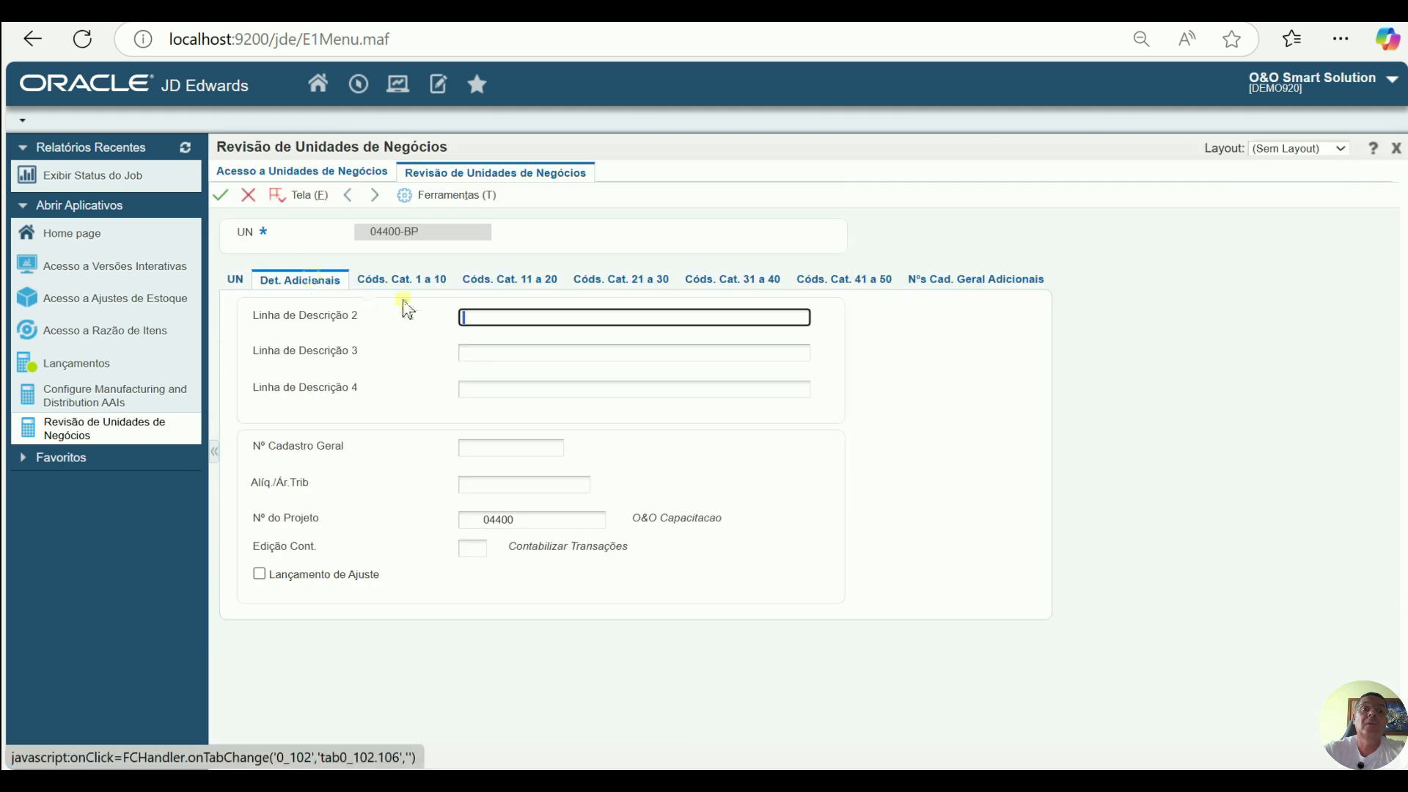
click(543, 522)
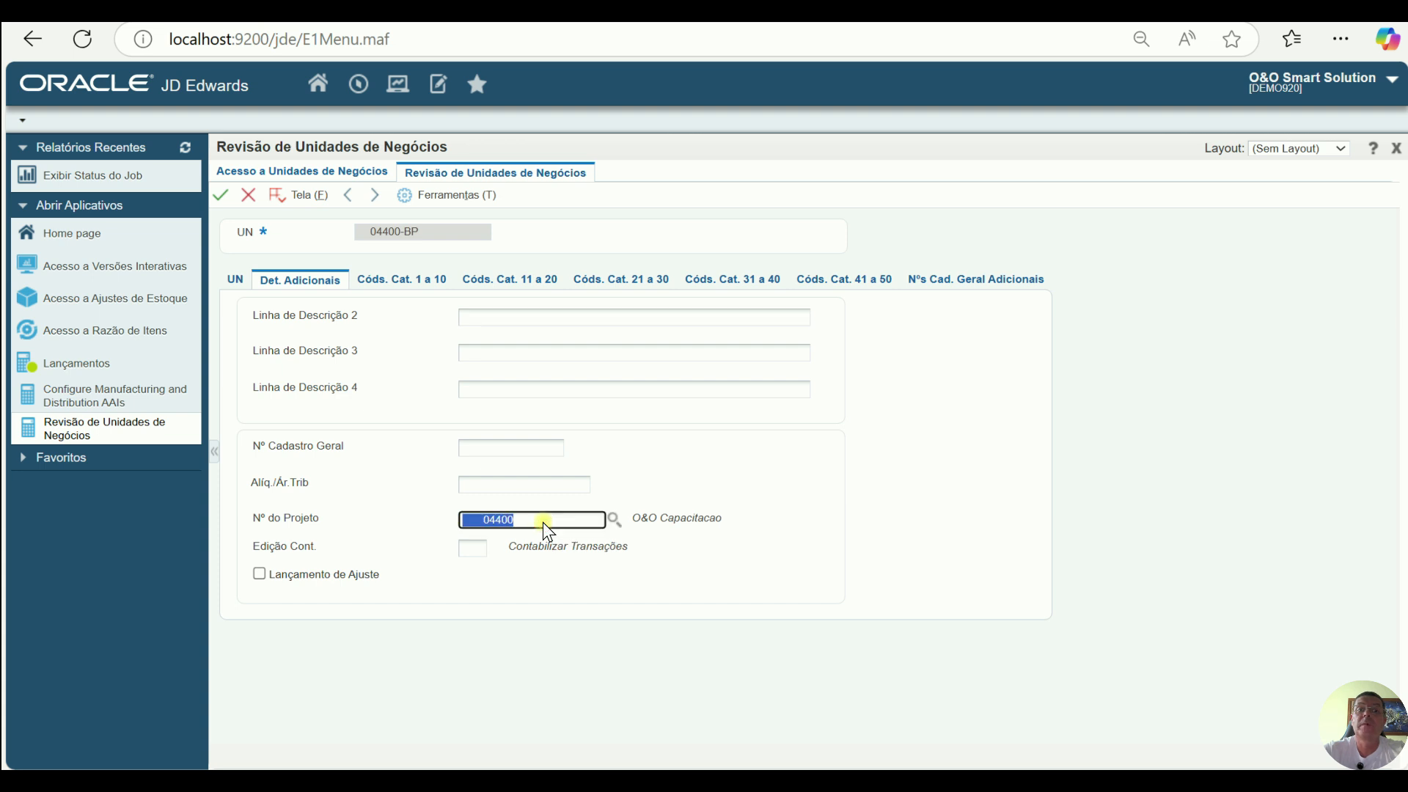
Step: Close the business unit forms, review the entry lines of batch 8730 in Lançamentos, and return to Acesso a Lotes
click(251, 196)
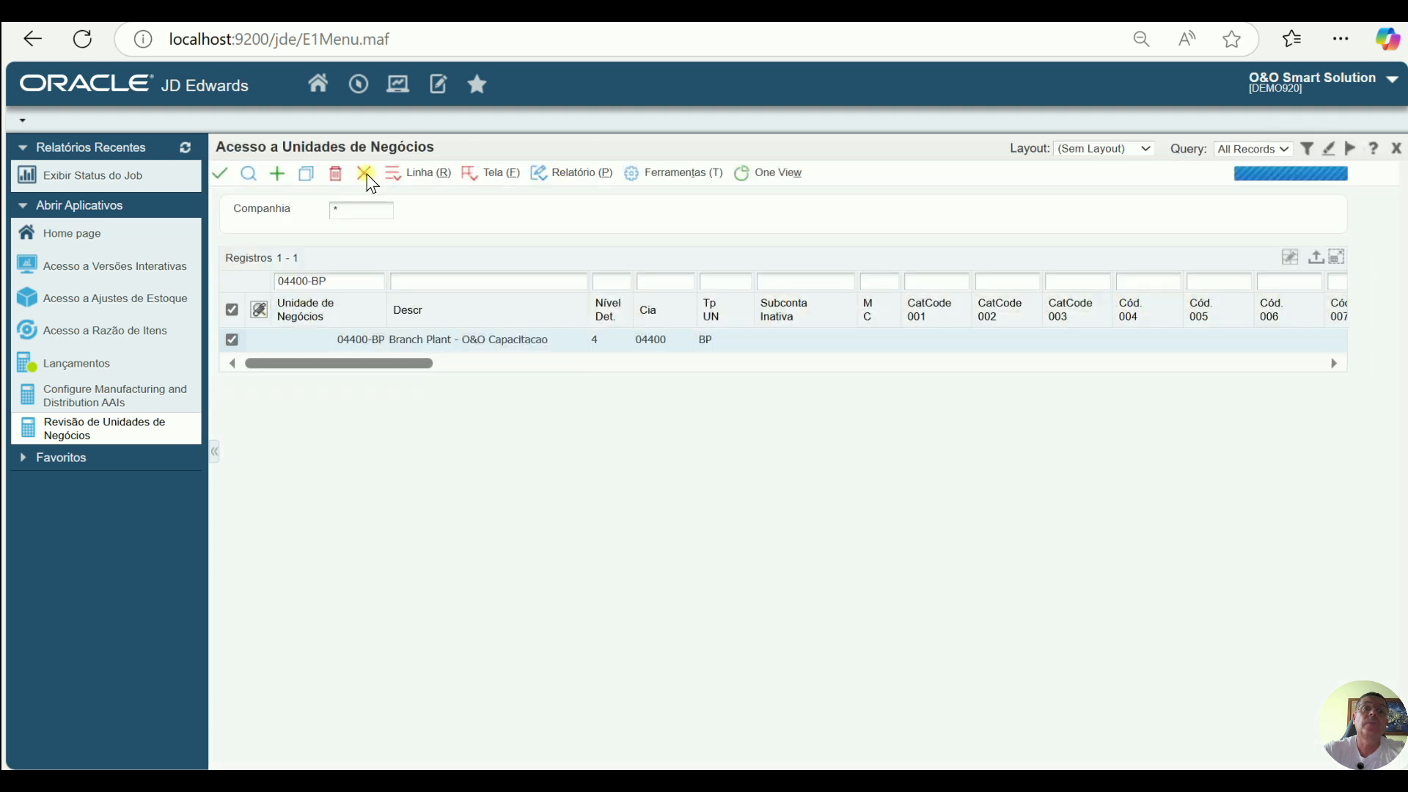
click(367, 174)
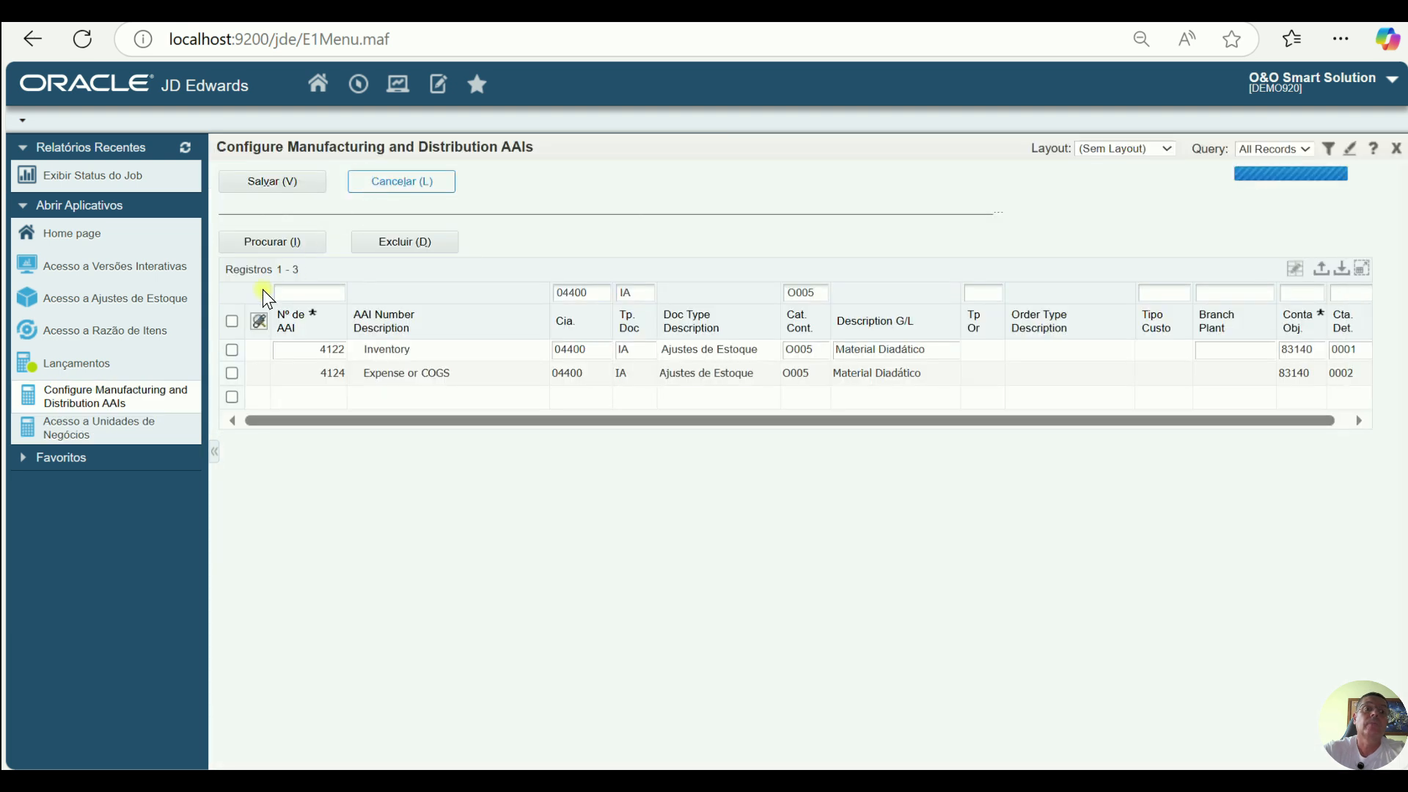
click(122, 360)
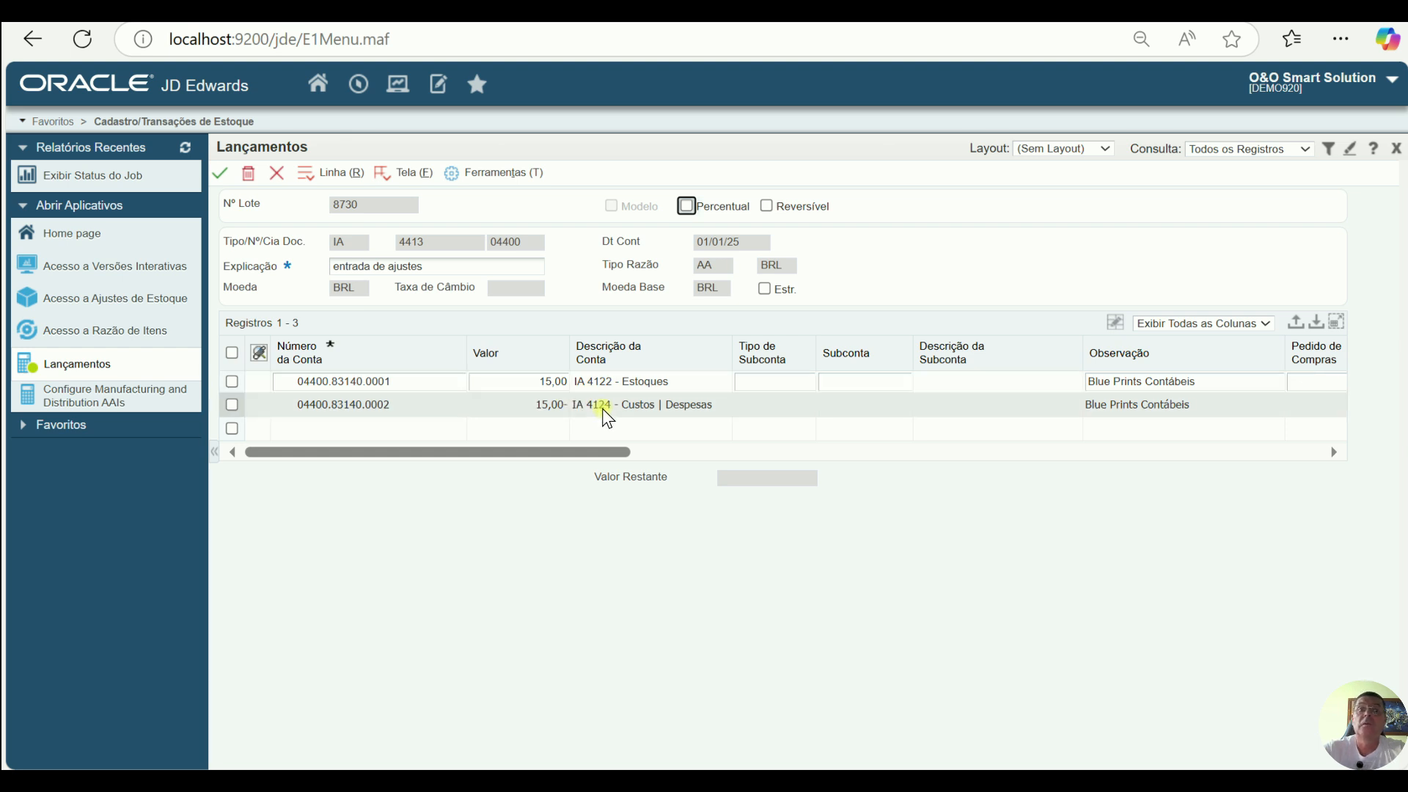
click(276, 174)
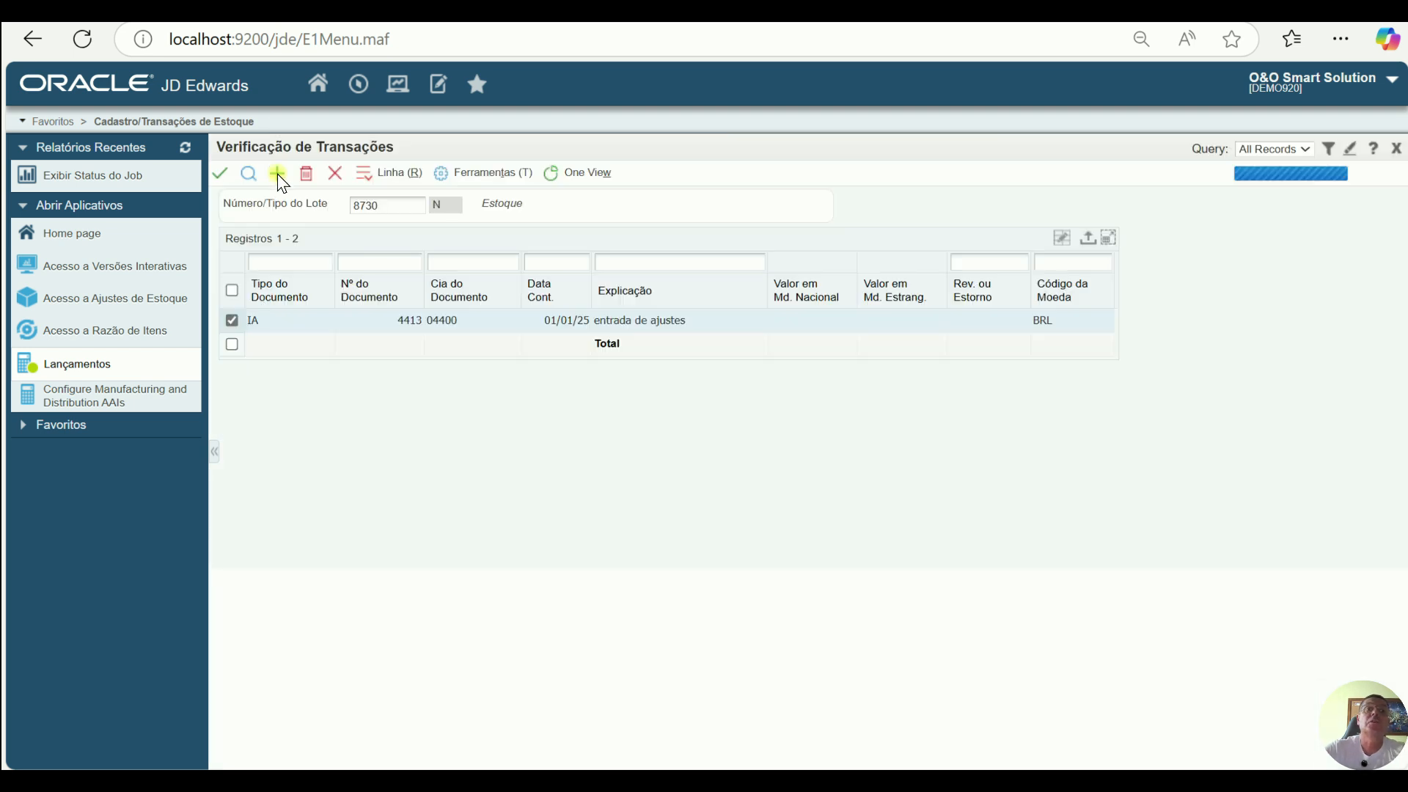
click(340, 174)
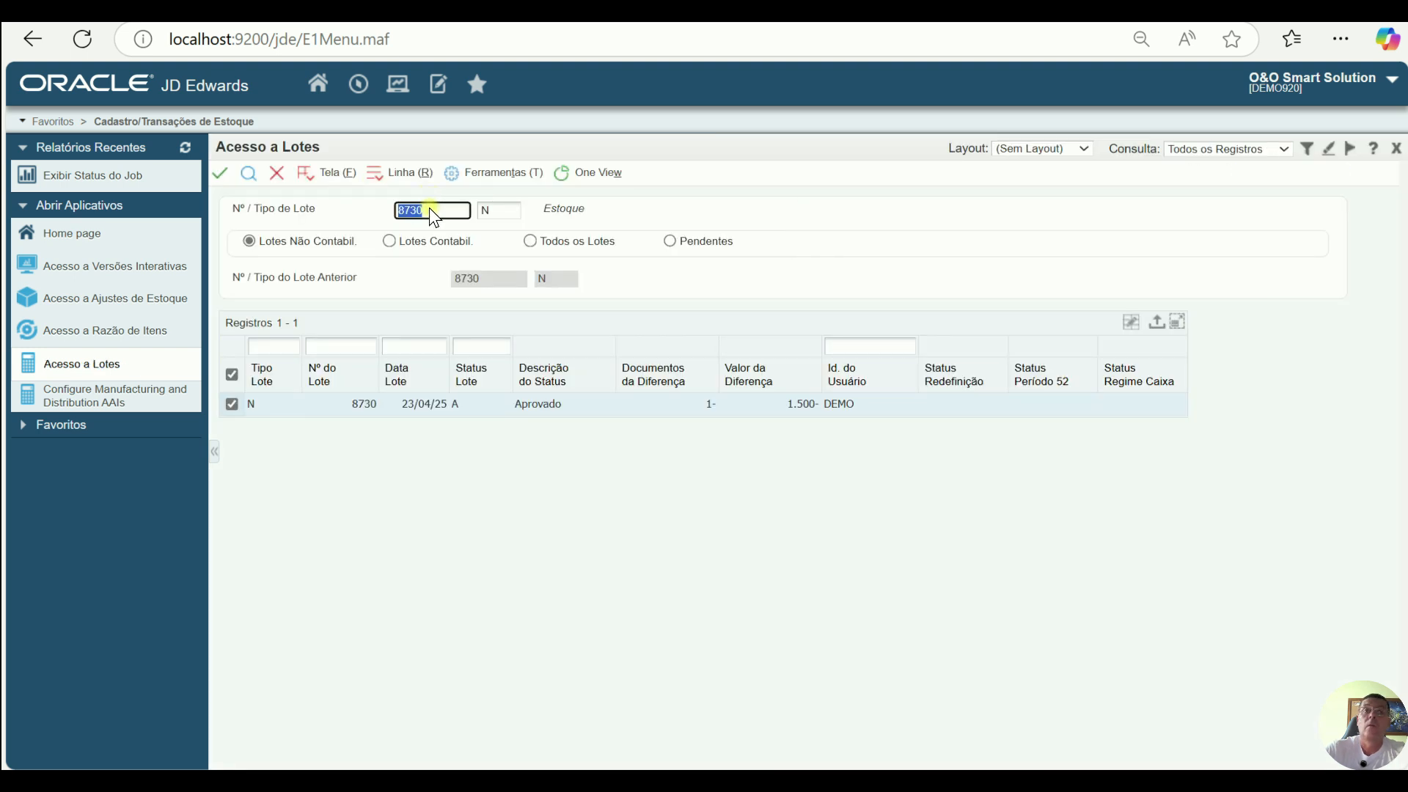
Step: Start a new inventory adjustment with Dt. Cont. 01/01/25, Explicação "teste", Filial/Fábrica 04400-BP and Data da Transação 01/01/25
click(127, 299)
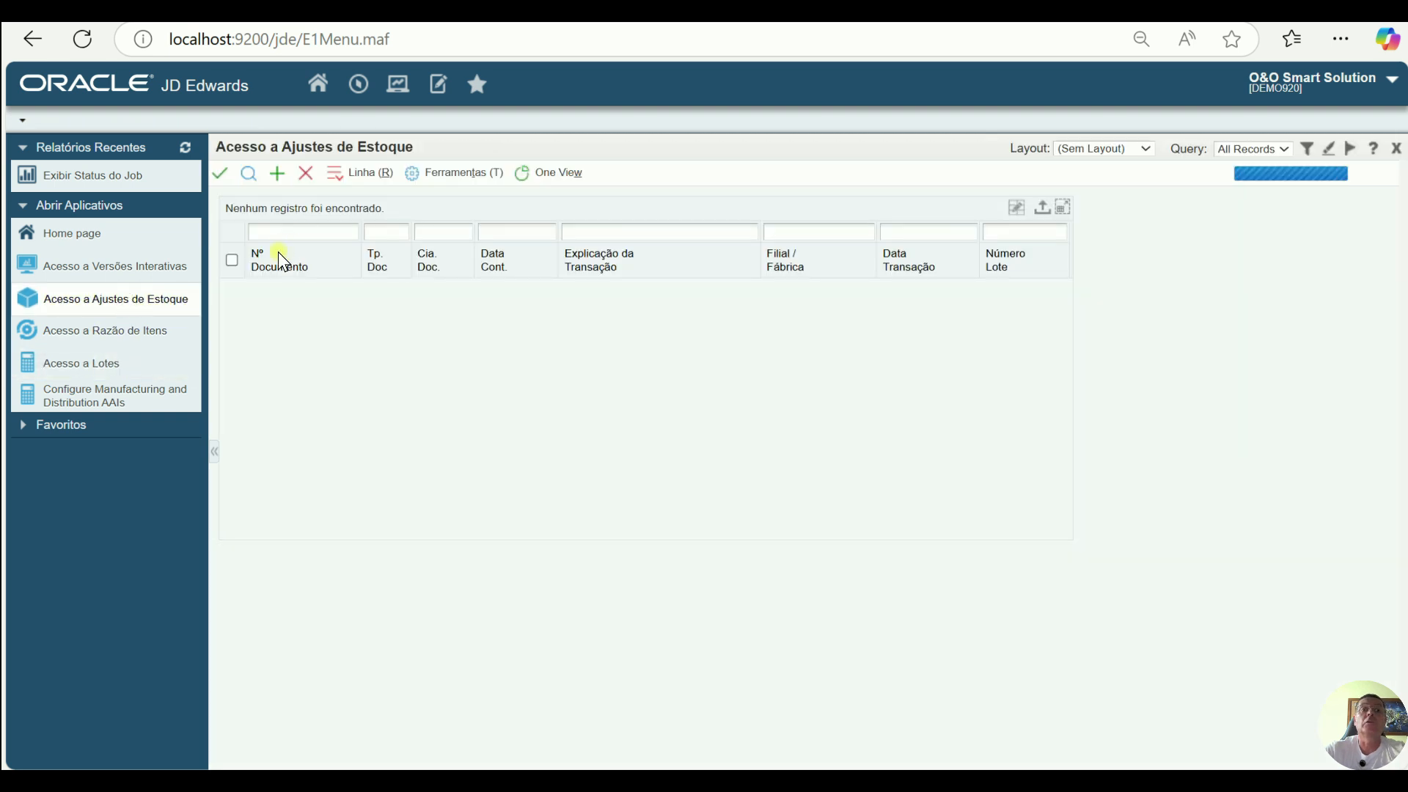
click(286, 171)
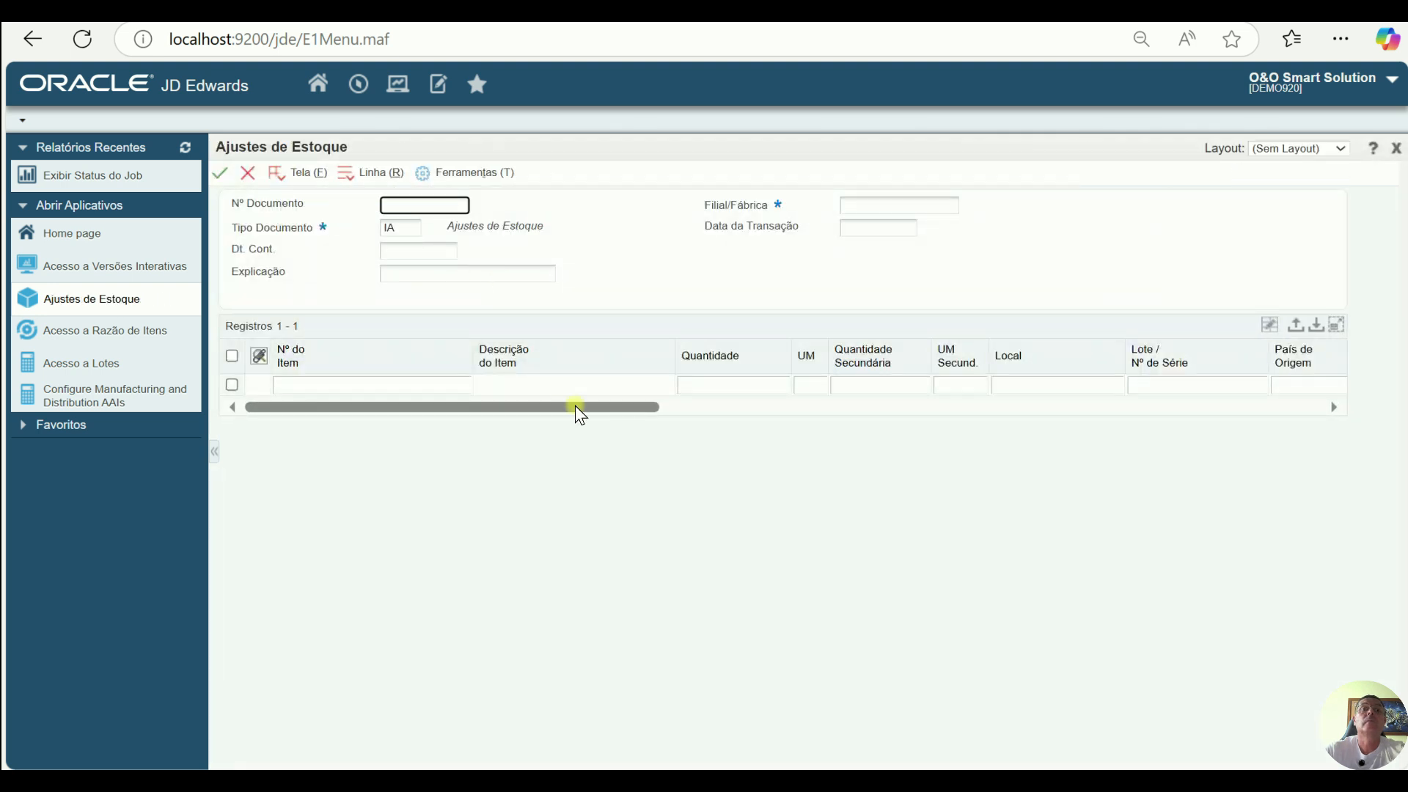
key(Tab)
key(Tab)
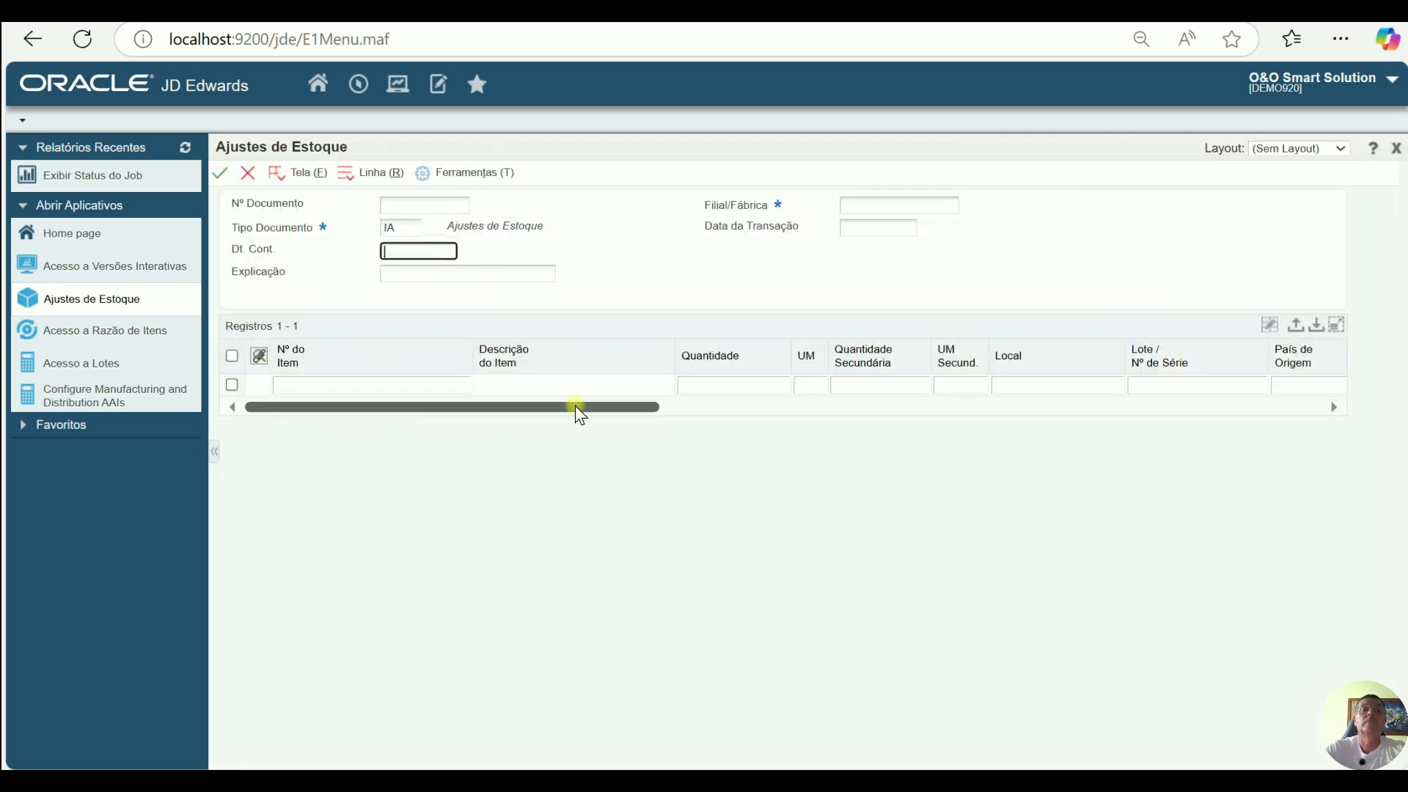
text(01/01/25)
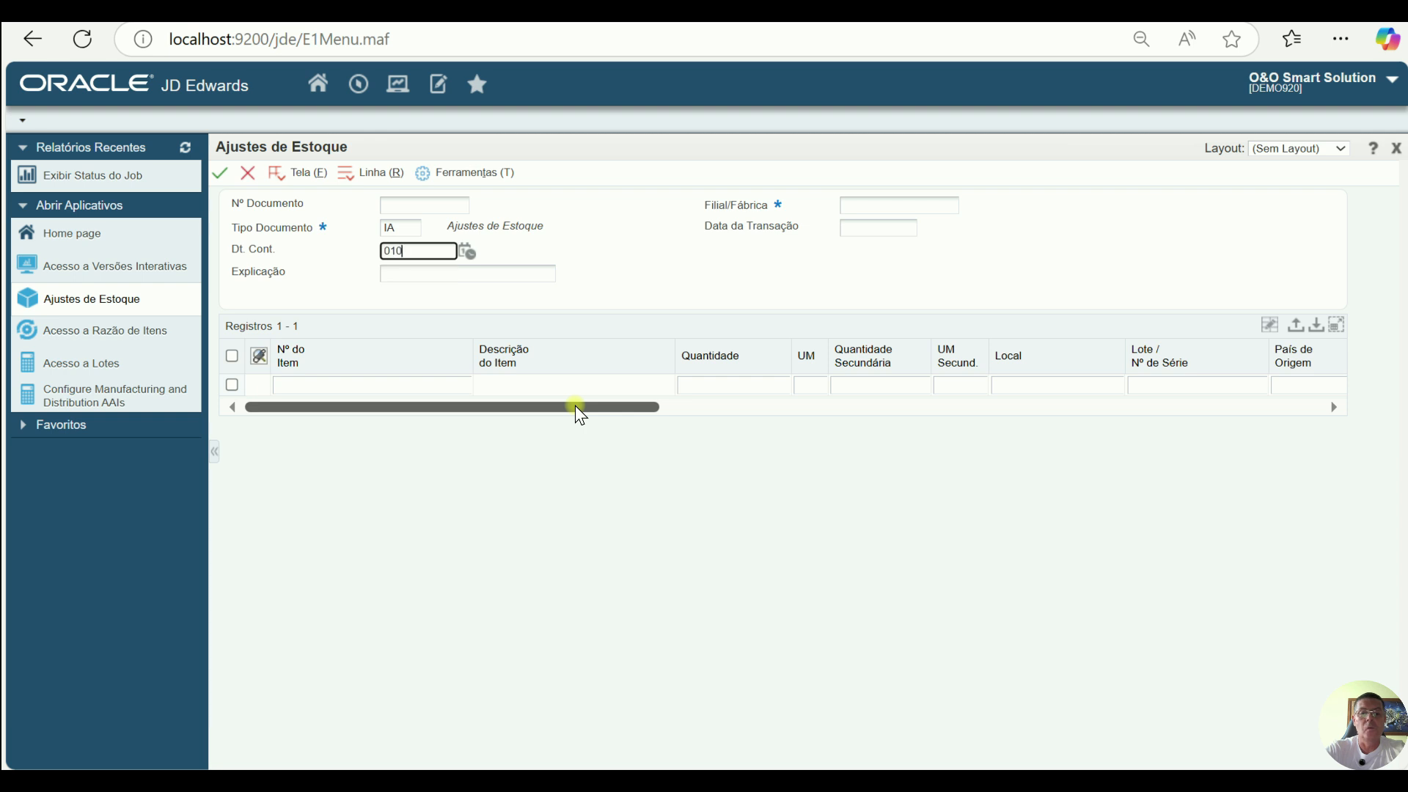
key(Tab)
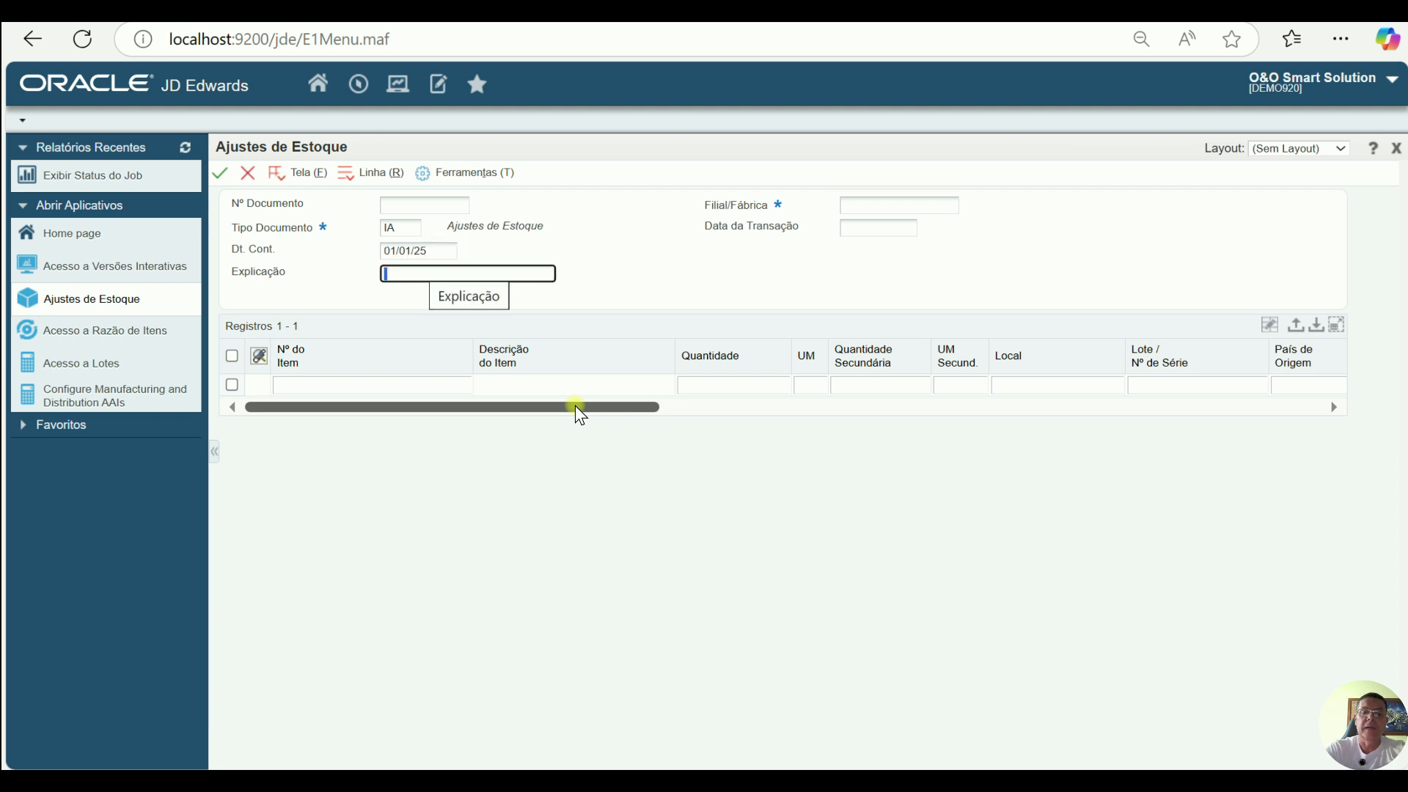
text(teste)
key(Tab)
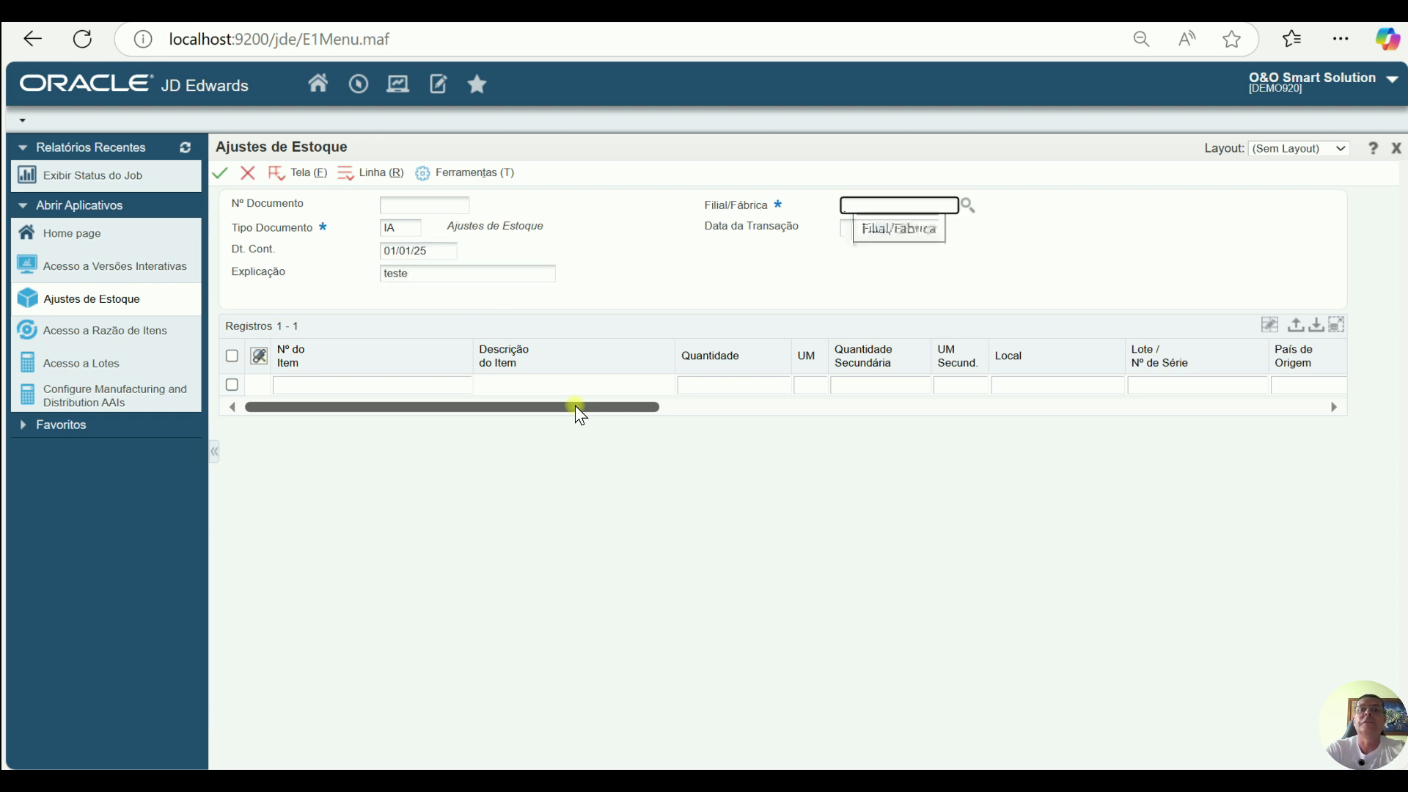
text(0)
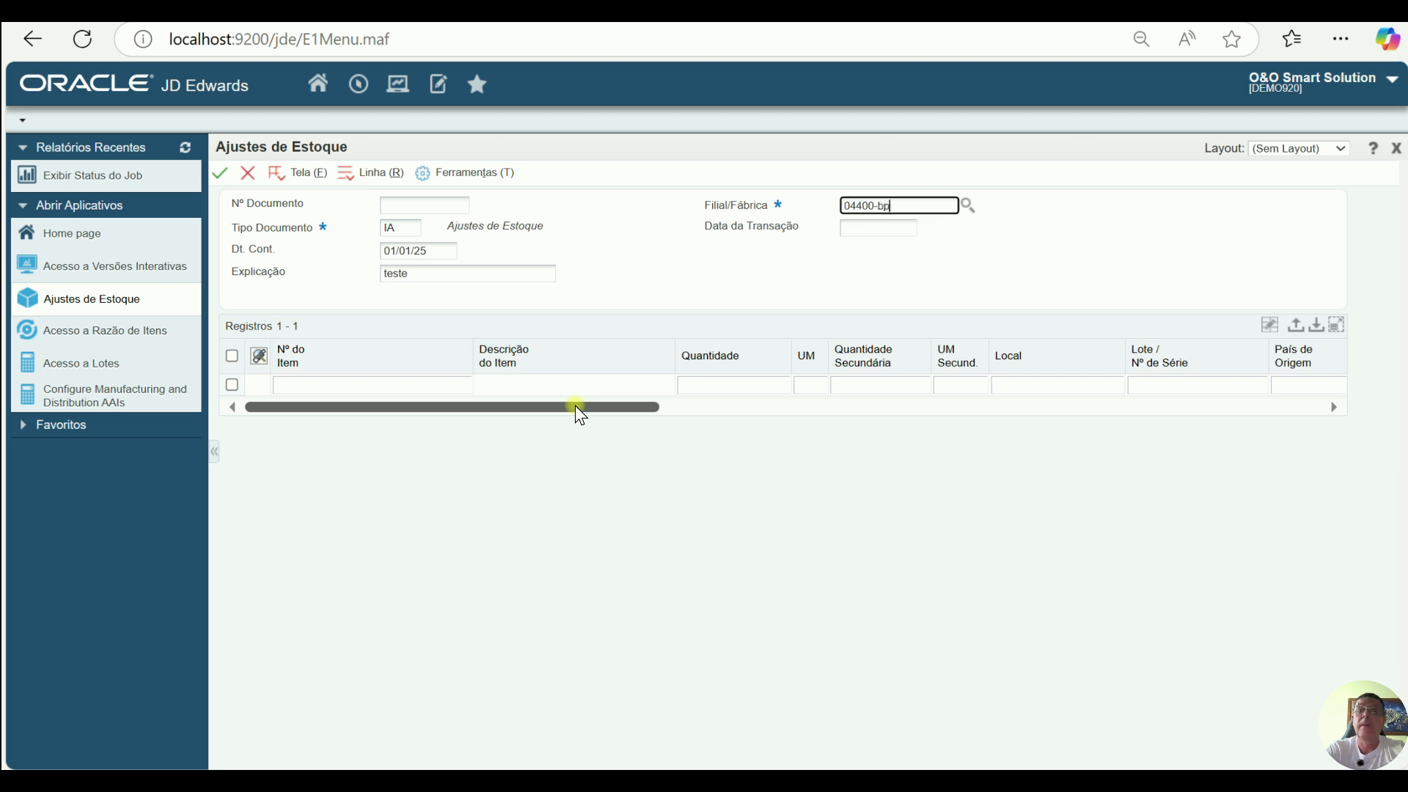
text(4400-bp)
key(Tab)
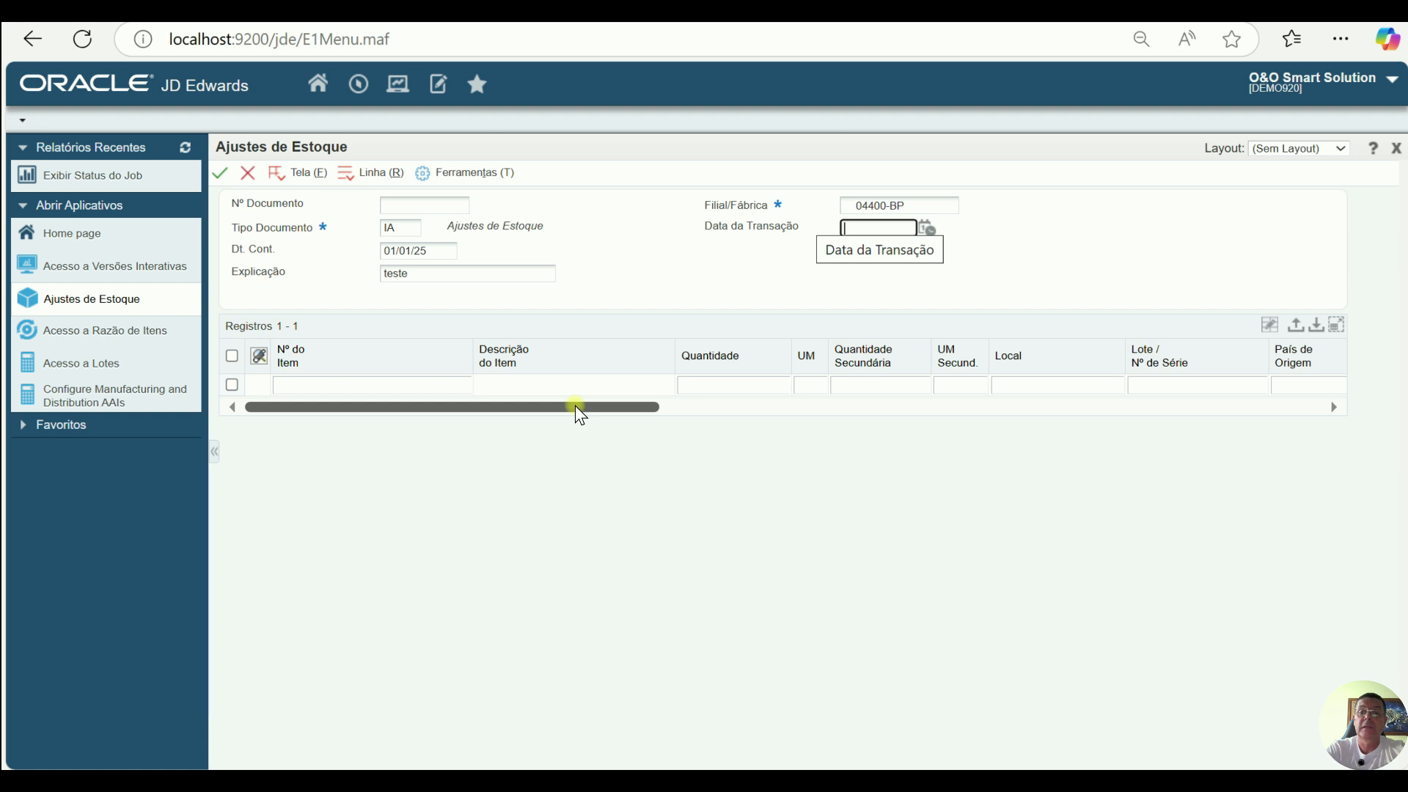
text(110125)
key(Tab)
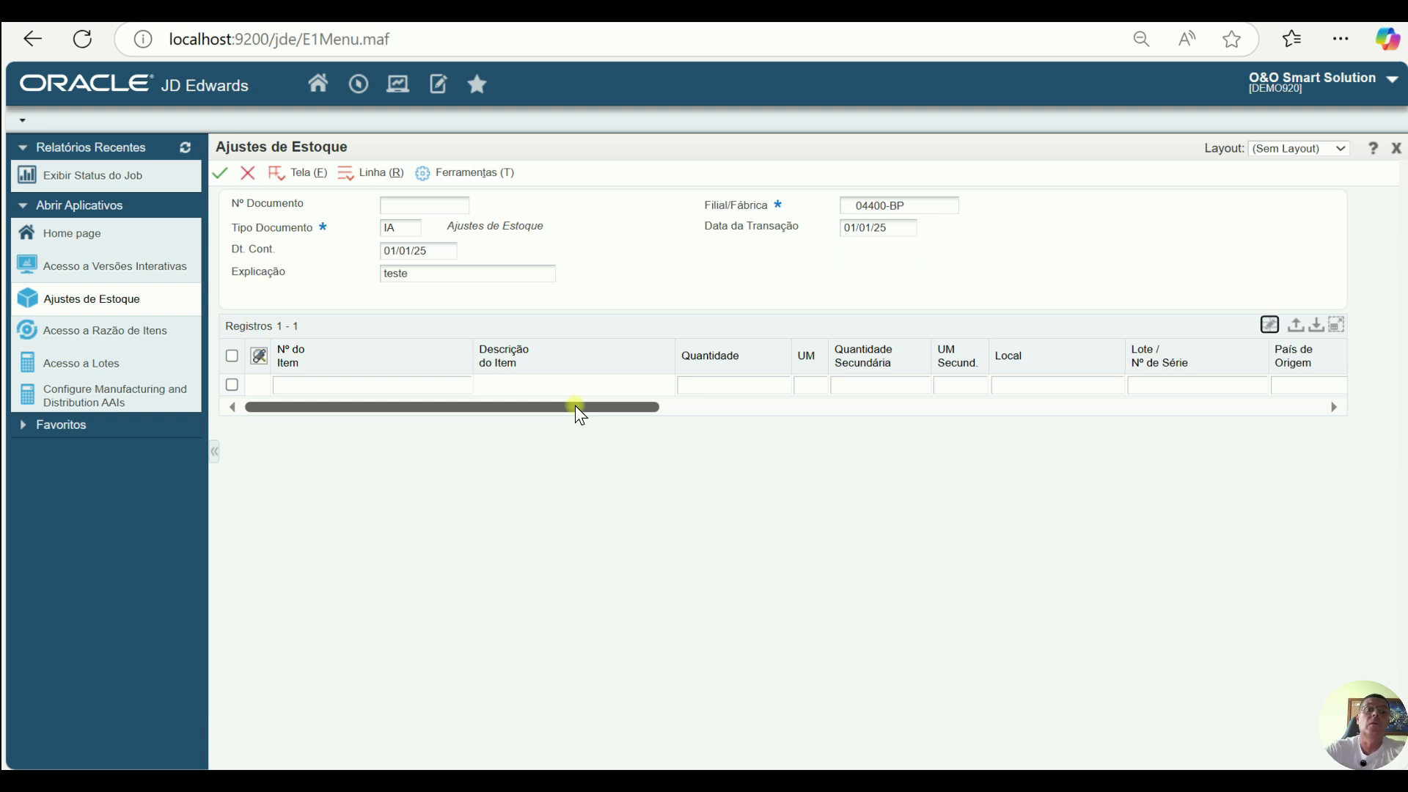
Step: Add item OEO0005 with quantity -1 to the adjustment, save it, and close the entry form
click(427, 388)
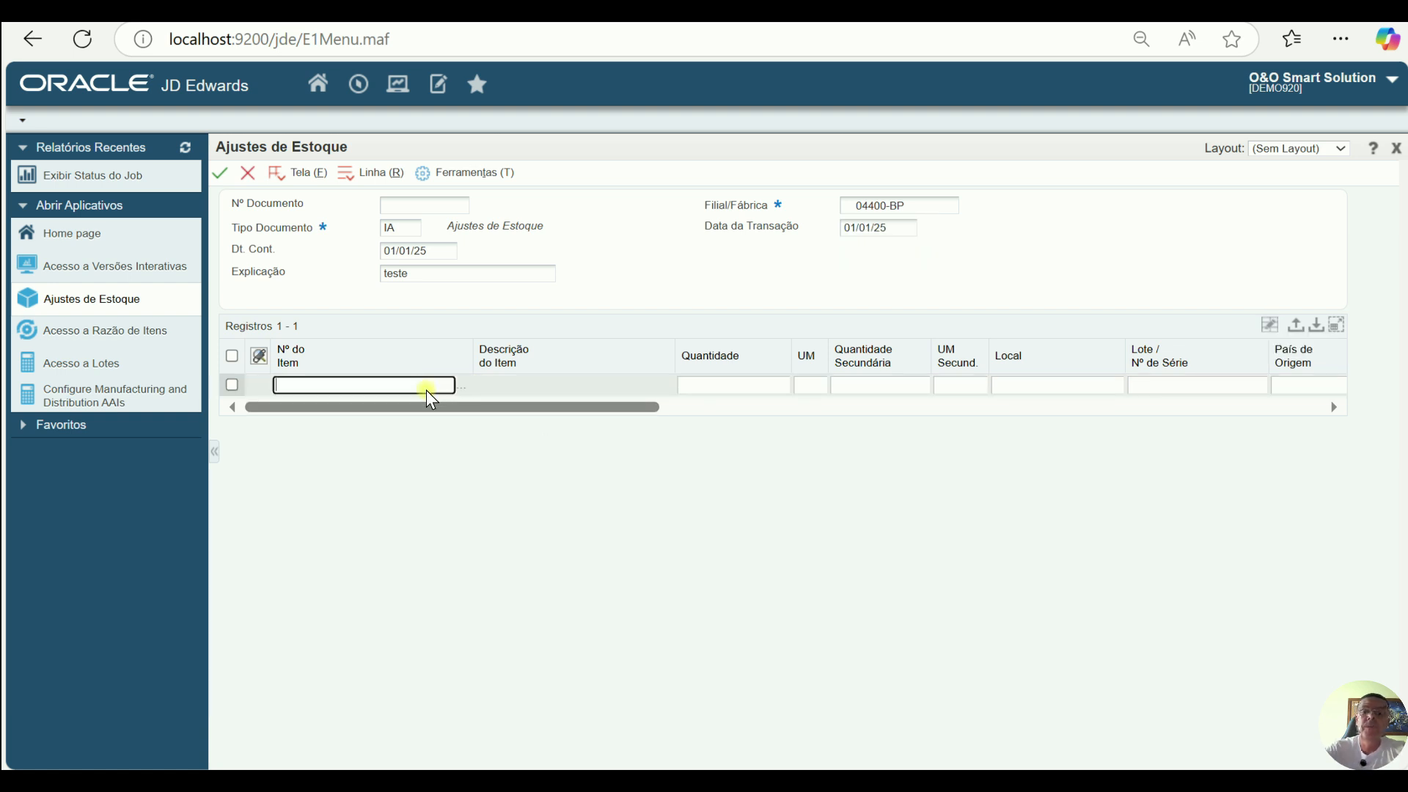
text(oeo0)
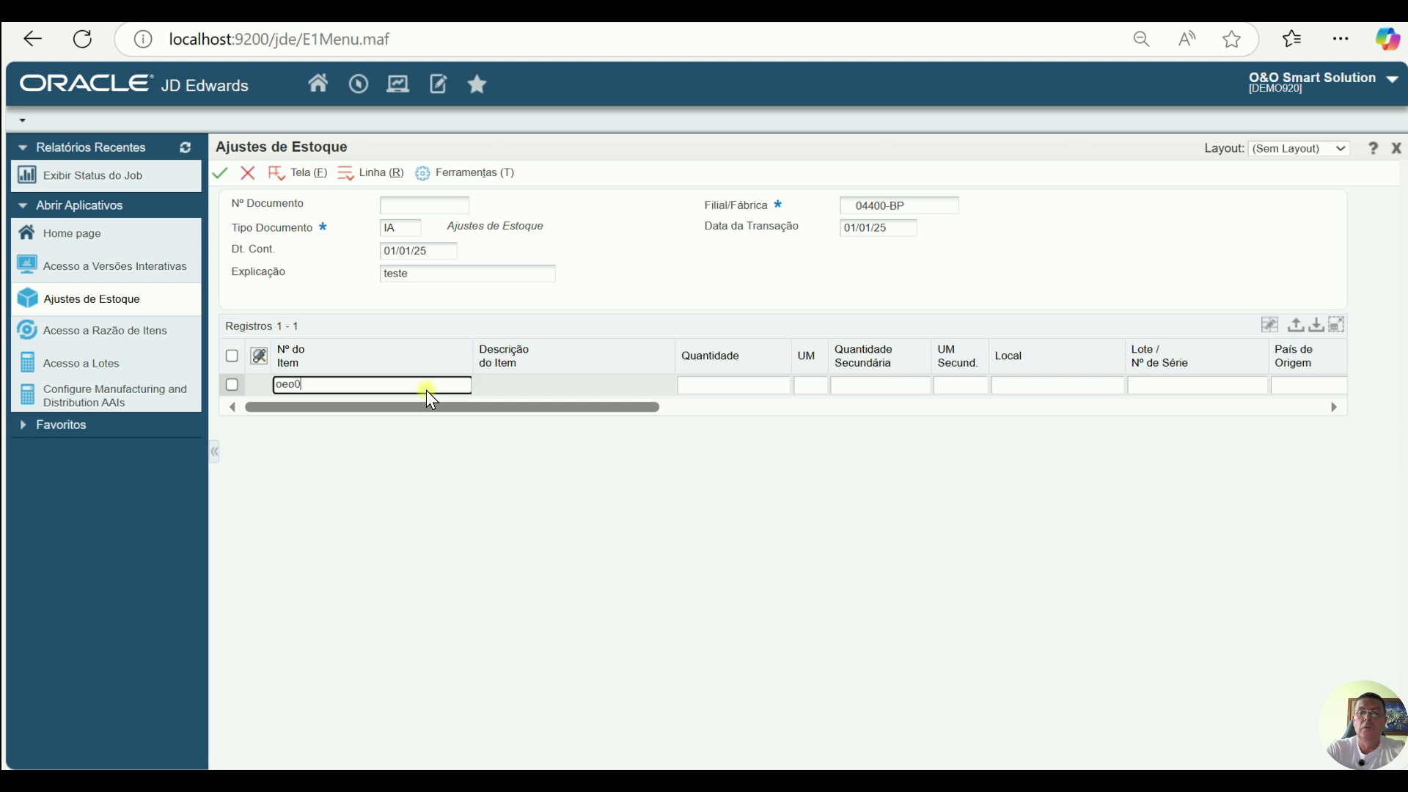
text(005)
key(Tab)
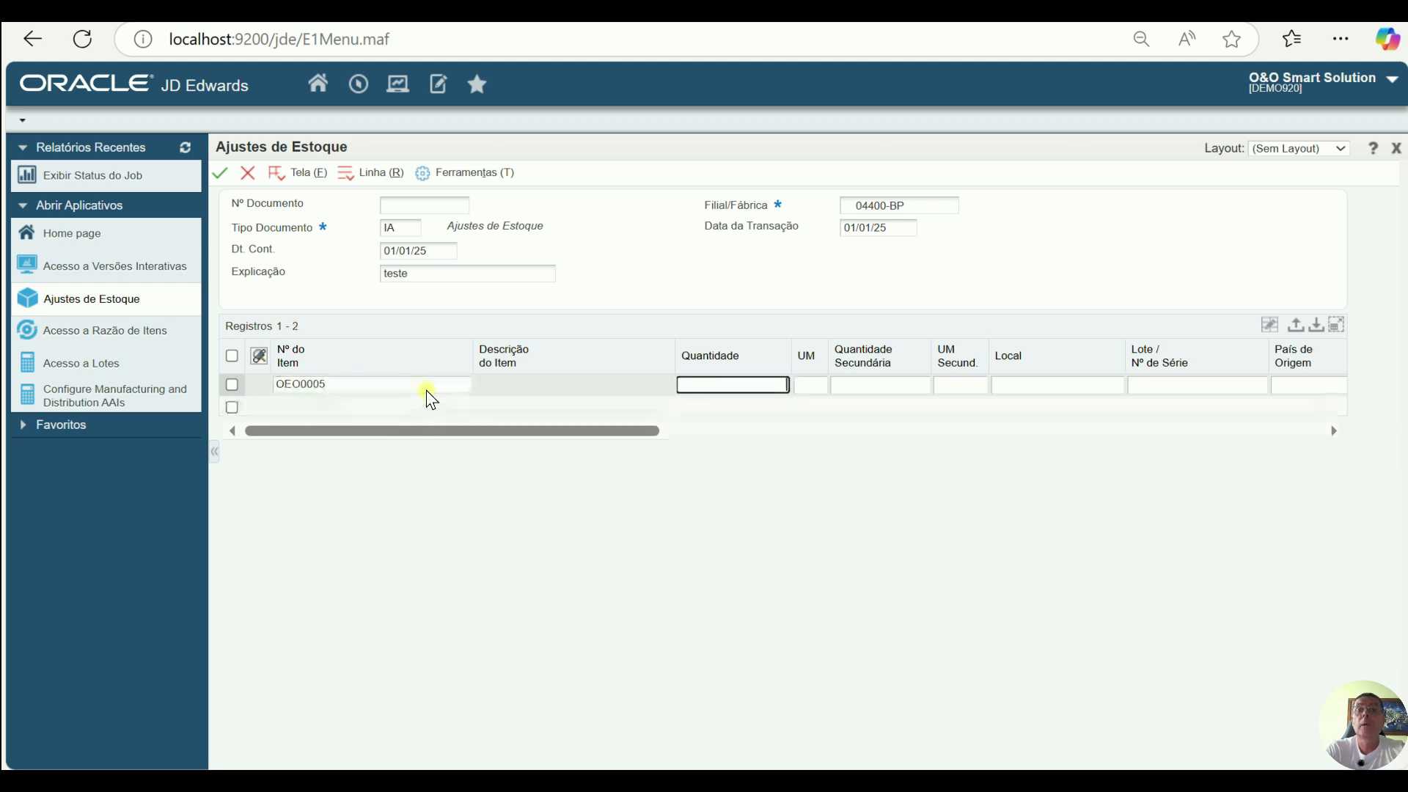
text(-1)
key(Tab)
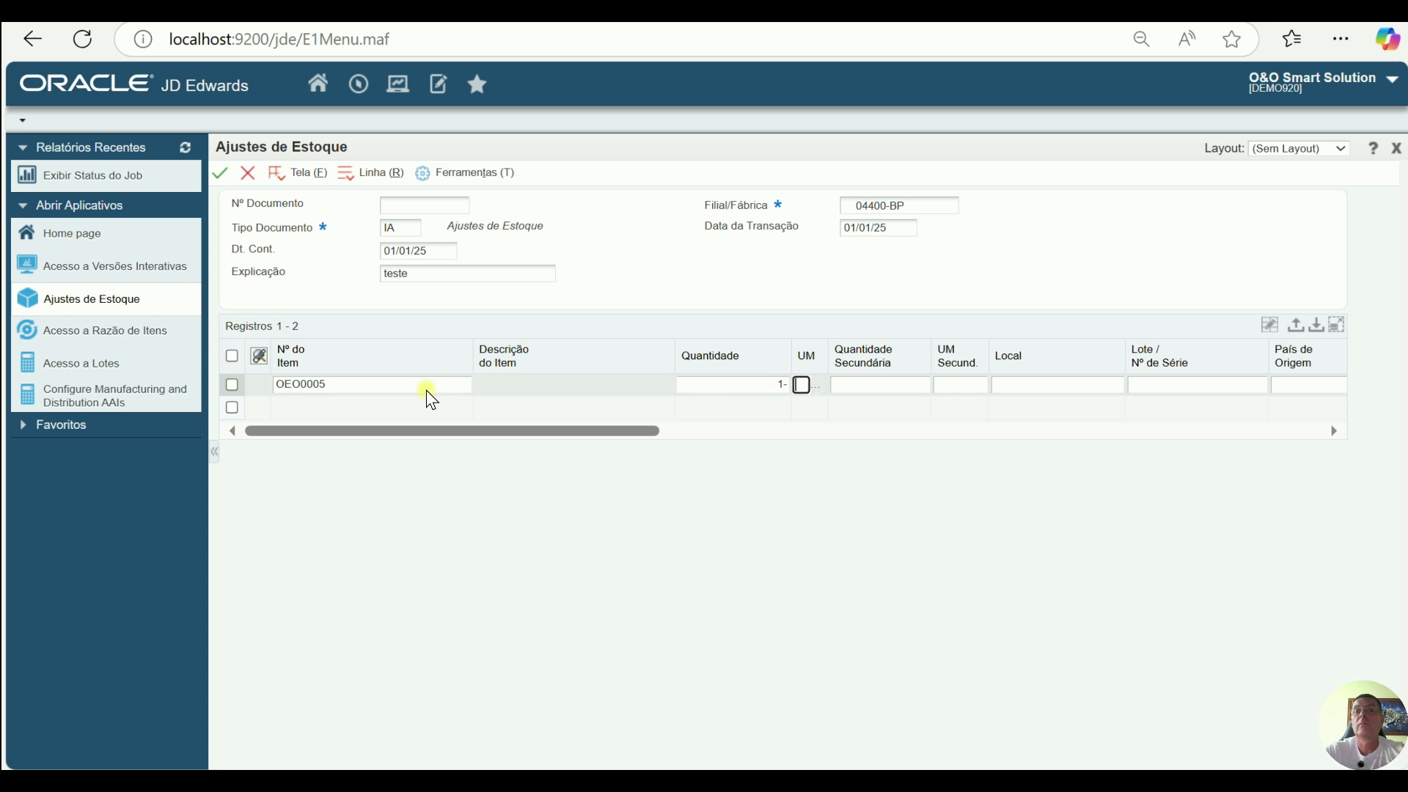
click(222, 172)
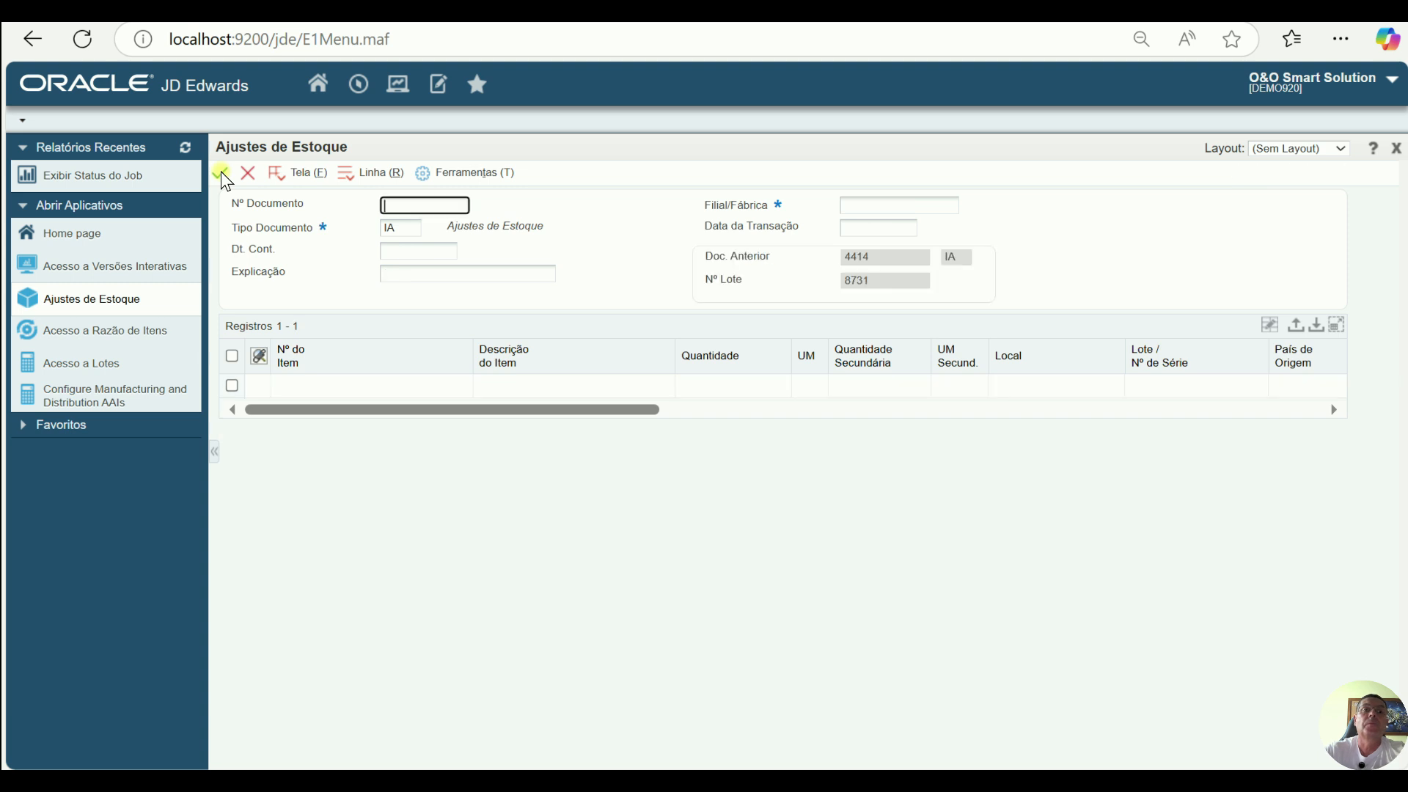
click(247, 175)
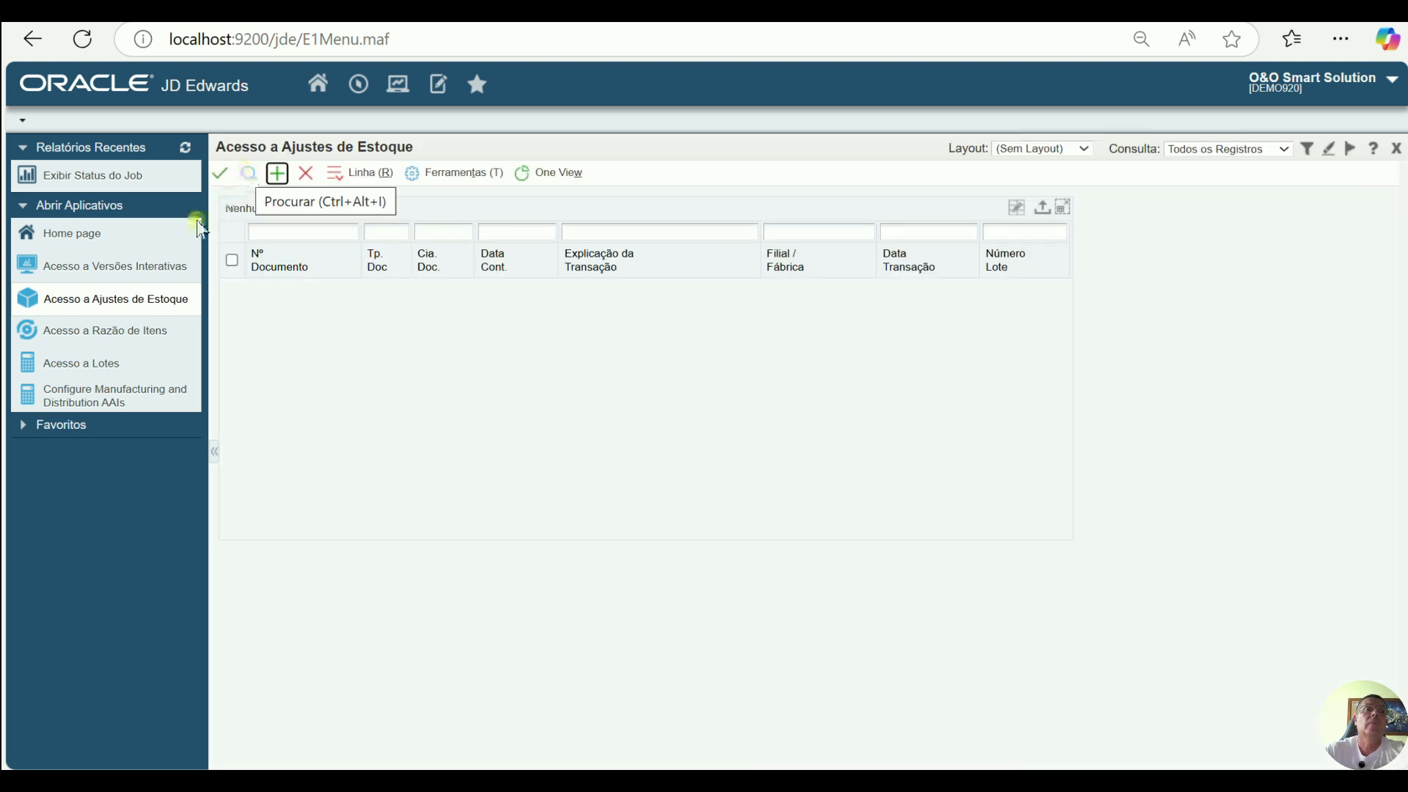
Step: Refresh Acesso a Razão de Itens for item OEO0005 and check the quantity of the newest IA adjustment
click(144, 328)
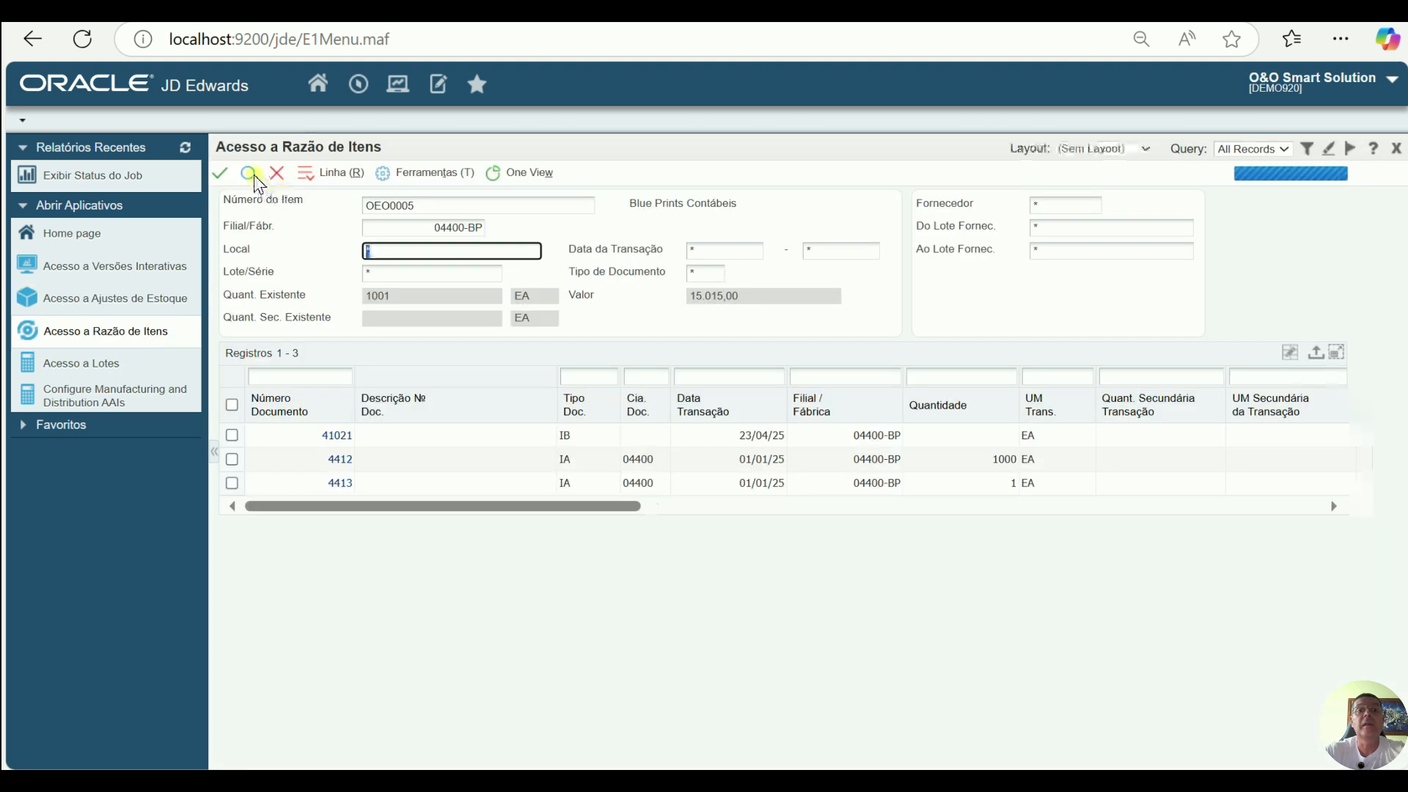
click(250, 174)
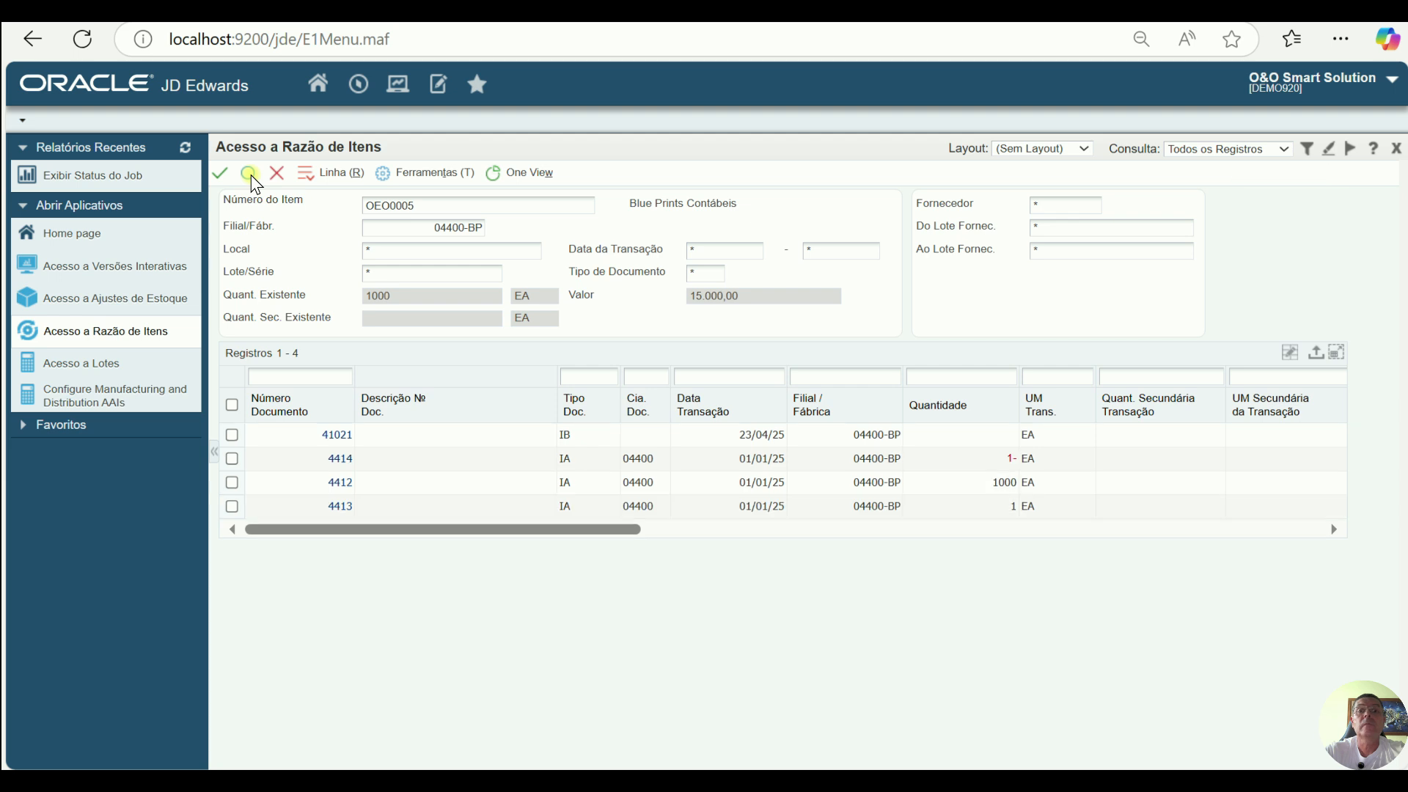
click(1011, 461)
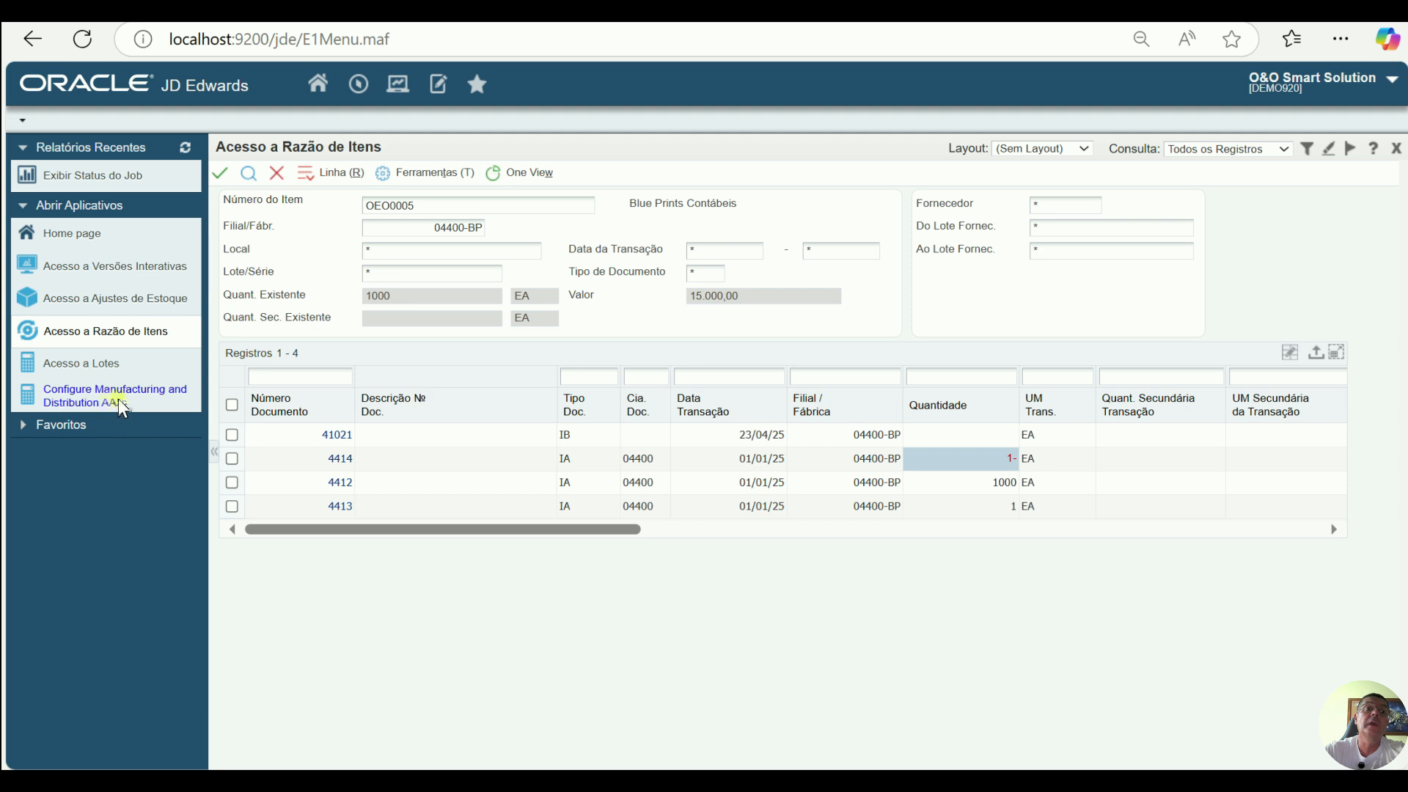
Step: Search Acesso a Lotes for all unposted type N batches and open the IA document of batch 8731
click(104, 363)
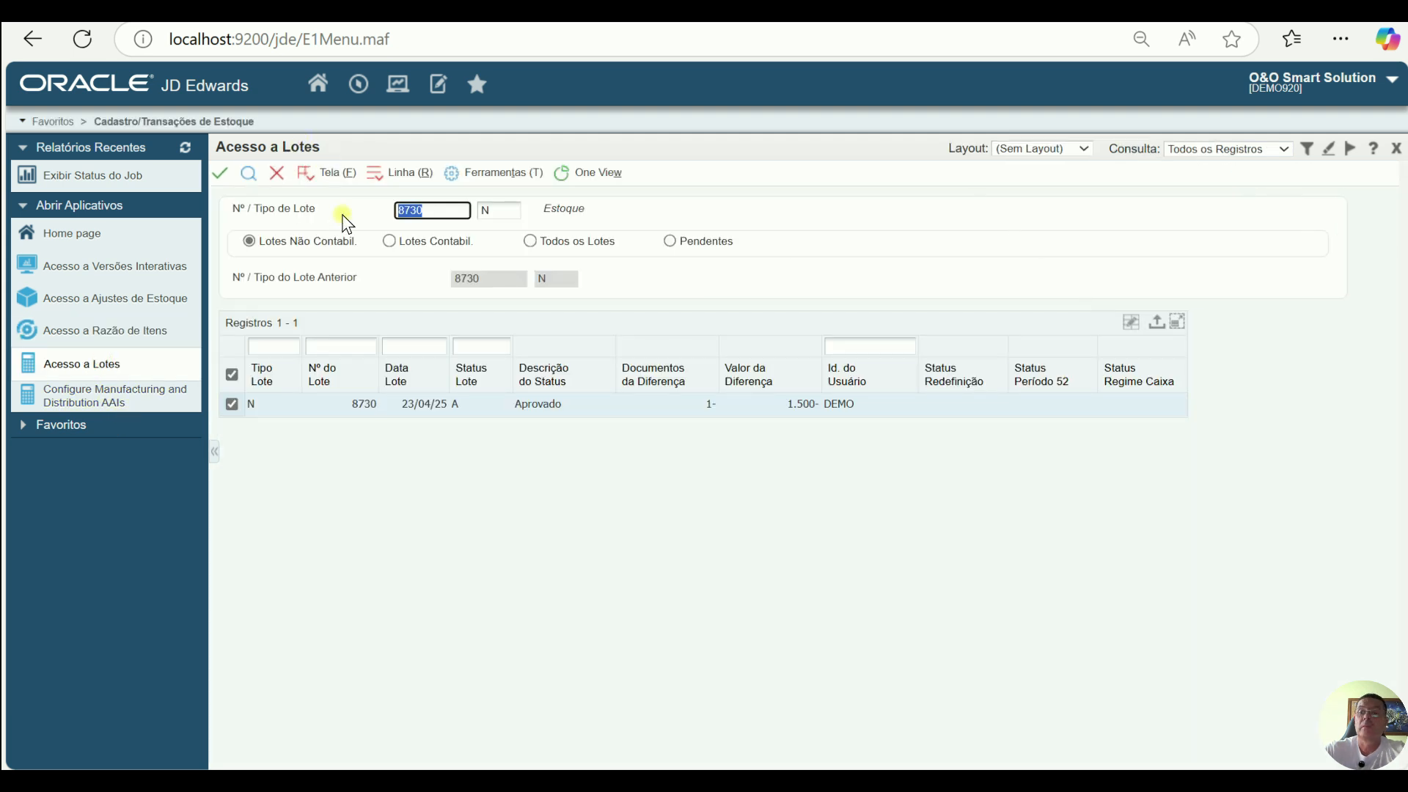
key(Delete)
click(249, 174)
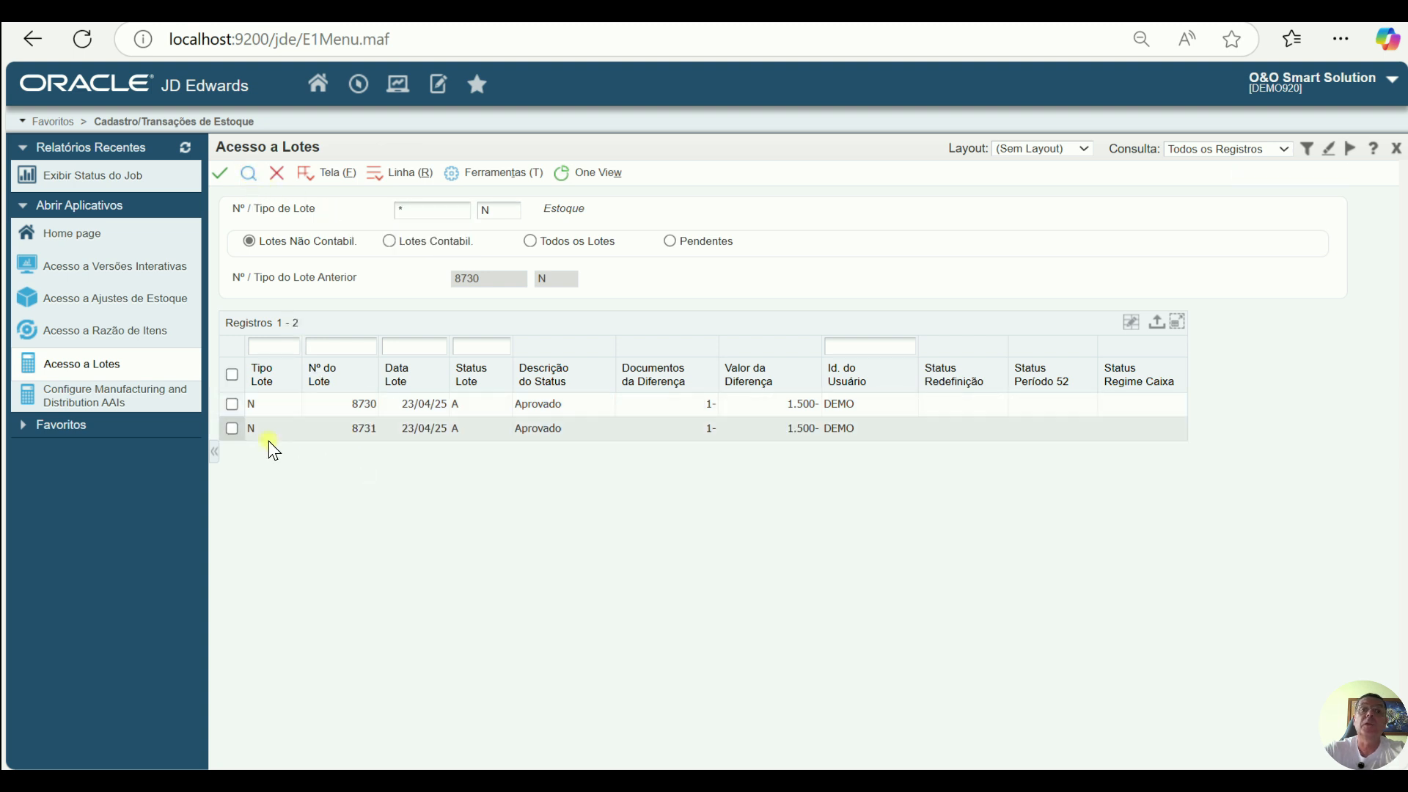
double_click(235, 428)
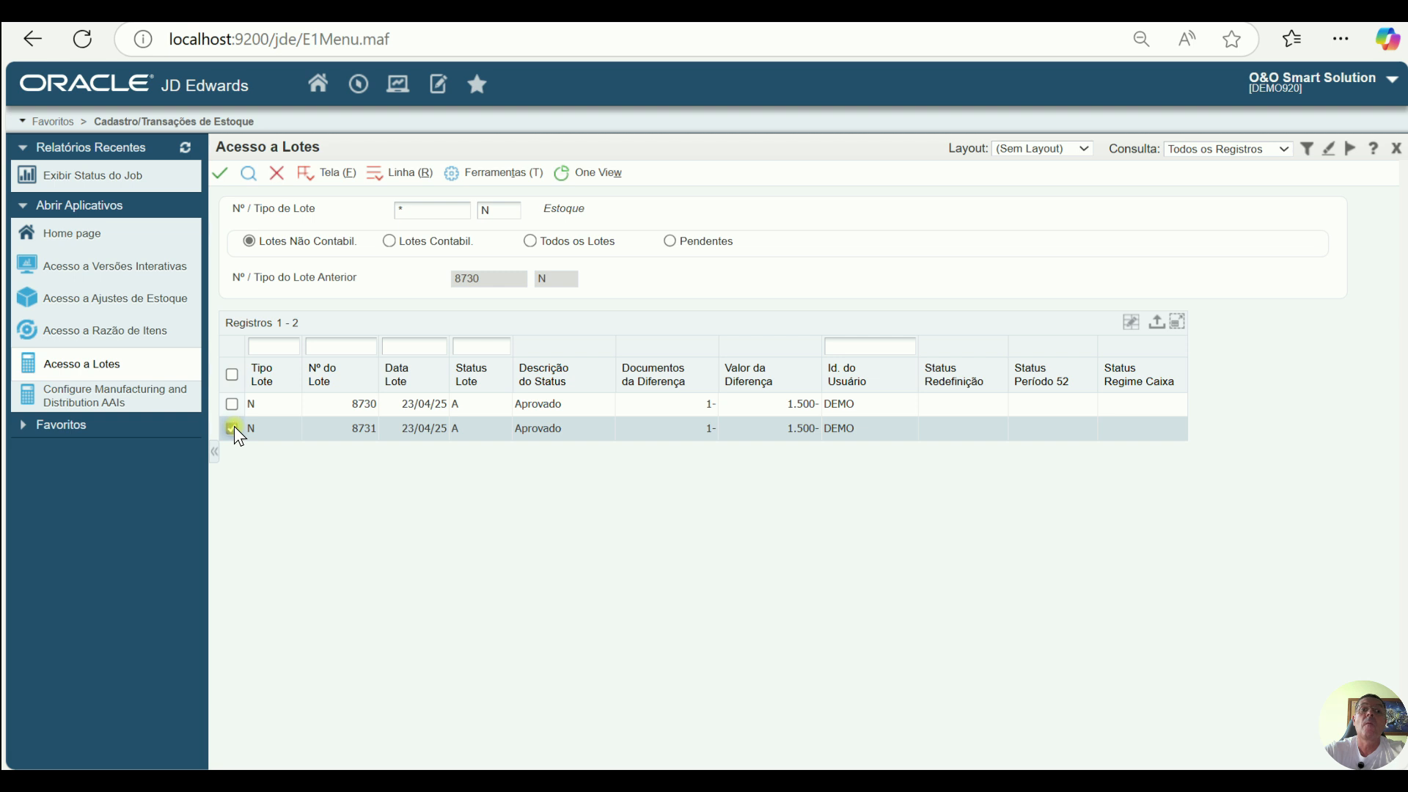
click(232, 320)
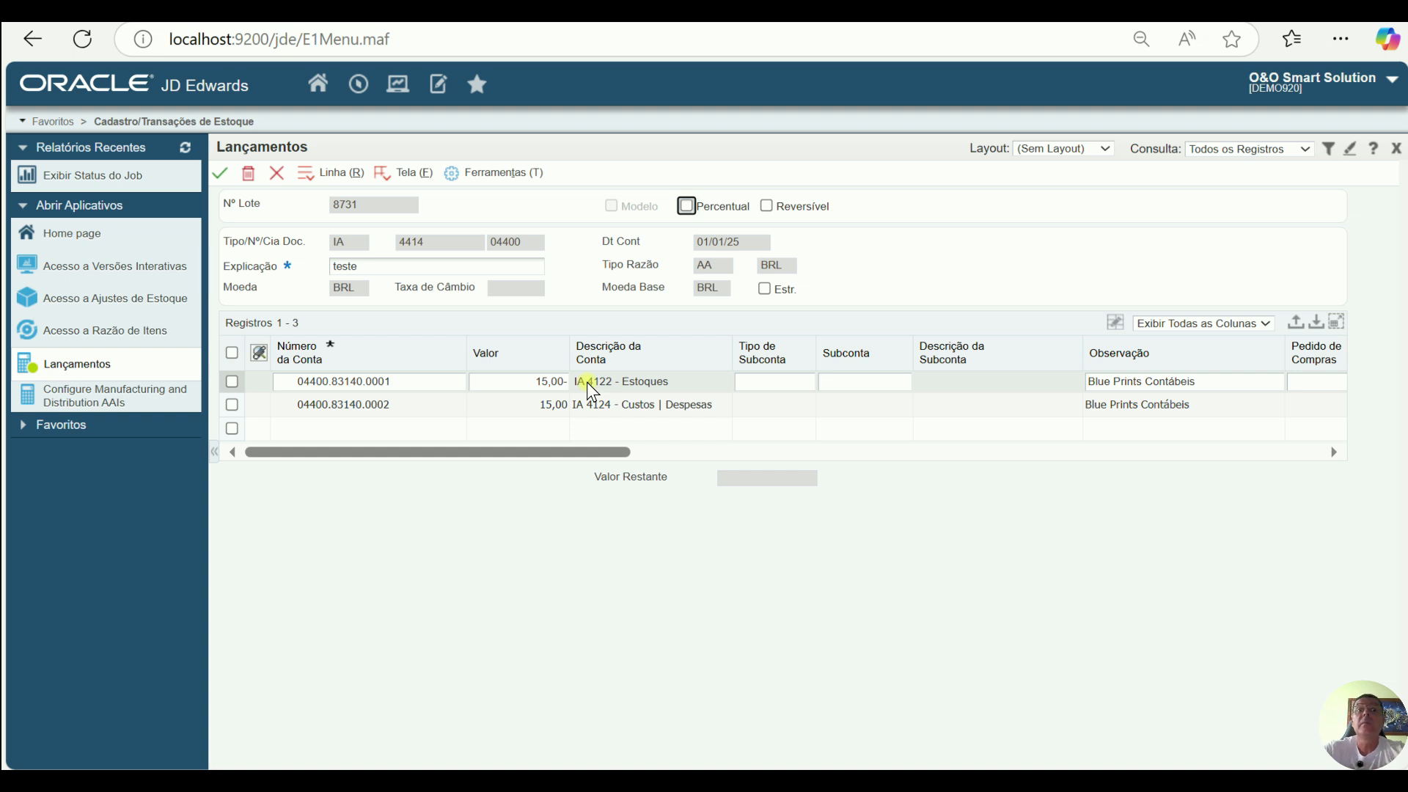
Step: Compare the Valor amounts on the Estoques and Custos | Despesas lines of batch 8731
click(563, 402)
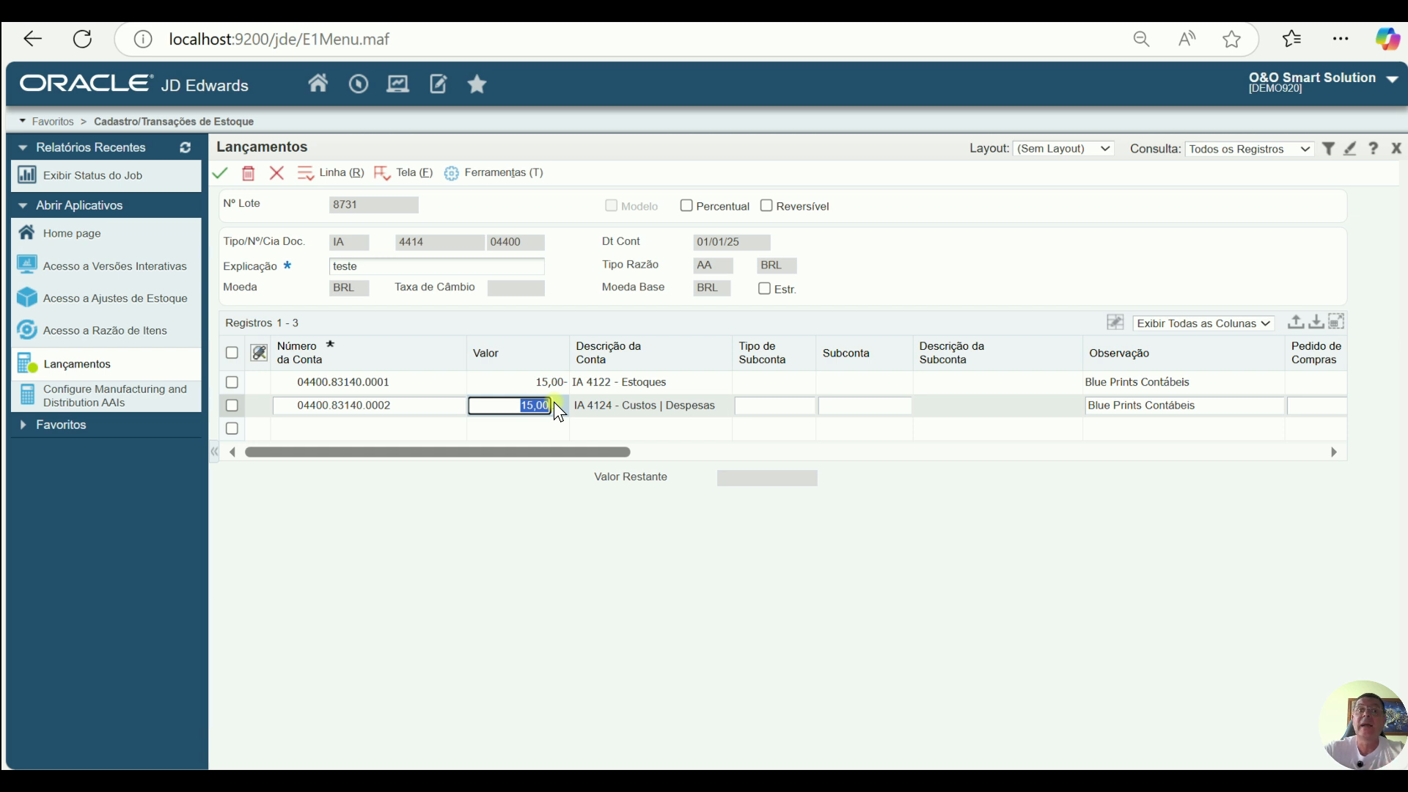
click(531, 380)
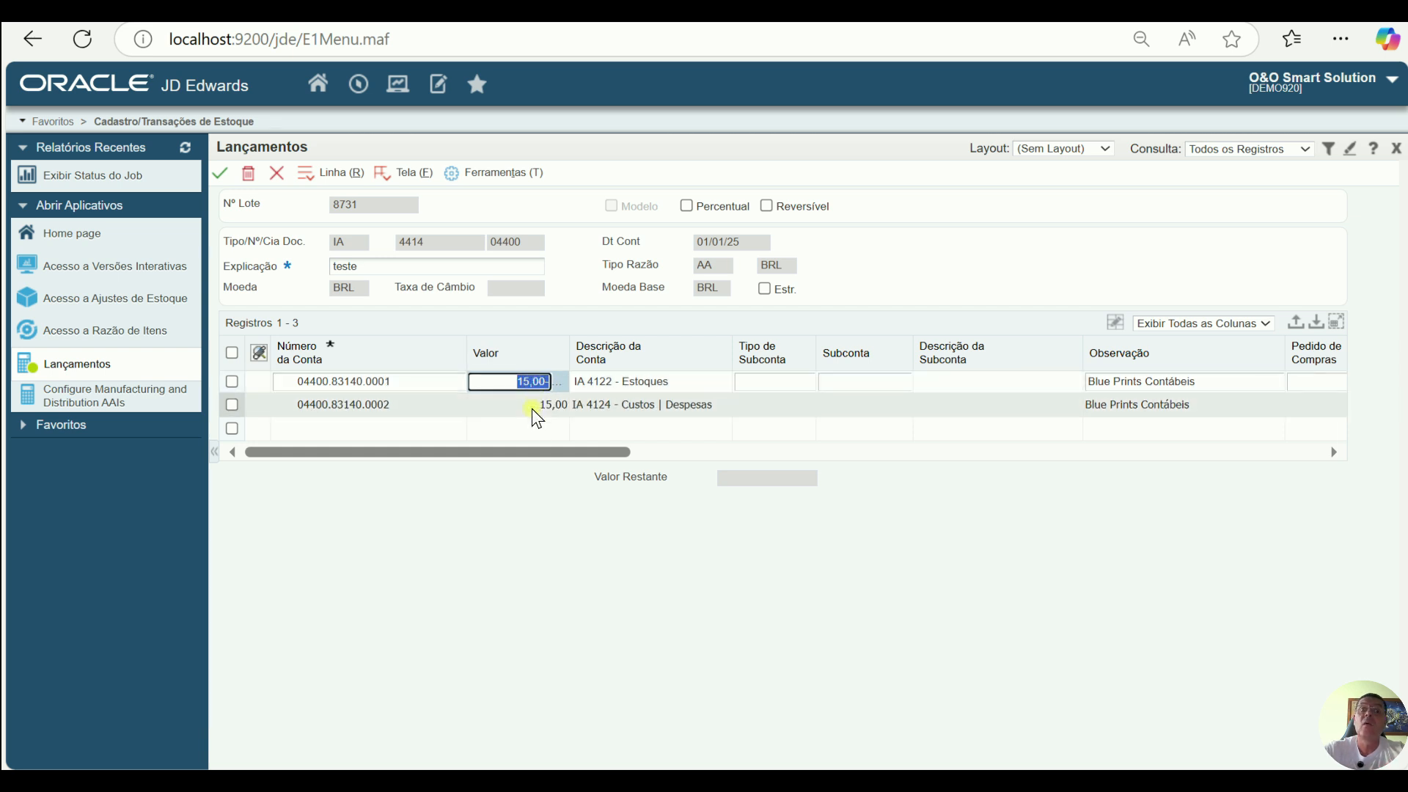
click(540, 402)
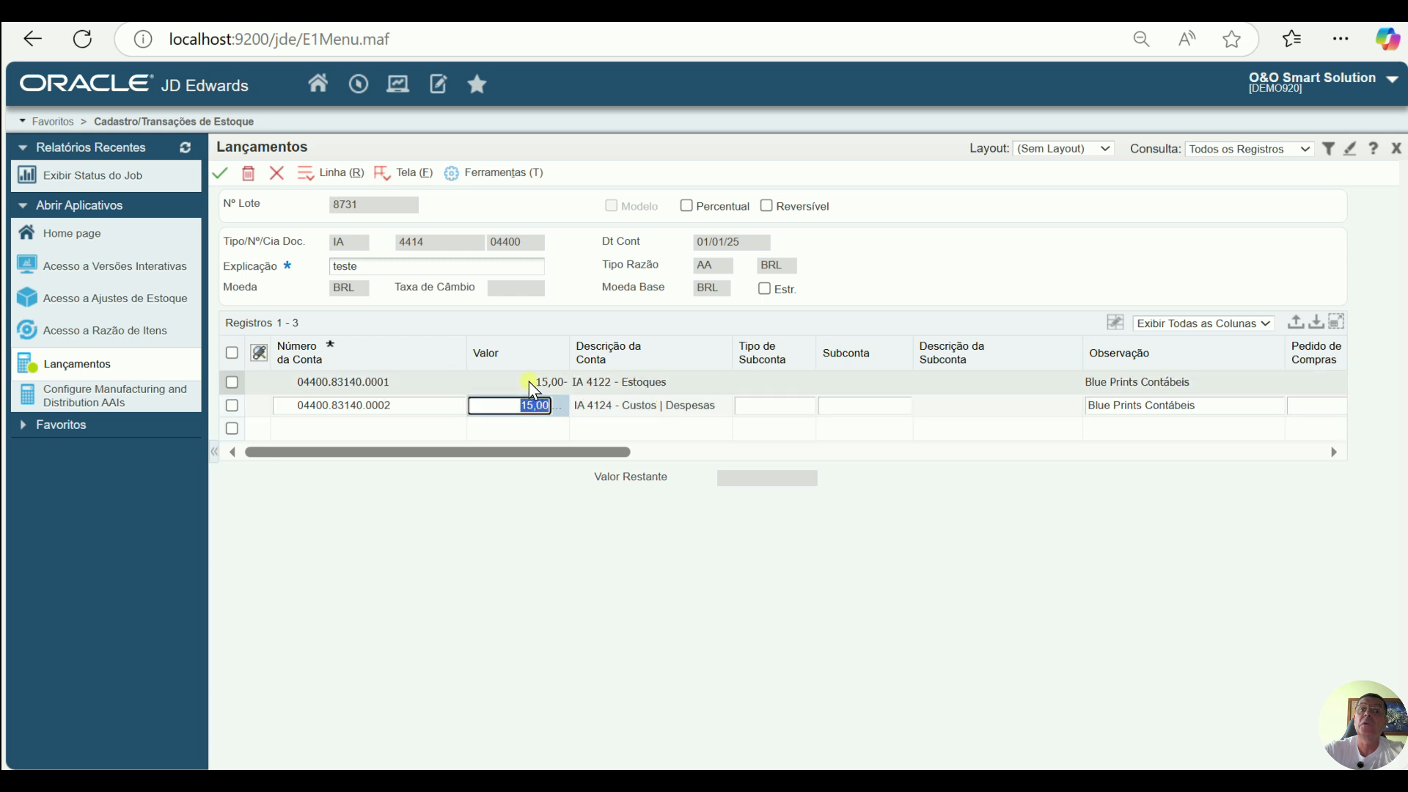
click(529, 380)
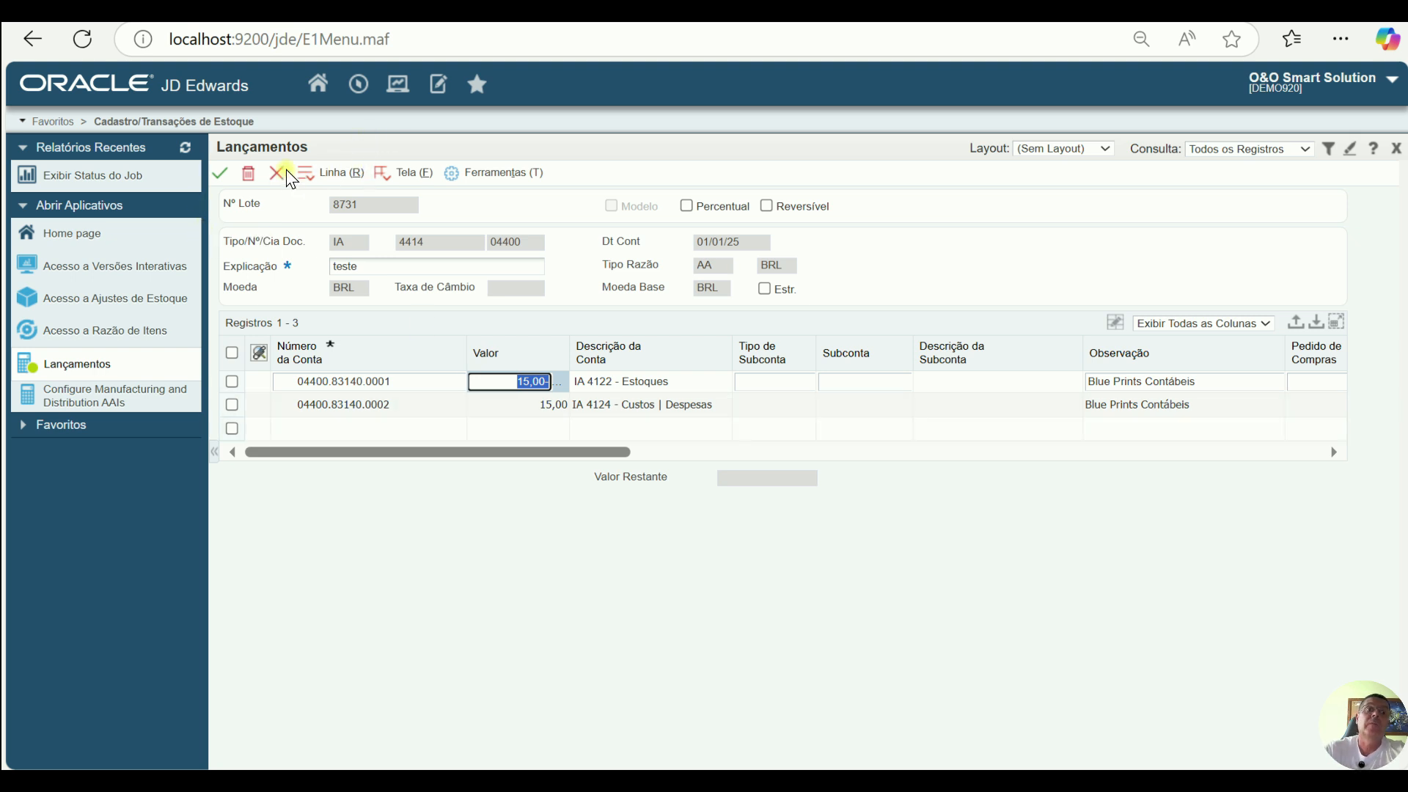
Step: Close Lançamentos, Verificação de Transações and Acesso a Lotes to return to the item ledger
click(279, 175)
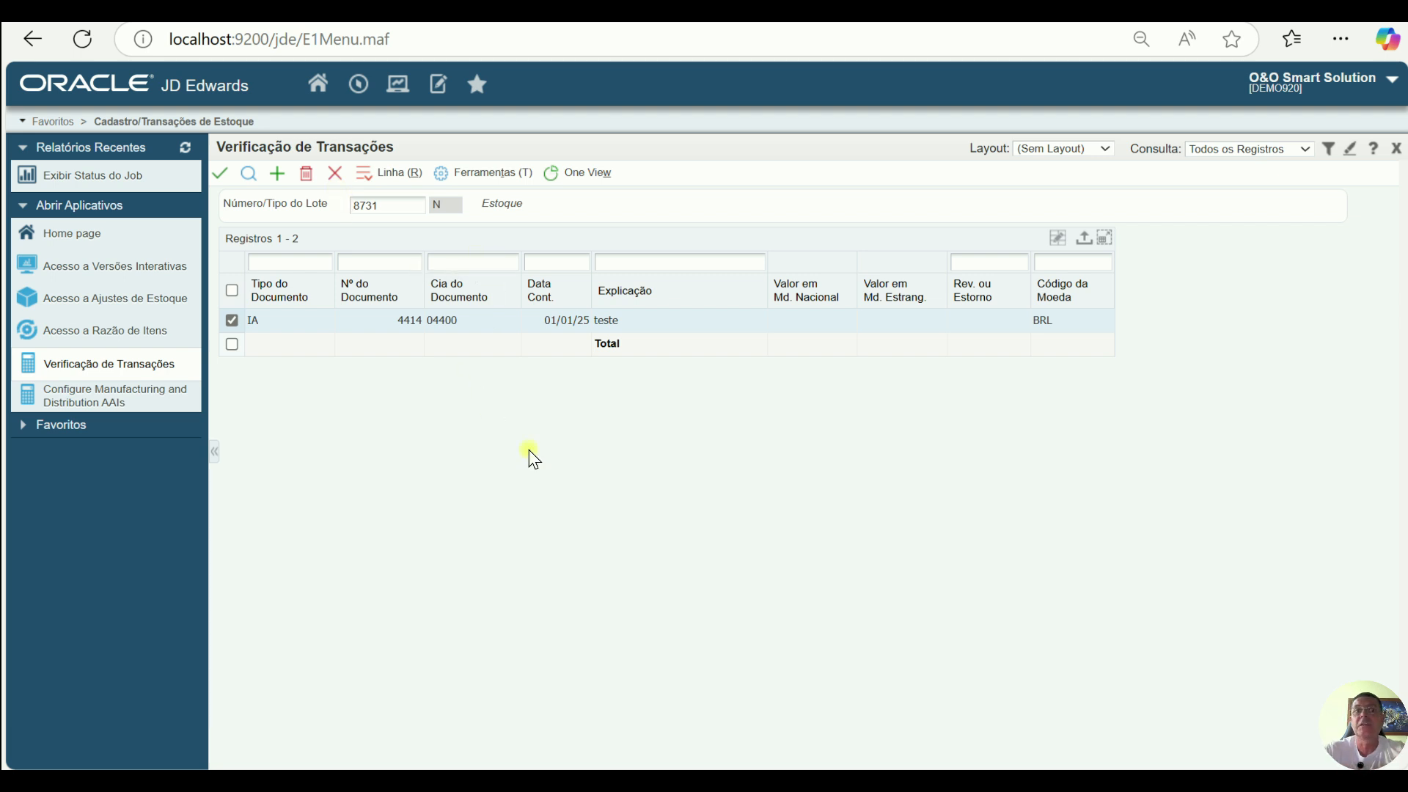
click(336, 174)
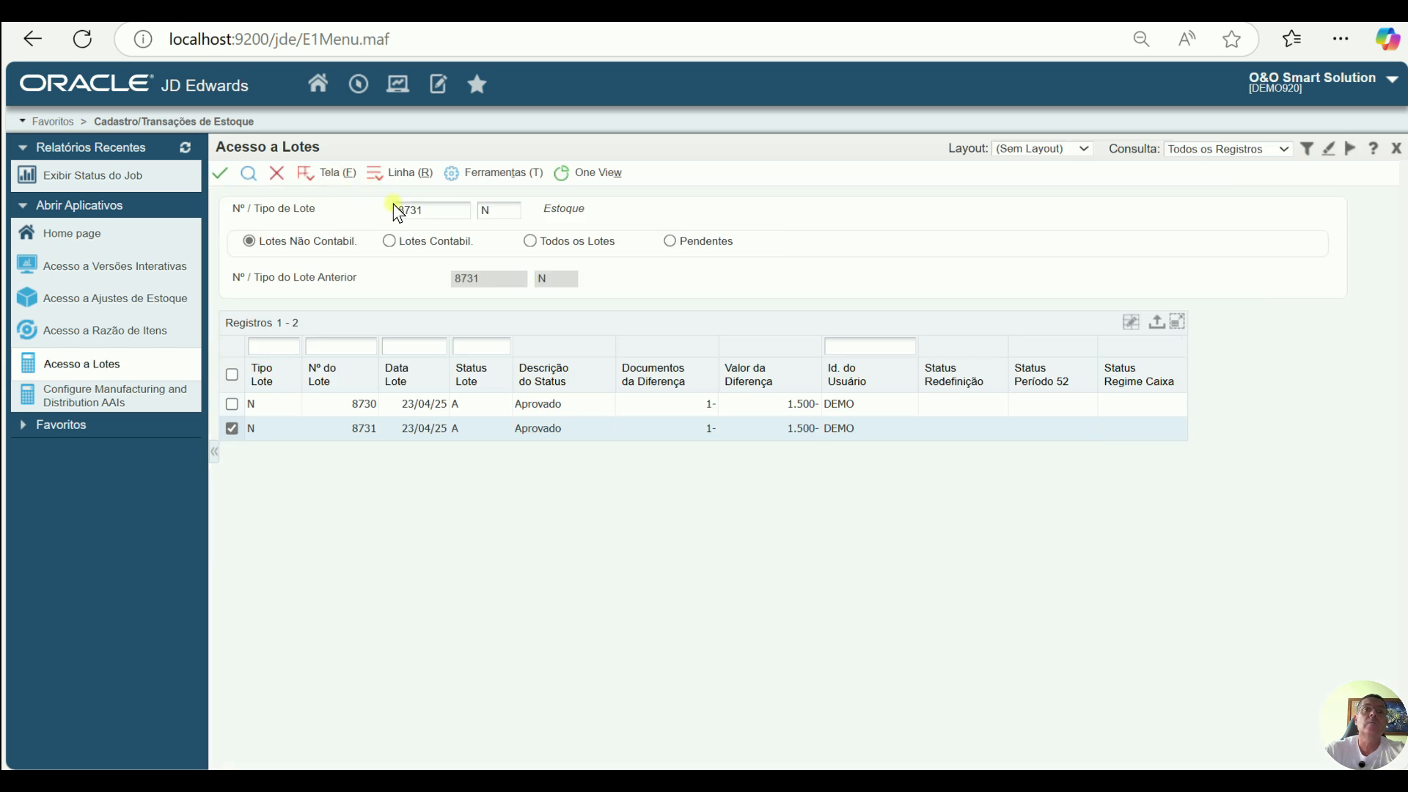
click(275, 173)
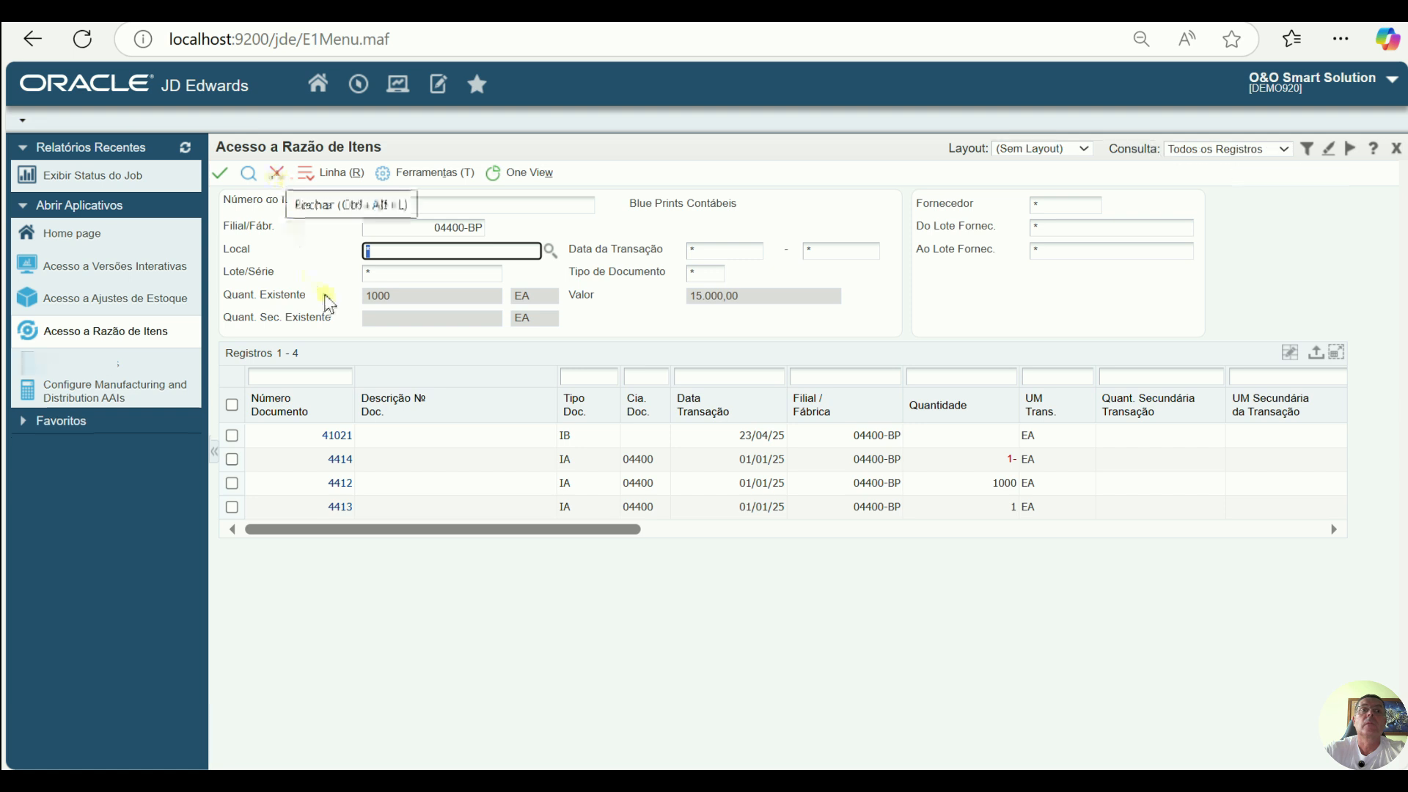
click(362, 86)
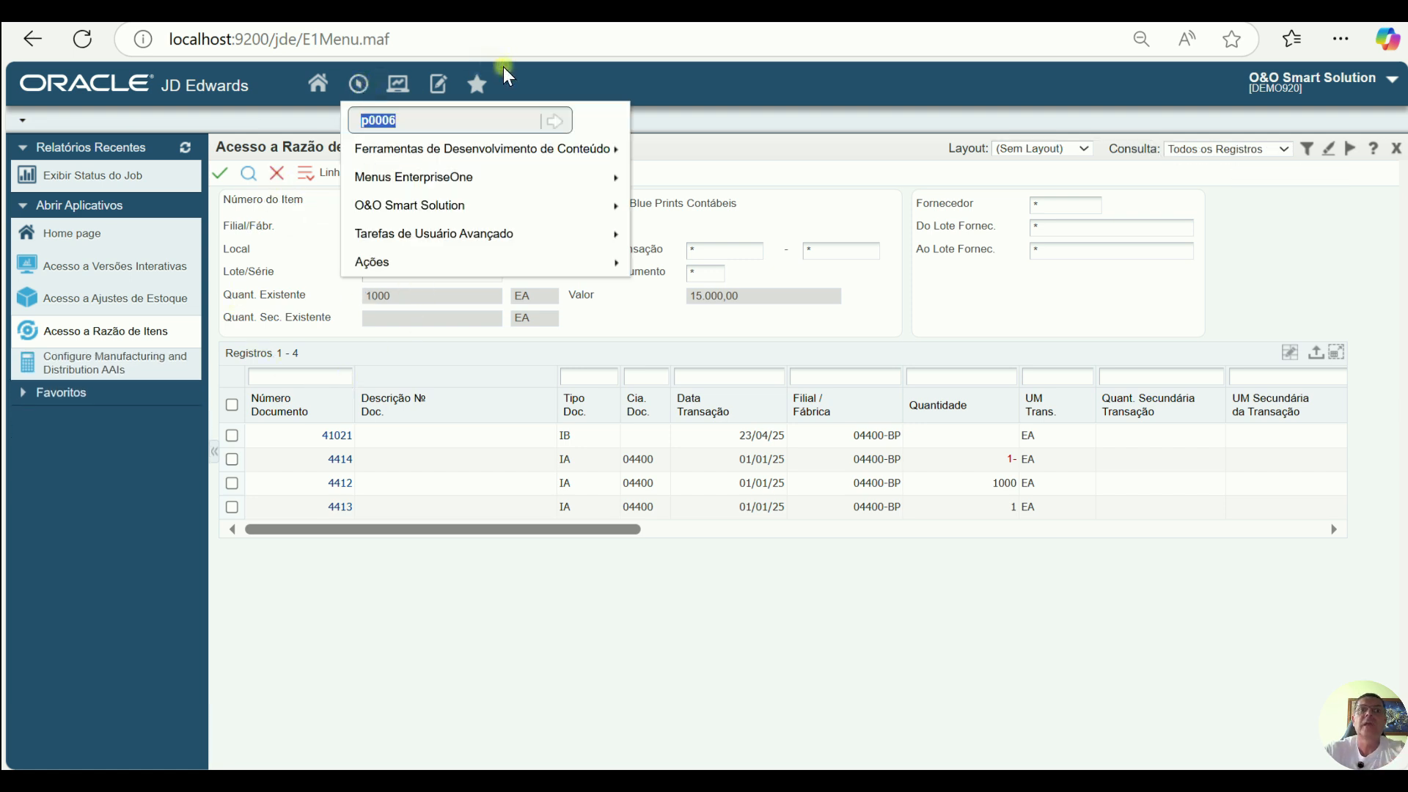
click(474, 87)
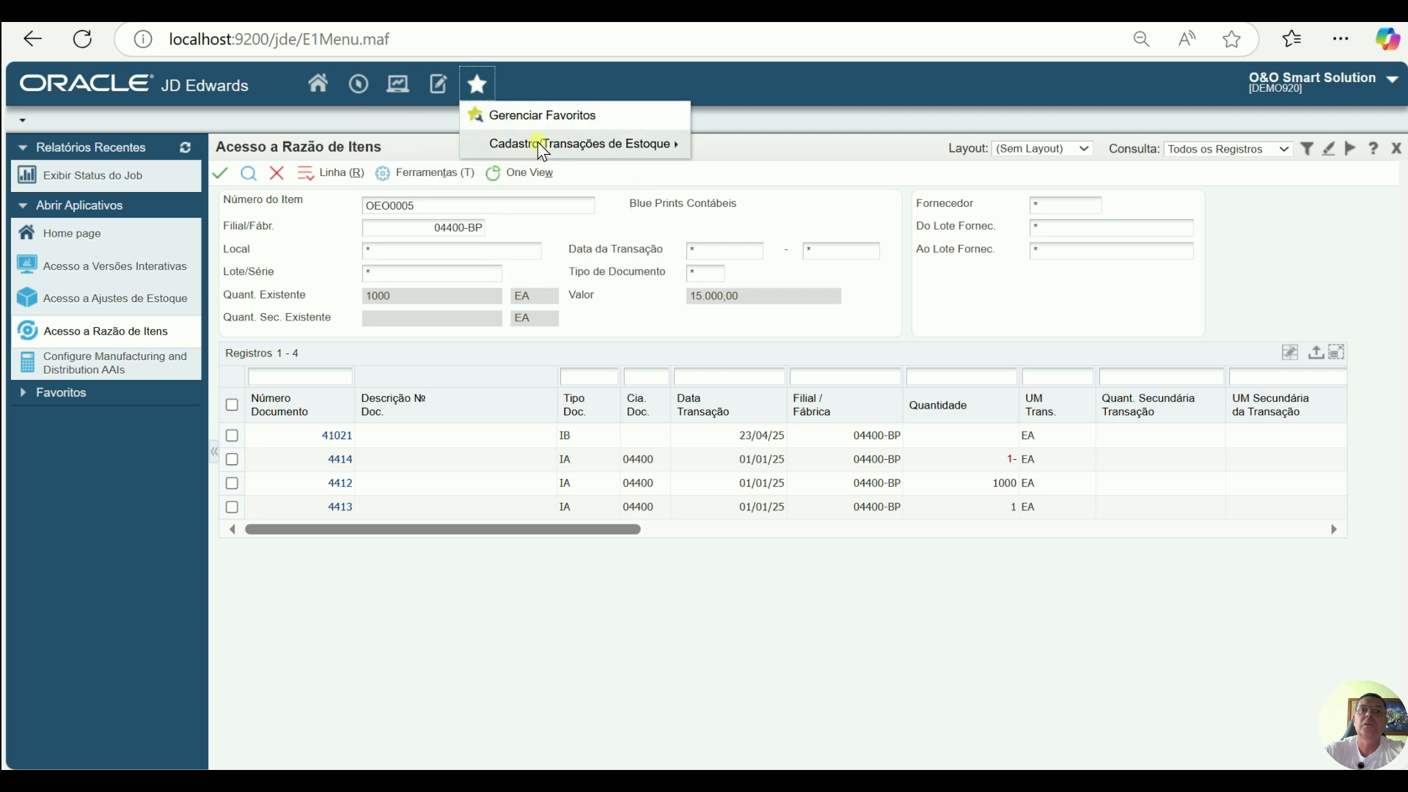
mouse_move(549, 150)
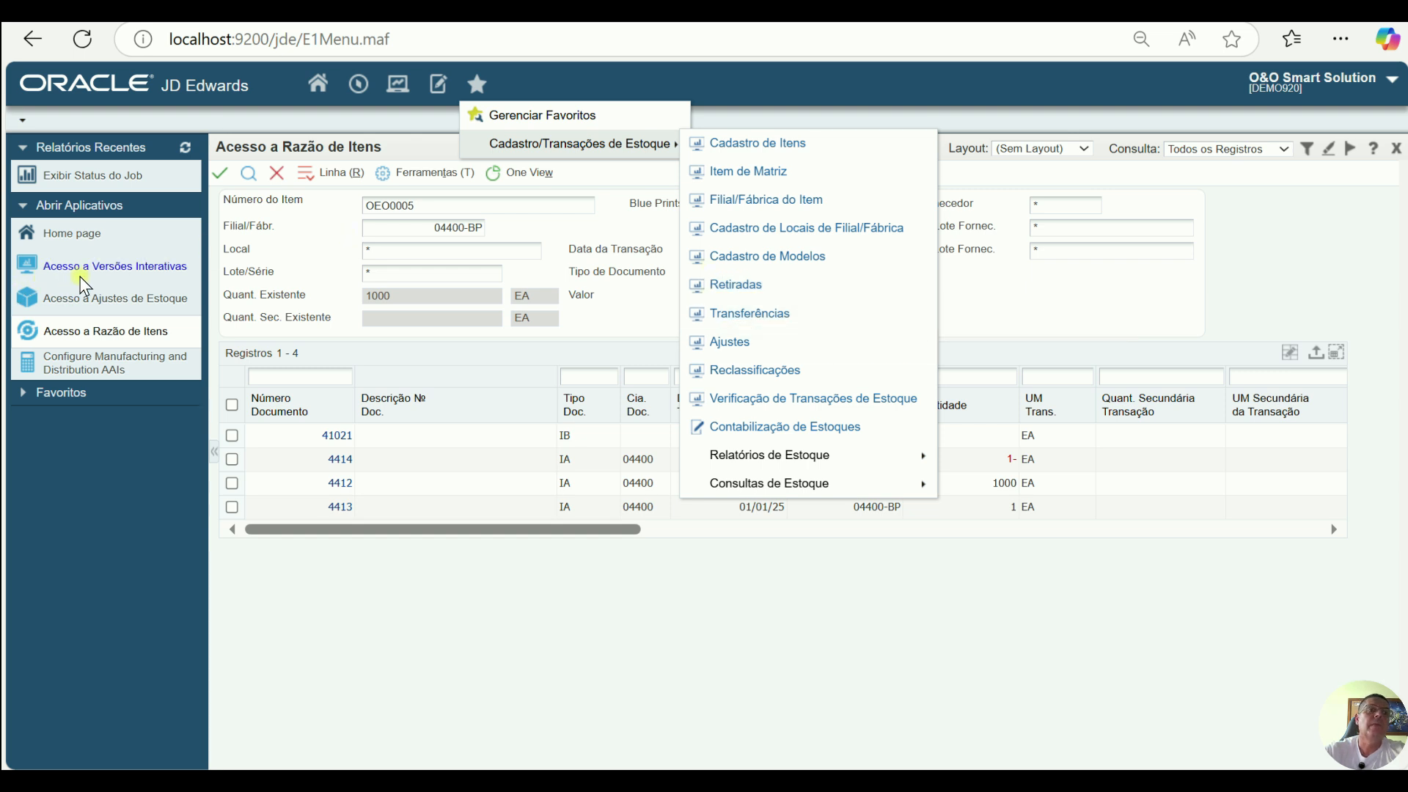
Step: List the interactive versions of application P4112 in Acesso a Versões Interativas
click(114, 268)
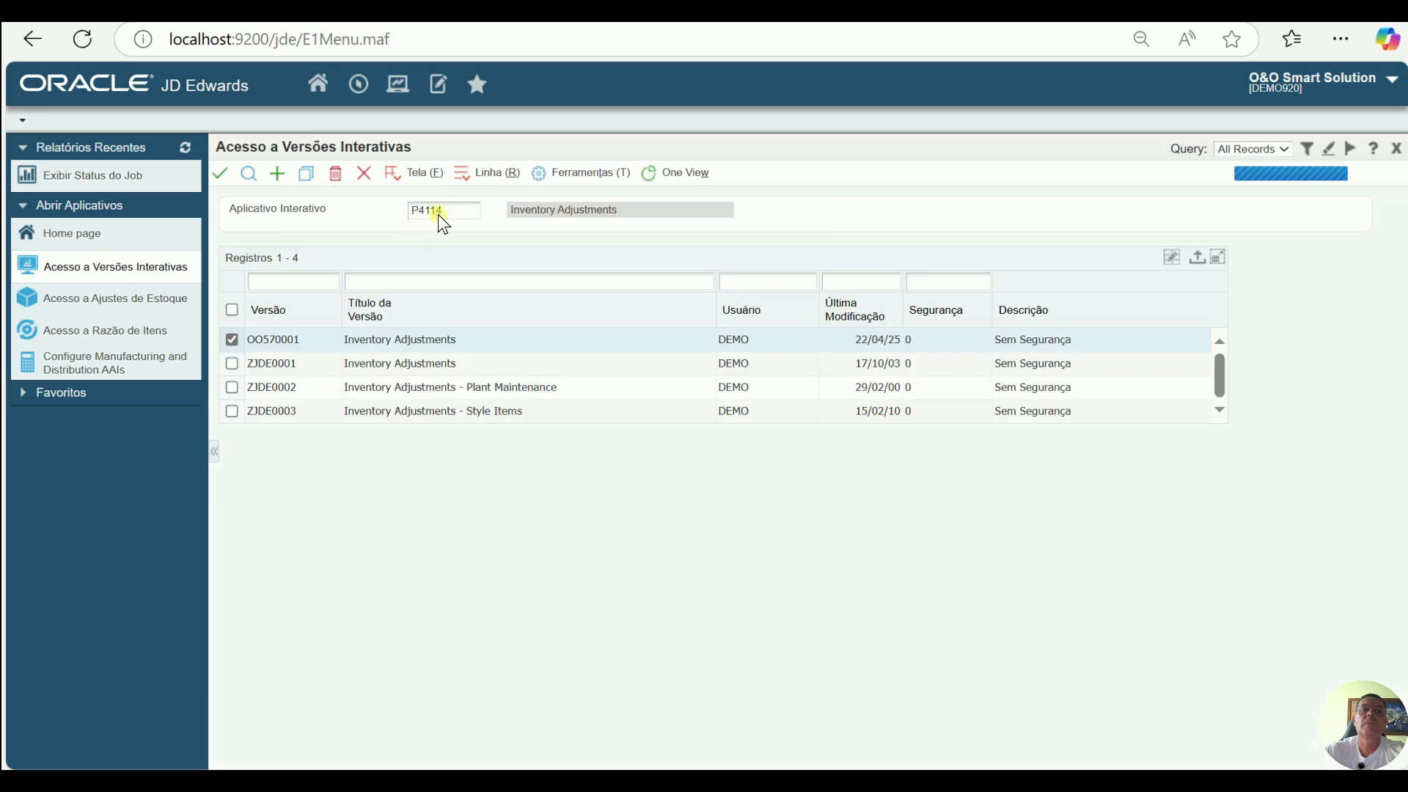
click(460, 210)
text(p4112)
key(Return)
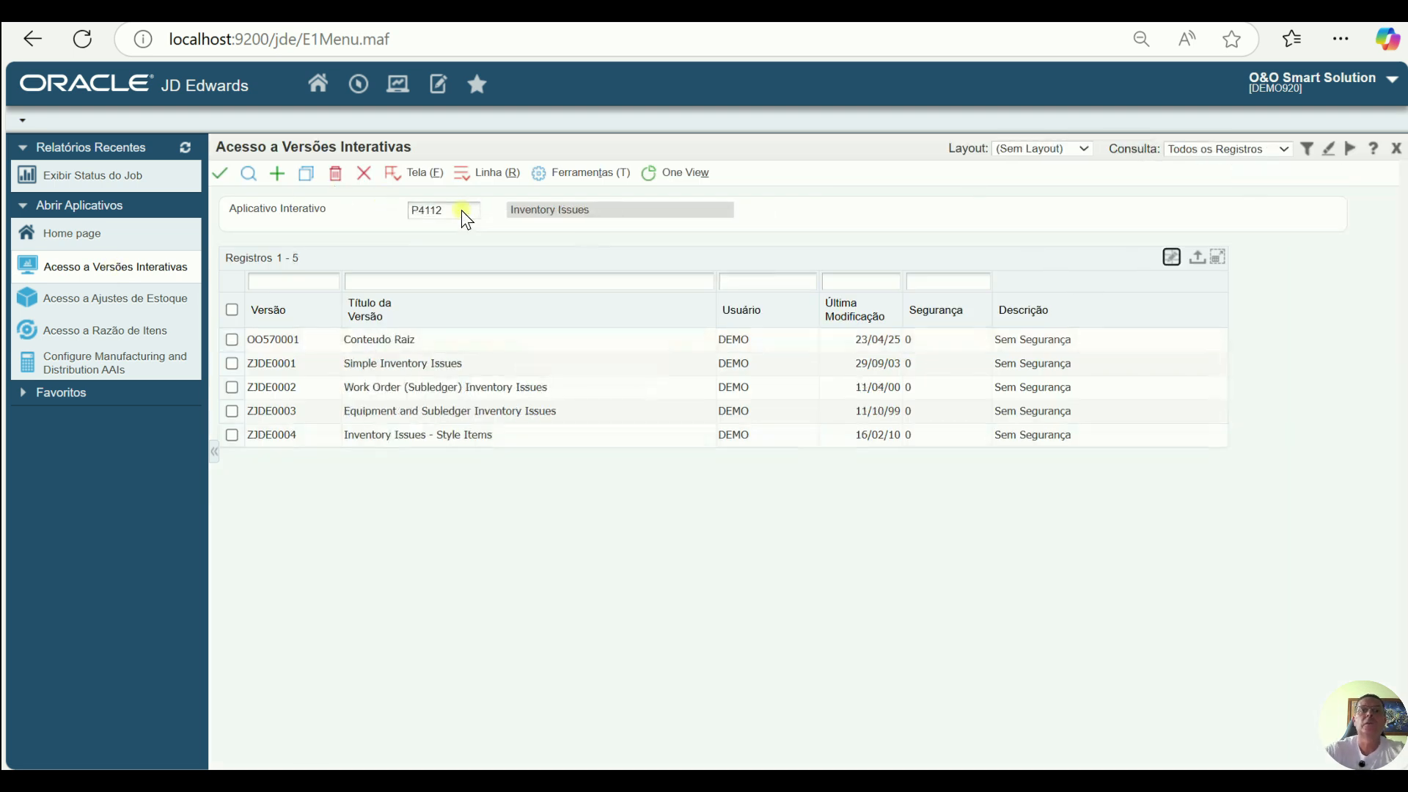
Step: Review the Valores Pred. and Processamento processing options of P4112 version OO570001, leaving them without changes
click(233, 340)
click(490, 173)
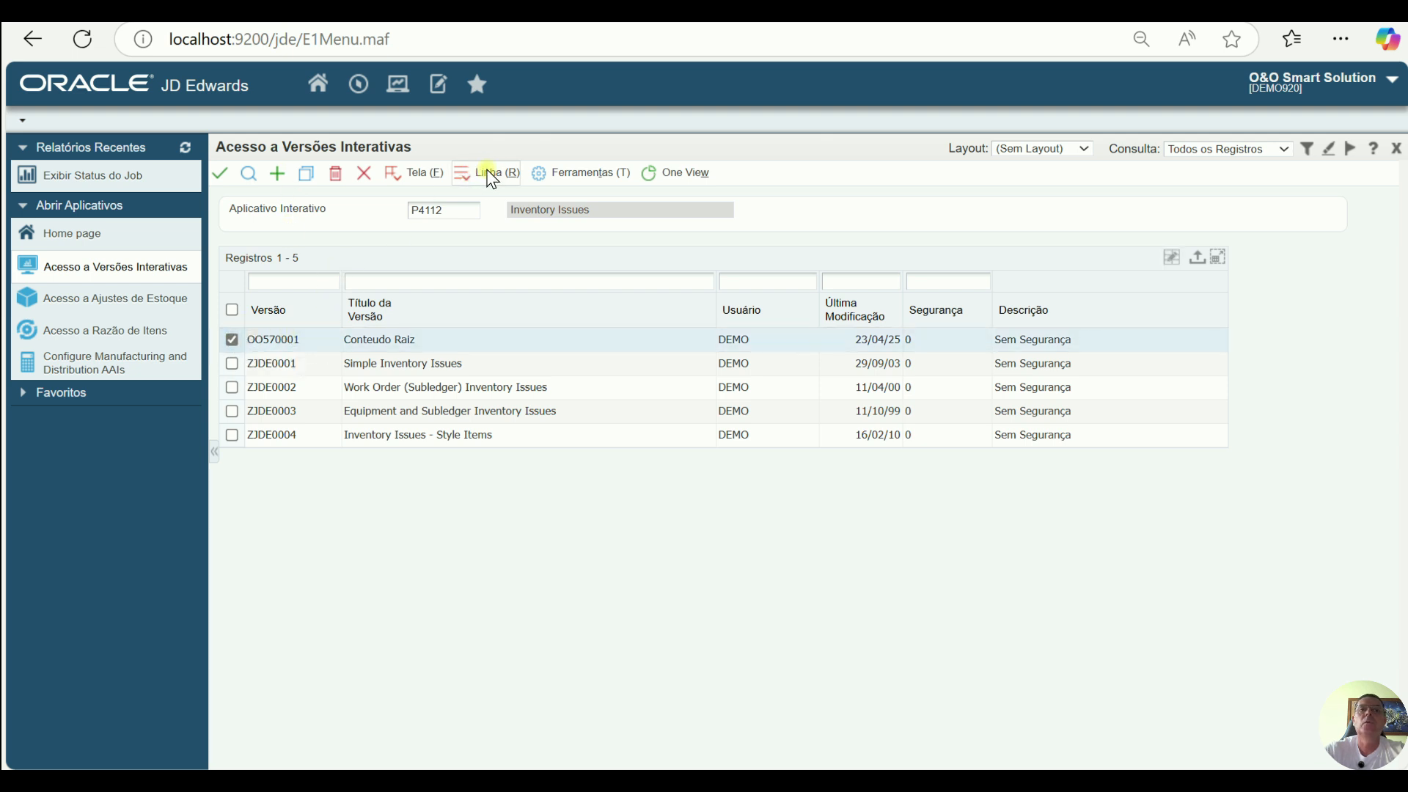
click(535, 270)
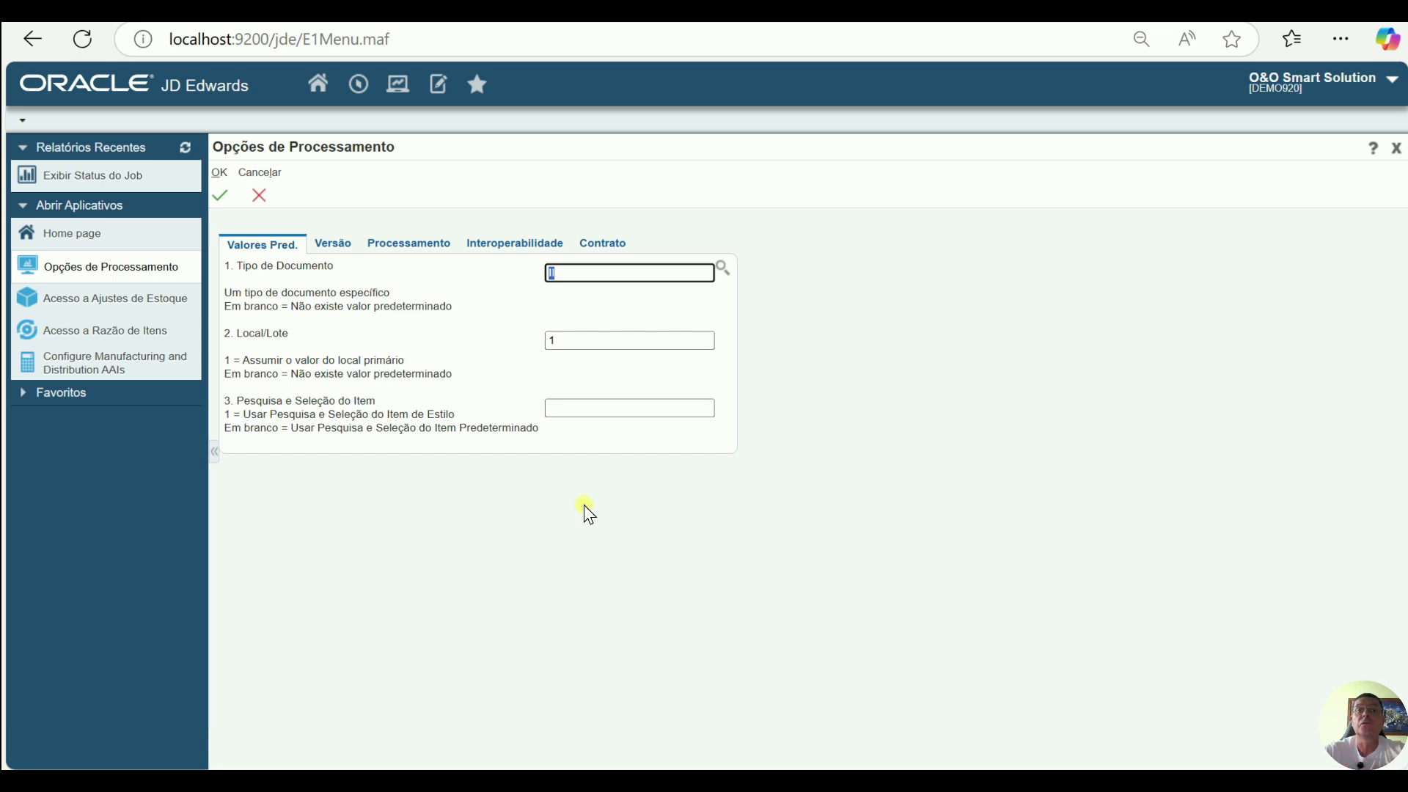
click(604, 291)
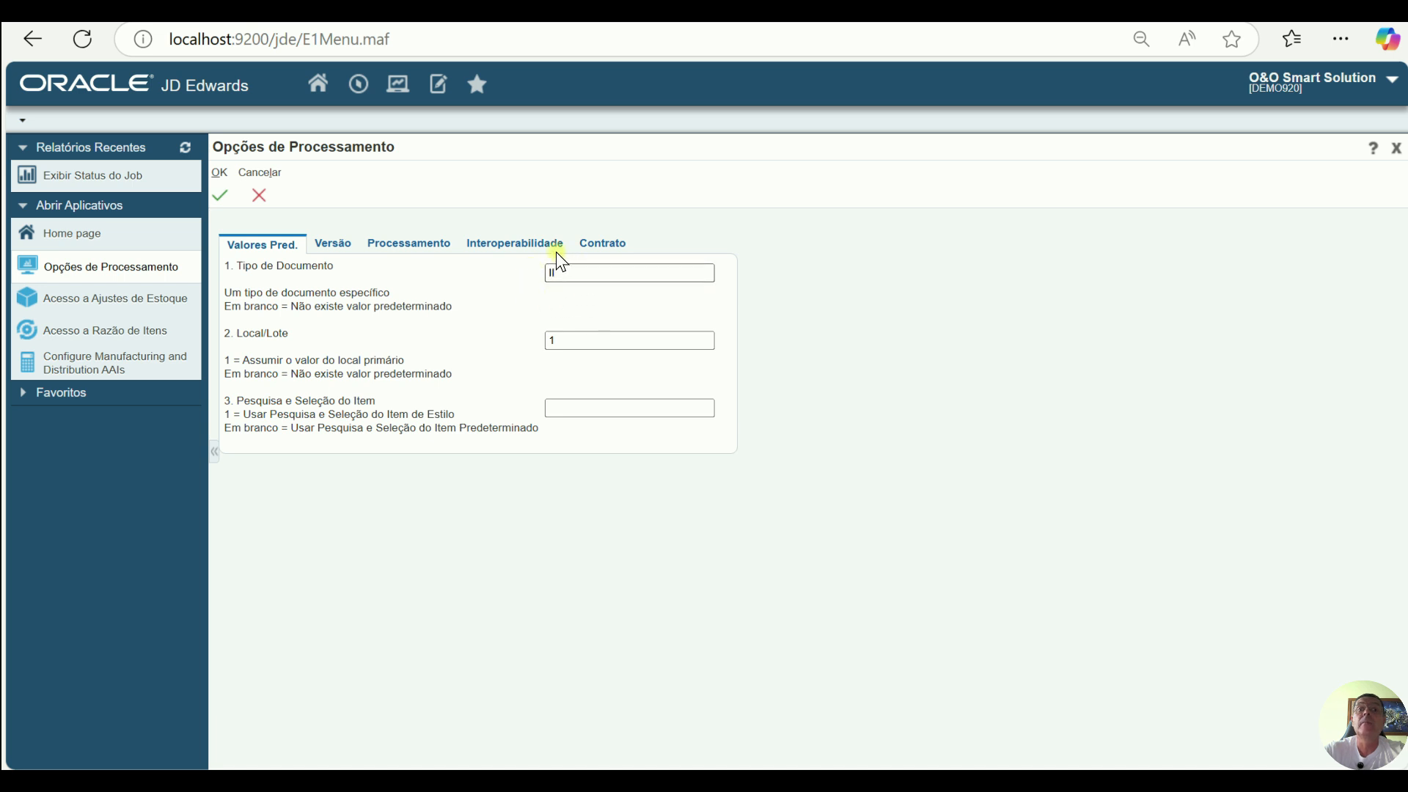
click(409, 243)
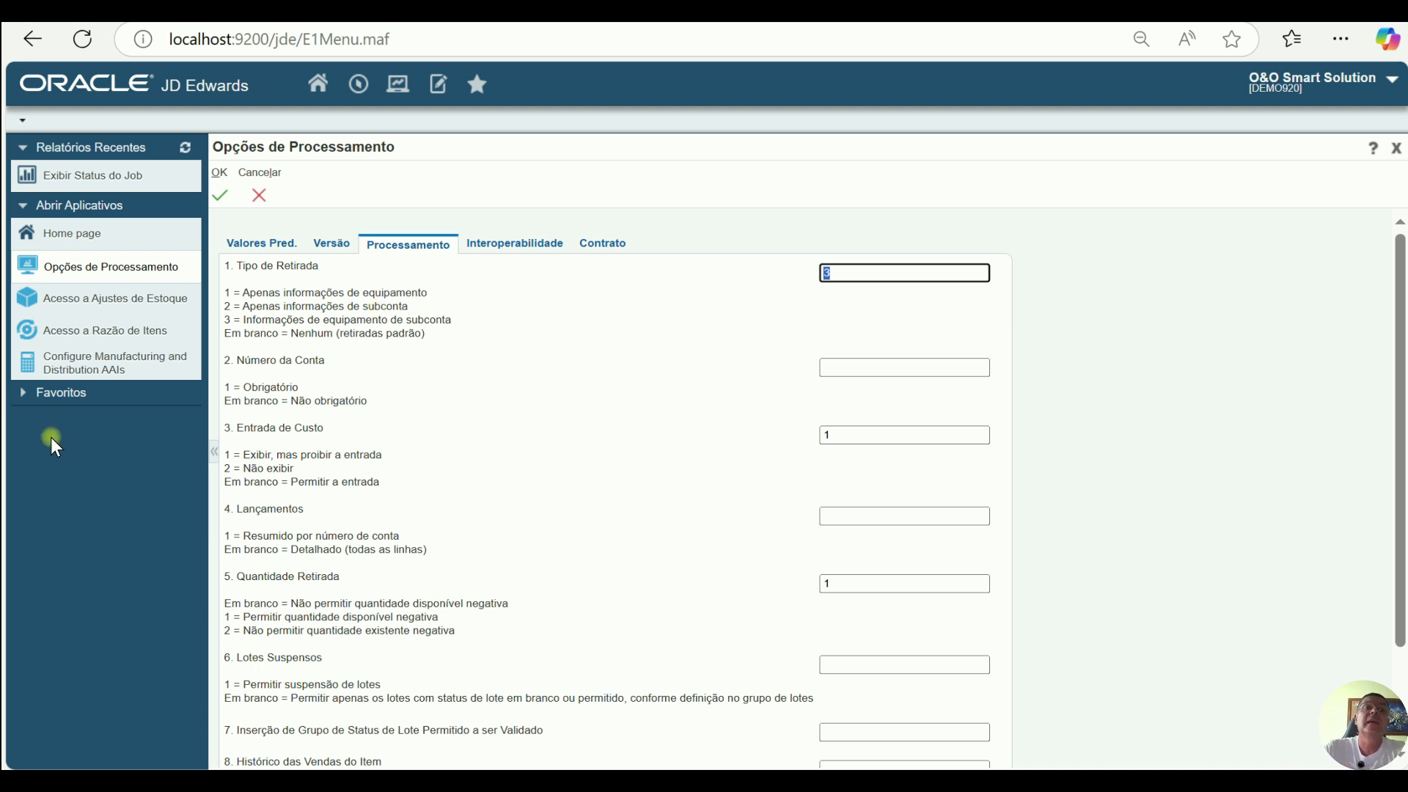
click(262, 199)
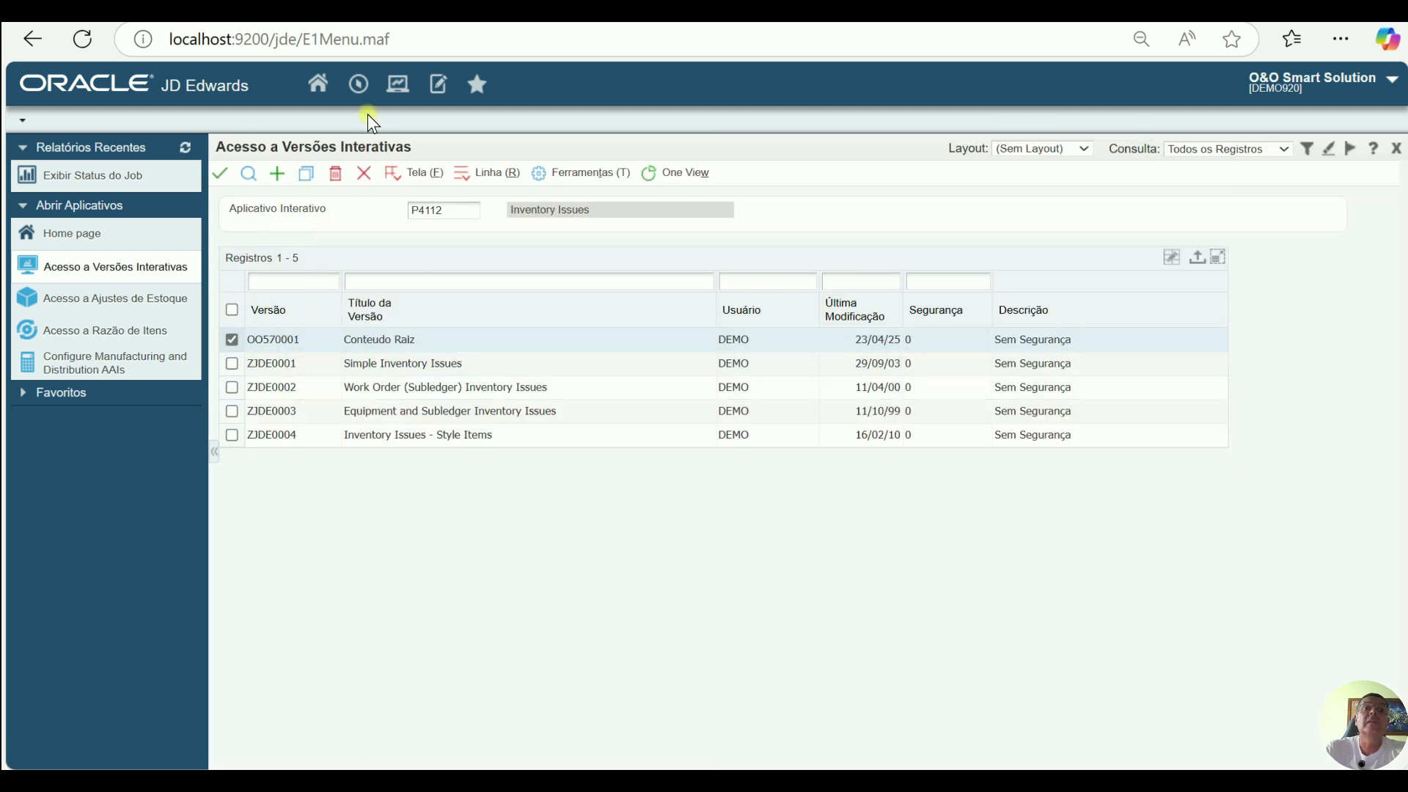
Step: Launch application P4112 with version OO570001 and start a new inventory issue
click(363, 85)
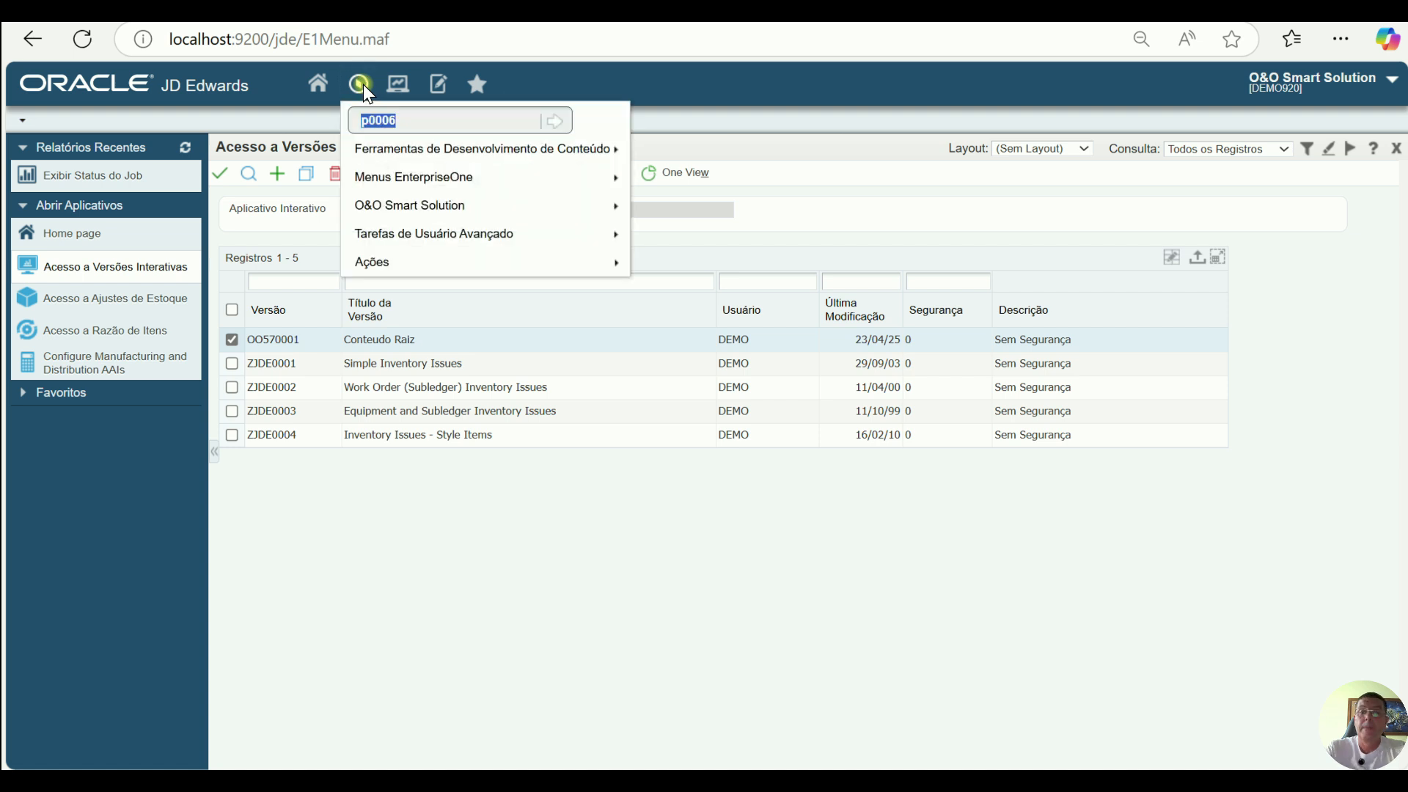
text(p4112 OO57)
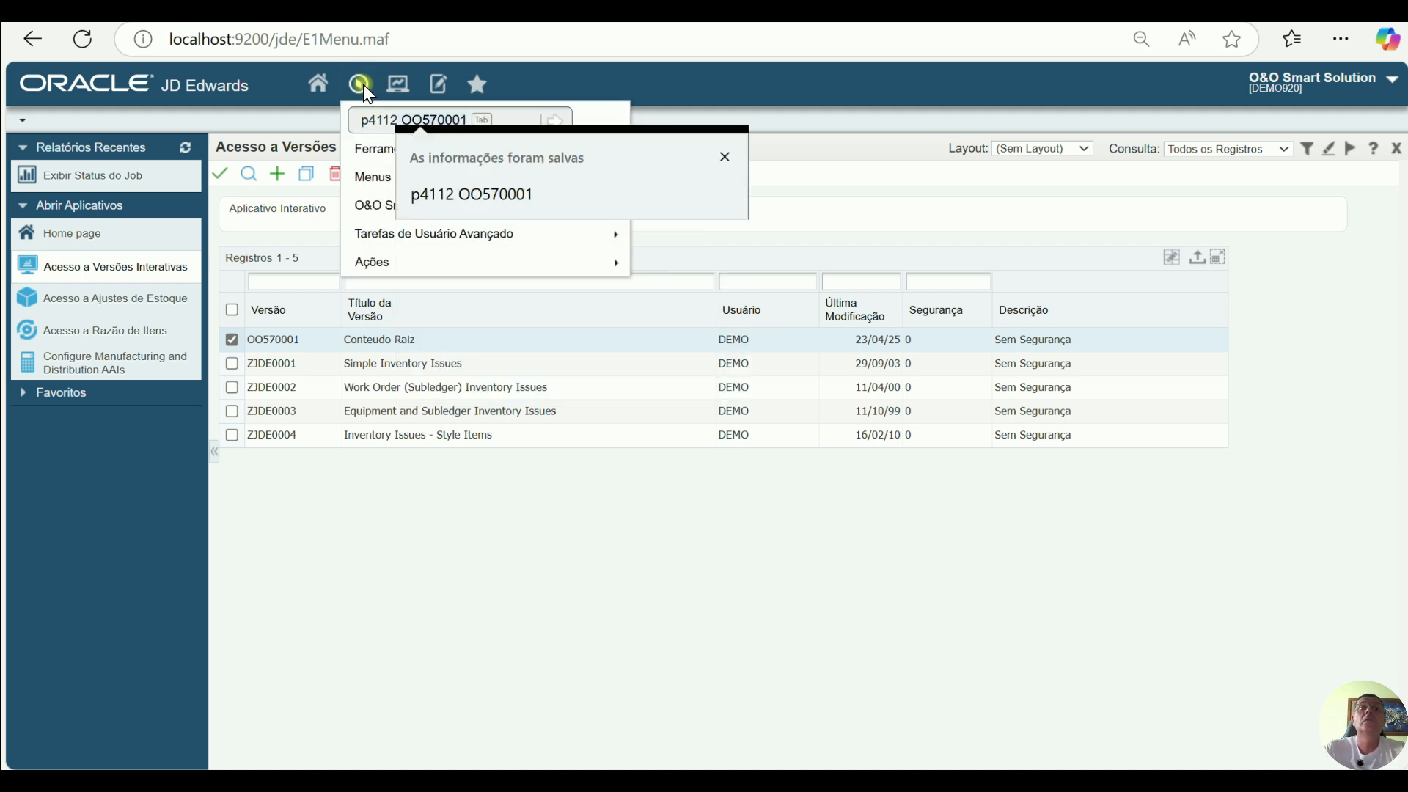
click(477, 192)
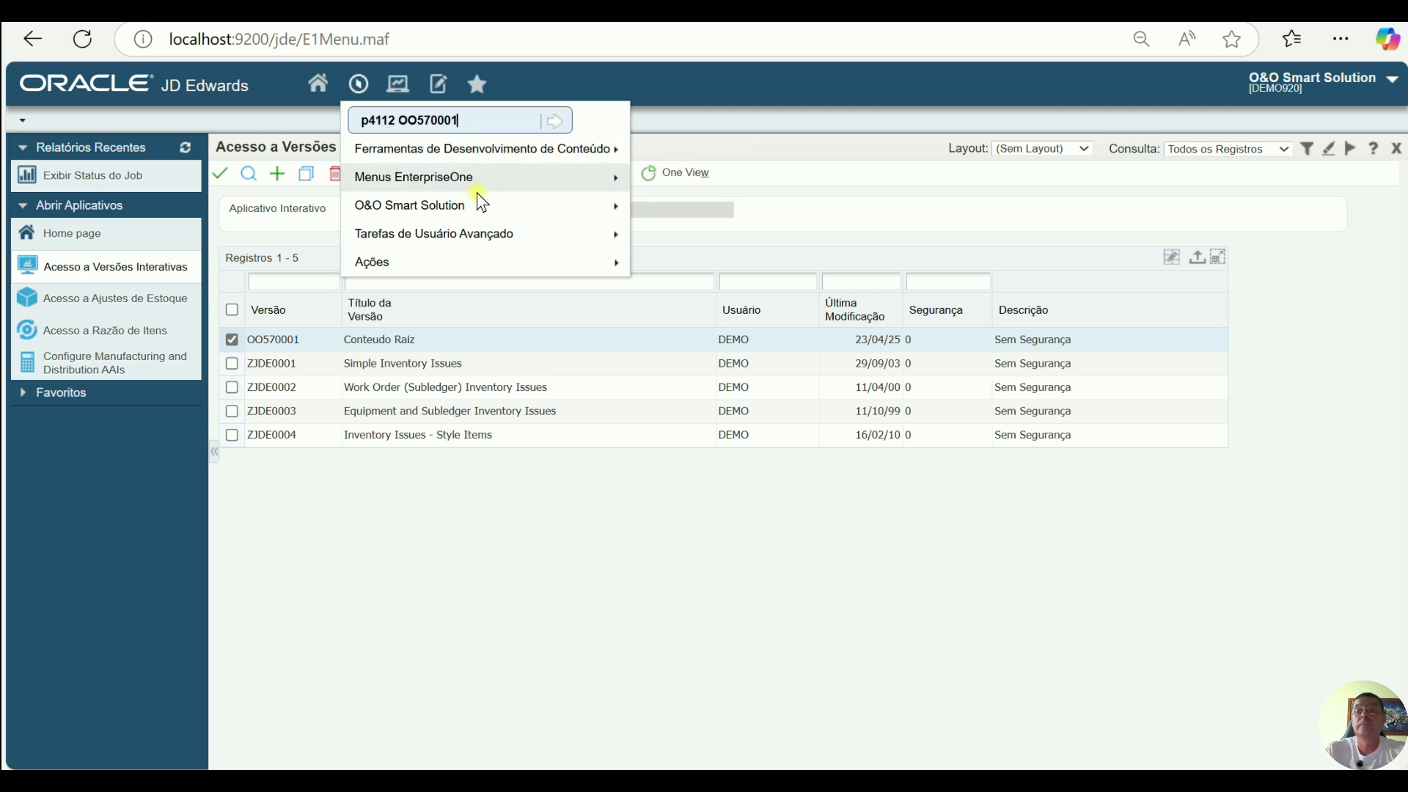
key(Return)
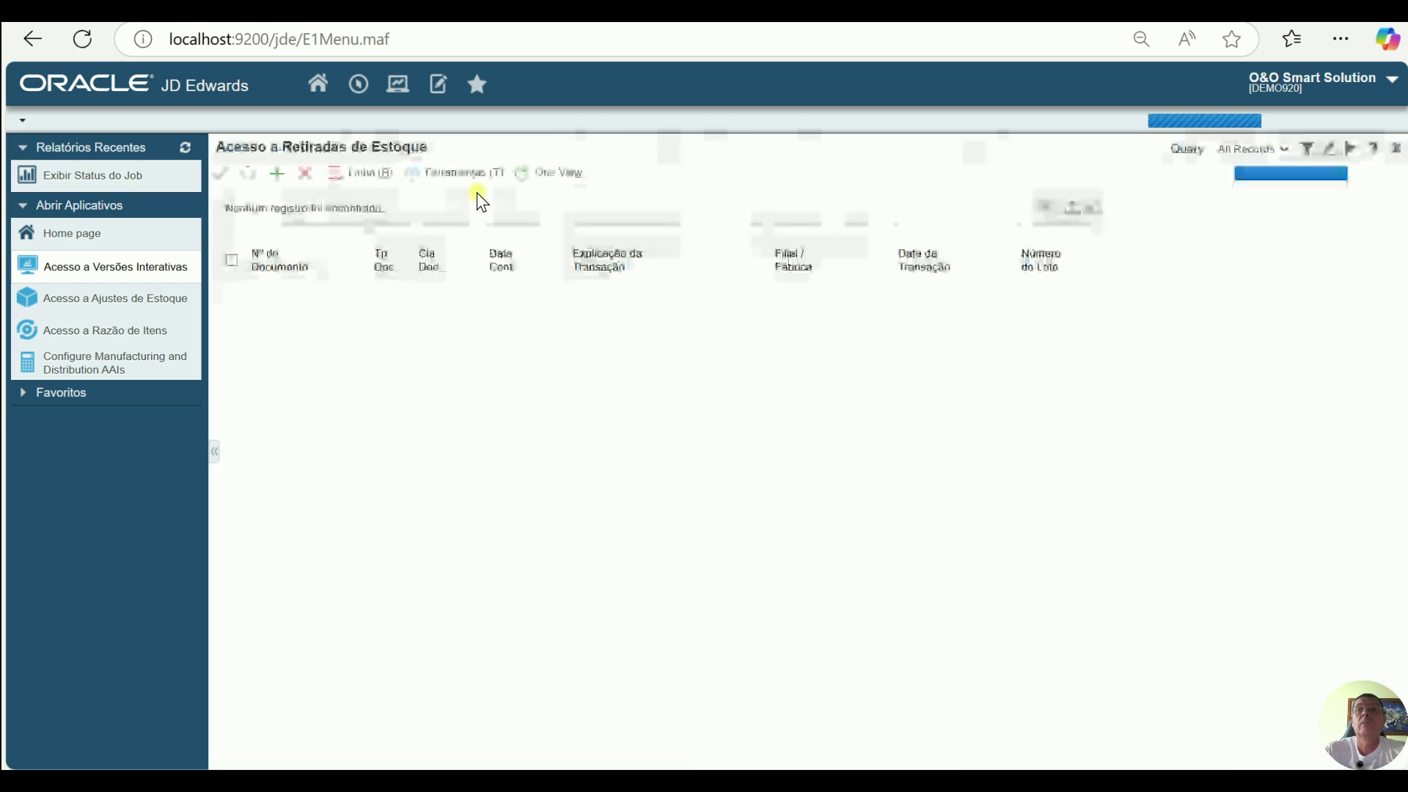
click(276, 175)
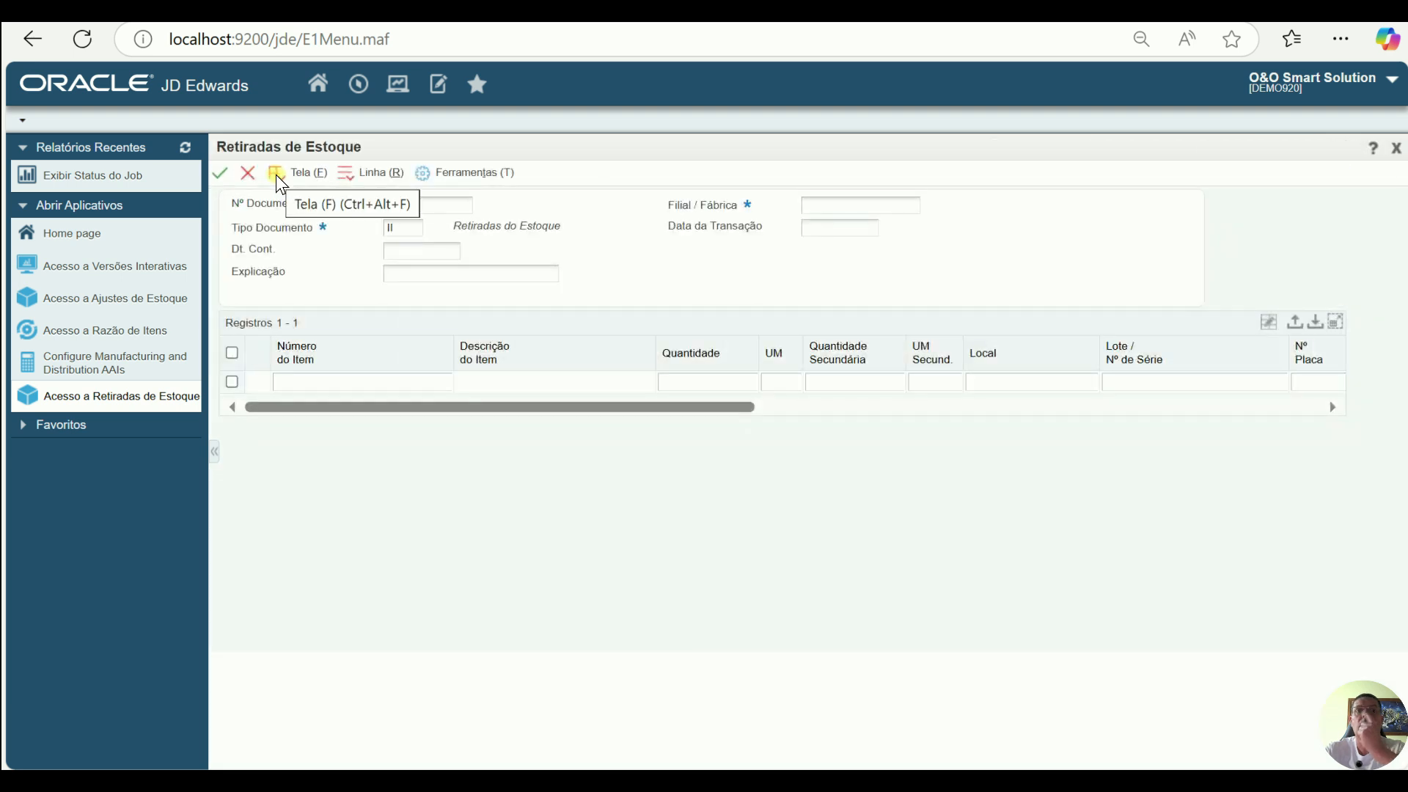
Step: Fill in the issue header with Dt. Cont. 01/01/25, Explicação "Retiradas do Estoque", Filial/Fábrica 04400-BP and Data da Transação 01/01/25
click(413, 251)
text(010125)
key(Tab)
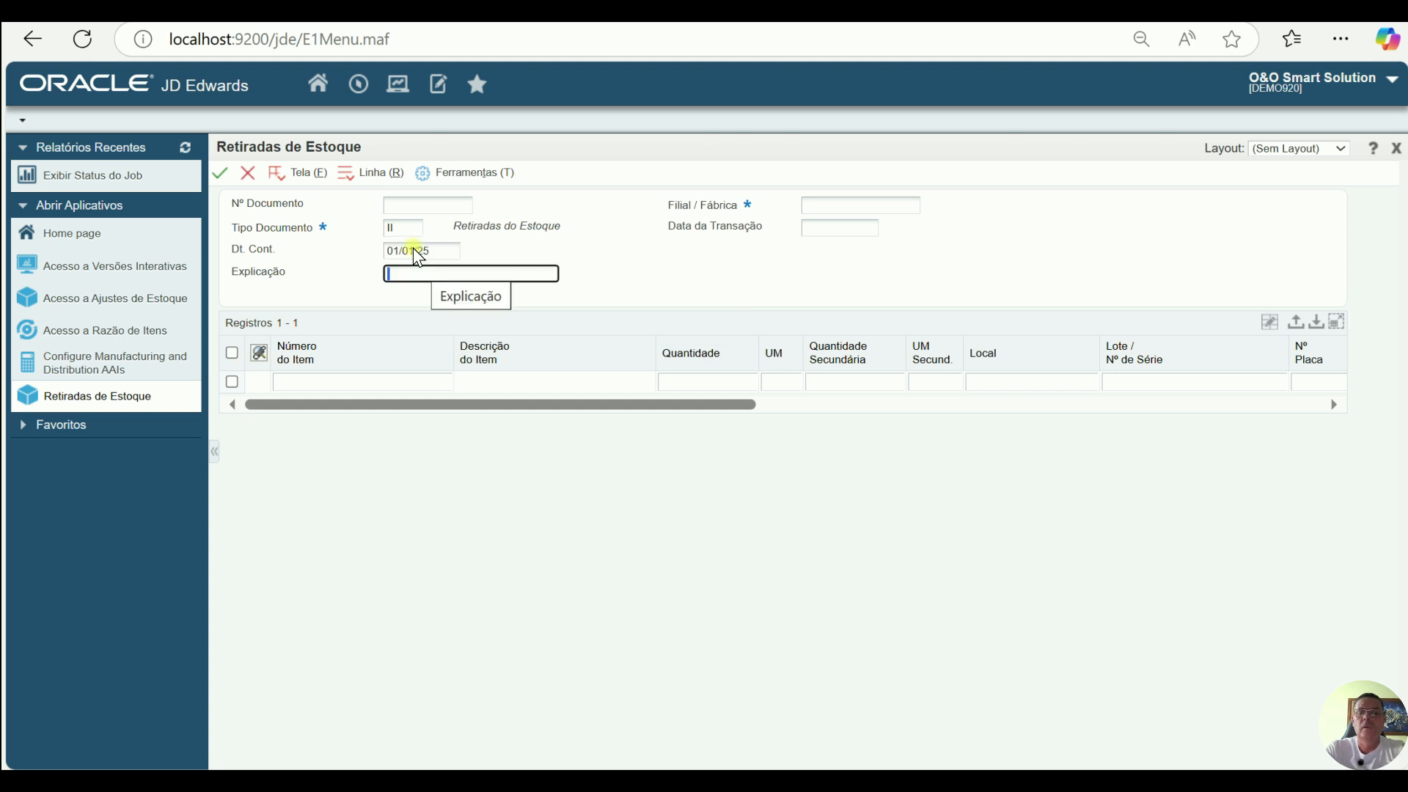
text(retiradas do Estoque)
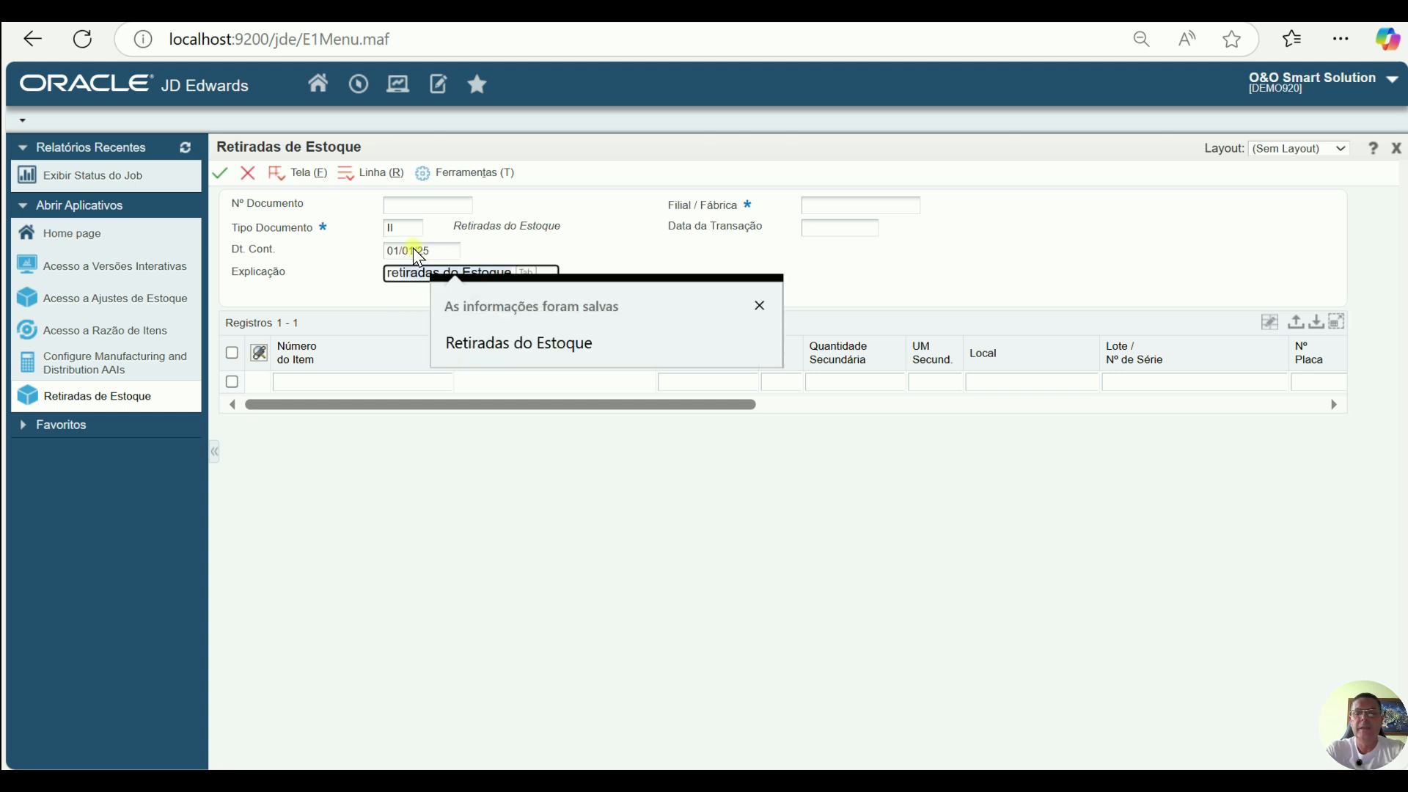
key(Tab)
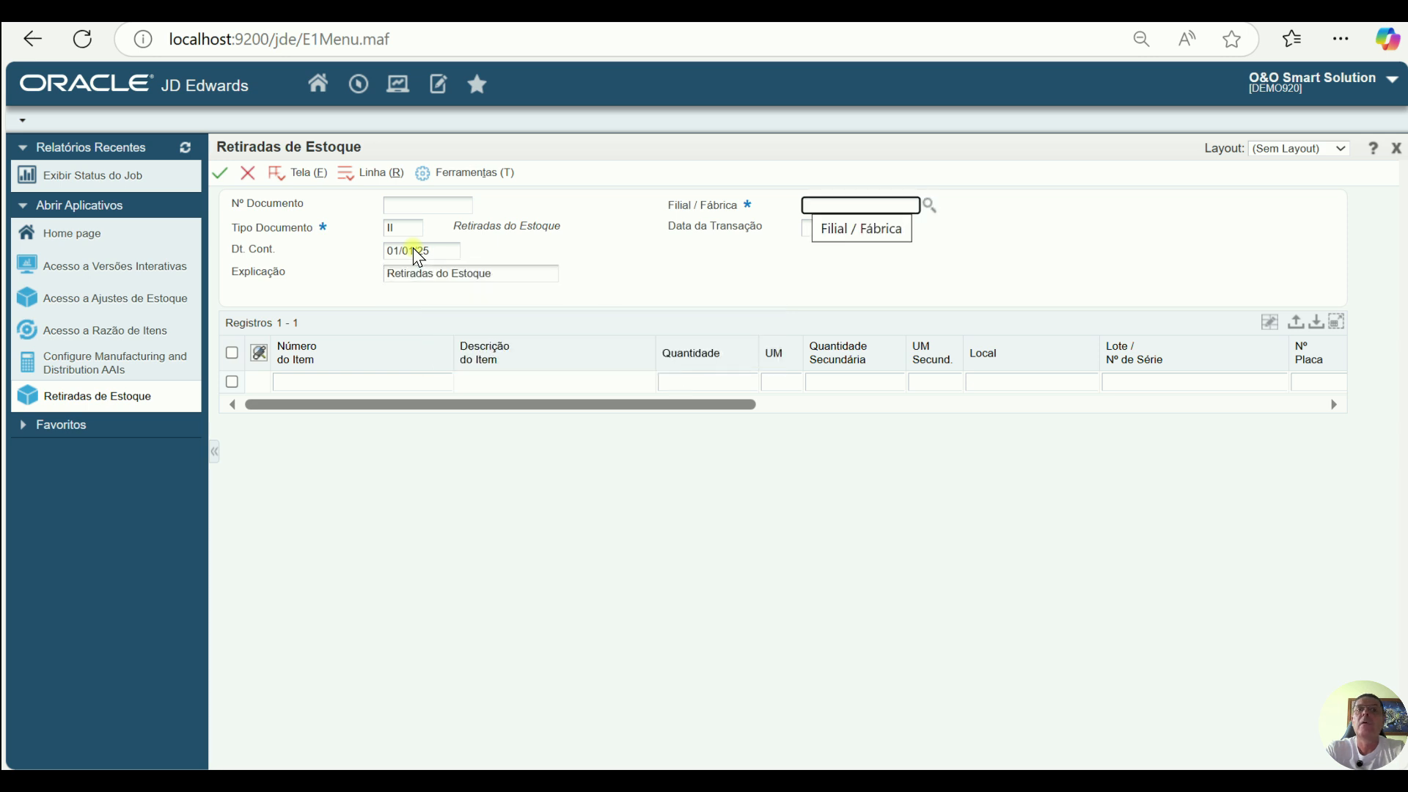
text(0440)
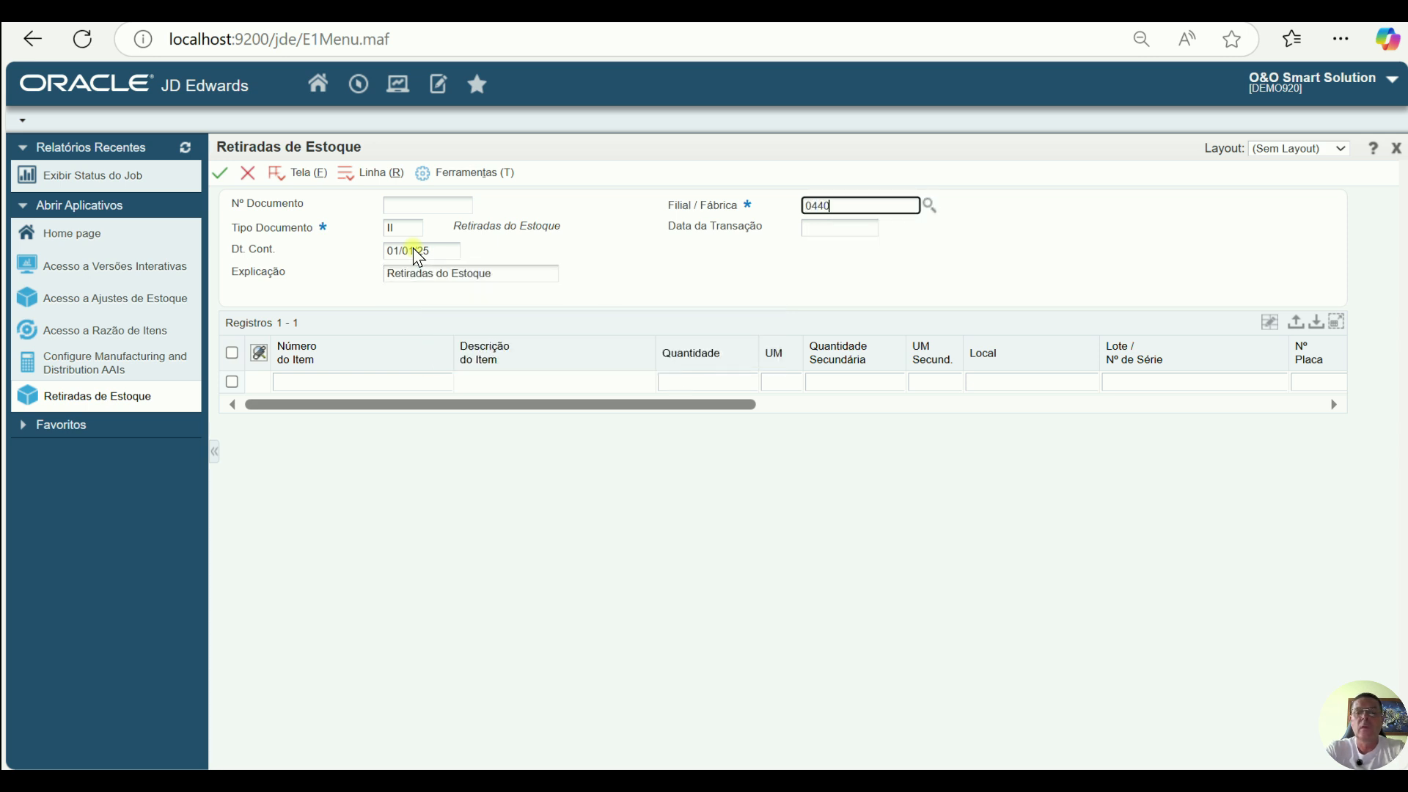
text(0)
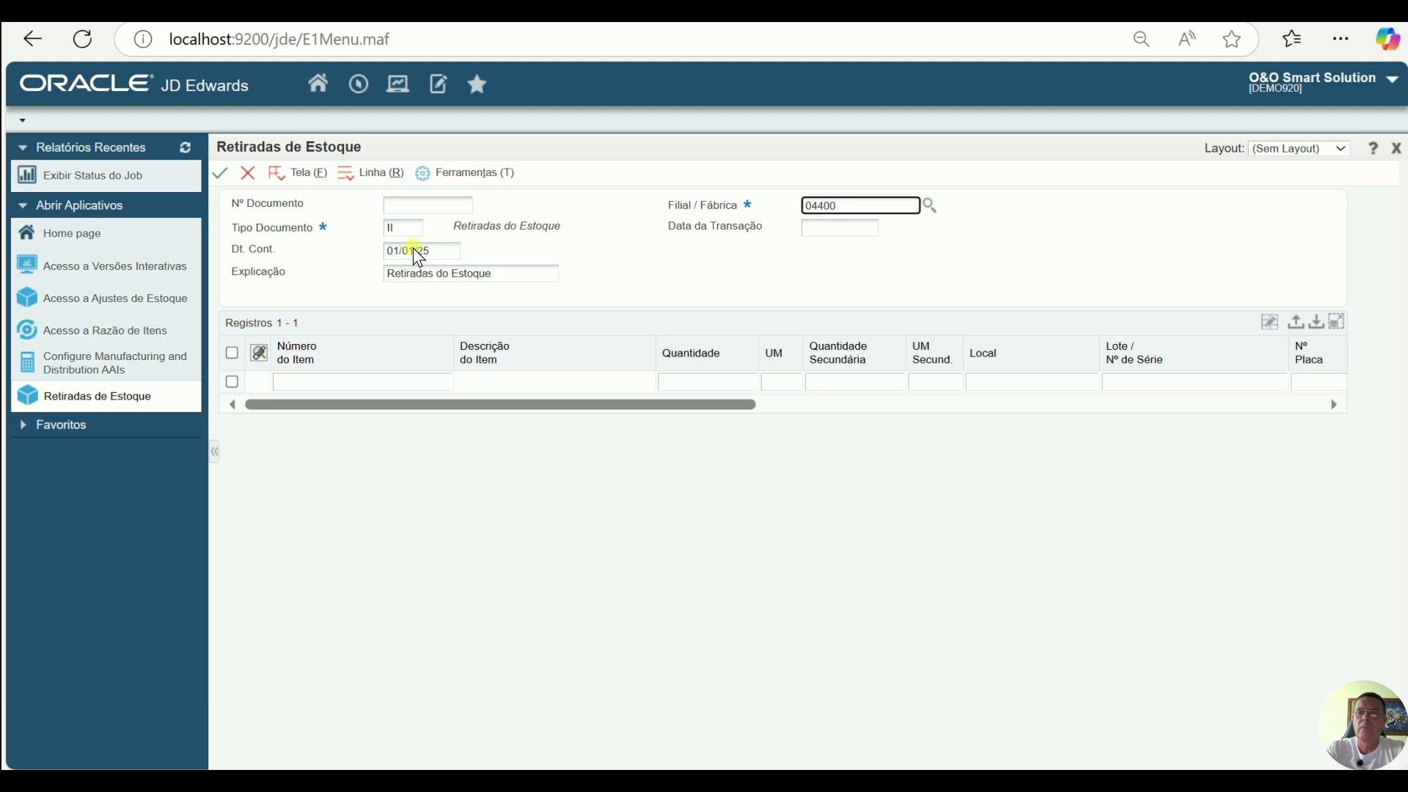
text(-BP)
key(Tab)
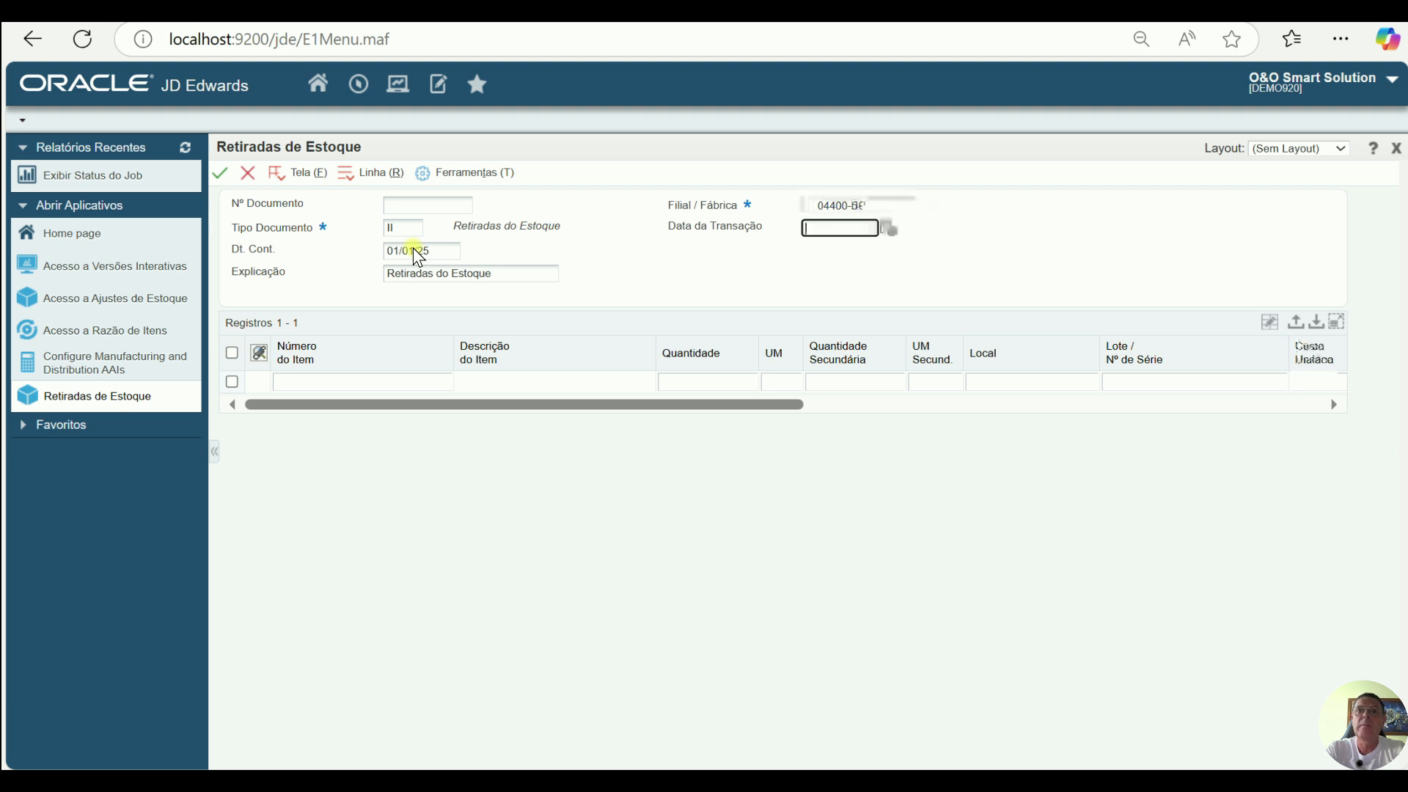
text(01/01/250125)
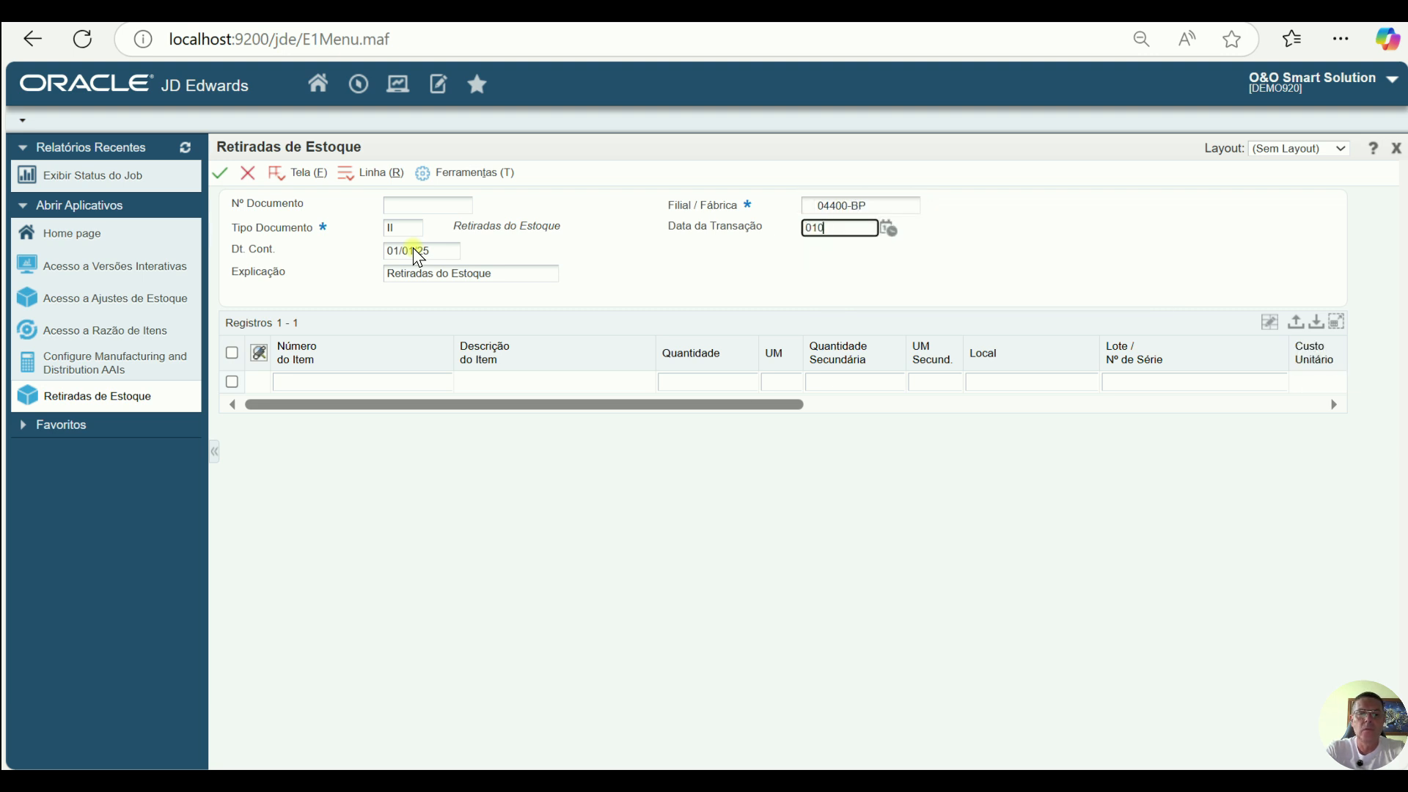
key(Tab)
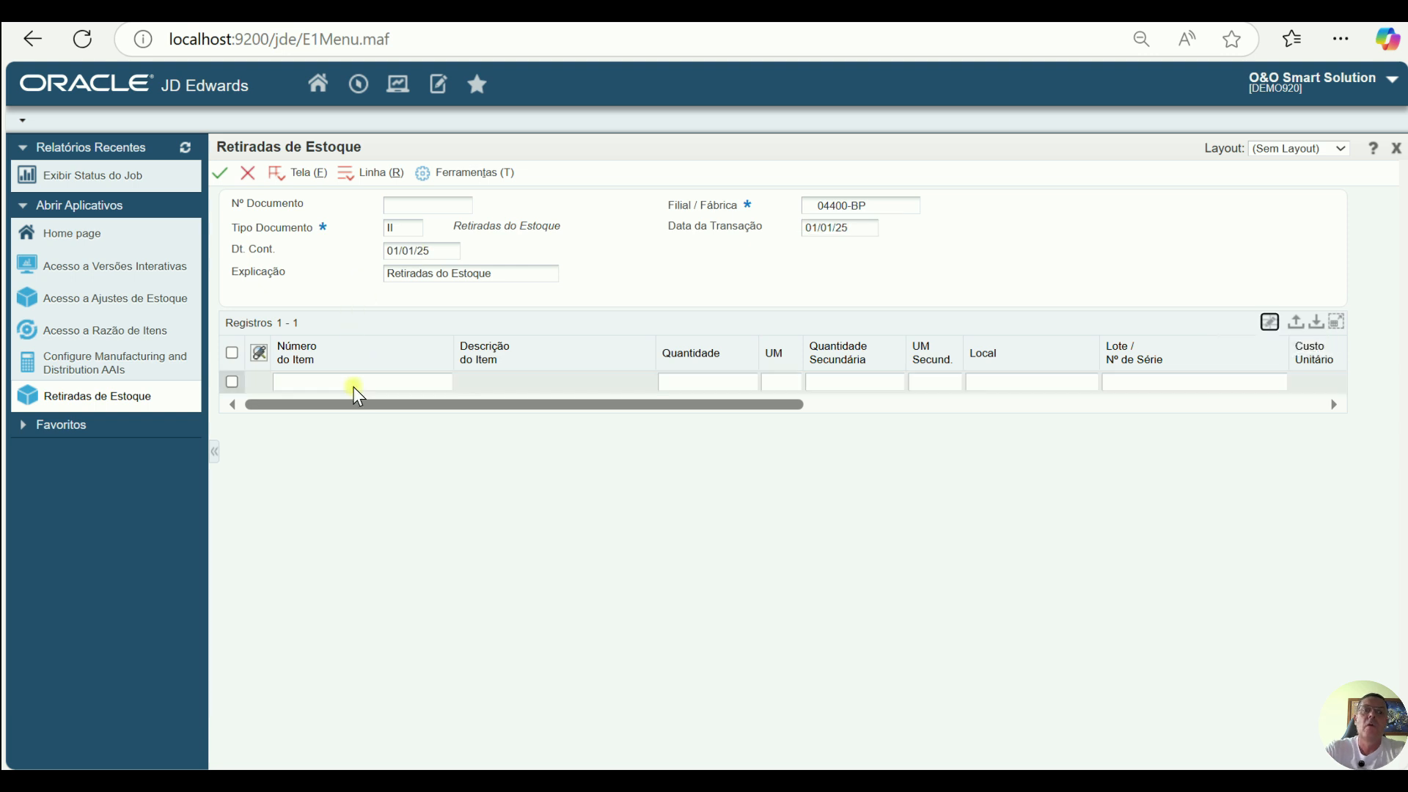
Step: Enter an issue line for item OEO0005 with quantity 1, save it and close the Retiradas de Estoque form
click(354, 382)
text(oeo000)
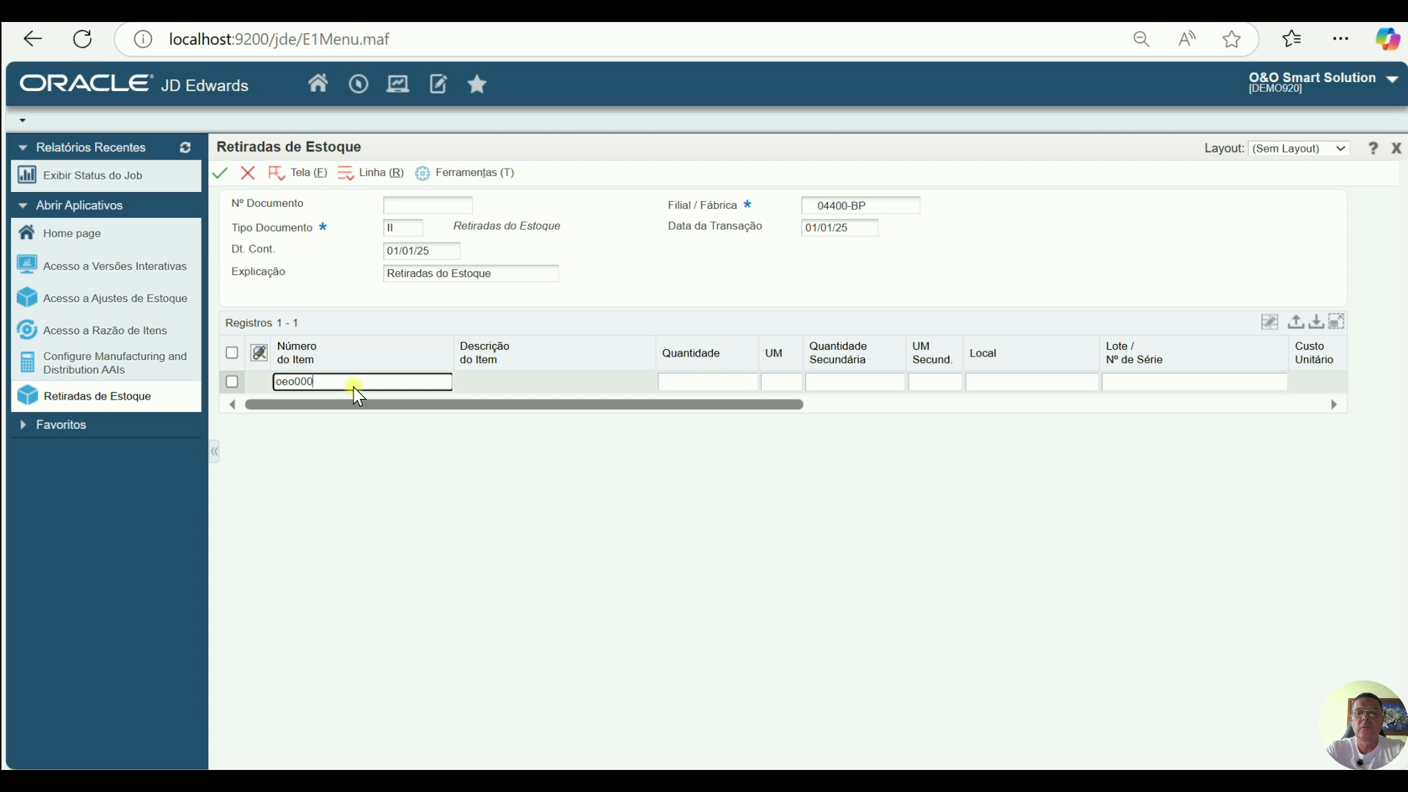
key(Tab)
text(1)
key(Tab)
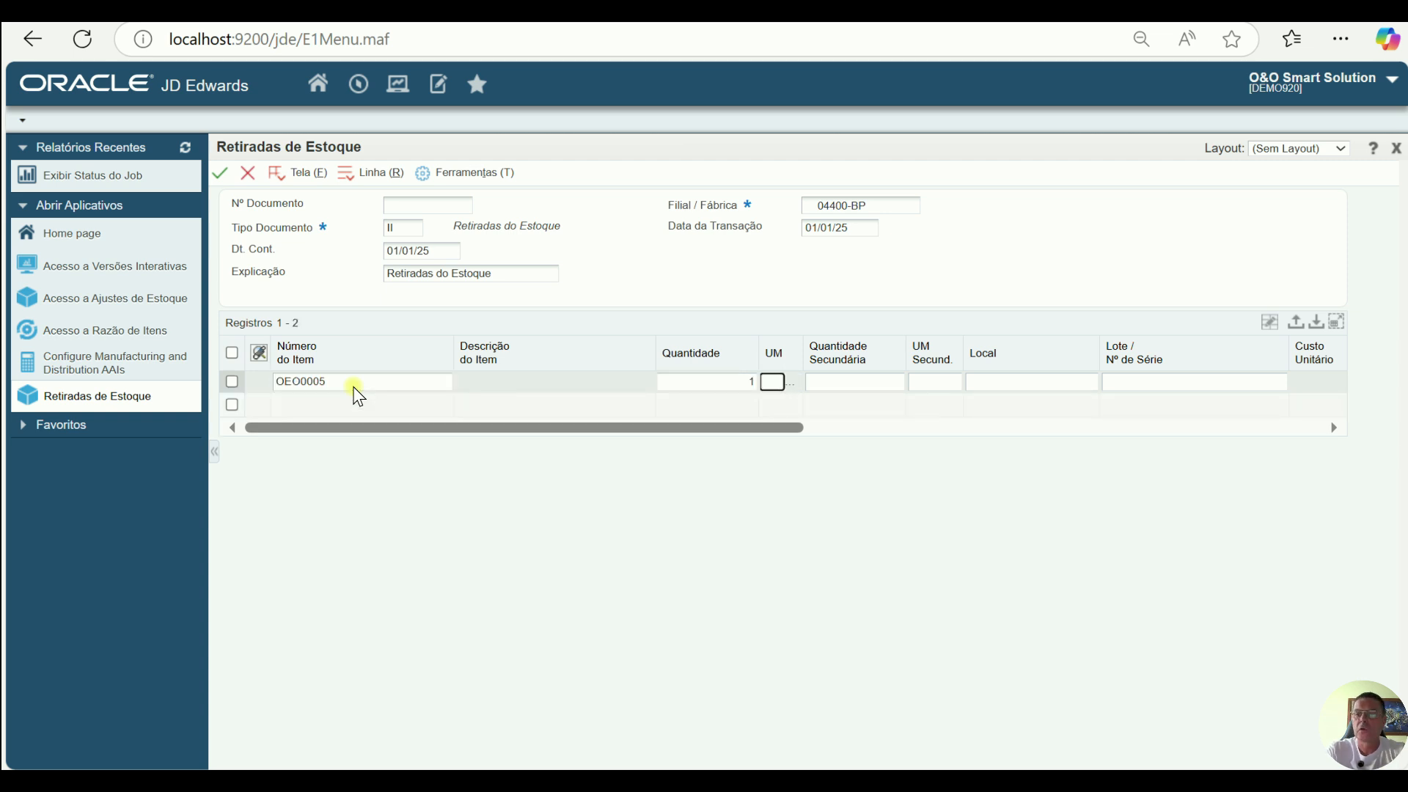
key(Down)
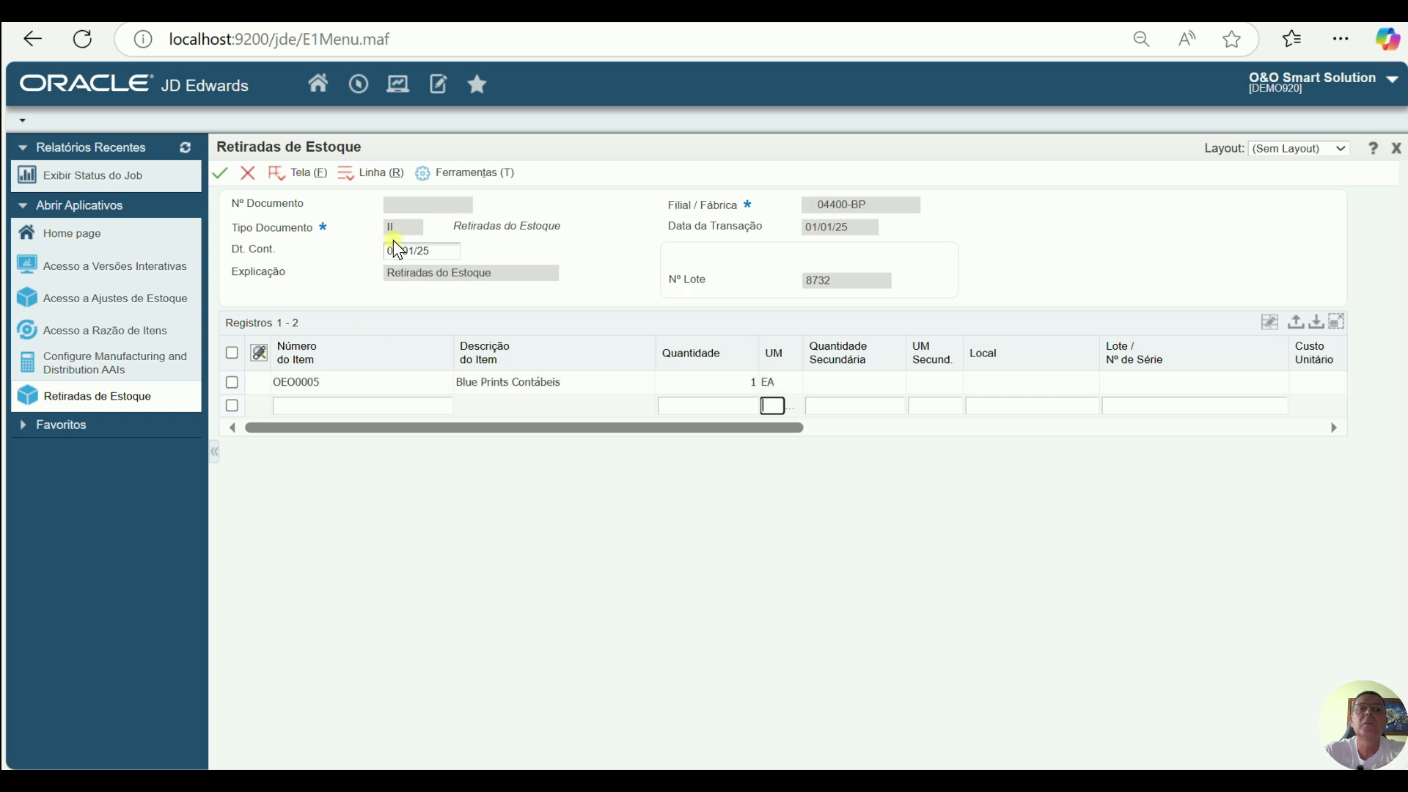
click(222, 173)
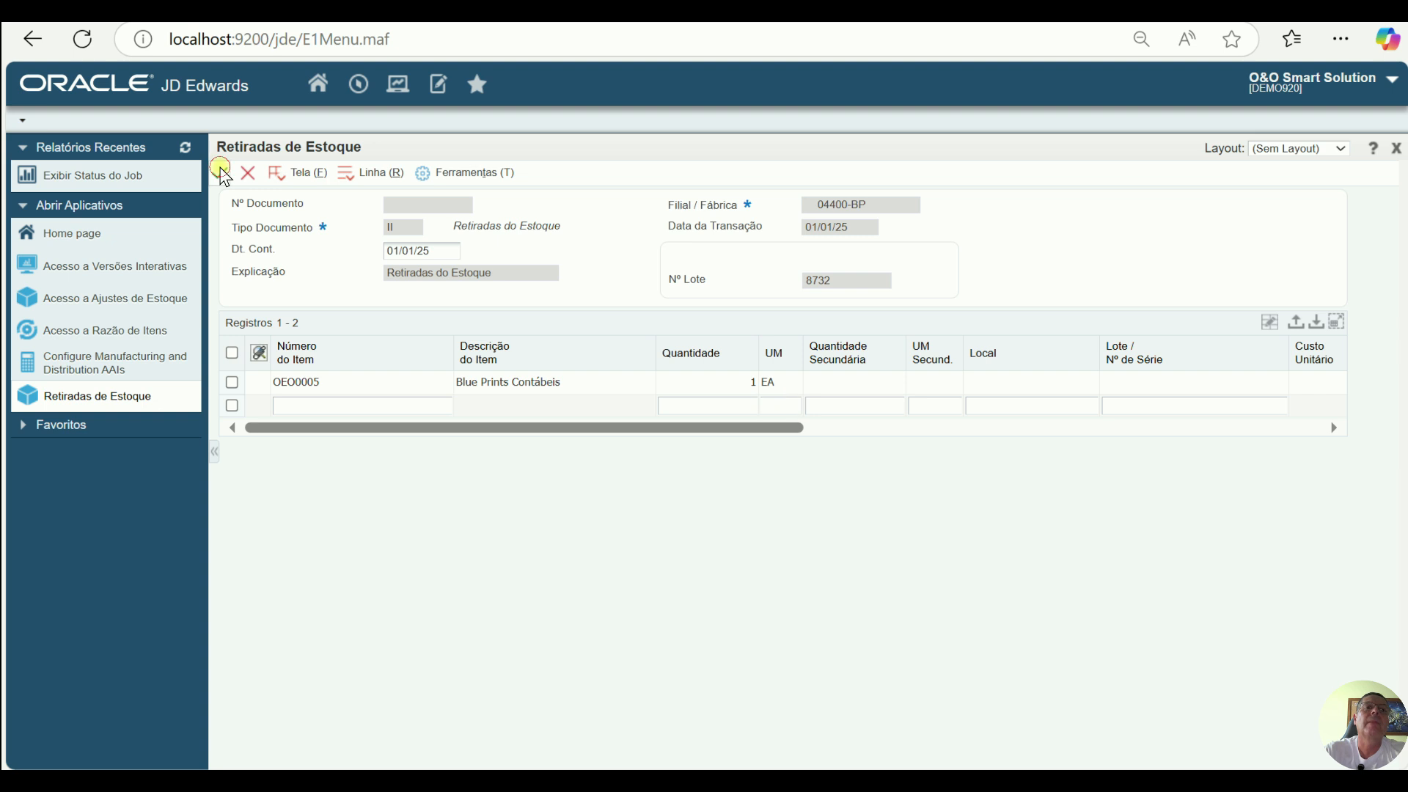
click(245, 173)
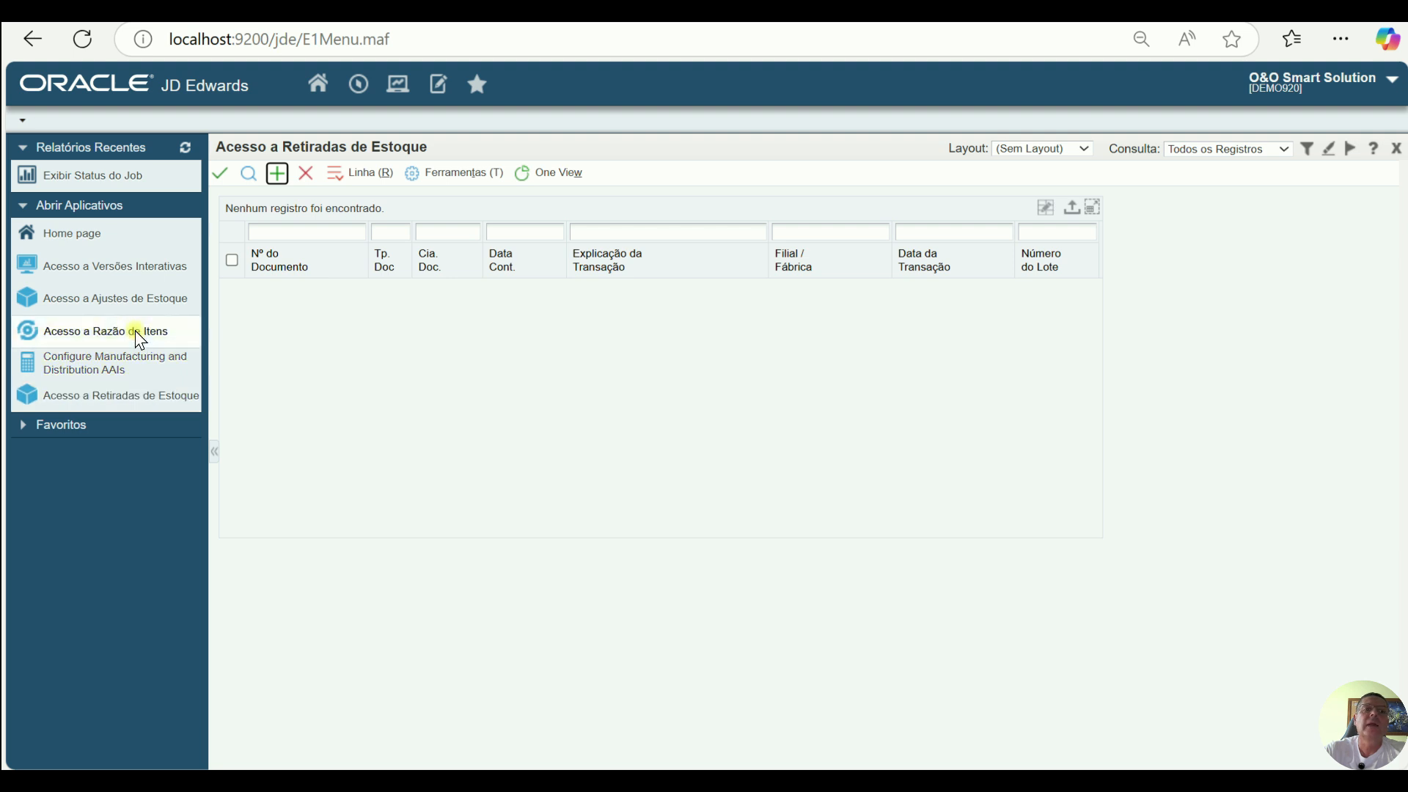
Step: Refresh Acesso a Razão de Itens for item OEO0005 and check the new type II document line
click(140, 339)
click(248, 176)
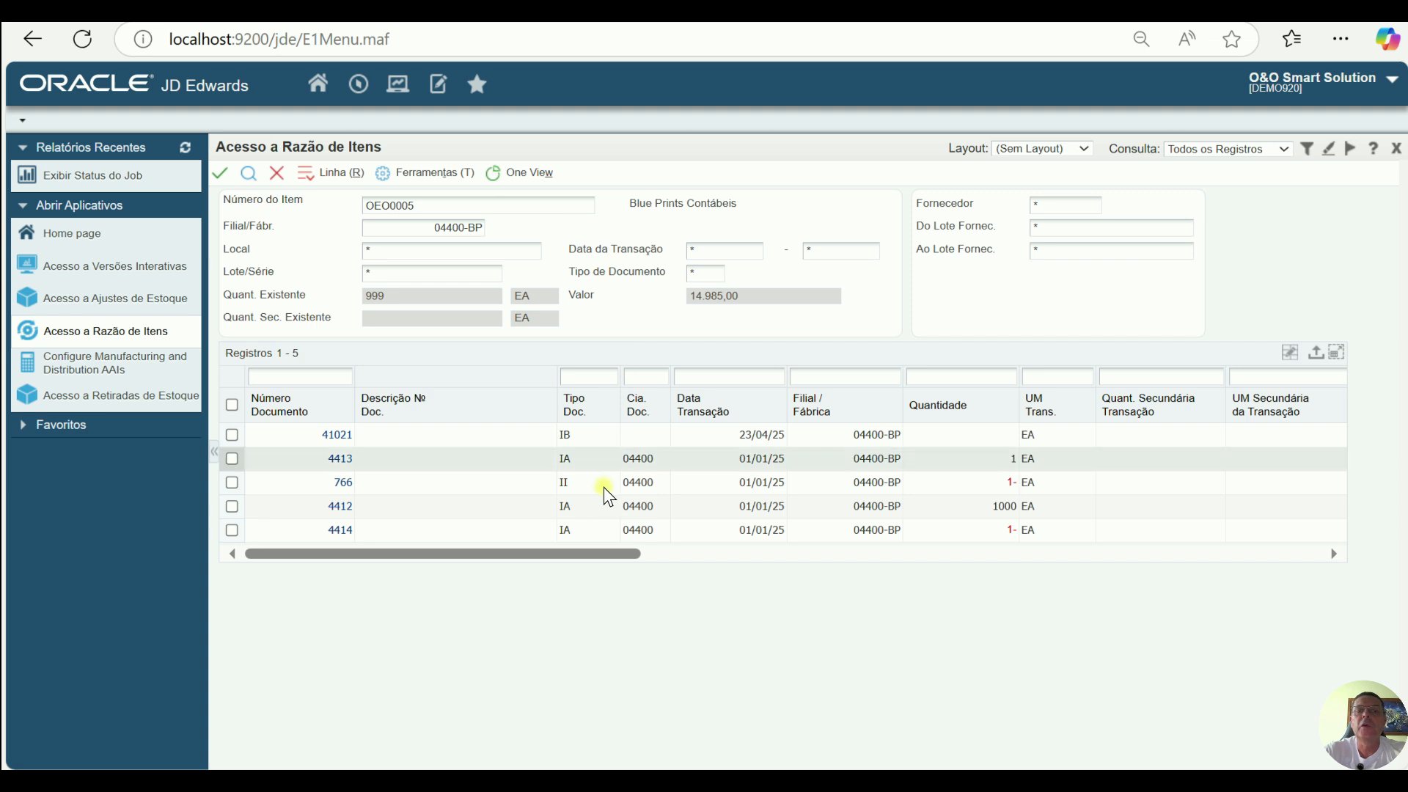
click(580, 485)
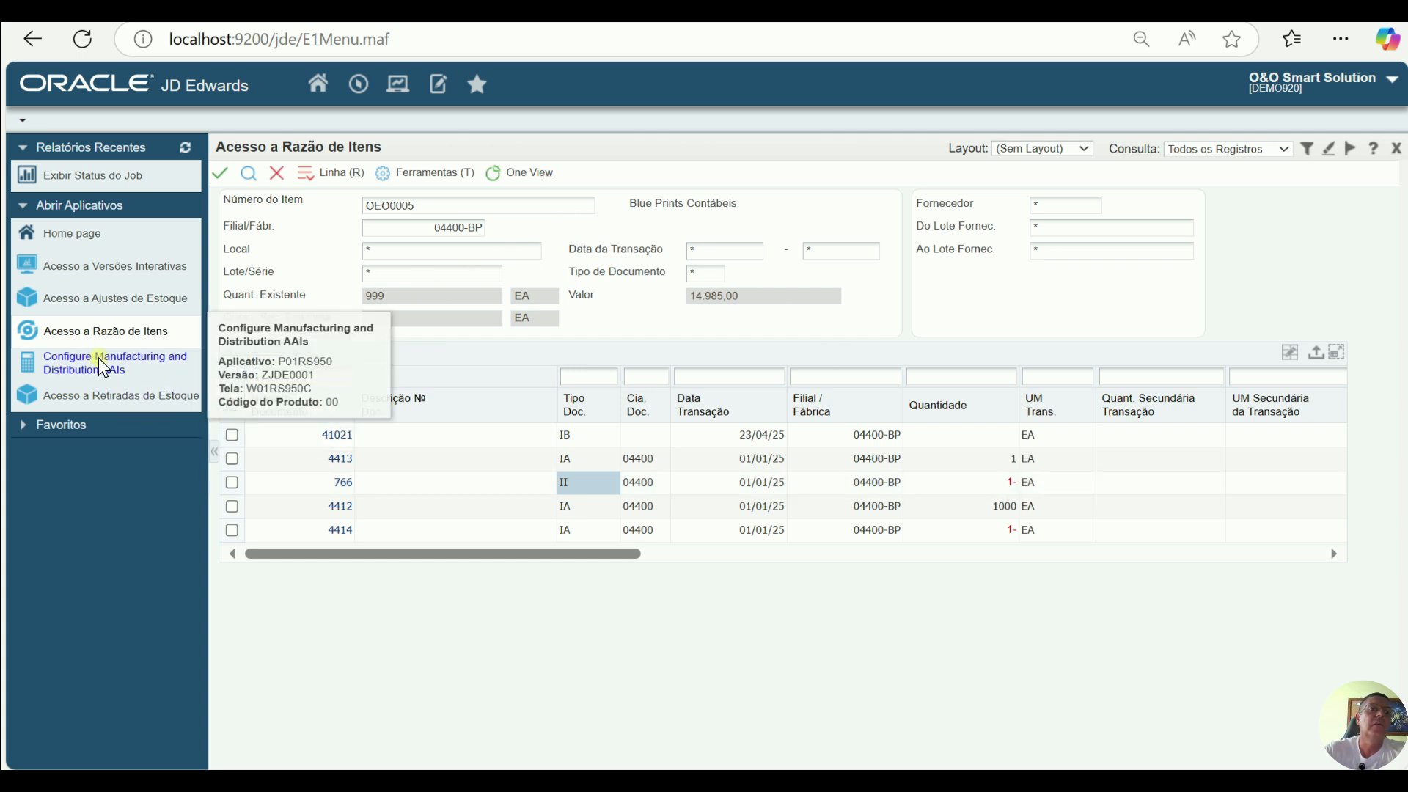
Step: Close Acesso a Retiradas de Estoque and search Acesso a Lotes for all unposted type N batches
click(144, 399)
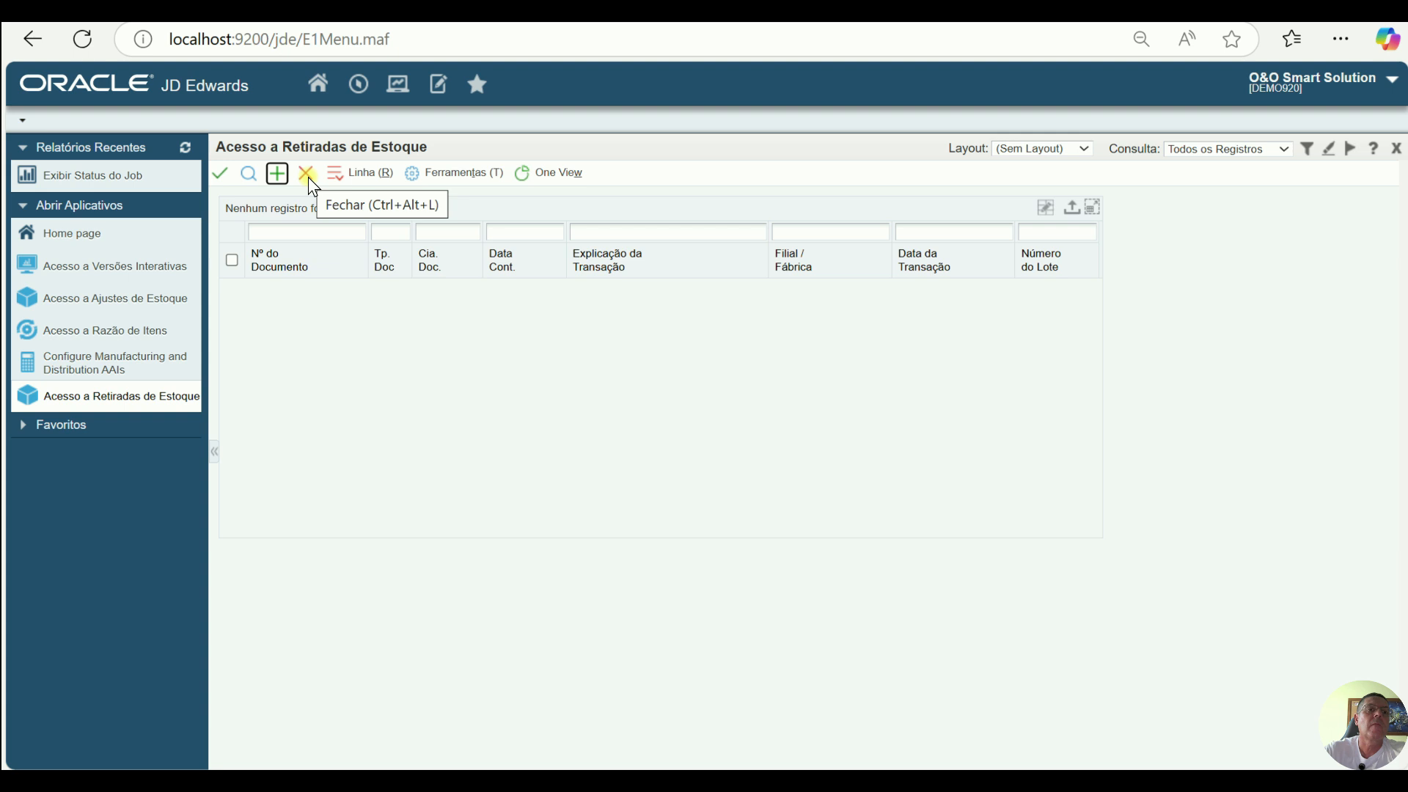
click(308, 177)
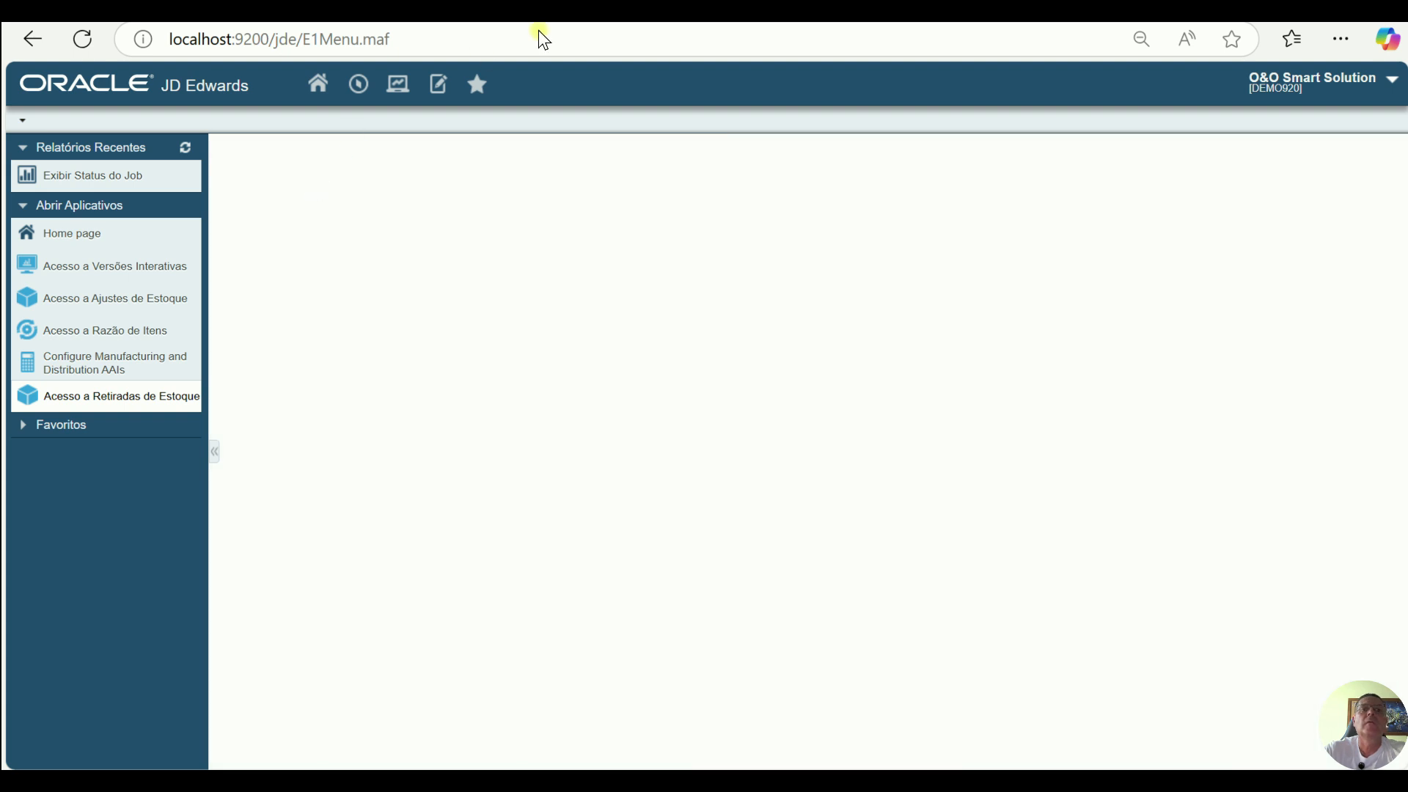
click(479, 85)
click(584, 141)
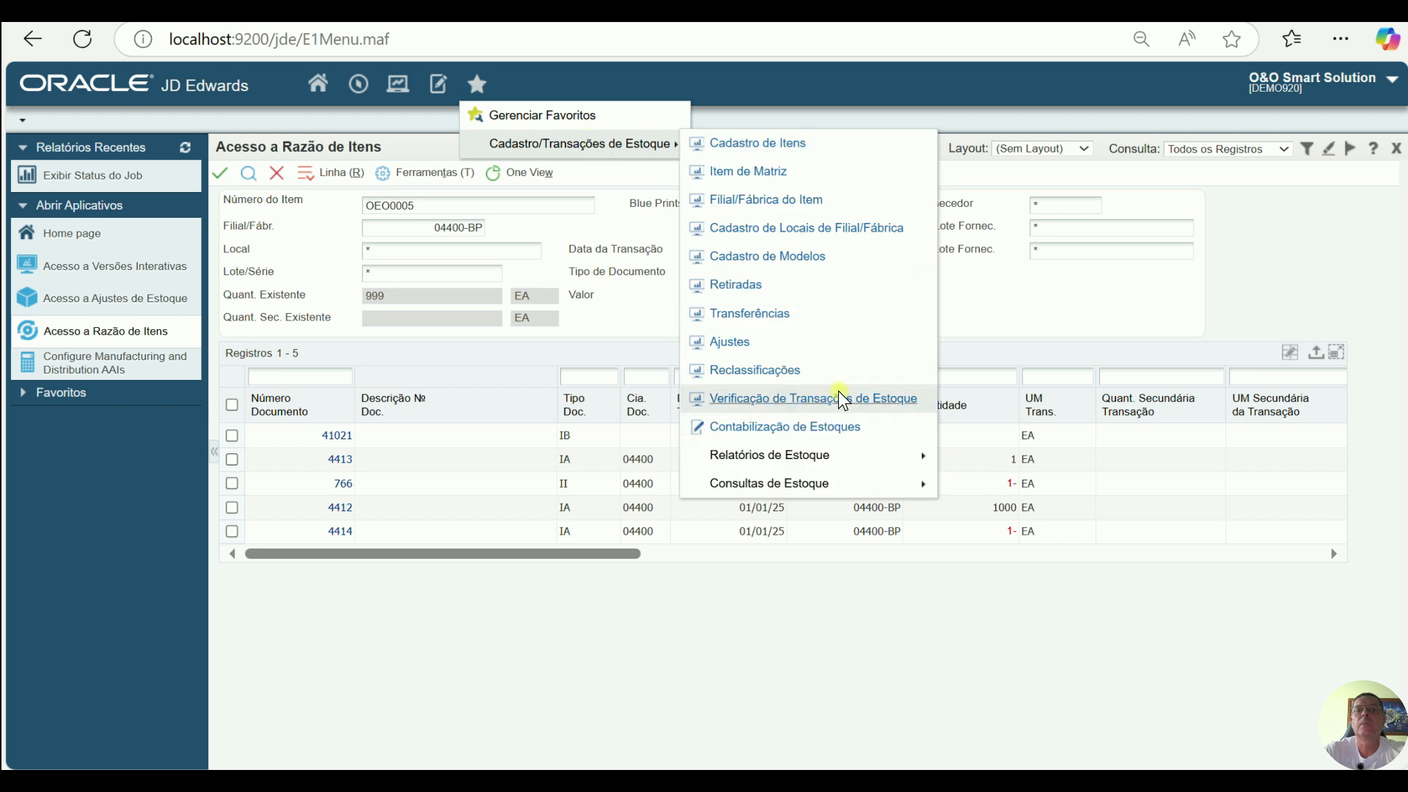
click(838, 395)
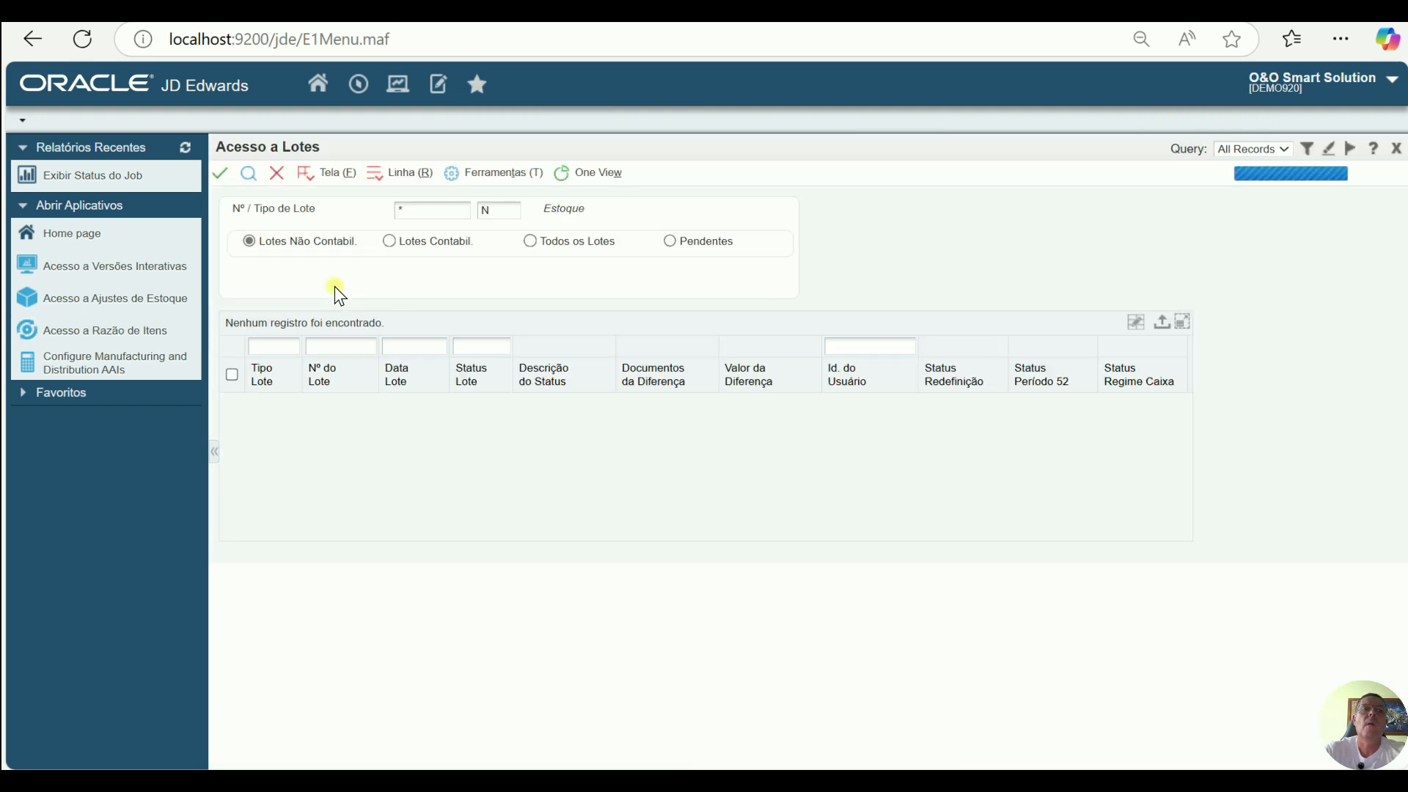
click(250, 174)
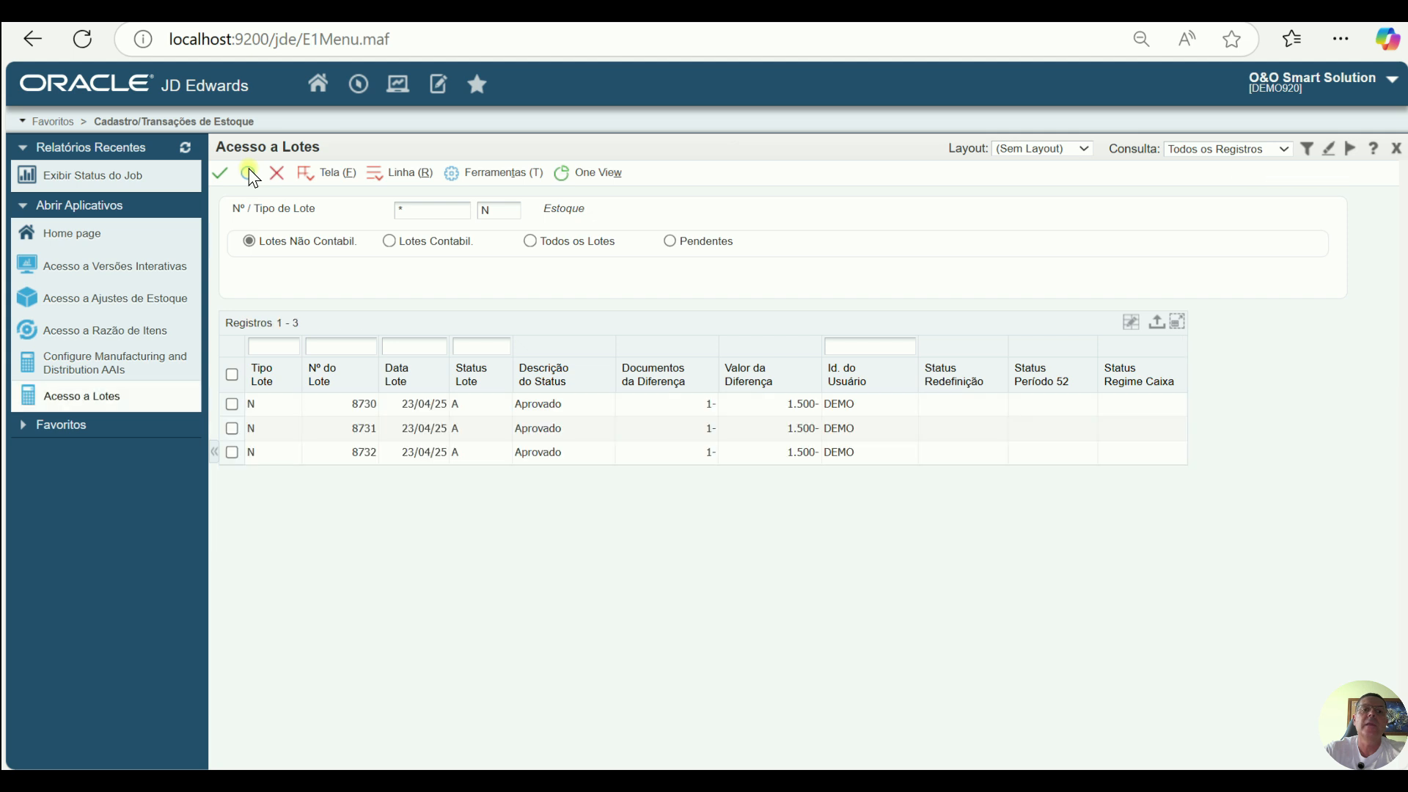
Step: Open batch 8732 from the unposted list and drill into its type II document's journal entry
double_click(232, 452)
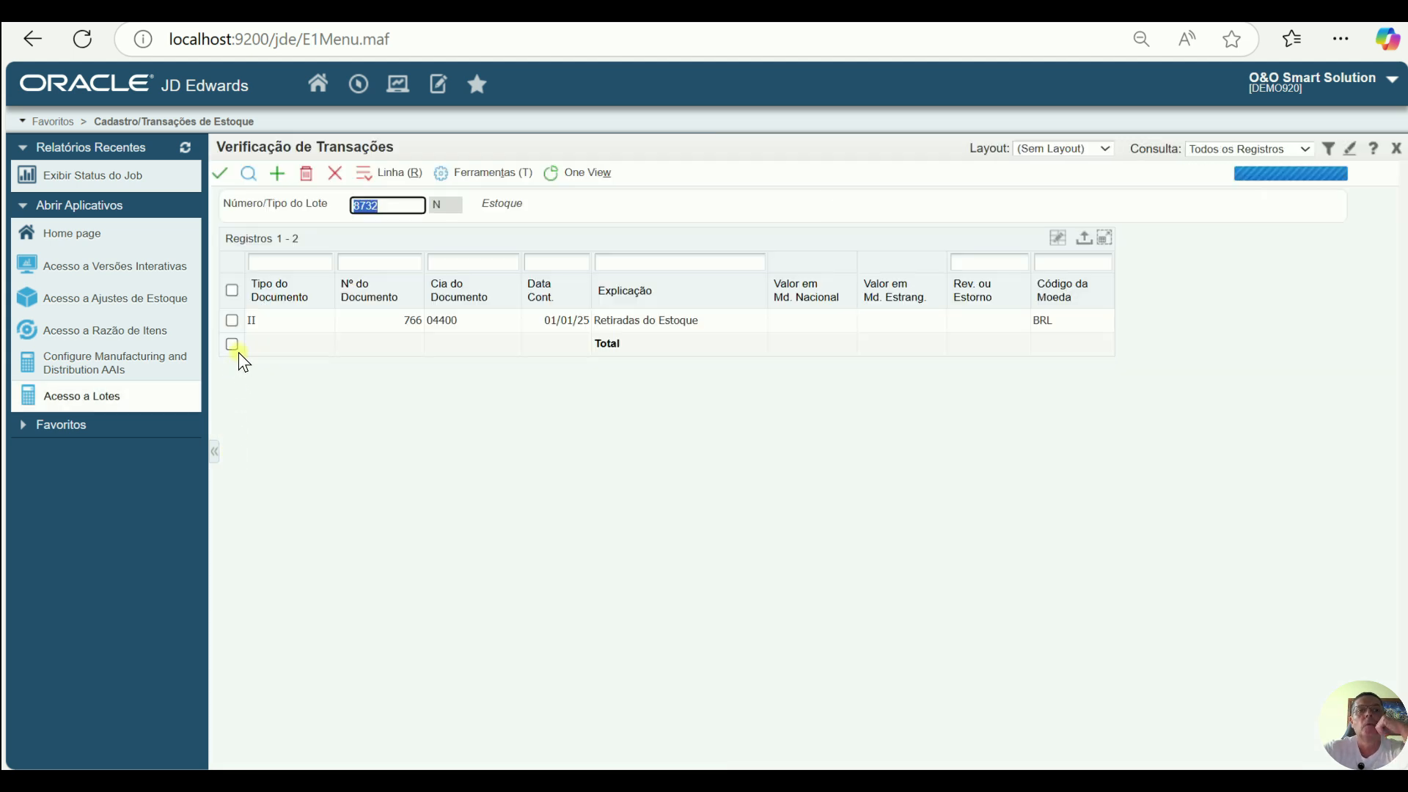
click(232, 320)
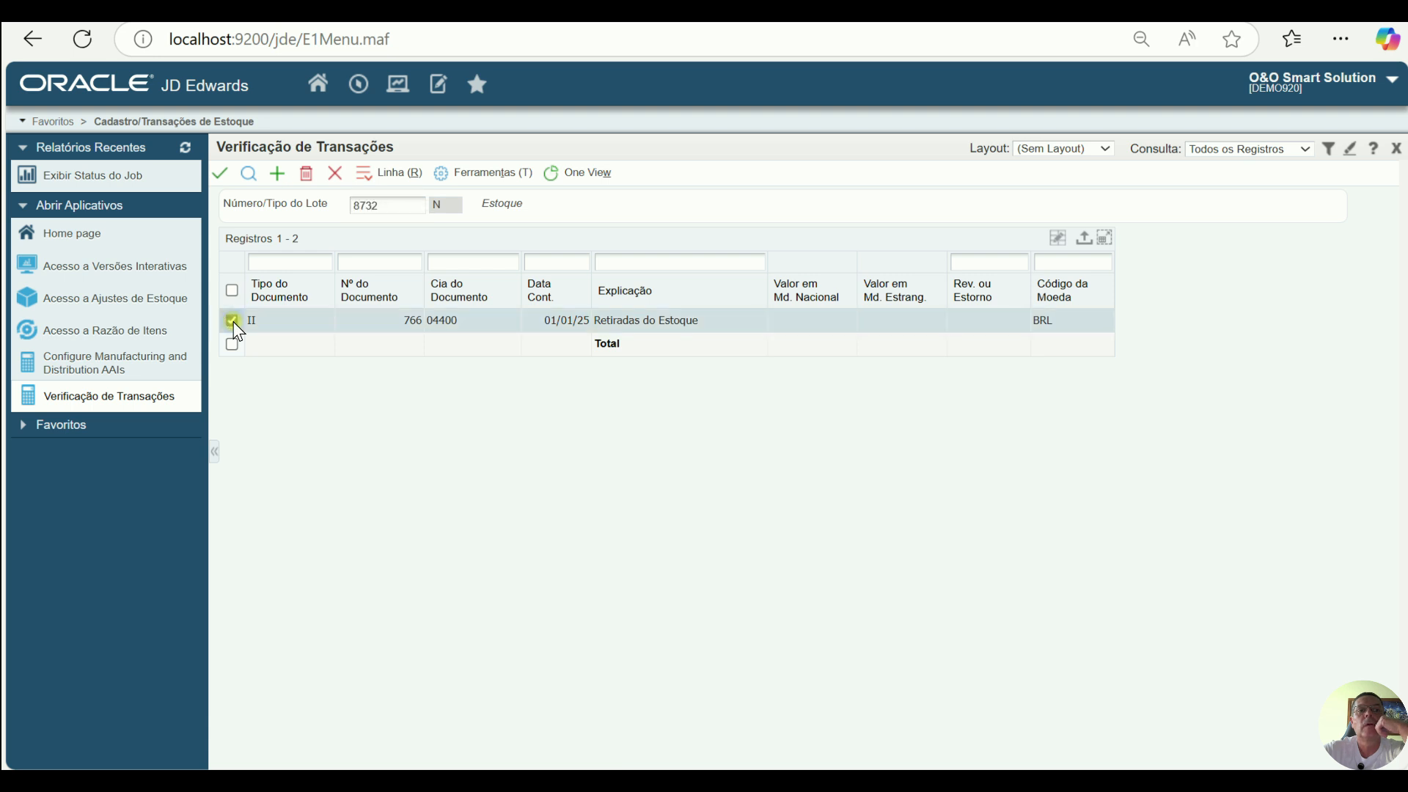
double_click(235, 324)
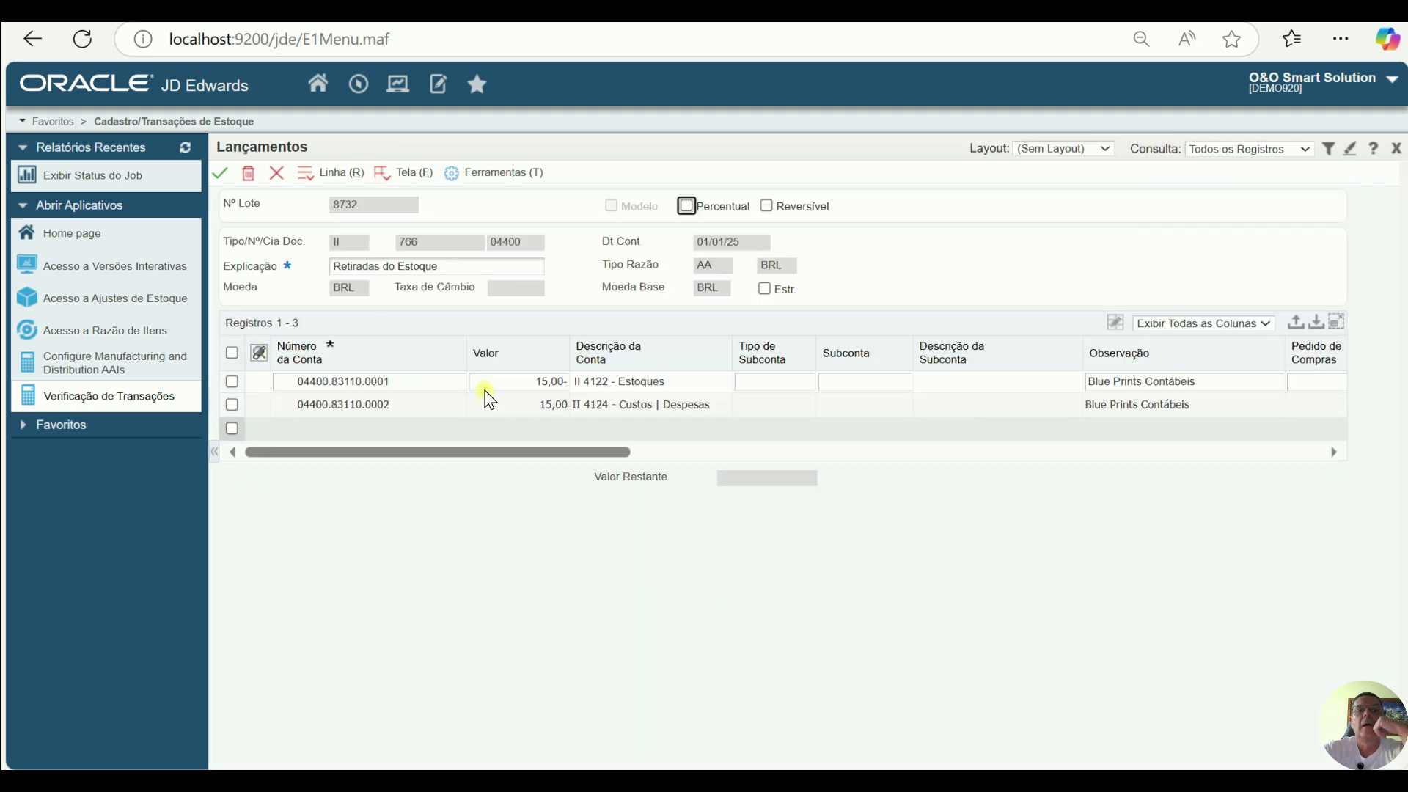
Step: Compare the amounts on the II 4122 - Estoques and II 4124 - Custos | Despesas lines, then close Lançamentos
click(503, 382)
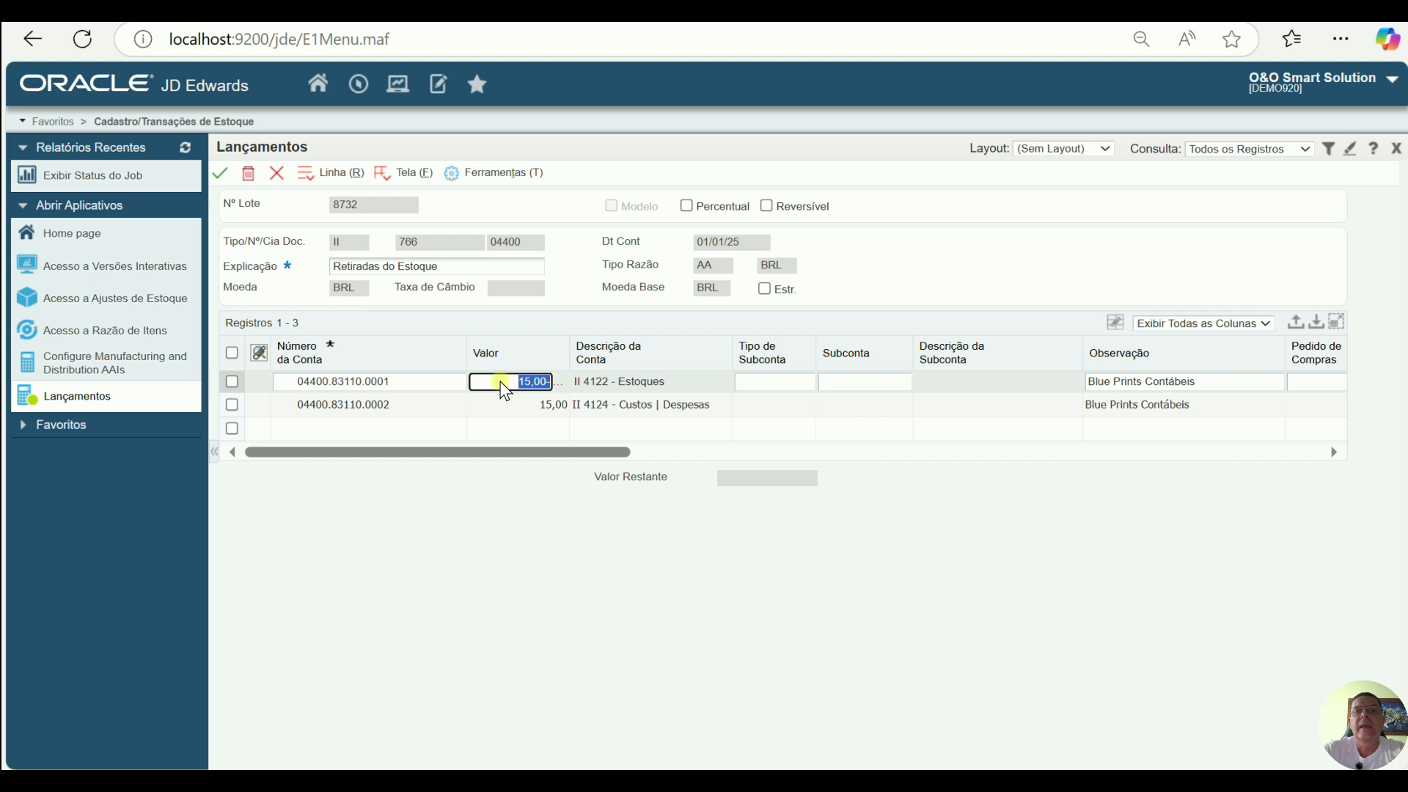
click(505, 389)
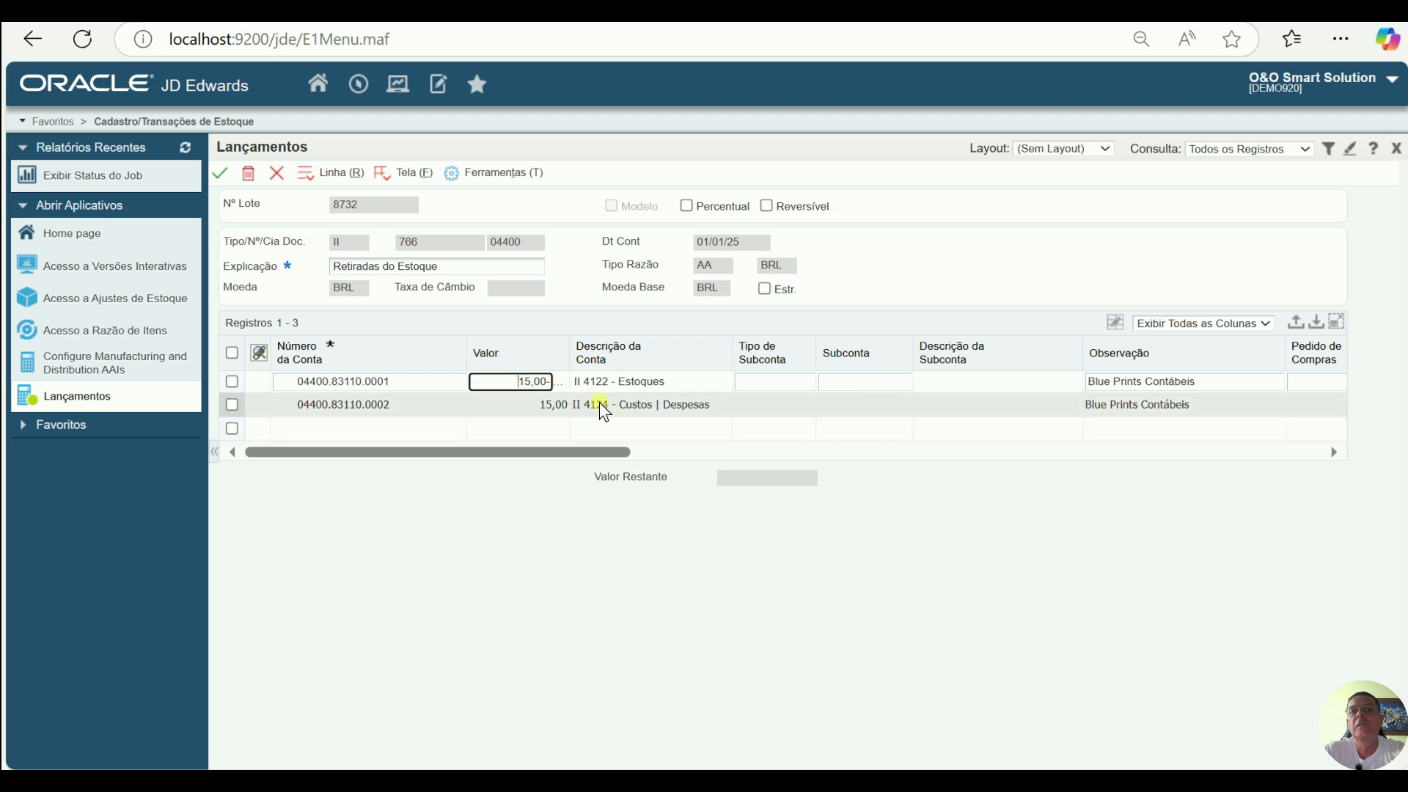
click(562, 328)
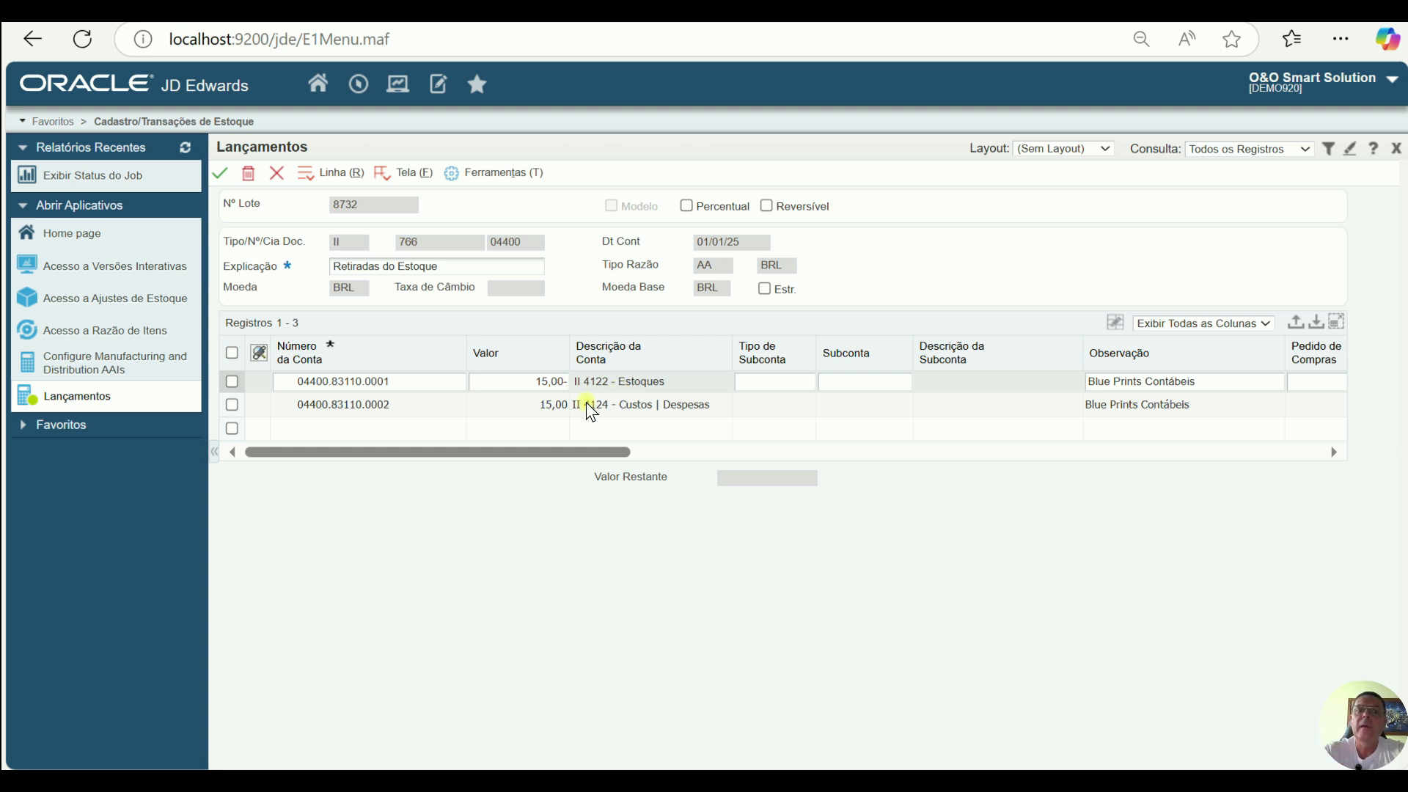
click(560, 406)
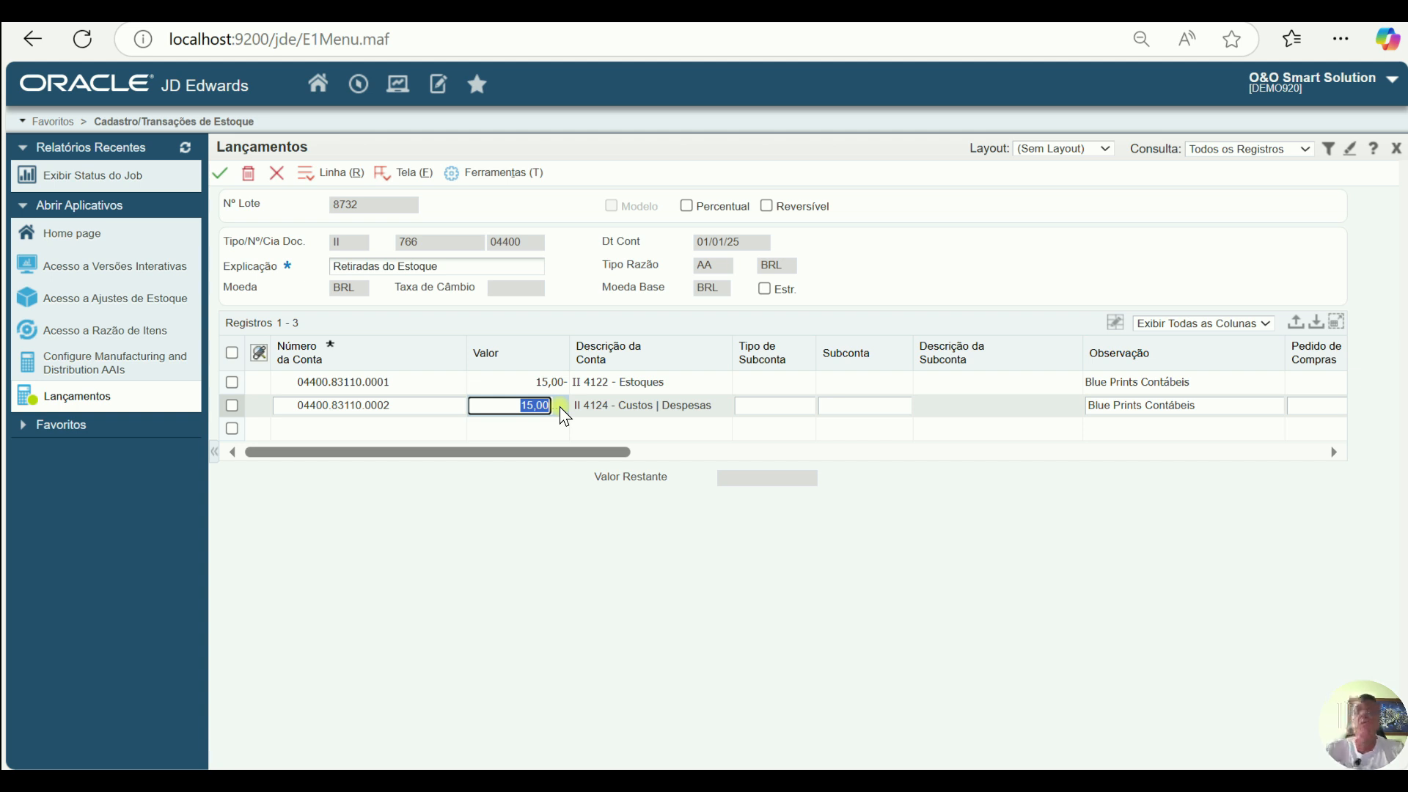
click(273, 170)
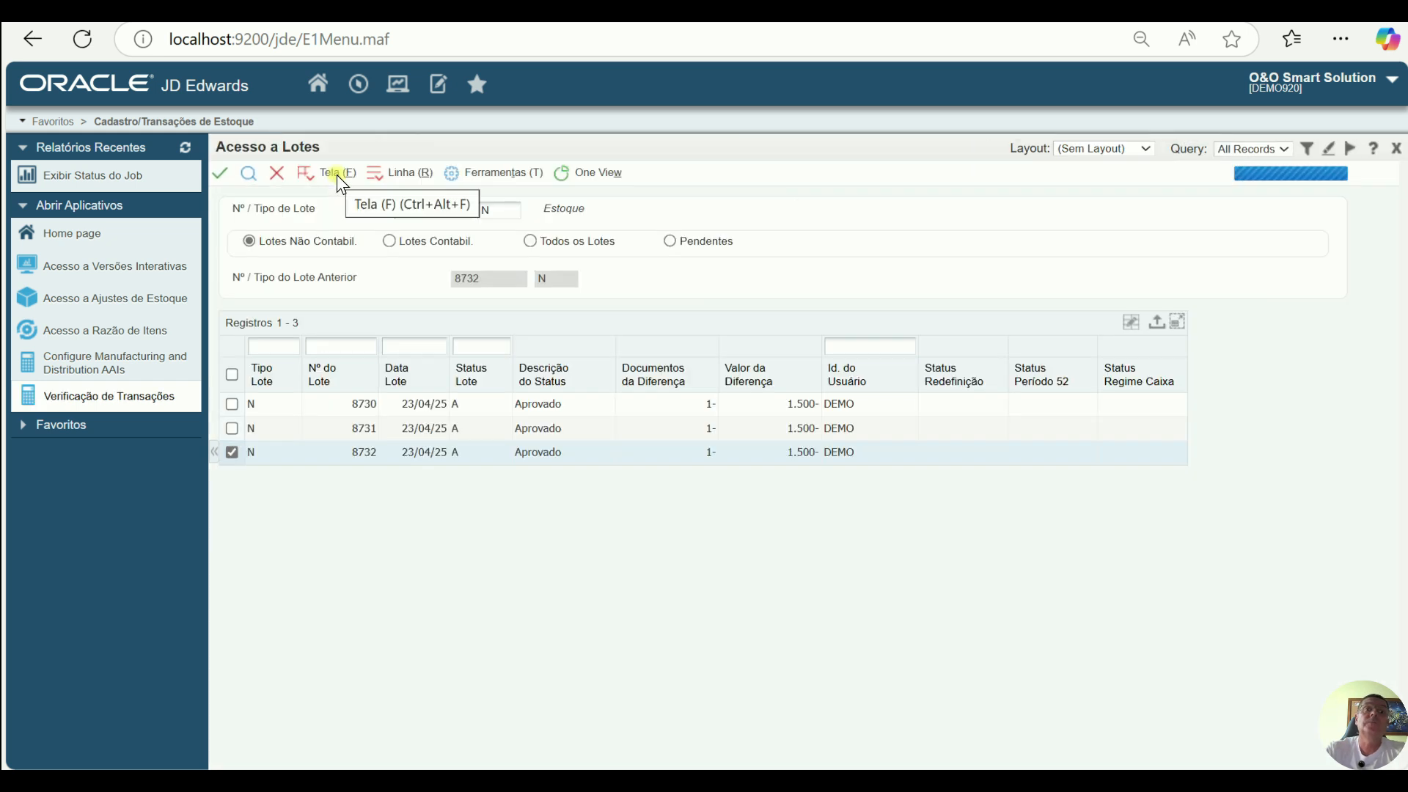
Step: Launch P4112 version OO570001 and start a new stock issue
click(358, 82)
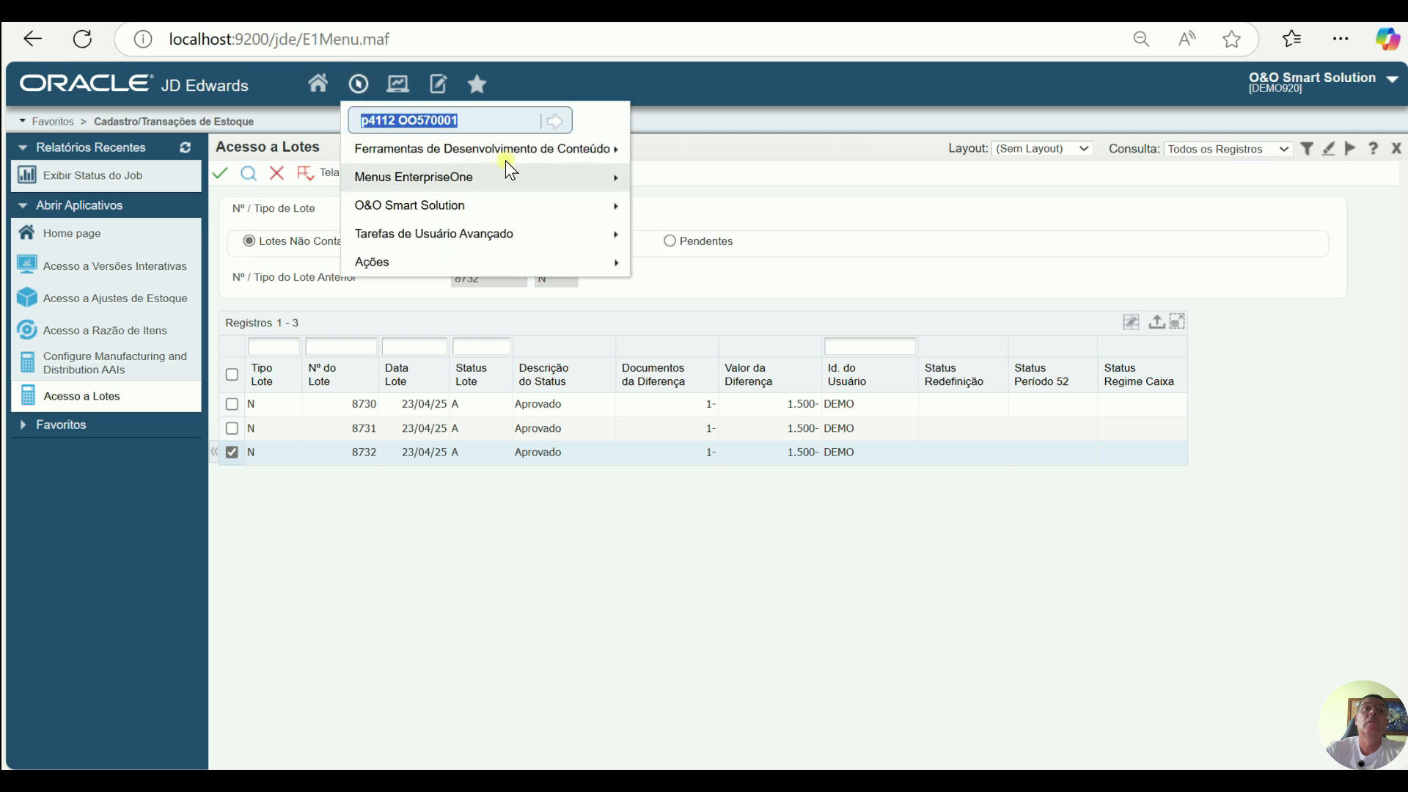
key(Return)
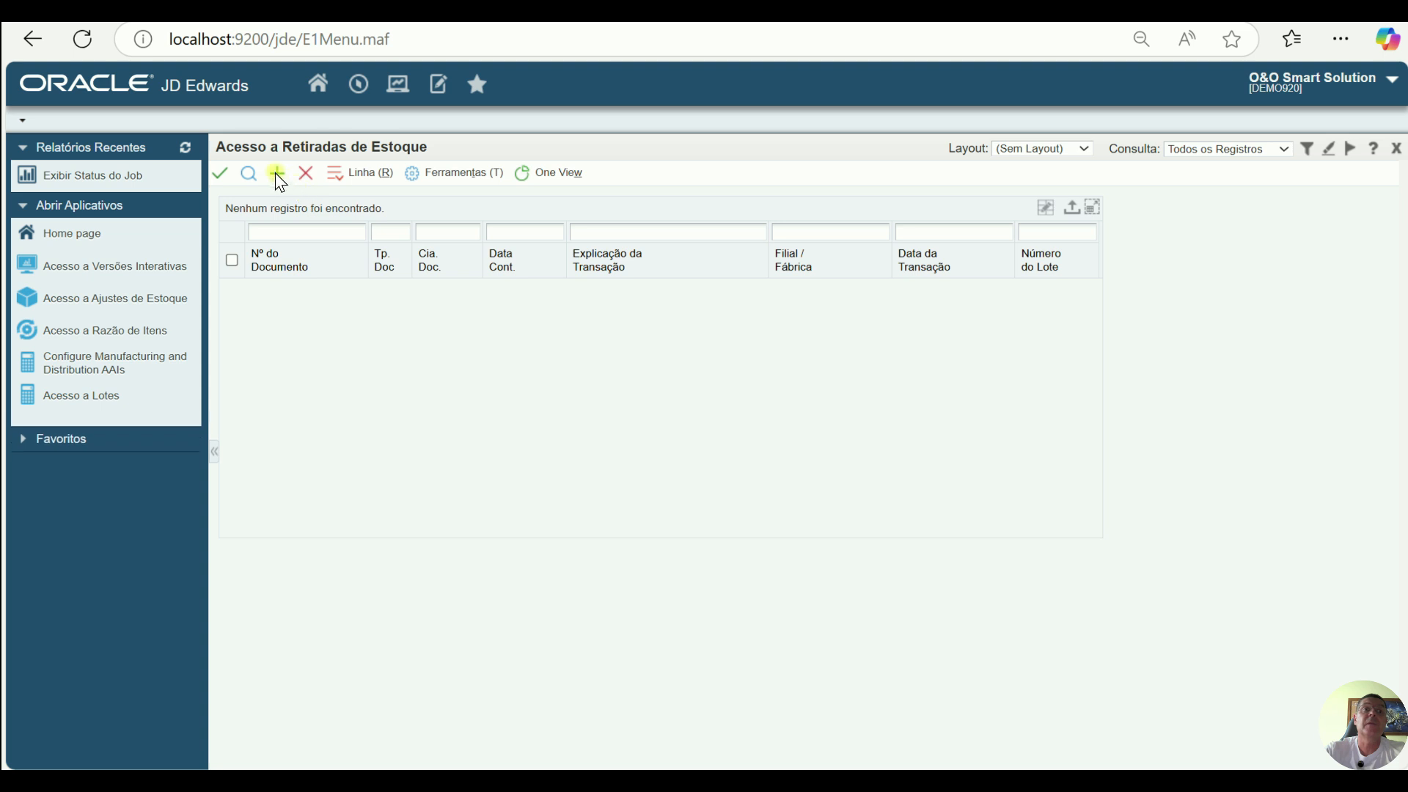
click(277, 173)
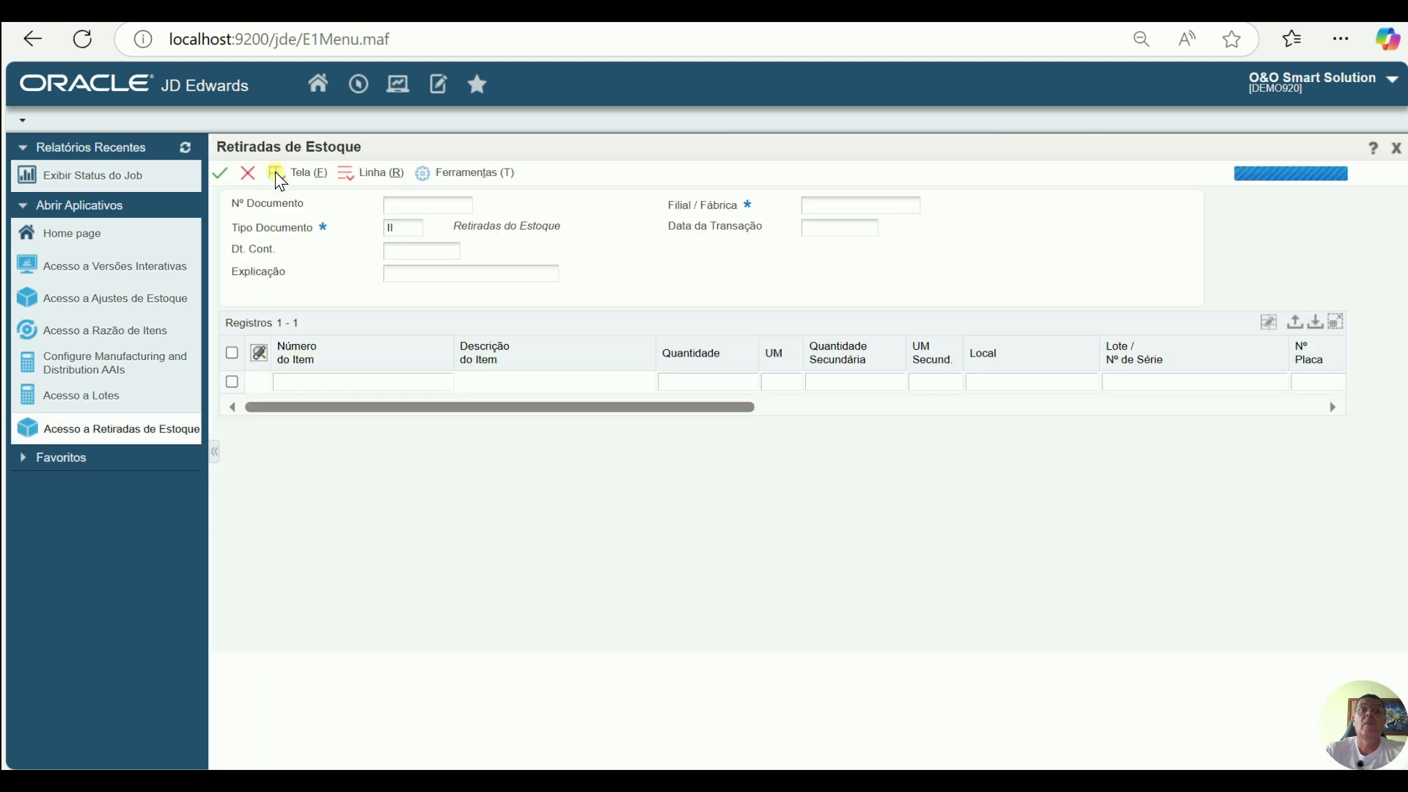
Step: Fill in the issue header with Dt. Cont. 01/01/25, Explicação "Retiradas do Estoque", Filial/Fábrica 04400 and Data da Transação 01/01/25
key(Tab)
key(Tab)
text(010125)
key(Tab)
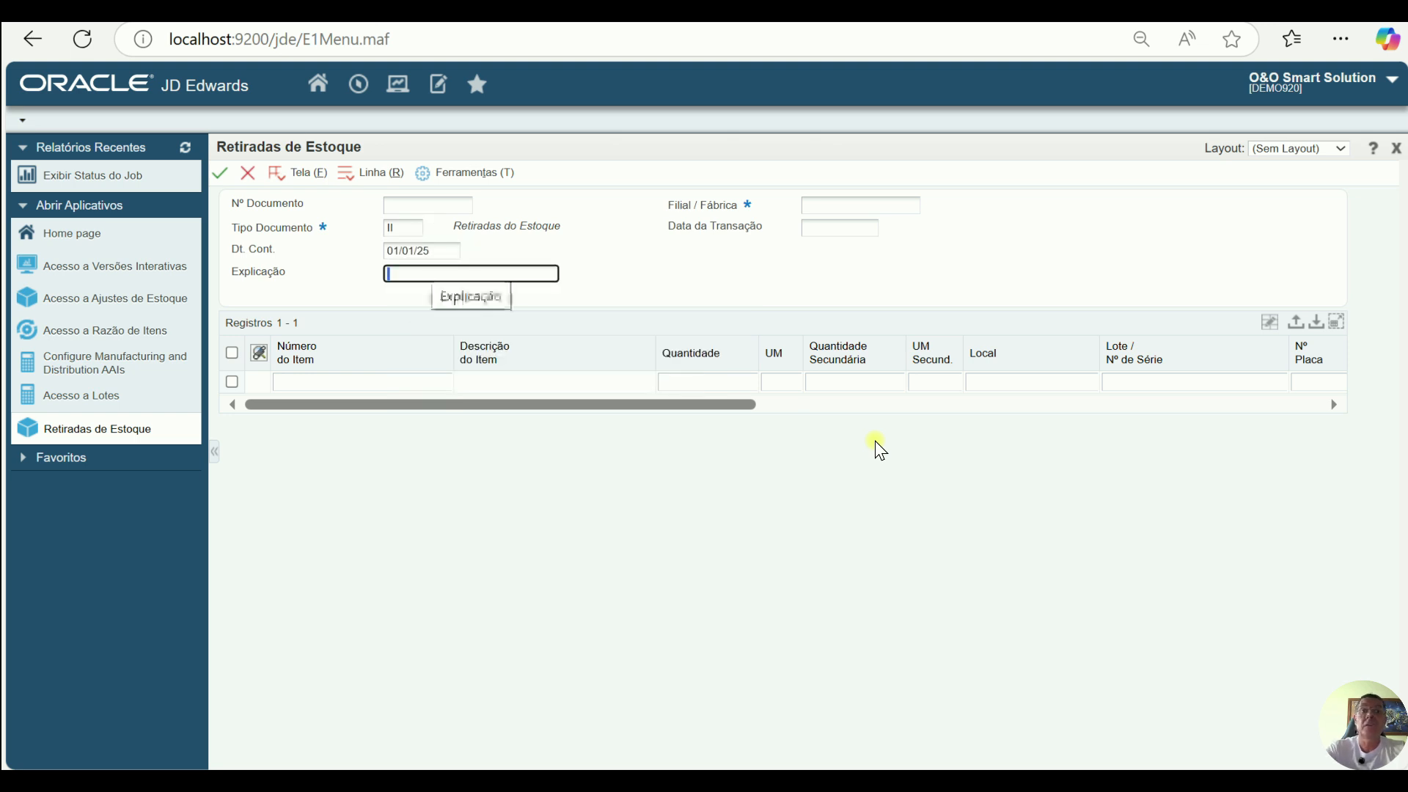
key(Down)
key(Down)
key(Tab)
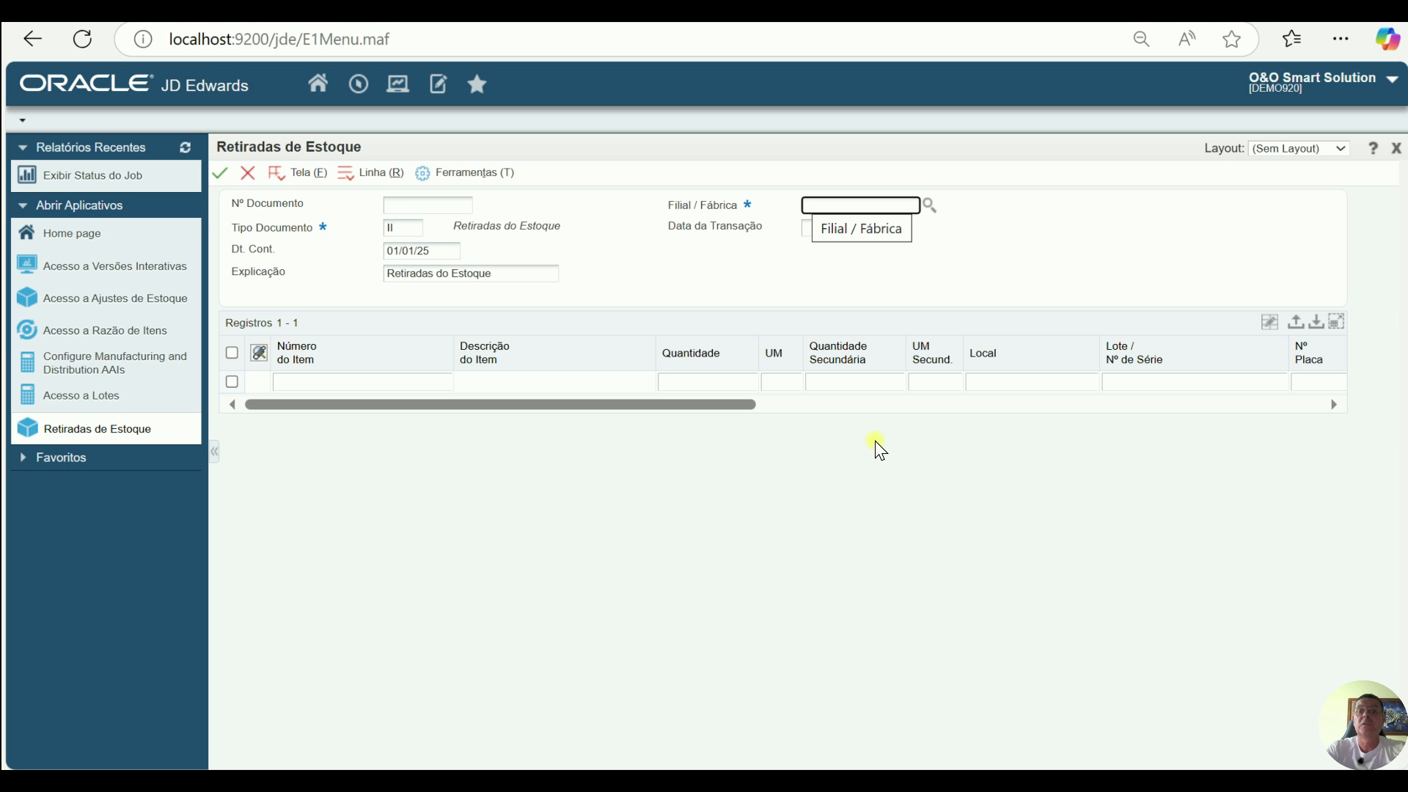
text(04400)
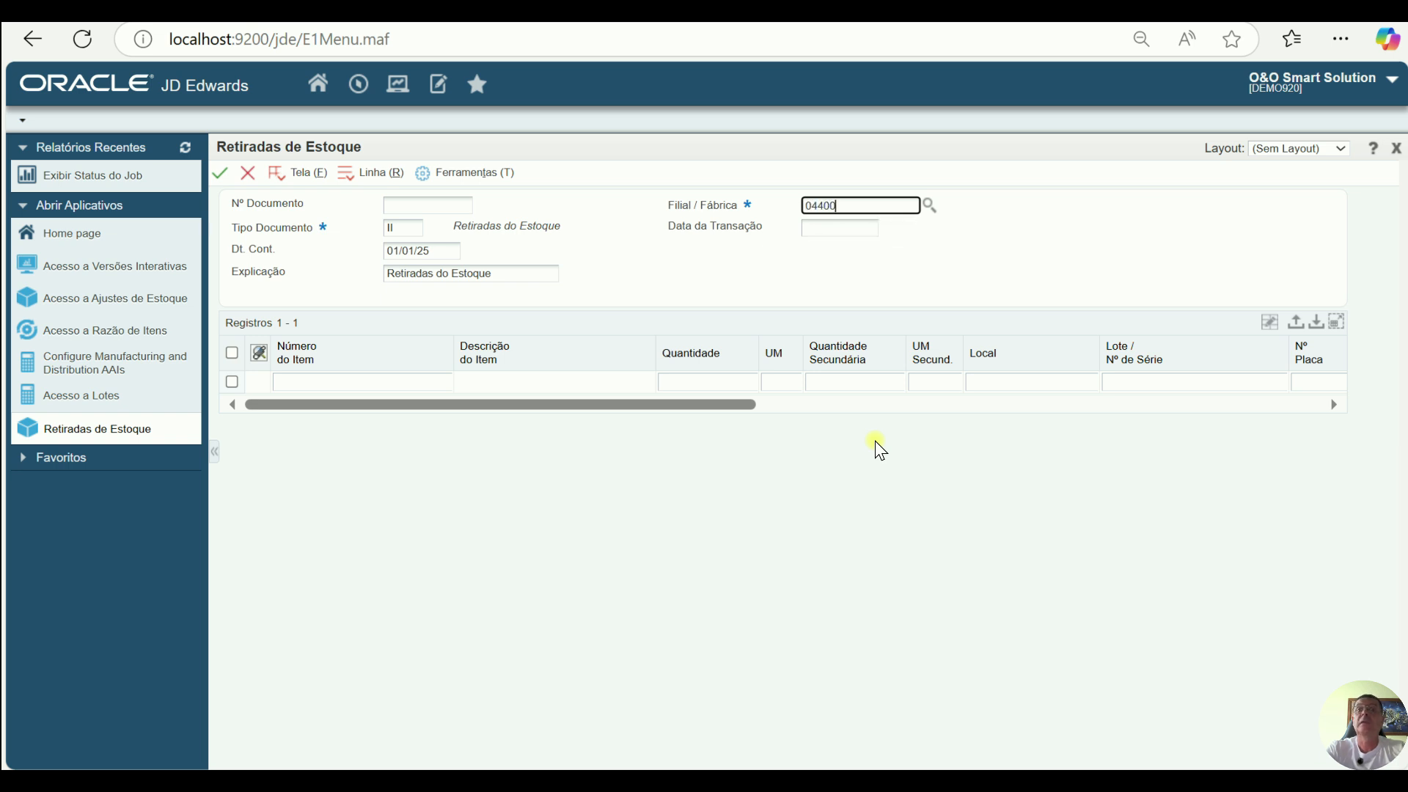
key(Tab)
text(010125)
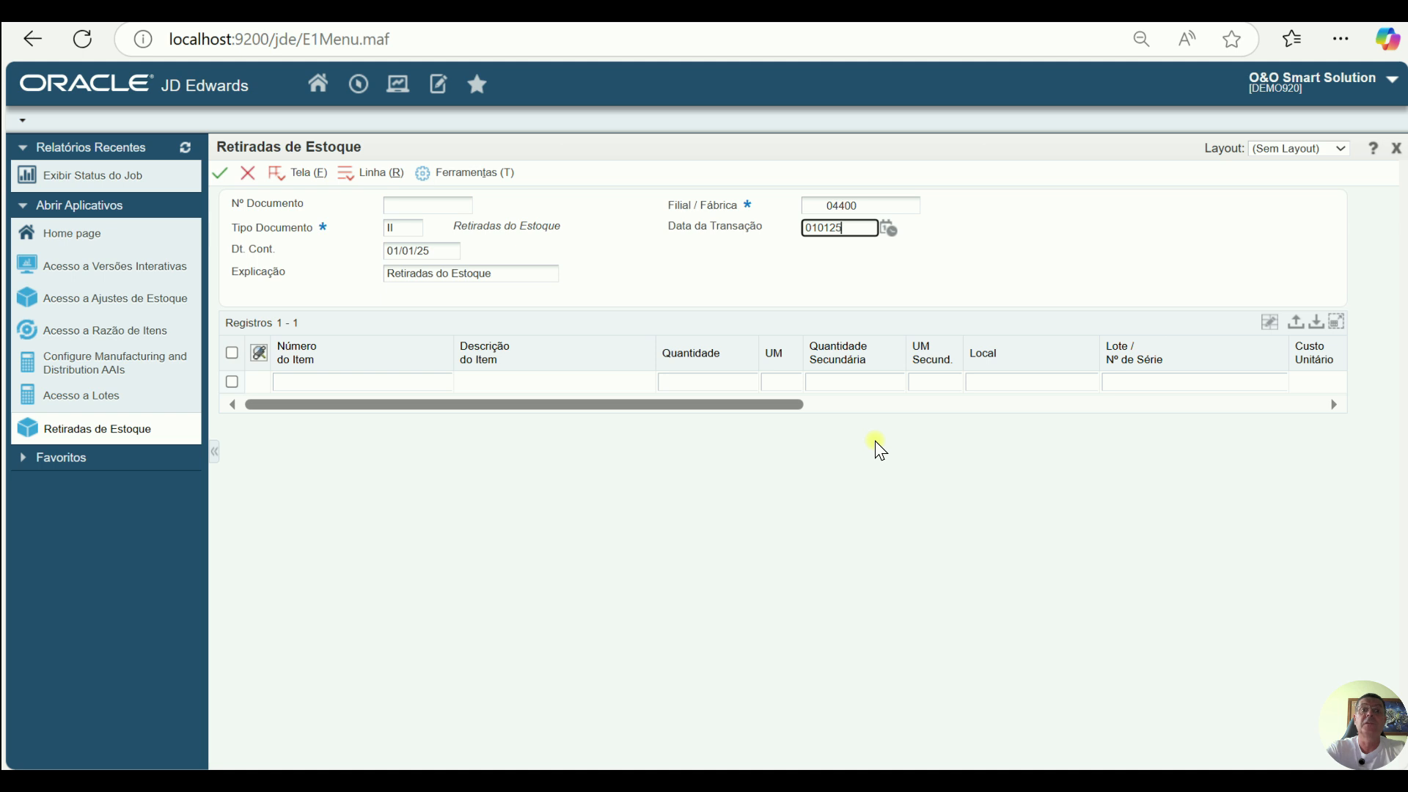
key(Tab)
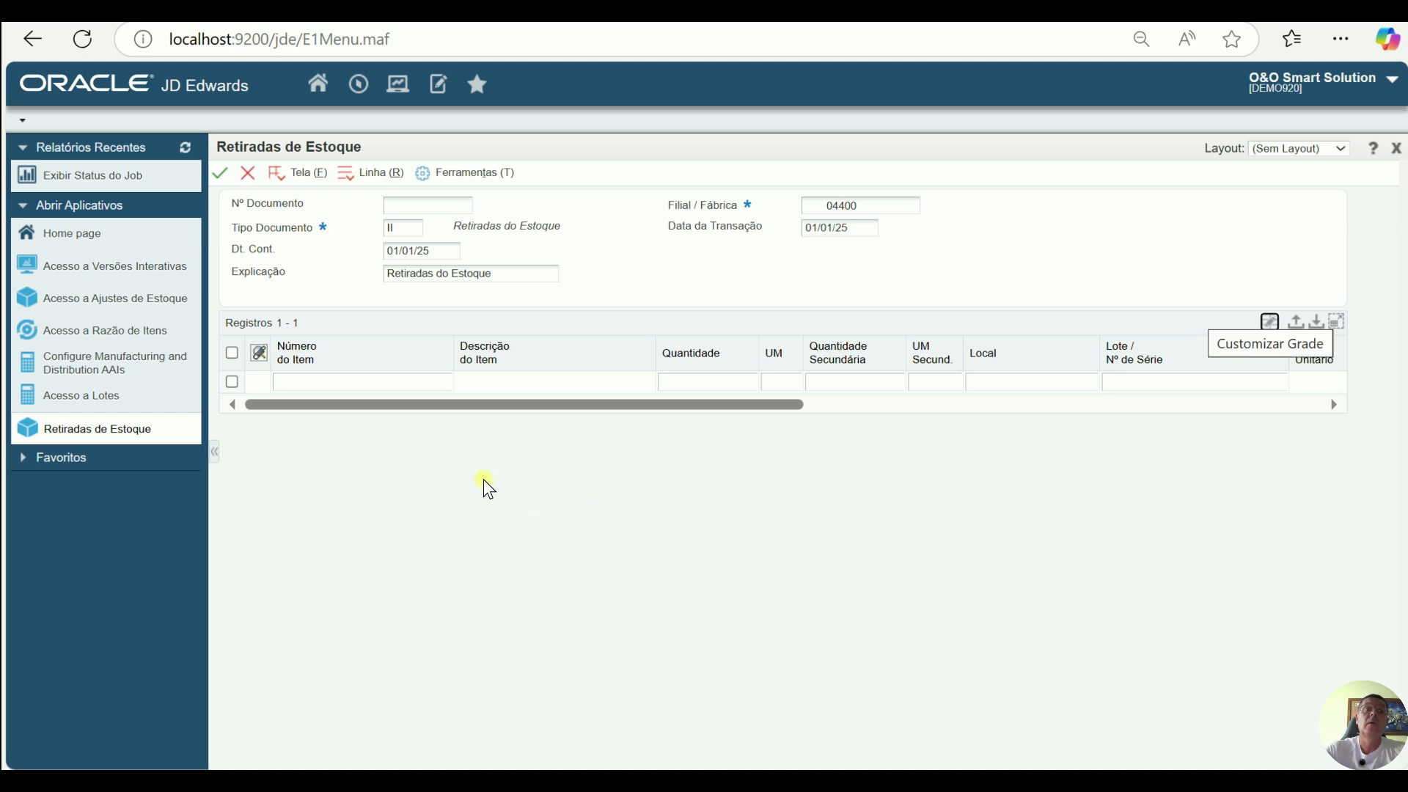
Step: Try to enter an issue line for item OEO0005 with quantity -1 under Filial/Fábrica 04400, then cancel the form
click(434, 383)
text(0)
key(BackSpace)
text(oeo0005)
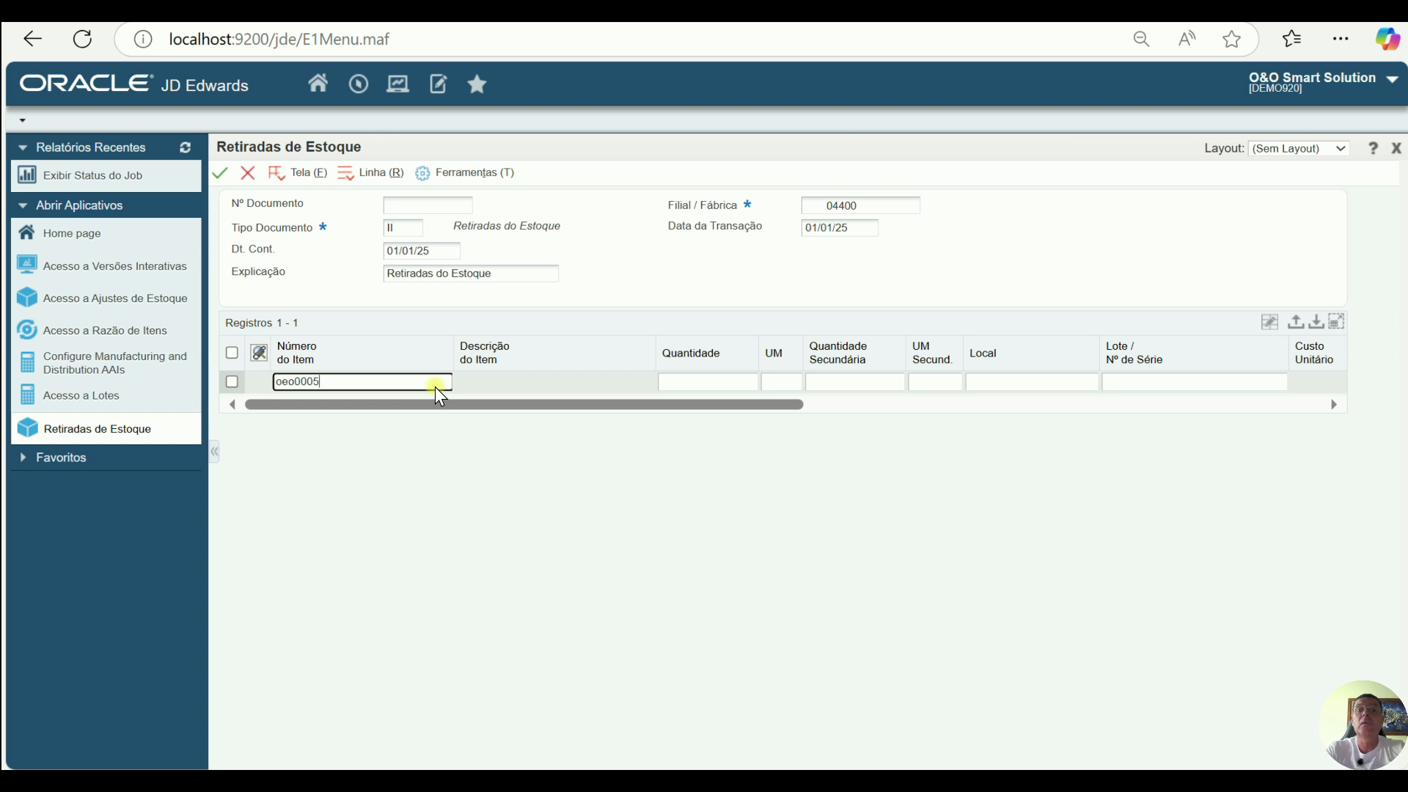
key(Tab)
text(12)
key(Tab)
key(shift+Tab)
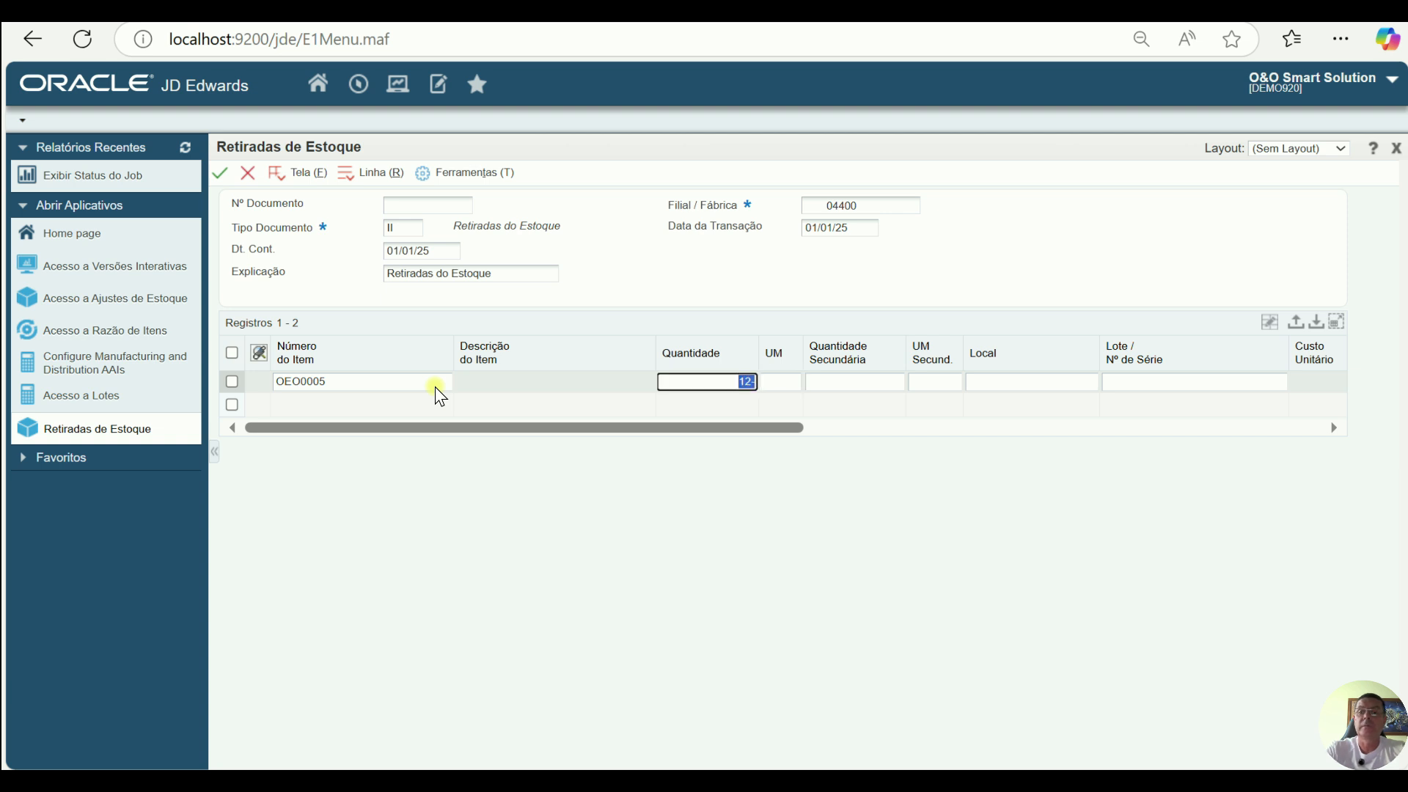
text(-1)
key(Tab)
click(477, 405)
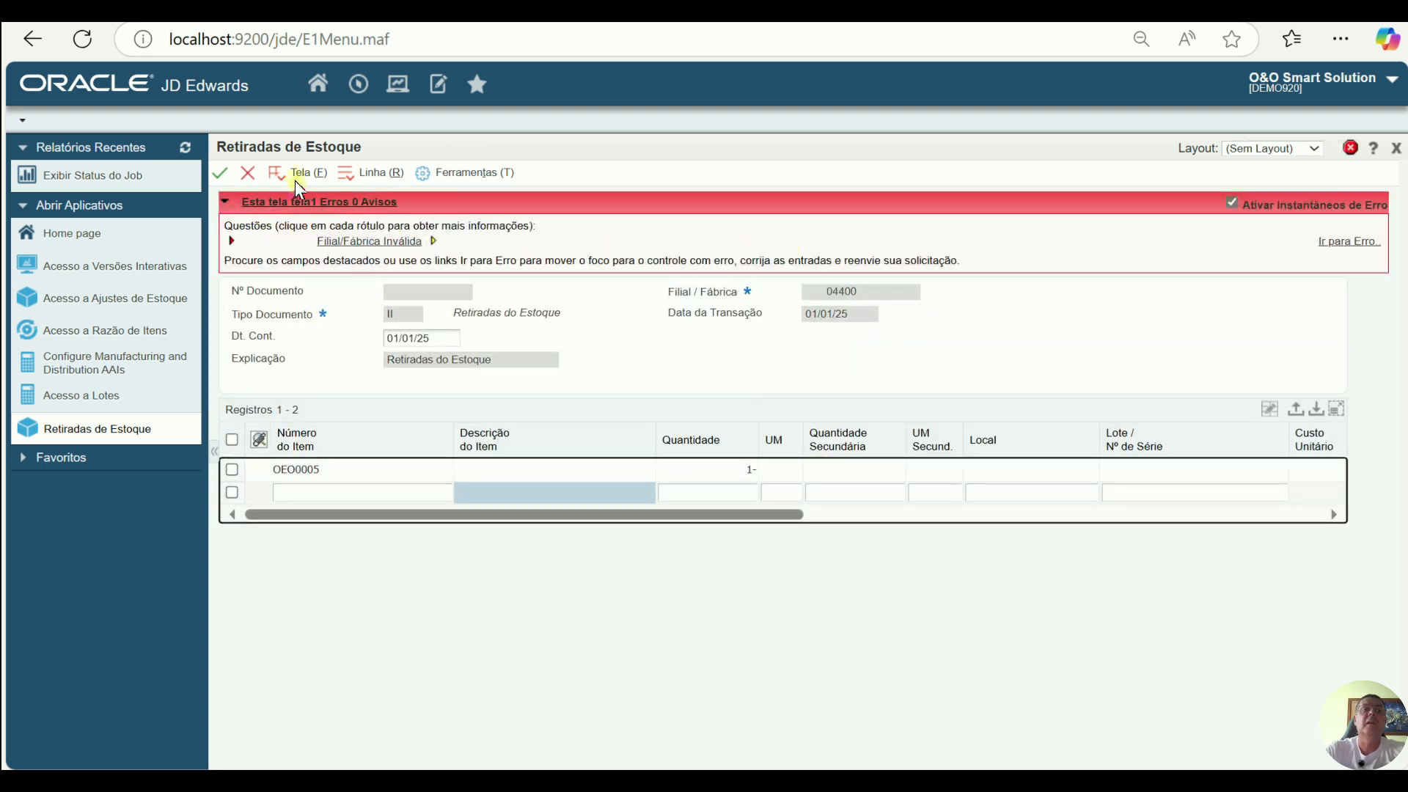
click(258, 176)
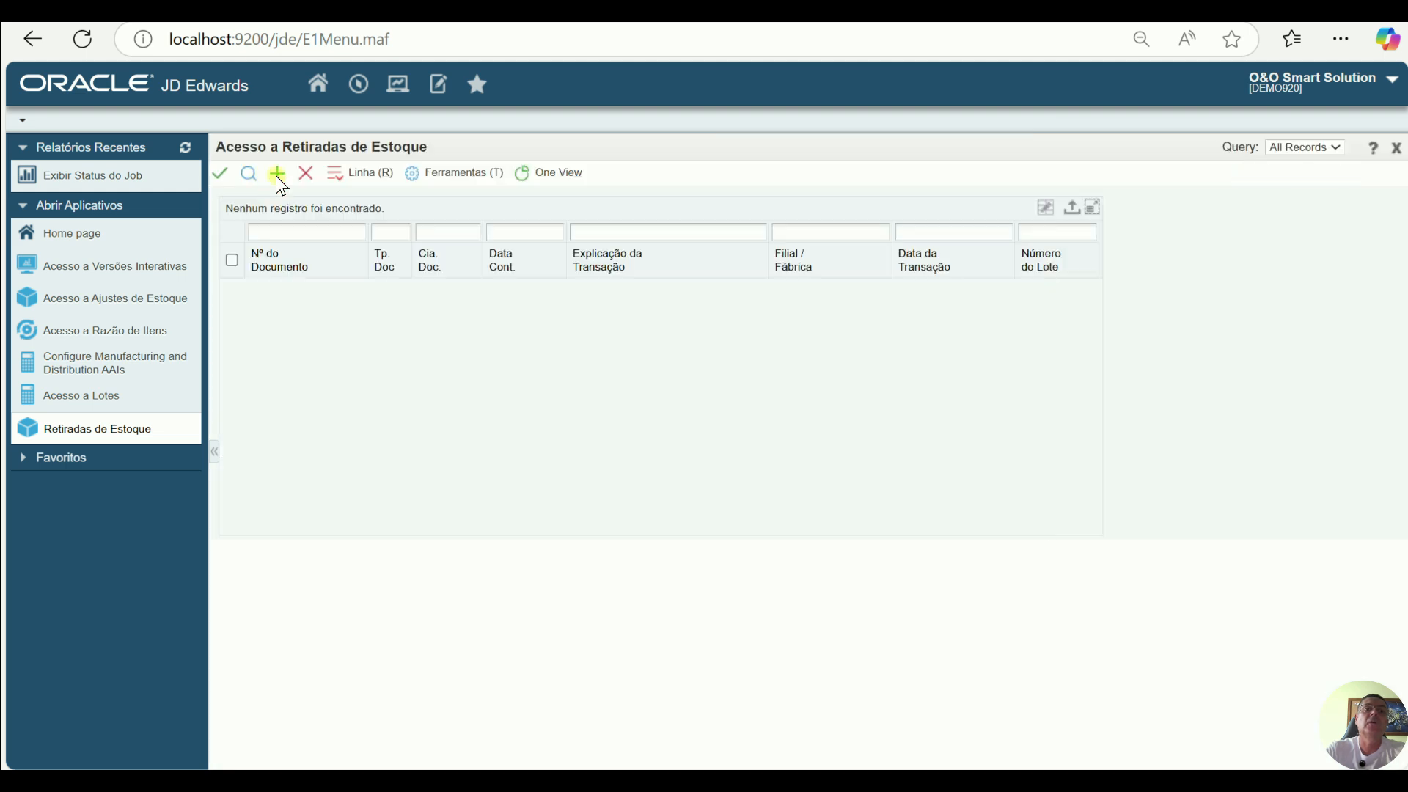
Step: Add a new issue with Dt. Cont. 01/01/25, Explicação "Retiradas do Estoque", Filial/Fábrica 04400-BP and Data da Transação 01/01/25
click(280, 173)
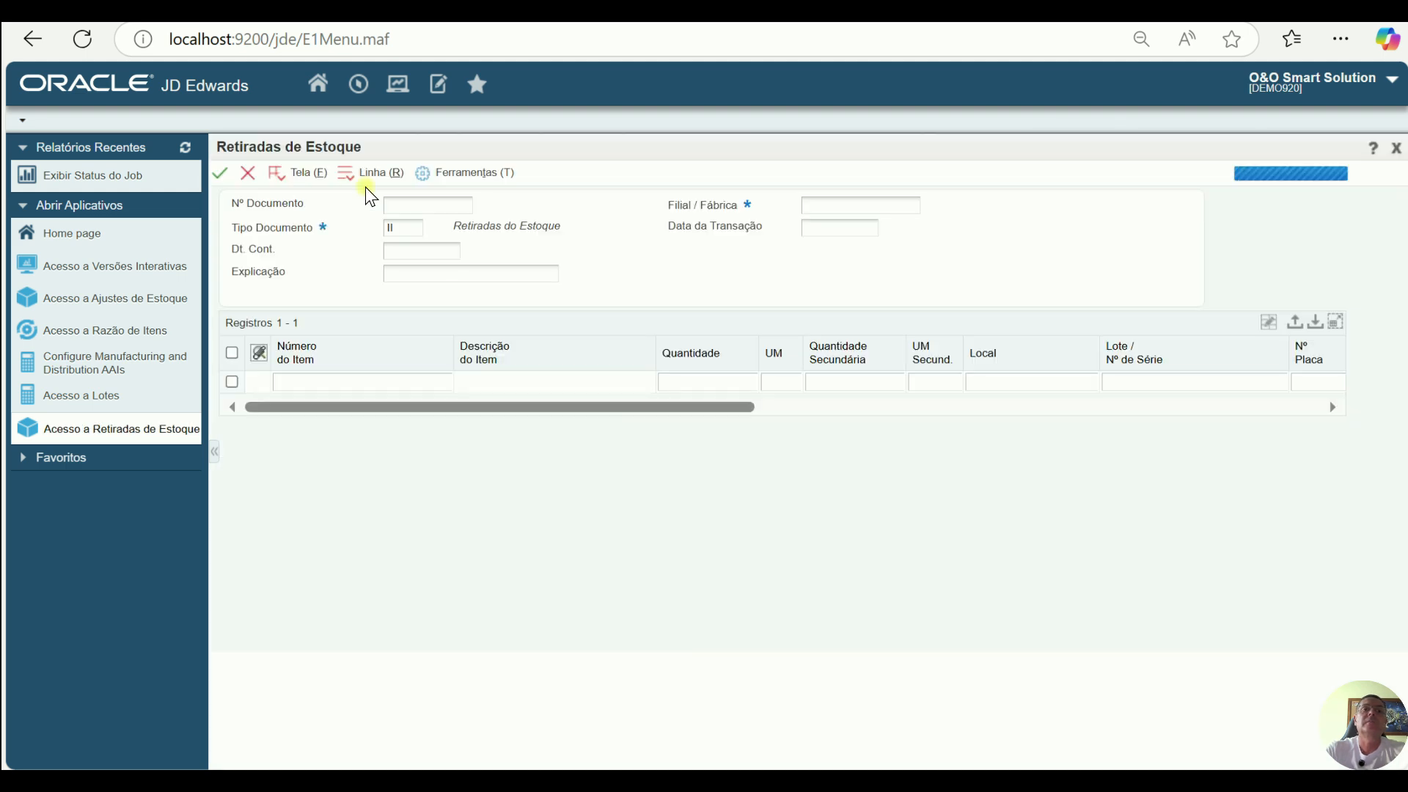
key(Tab)
key(Tab)
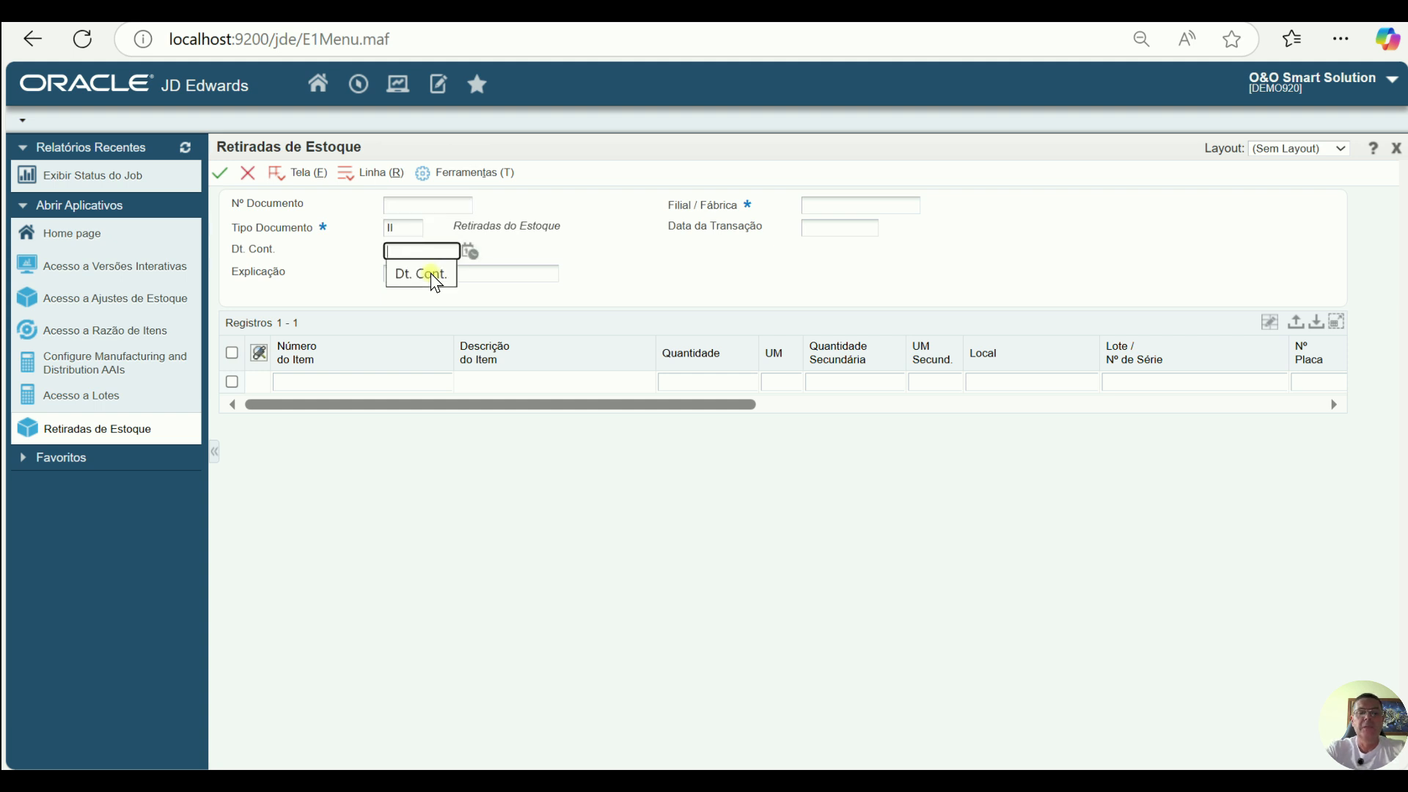
text(0101)
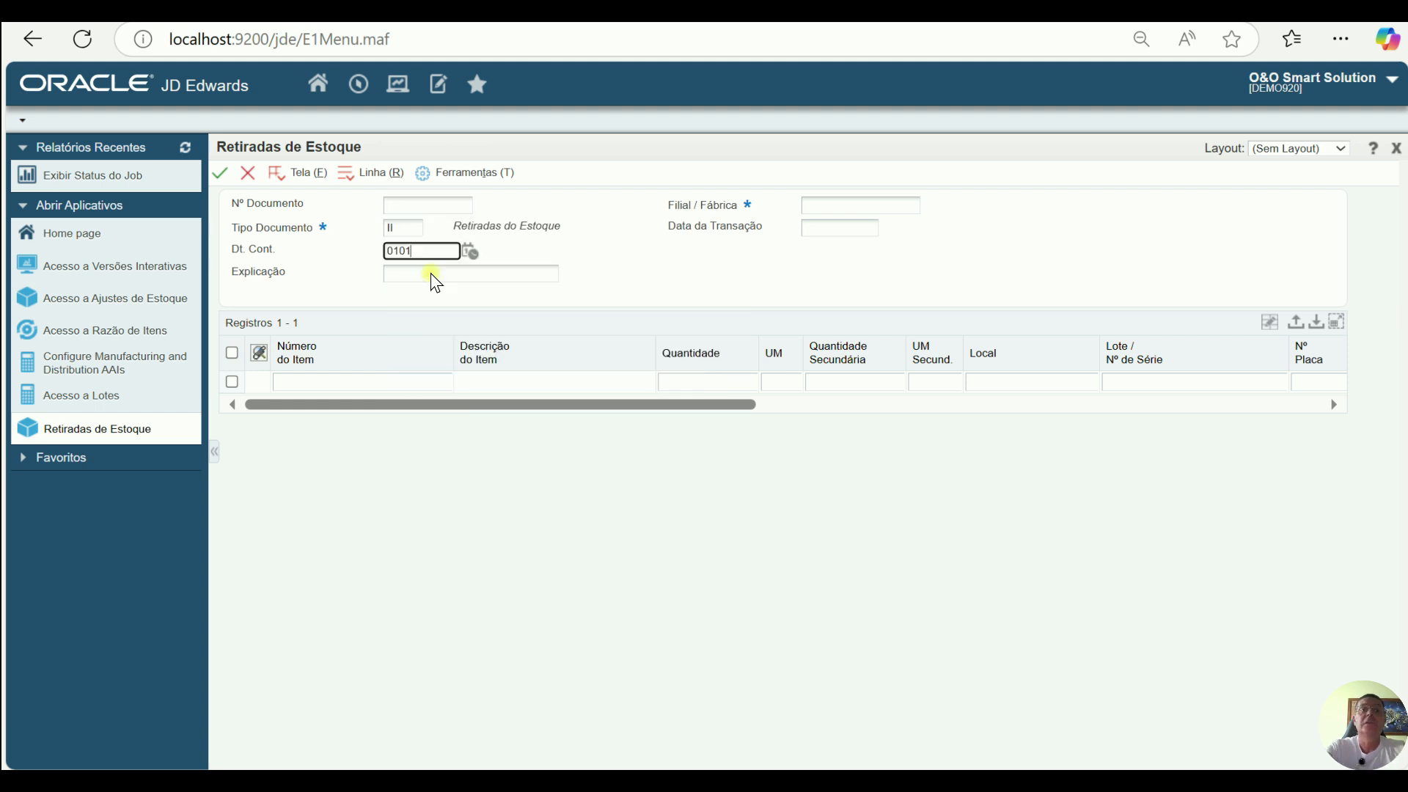
click(431, 276)
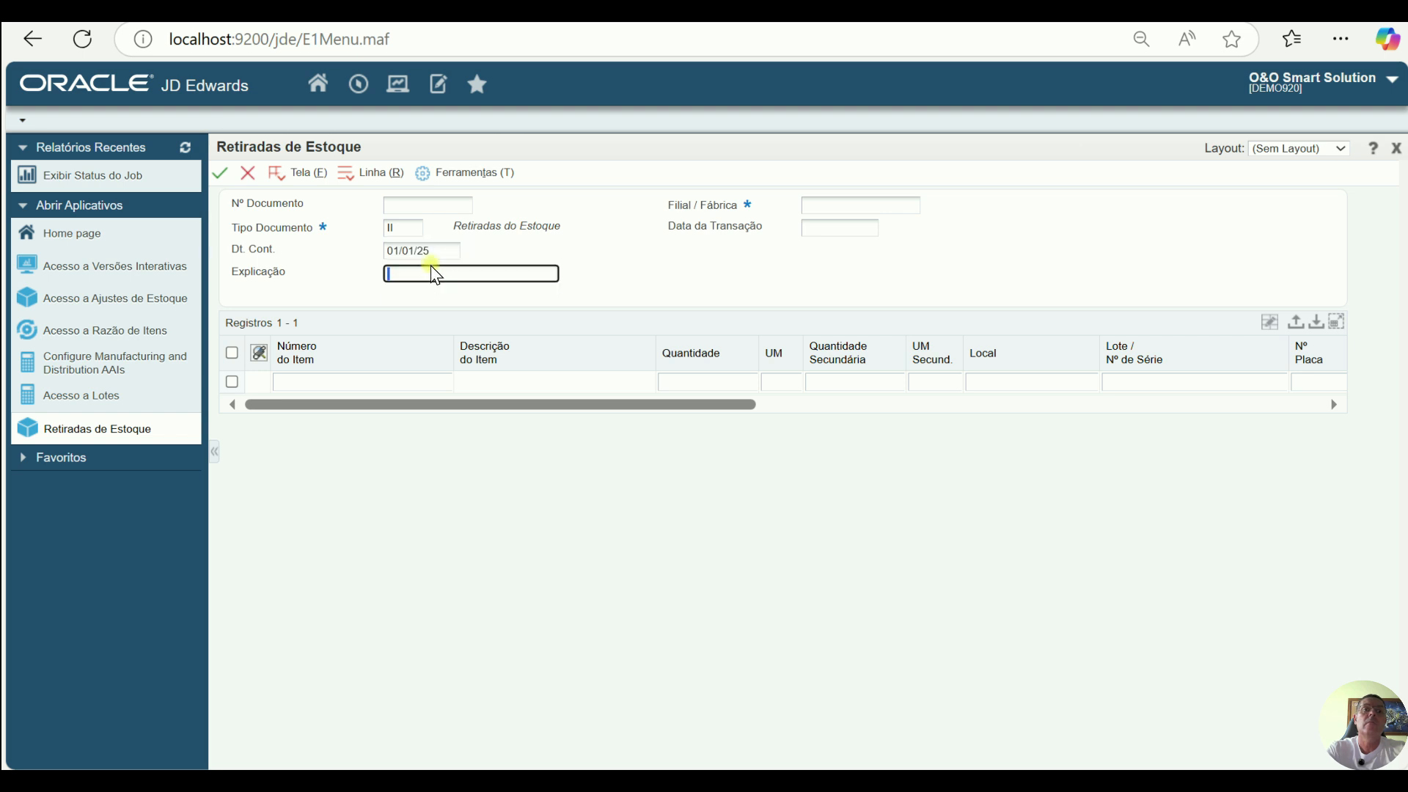
text(Retiradas do Estoque)
key(Down)
key(Tab)
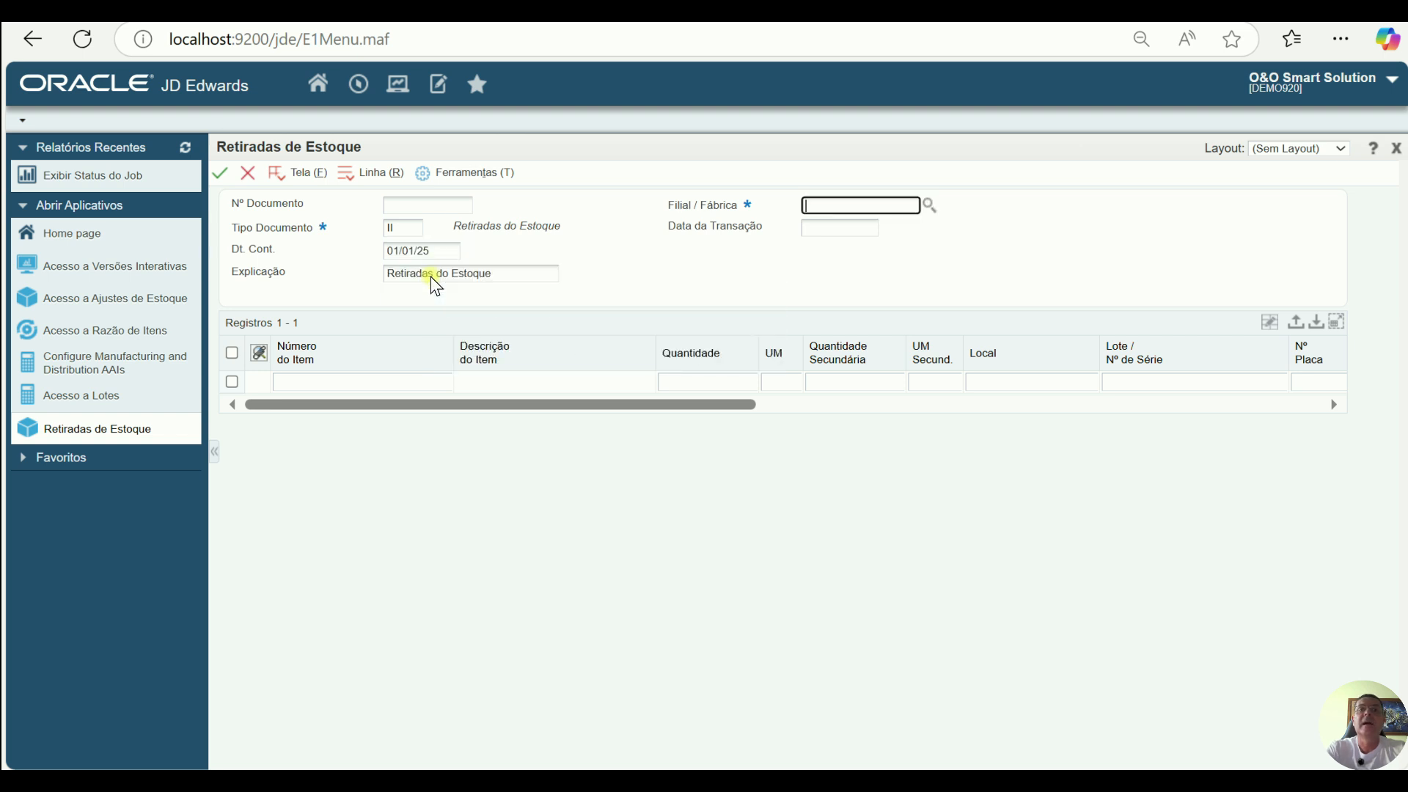
text(044)
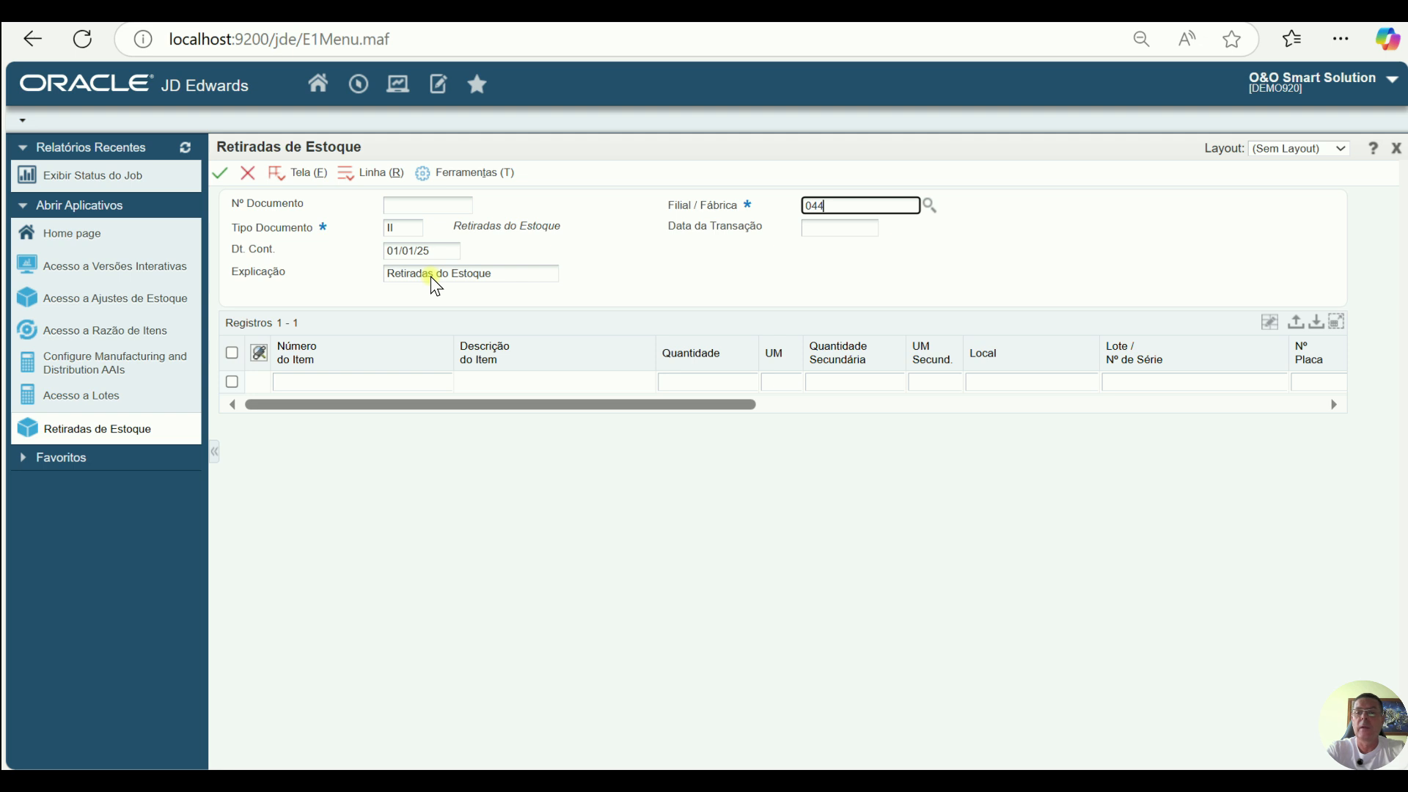
text(00-bp)
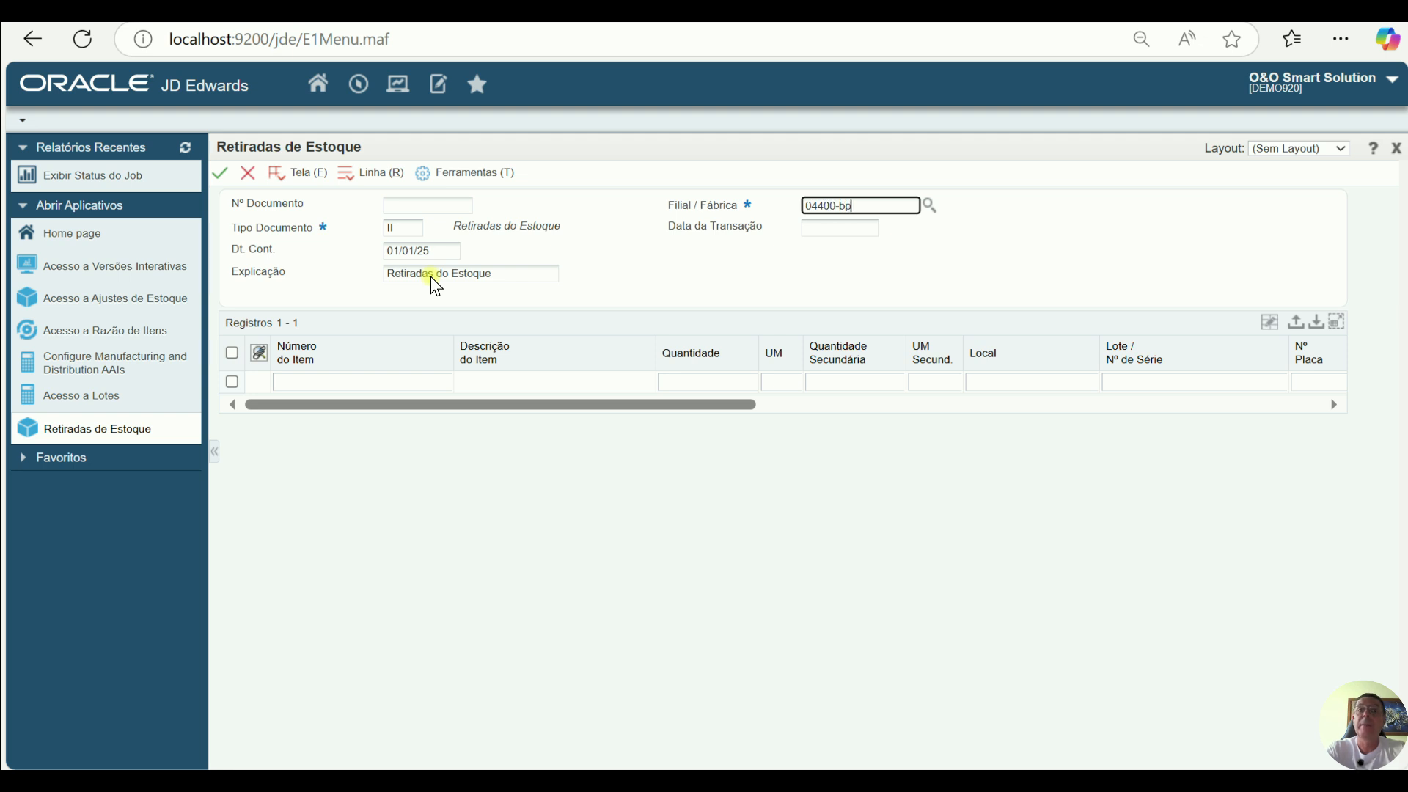
key(Tab)
text(01/01/25)
key(Tab)
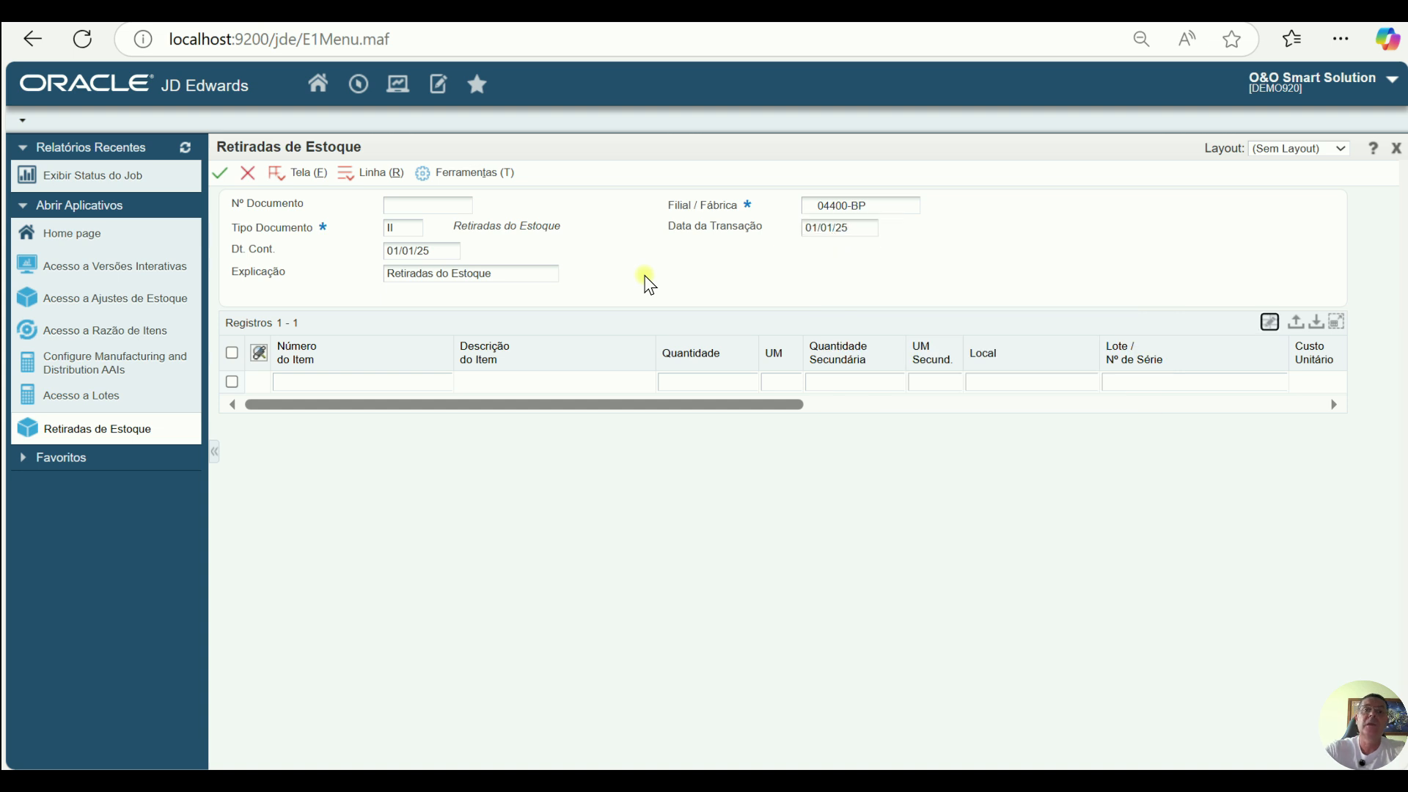
Step: Enter an issue line for item OEO0005 with quantity -1, save it and close the Retiradas de Estoque form
click(396, 389)
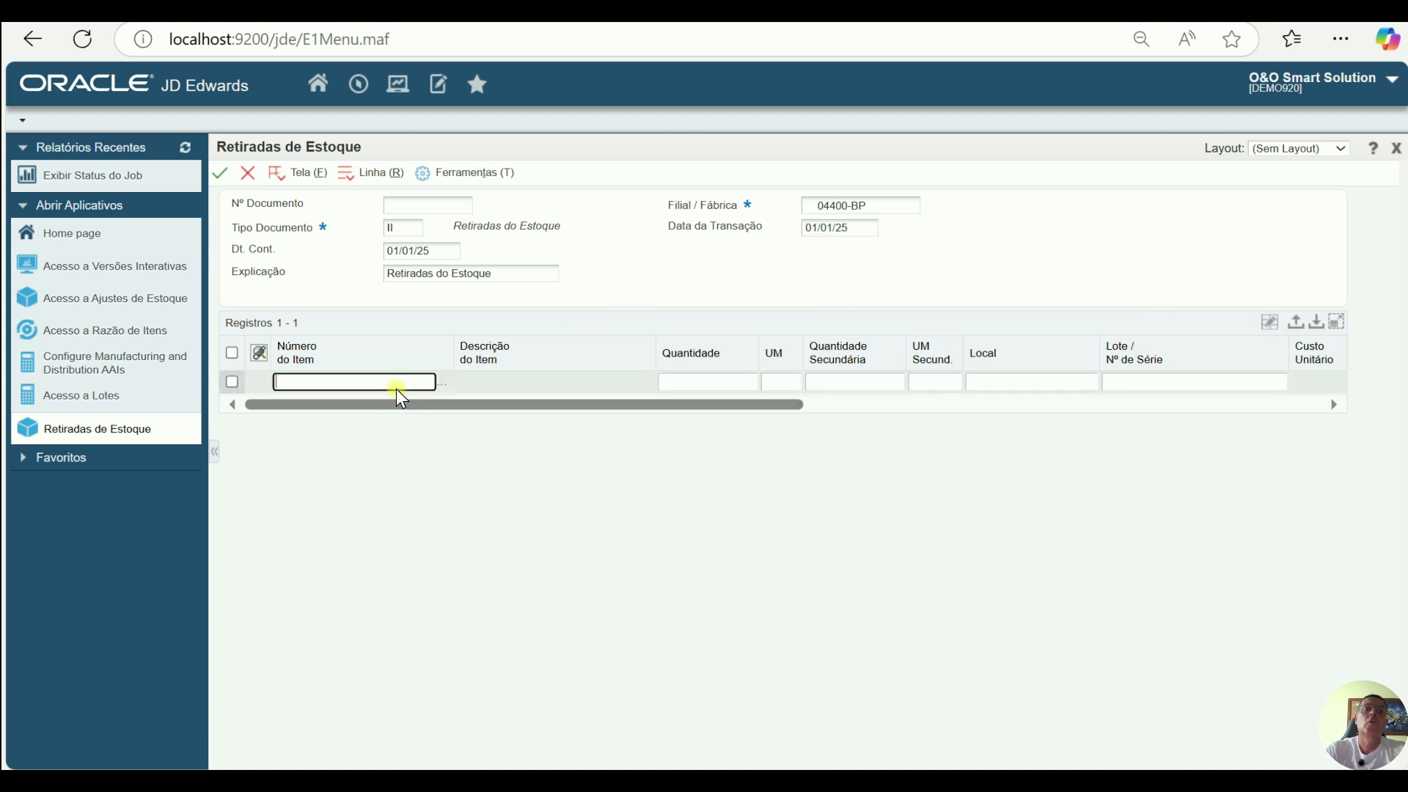
text(o)
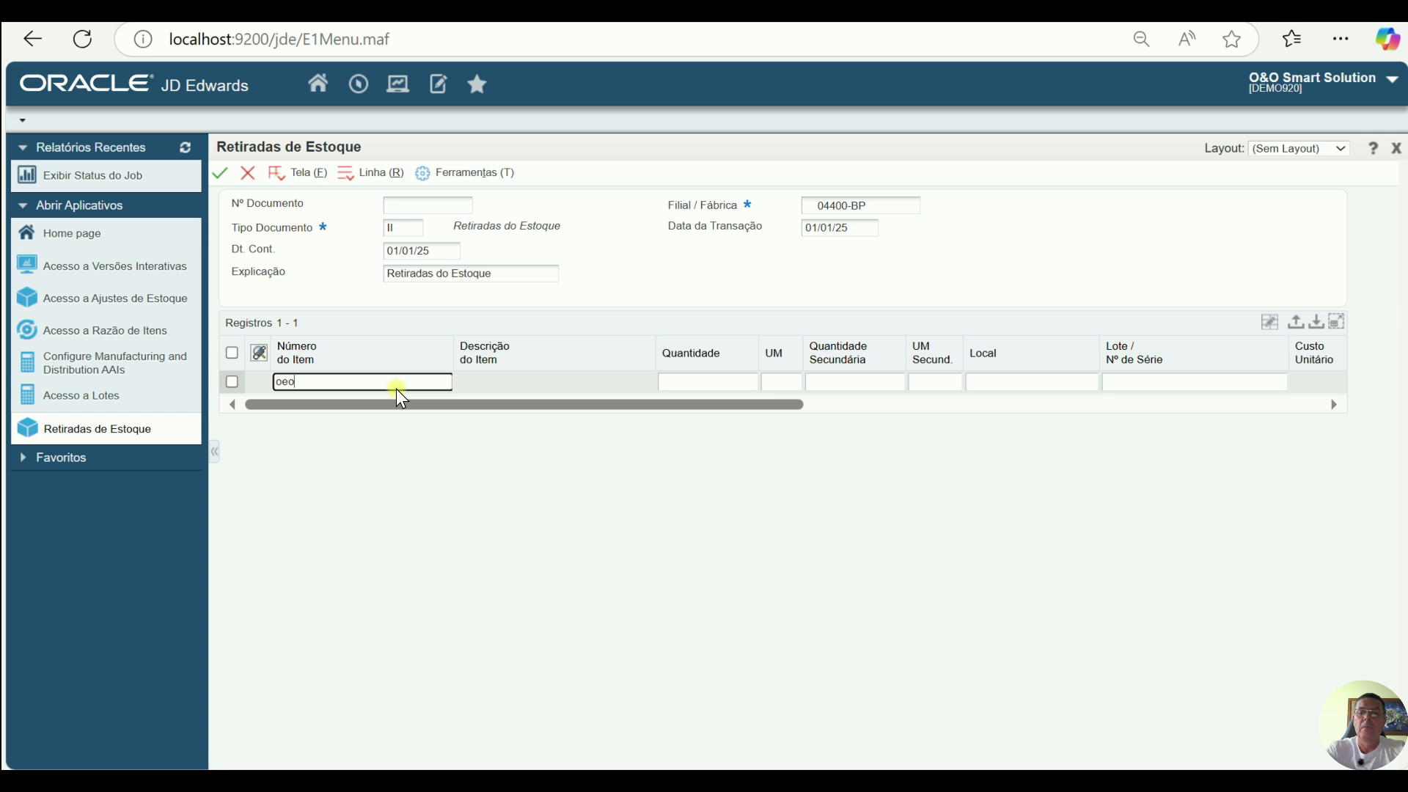
text(e0005)
key(Tab)
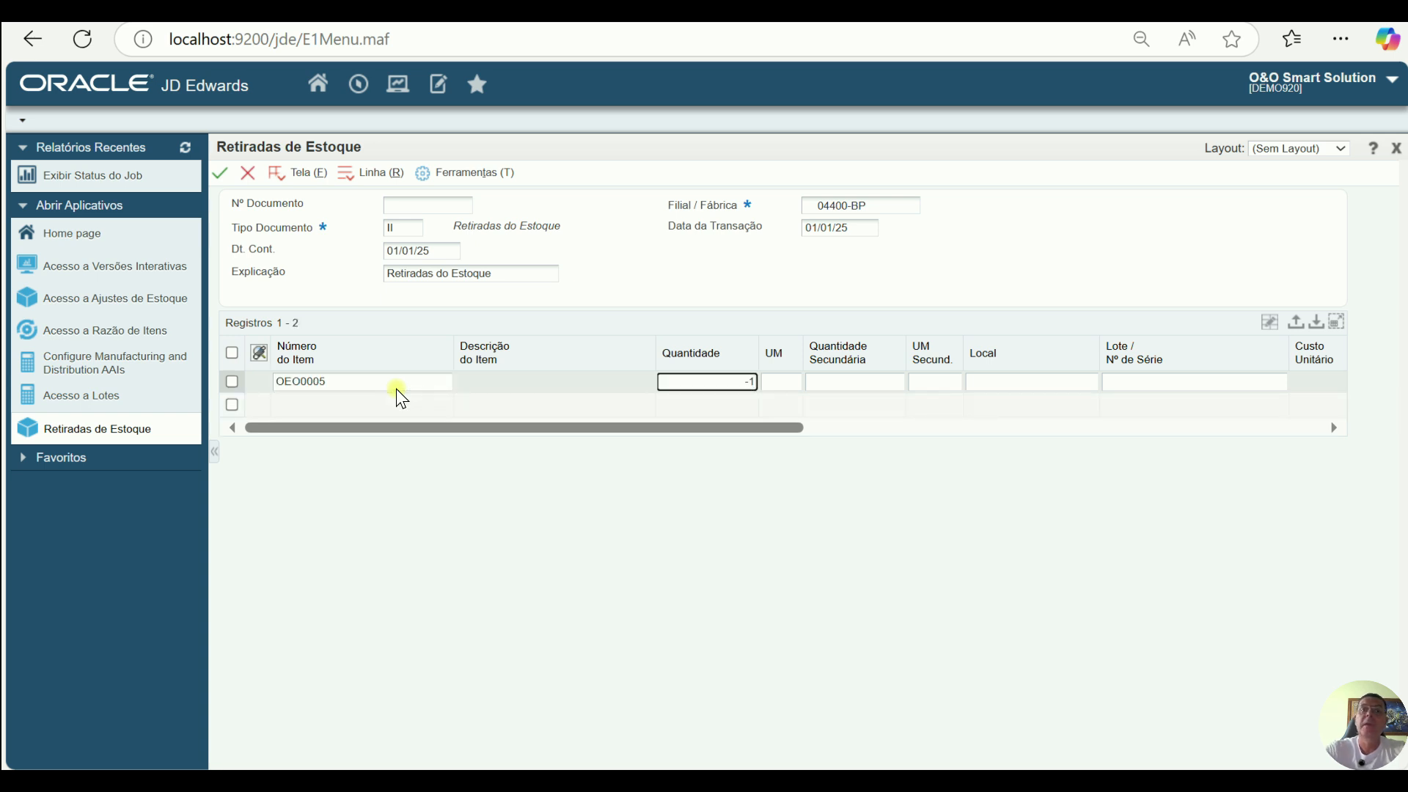
click(394, 402)
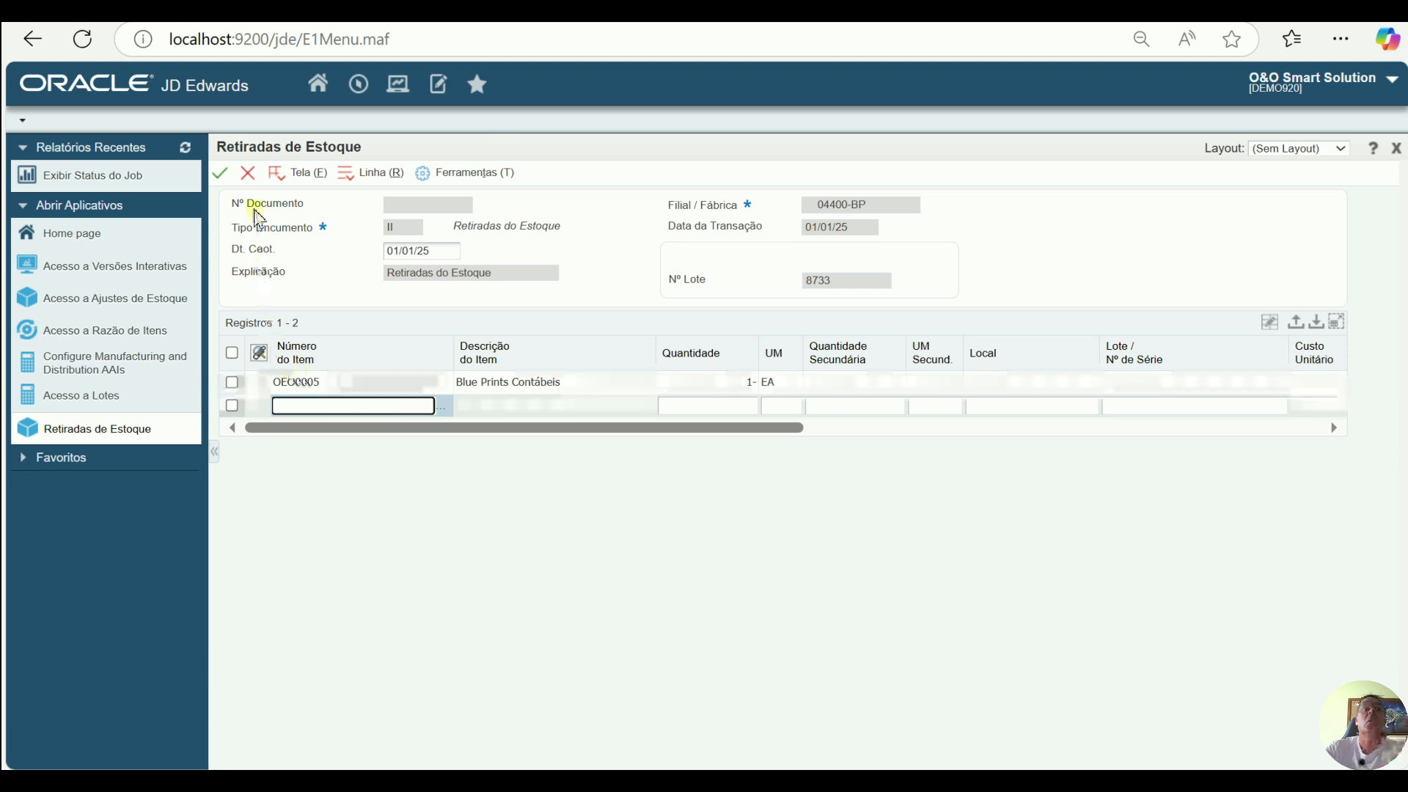
click(221, 179)
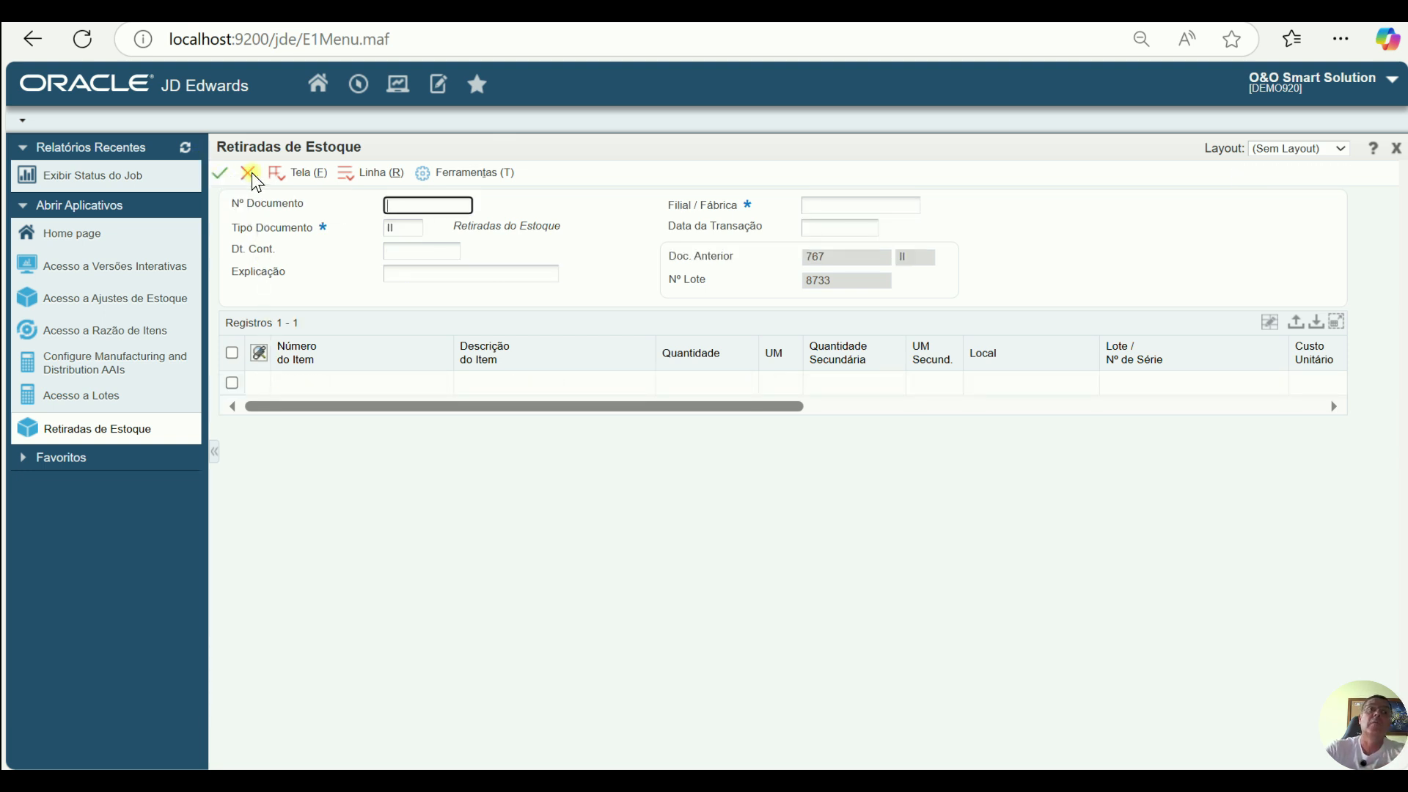
click(250, 173)
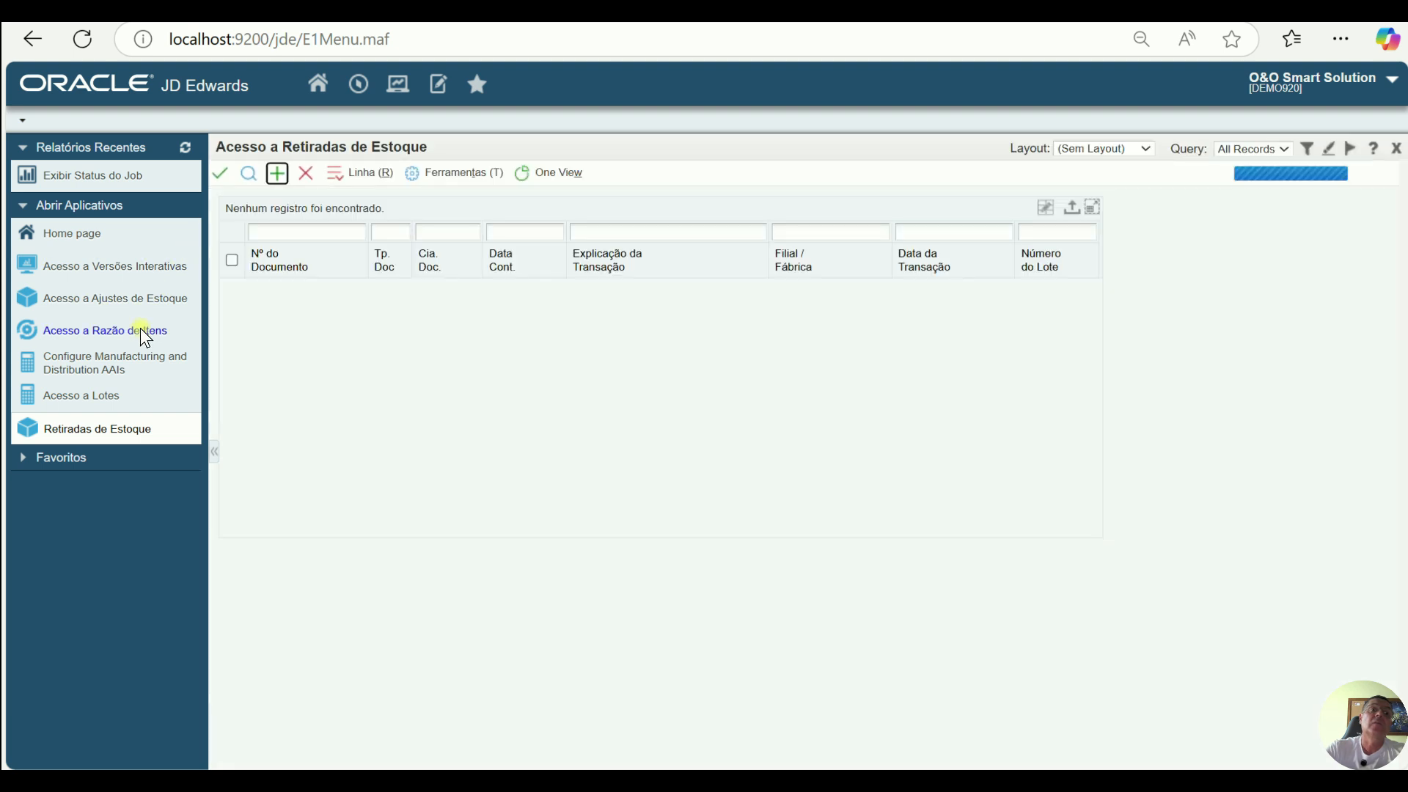
Step: Switch to Acesso a Razão de Itens and refresh item OEO0005's ledger to check the reversed issue
click(140, 330)
click(250, 173)
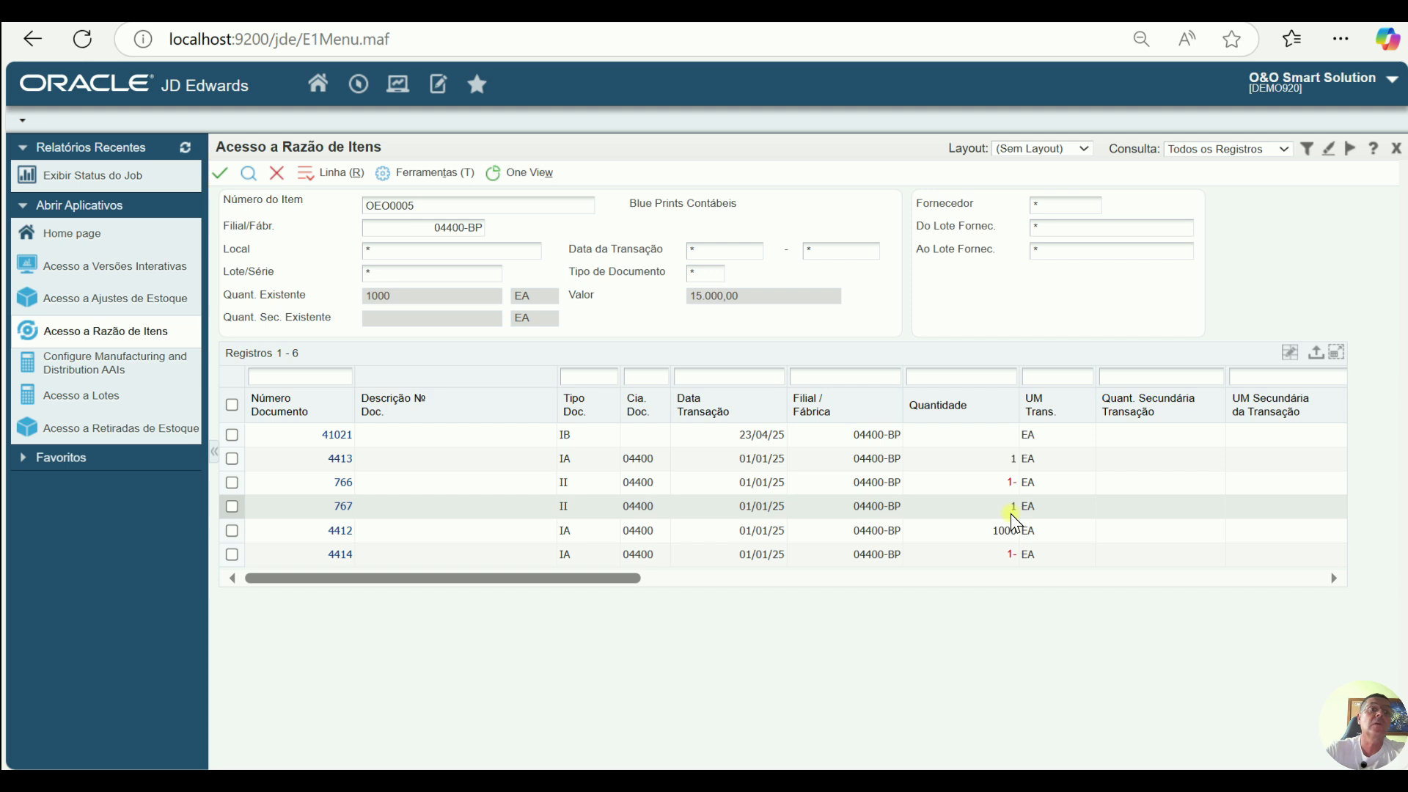
Step: In Acesso a Lotes, list all type N batches, open the accounting entries of batch 8733's issue, and close them
click(98, 395)
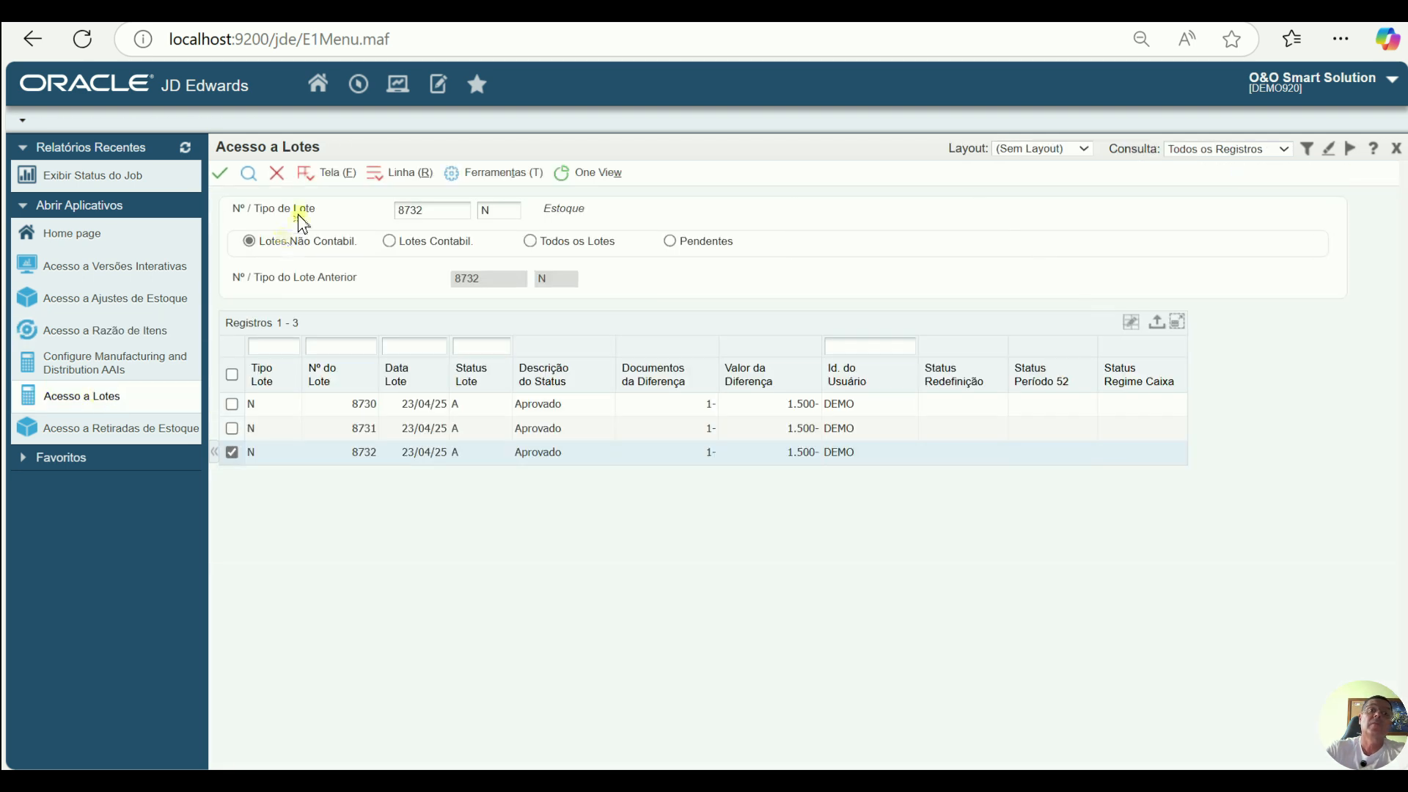
double_click(432, 211)
key(BackSpace)
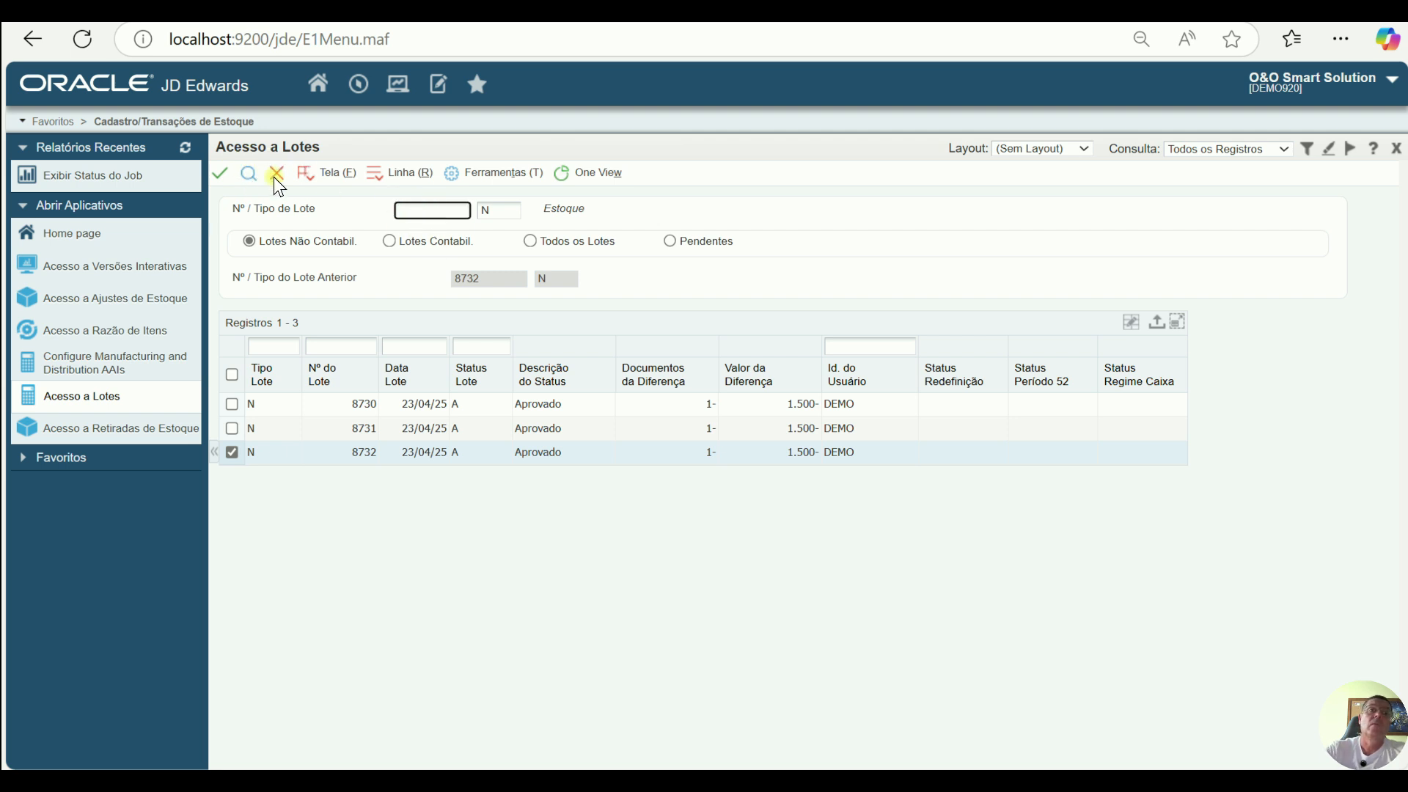
click(247, 174)
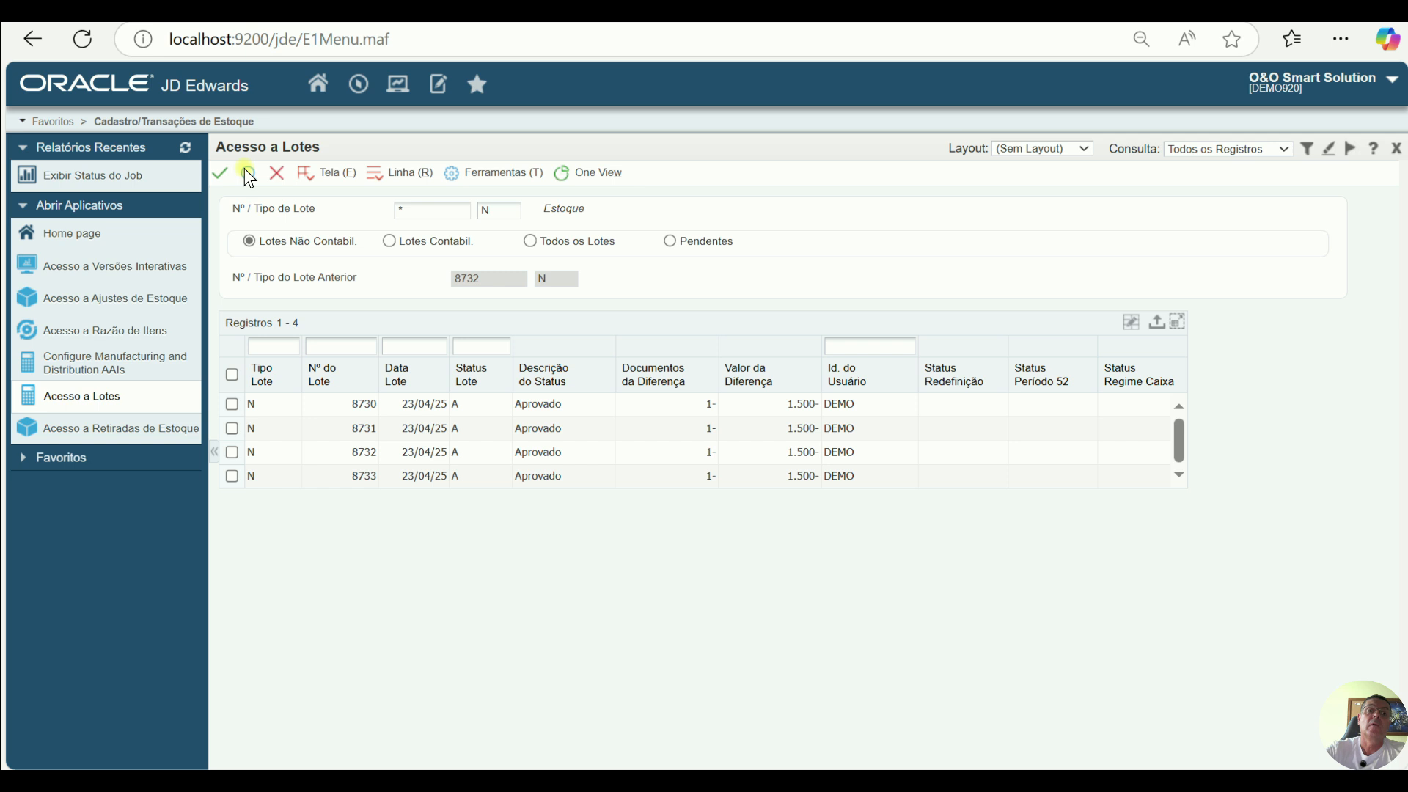
click(233, 476)
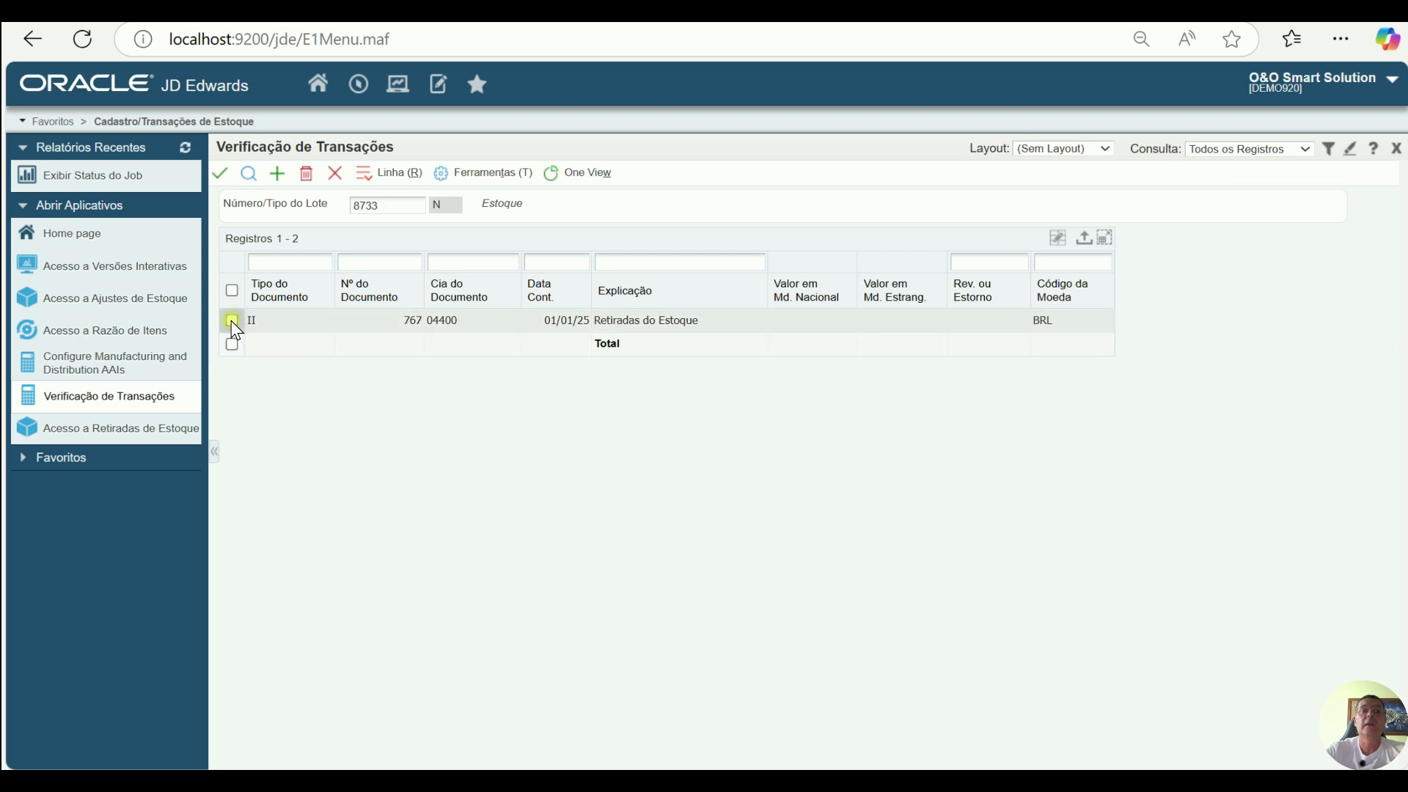
double_click(233, 324)
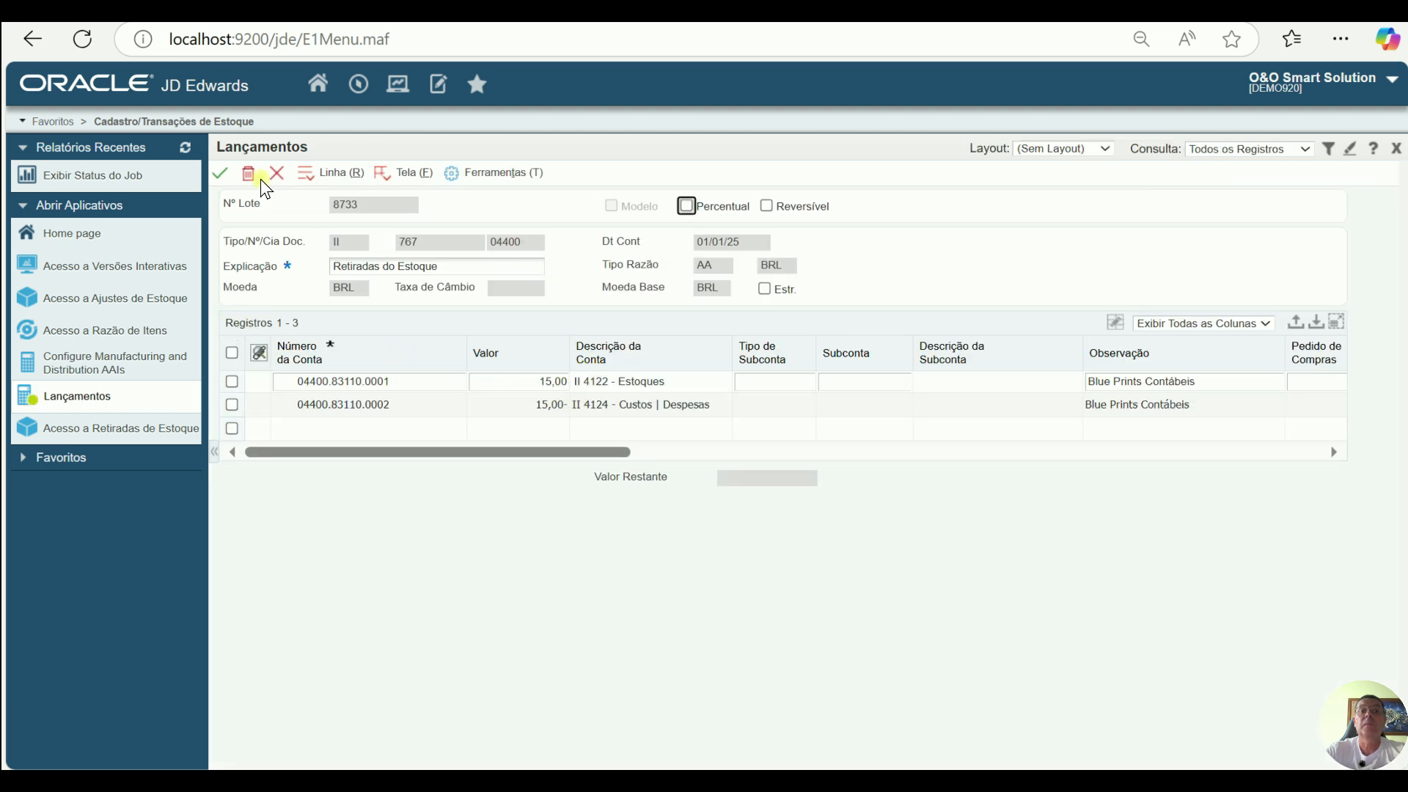
click(279, 175)
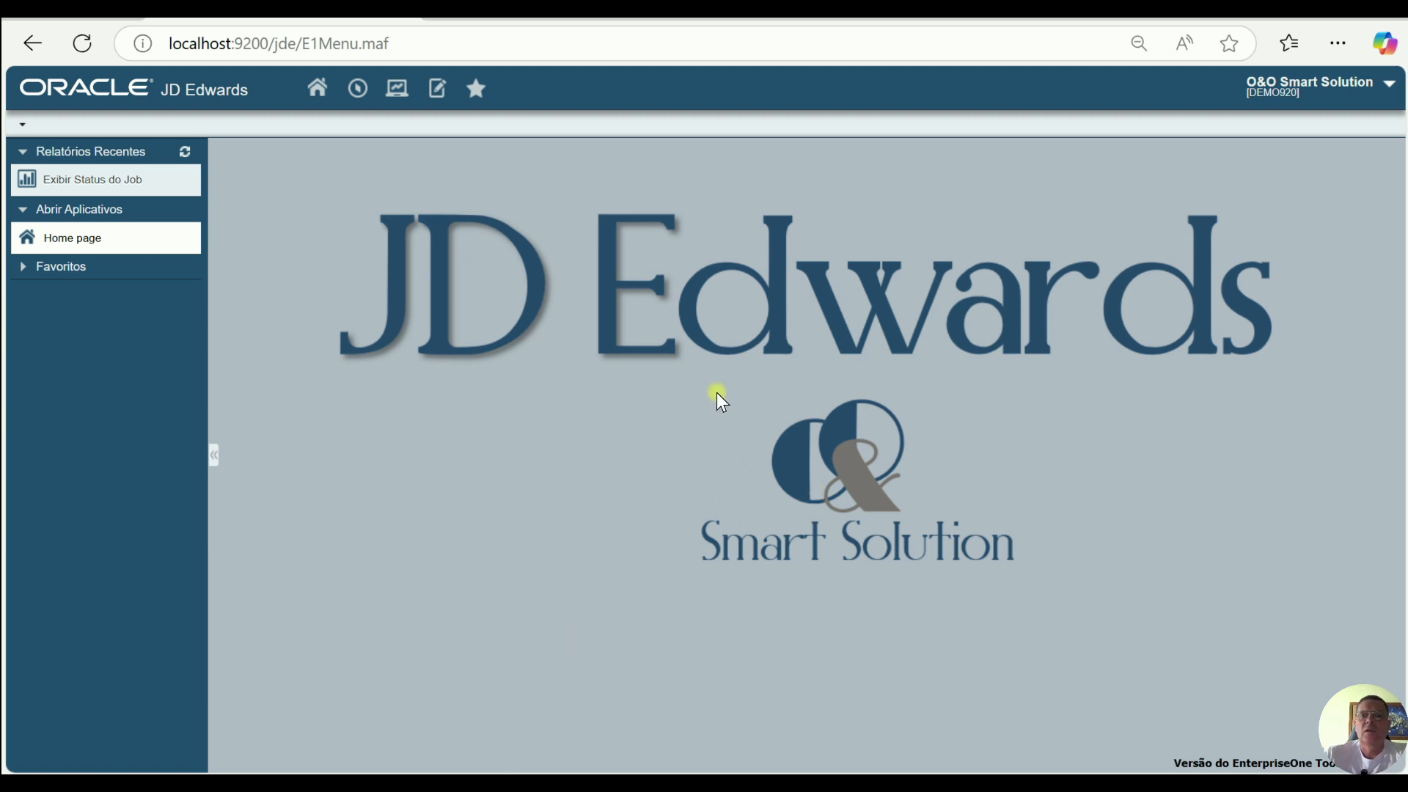
Step: Look up the interactive versions of P4113 through IV and open the processing options of version OO570001
click(477, 89)
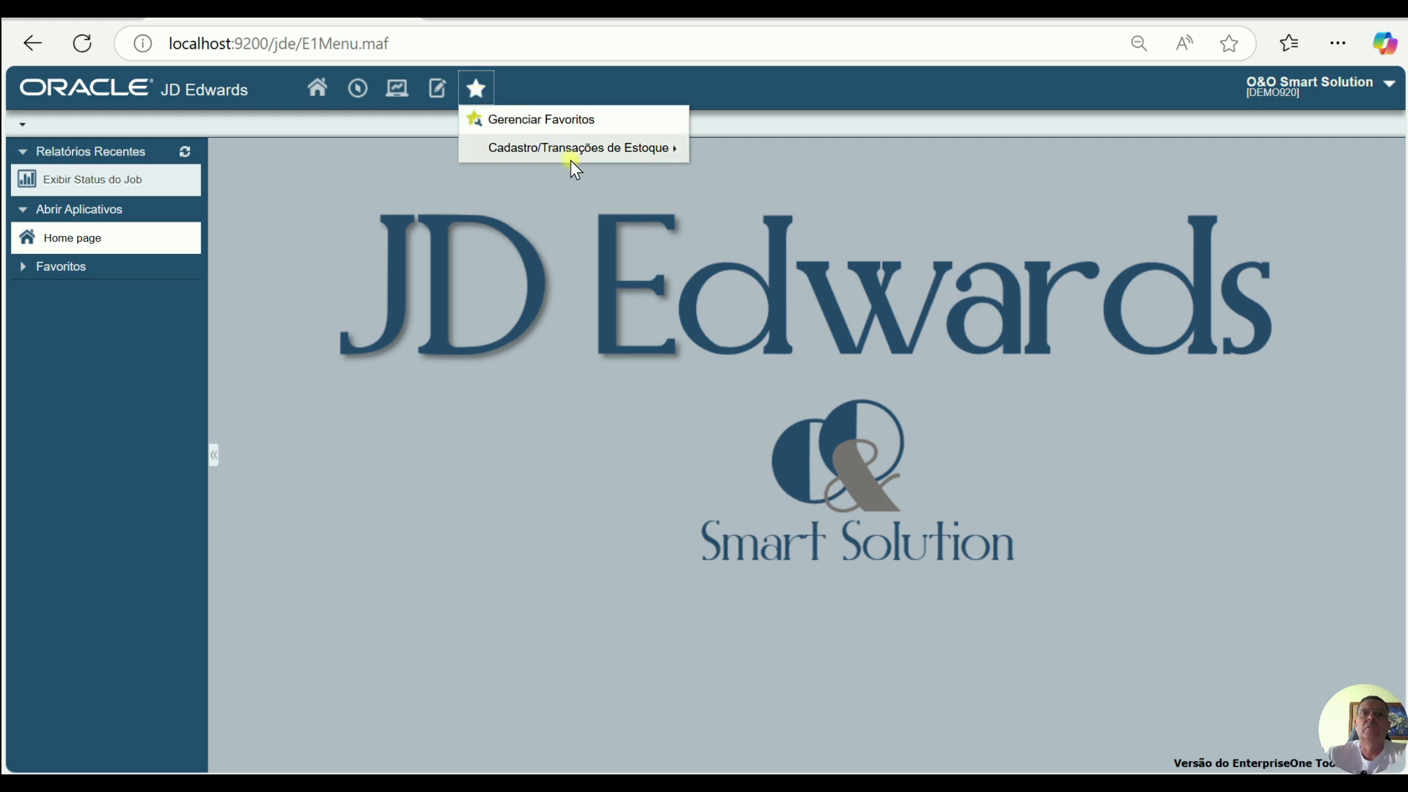
mouse_move(571, 163)
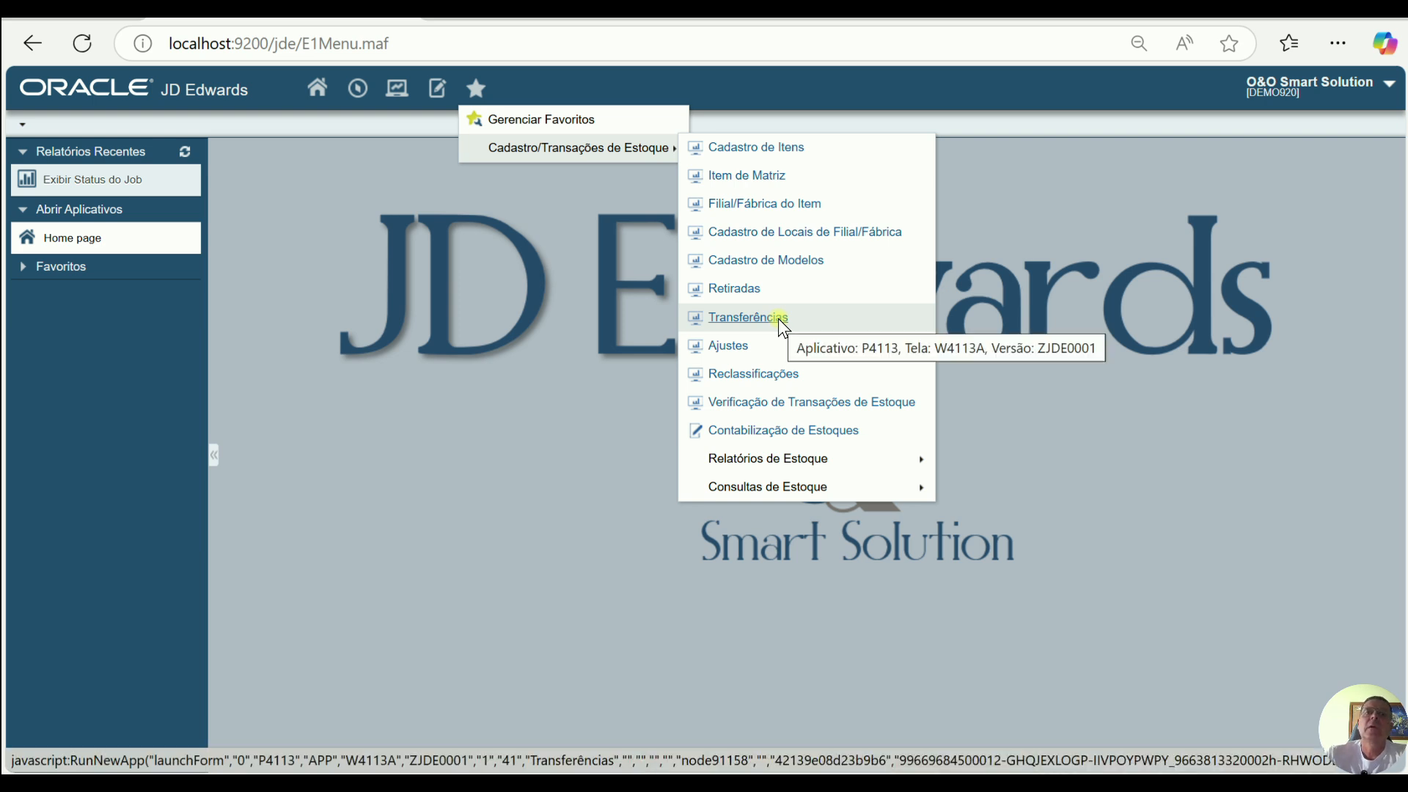
click(359, 88)
text(iv)
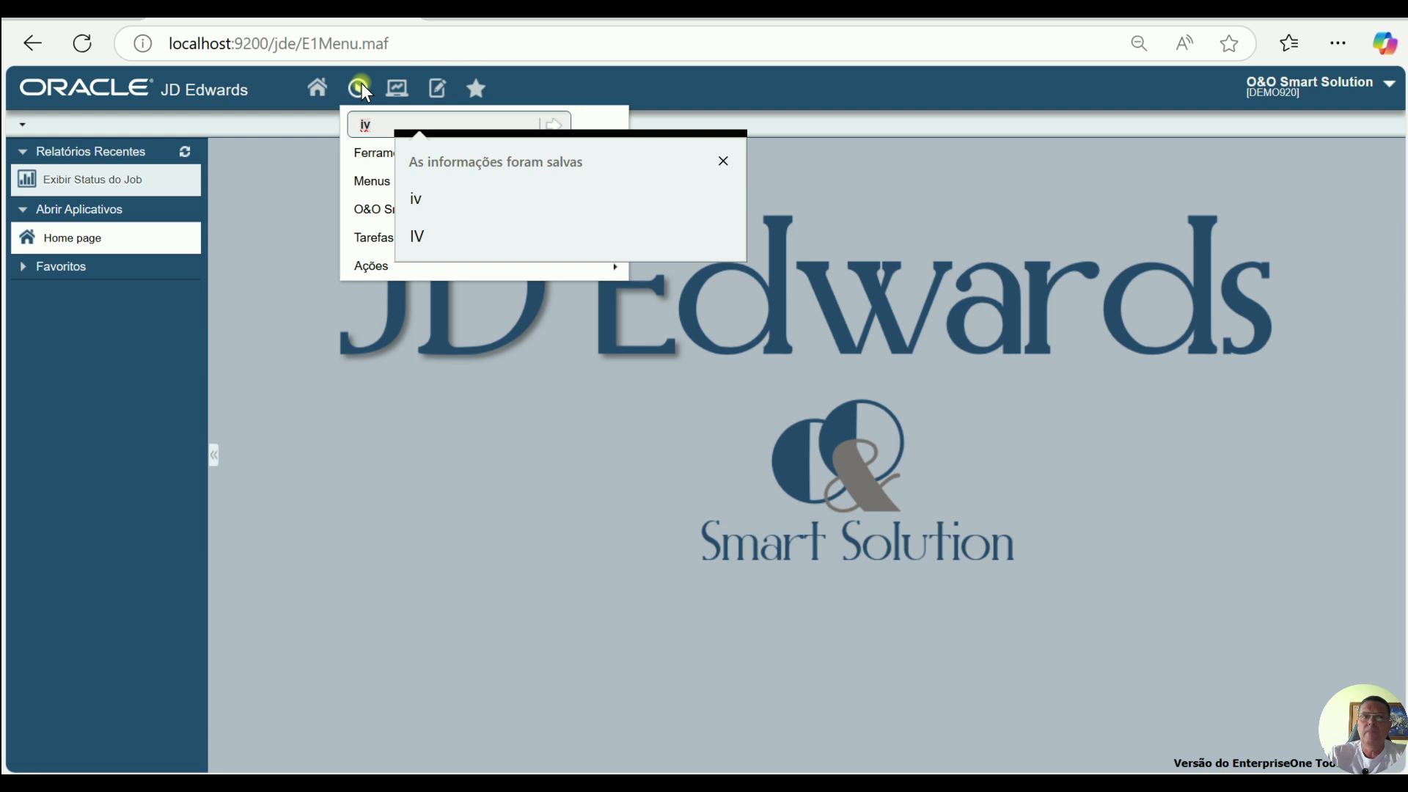
key(Return)
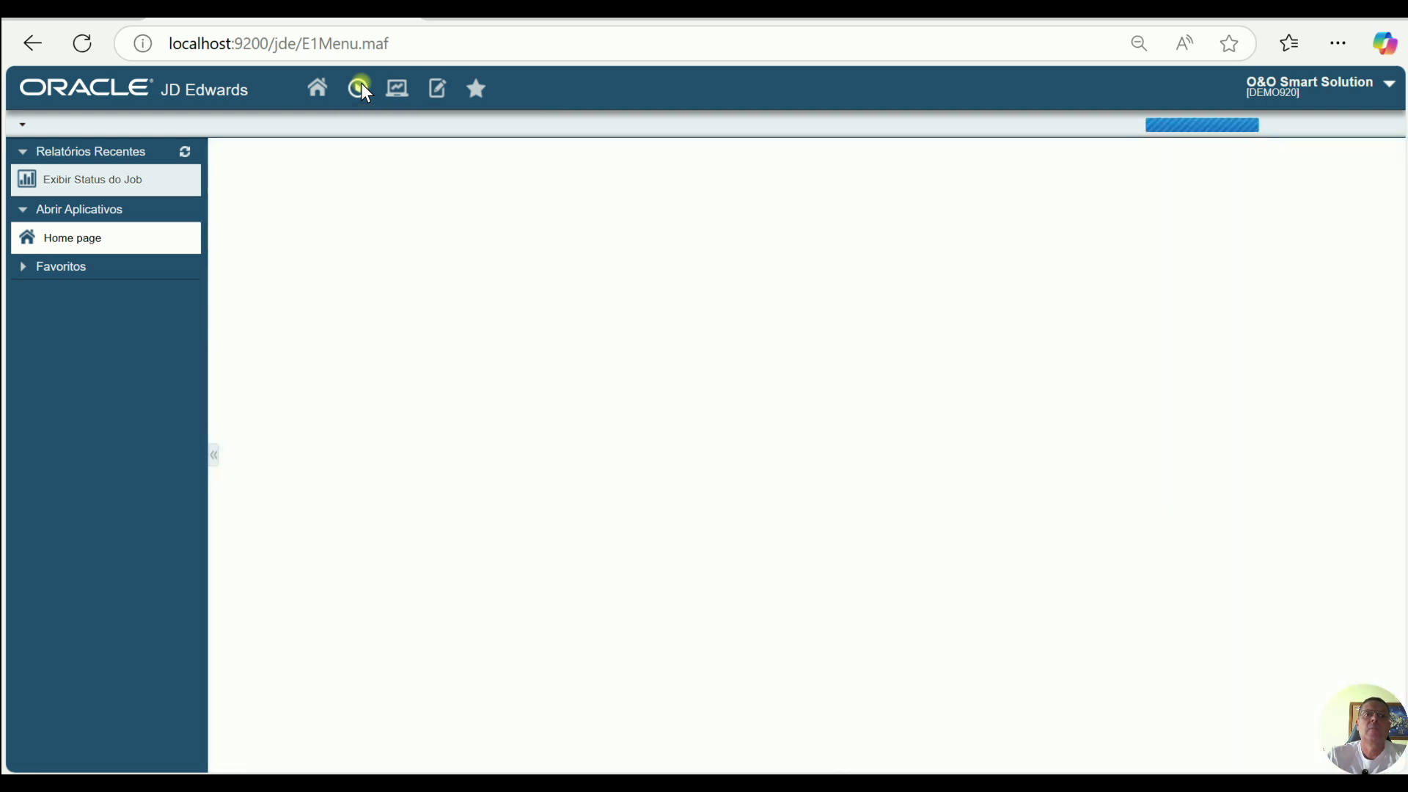
text(p4113)
key(Return)
click(231, 343)
click(488, 178)
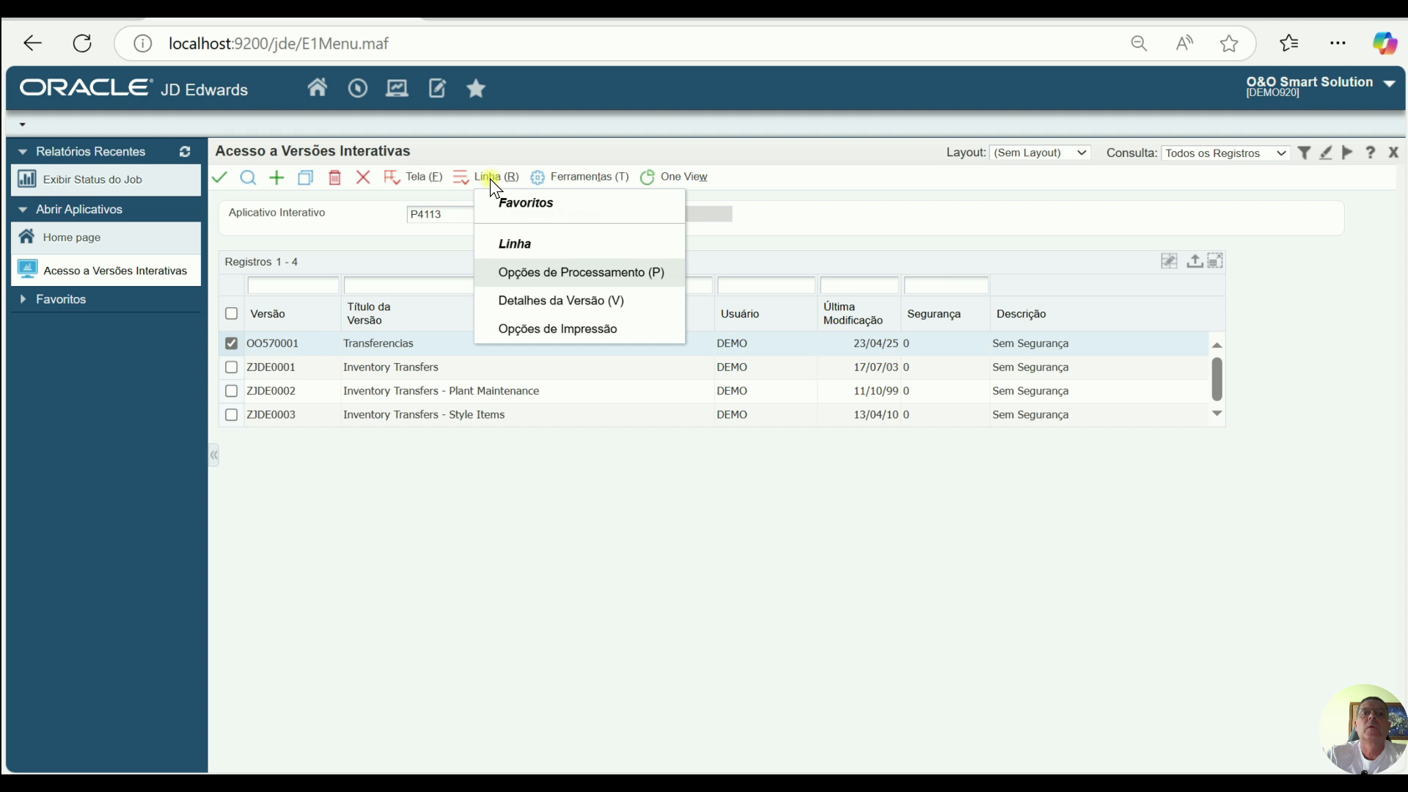
click(525, 268)
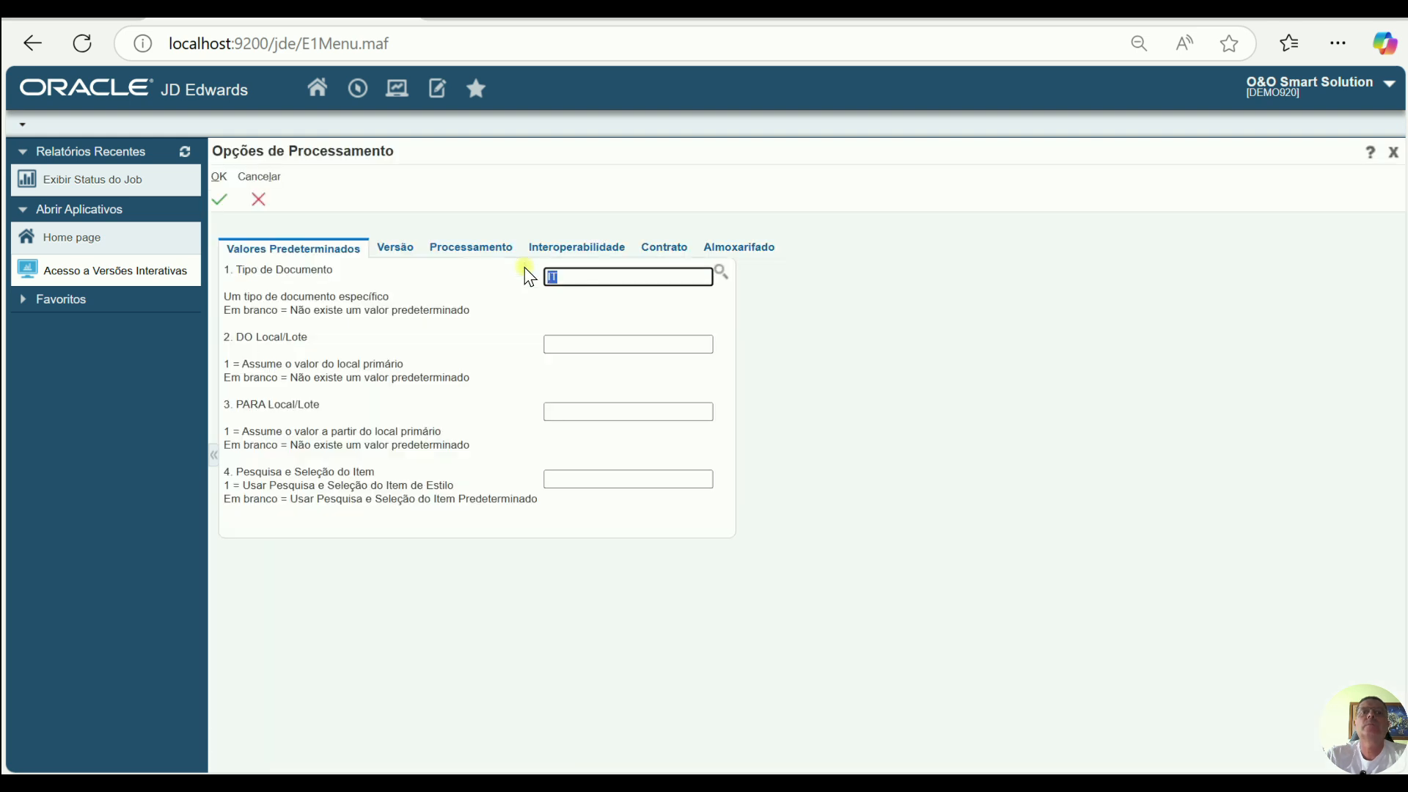
Step: Review the document type, Versão and Processamento options of the transfer version, then cancel and leave the version list
click(568, 312)
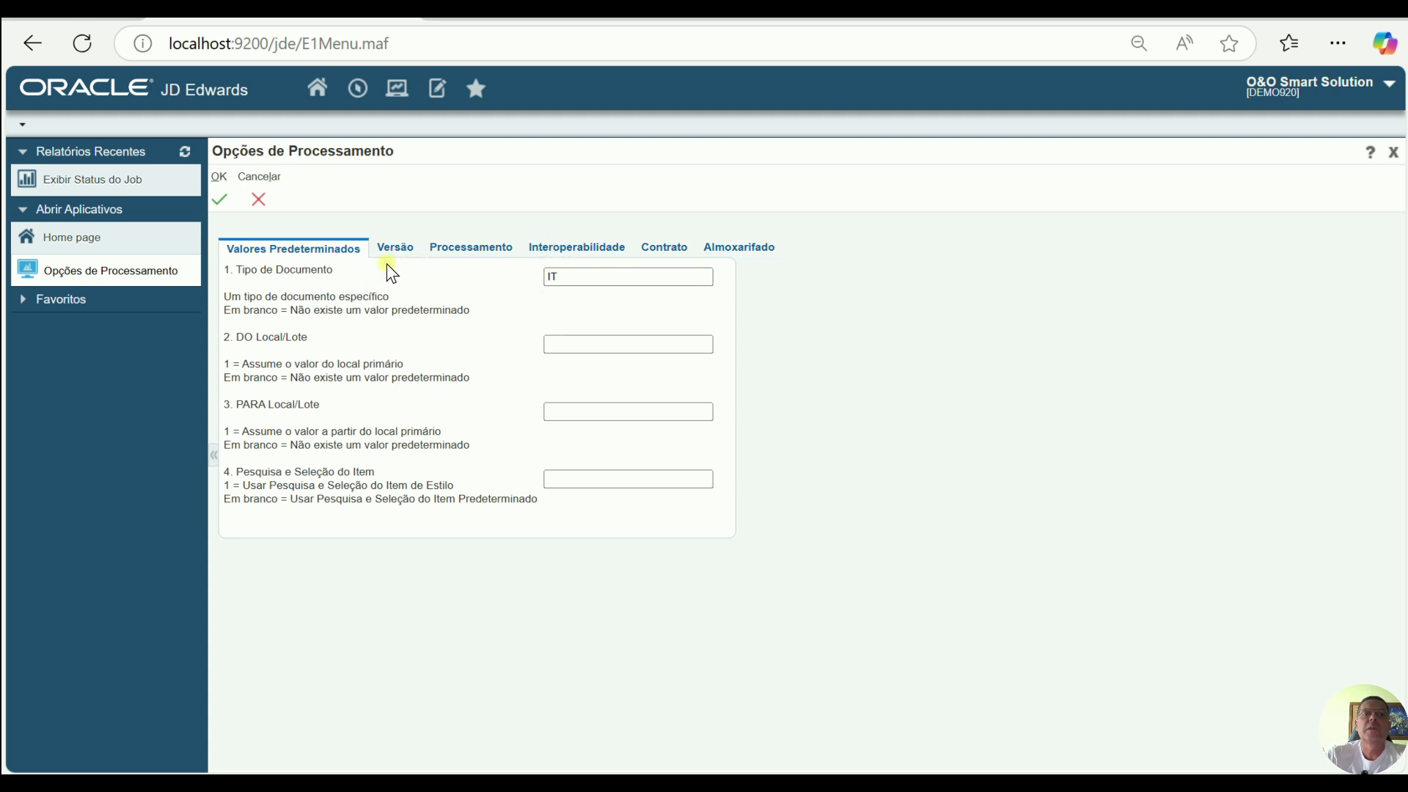
click(398, 248)
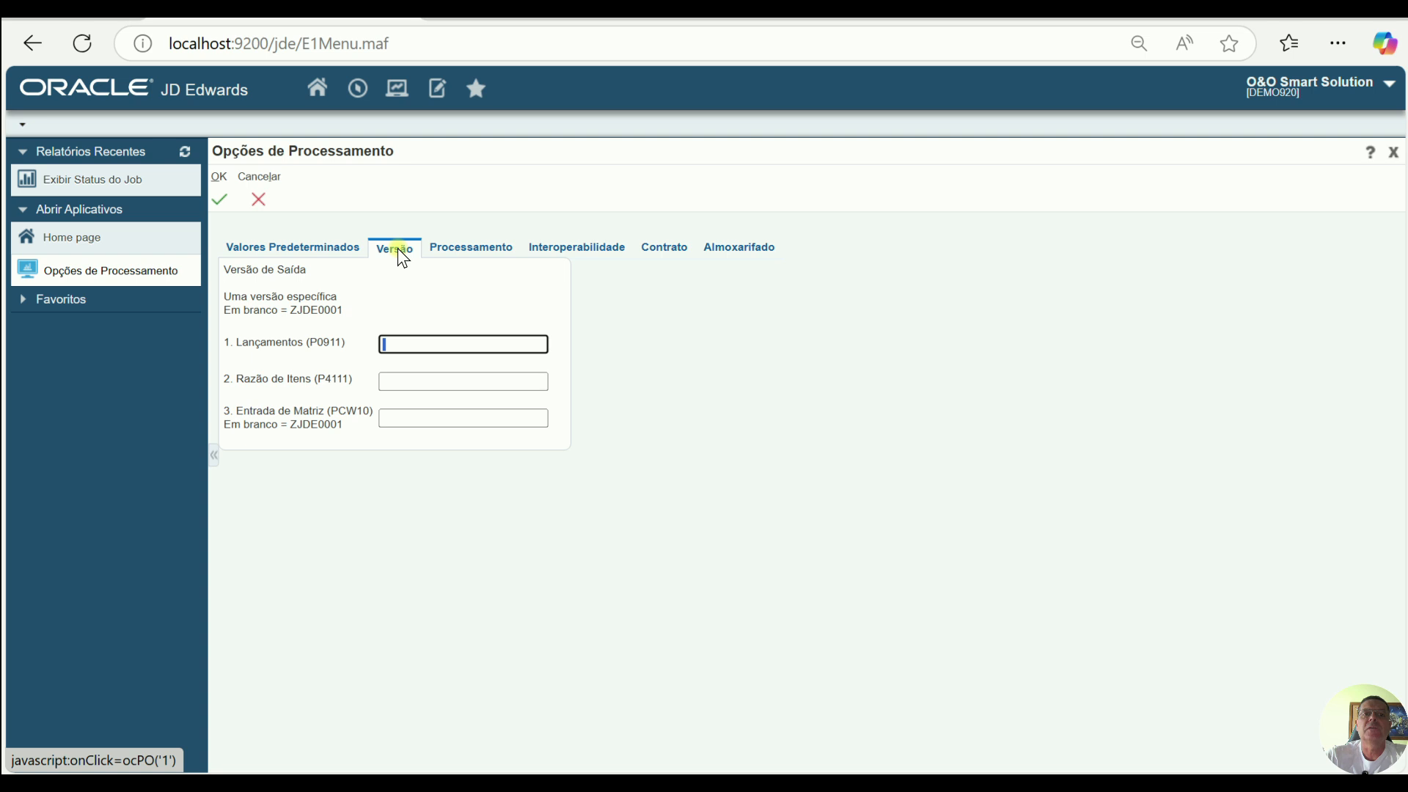
click(460, 253)
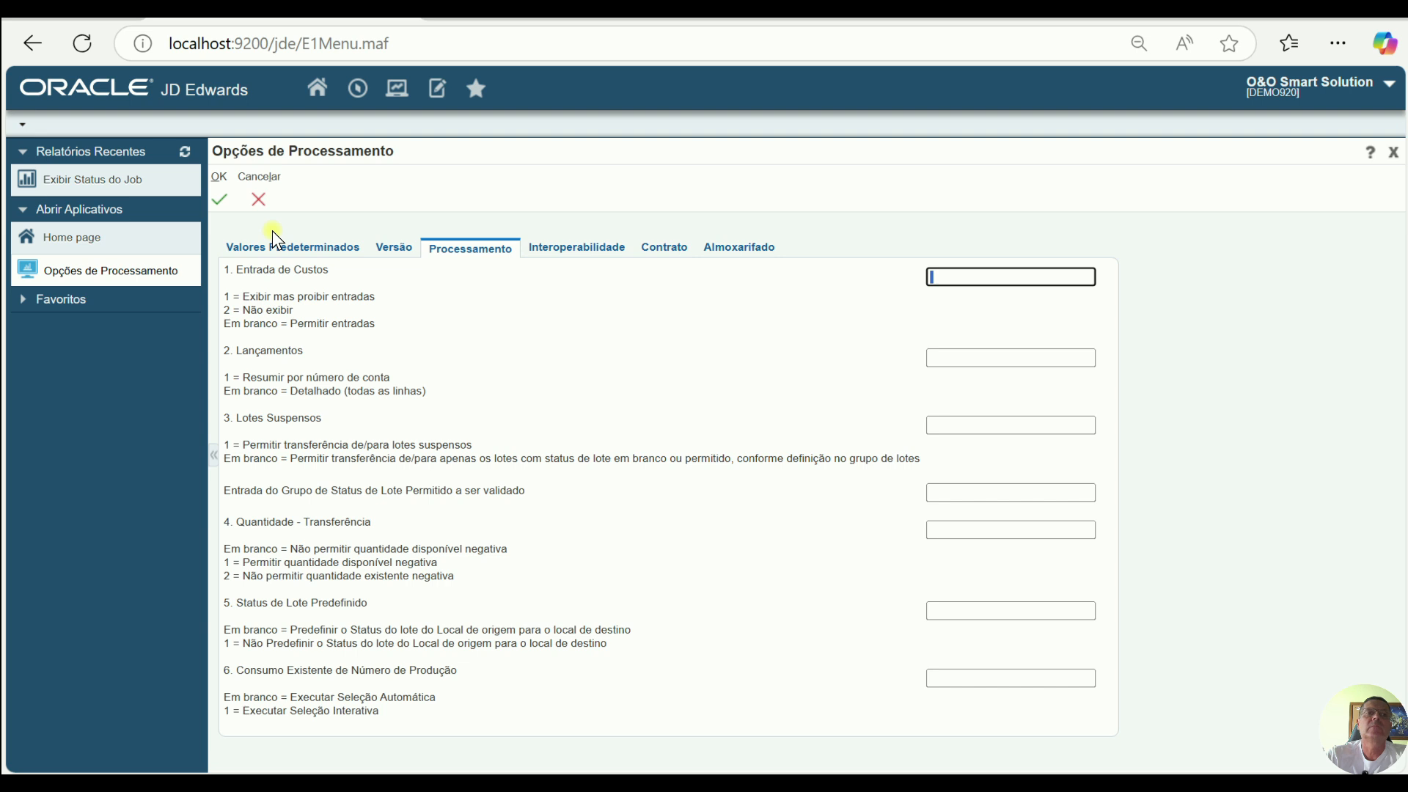
click(258, 197)
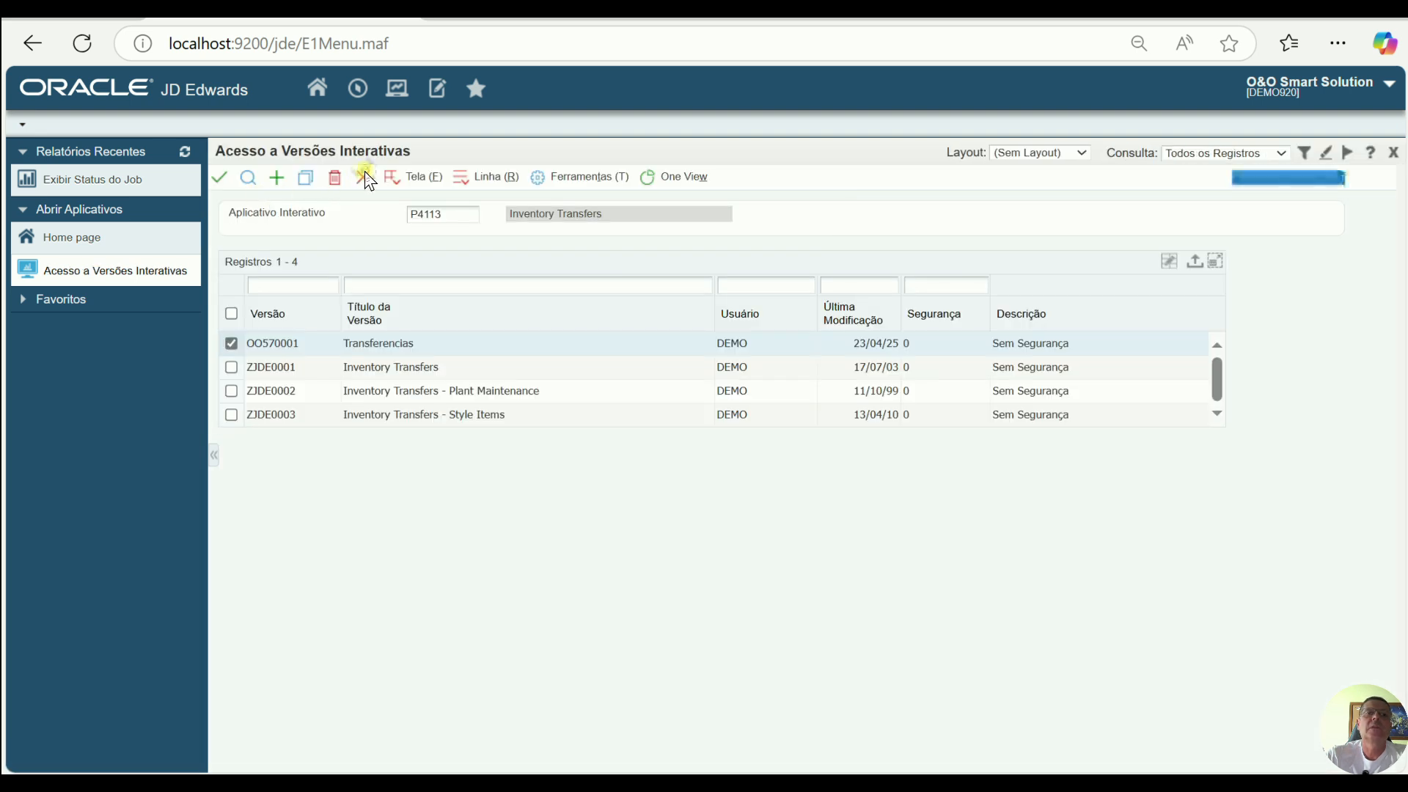
click(363, 176)
Step: Launch P4113 with version OO570001 and start a new stock transfer
click(358, 89)
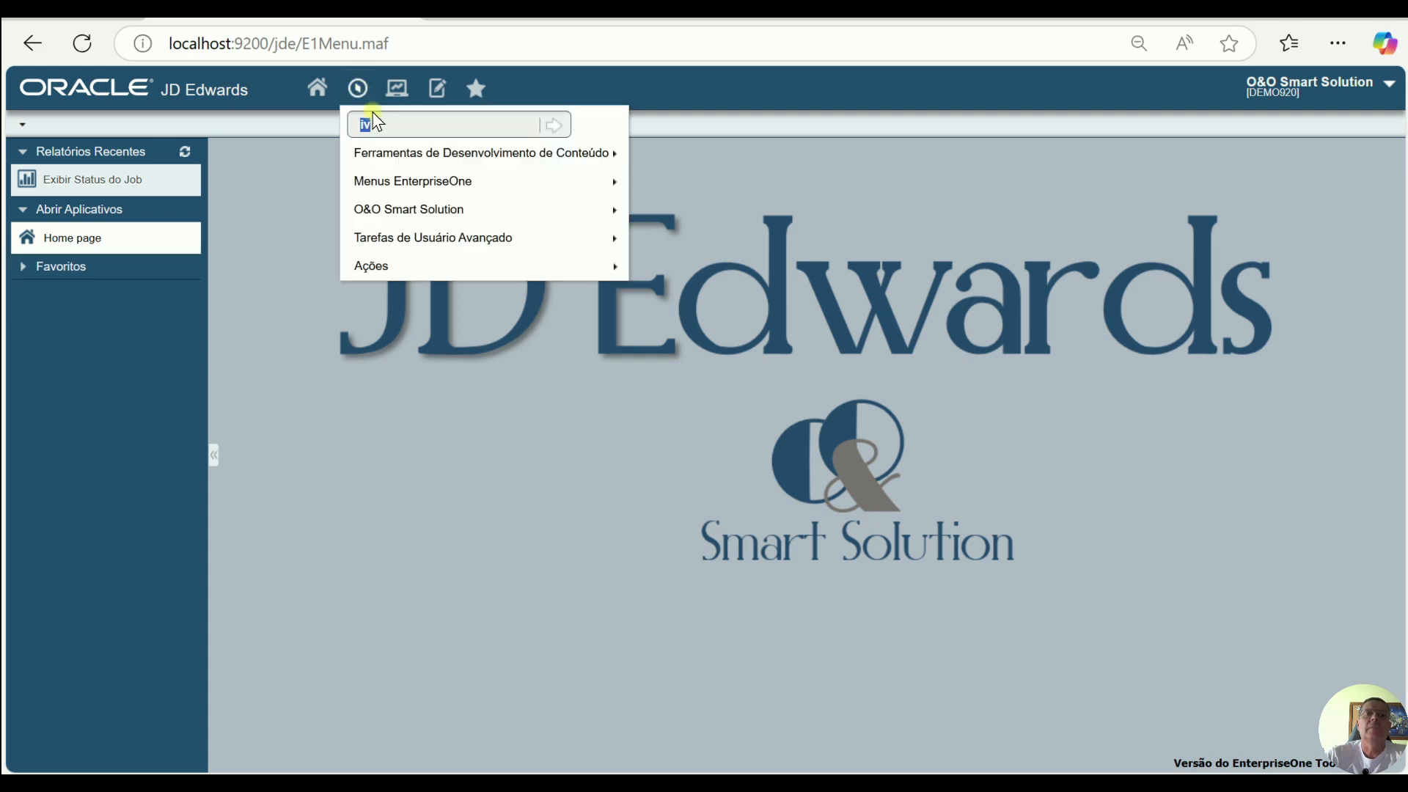
text(p4113)
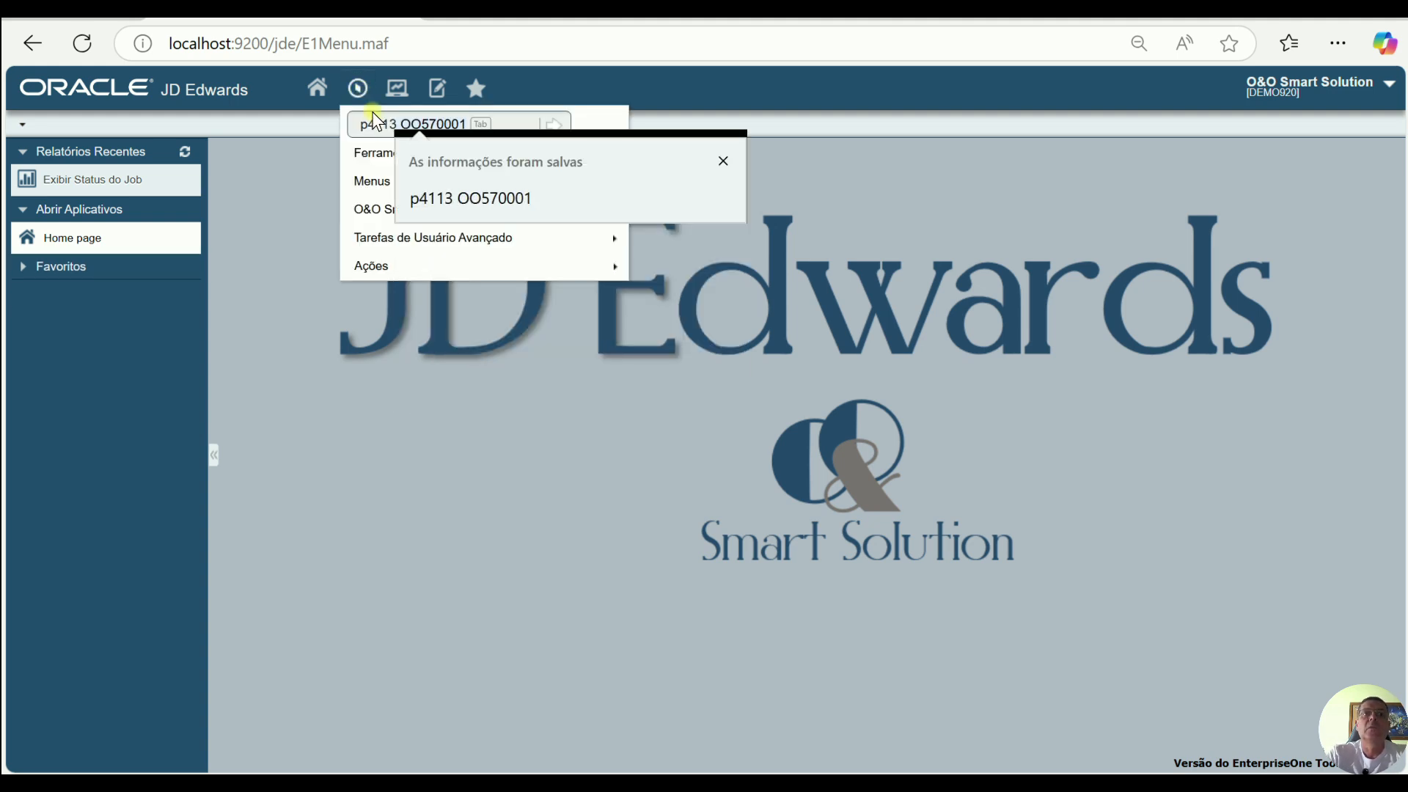
key(Tab)
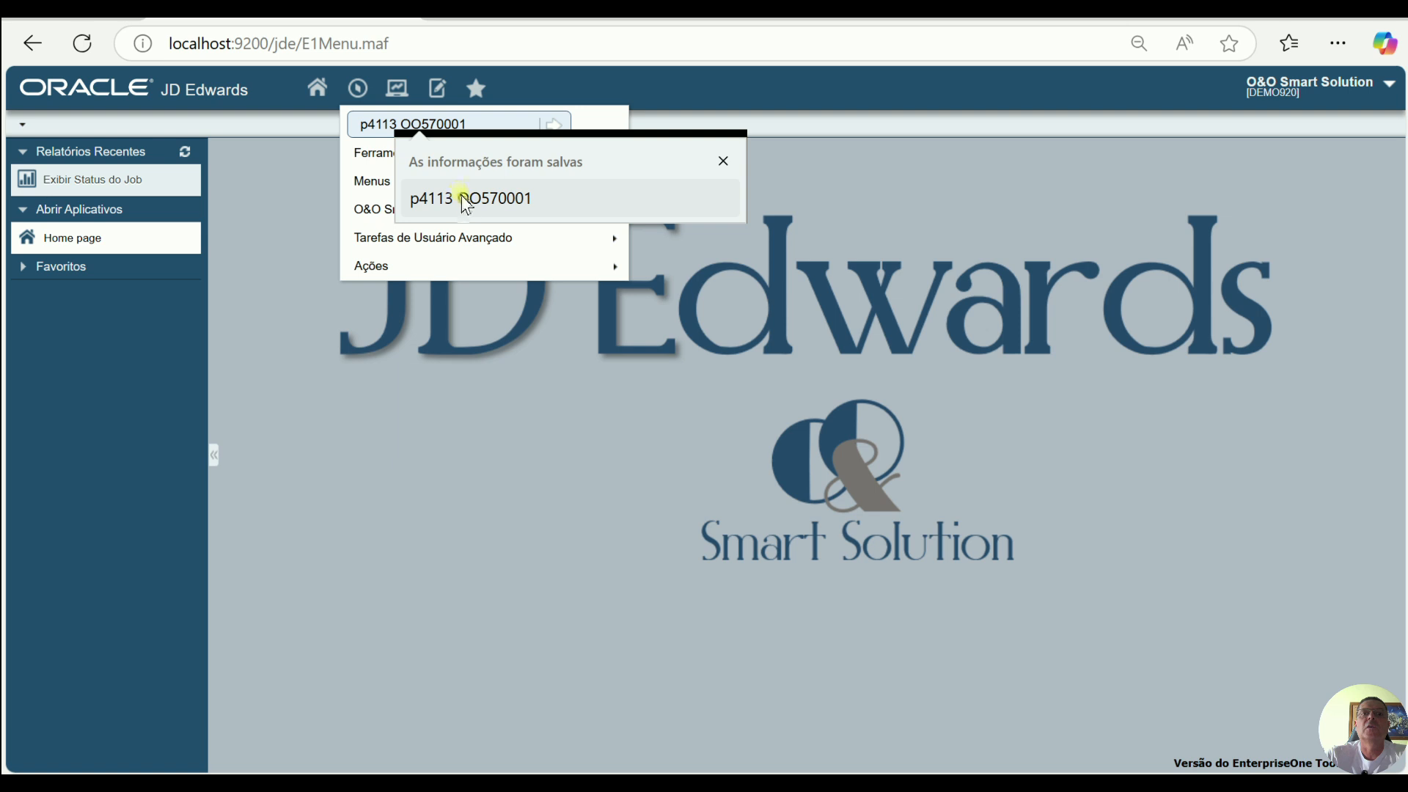
key(Return)
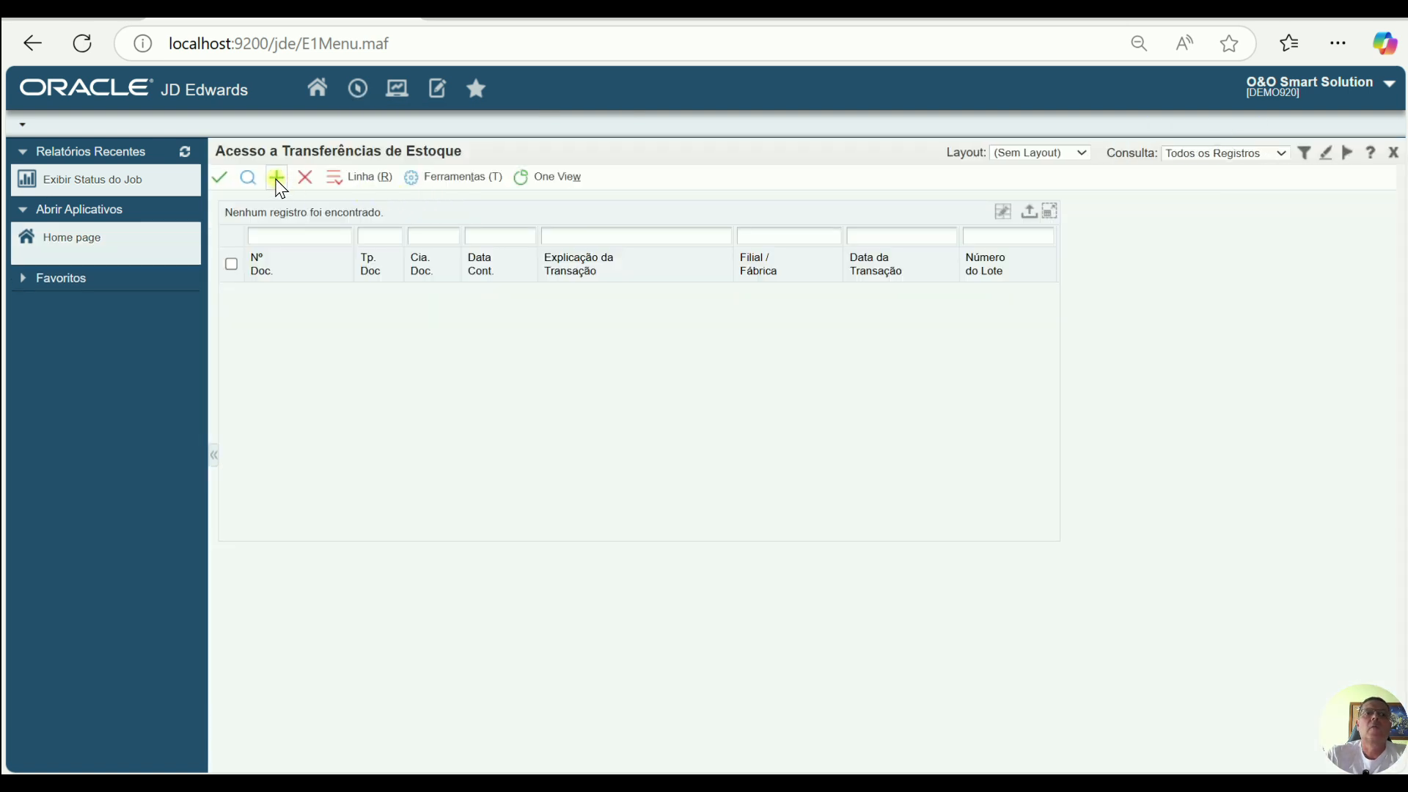
click(276, 178)
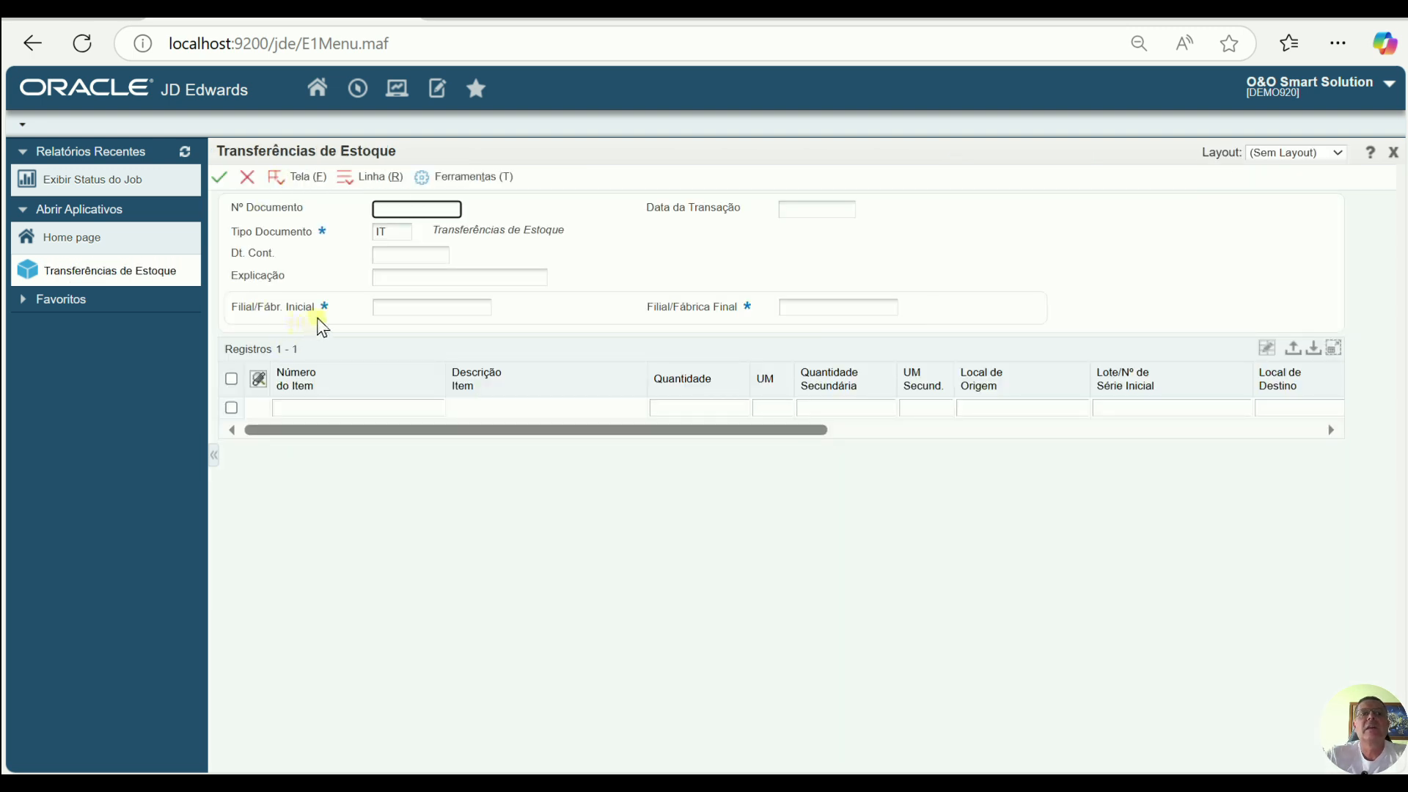
key(ctrl)
key(ctrl)
key(ctrl)
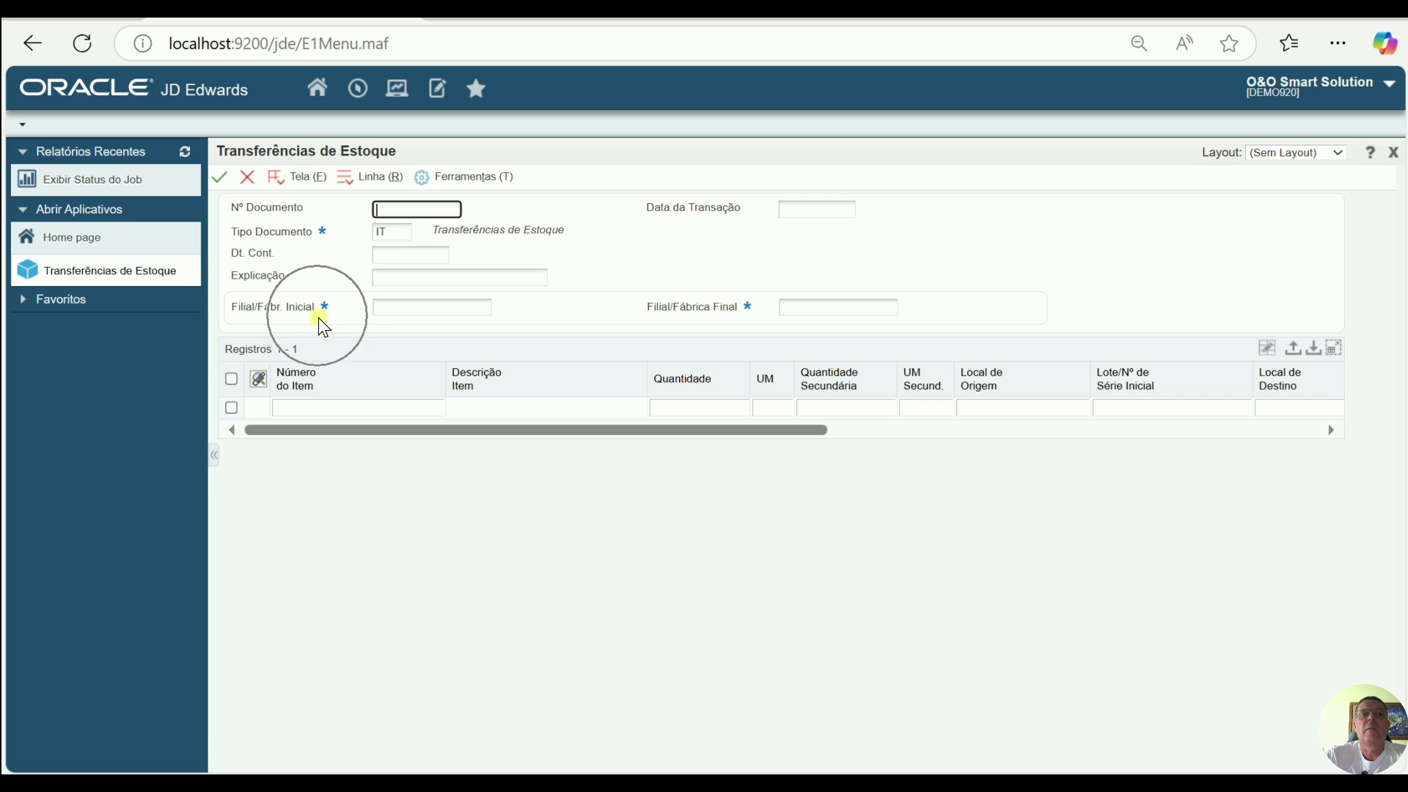
key(ctrl)
key(ctrl)
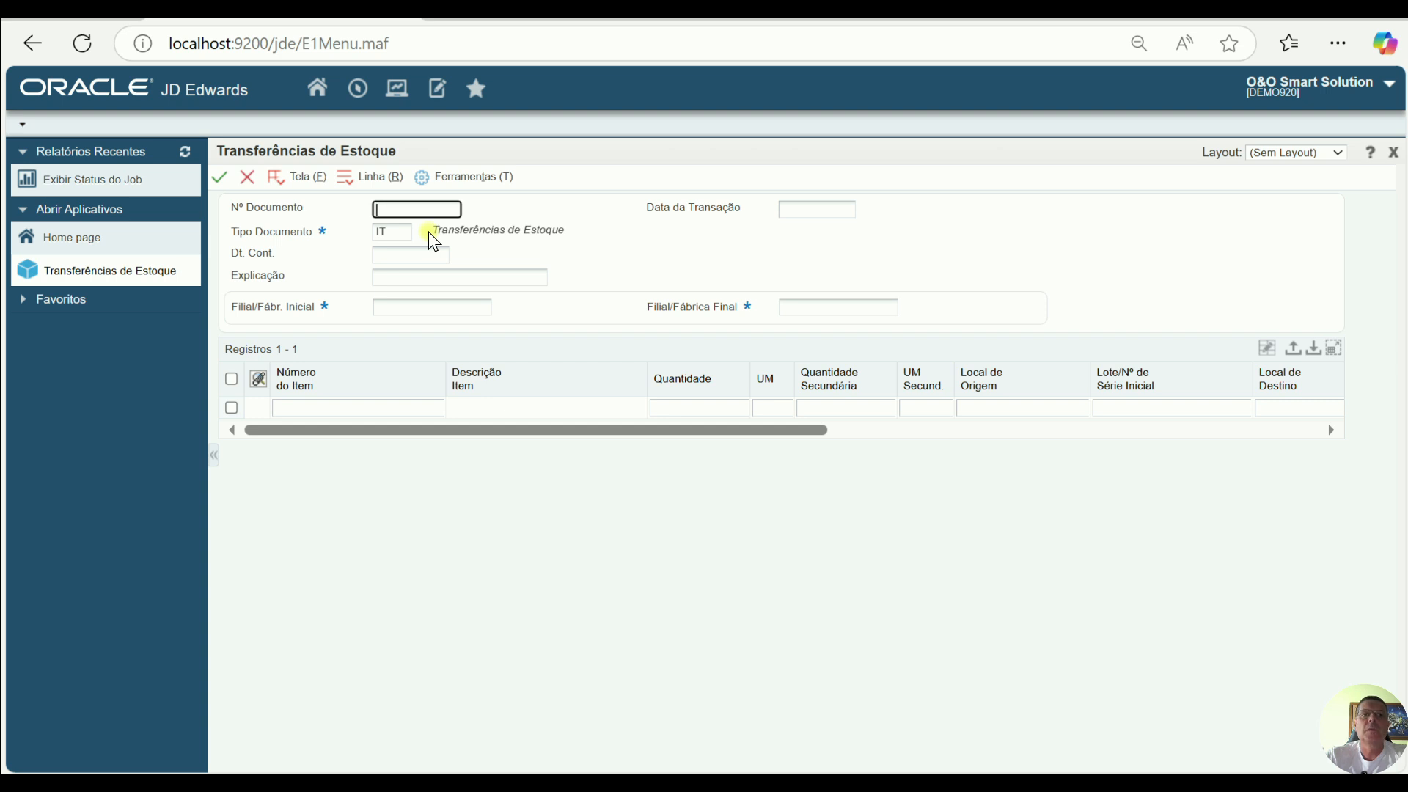
Step: Fill in the transfer header with Dt. Cont. 01/01/25, Explicação "TESTE" and Data da Transação 01/01/25
key(Tab)
key(Tab)
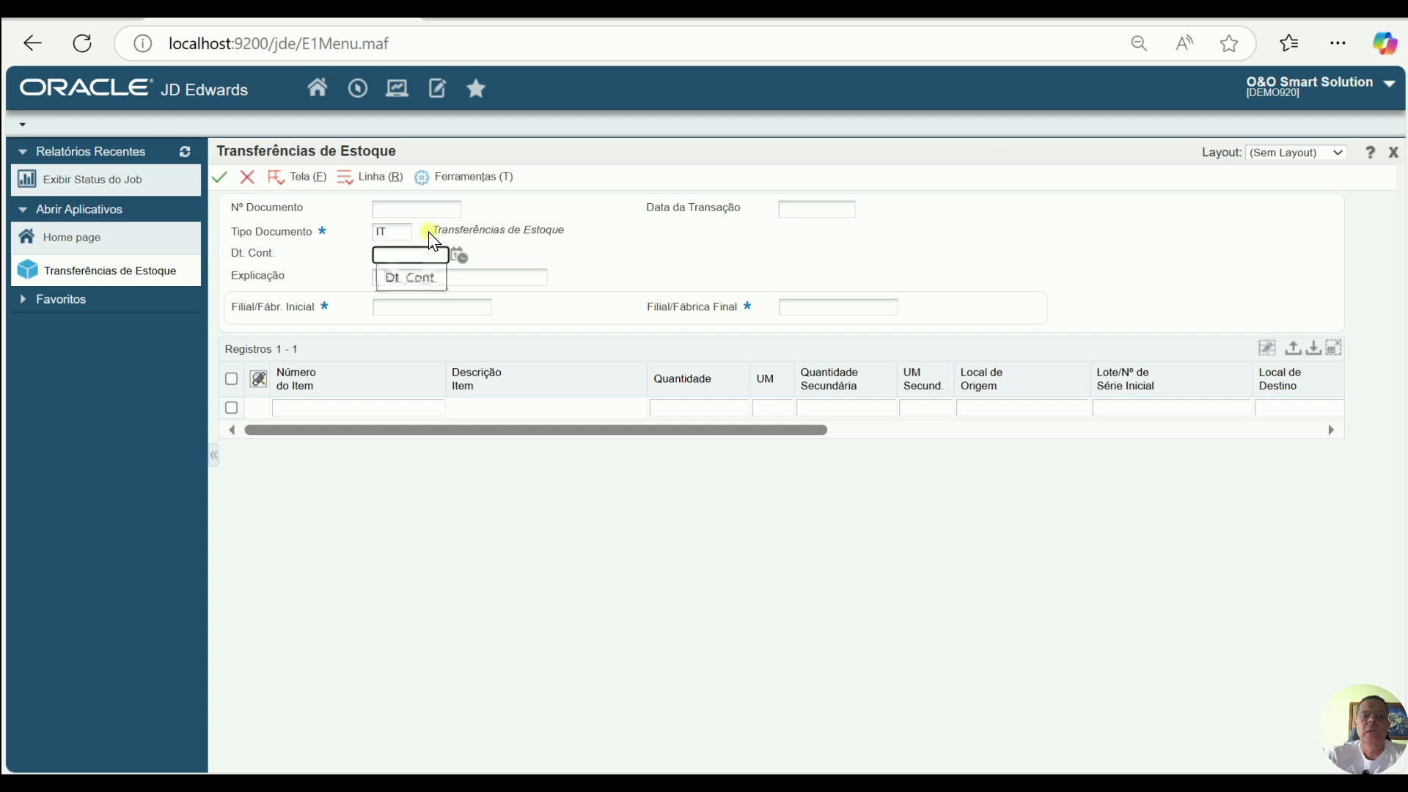
text(01/01/2)
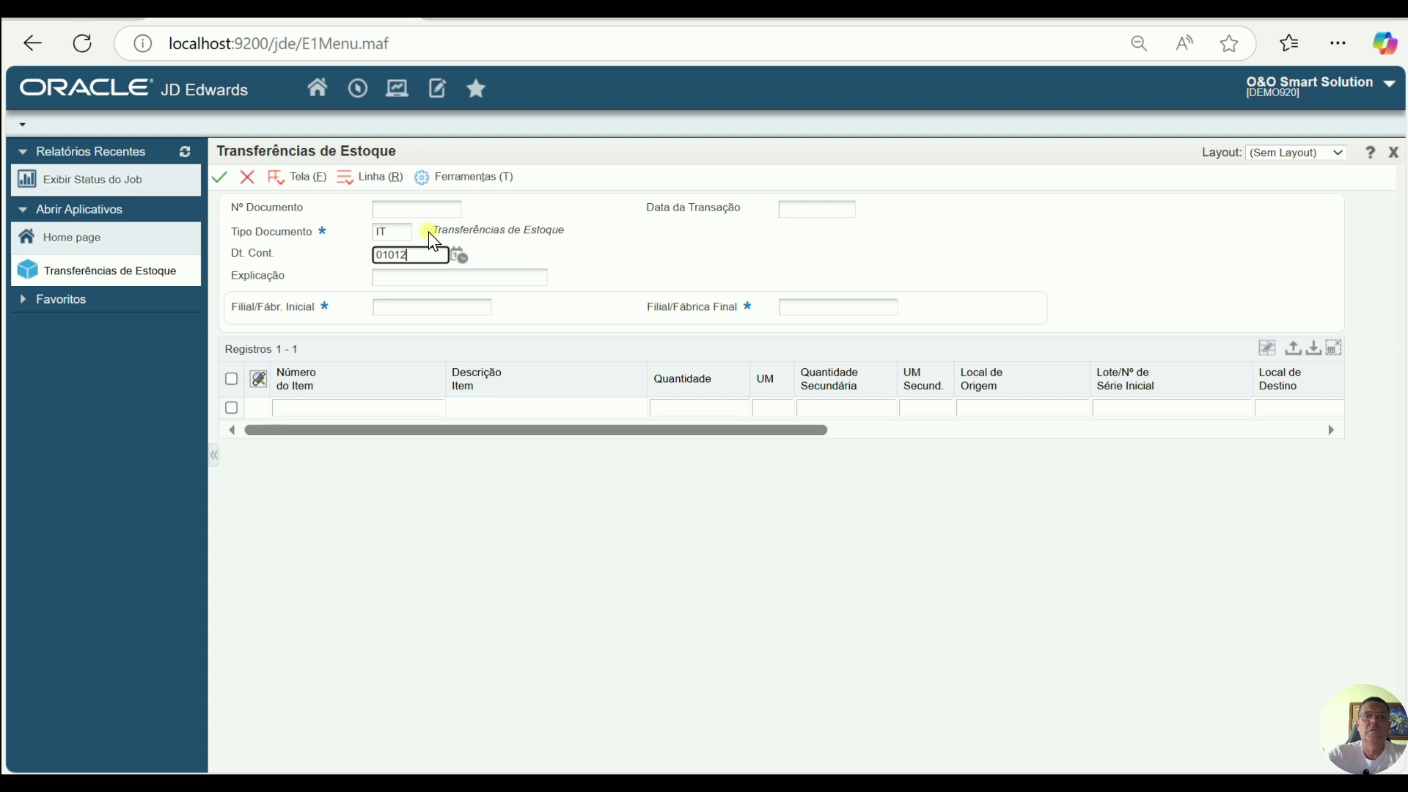
text(5)
key(Tab)
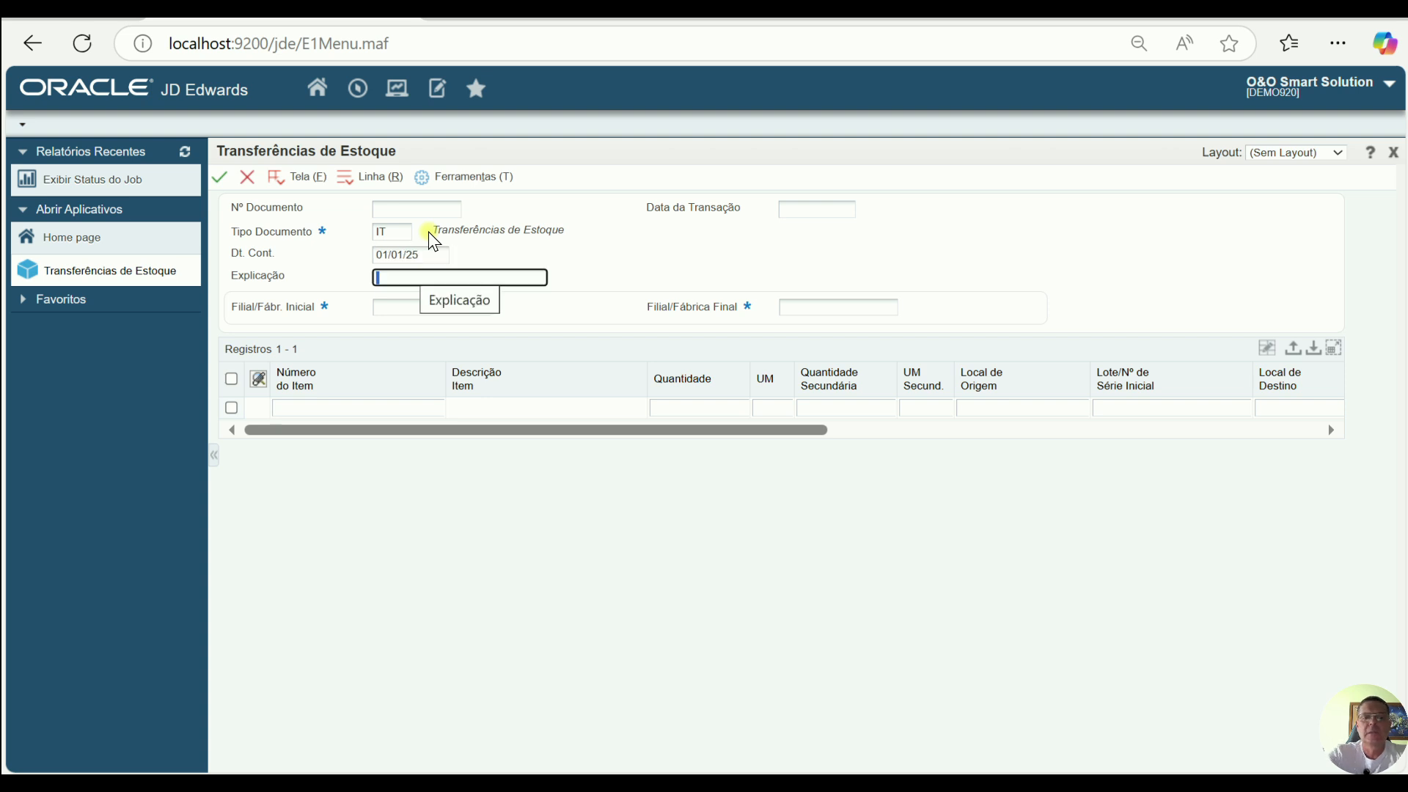
text(TESTE)
key(Tab)
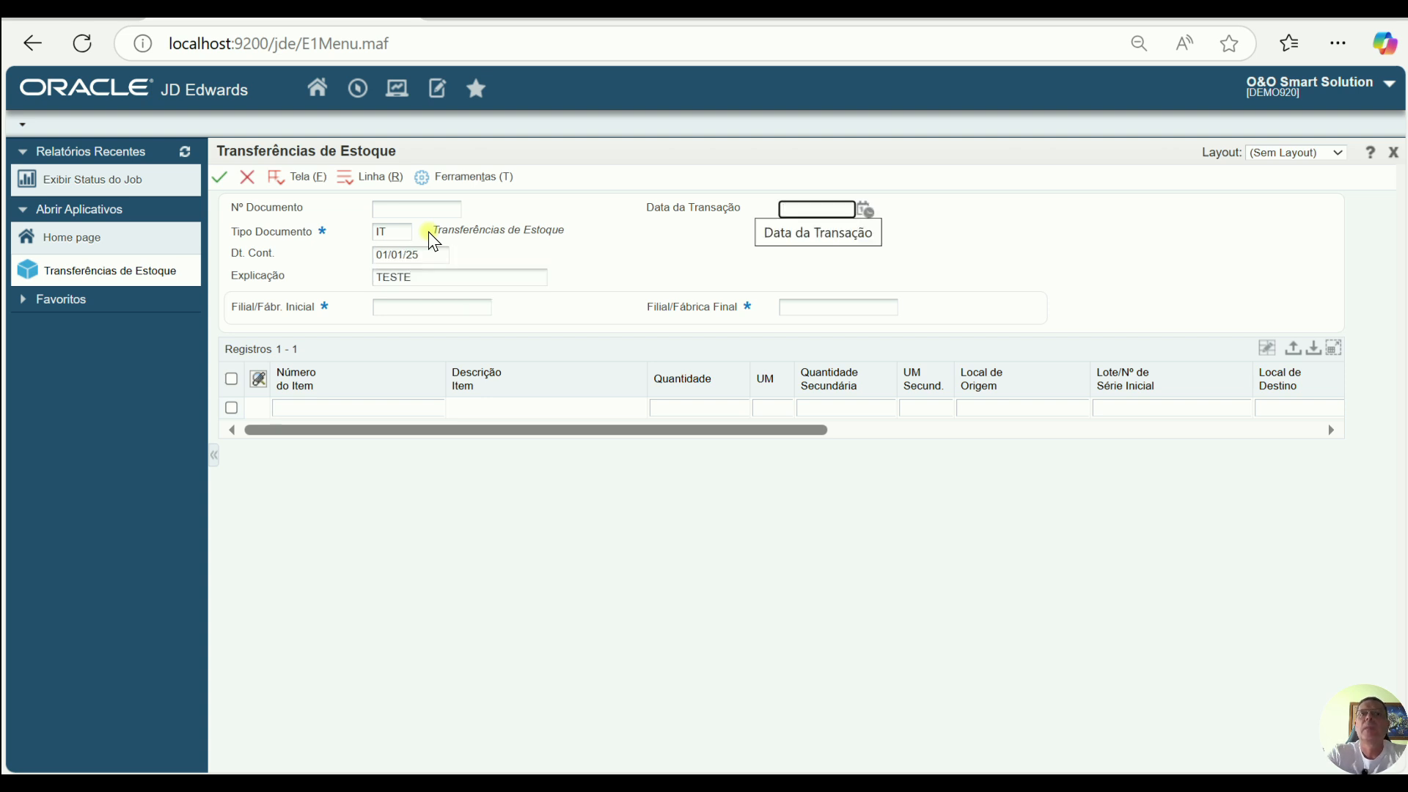
text(01)
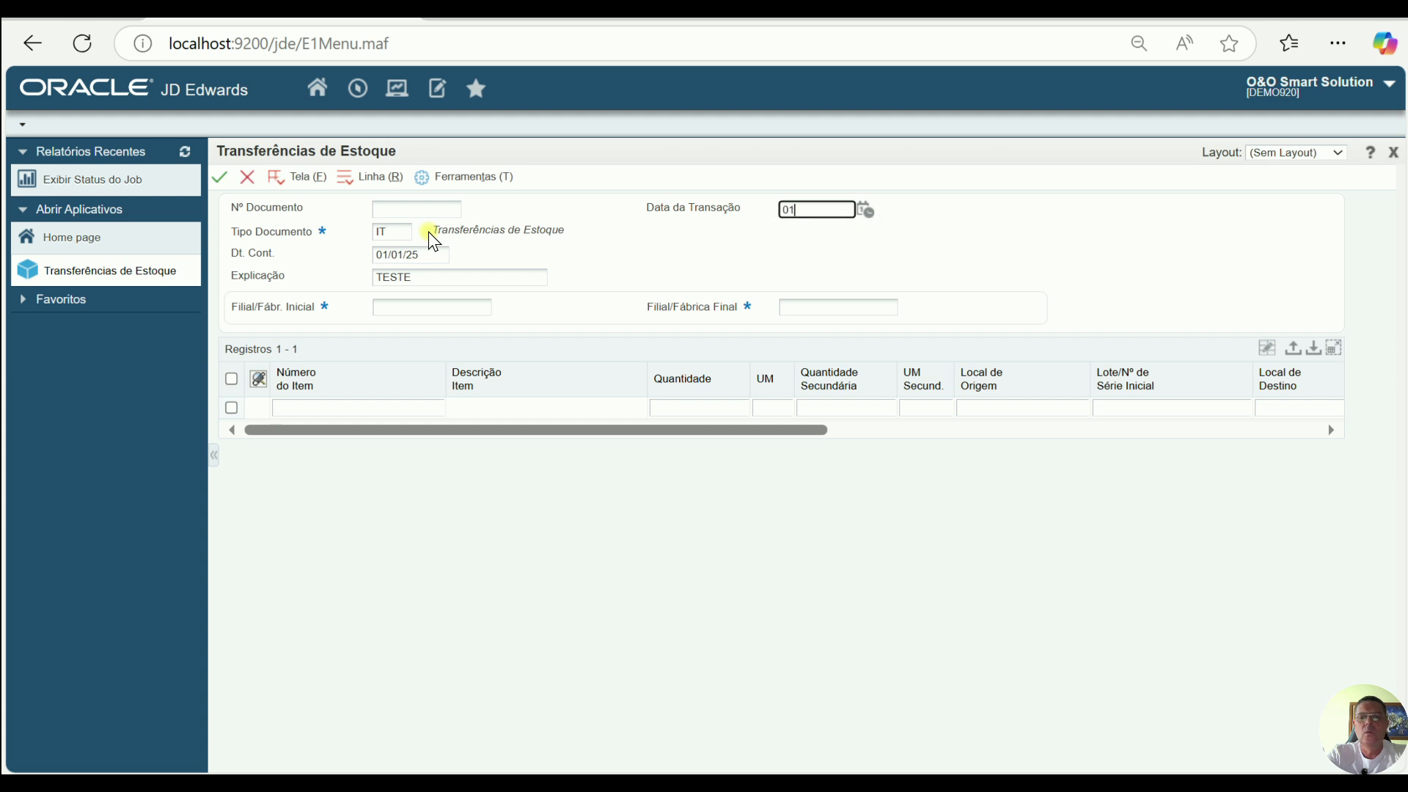
text(/01/25)
key(Tab)
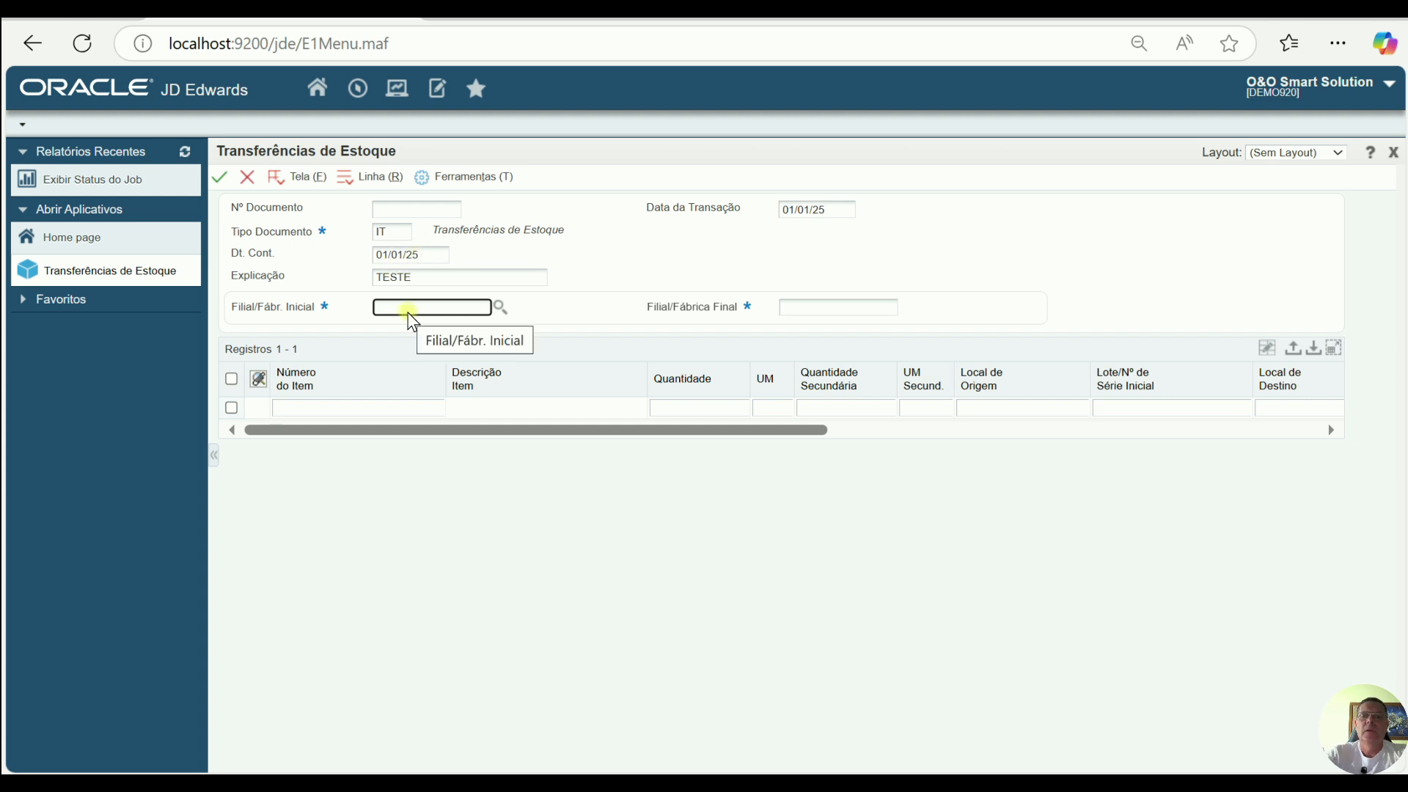
Step: Set Filial/Fábr. Inicial to 04400-BP and Filial/Fábrica Final to 04400-BP01
text(04400-BP)
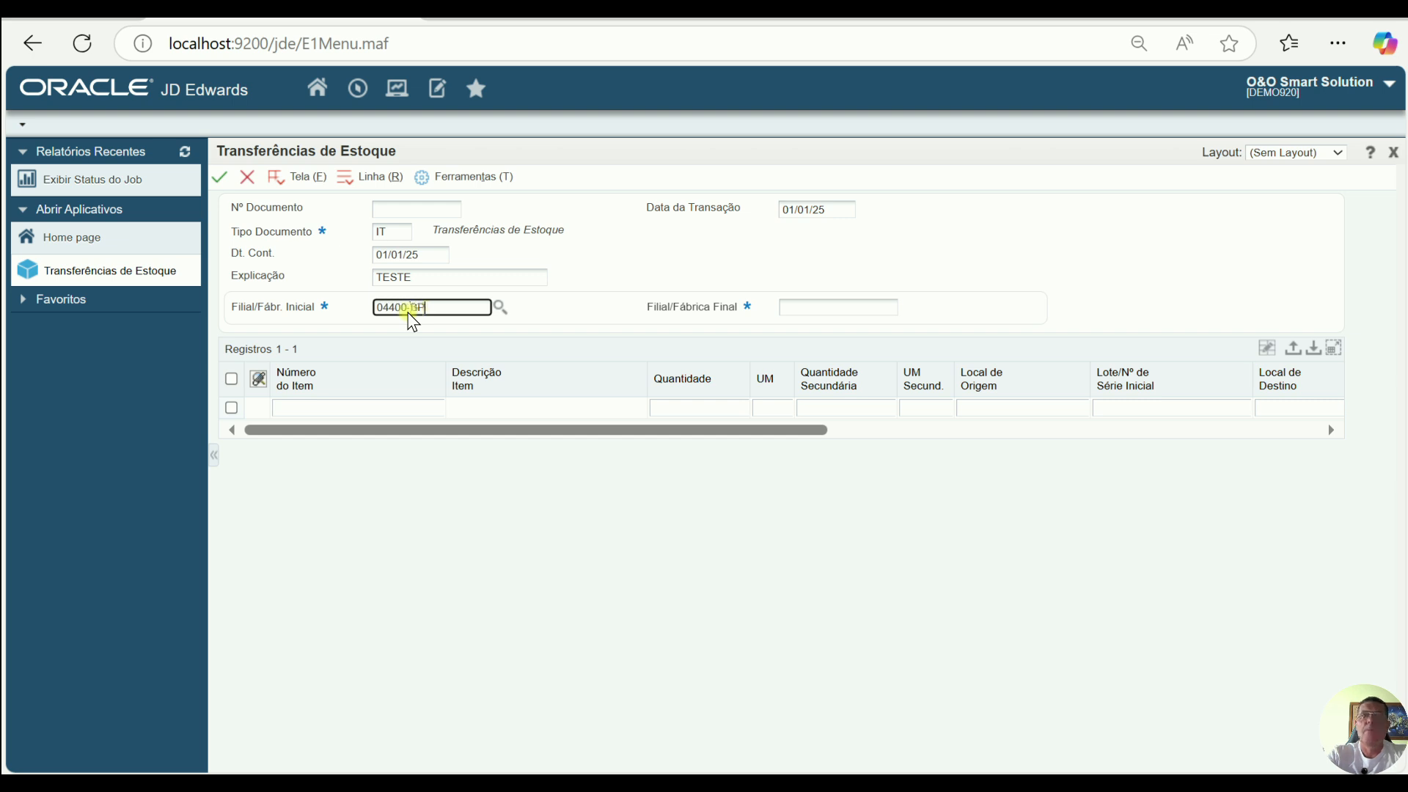
key(Tab)
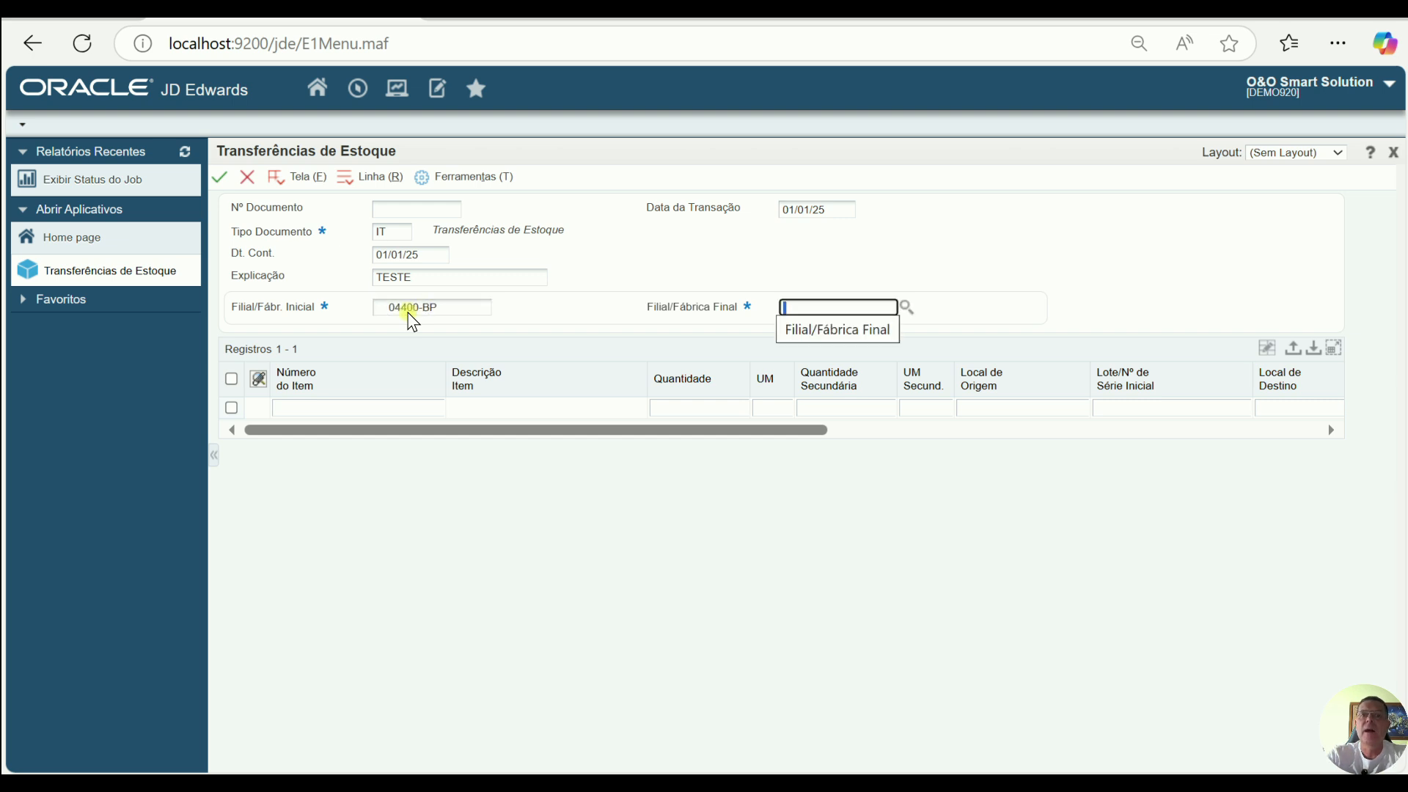
text(04400-BP01)
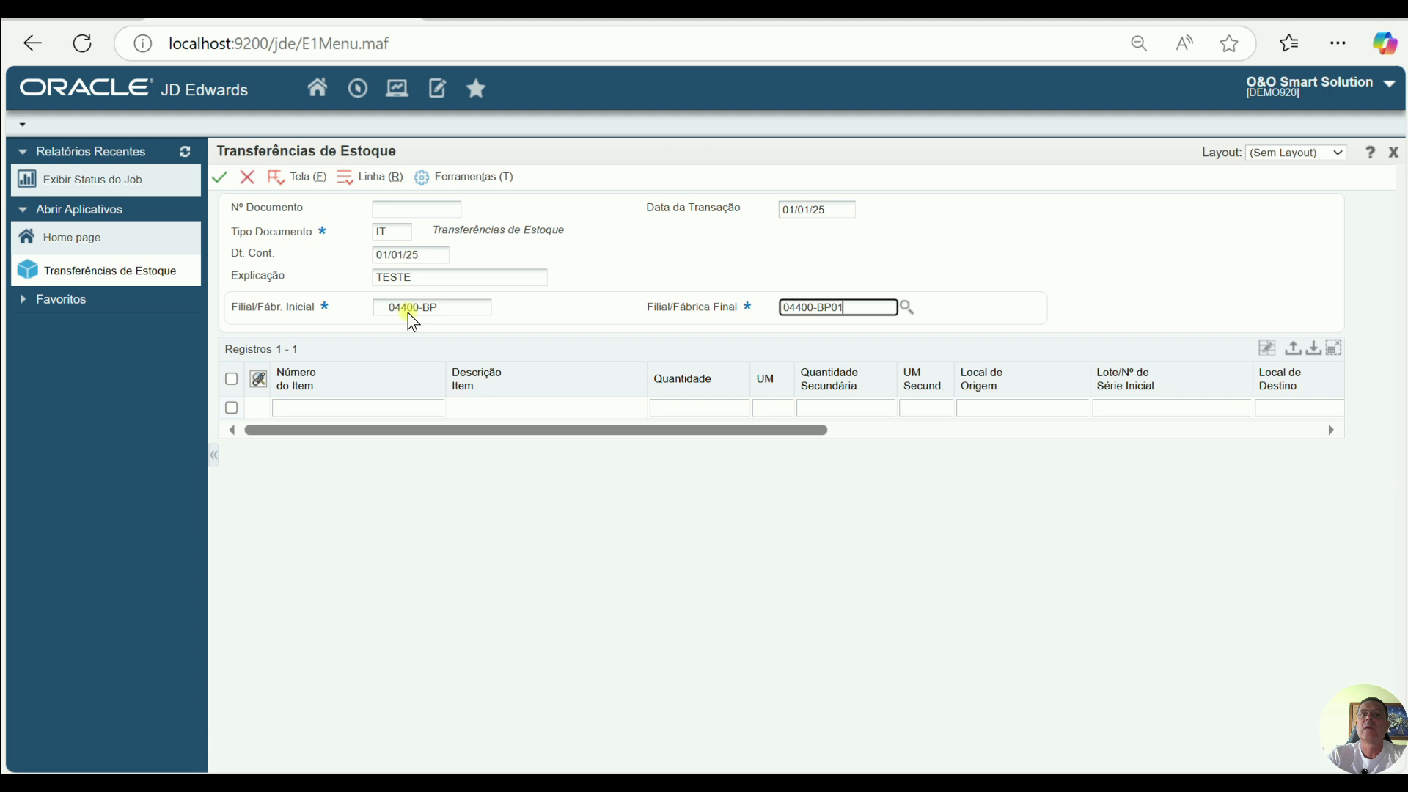
key(Tab)
Step: Enter a transfer line for item OEO0005 with quantity 1 and check its initial and final unit costs
click(379, 410)
text(OEO0005)
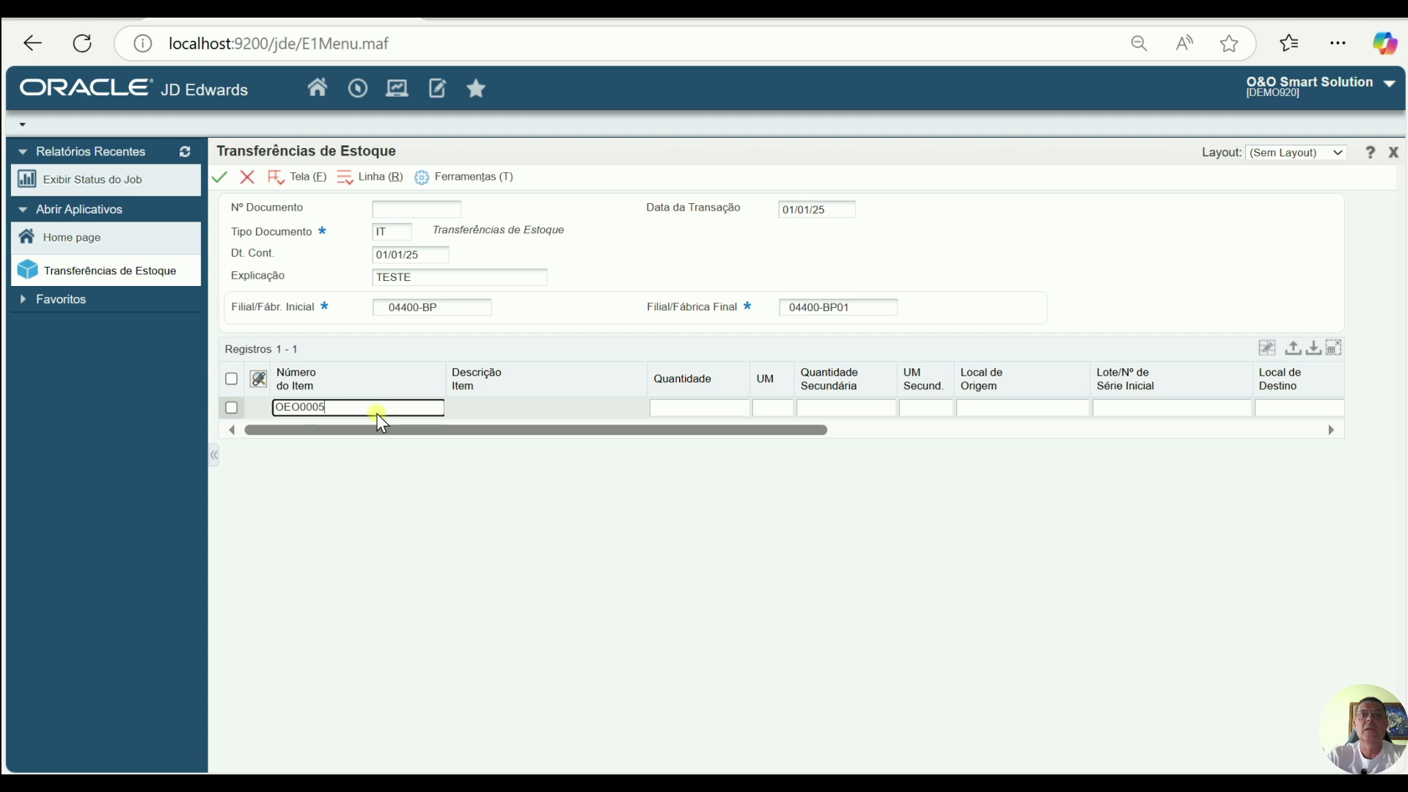
key(Tab)
key(Tab)
click(411, 434)
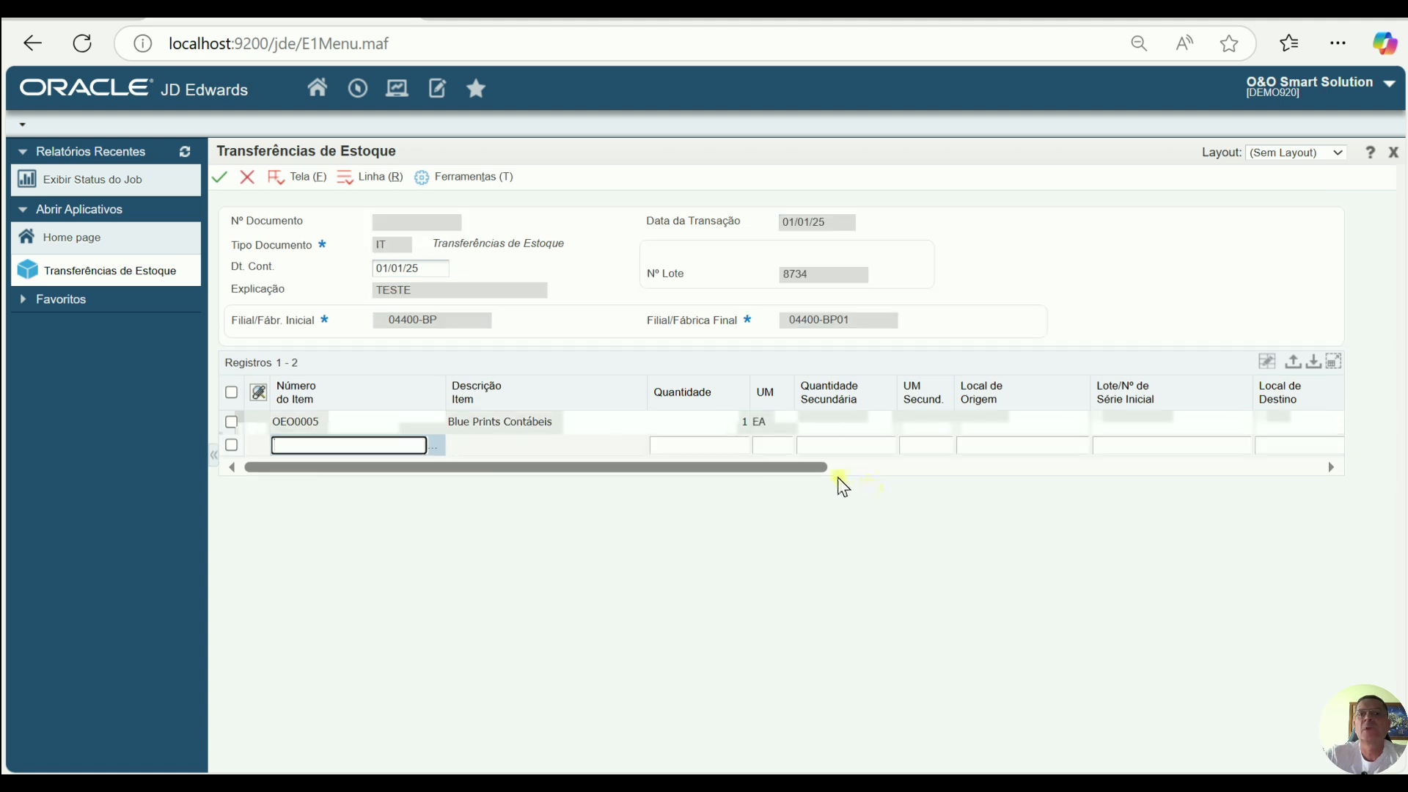
drag(845, 467, 1116, 465)
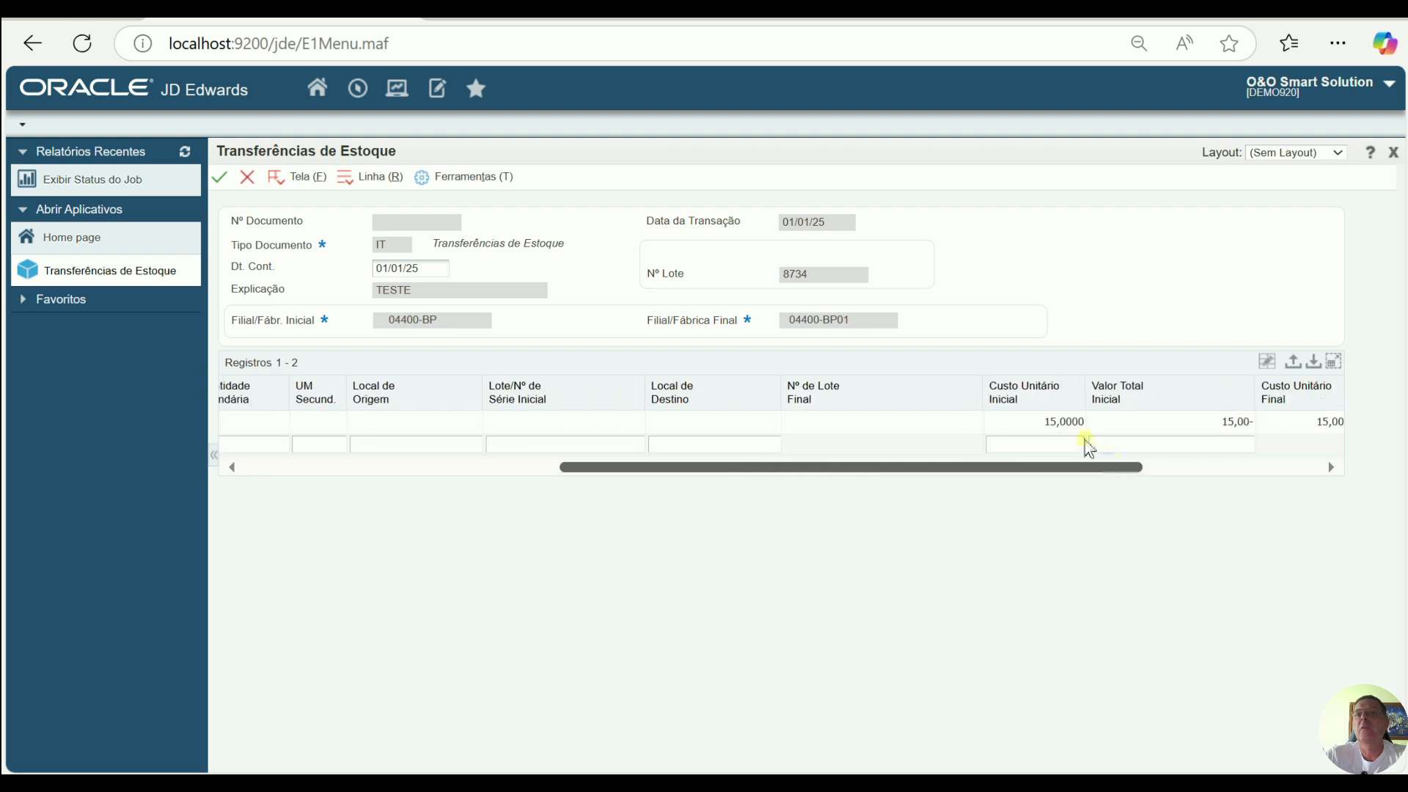
Step: Review the transfer line's Custo Unitário Inicial, save the stock transfer and close the entry form
click(1046, 422)
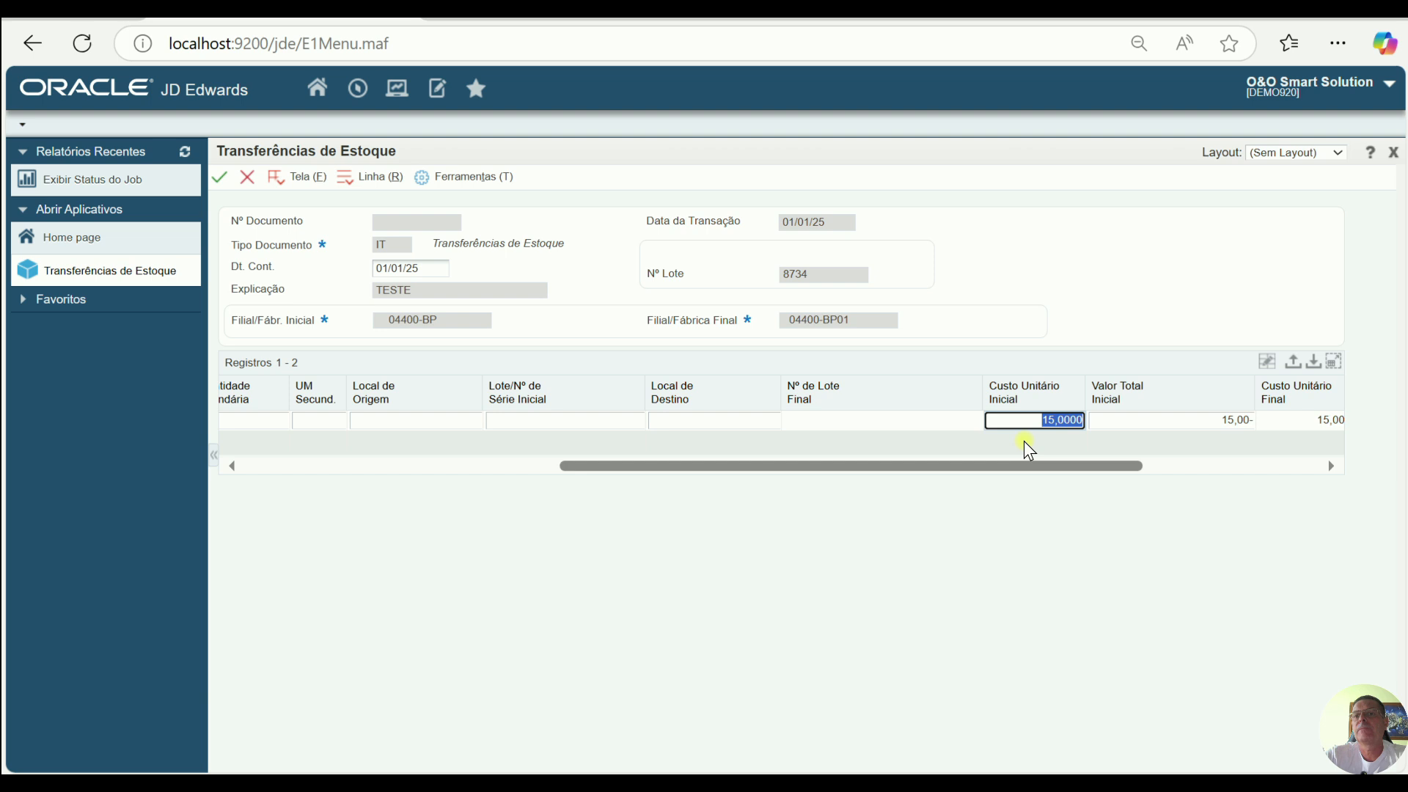
click(1006, 469)
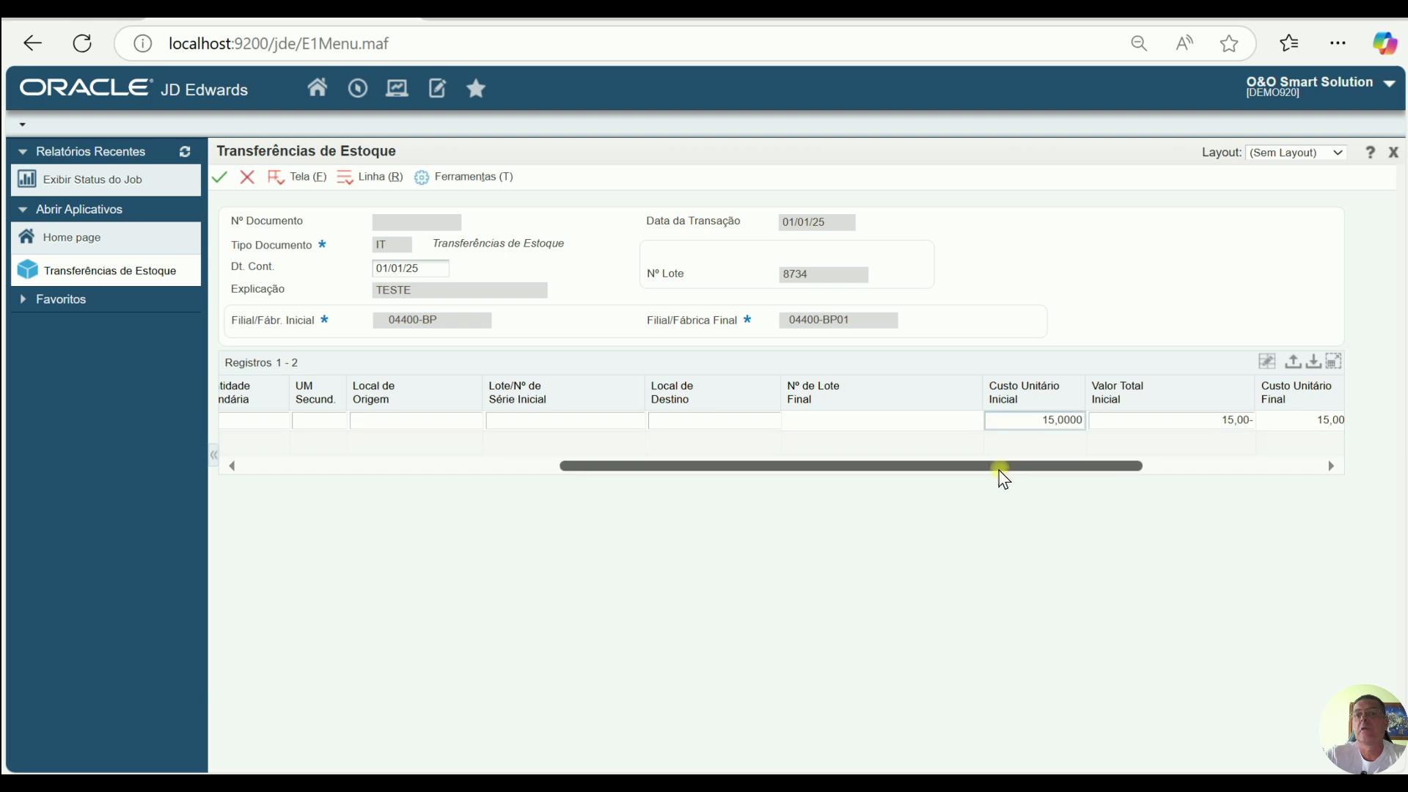
drag(1001, 475, 605, 515)
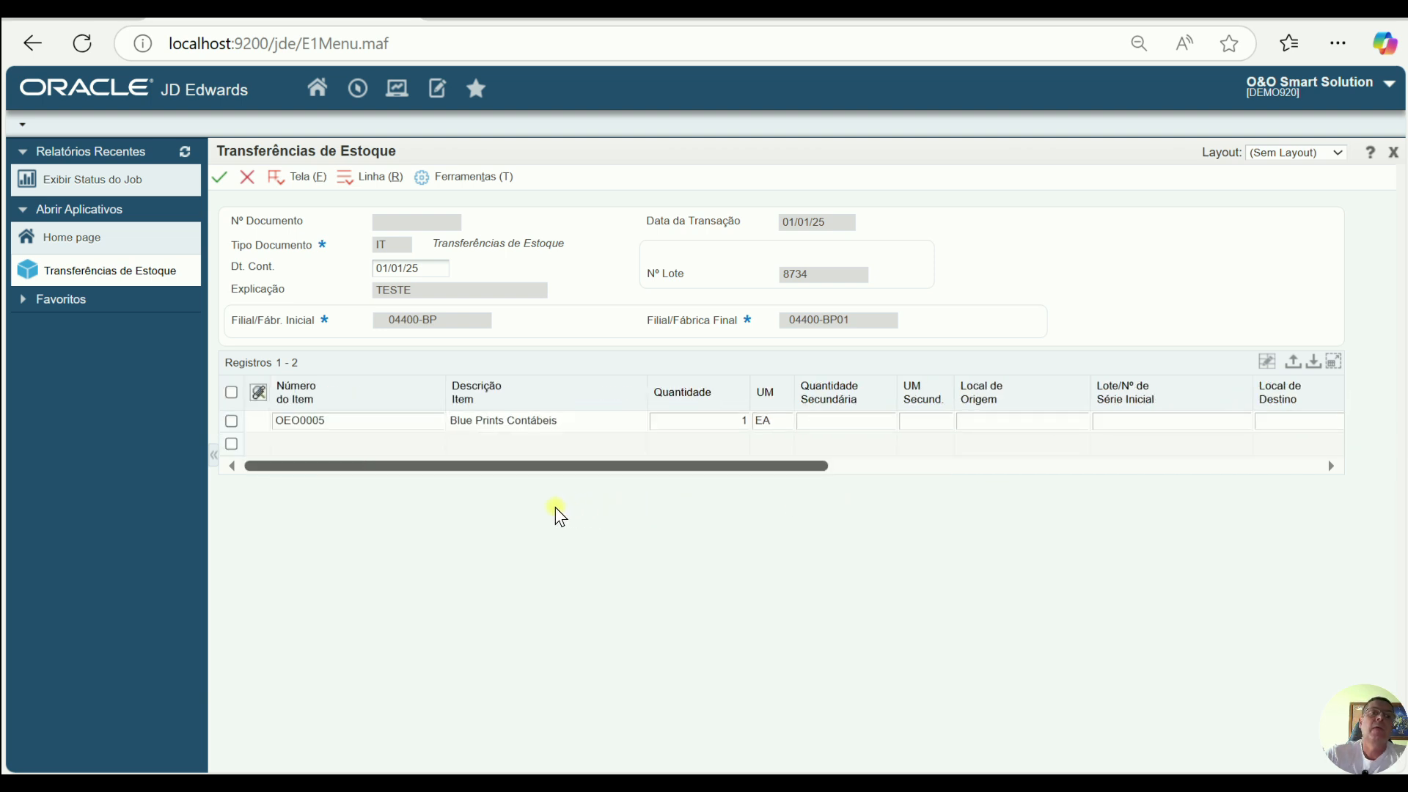
click(221, 187)
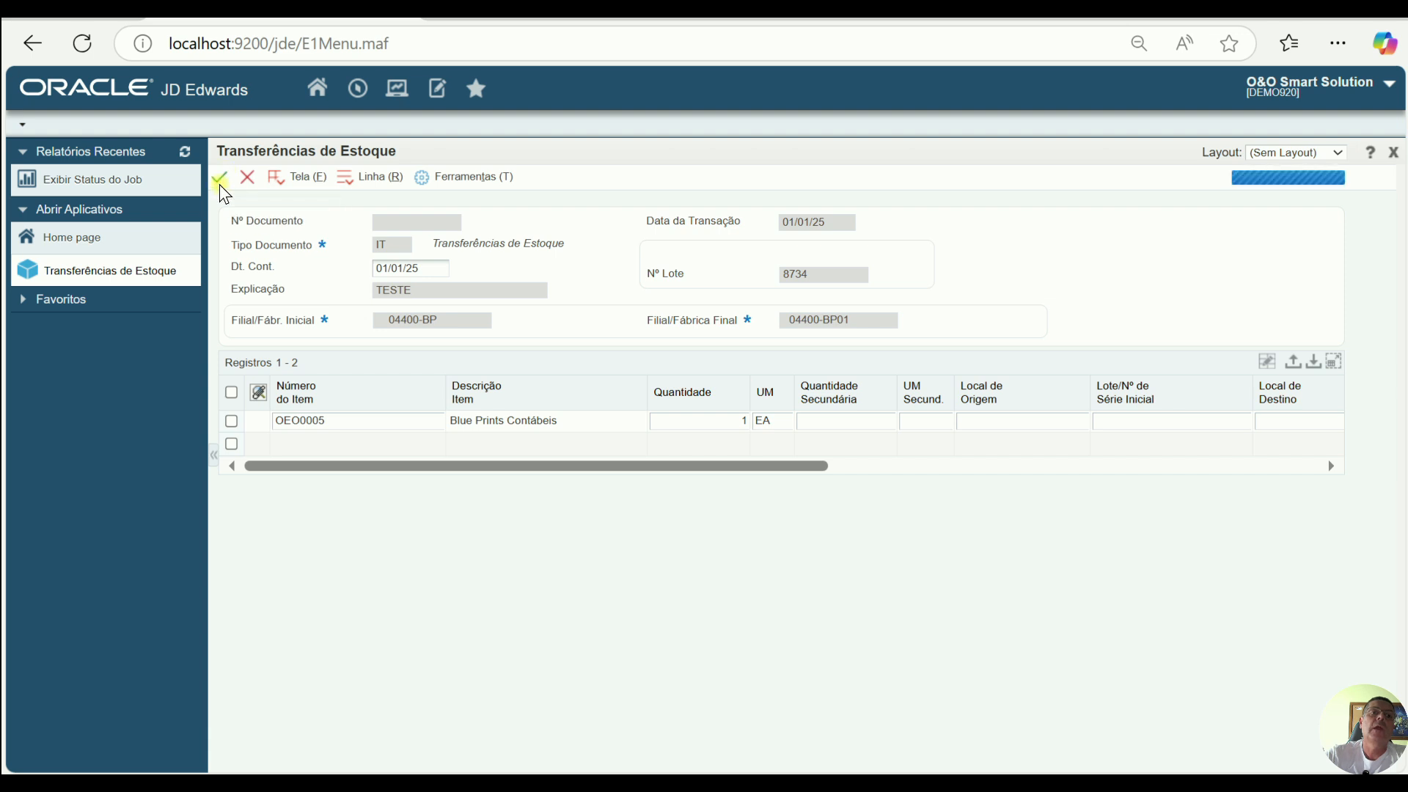
click(248, 178)
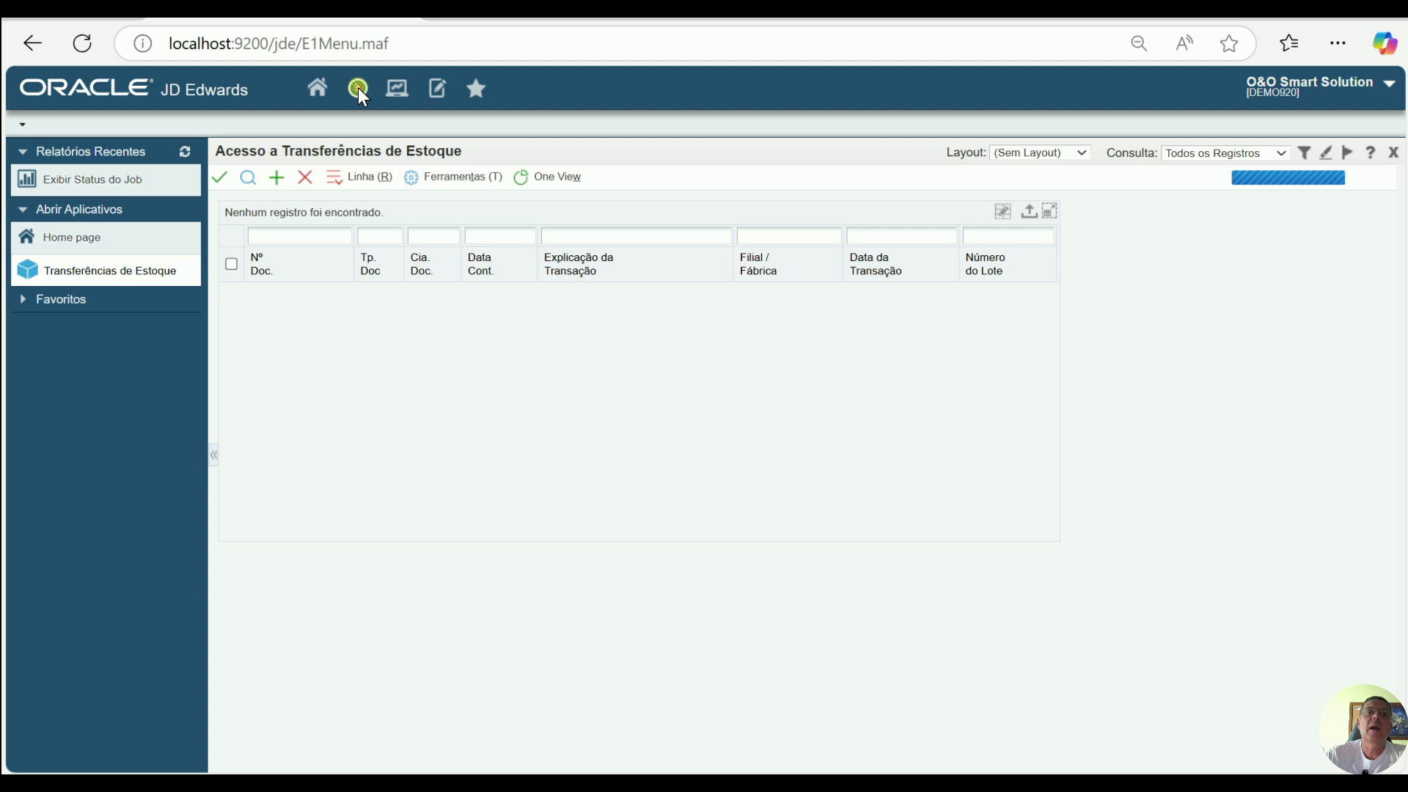
Step: Launch P4111 and search the item ledger for item OEO0005 across all branches
click(359, 89)
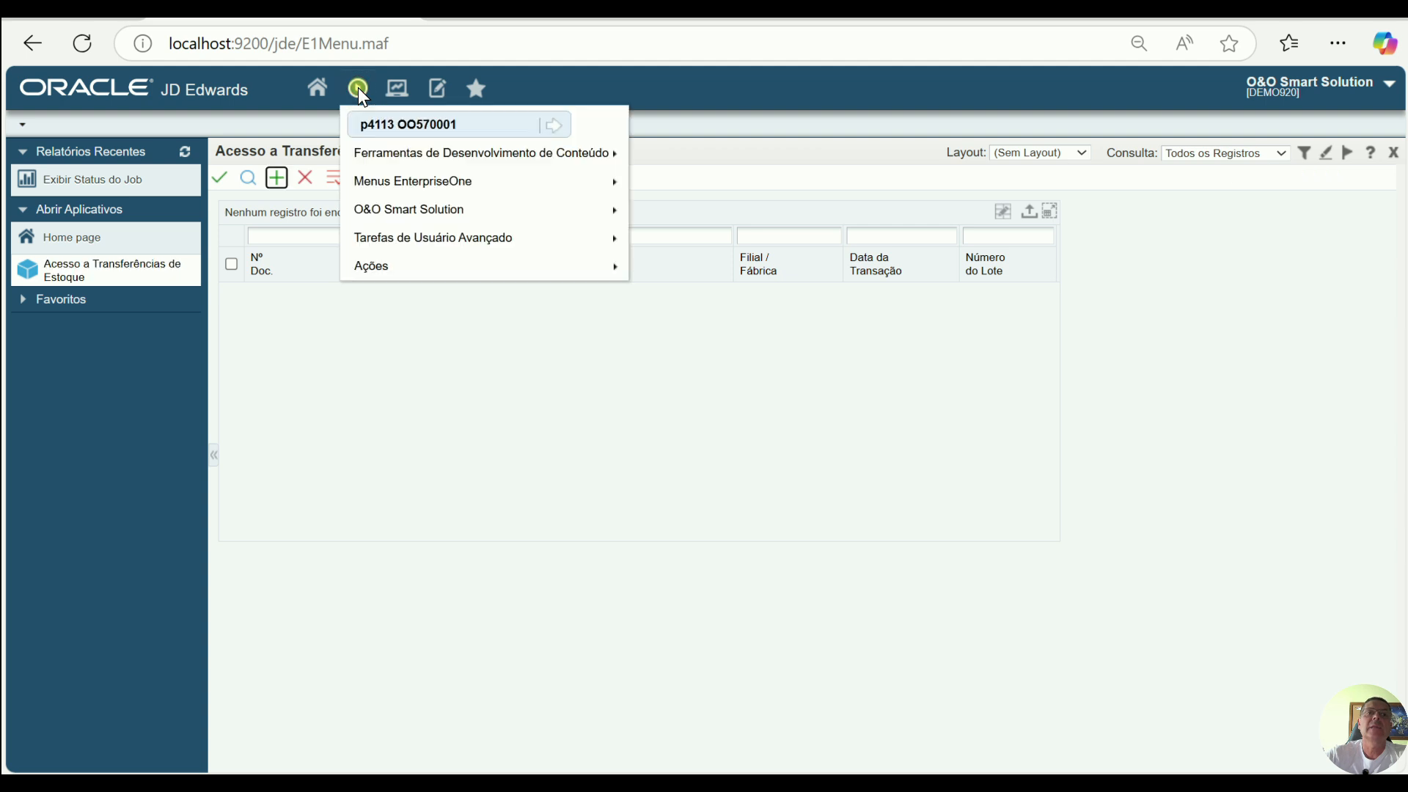
click(420, 130)
triple_click(419, 129)
text(P)
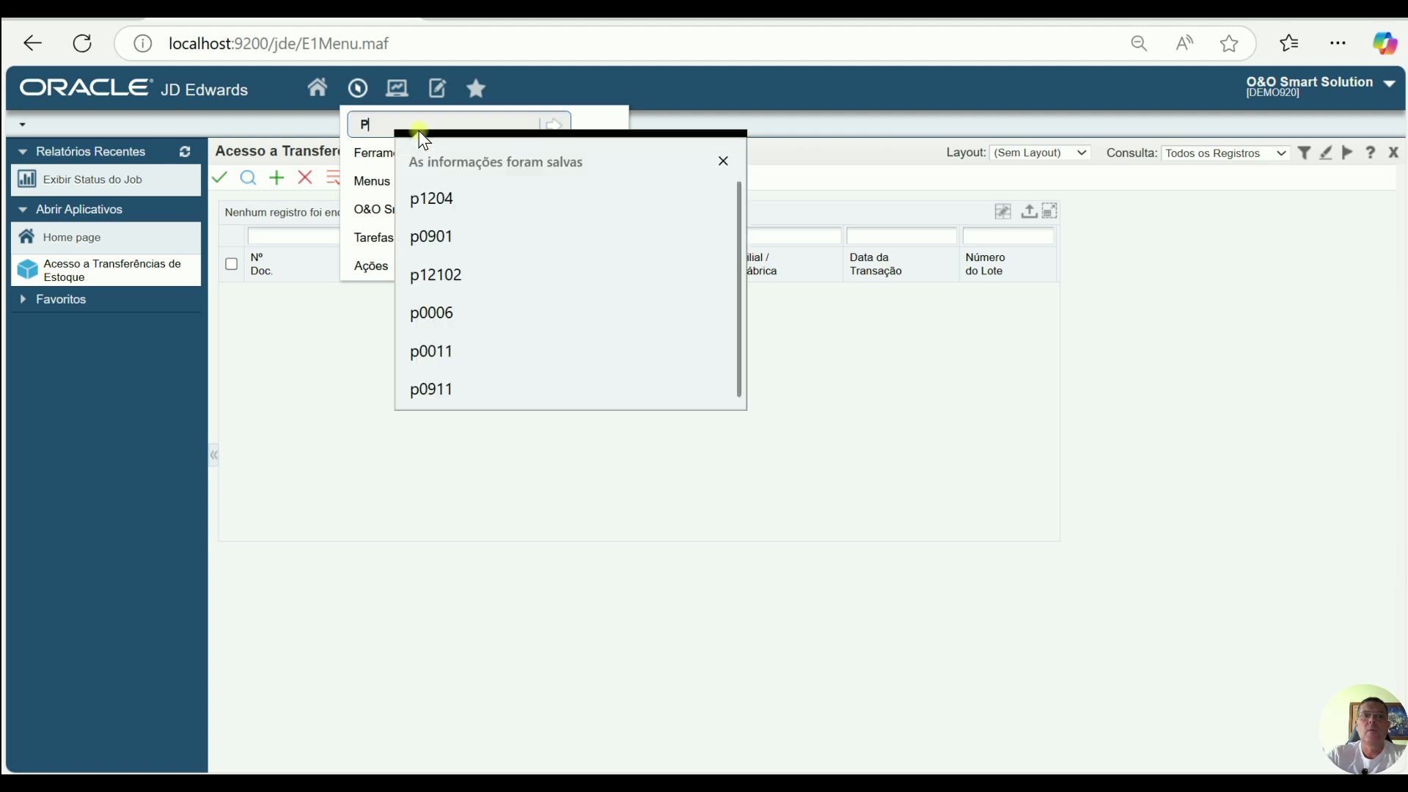
text(4111)
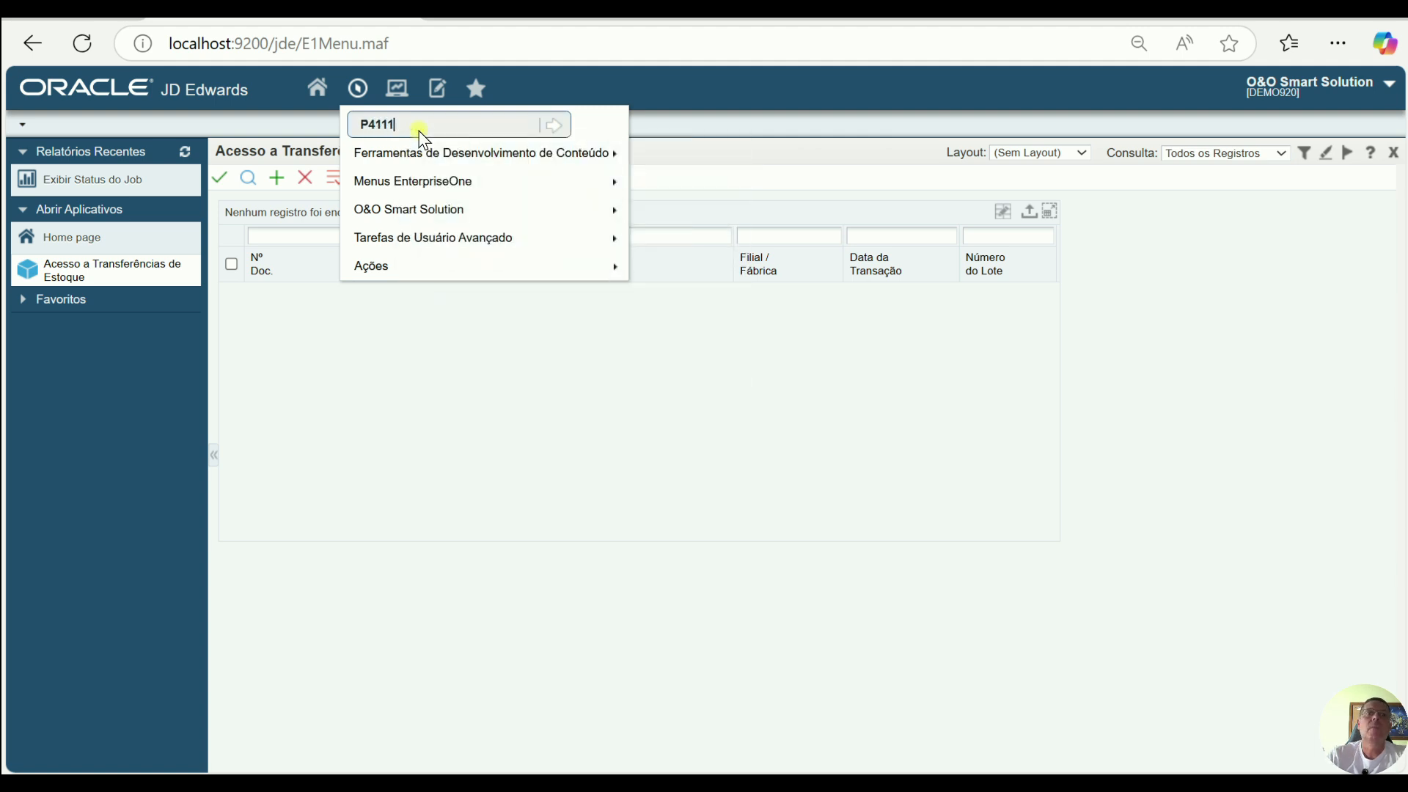
key(Return)
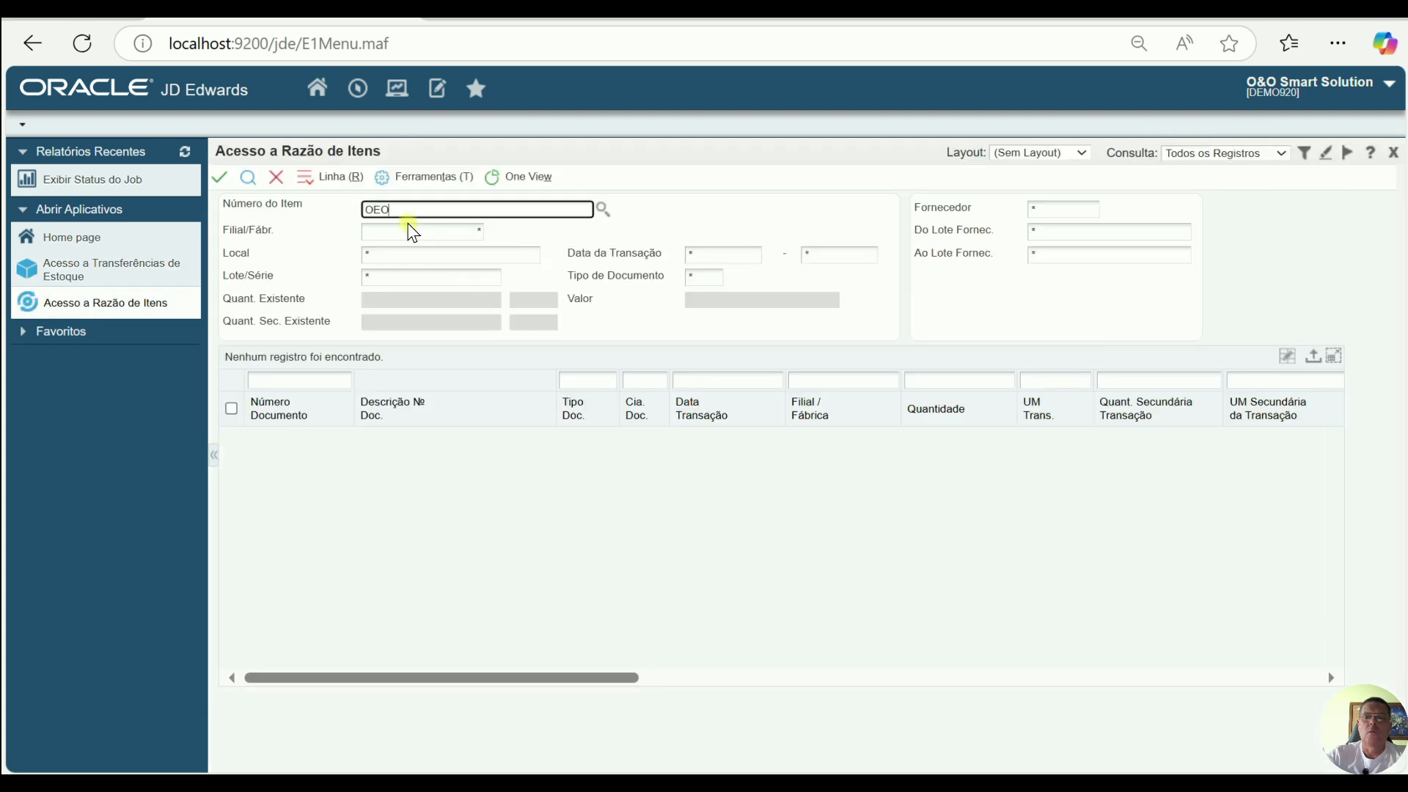
key(Tab)
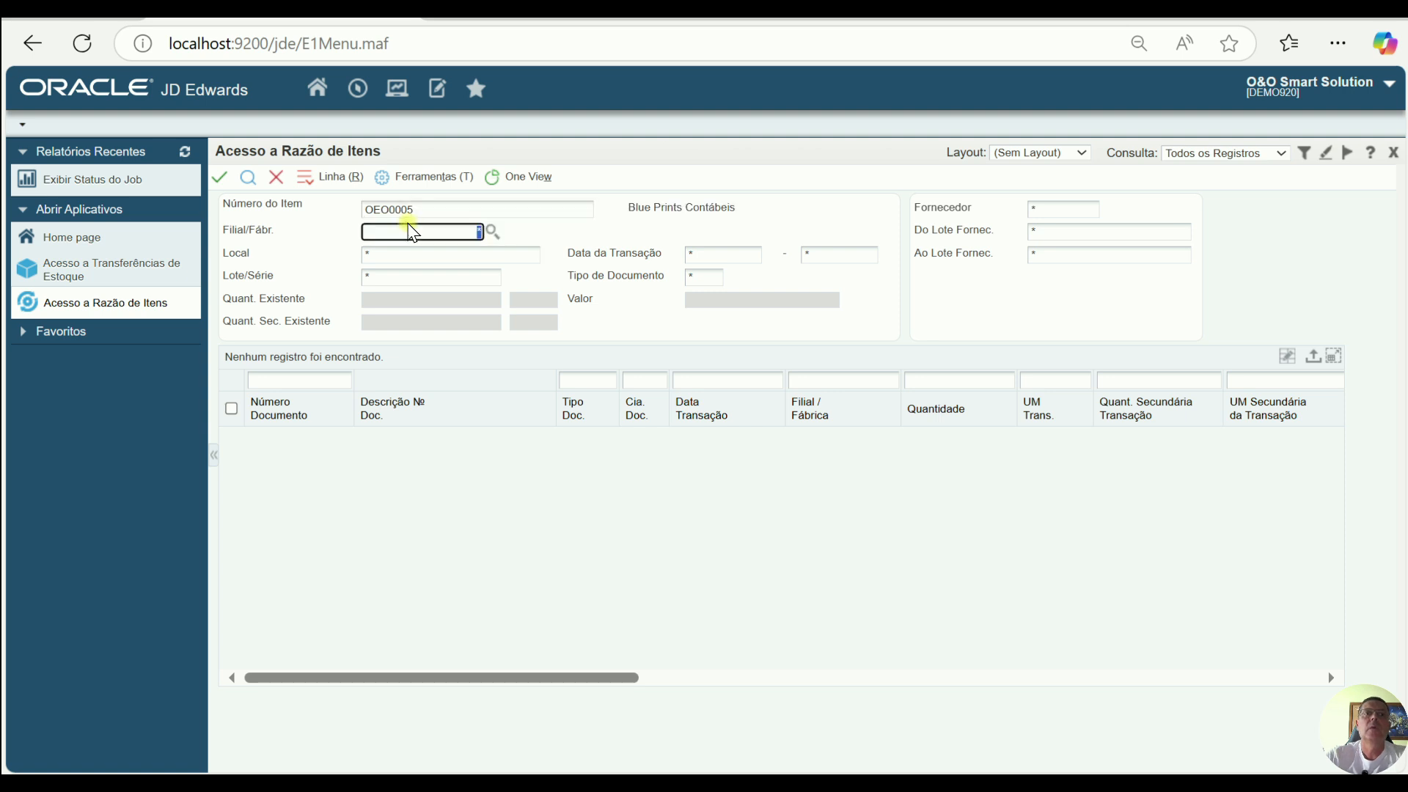
click(248, 178)
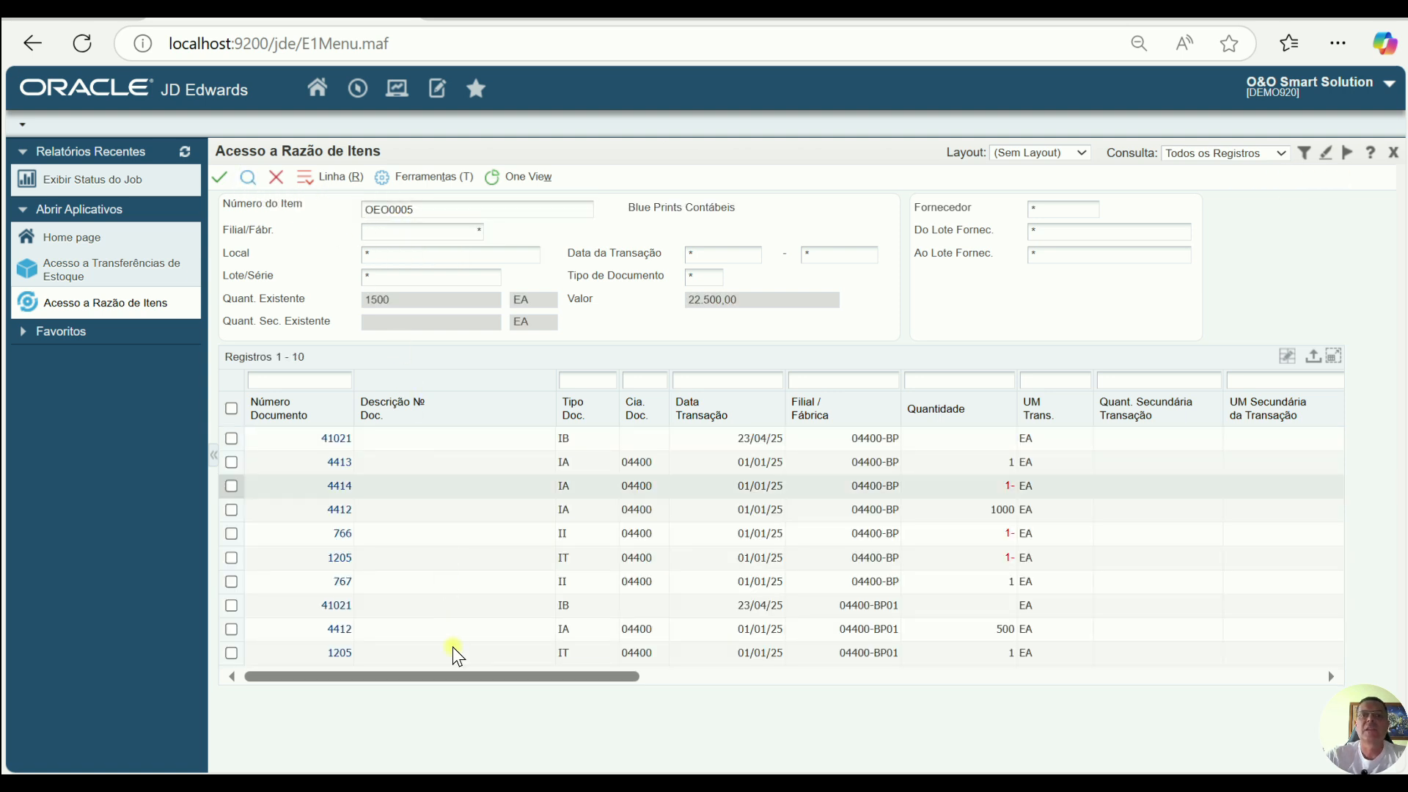
Step: Filter the ledger records by document type IT and compare the branches of the transfer lines
click(580, 388)
text(I)
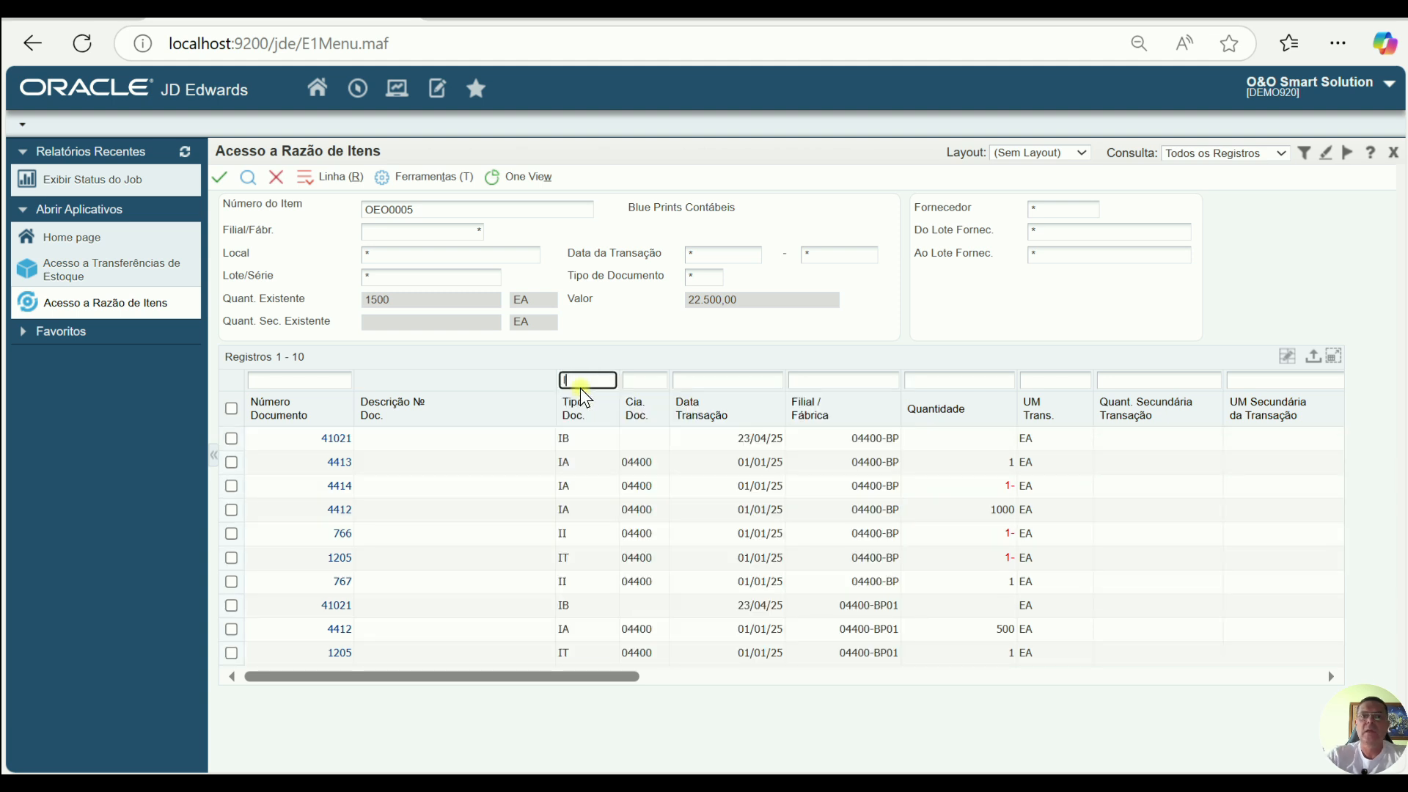
text(T)
key(Return)
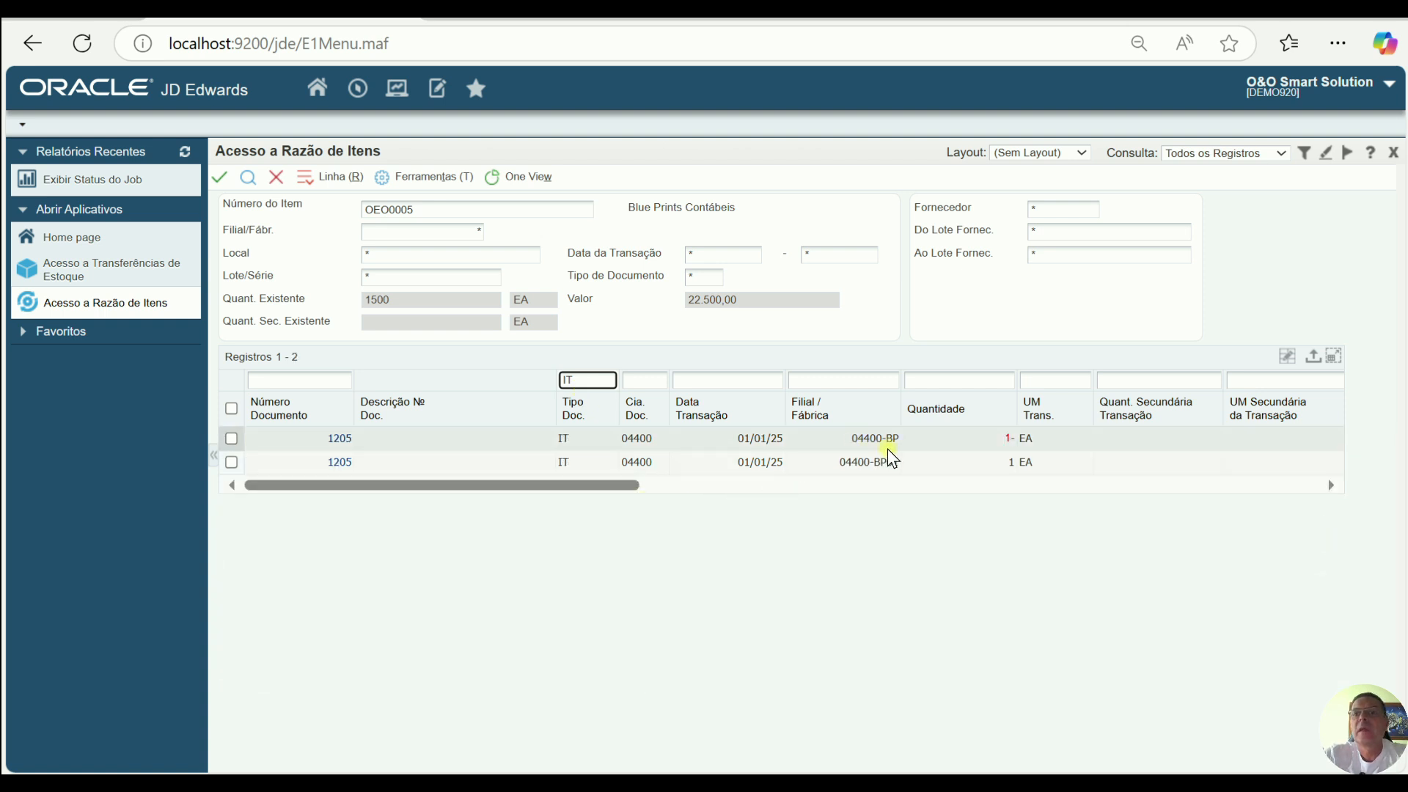
click(864, 448)
key(ctrl)
key(ctrl)
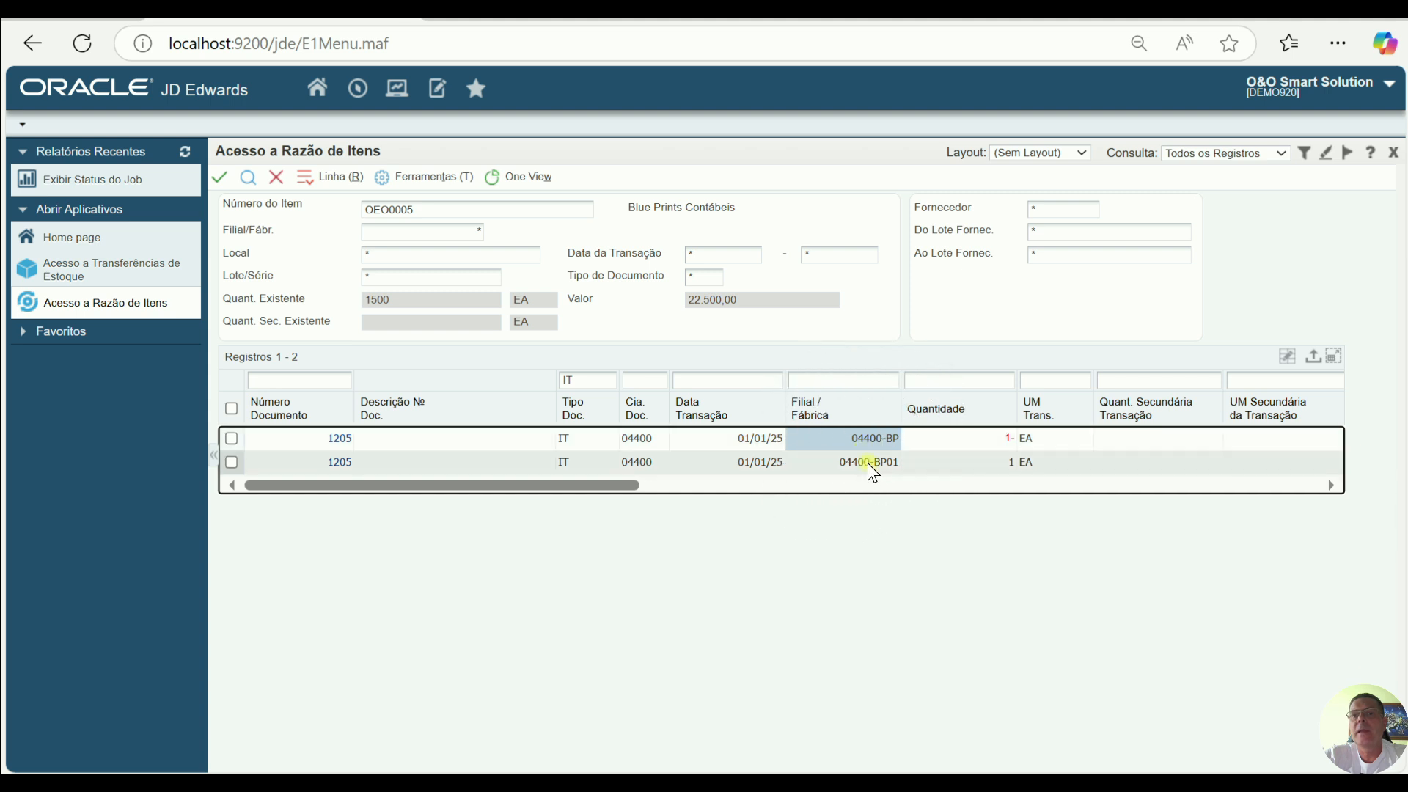
key(ctrl)
key(ctrl)
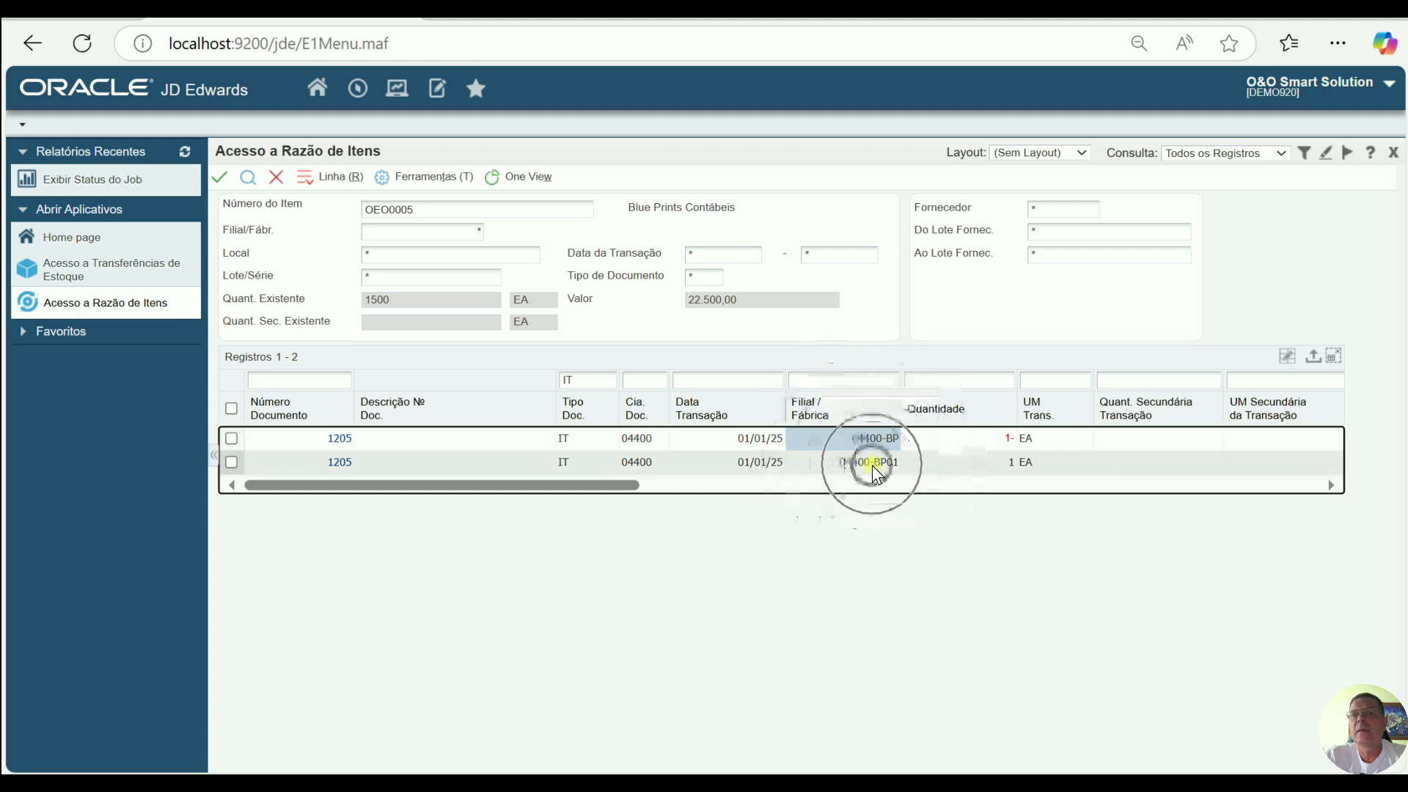
click(476, 88)
click(603, 123)
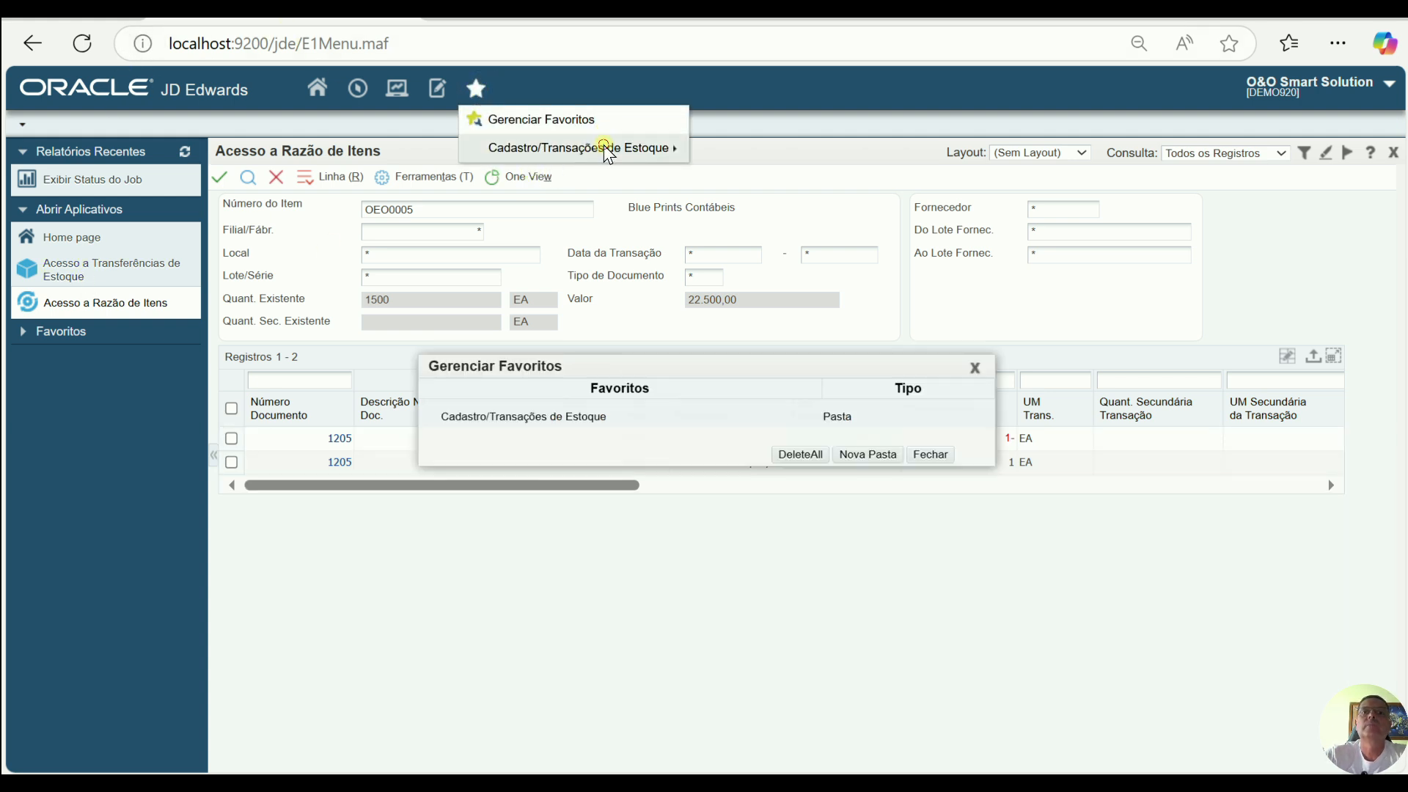
click(932, 454)
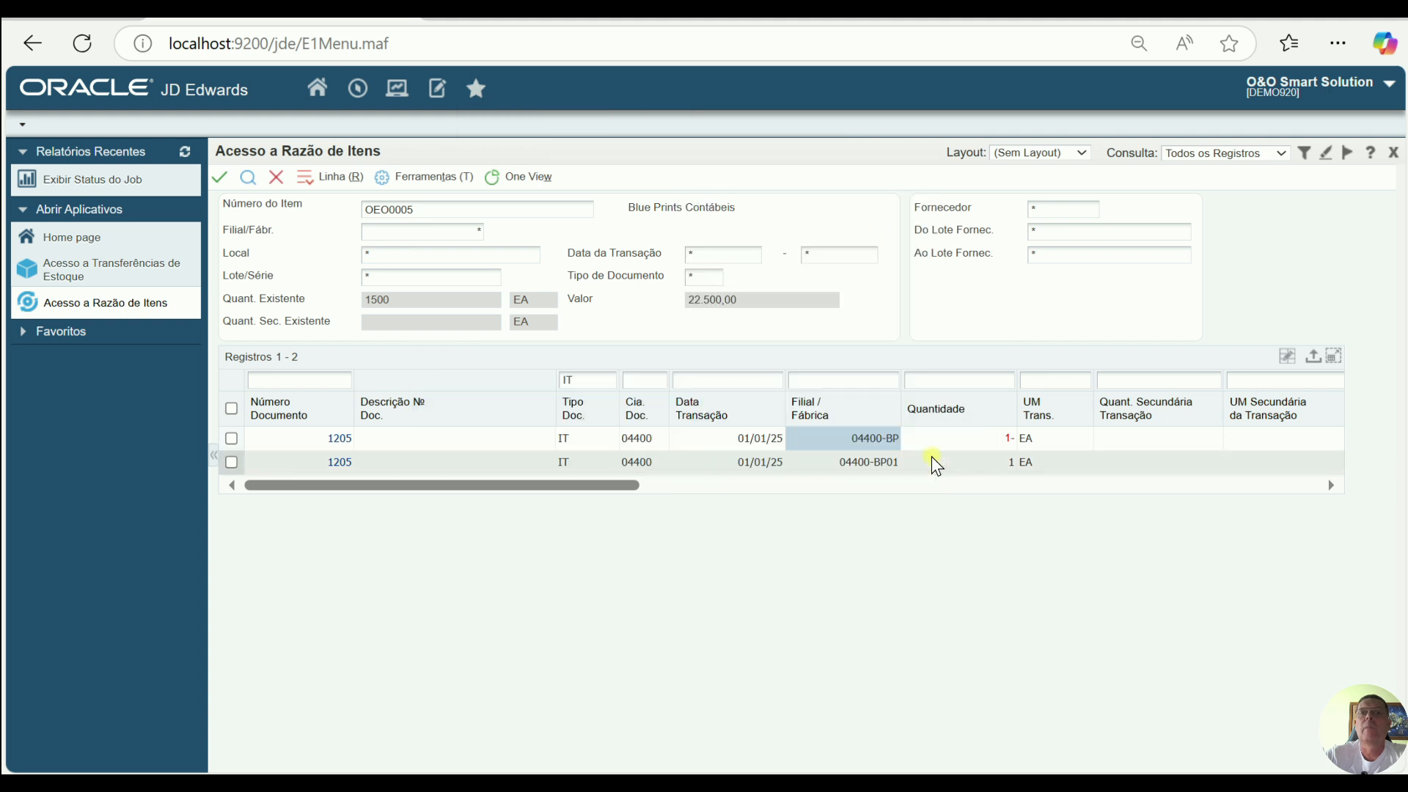
Step: List the unposted inventory batches in Verificação de Transações de Estoque and open the IT document of batch 8734 to view its account entries
click(475, 91)
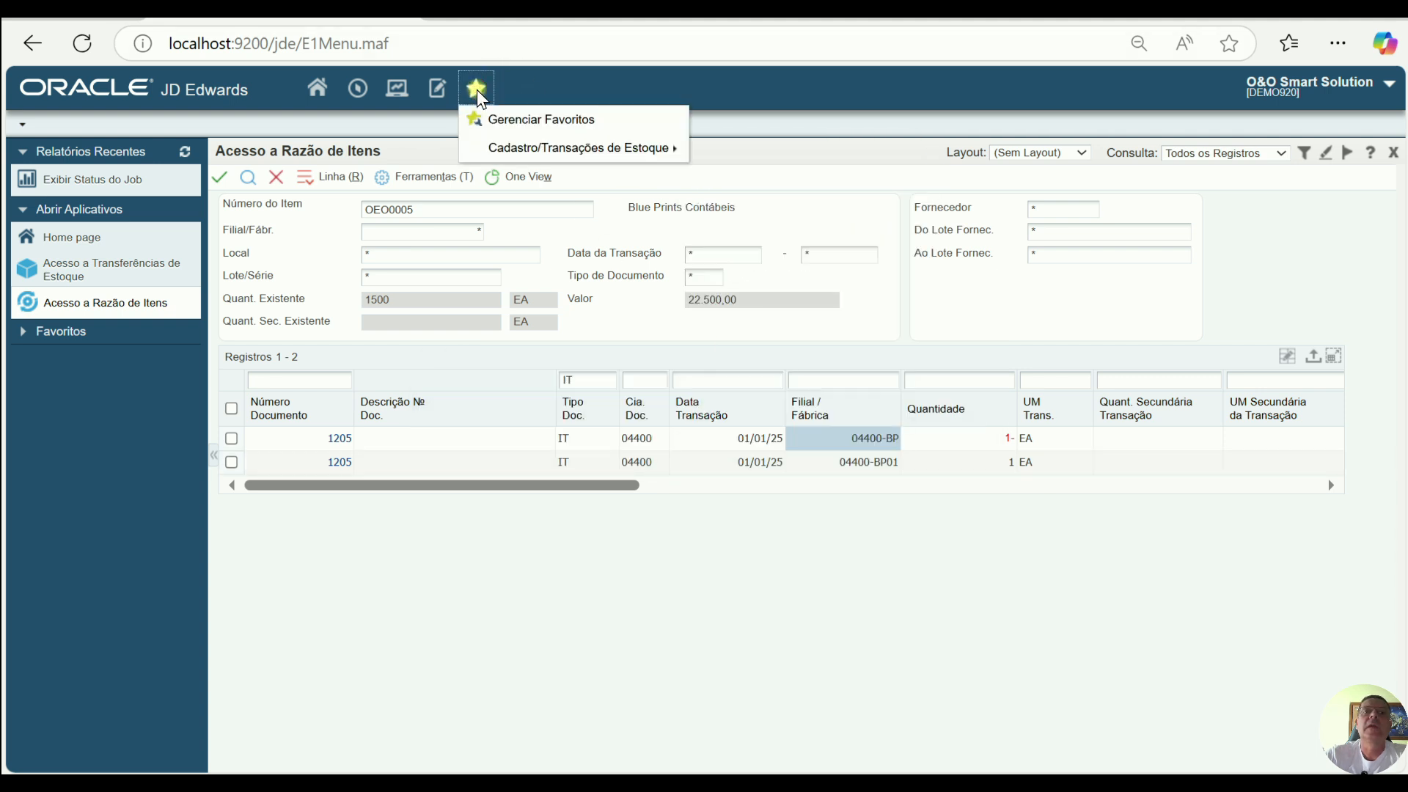
mouse_move(585, 157)
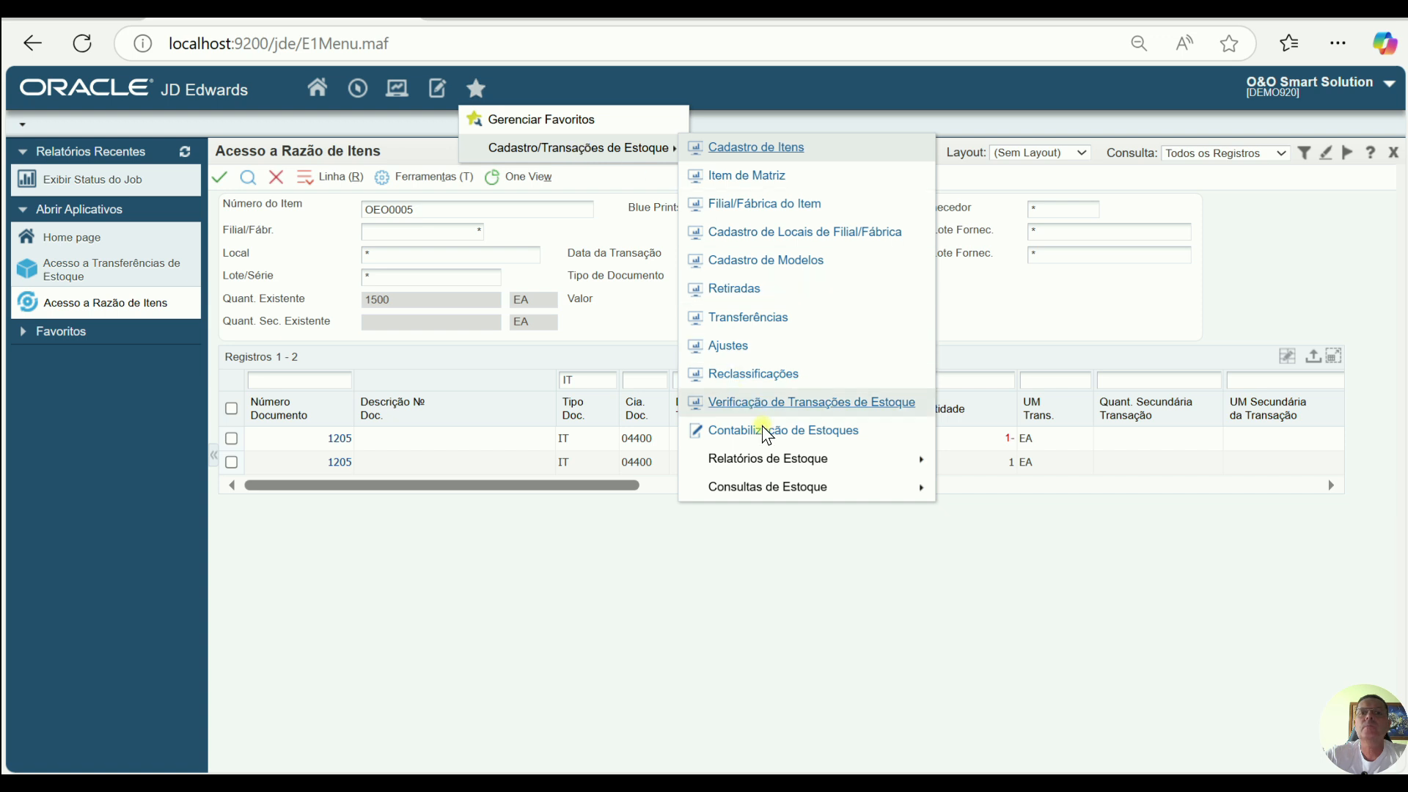
click(796, 412)
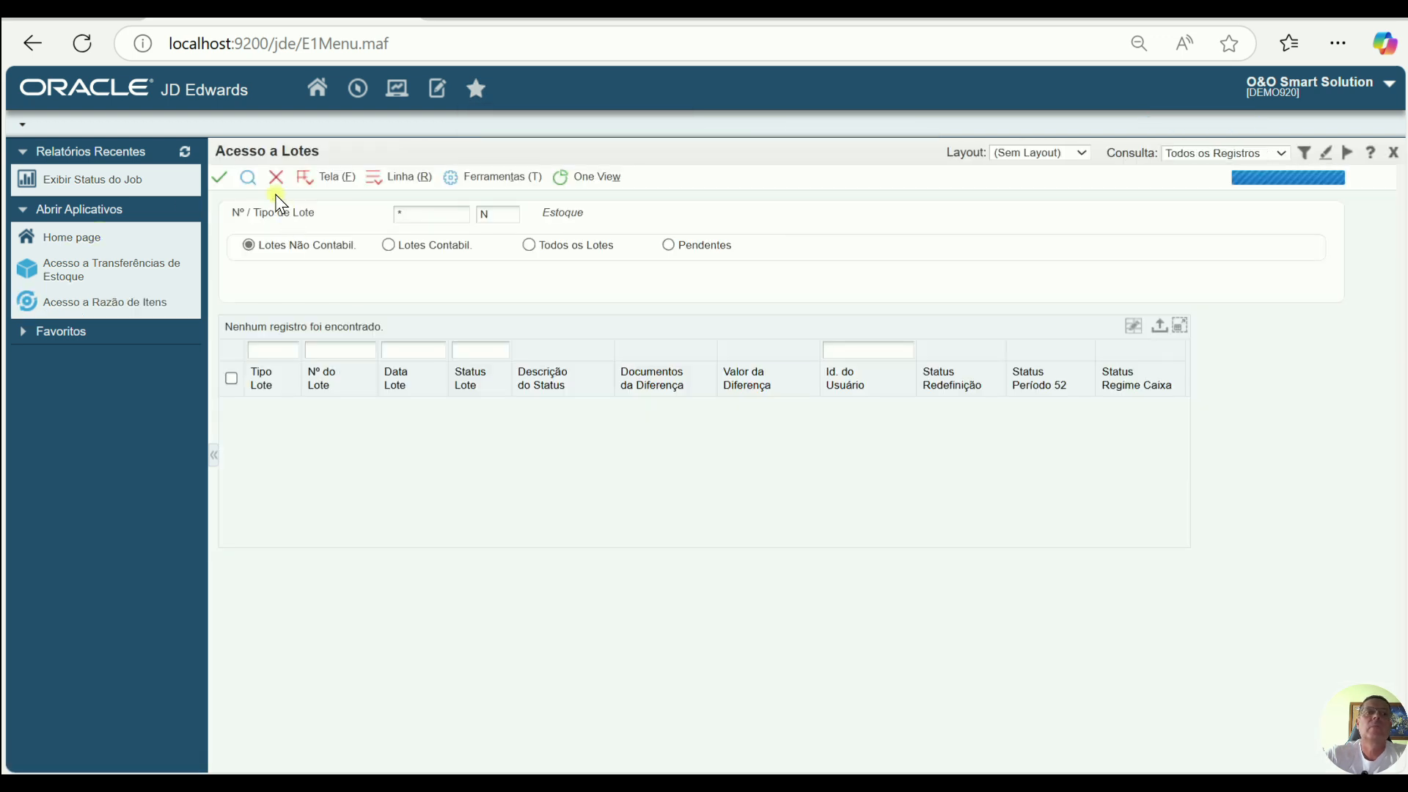
click(249, 179)
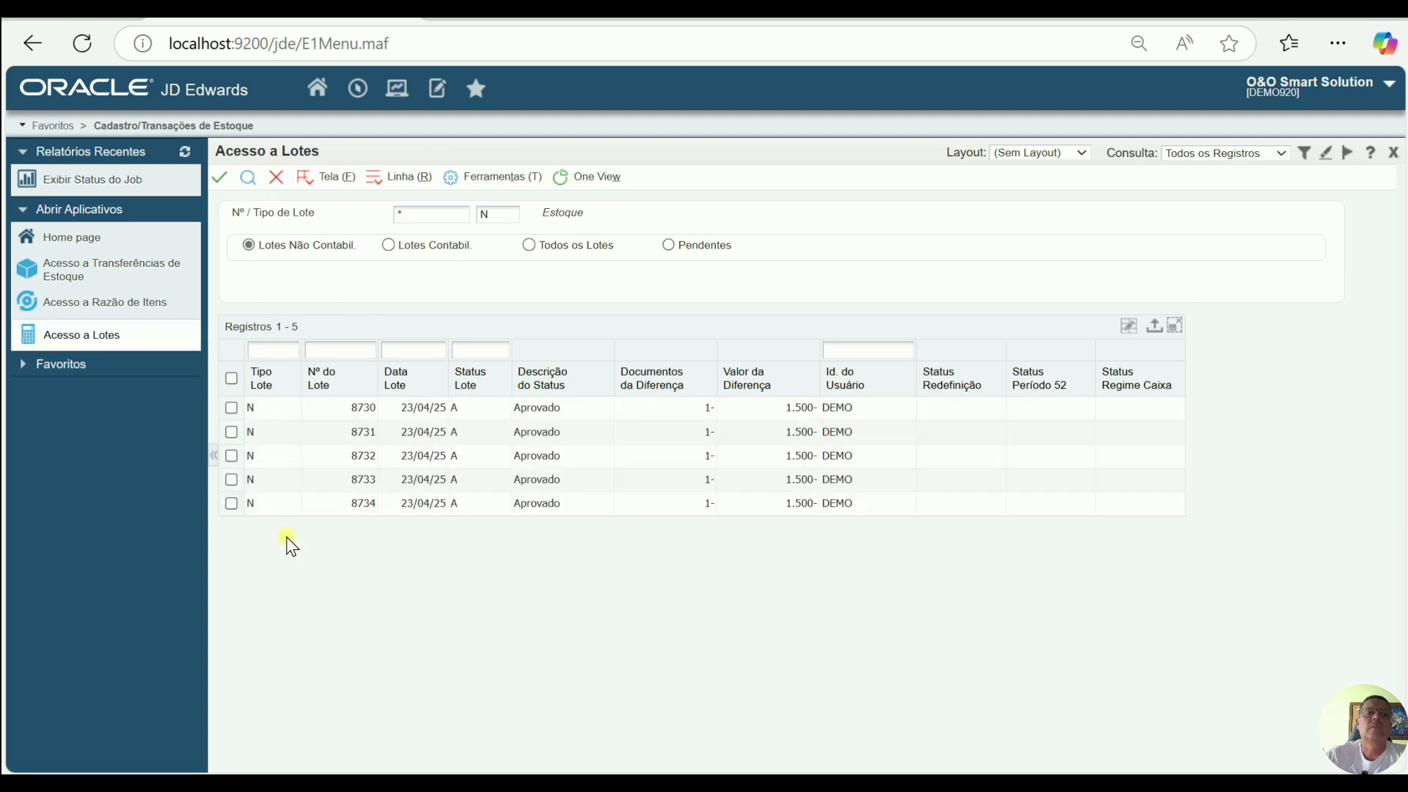
click(231, 505)
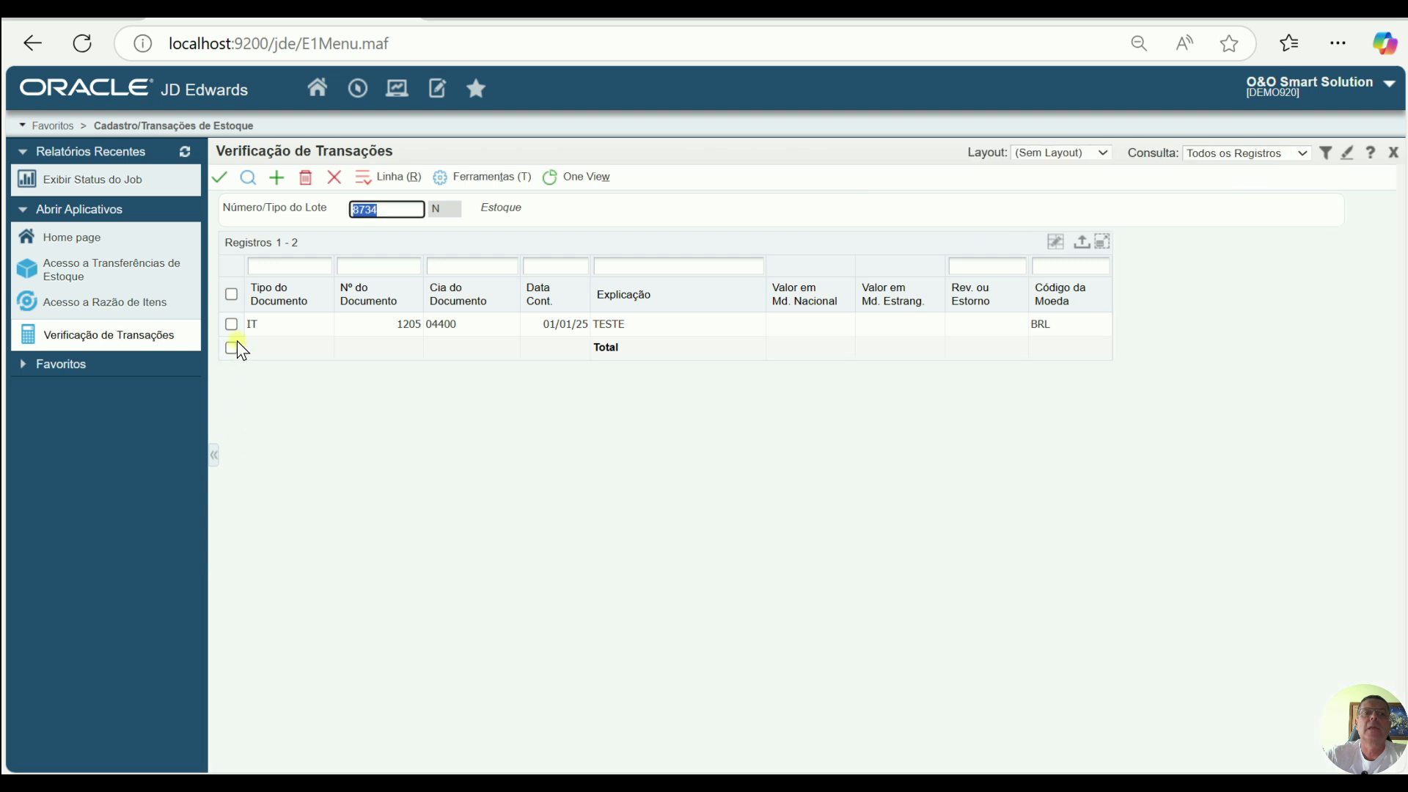
click(232, 323)
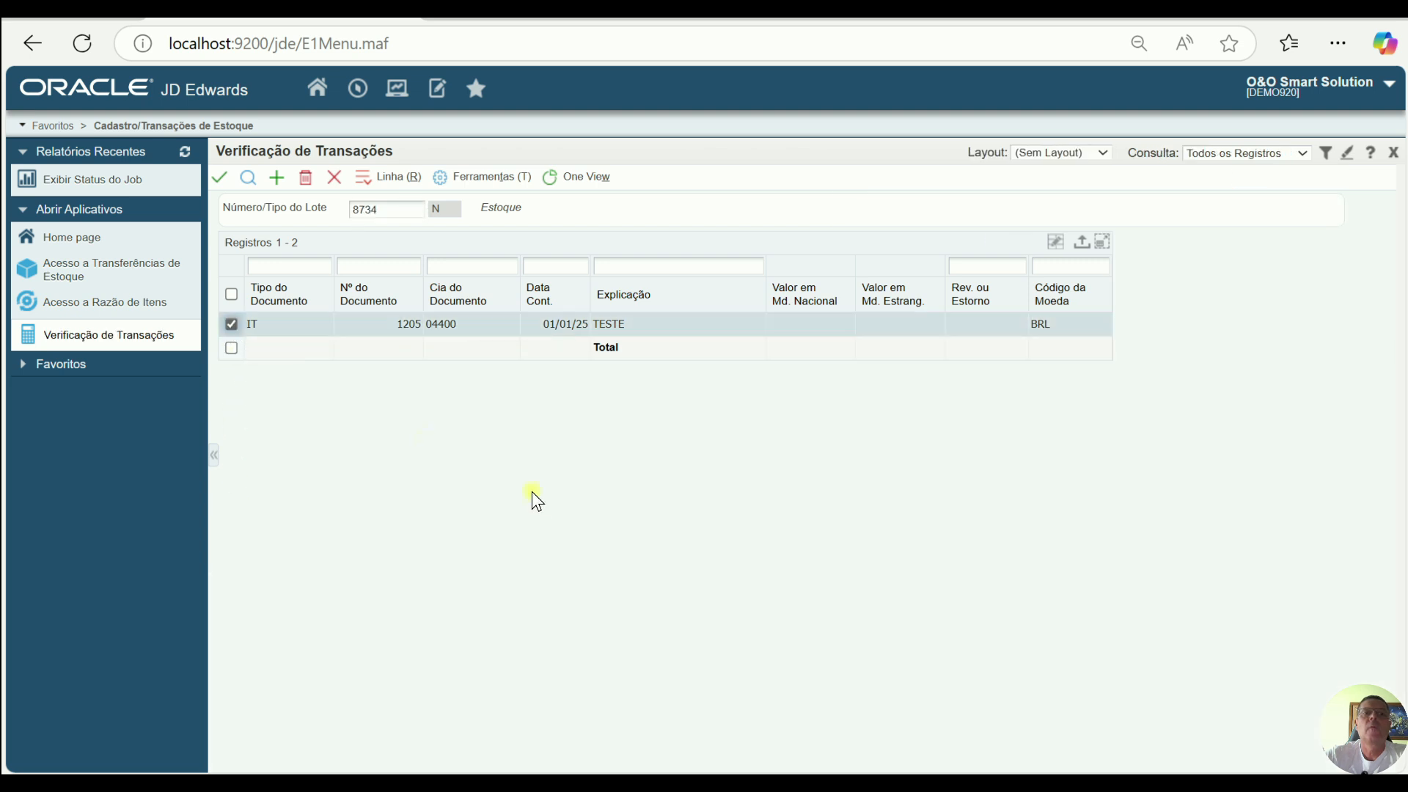
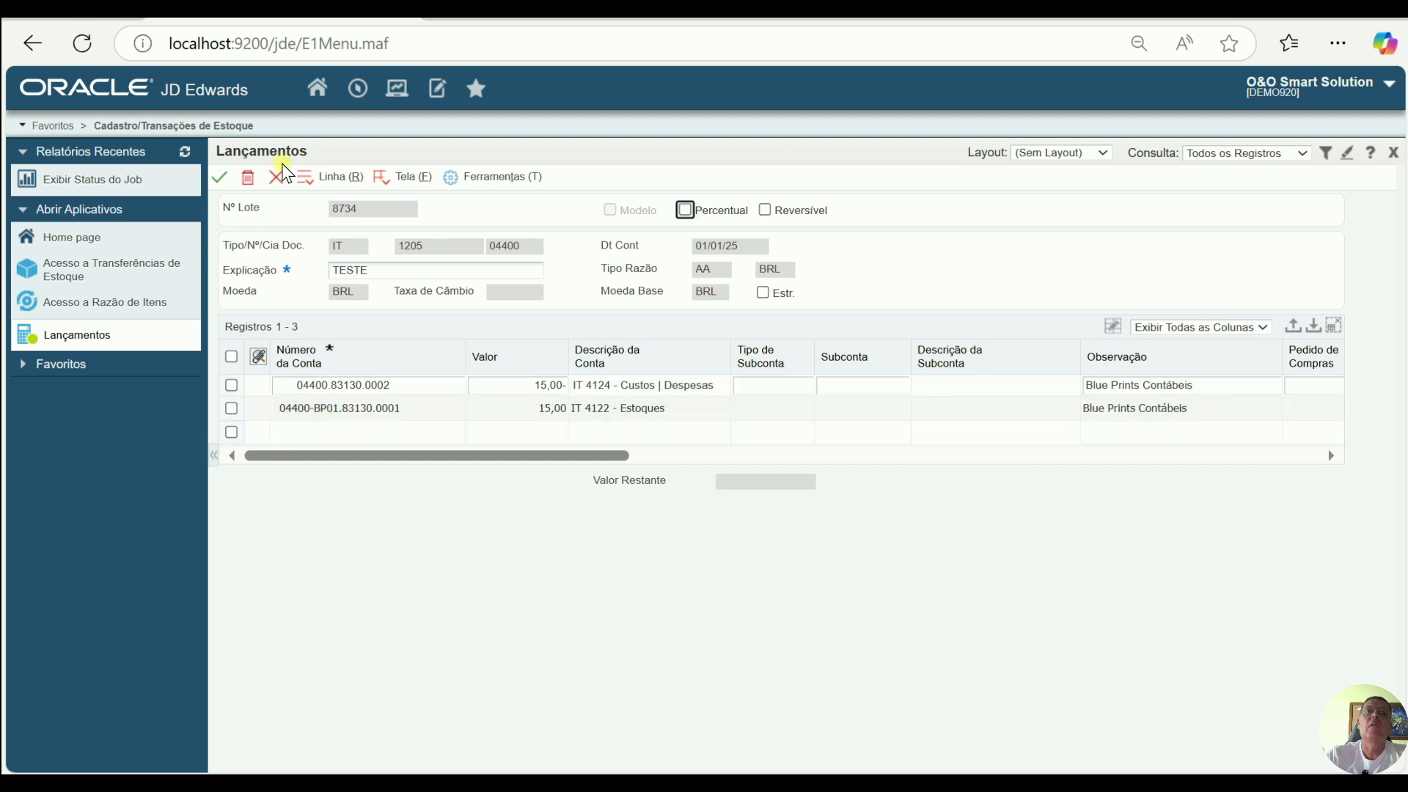
Step: Launch P0006 and list the business units of Companhia 04400 with Tp UN BP
click(358, 88)
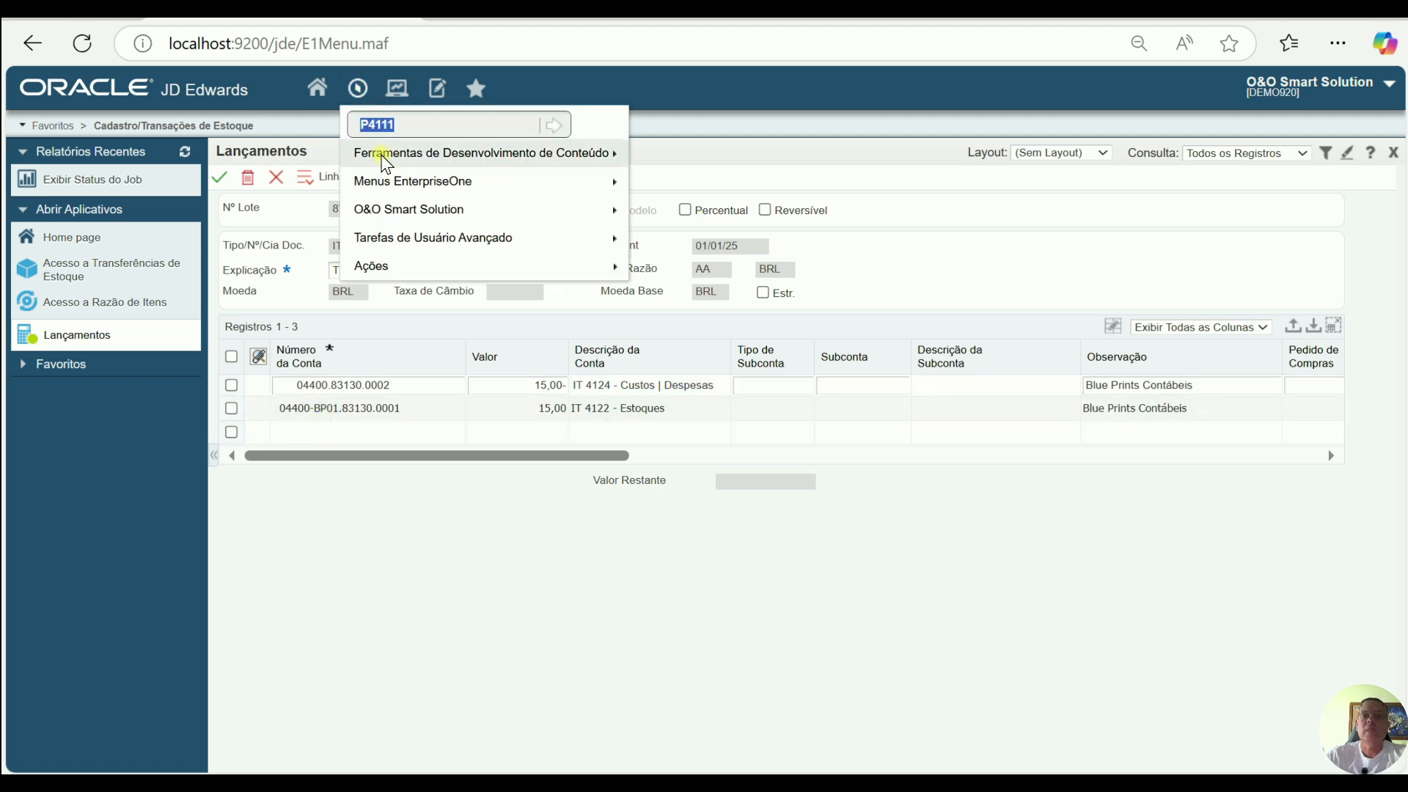
text(P0006)
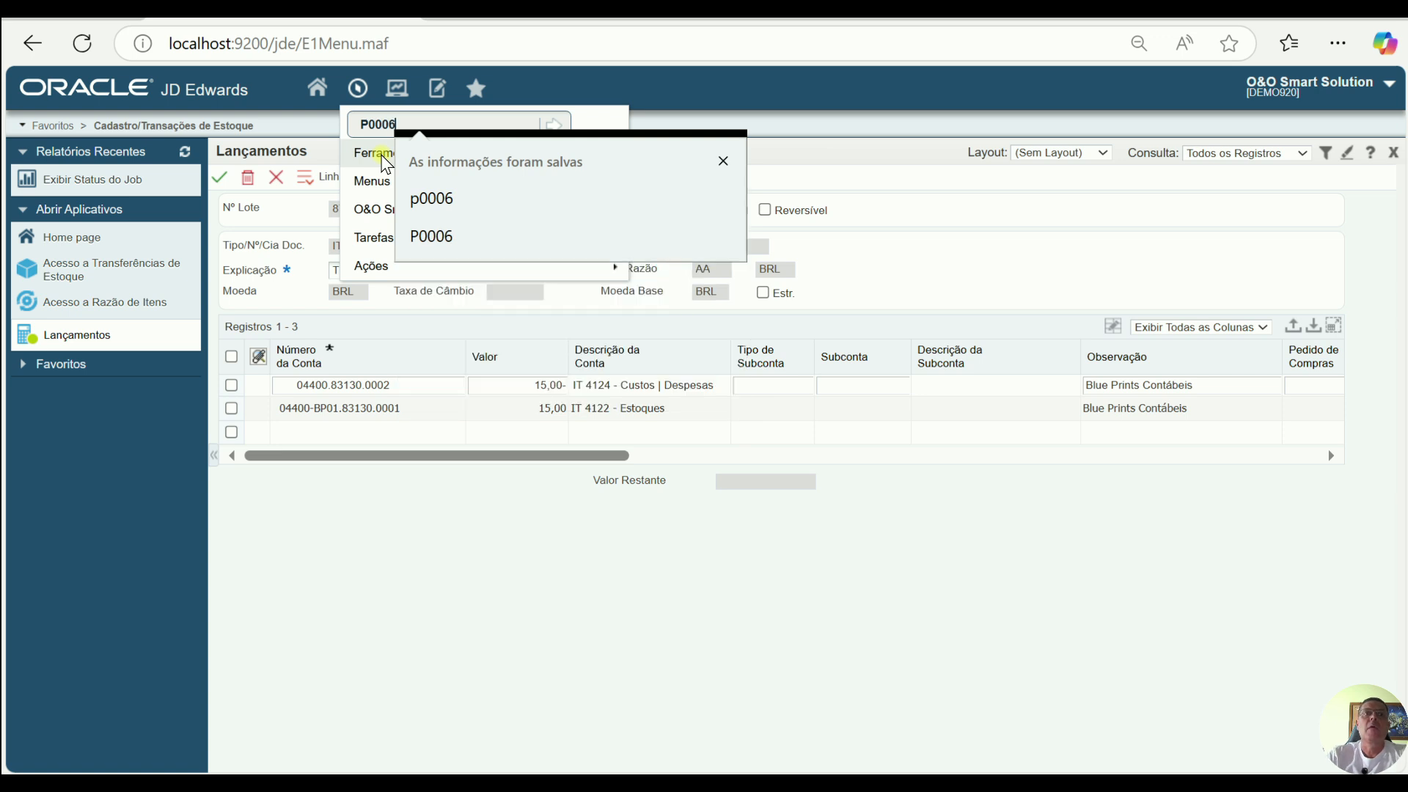
key(Return)
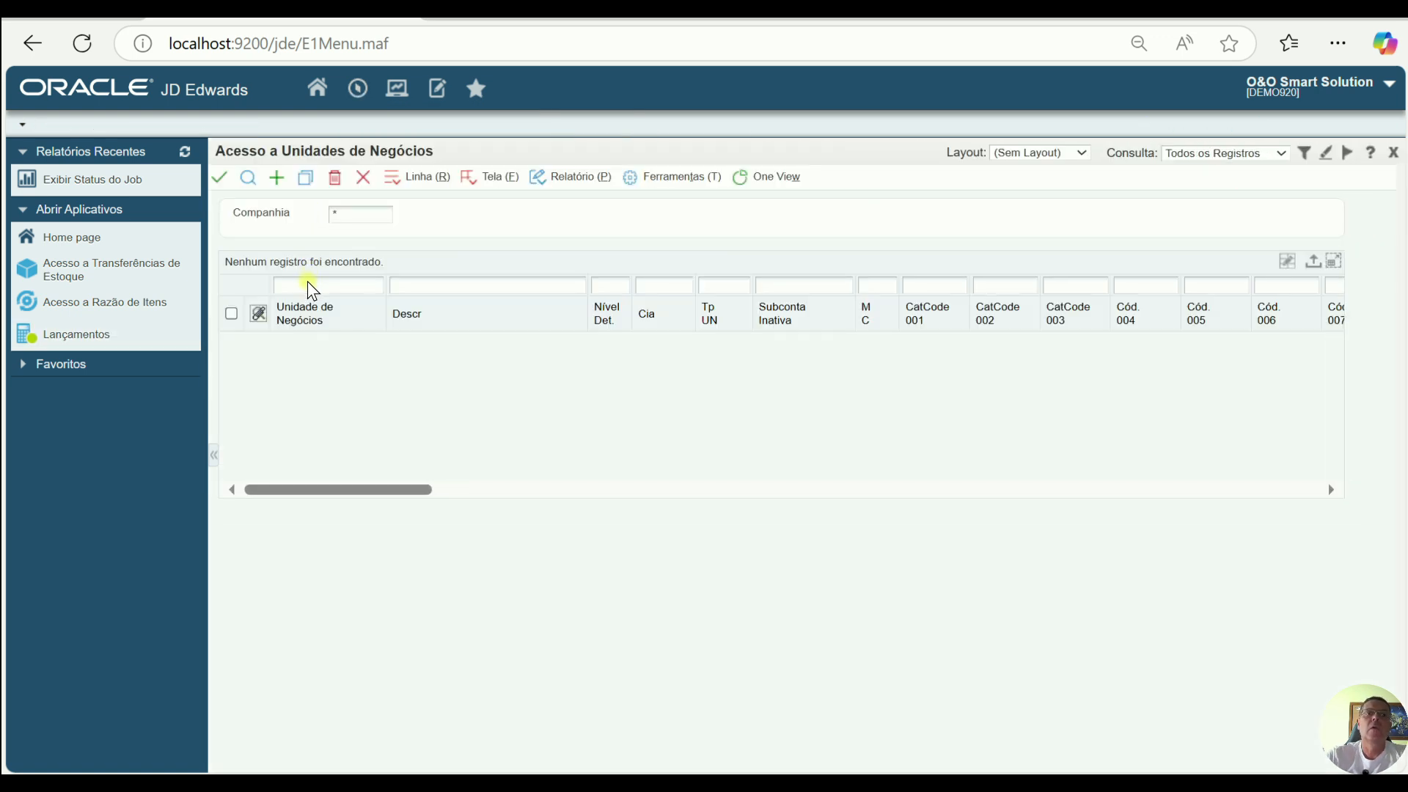
click(308, 285)
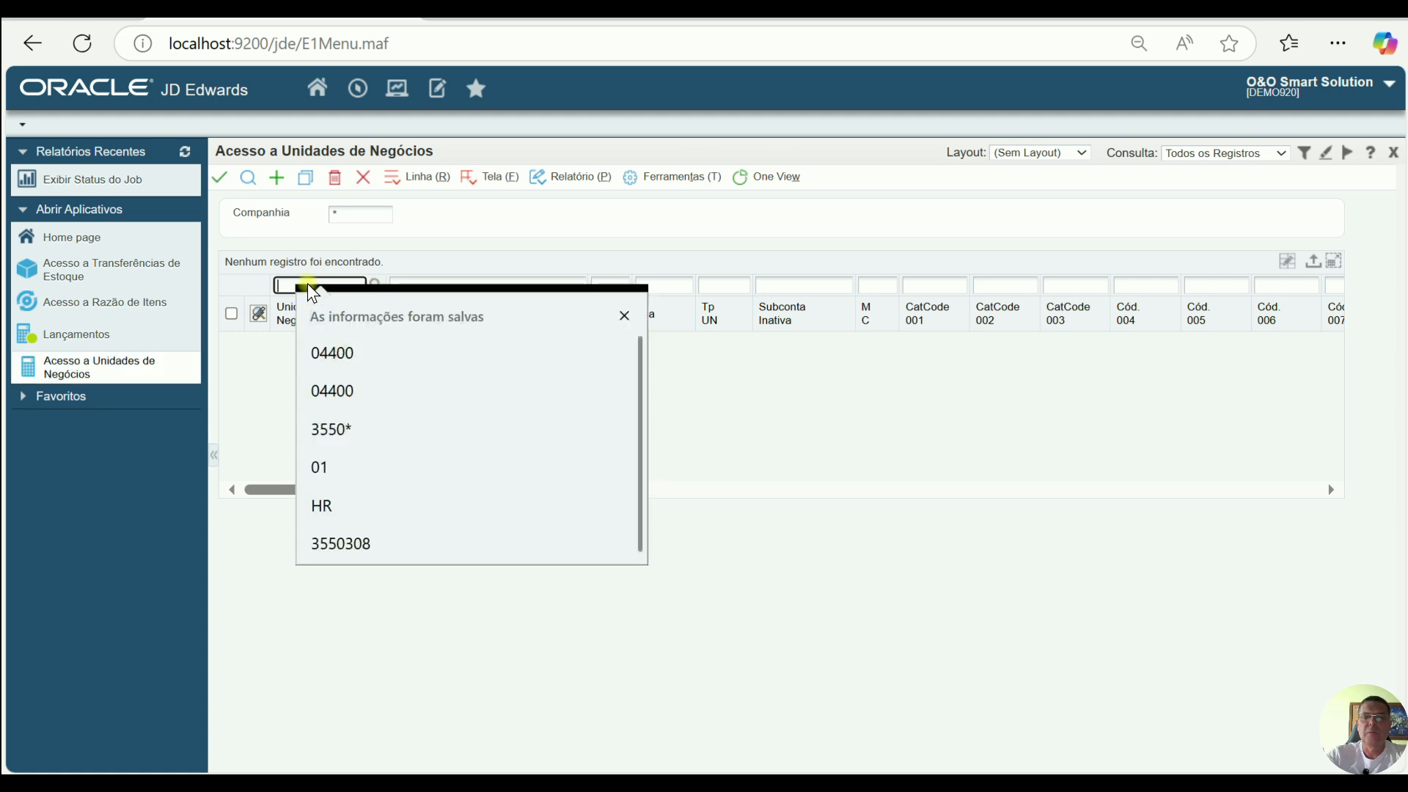
text(0)
key(BackSpace)
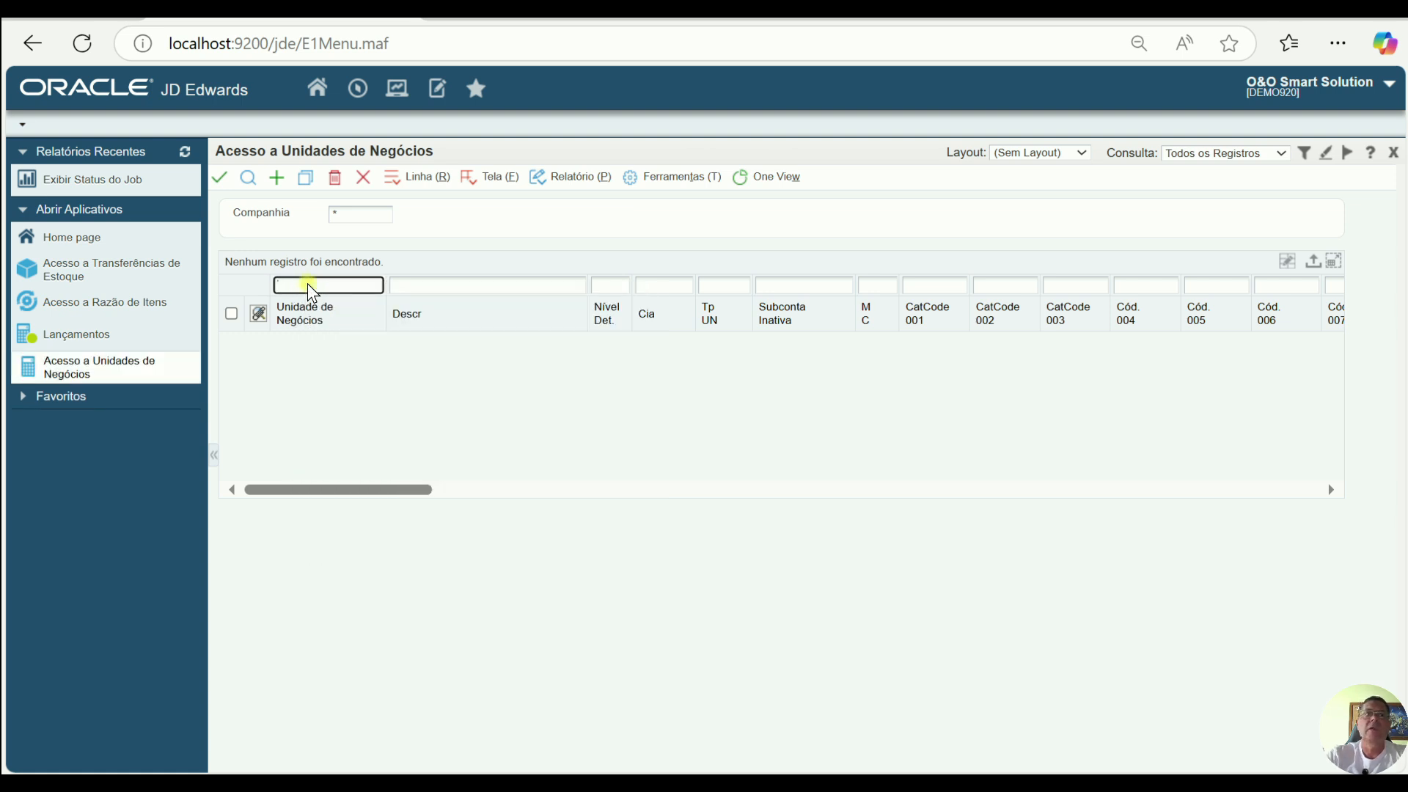
click(361, 215)
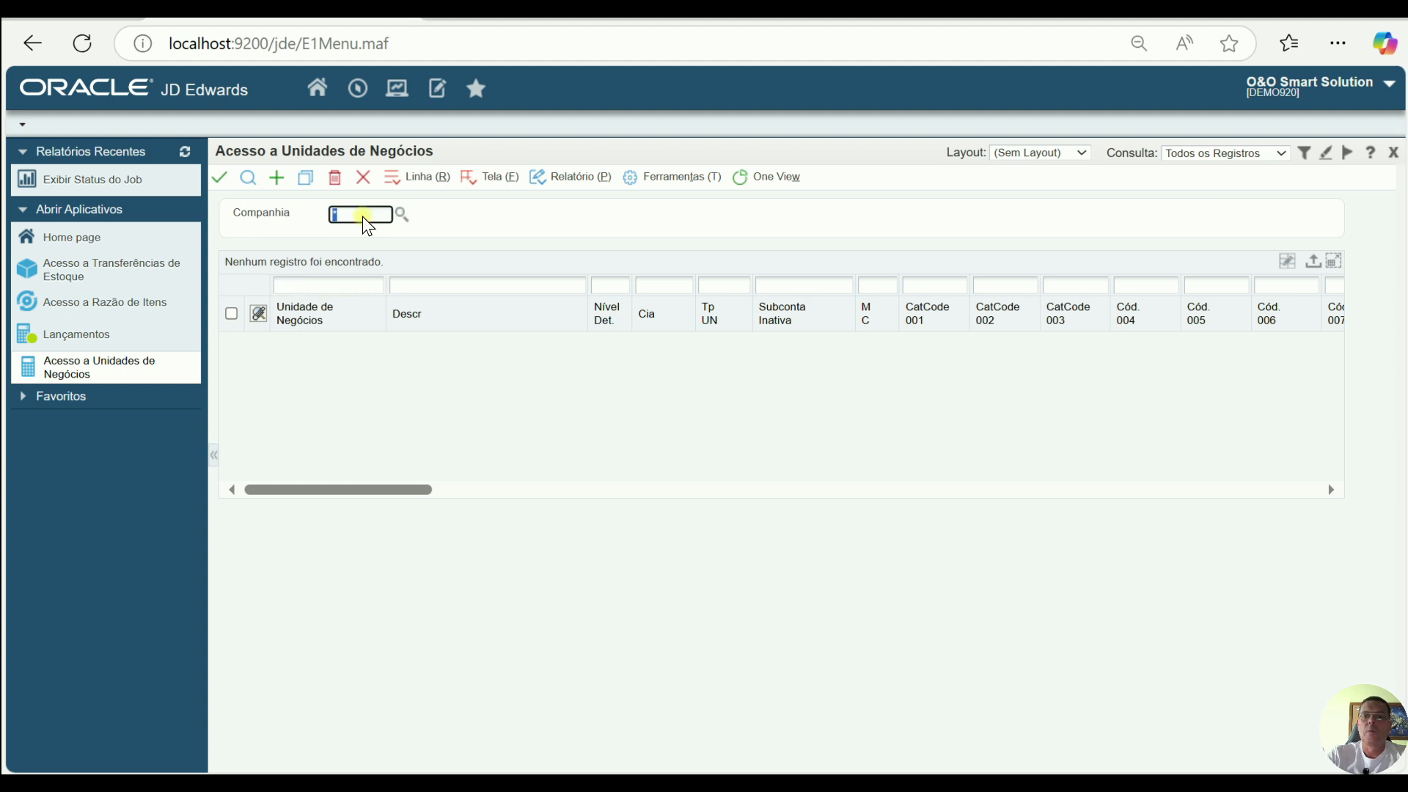
text(044)
key(Tab)
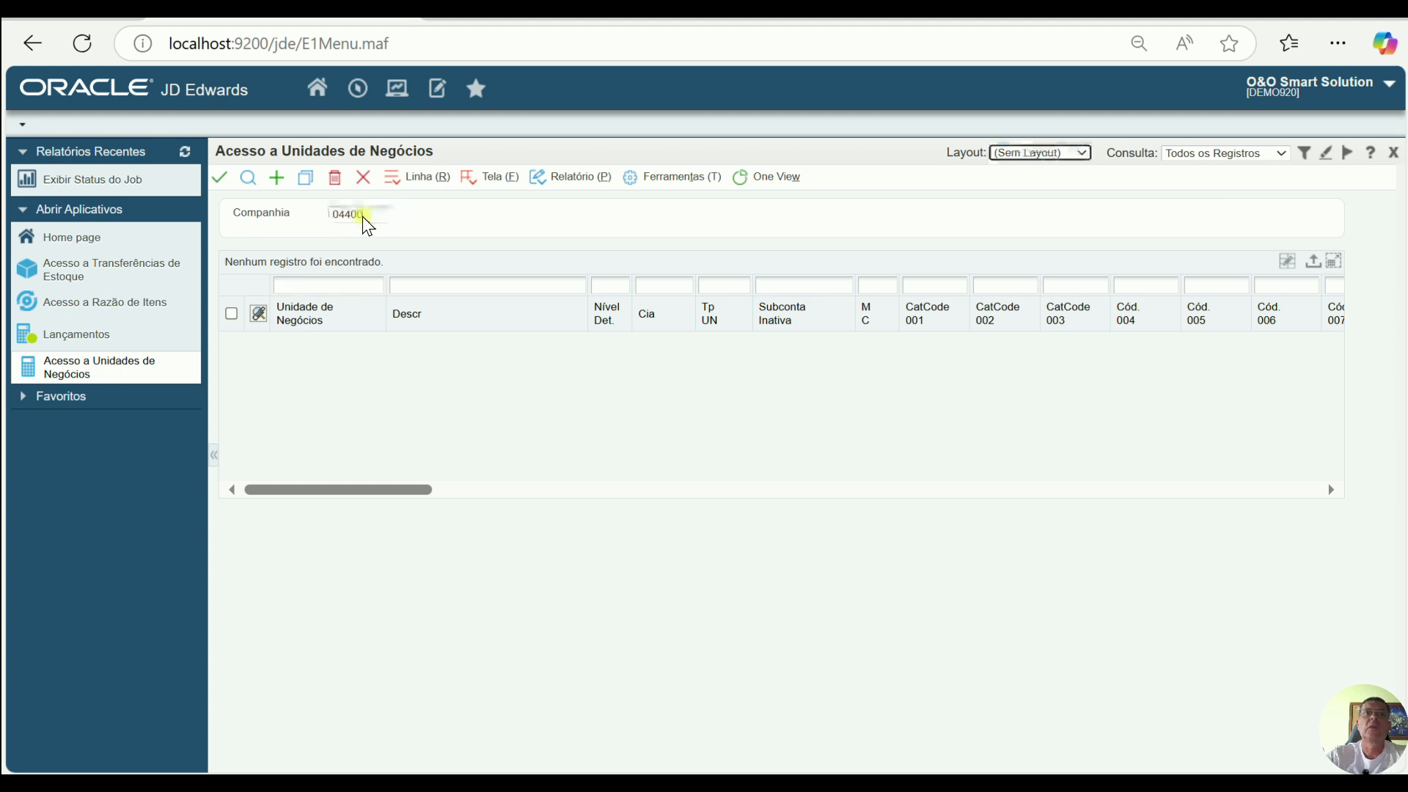
click(724, 289)
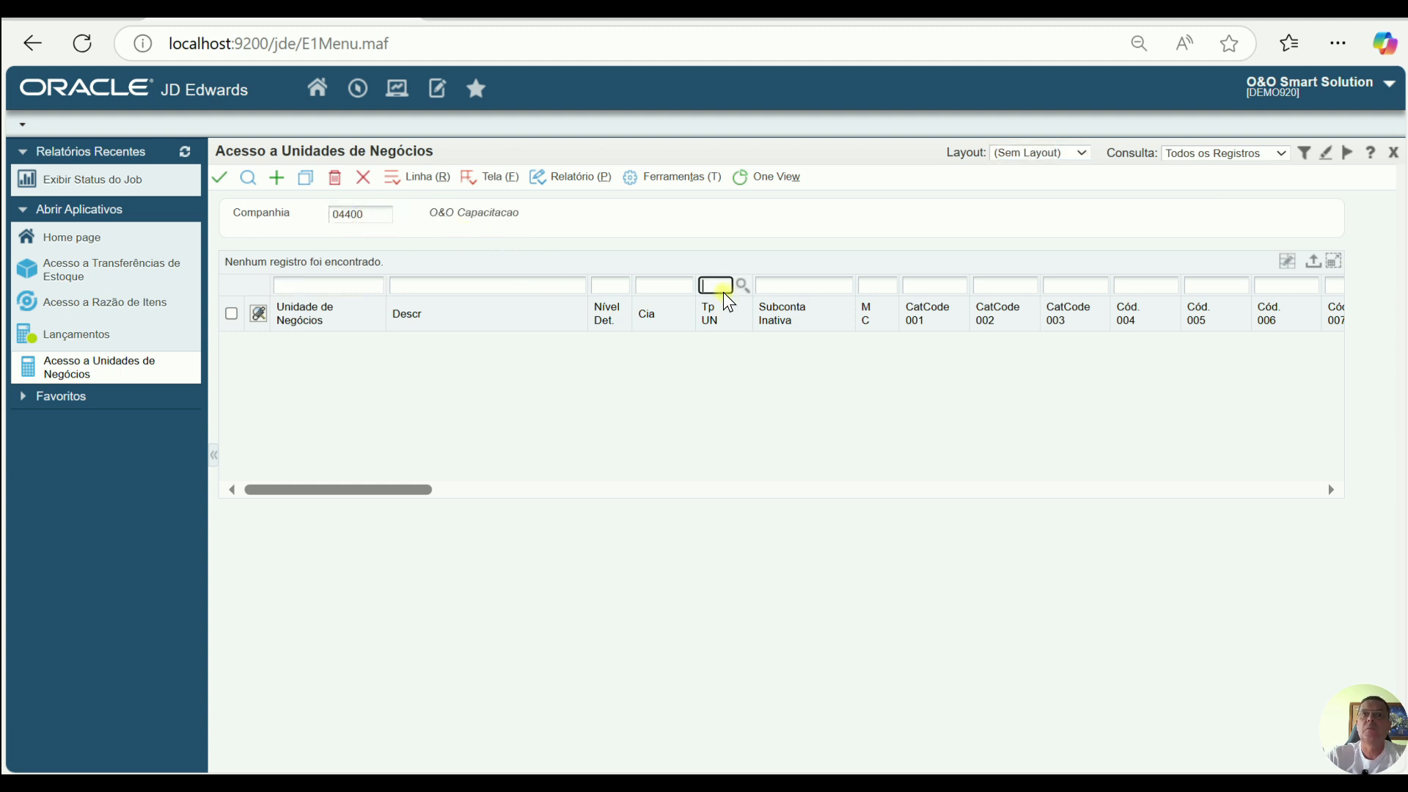
text(BP)
key(Return)
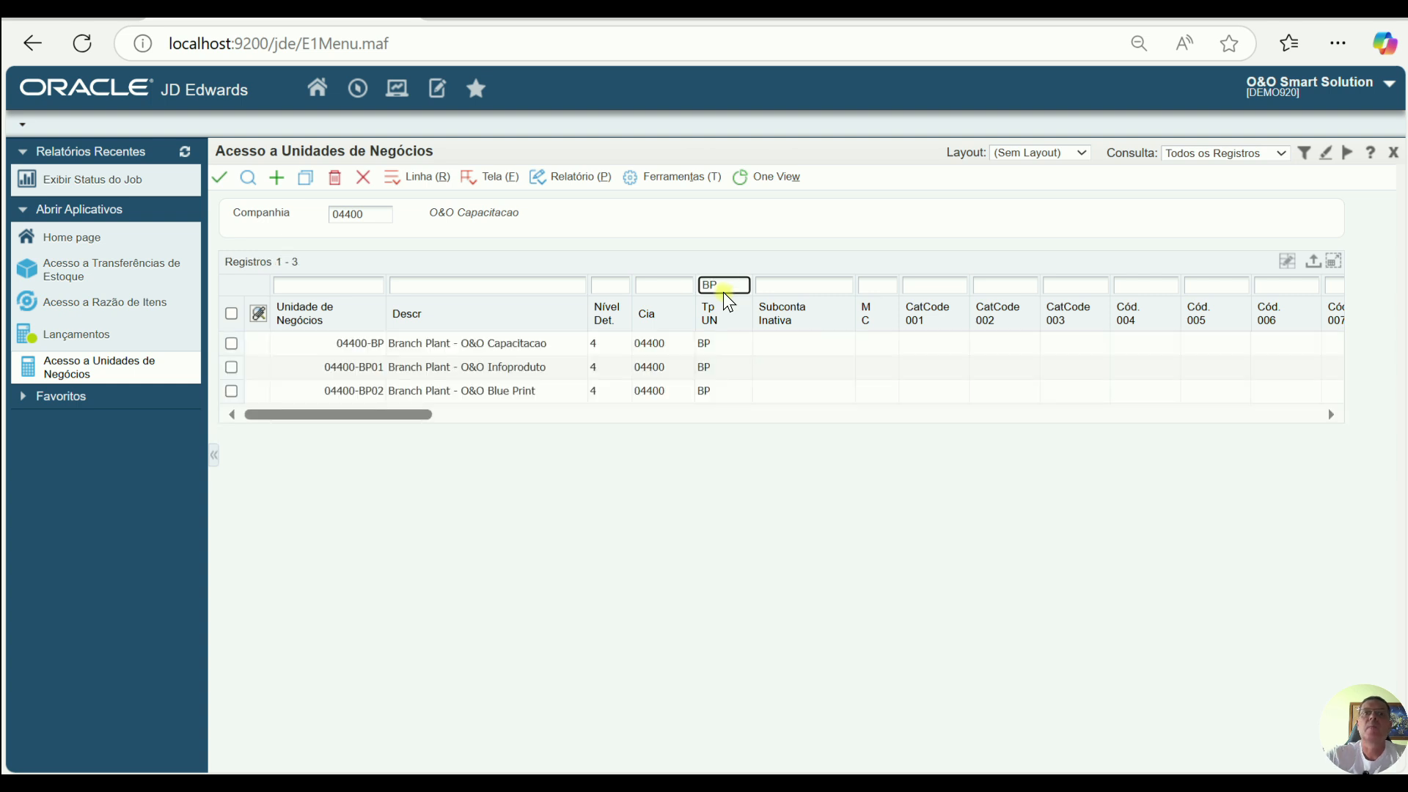
Step: Open the business unit record for 04400-BP to view its details
click(230, 345)
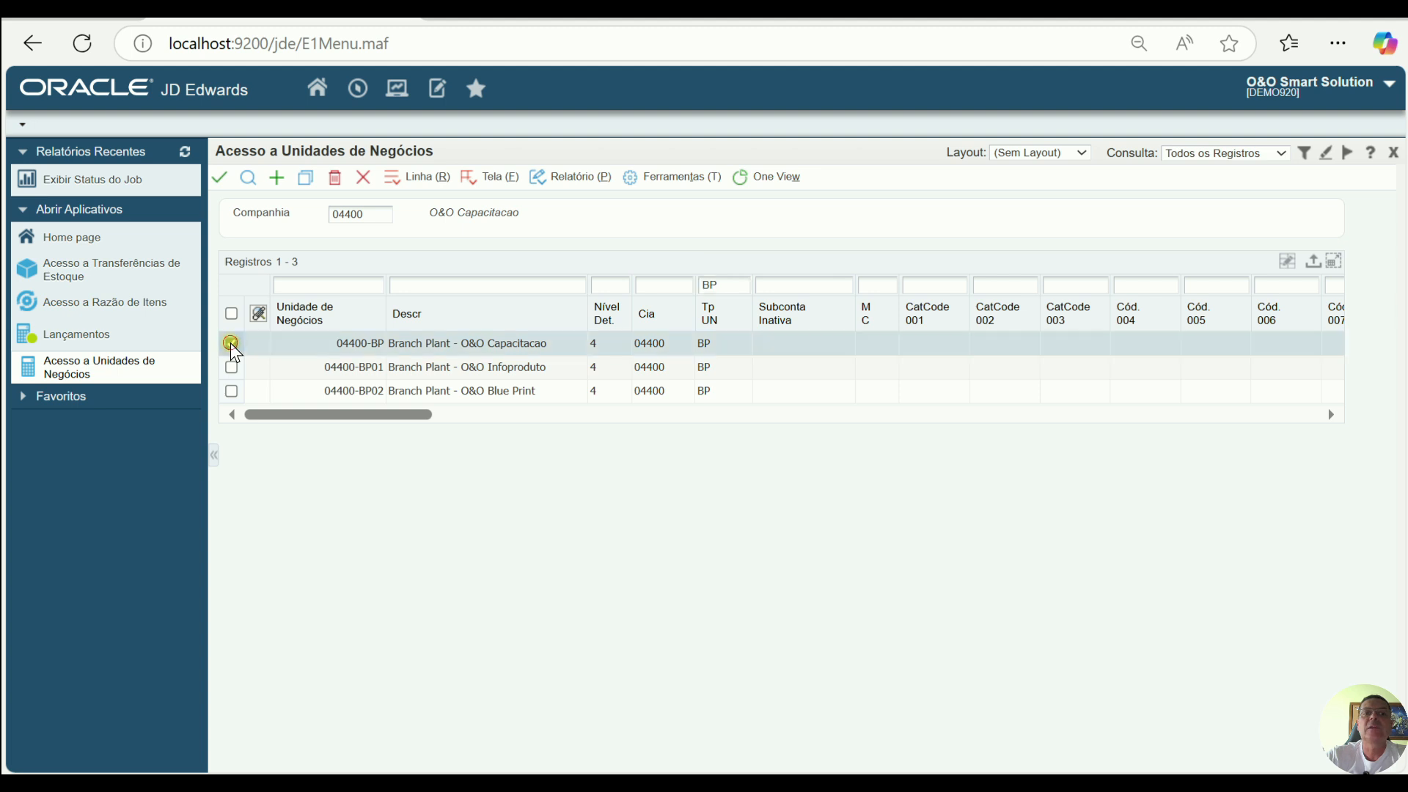
click(231, 344)
double_click(231, 343)
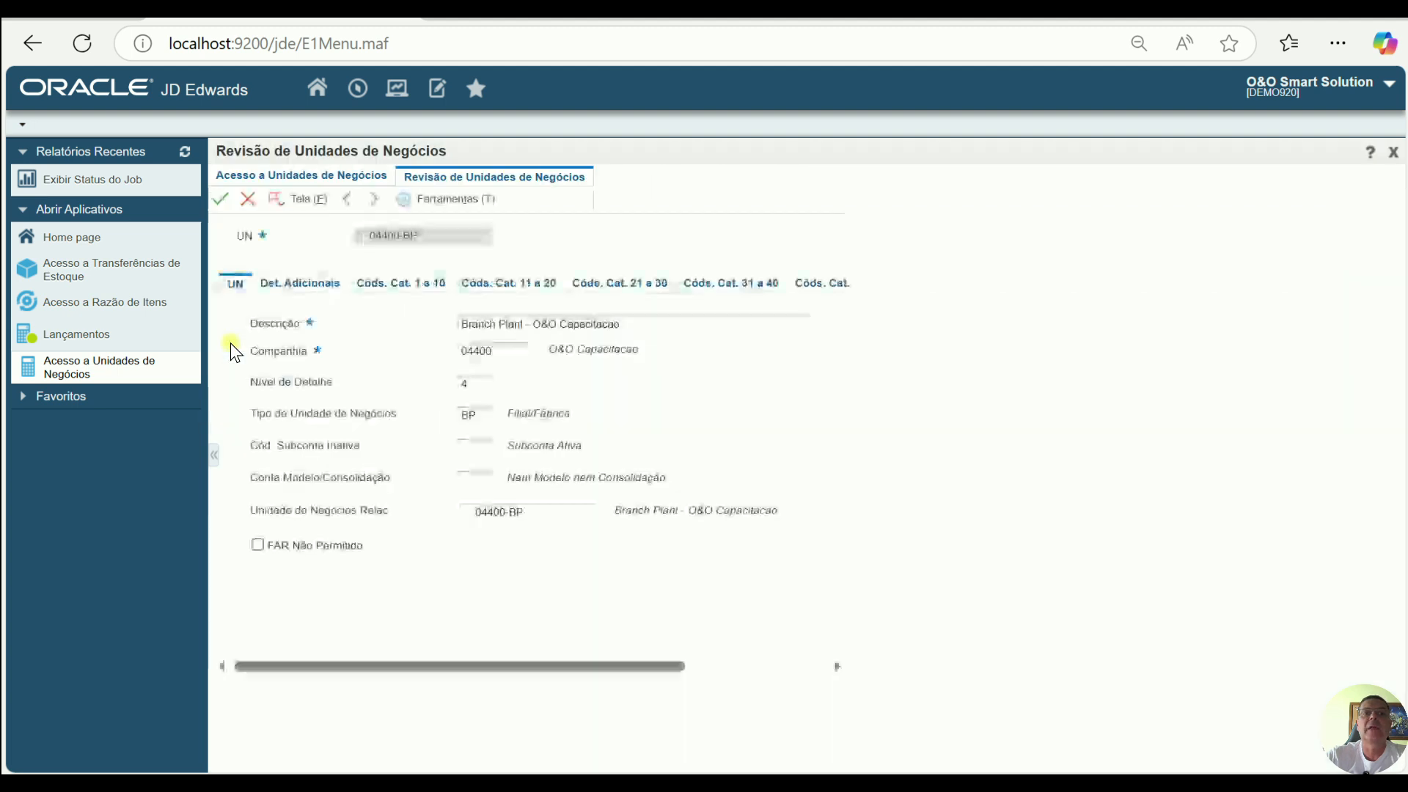
Step: Compare the additional details (Det. Adicionais) of business units 04400-BP and 04400-BP01
click(303, 283)
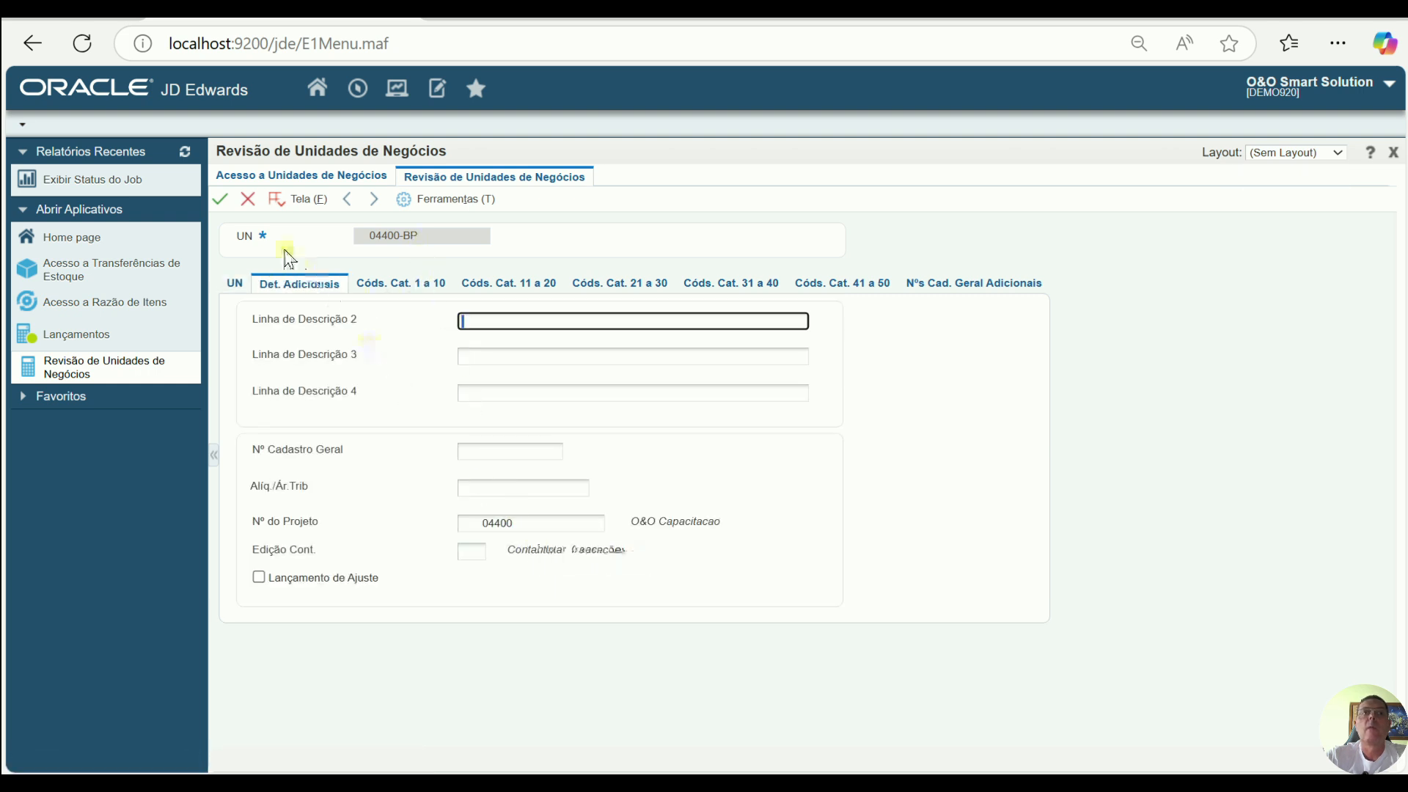
click(248, 199)
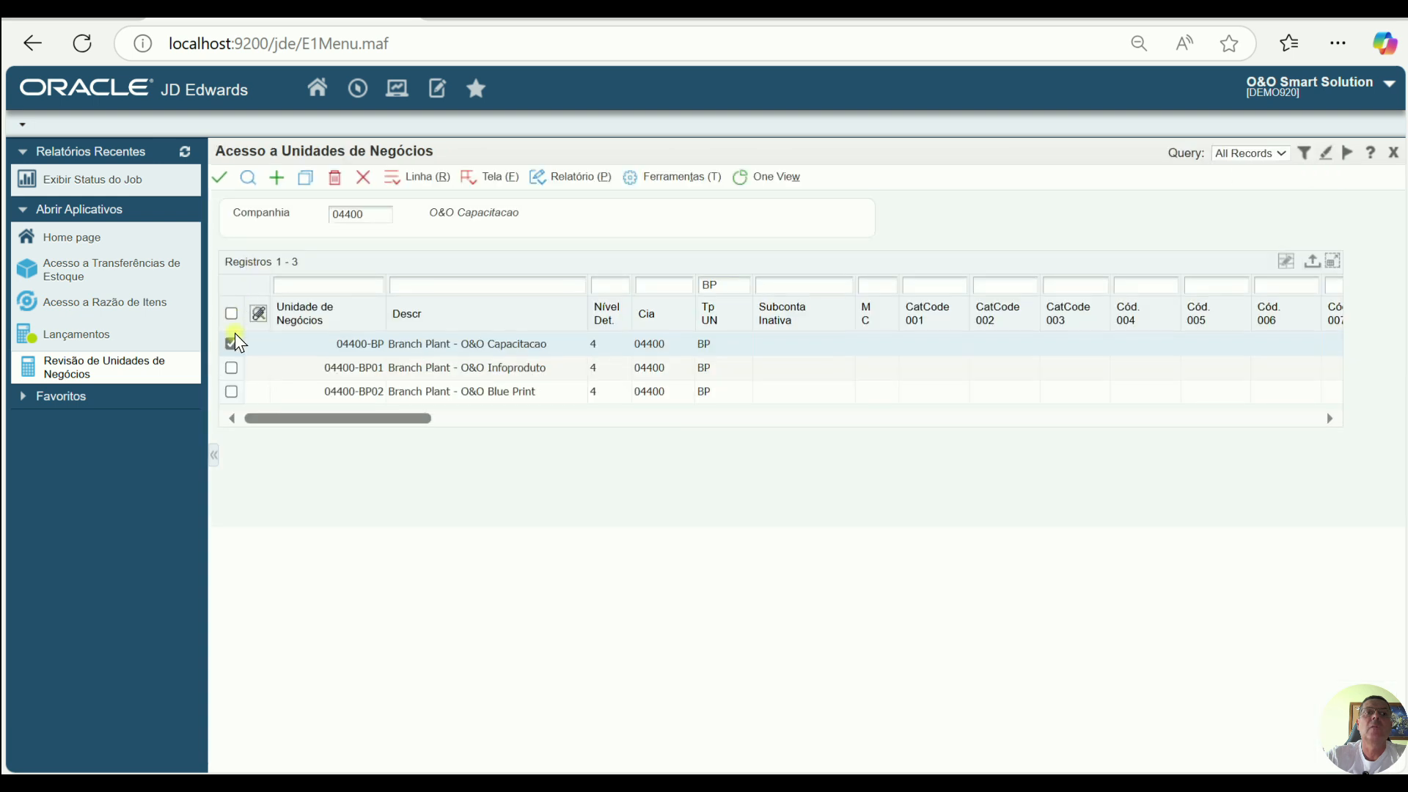
click(231, 343)
click(234, 369)
double_click(235, 371)
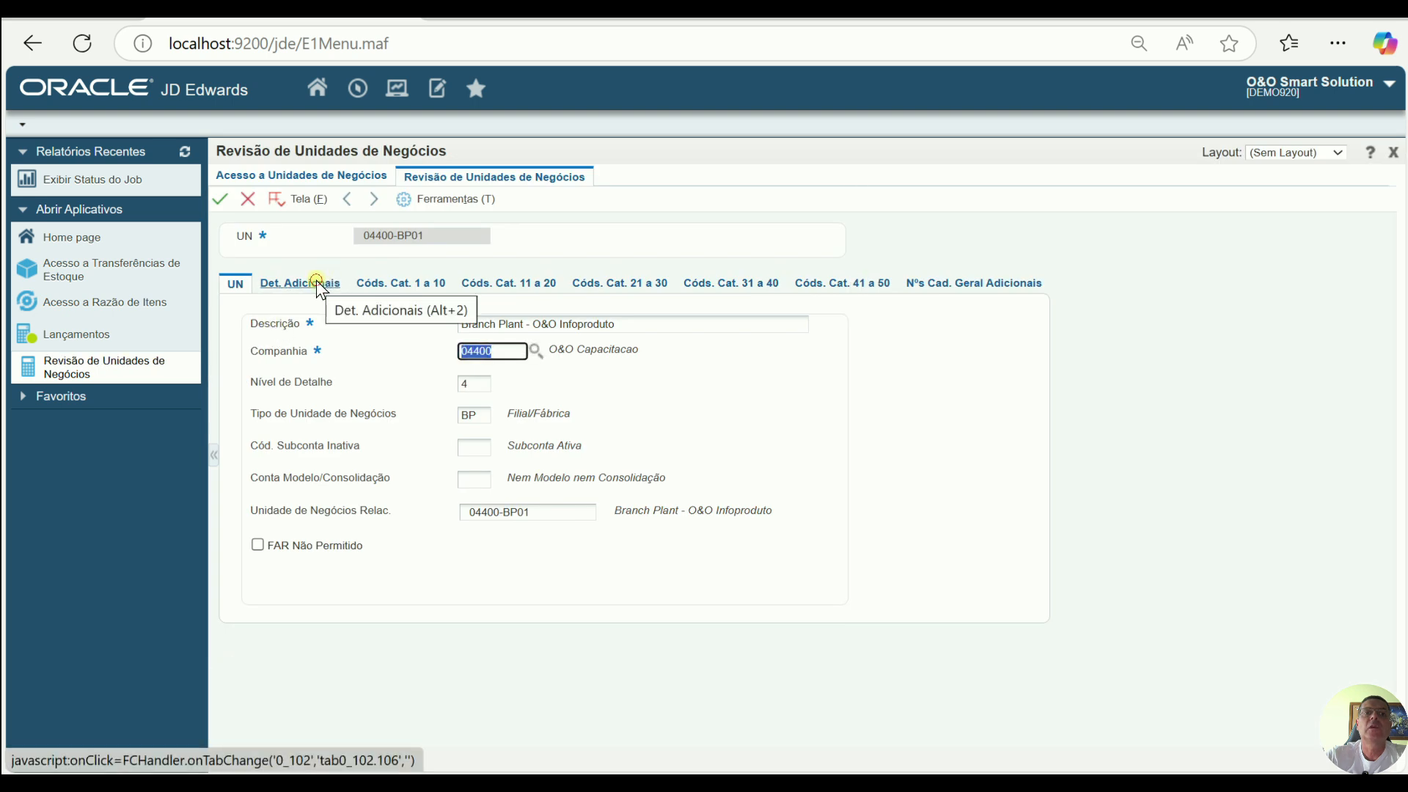
click(319, 286)
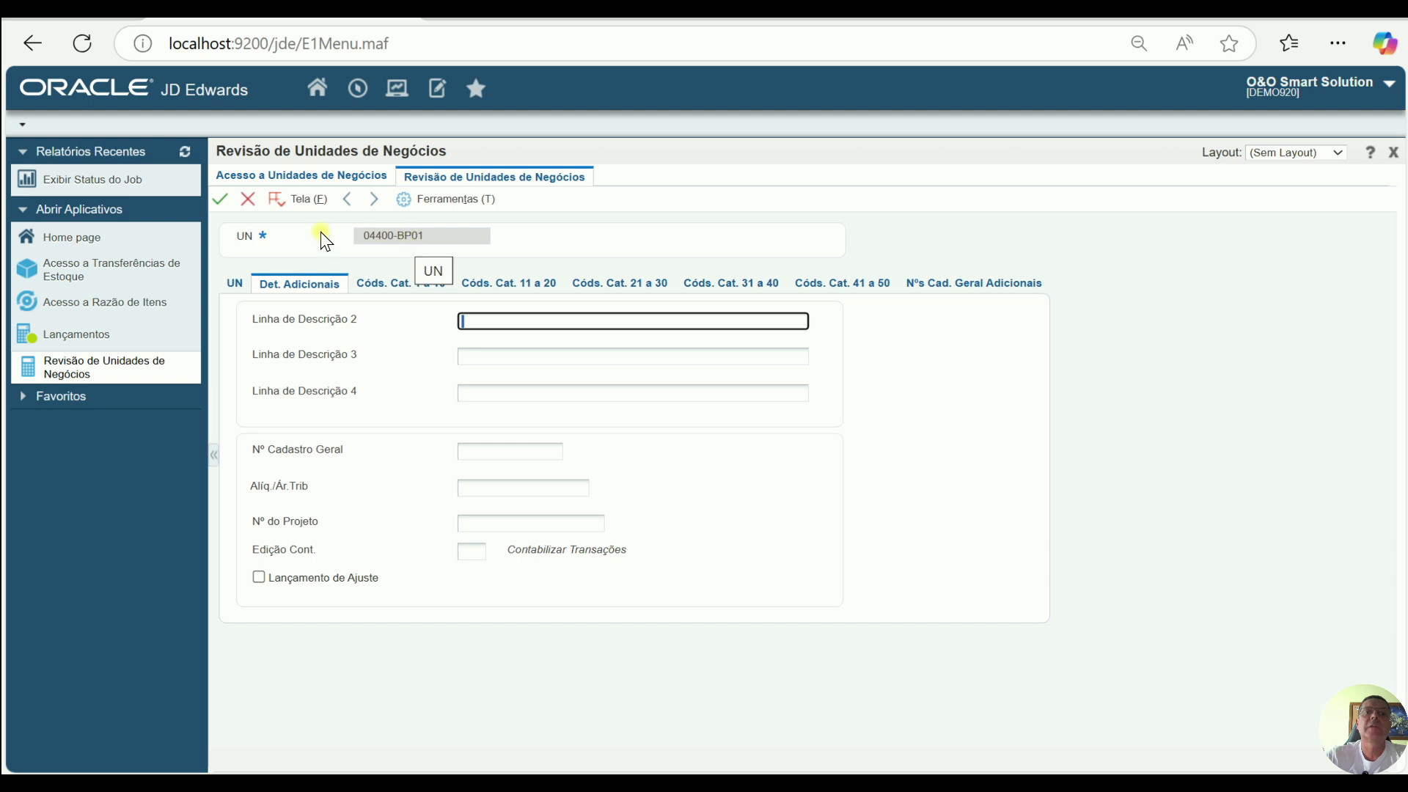
click(249, 199)
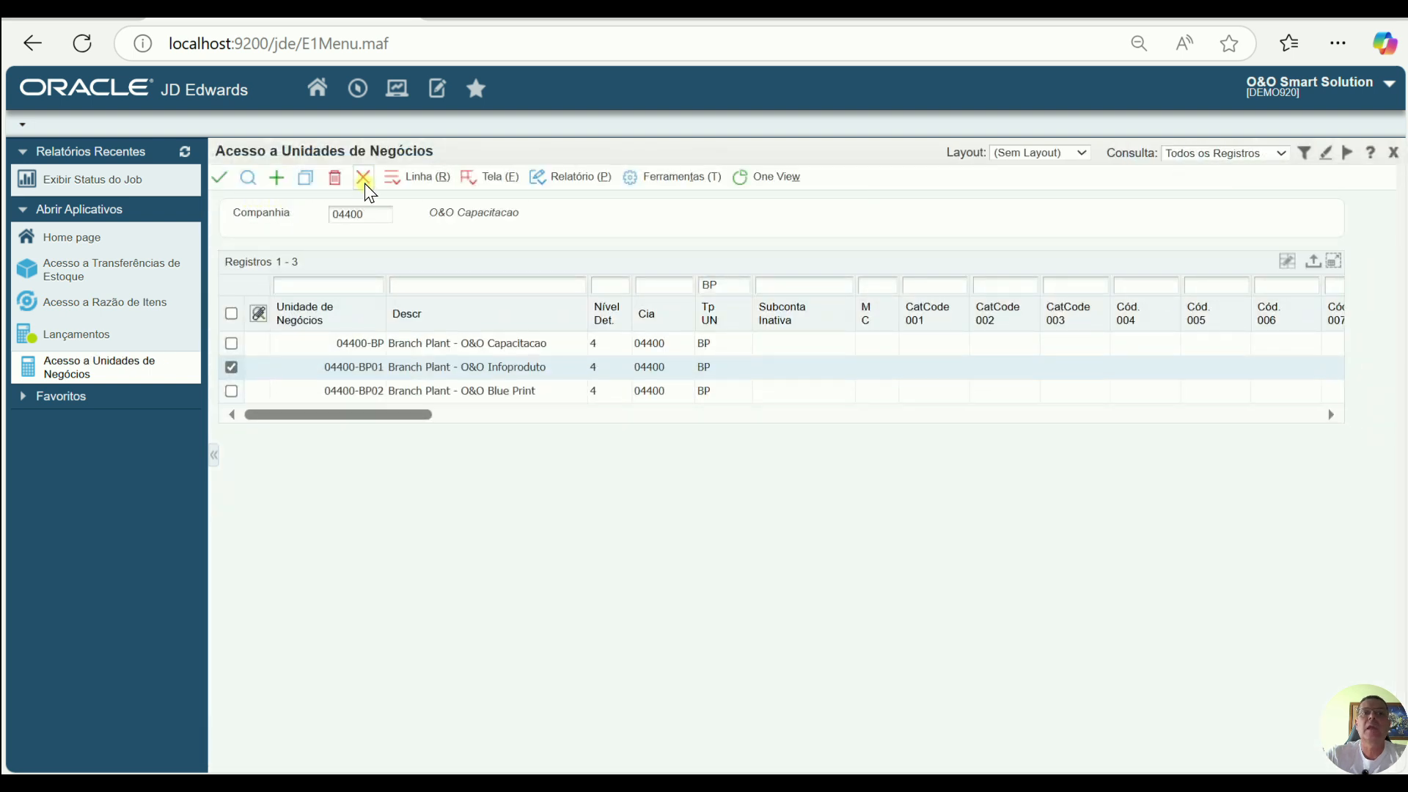
Step: Close the business unit, journal entry, batch and stock transfer screens to get back to the item ledger
click(364, 183)
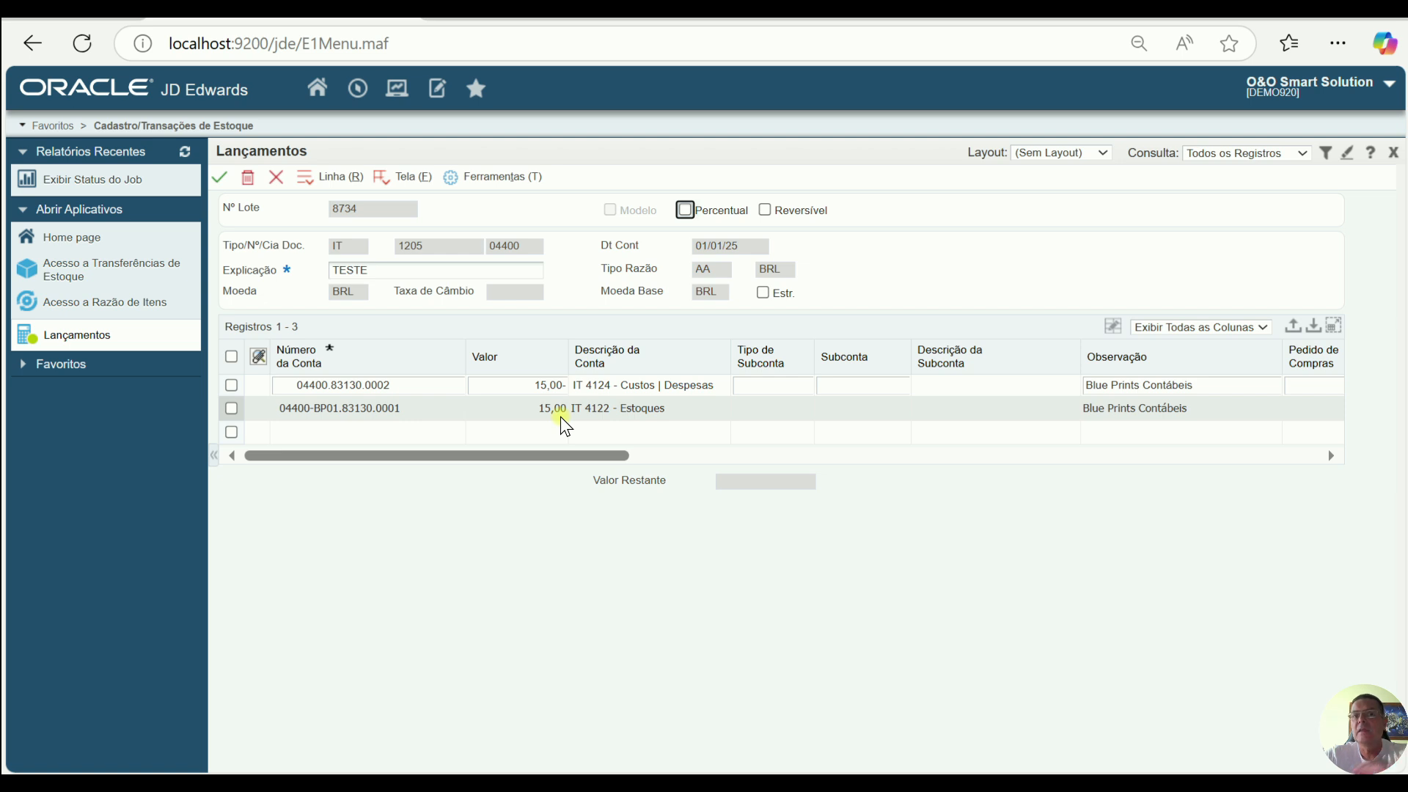
click(276, 178)
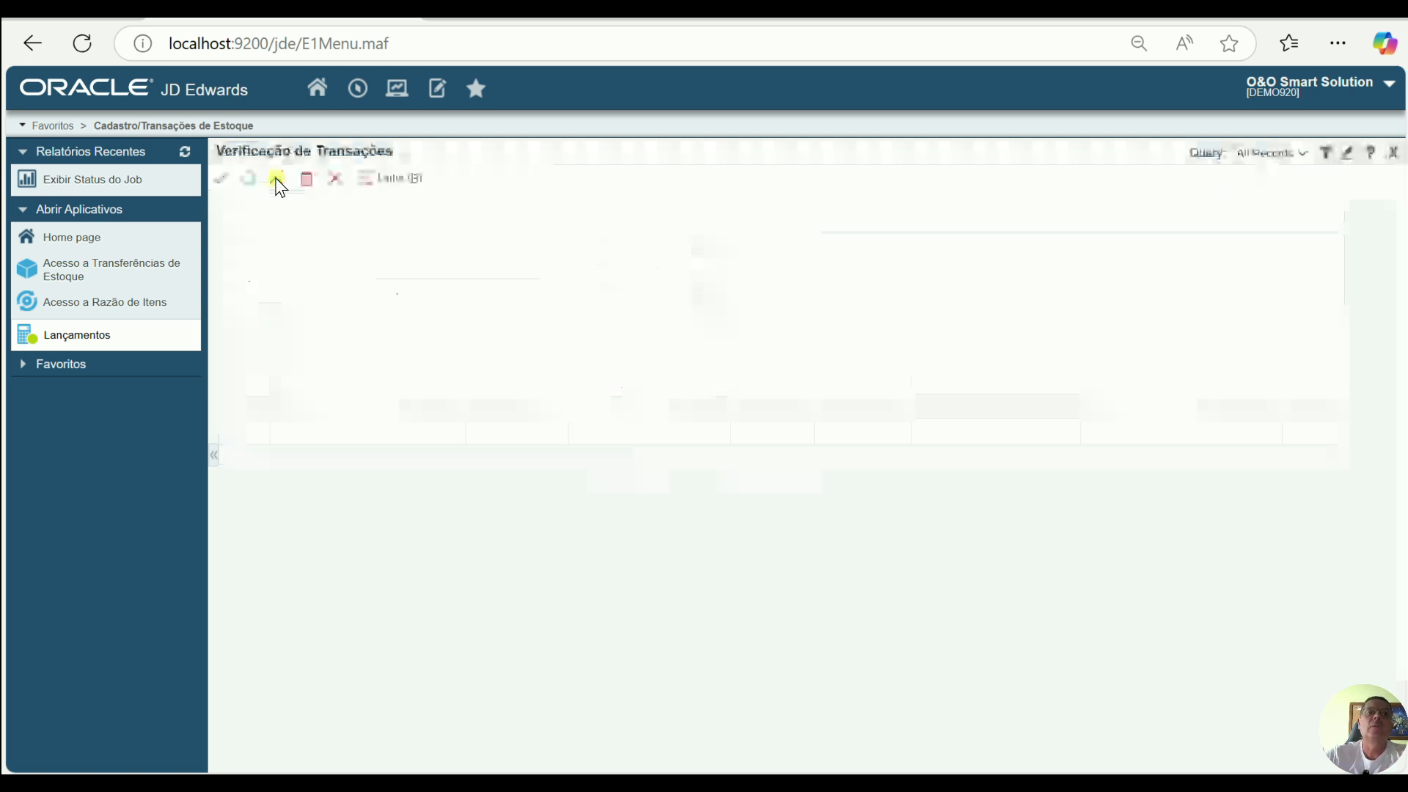
click(337, 178)
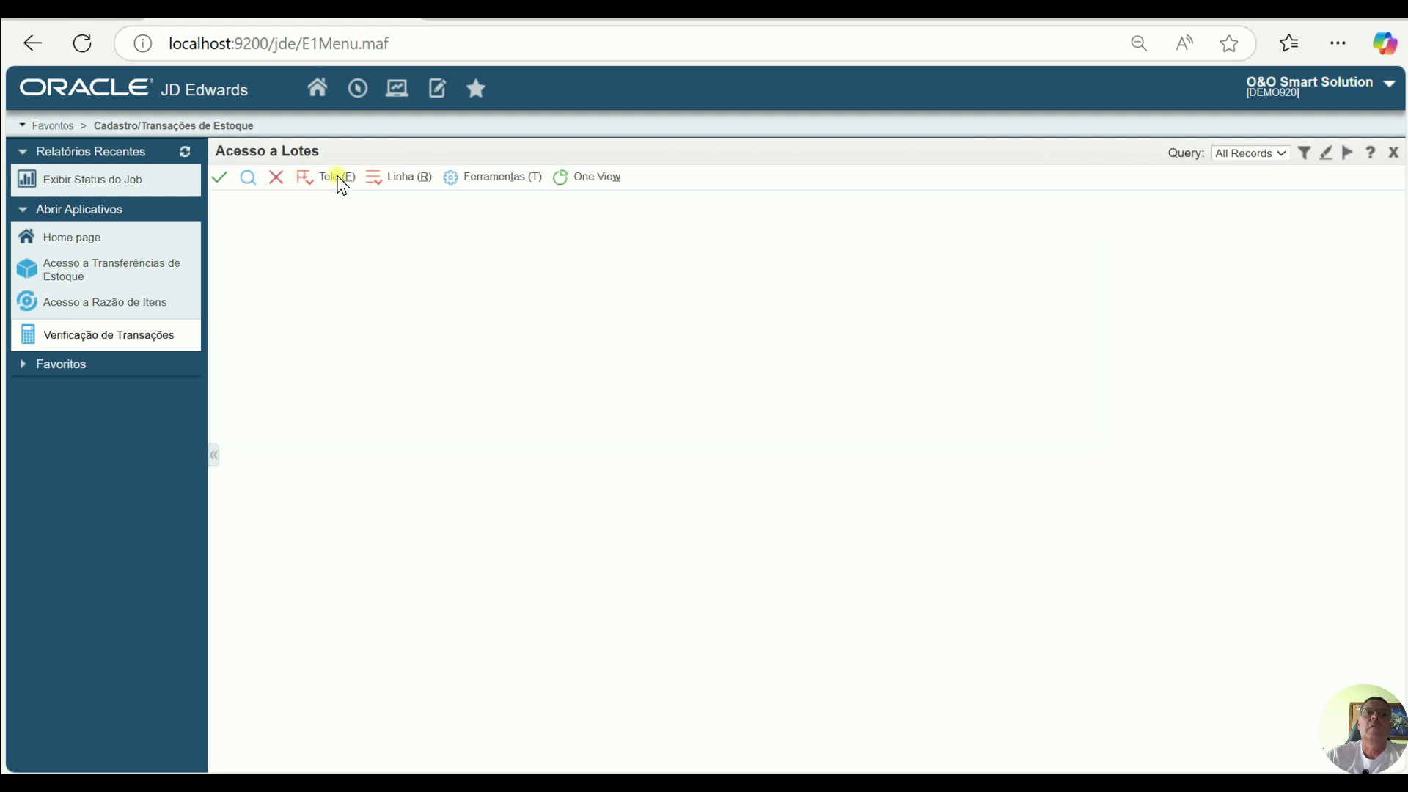
click(276, 177)
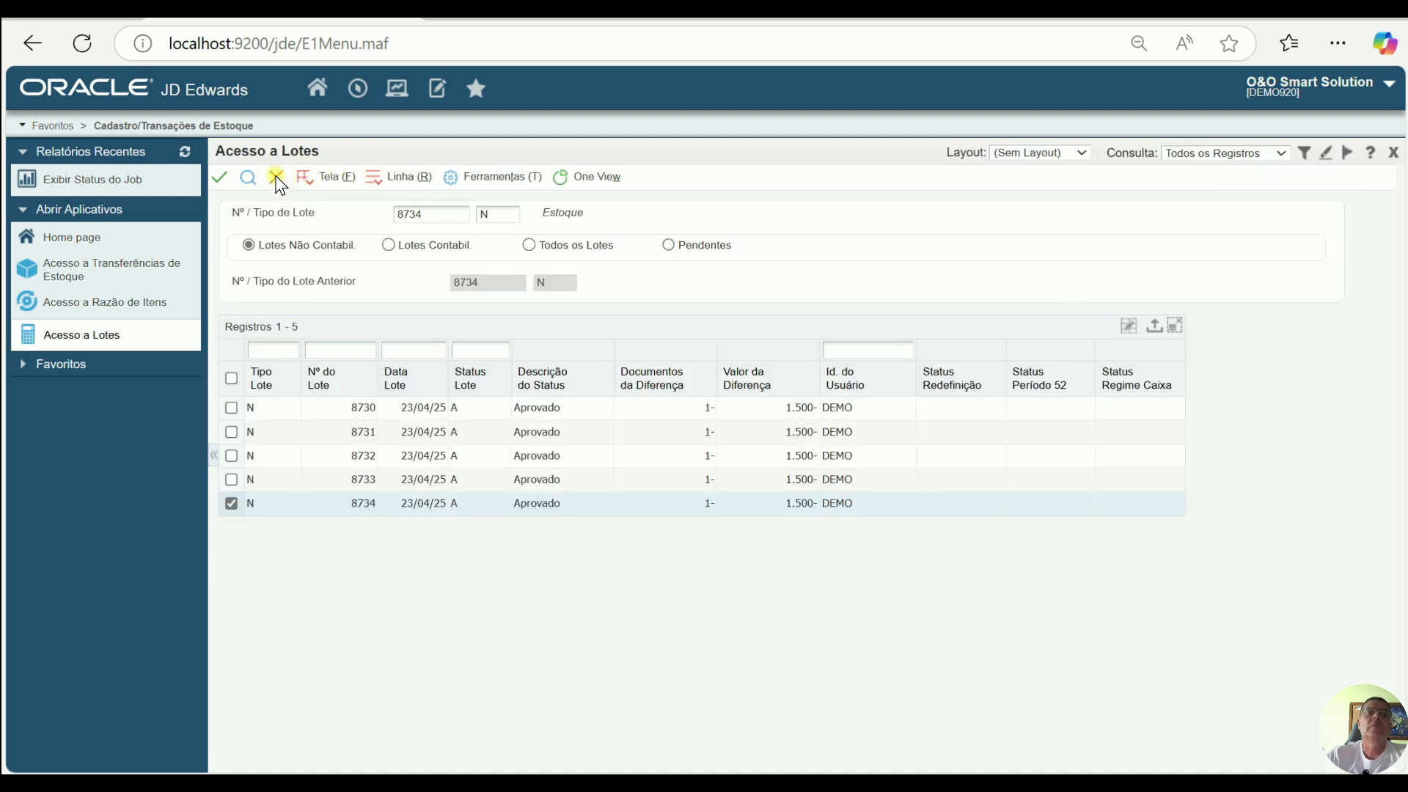
click(144, 267)
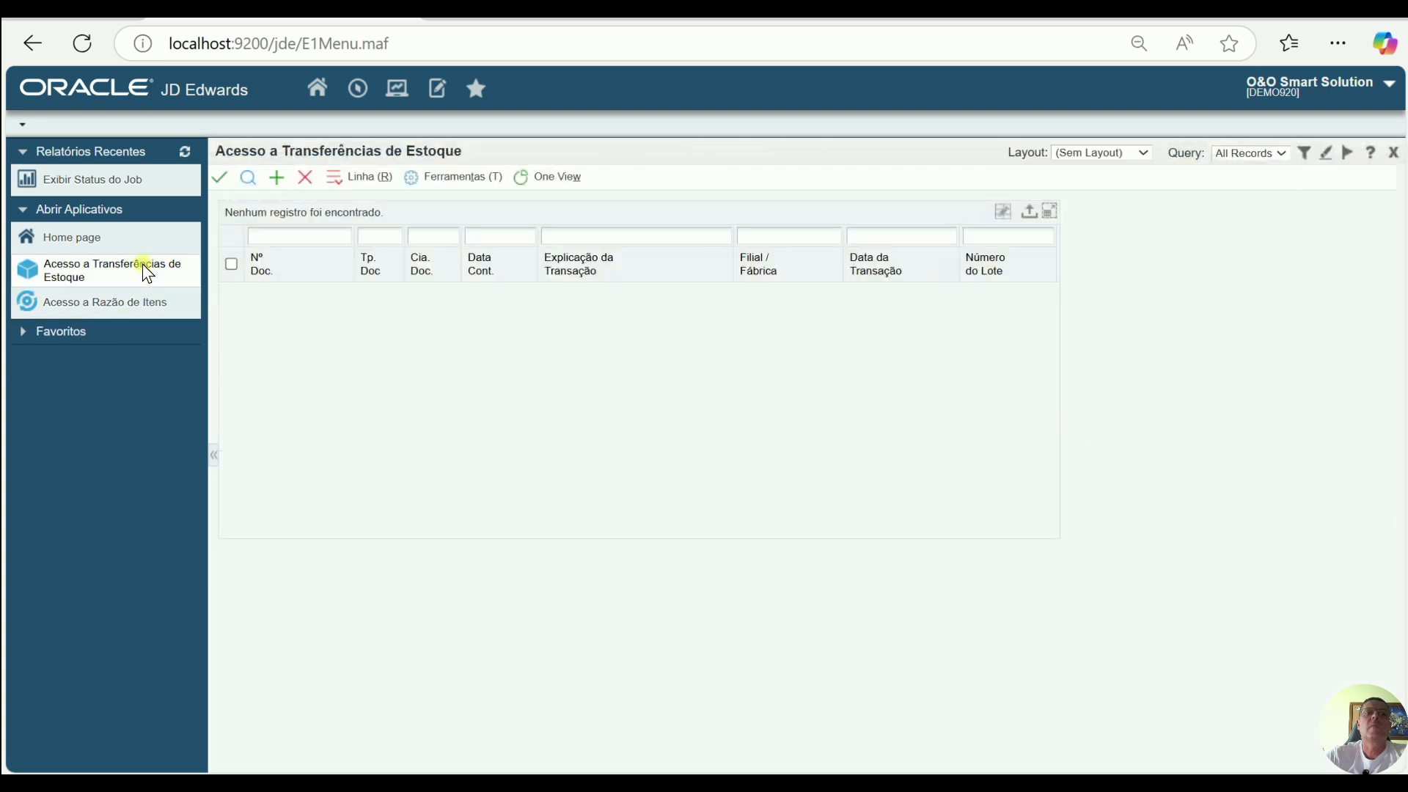
click(298, 178)
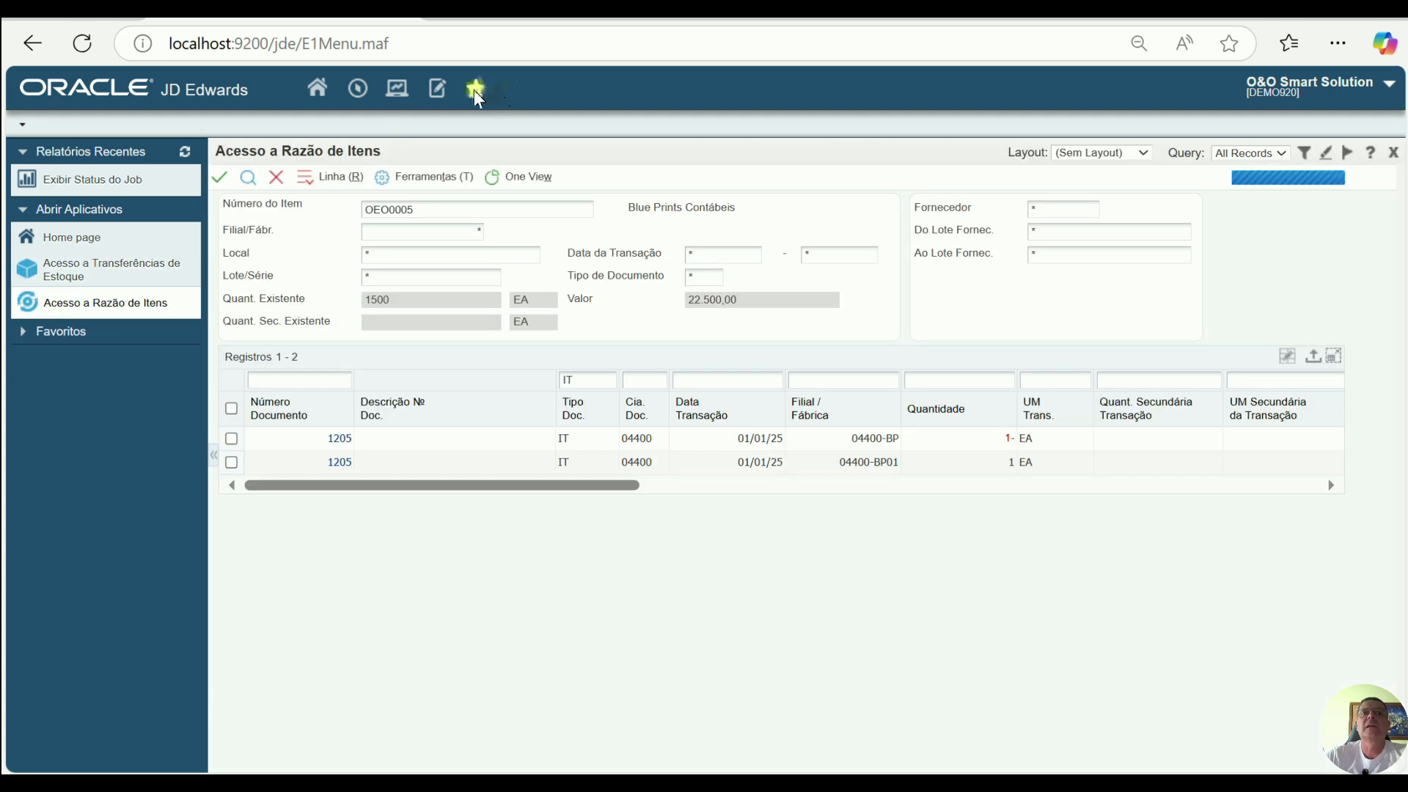
Step: Look up the program ID of Reclassificações among the favorites and list the interactive versions (IV) of P4116
click(475, 89)
click(557, 150)
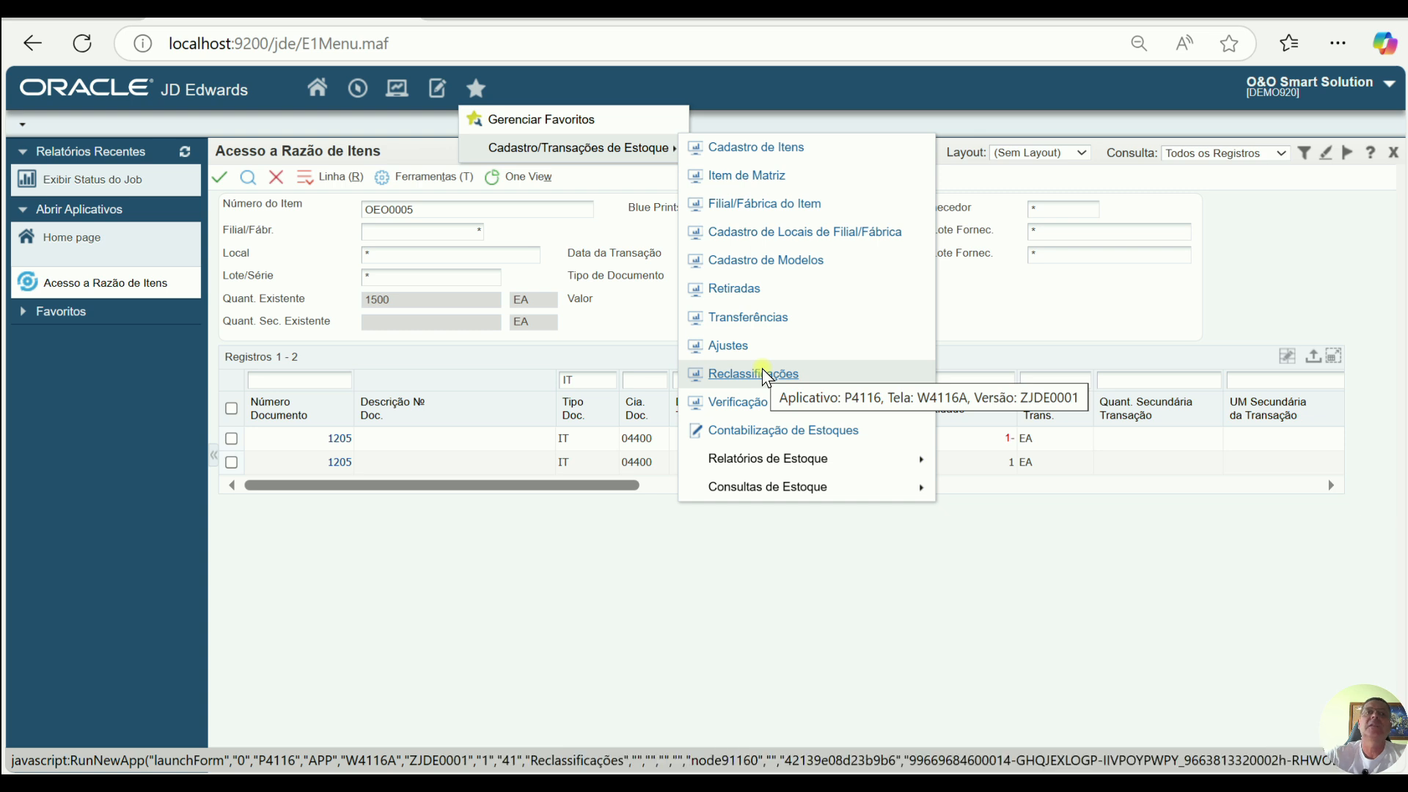
click(358, 89)
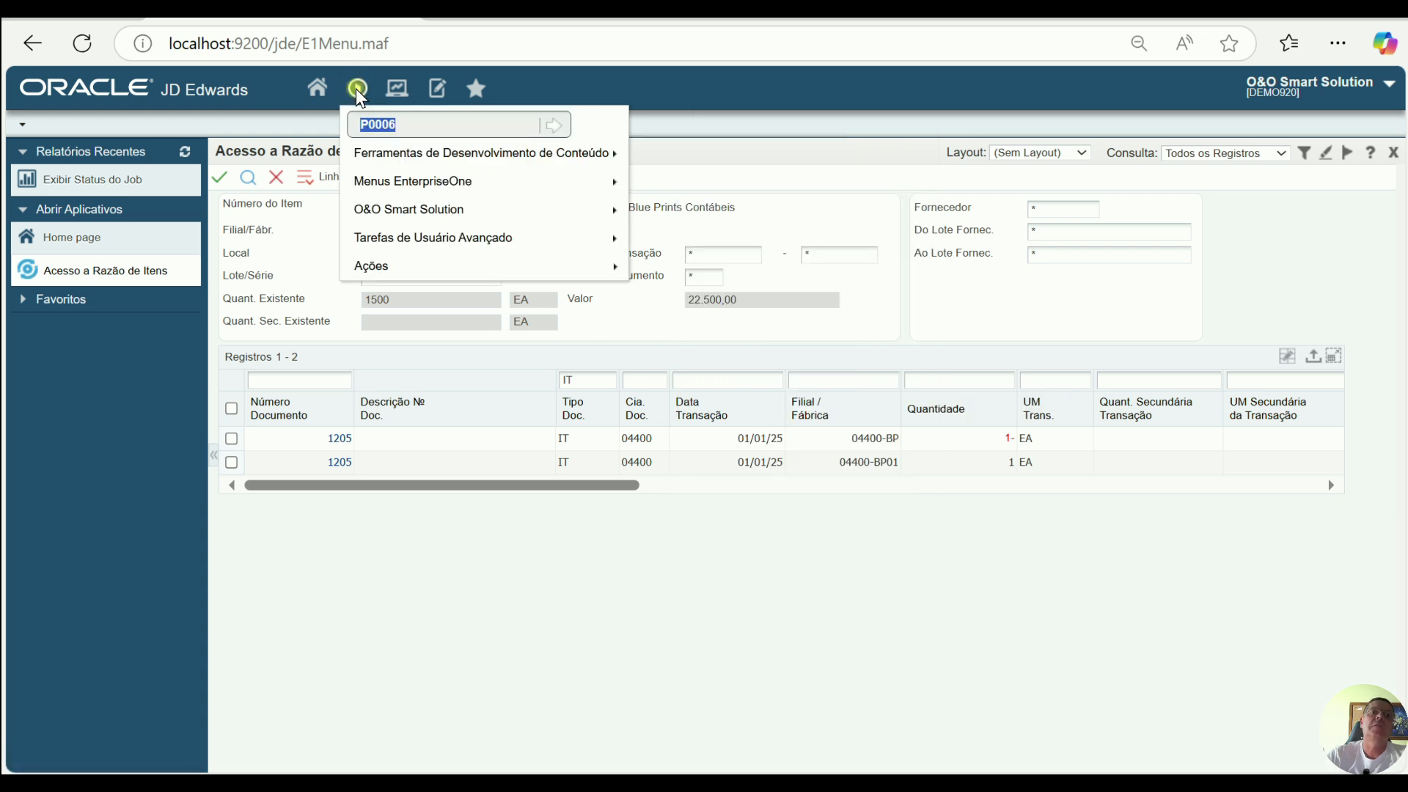
text(IV)
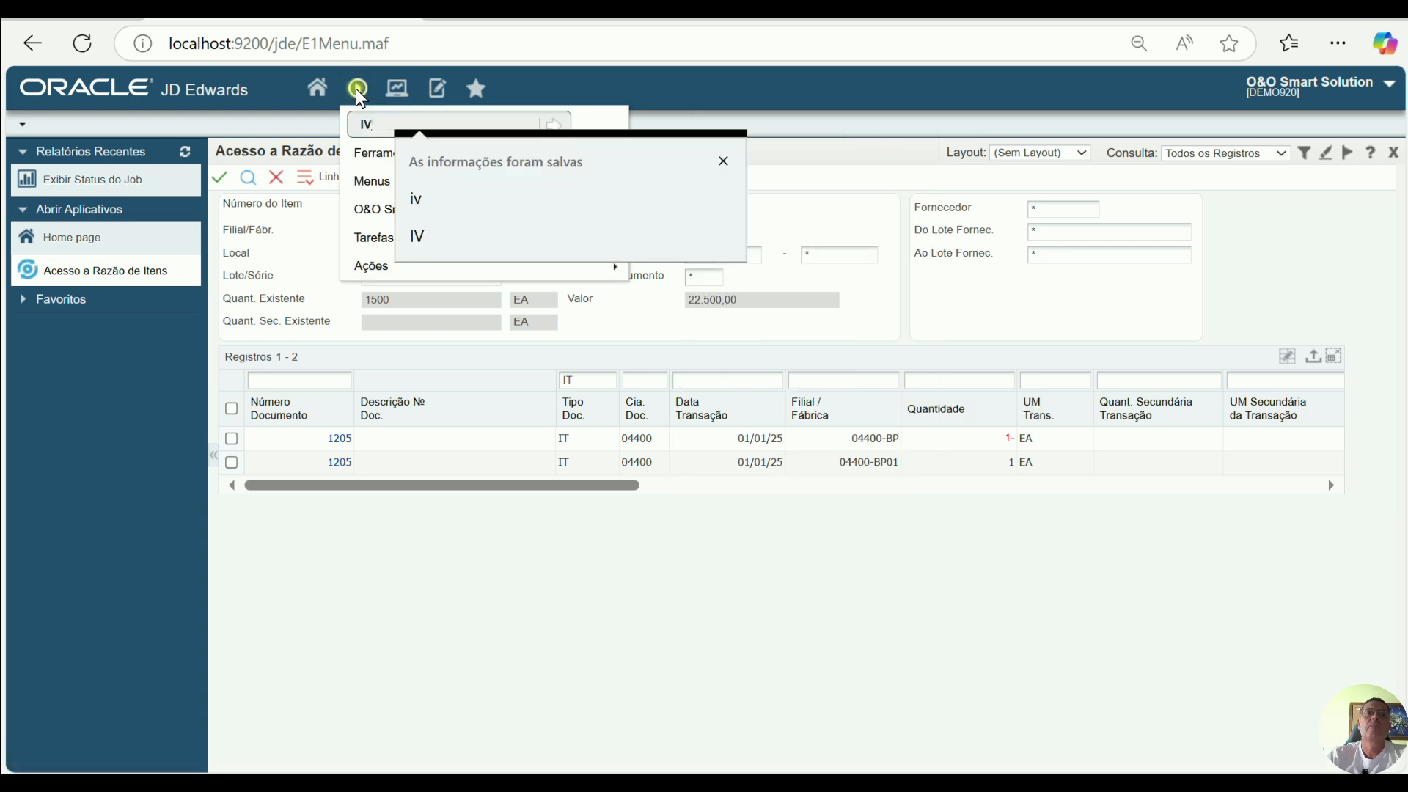
key(Return)
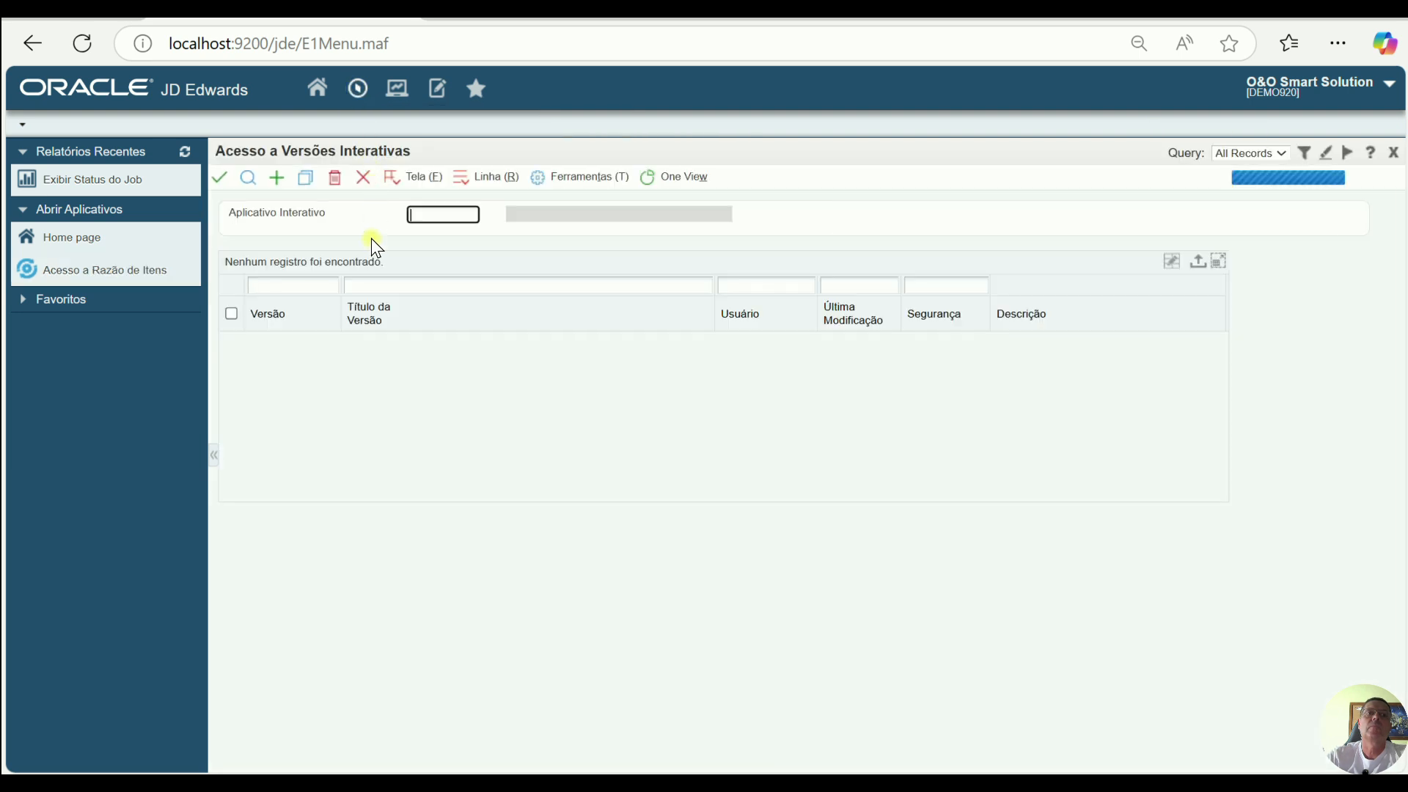
text(P41)
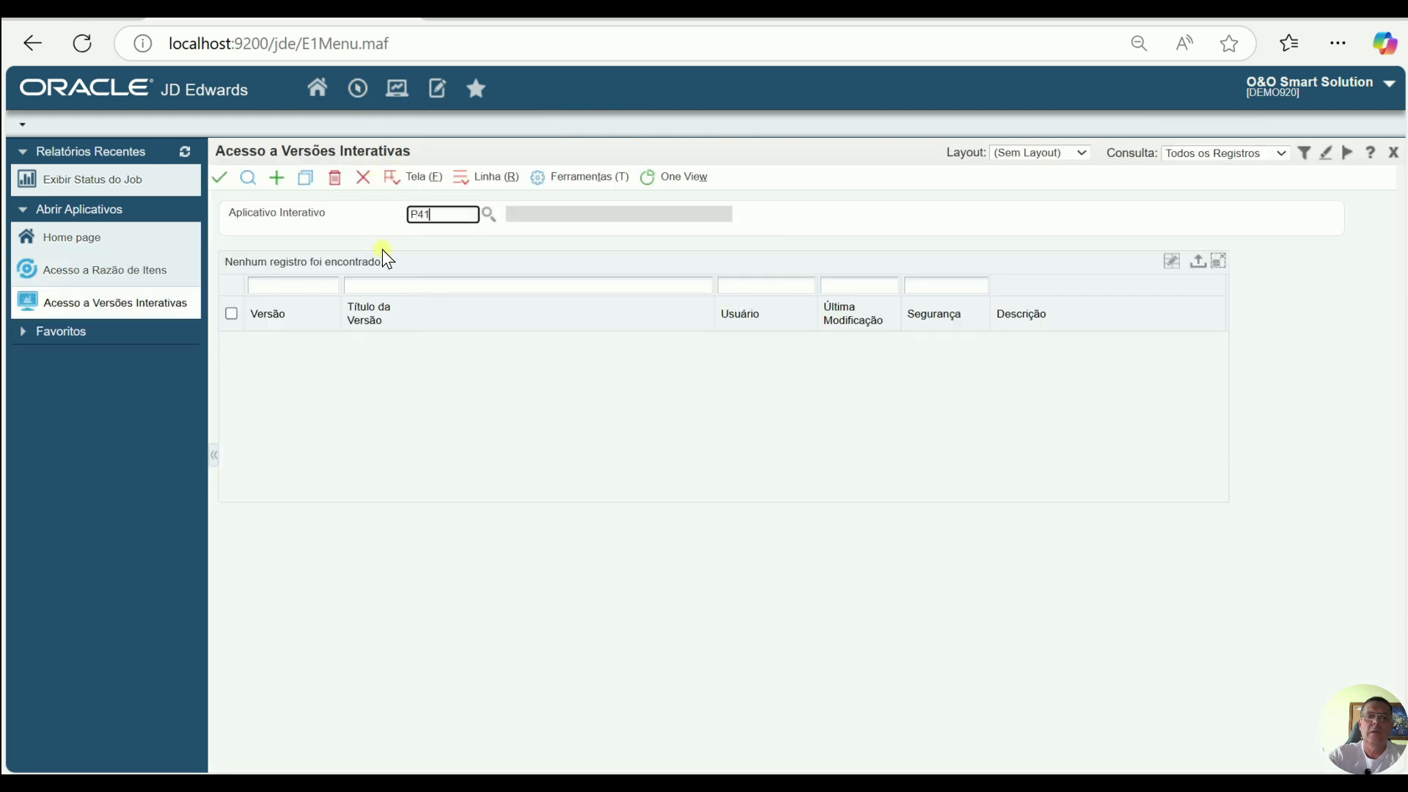
text(16)
key(Return)
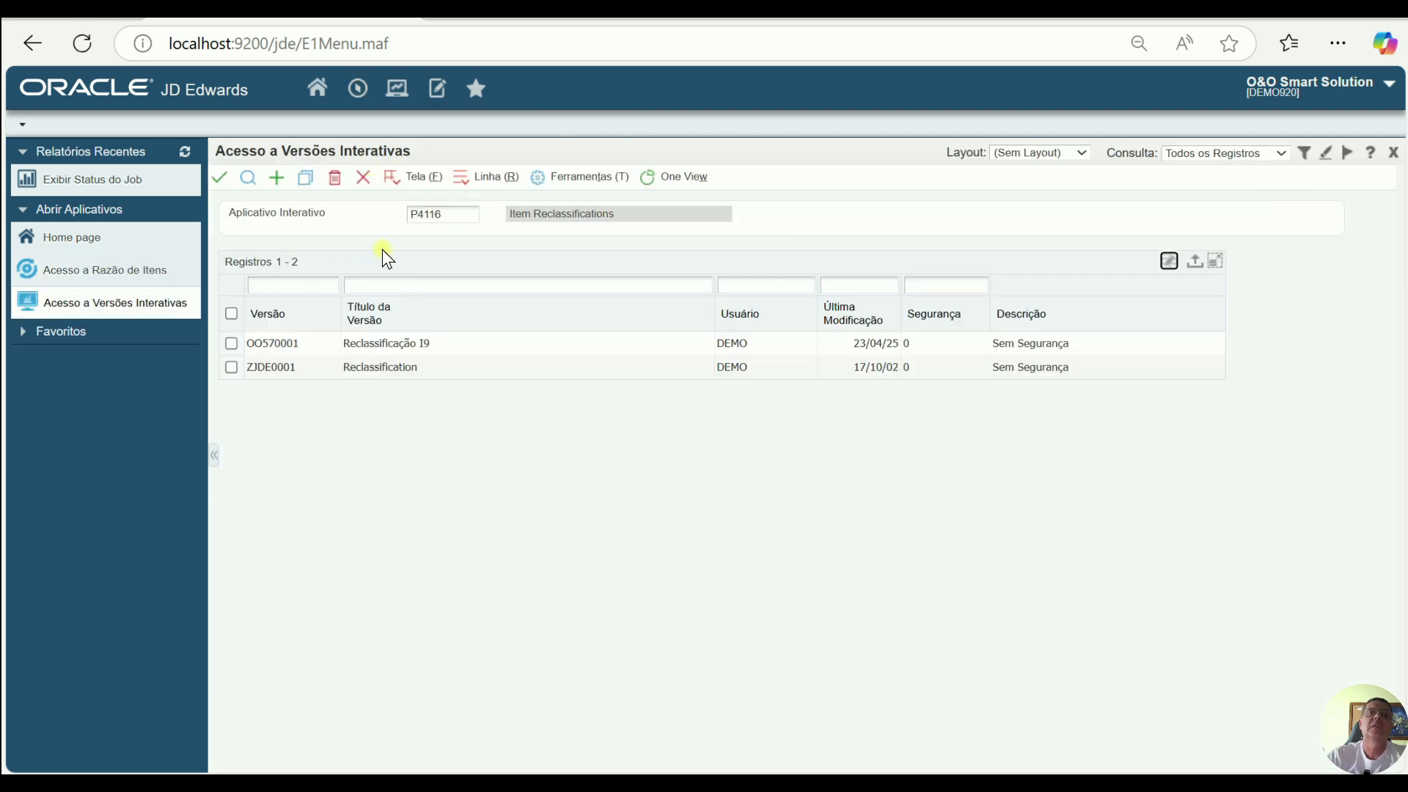
Step: Check the default document type in the processing options of version OO570001, Reclassificação I9, and leave without saving
click(233, 344)
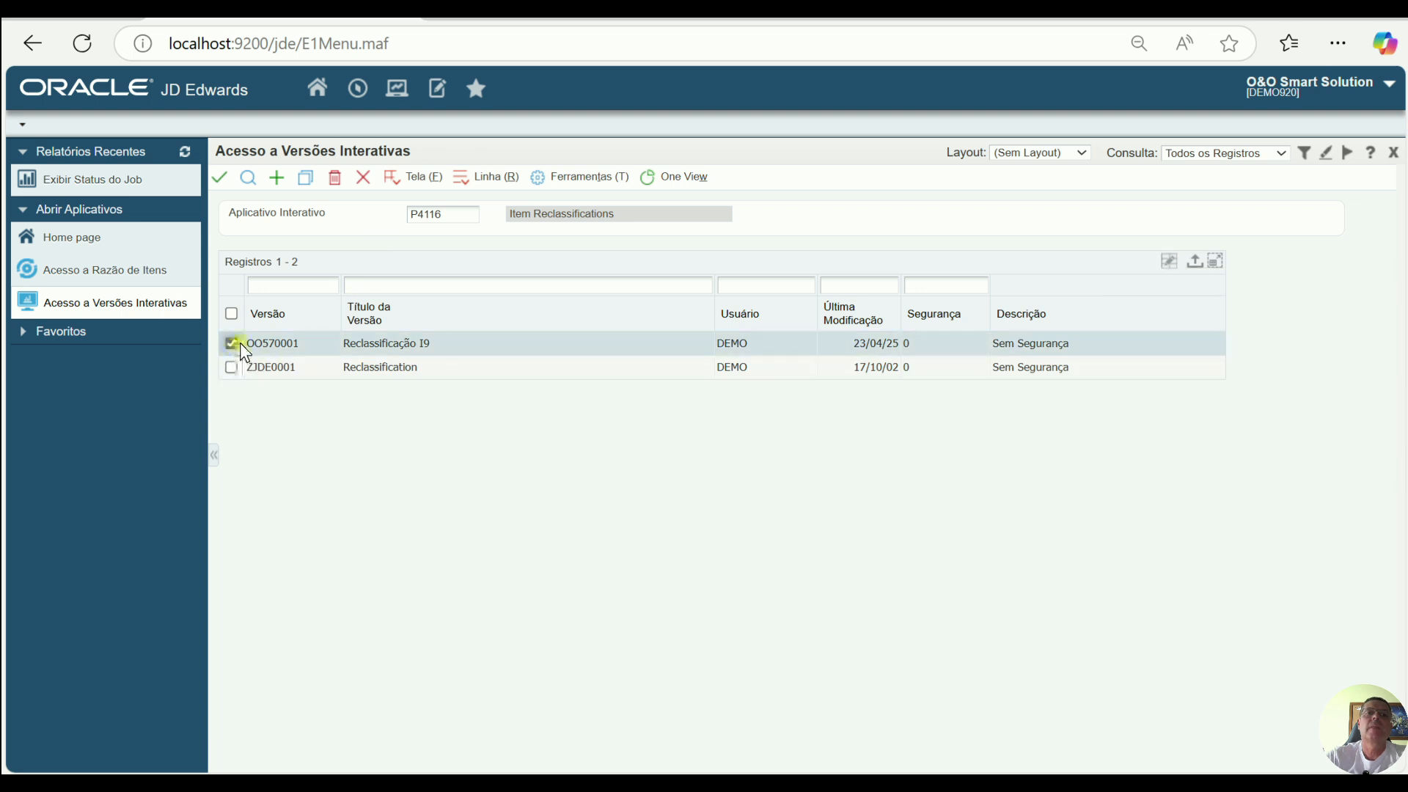
click(483, 178)
click(540, 274)
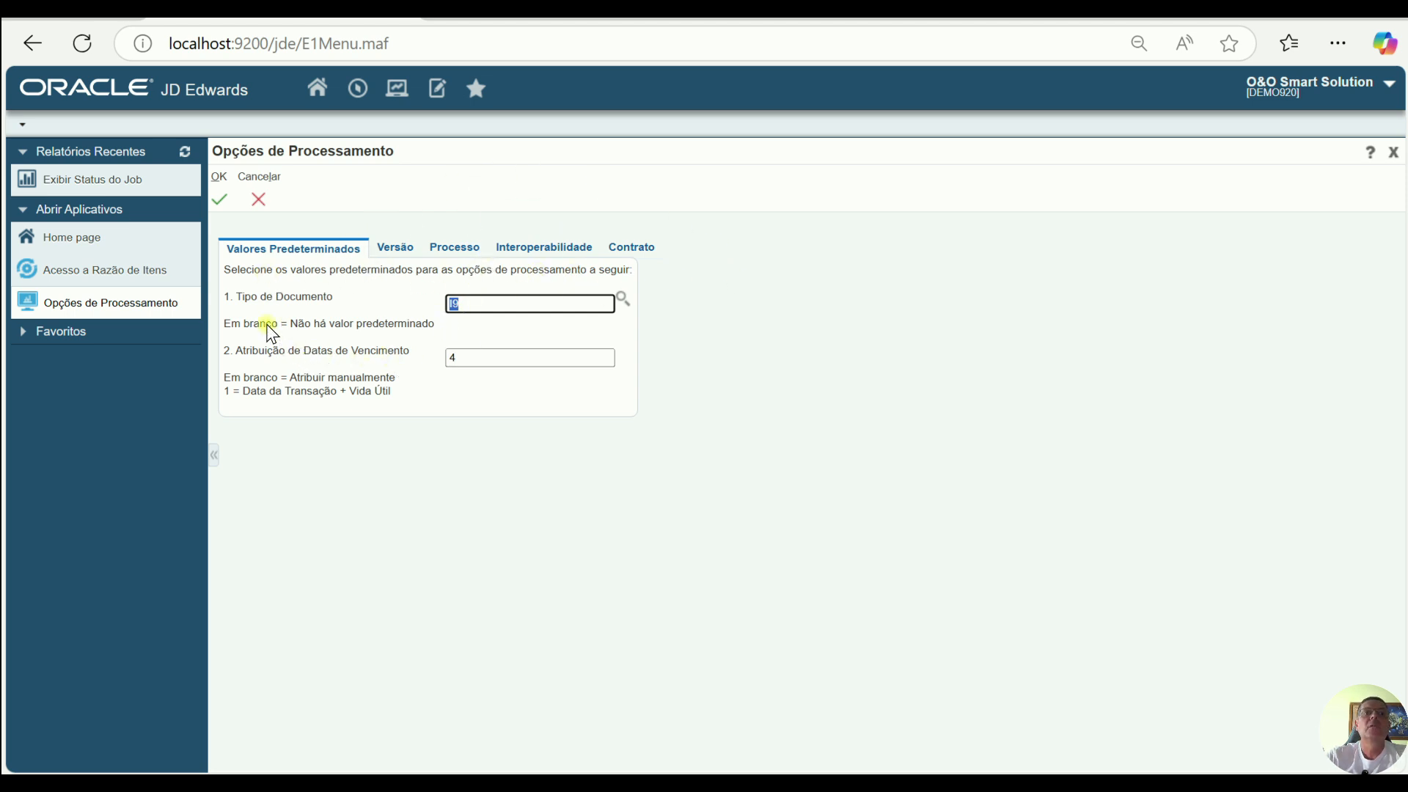
click(496, 308)
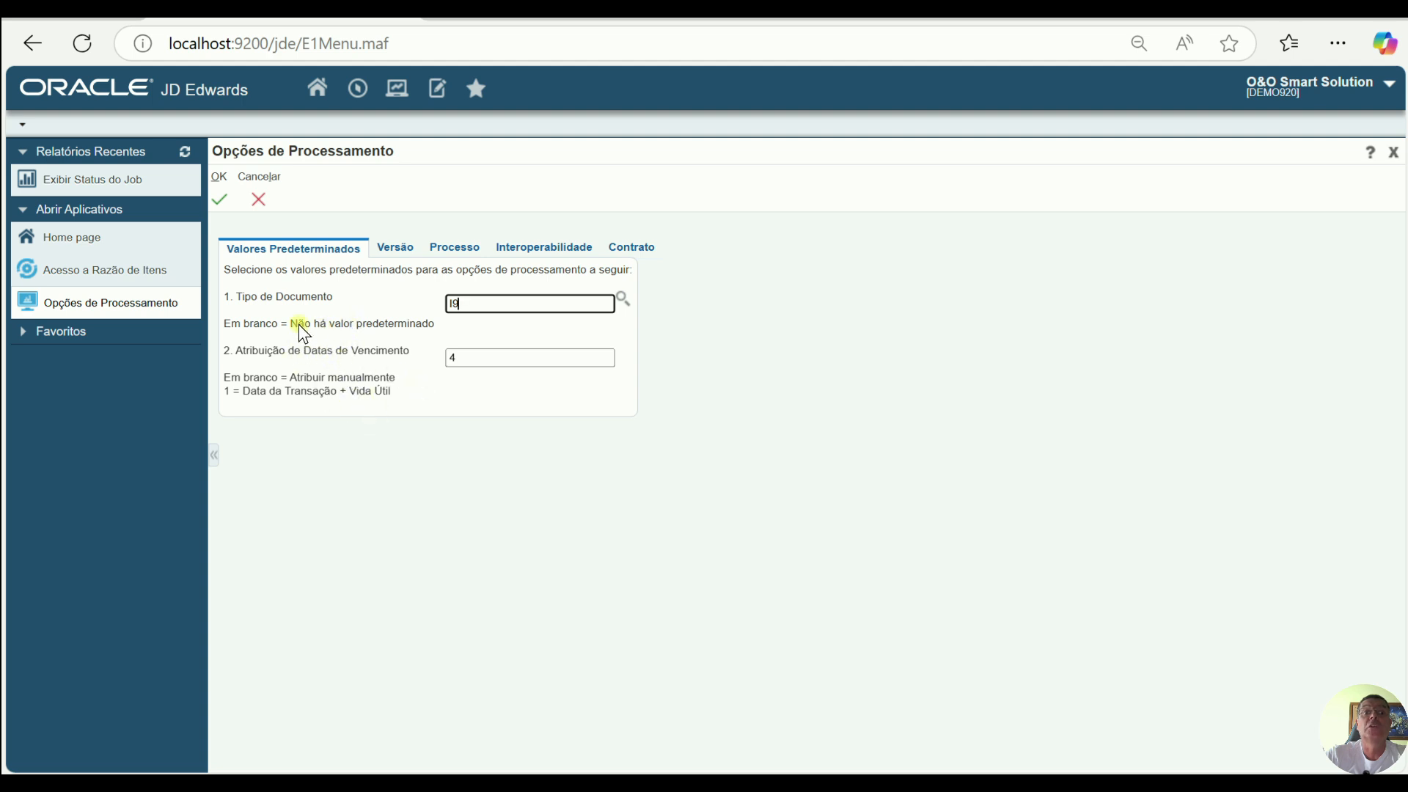
click(258, 199)
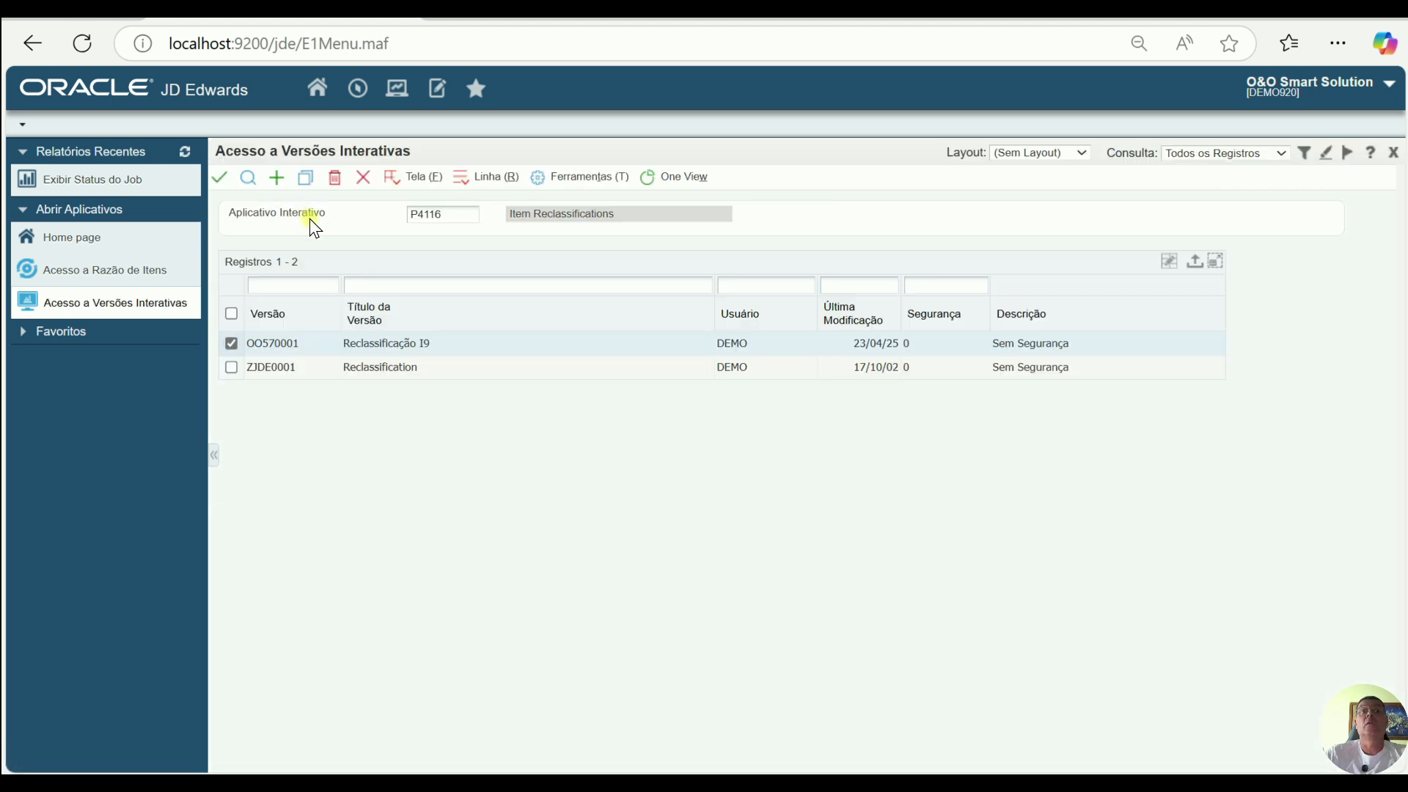
Step: Launch P4116 version OO570001 with Fast Path and start a new item reclassification
click(357, 89)
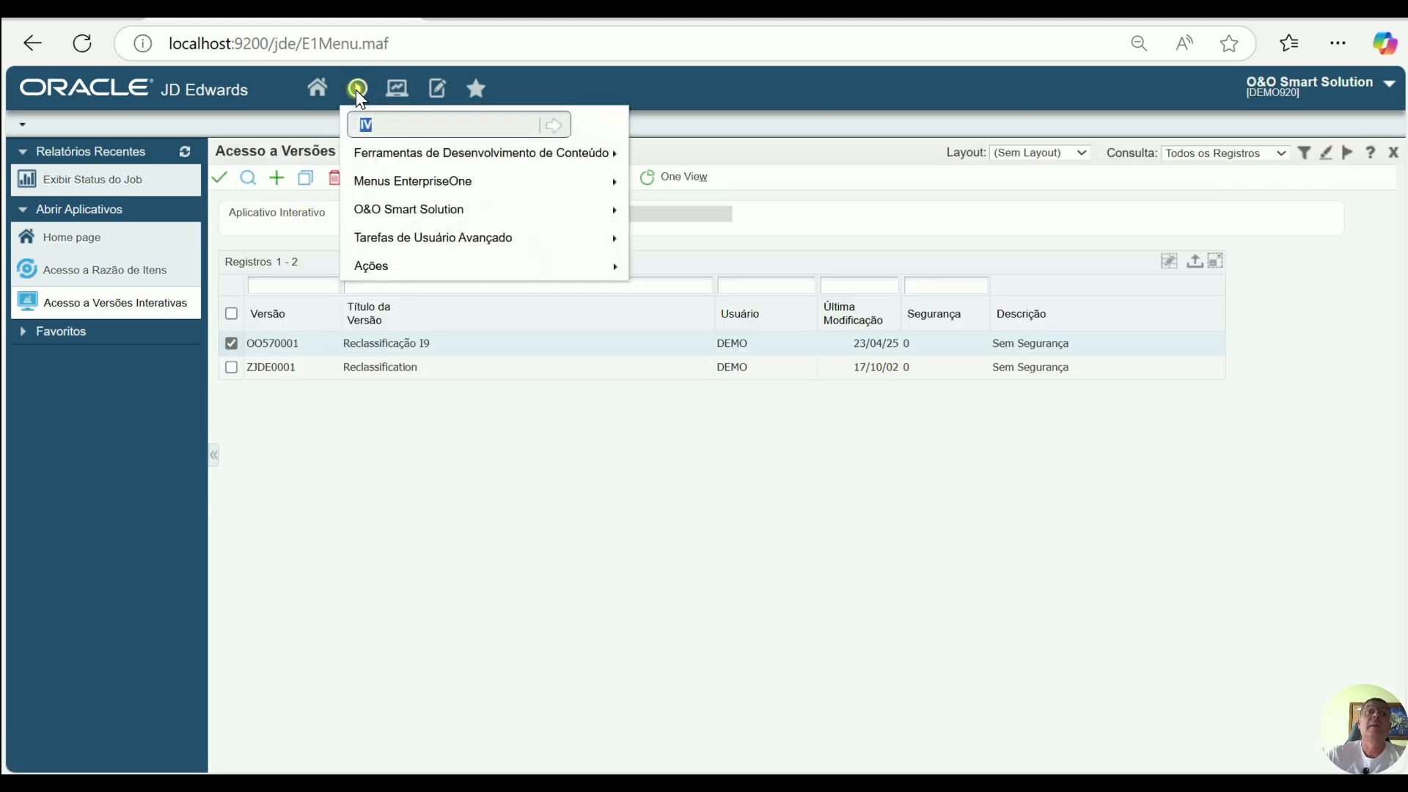
text(P41)
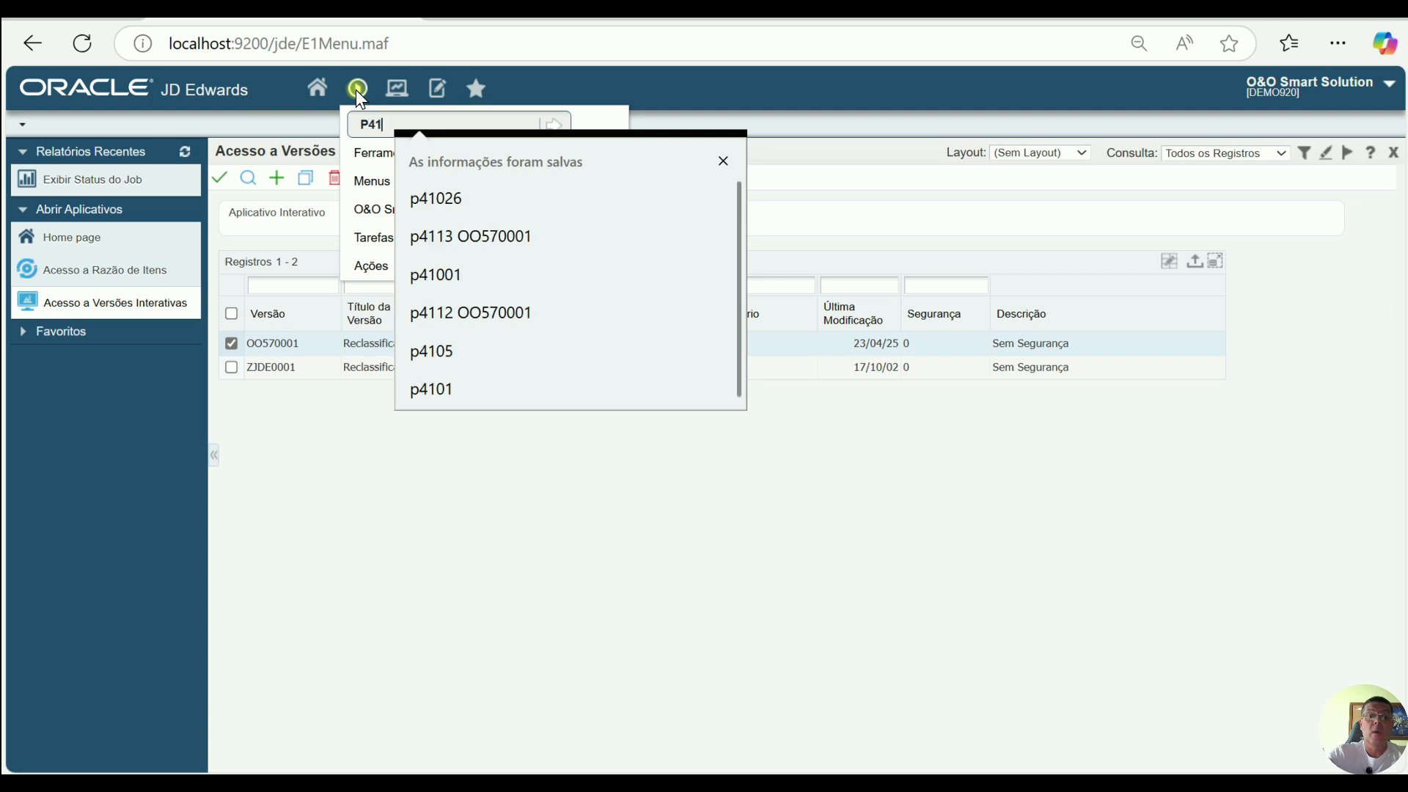
text(16 OO570001)
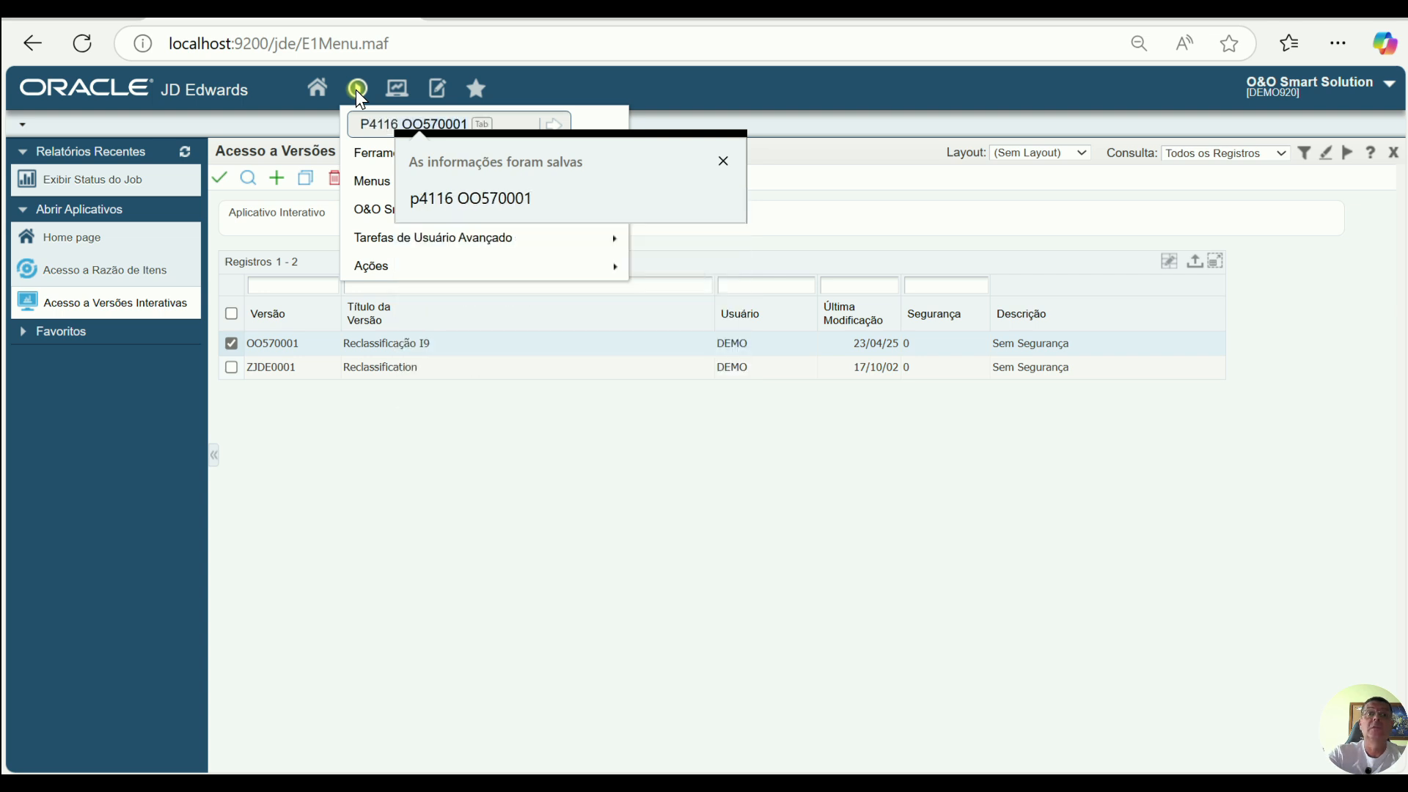
click(497, 212)
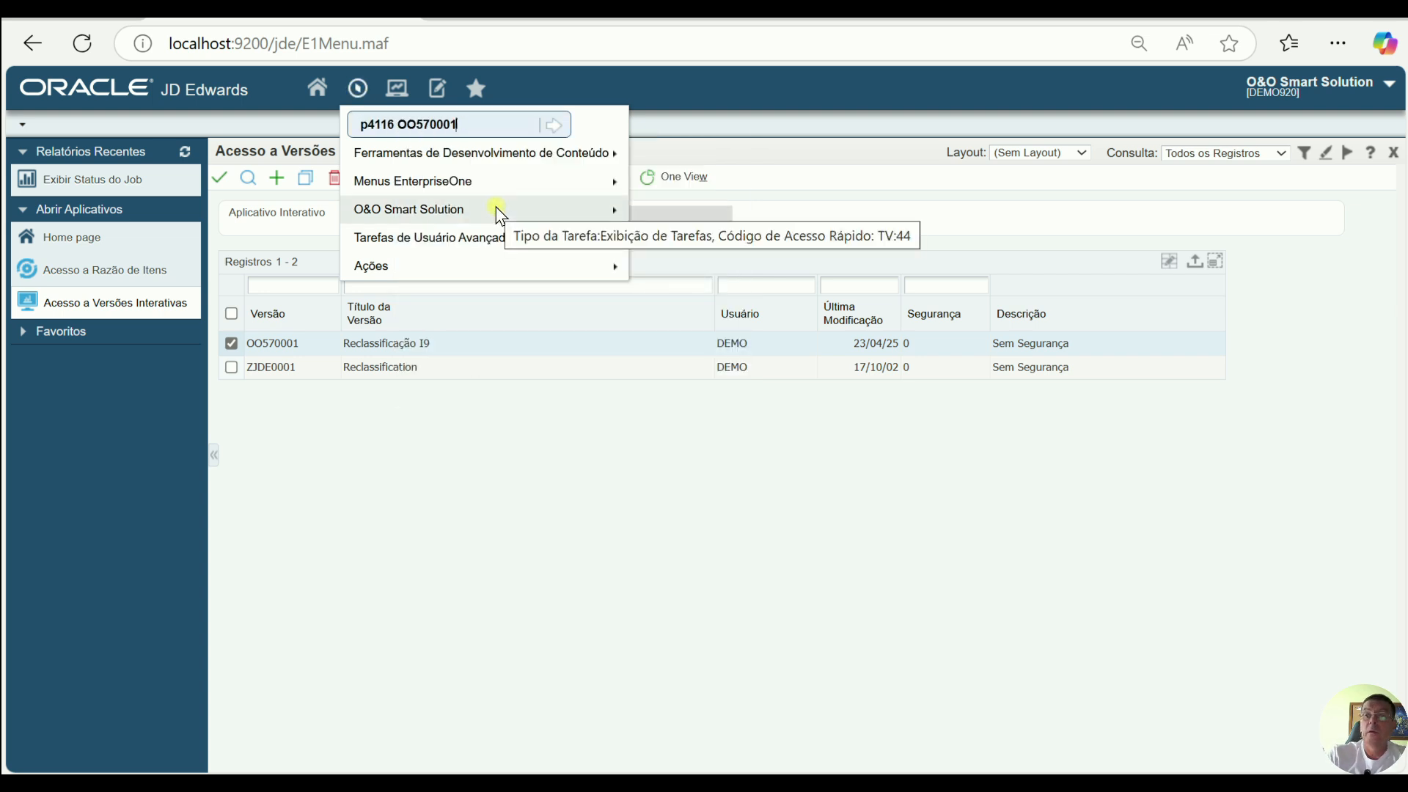
key(Return)
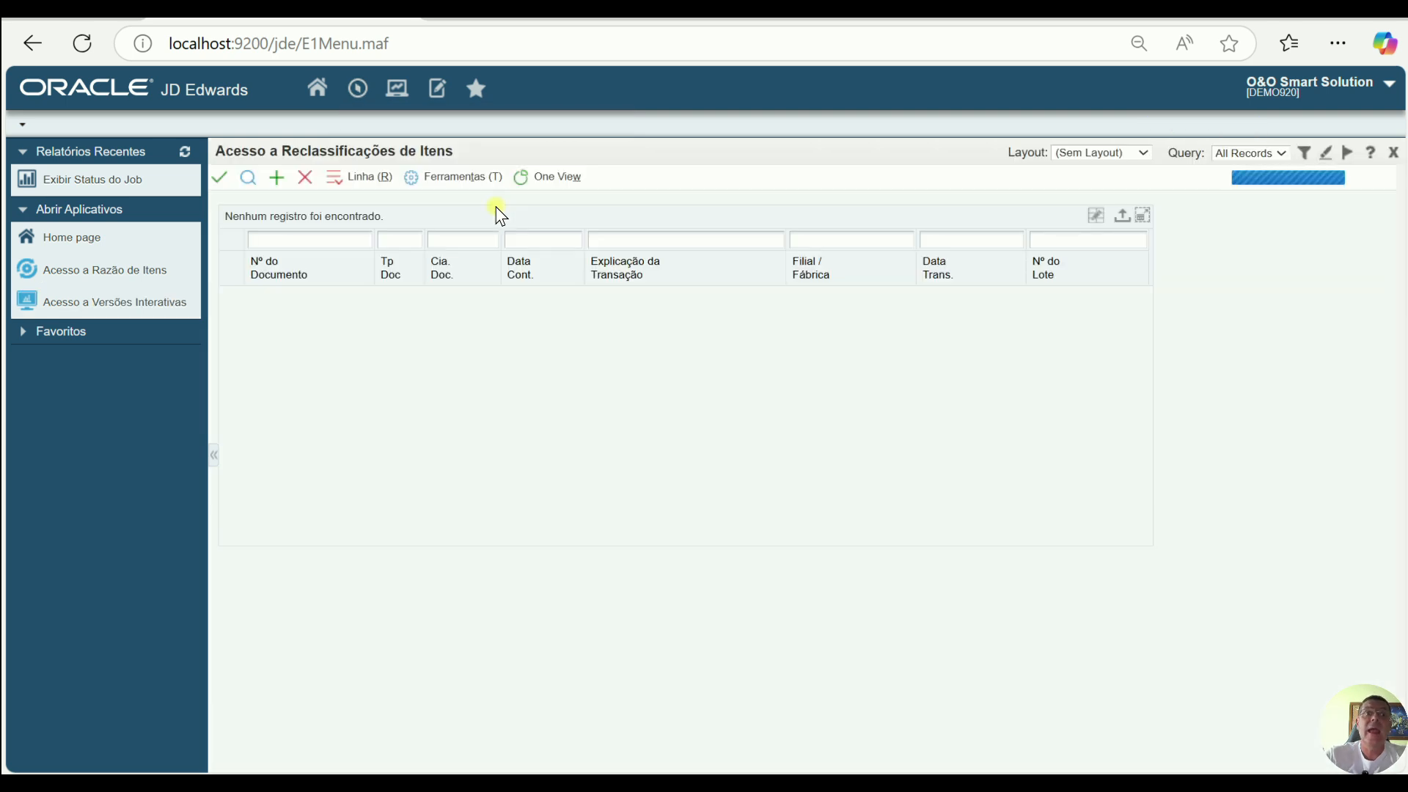
click(276, 184)
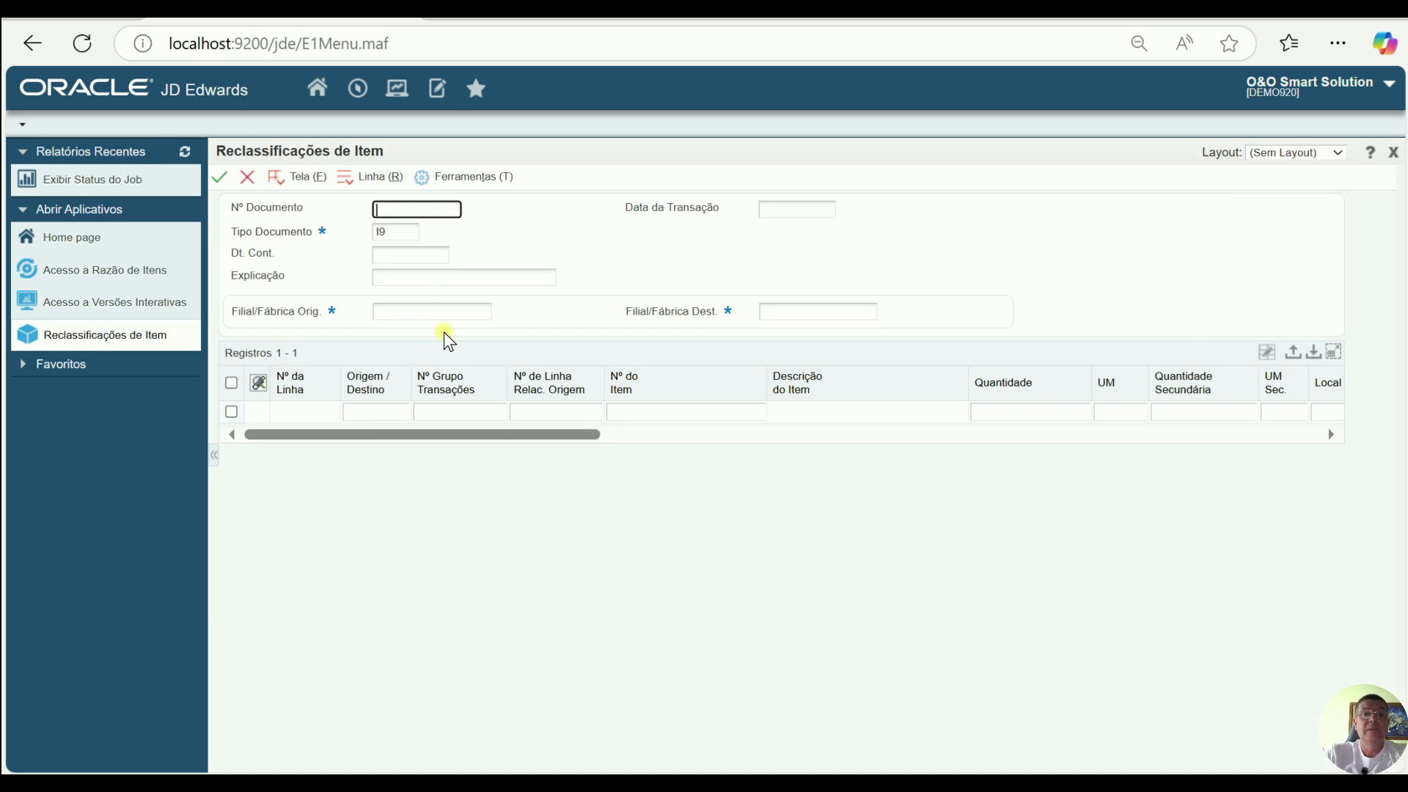
Step: Set the reclassification's Data da Transação and Dt. Cont. to 01/01/25 and its Explicação to TESTE
key(Tab)
key(Tab)
text(01/01/25)
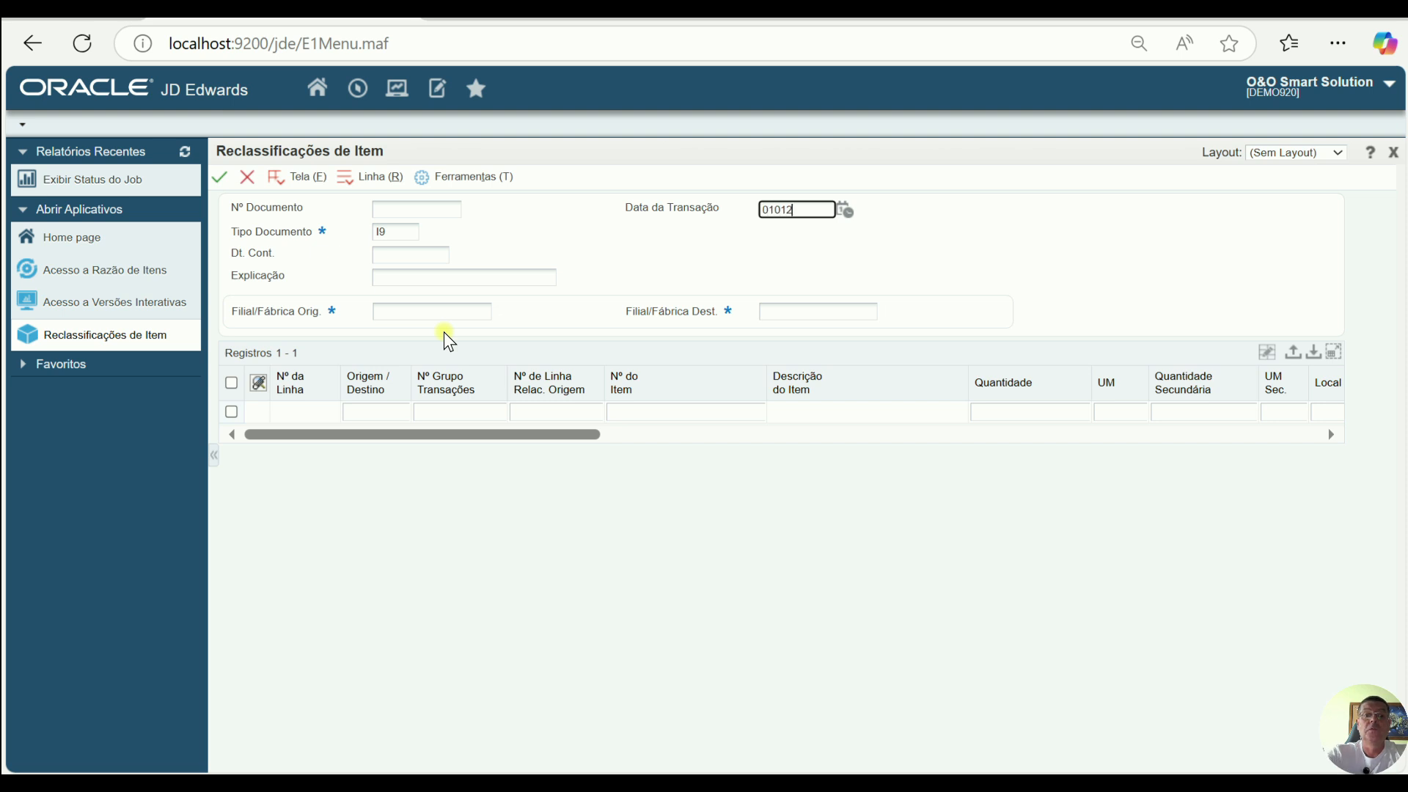
key(Tab)
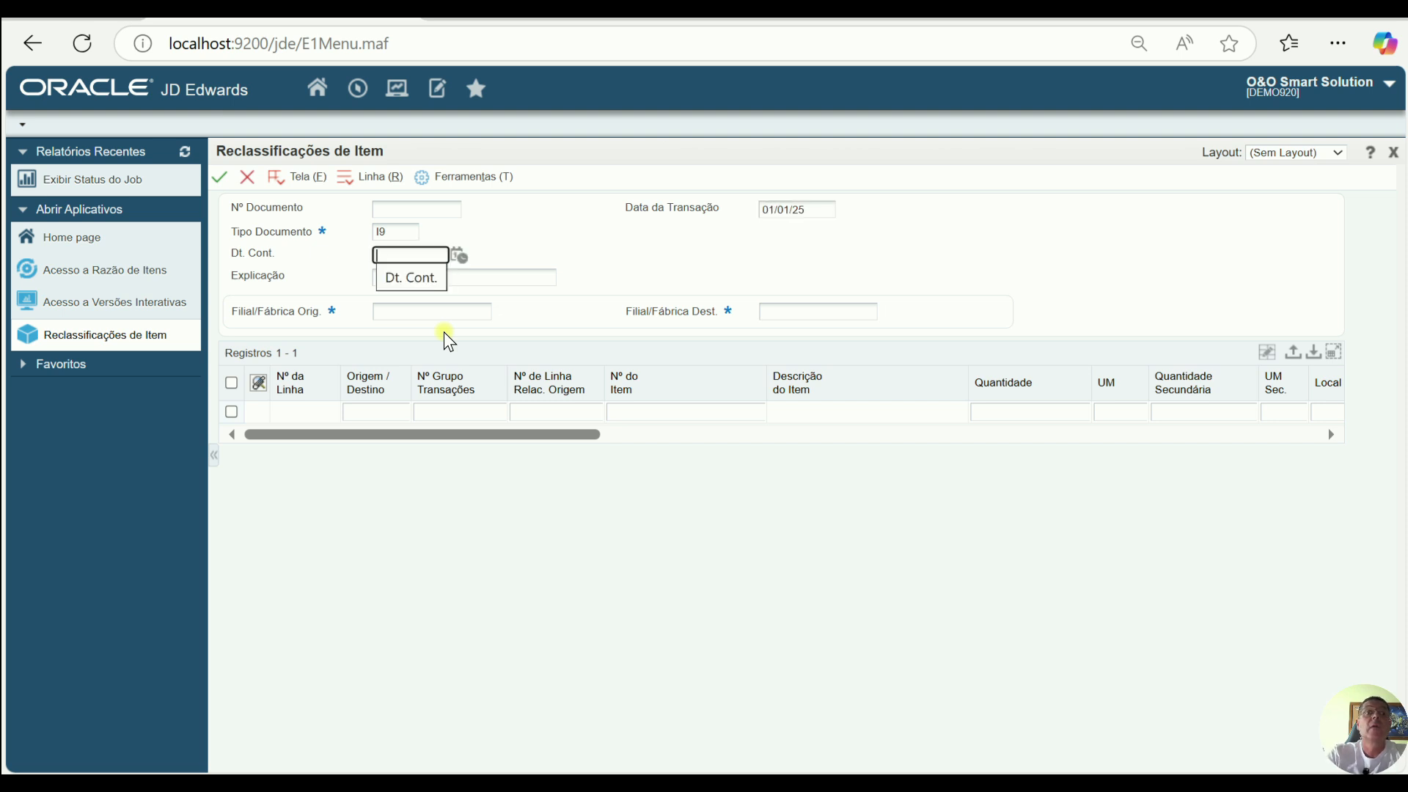
text(01/01/25)
key(Tab)
text(TE)
key(Tab)
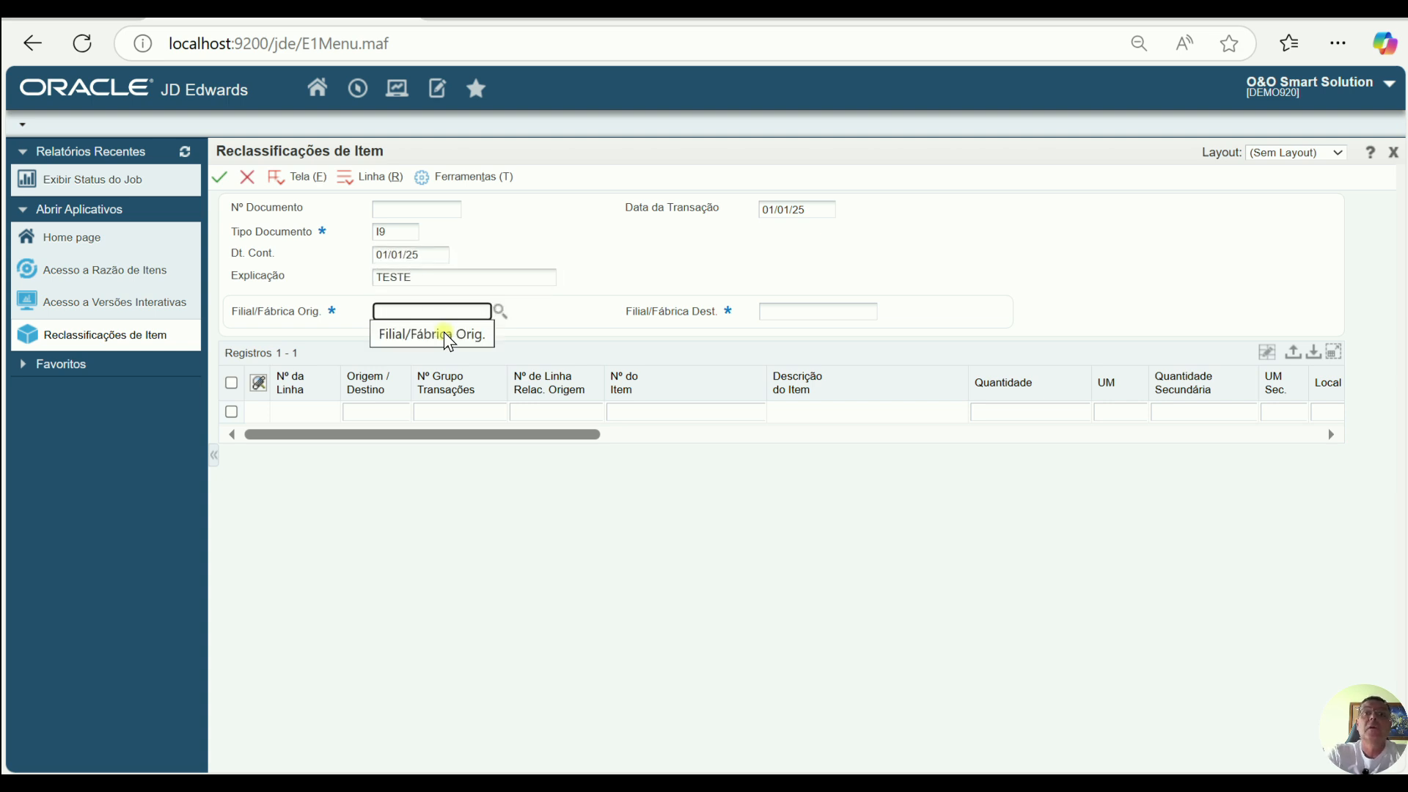
Step: Set Filial/Fábrica Orig. to 04400-BP and Filial/Fábrica Dest. to 04400-BP01
text(04400)
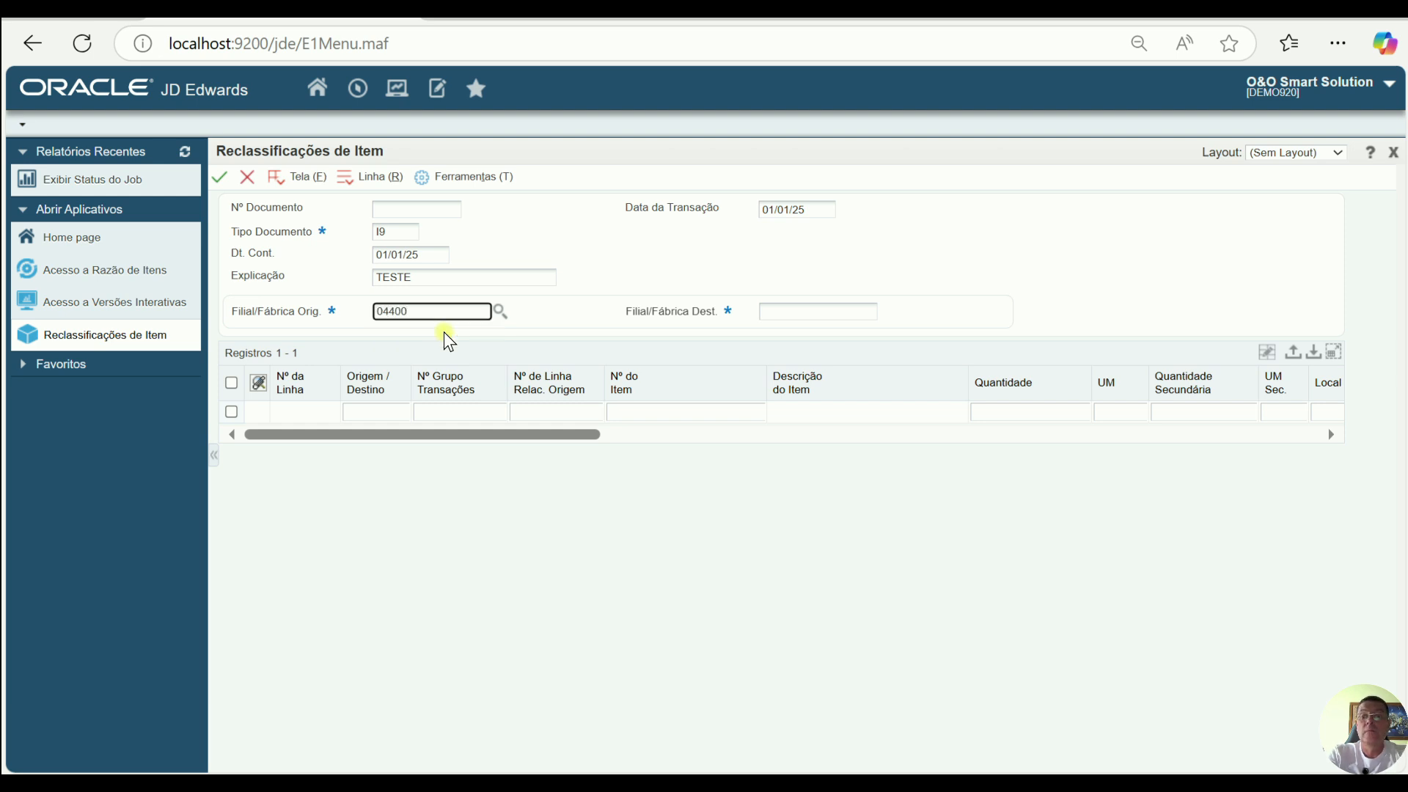
text(-BP)
key(Tab)
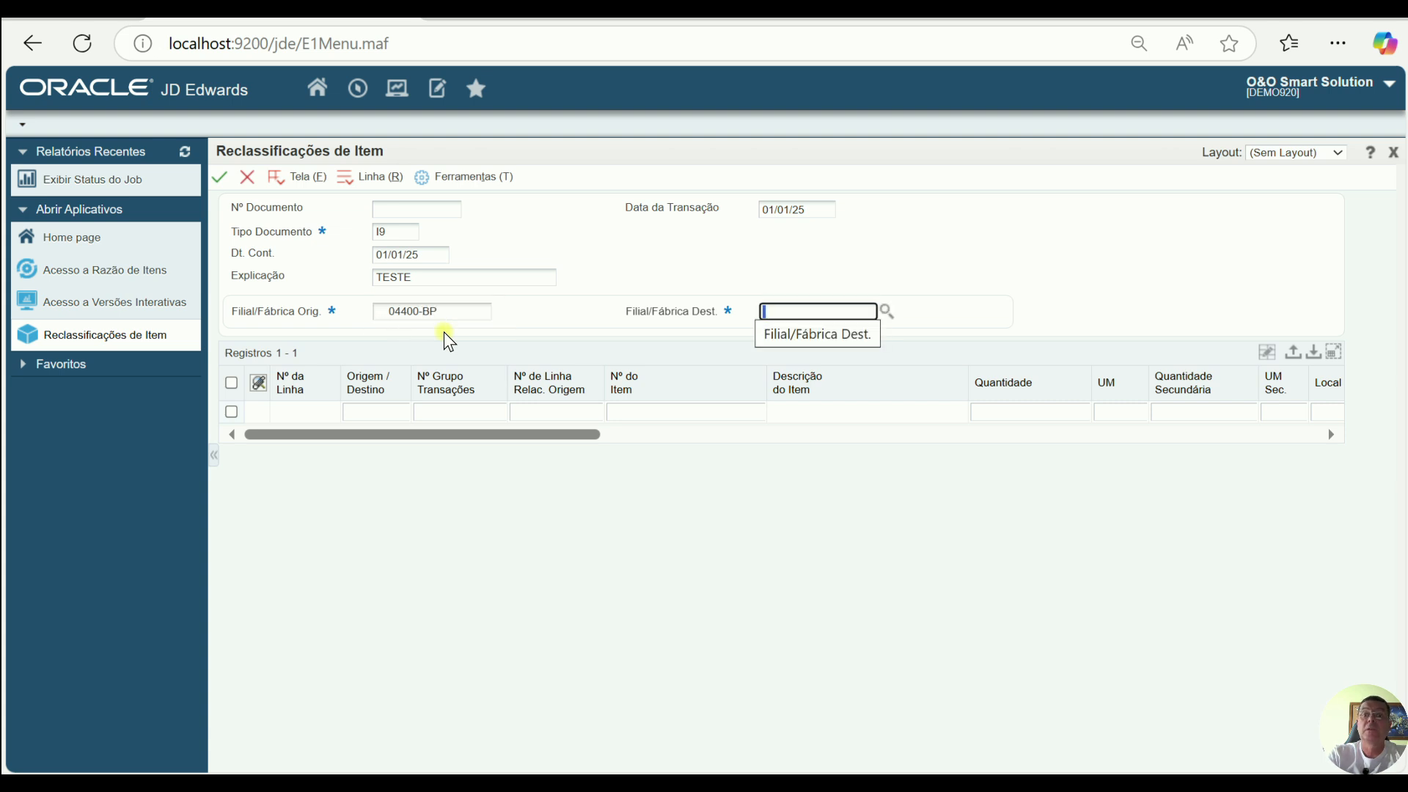
text(04400)
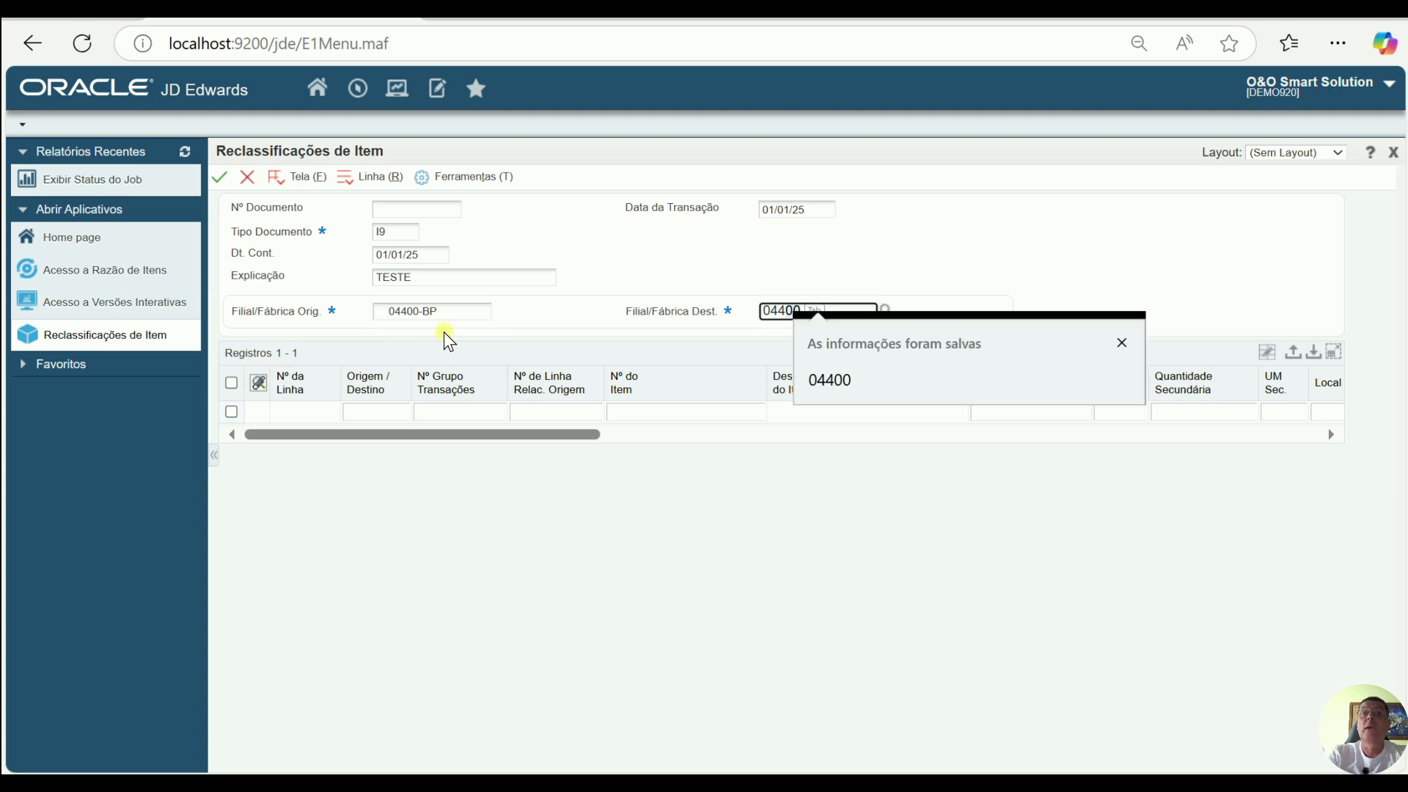
key(Tab)
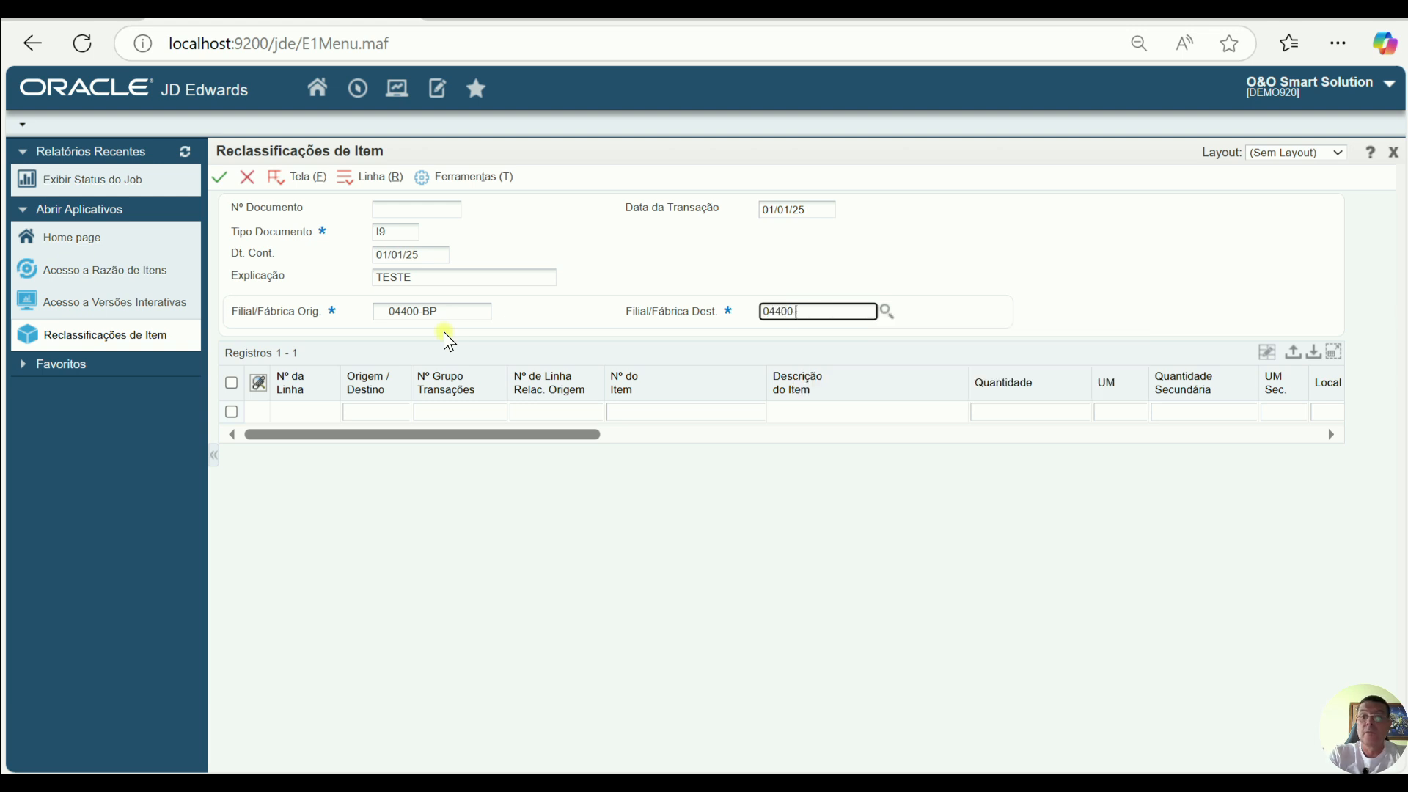
click(448, 341)
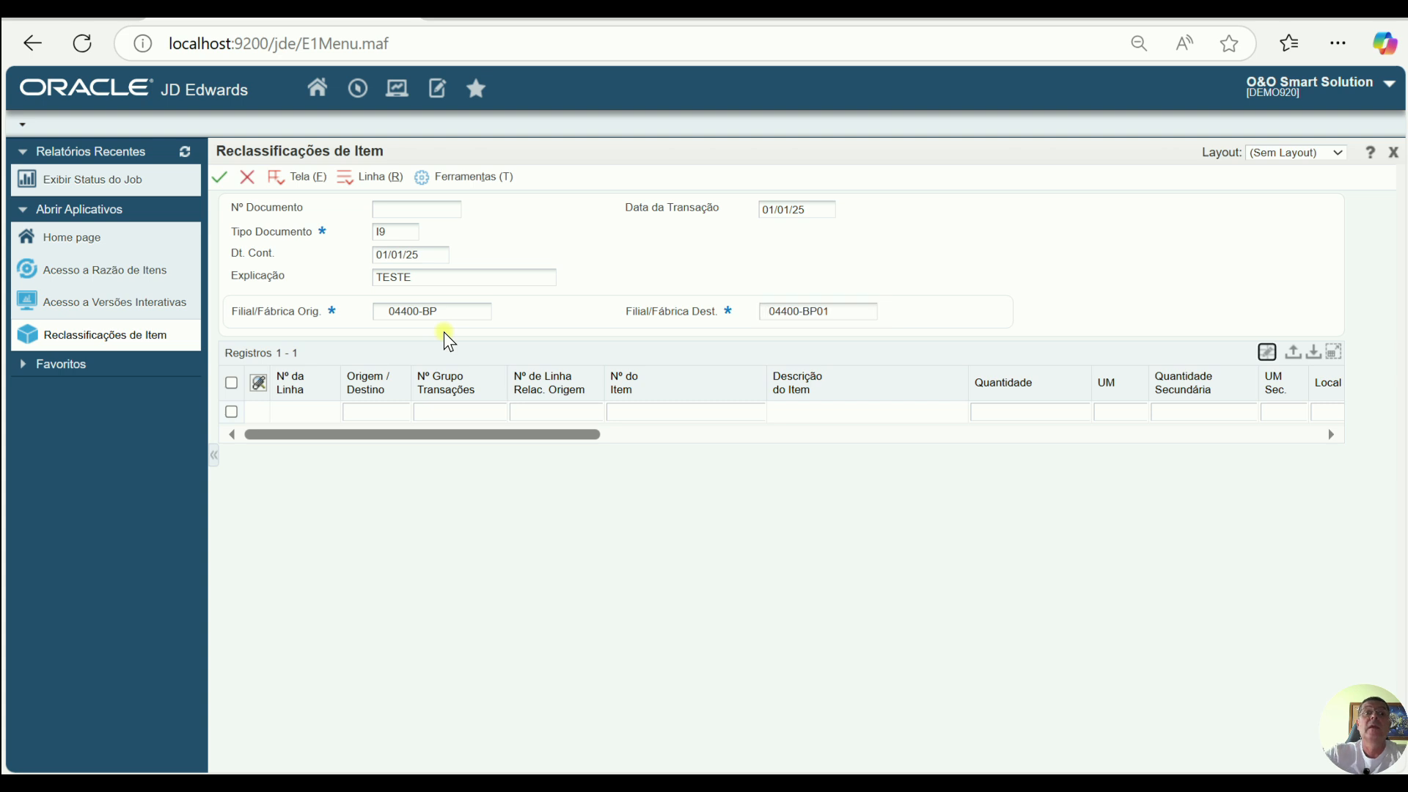
Step: Enter the reclassification's origin line as F with item OEO0005 and quantity 1
click(387, 413)
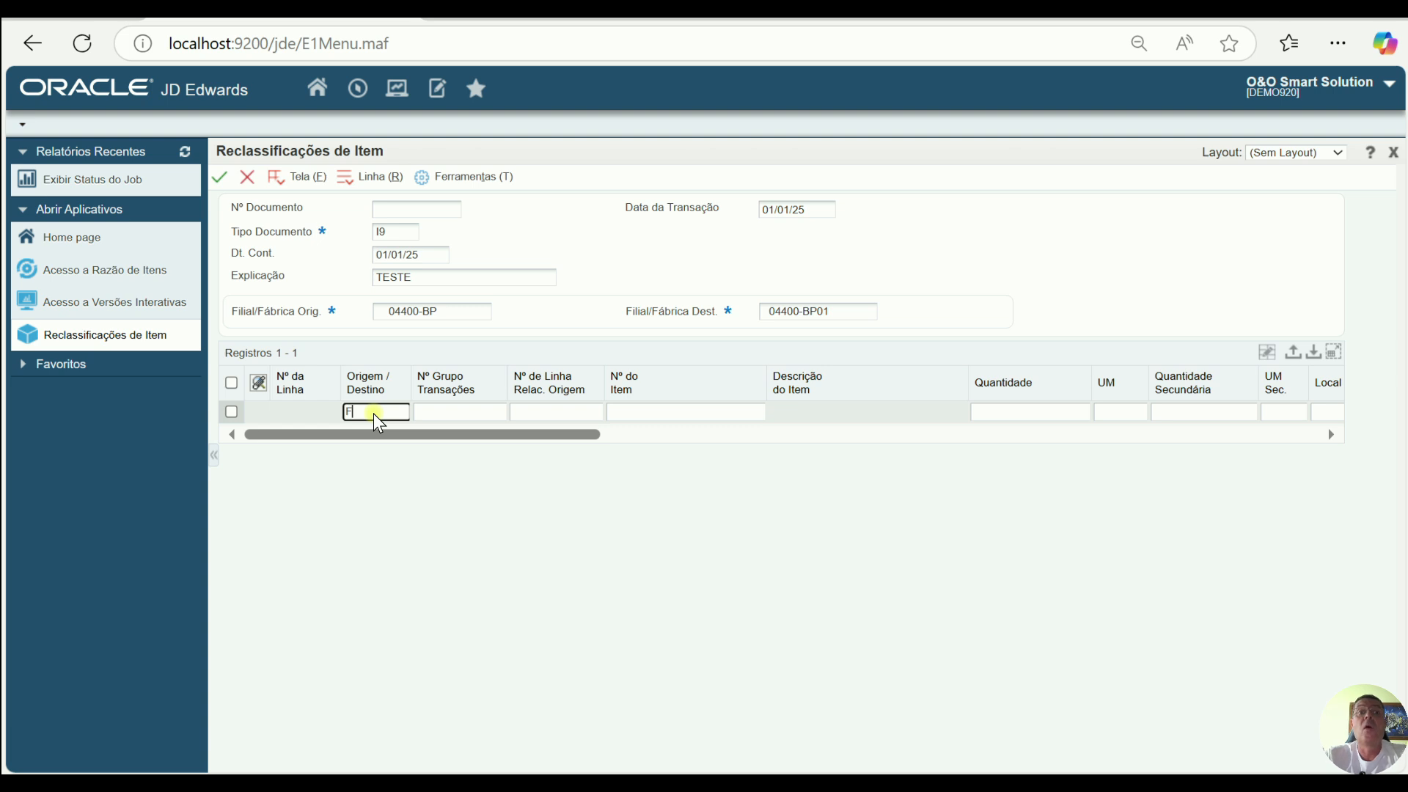
key(Tab)
key(Tab)
key(Tab)
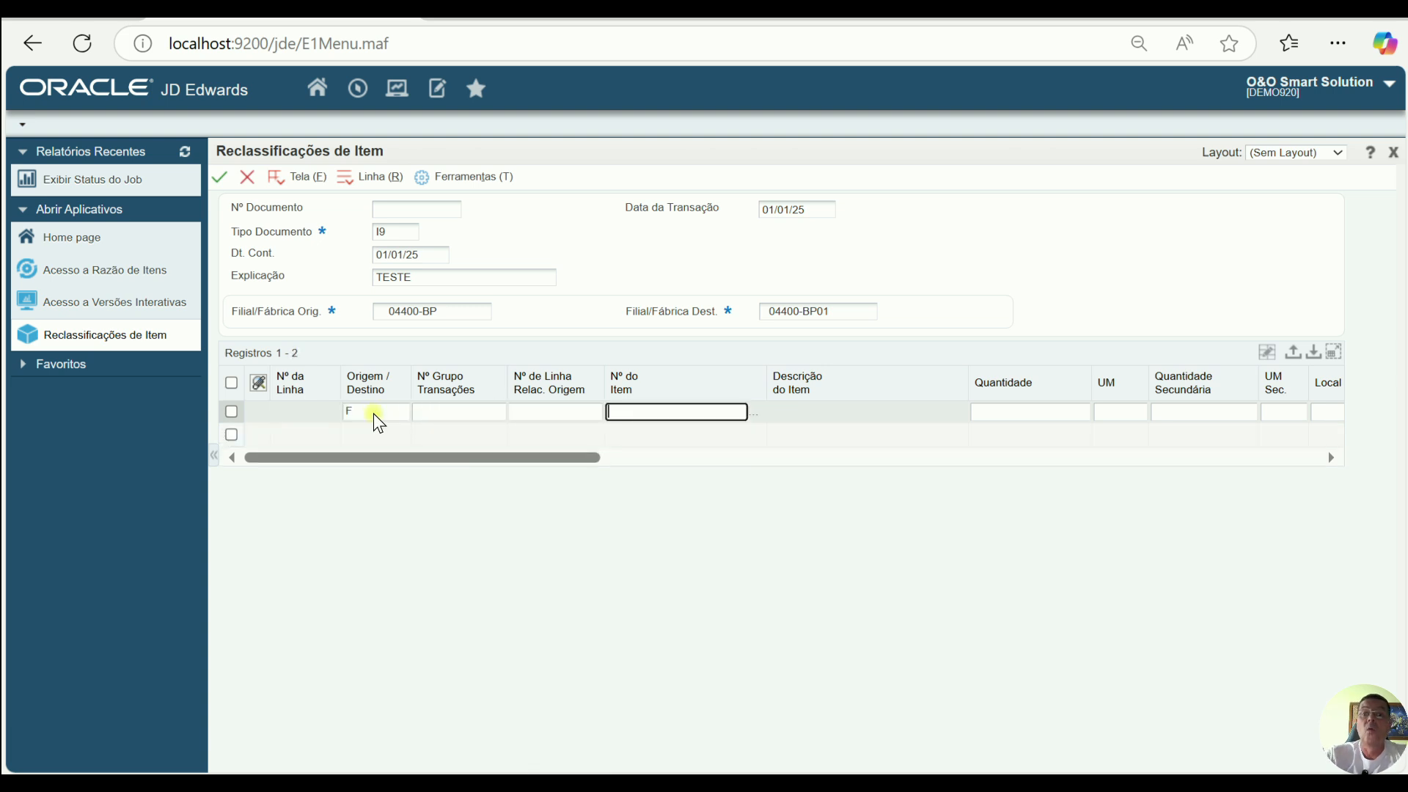
text(OEO000)
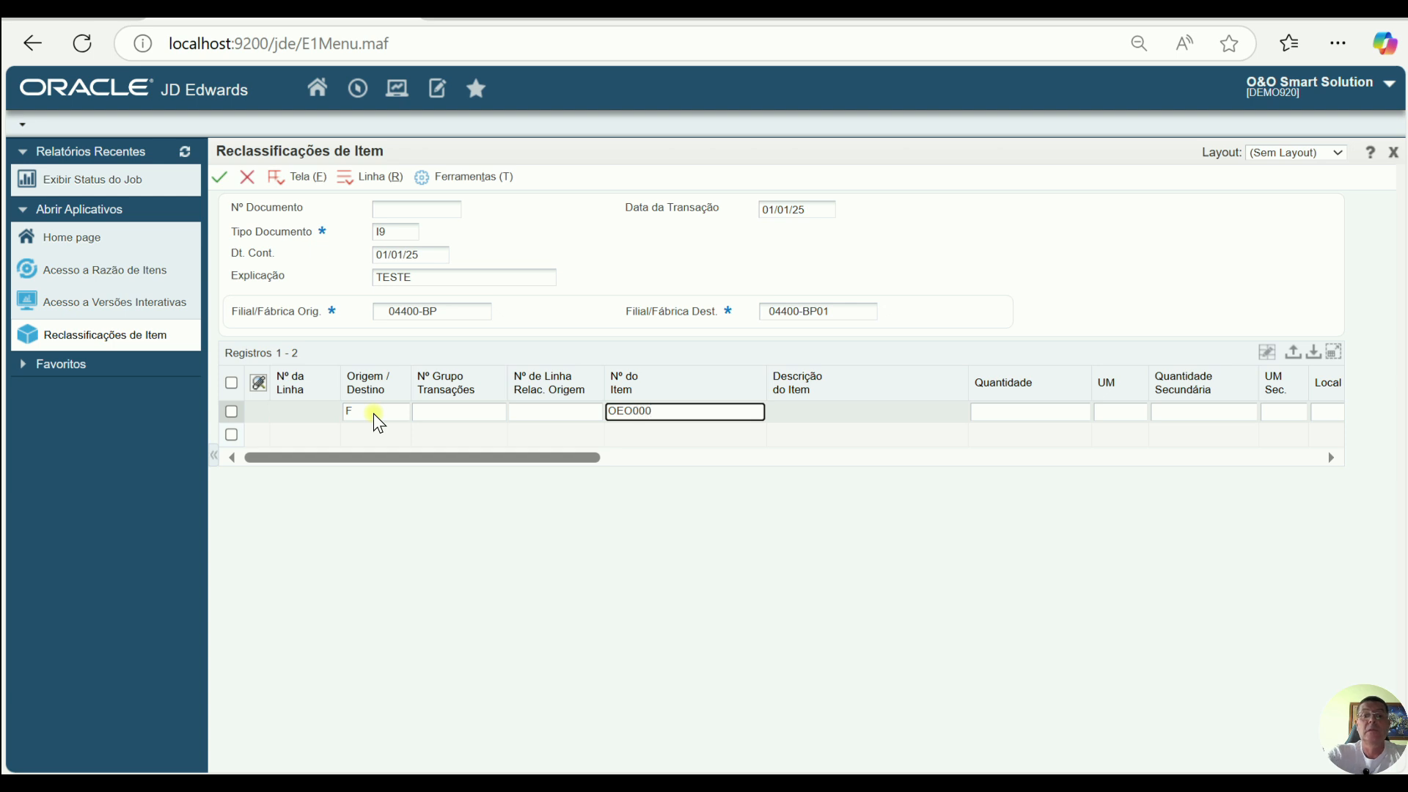
text(1)
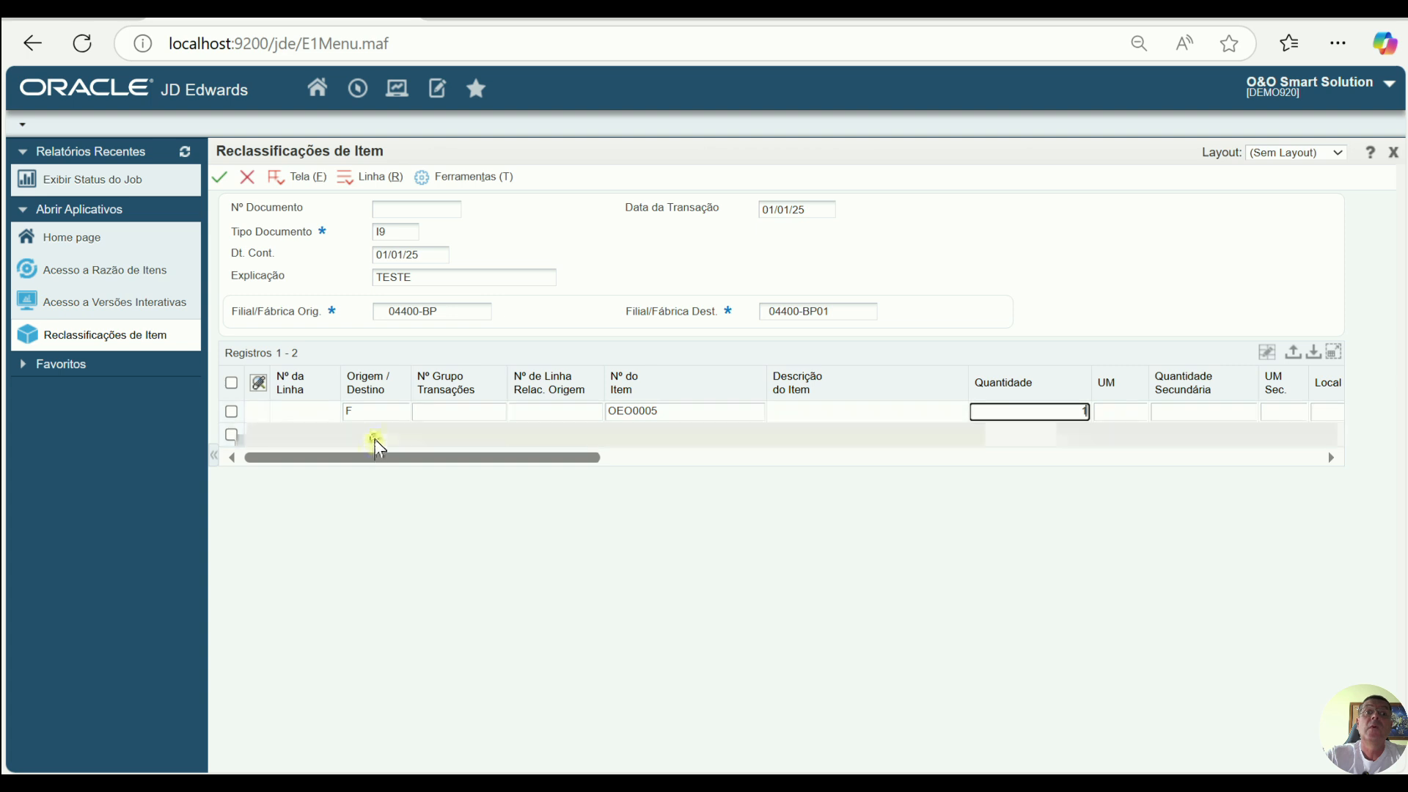
Step: Enter the reclassification's destination line as T with item OEO0005 and quantity 1
click(374, 436)
text(T)
key(Tab)
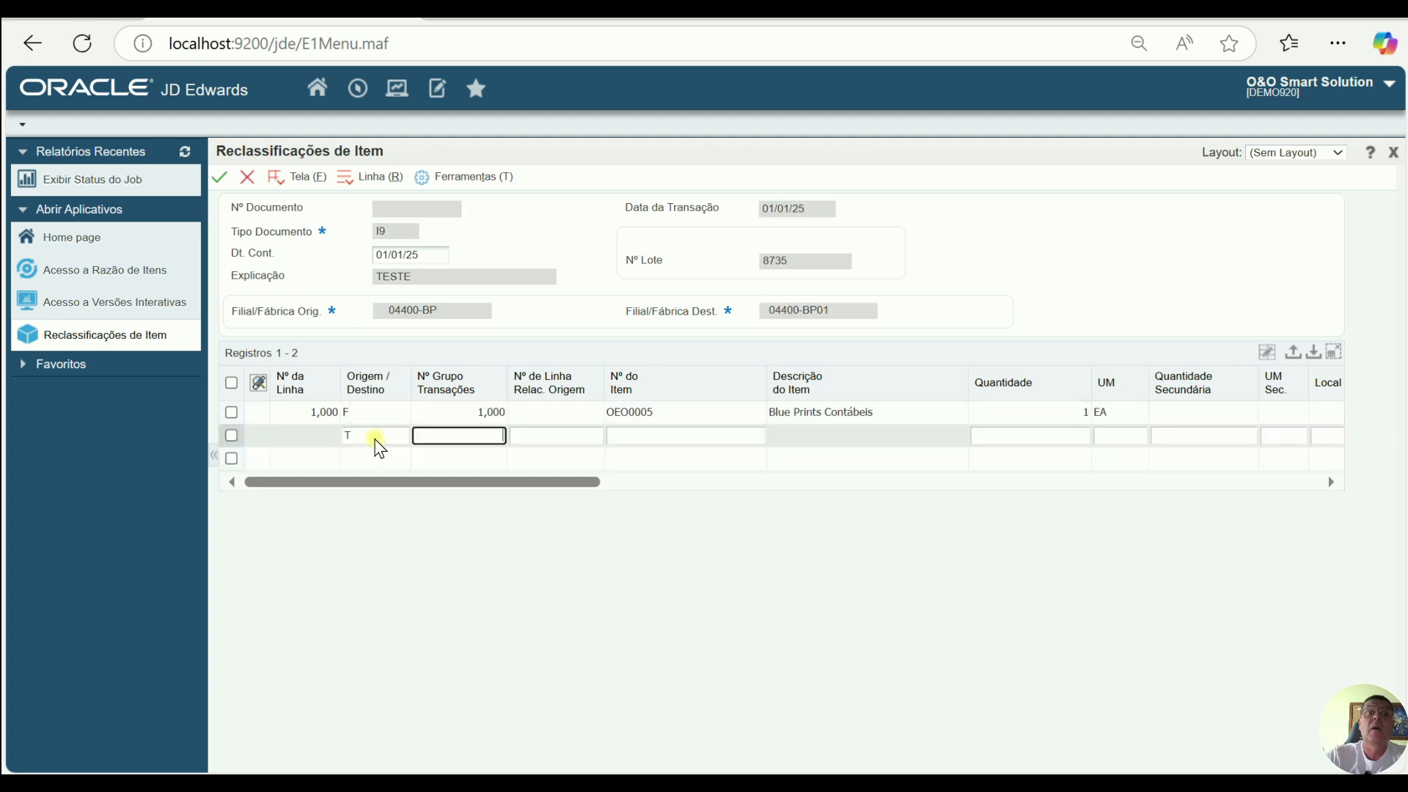
key(Tab)
key(Tab)
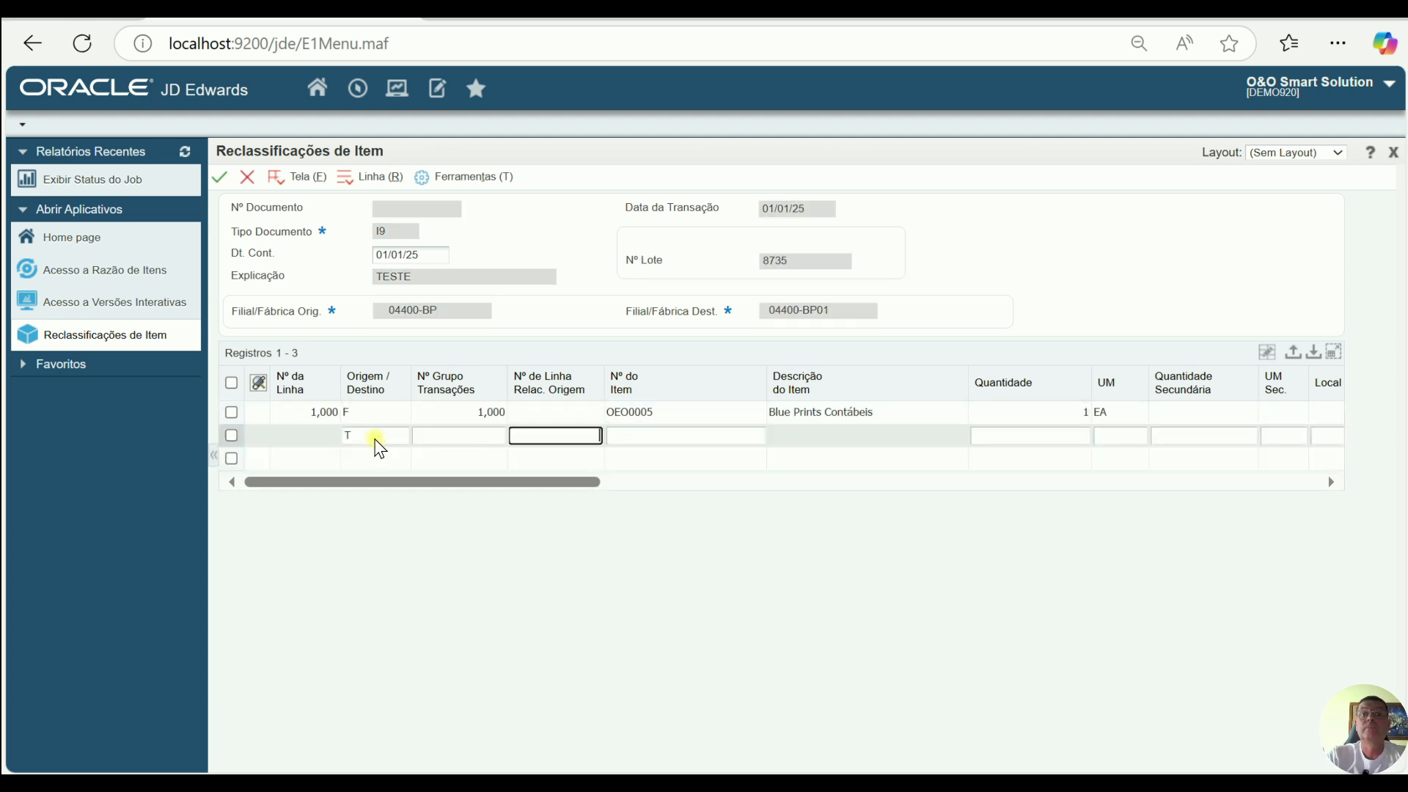
text(OEO0005)
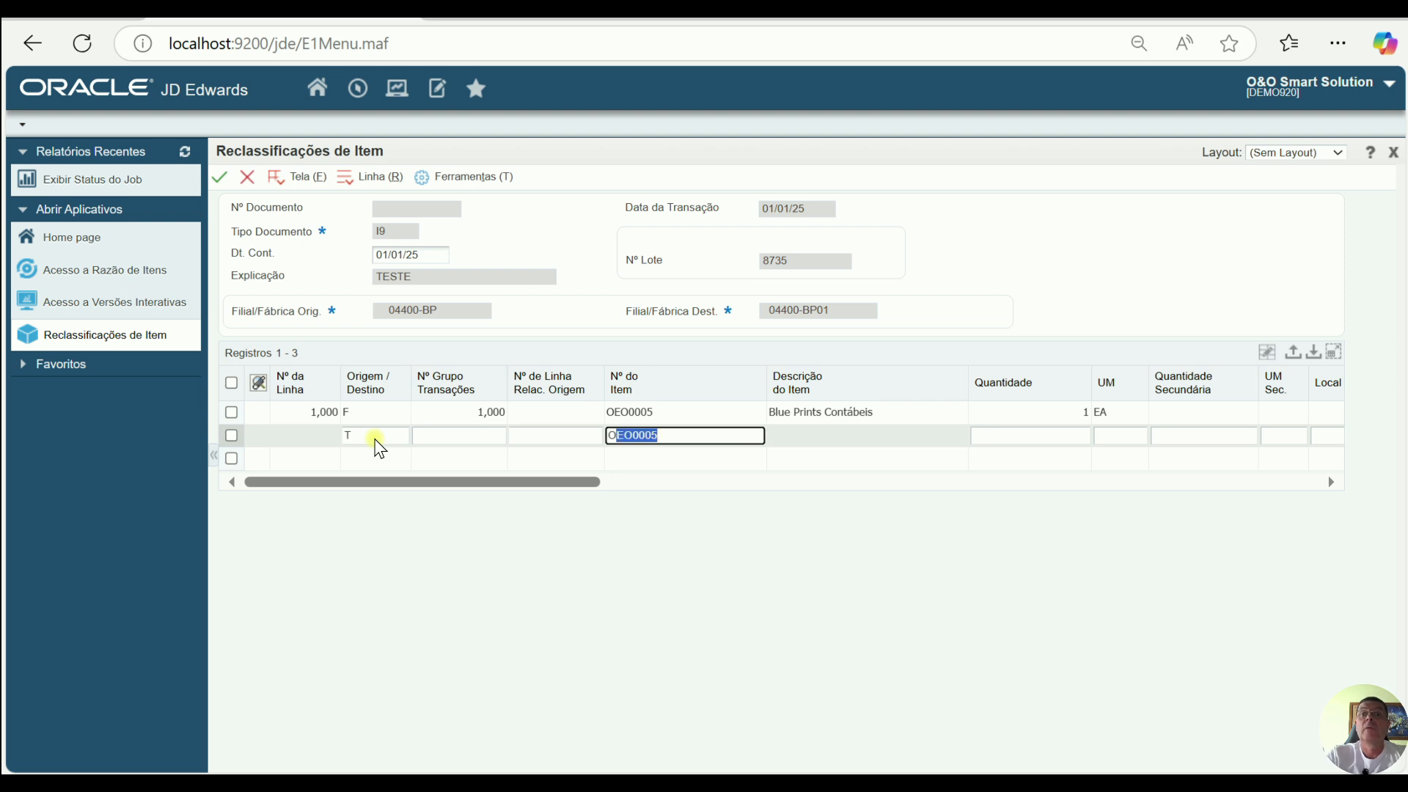
key(Tab)
key(Tab)
key(shift+Tab)
text(1)
key(Tab)
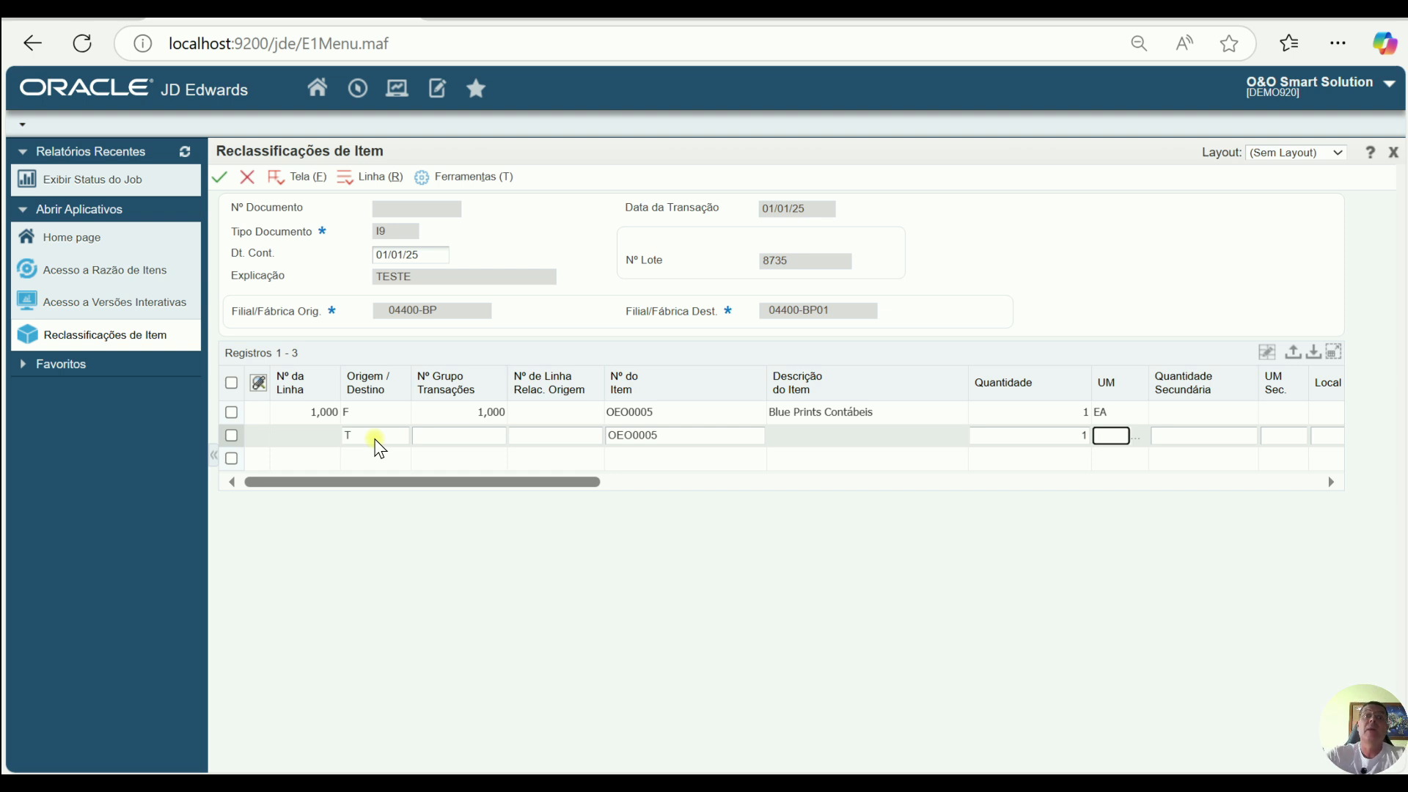
Step: Save the item reclassification and leave the blank entry form
click(449, 463)
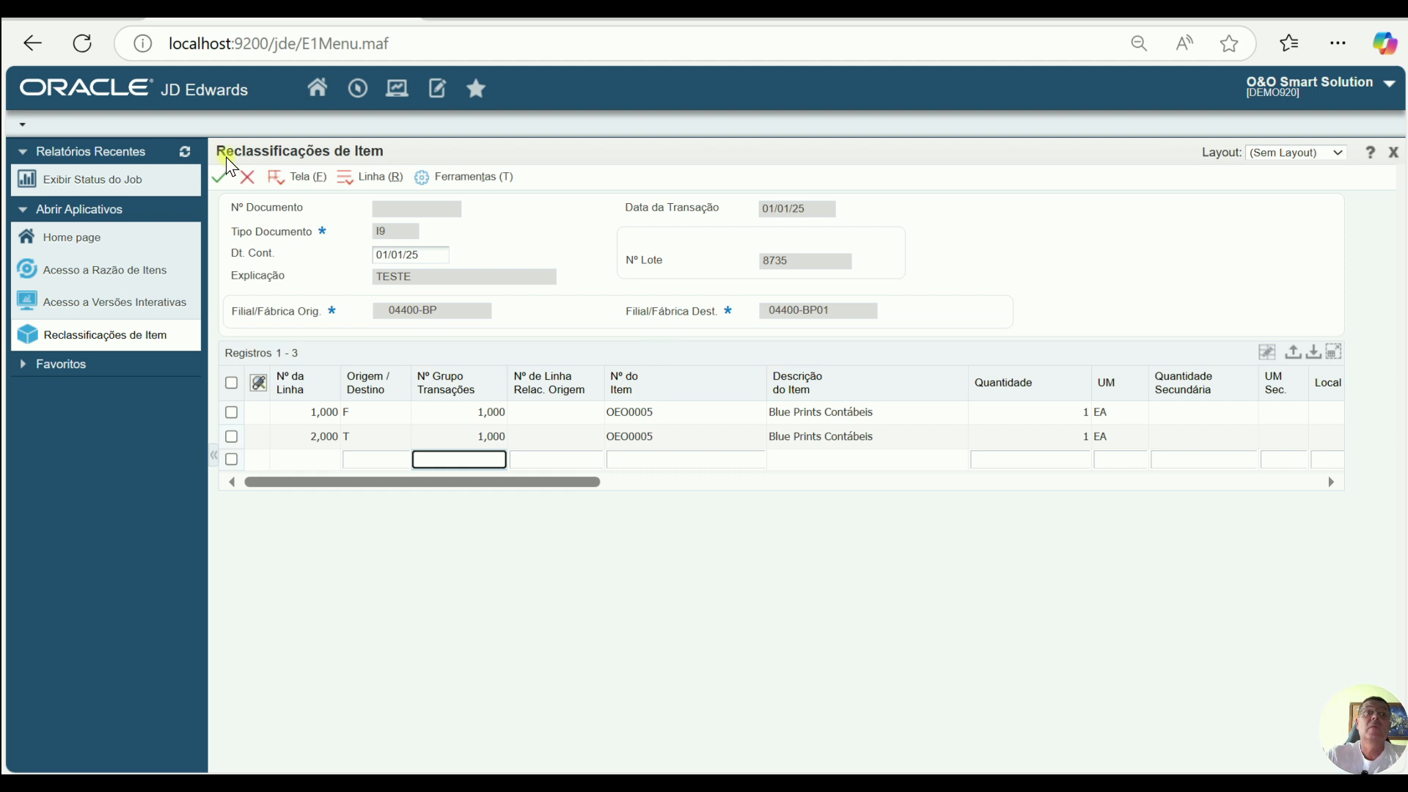
click(221, 177)
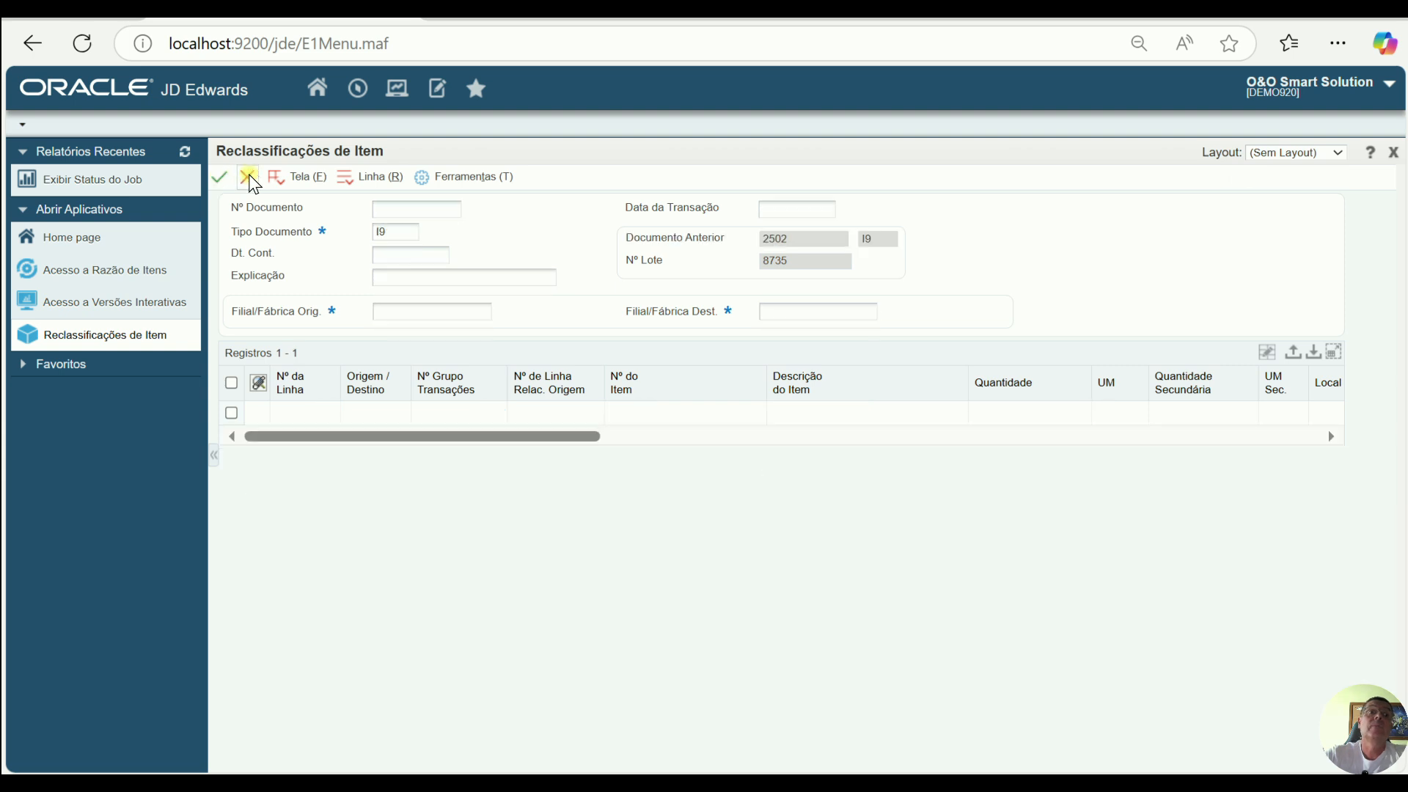
click(248, 177)
Step: Filter the item ledger of OEO0005 by document type I9 in Acesso a Razão de Itens
click(151, 270)
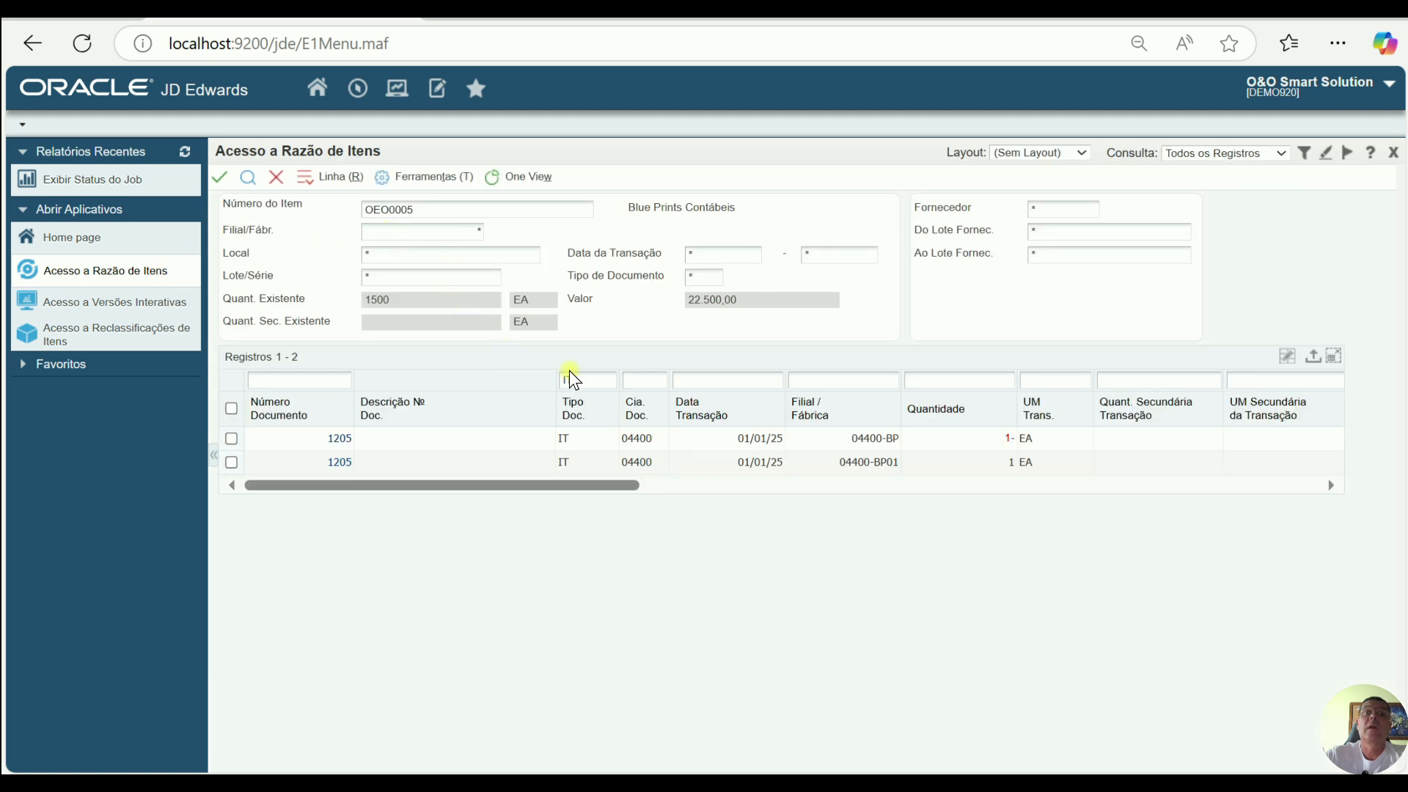
click(579, 382)
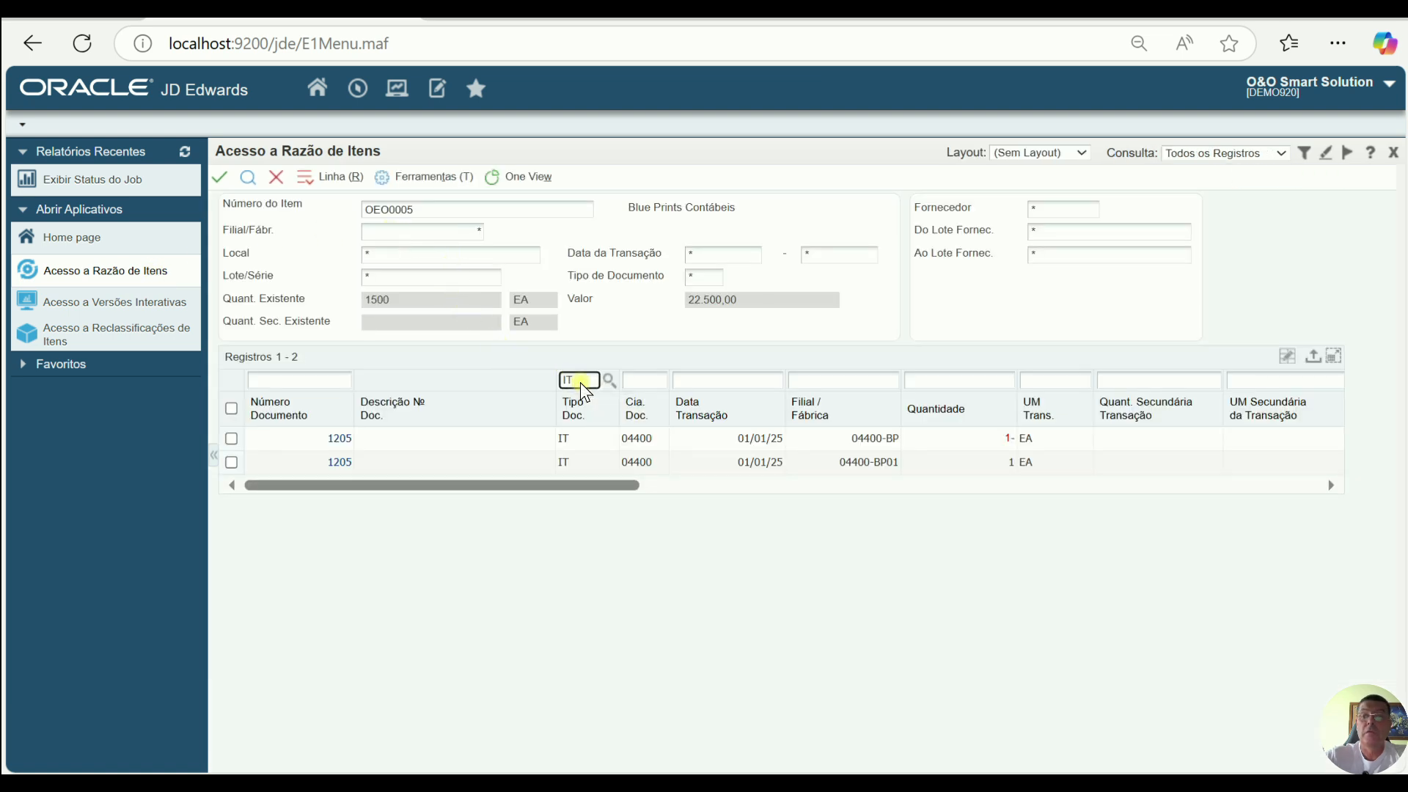
key(Tab)
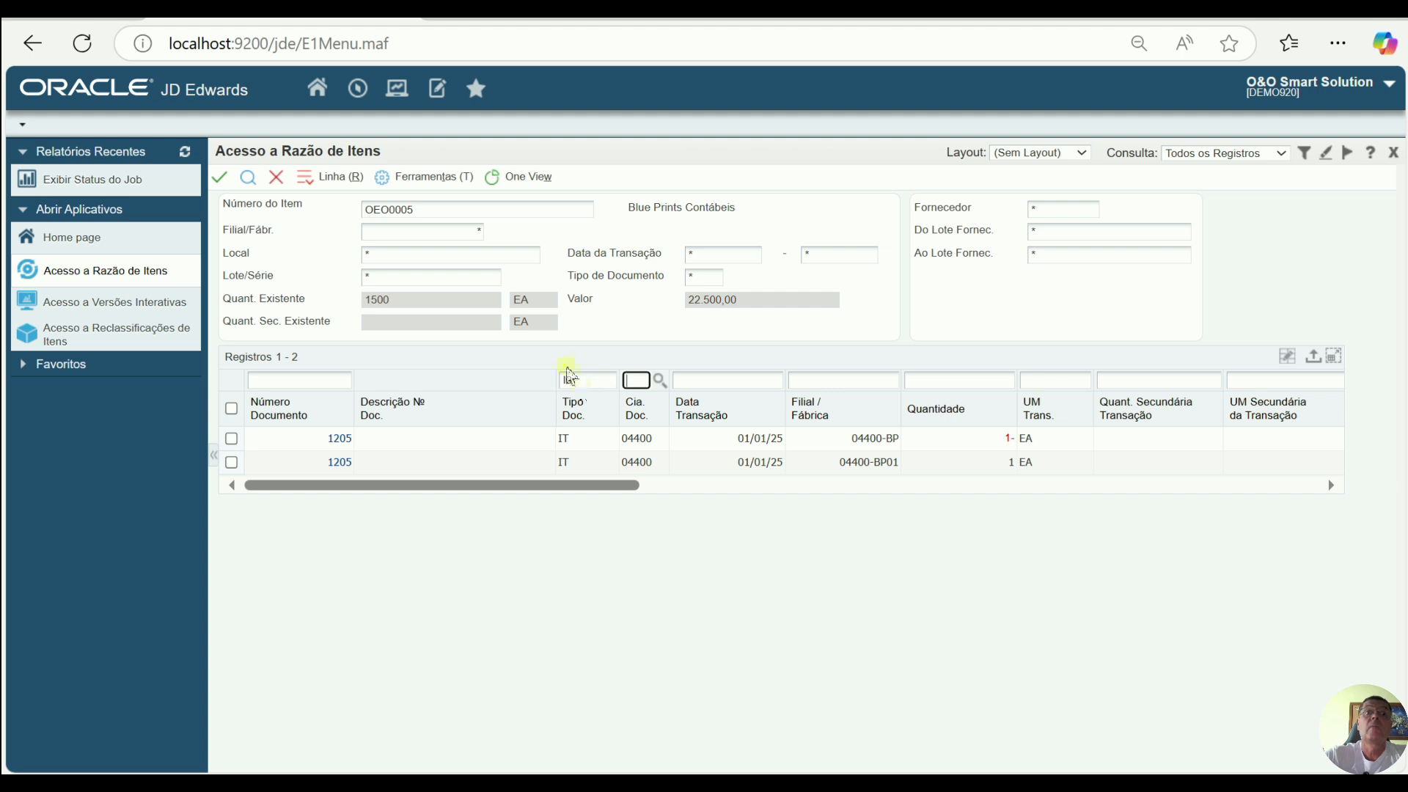
click(247, 182)
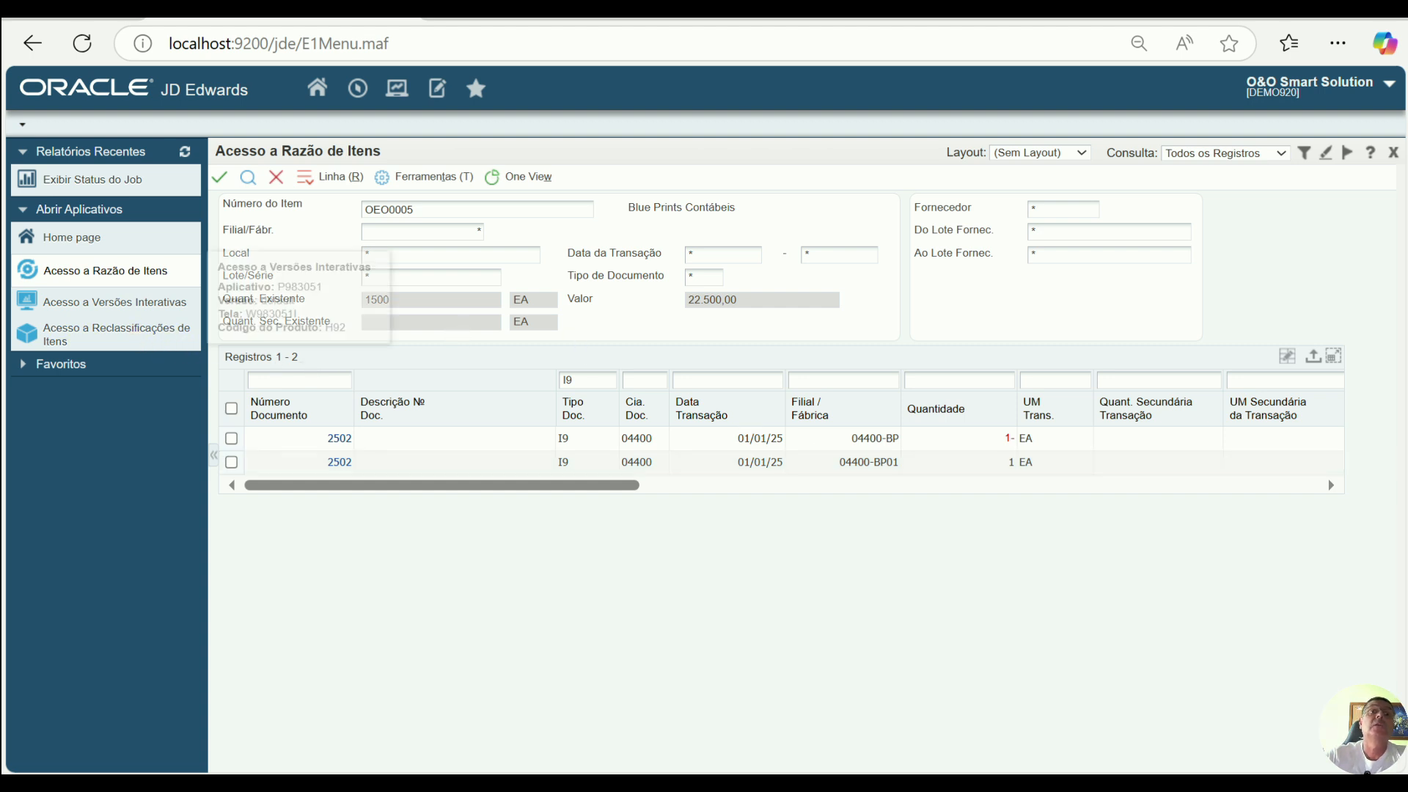
Step: Find the unposted inventory batches in Verificação de Transações de Estoque and open the accounting entries of batch 8735's I9 document
click(474, 94)
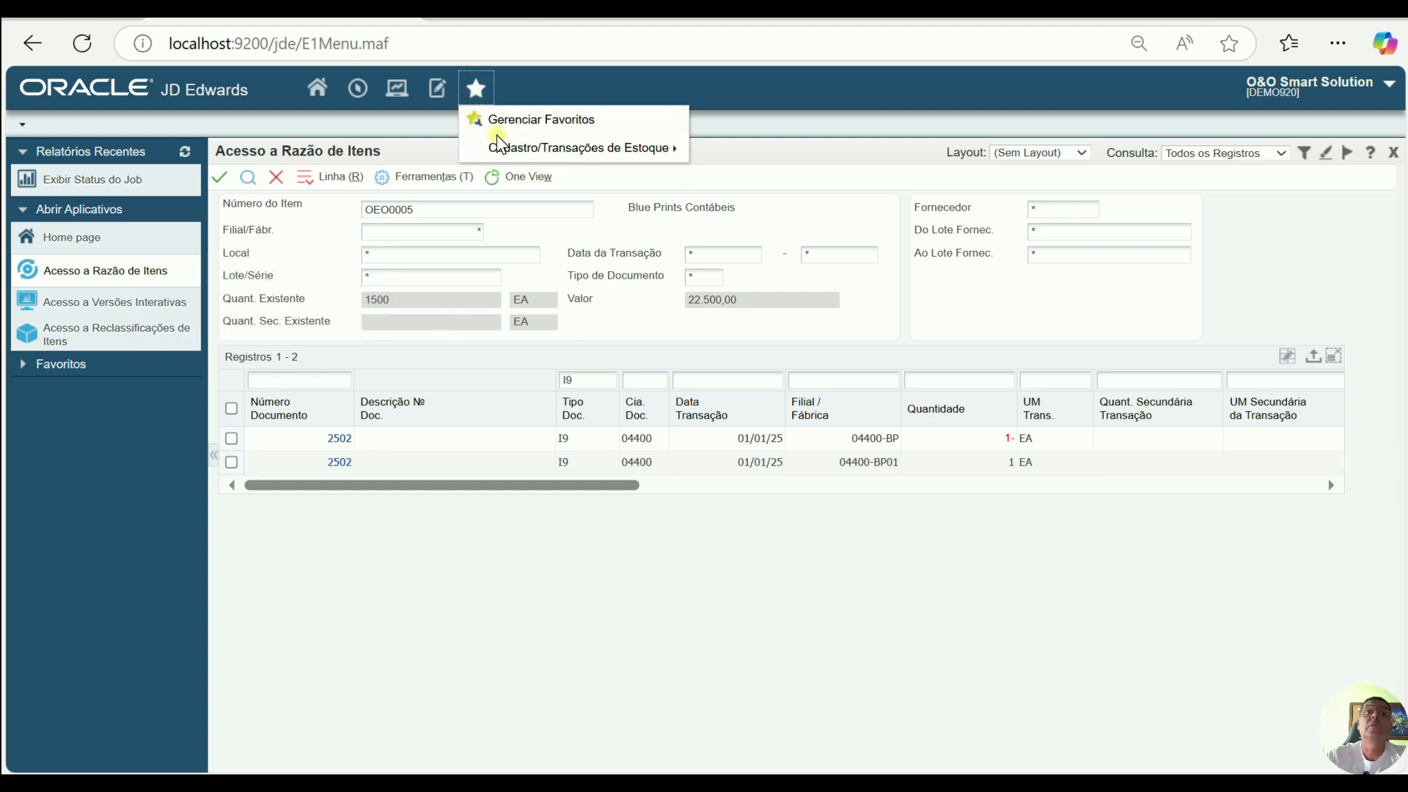
mouse_move(582, 148)
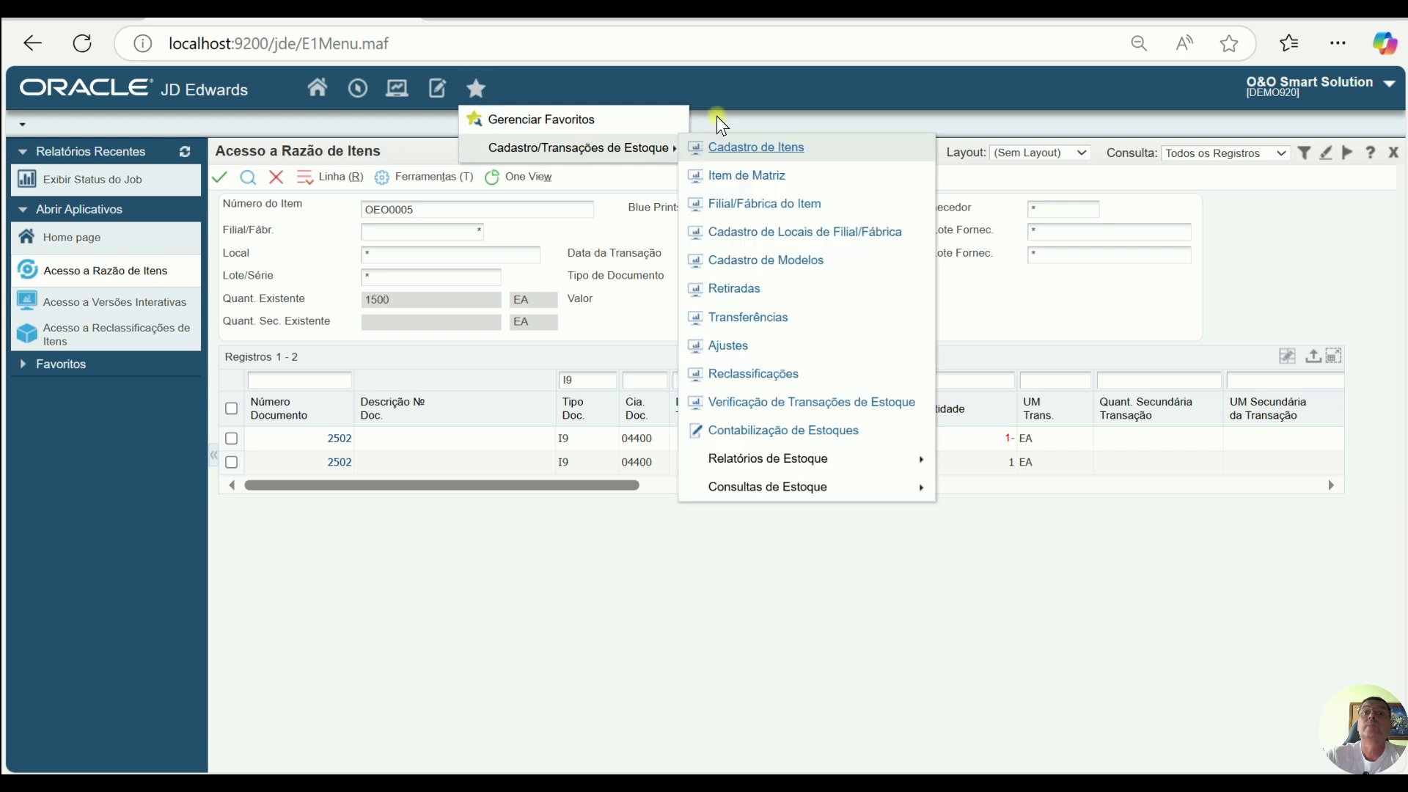
click(833, 403)
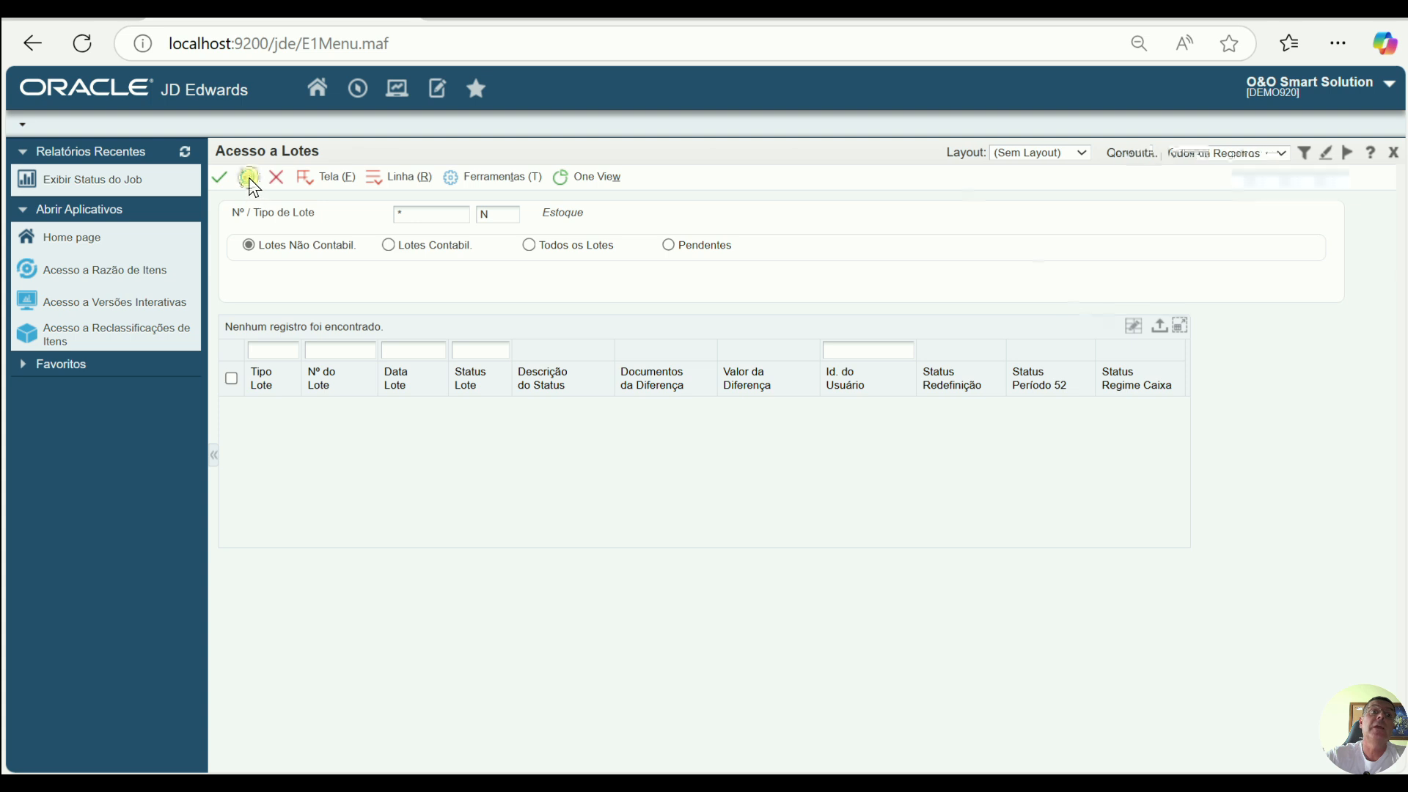
click(248, 178)
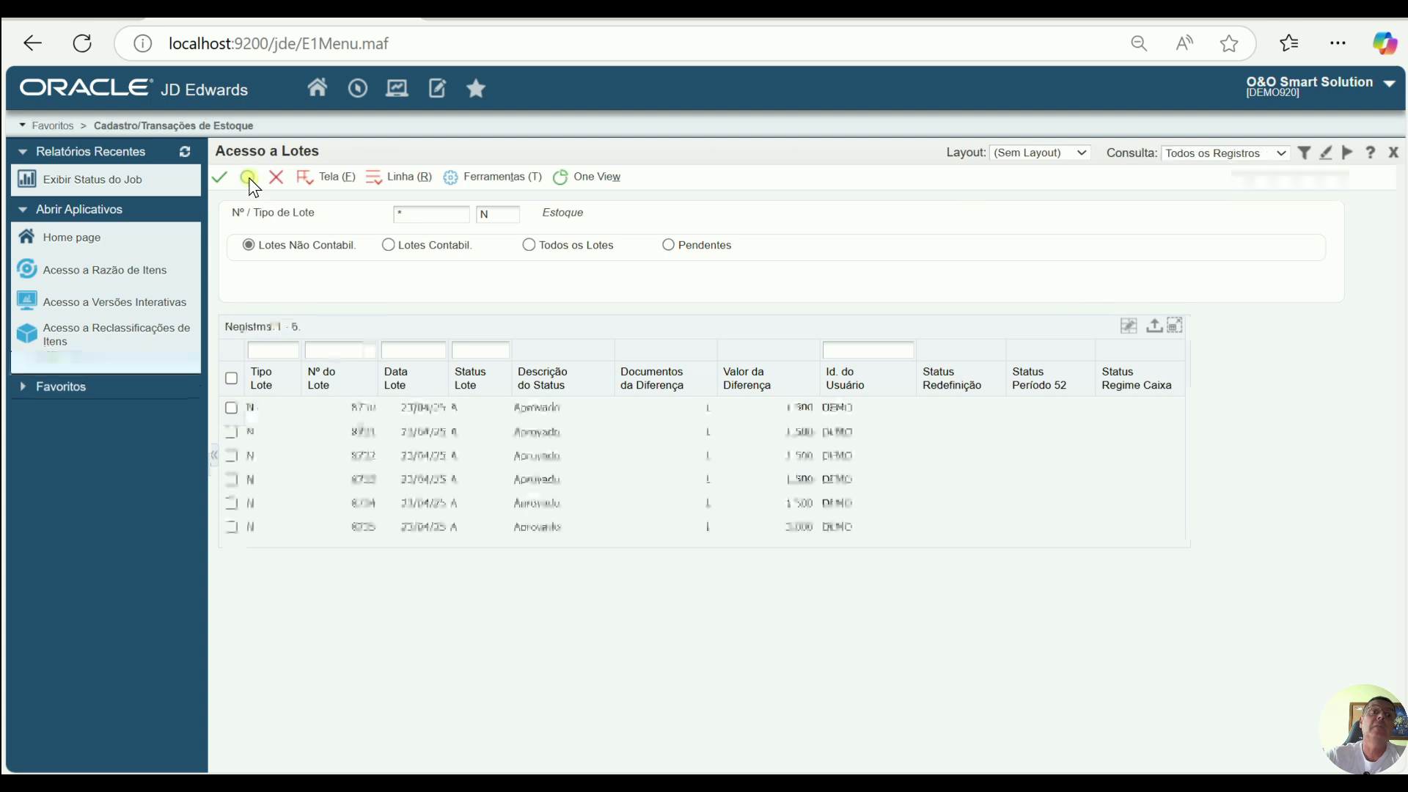
click(231, 526)
double_click(231, 526)
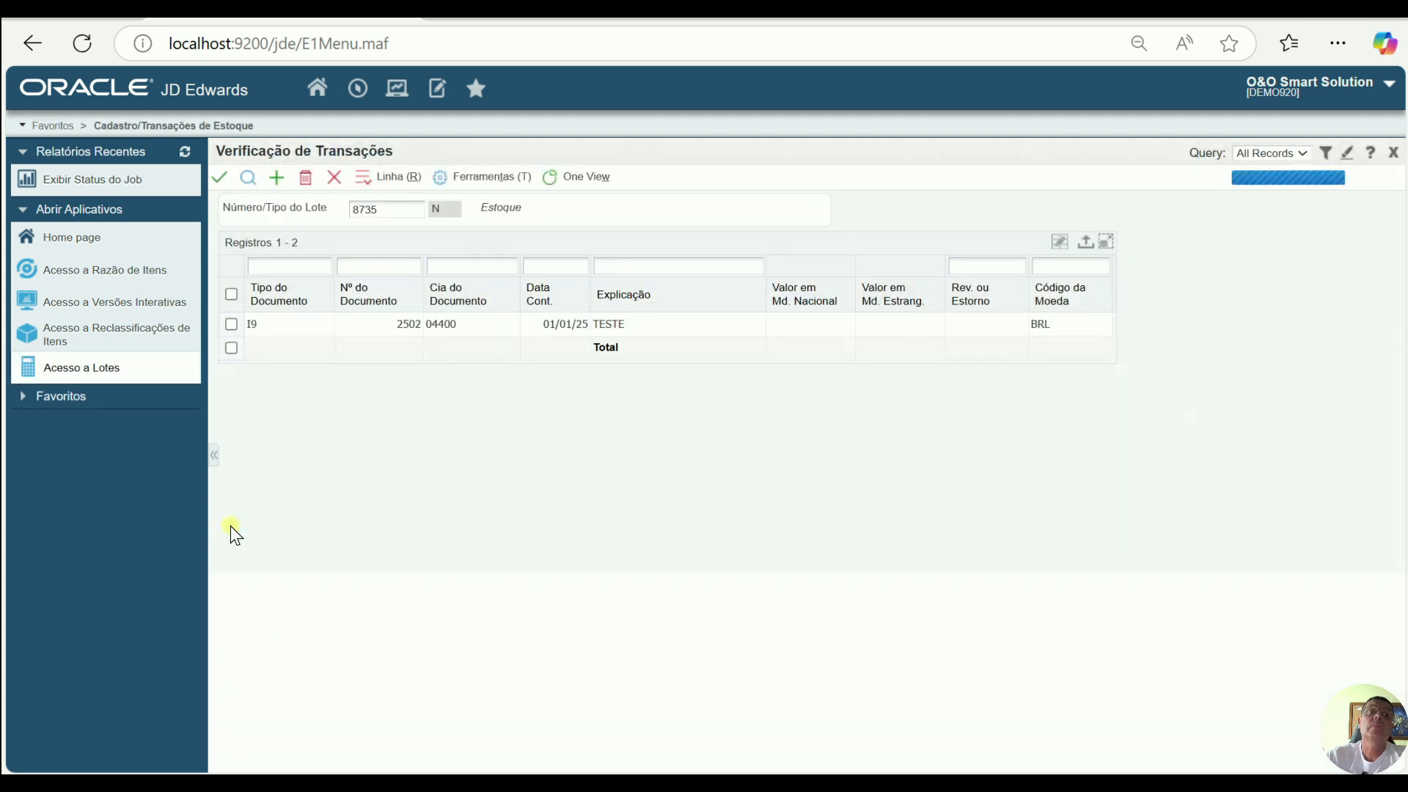
double_click(234, 324)
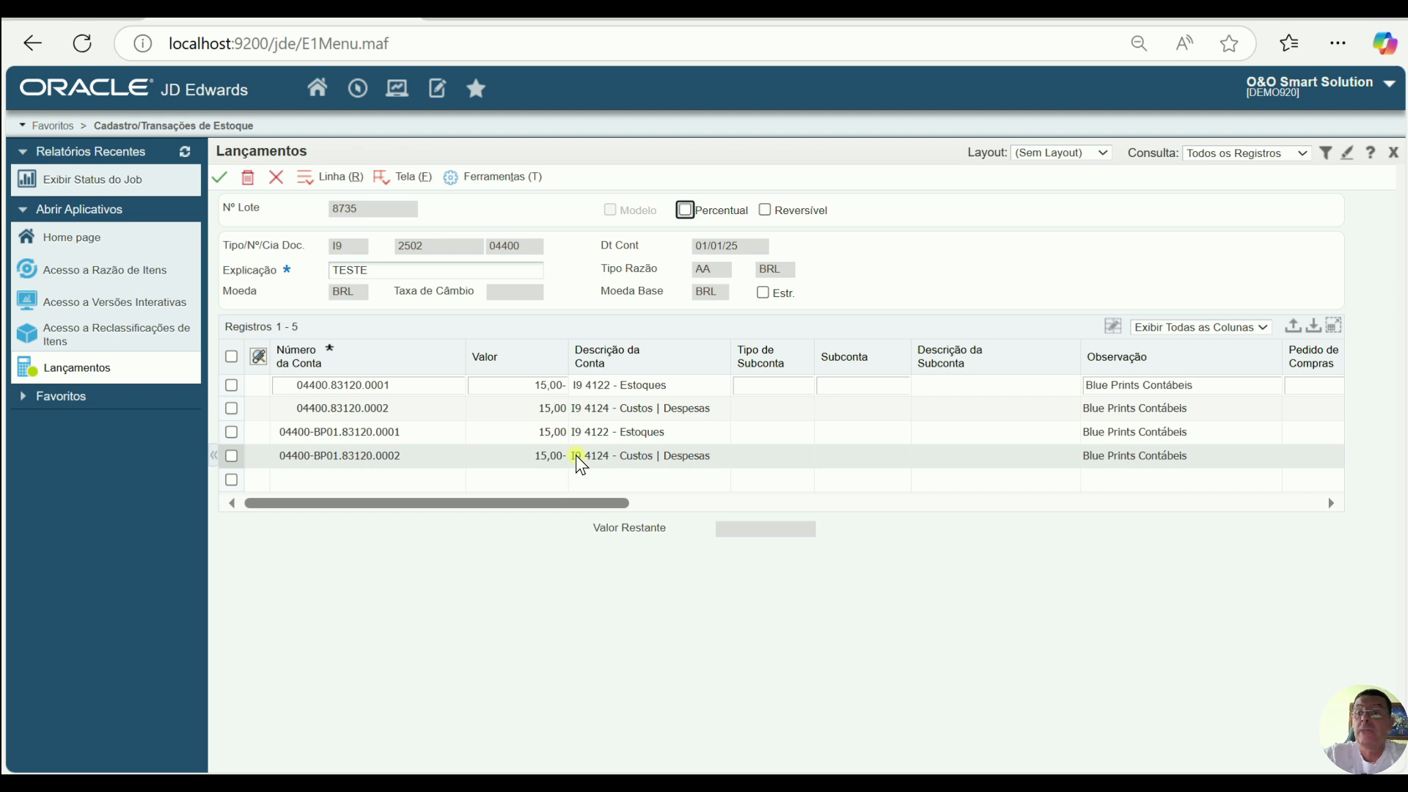
Step: Close the accounting entries, recheck batch 8735's transaction list and return to the batch list
click(277, 178)
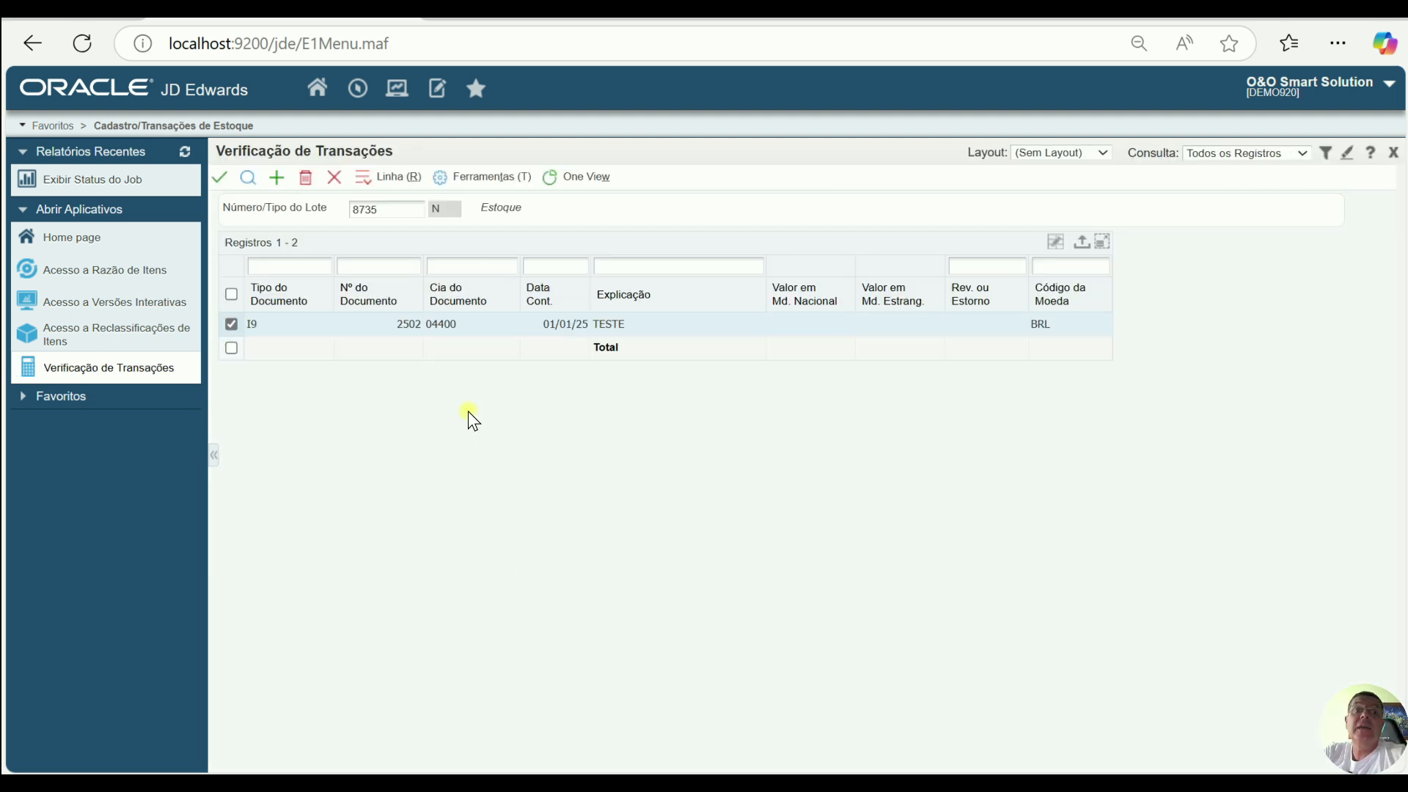
click(336, 186)
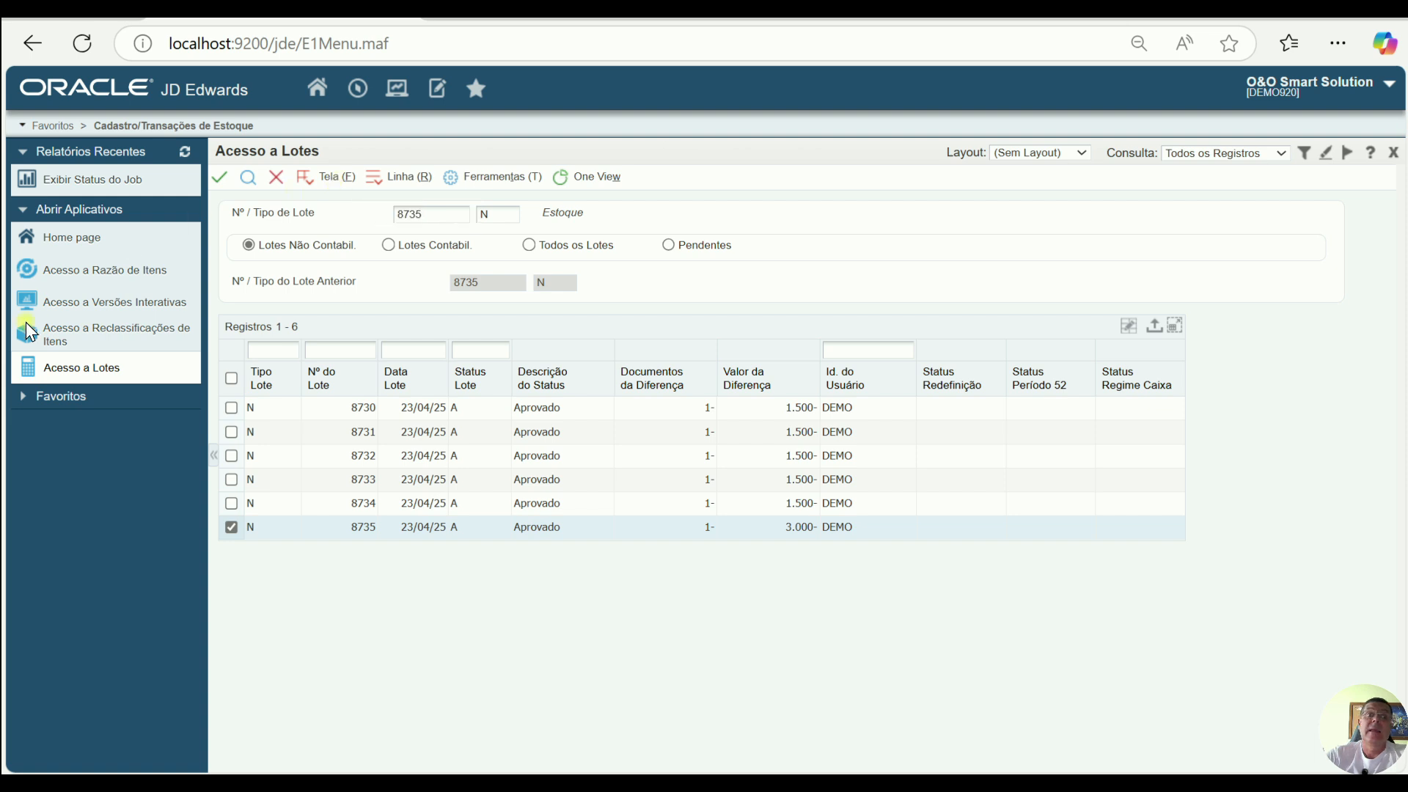
click(220, 178)
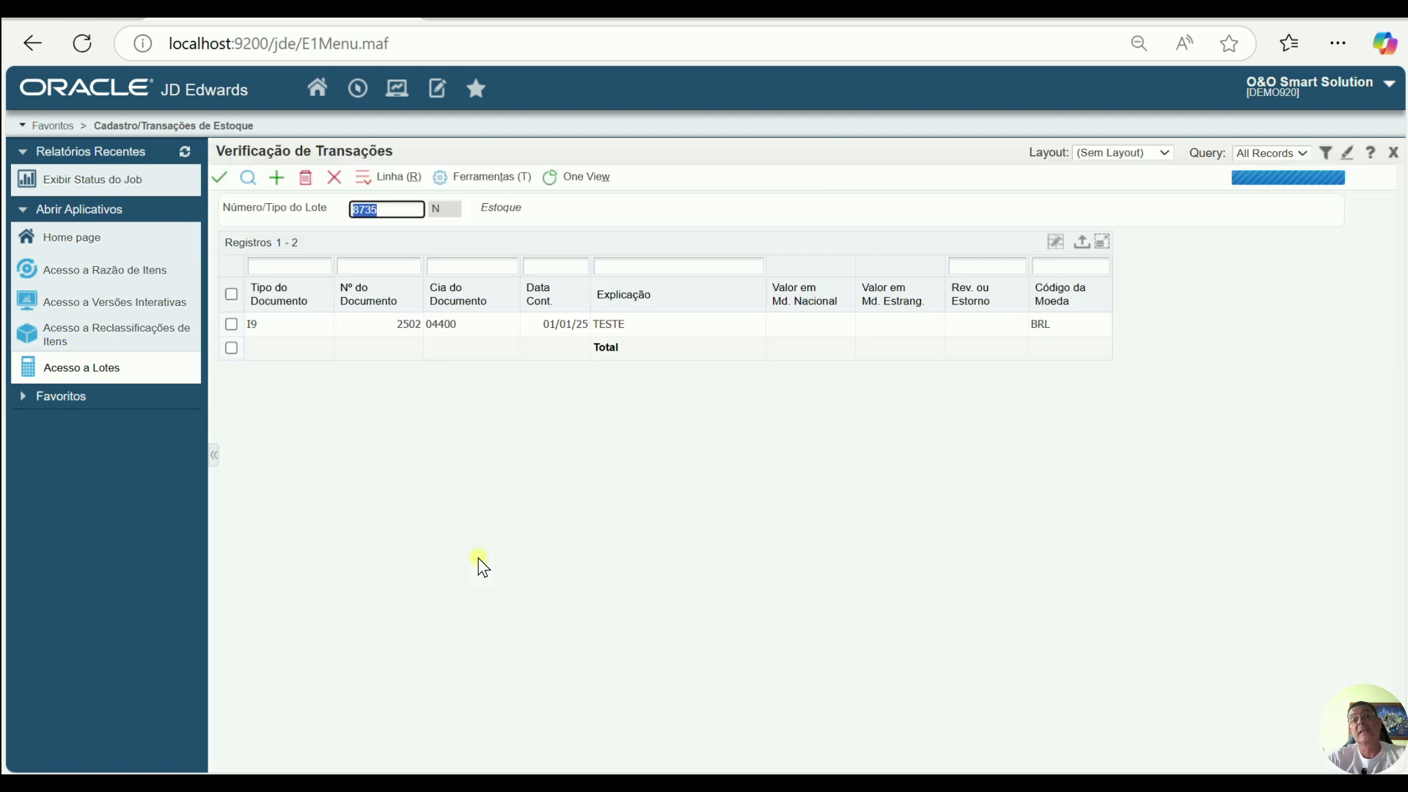
click(335, 178)
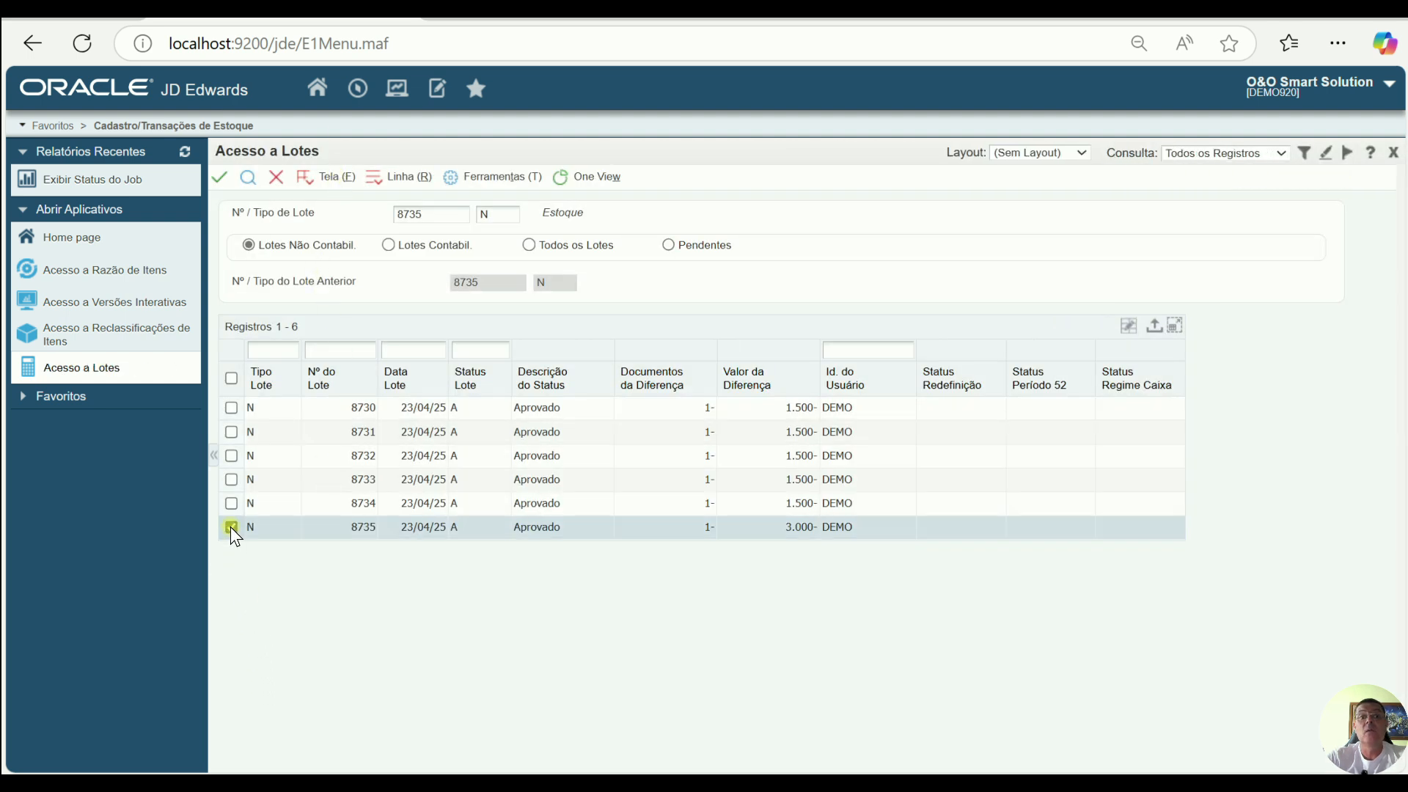
Step: Delete the IA document with the explanation "entrada de ajustes" from unposted batch 8730
click(230, 527)
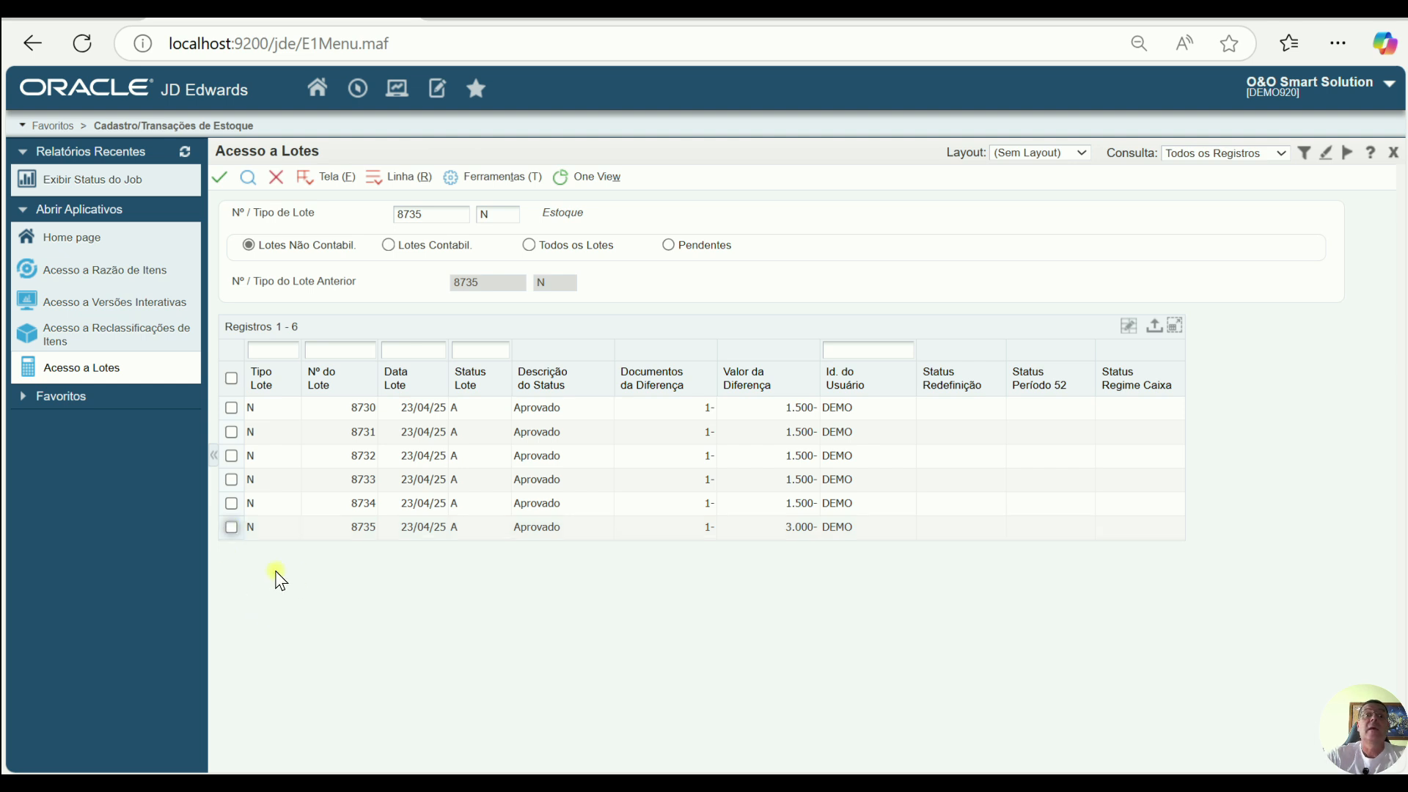
click(231, 408)
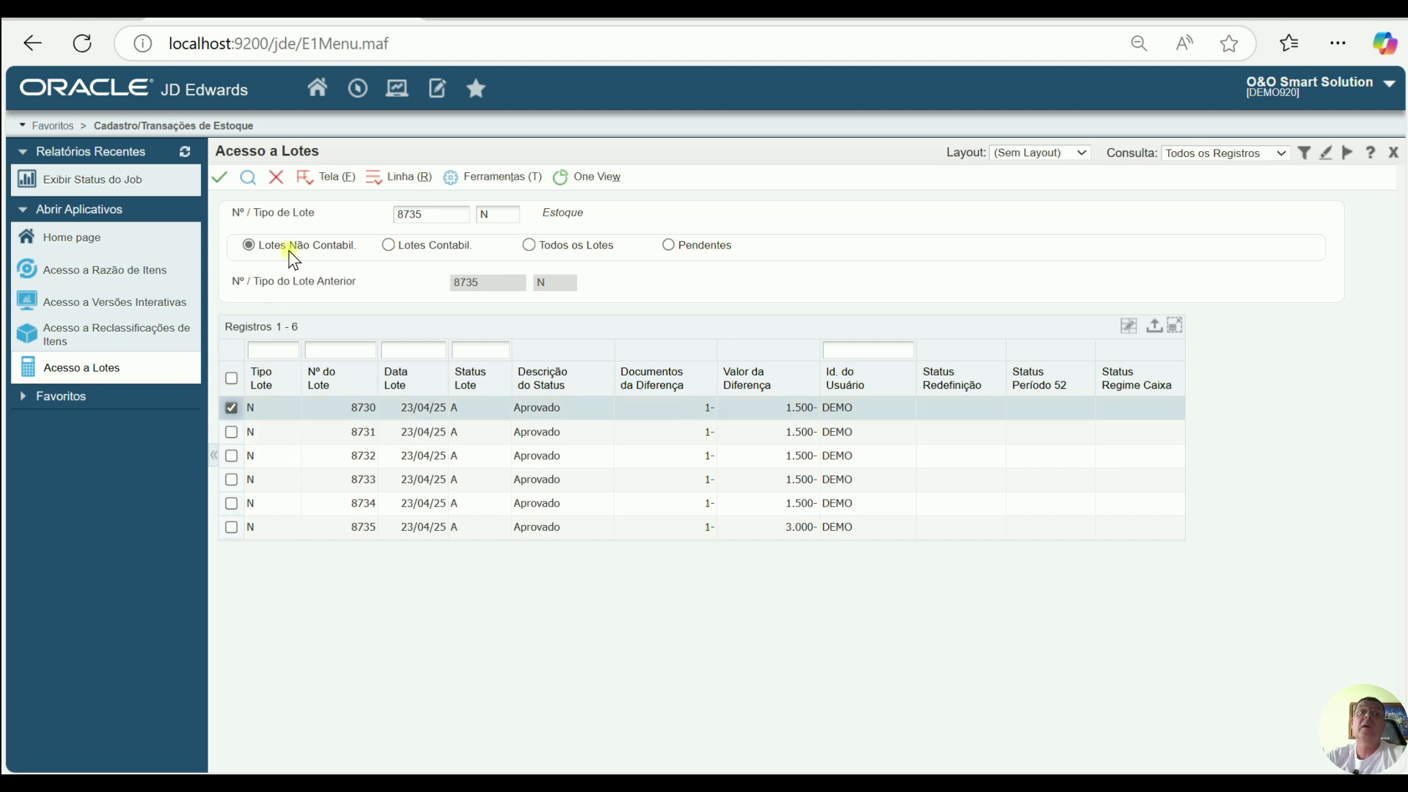
click(222, 175)
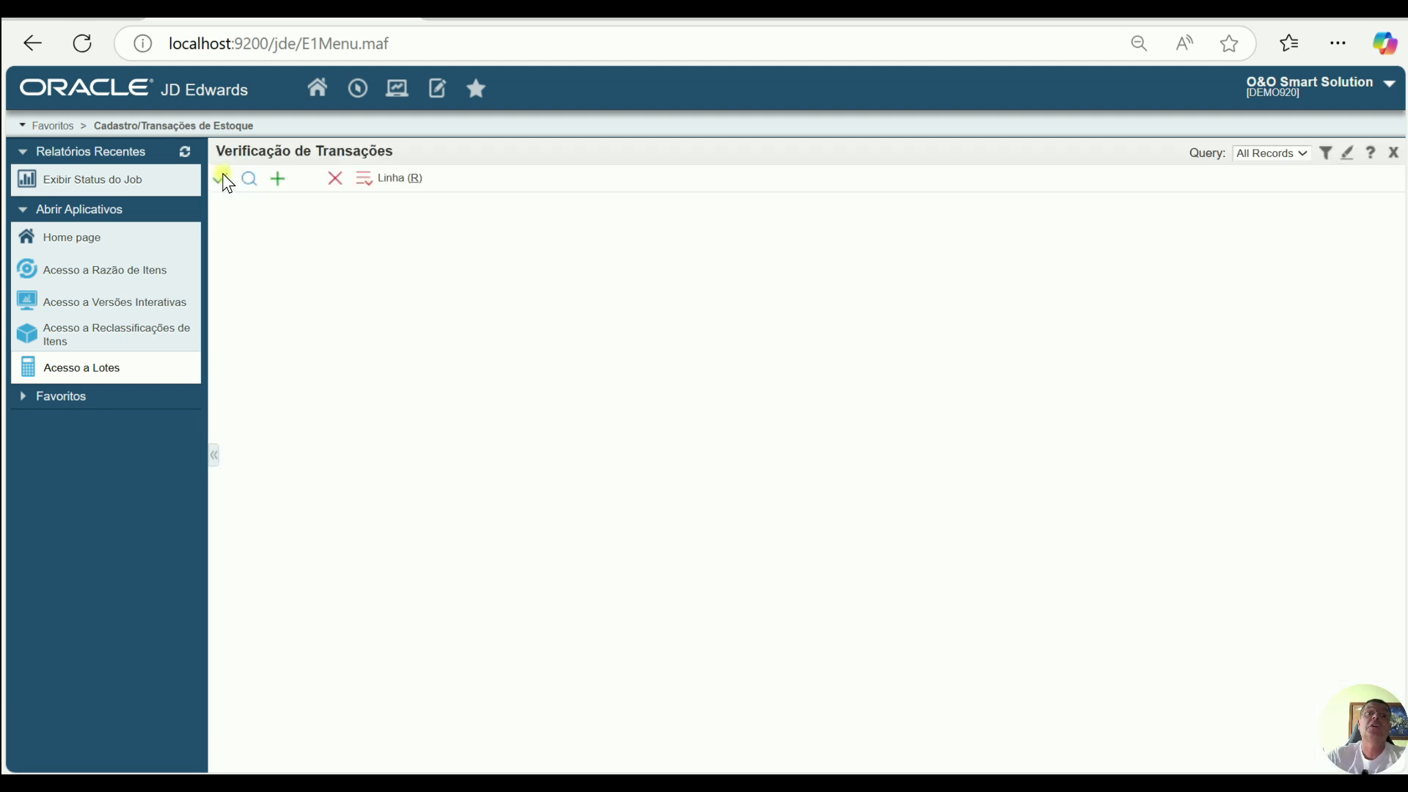
click(305, 181)
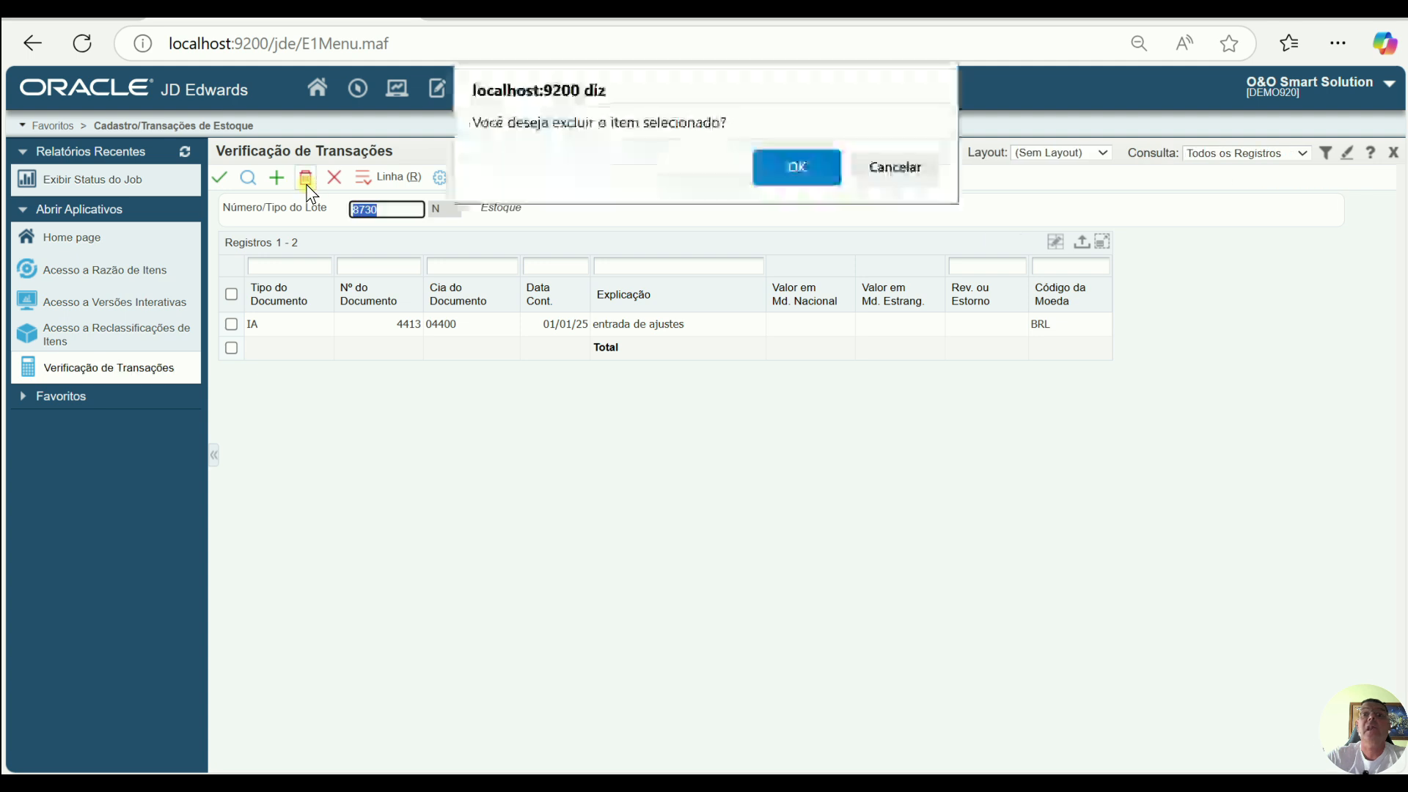
click(808, 165)
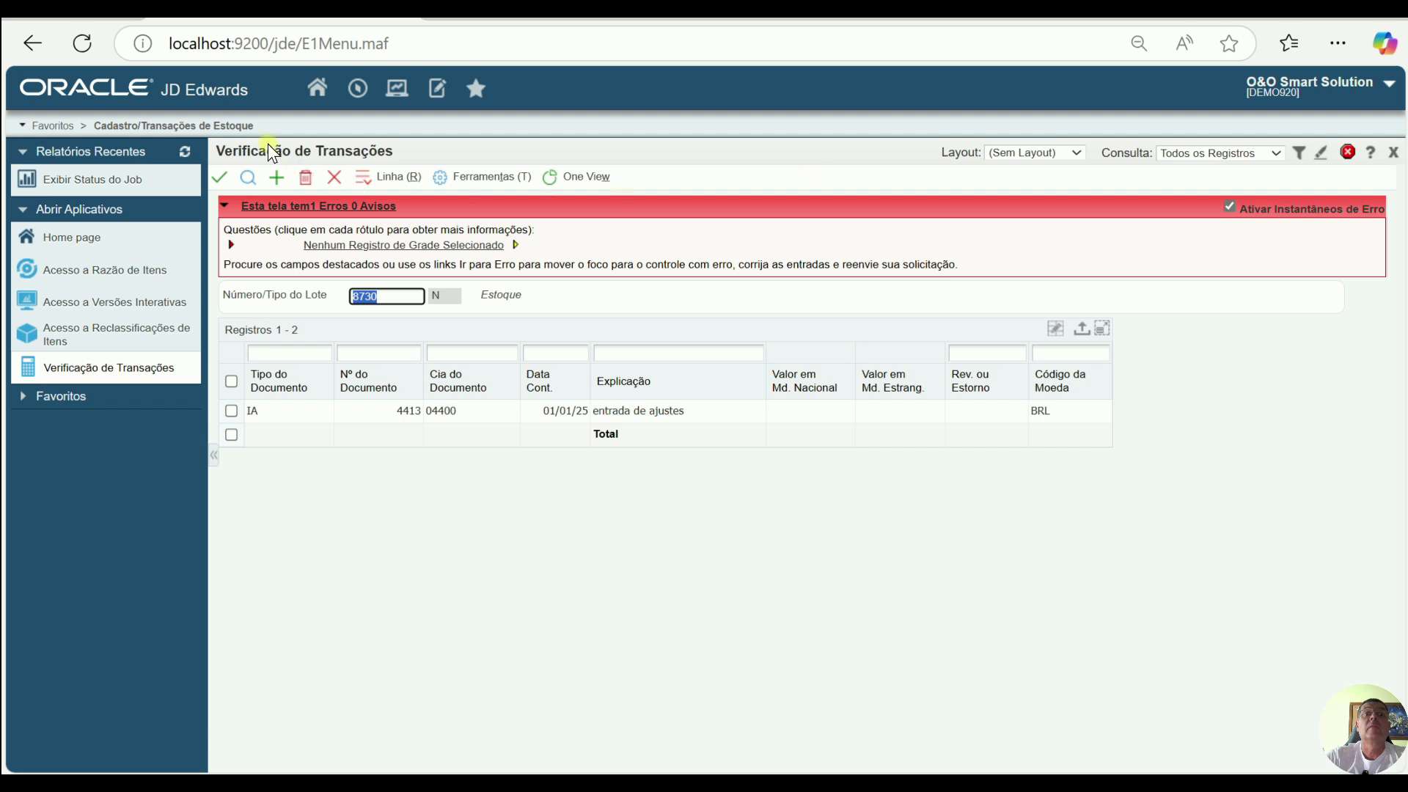
click(232, 412)
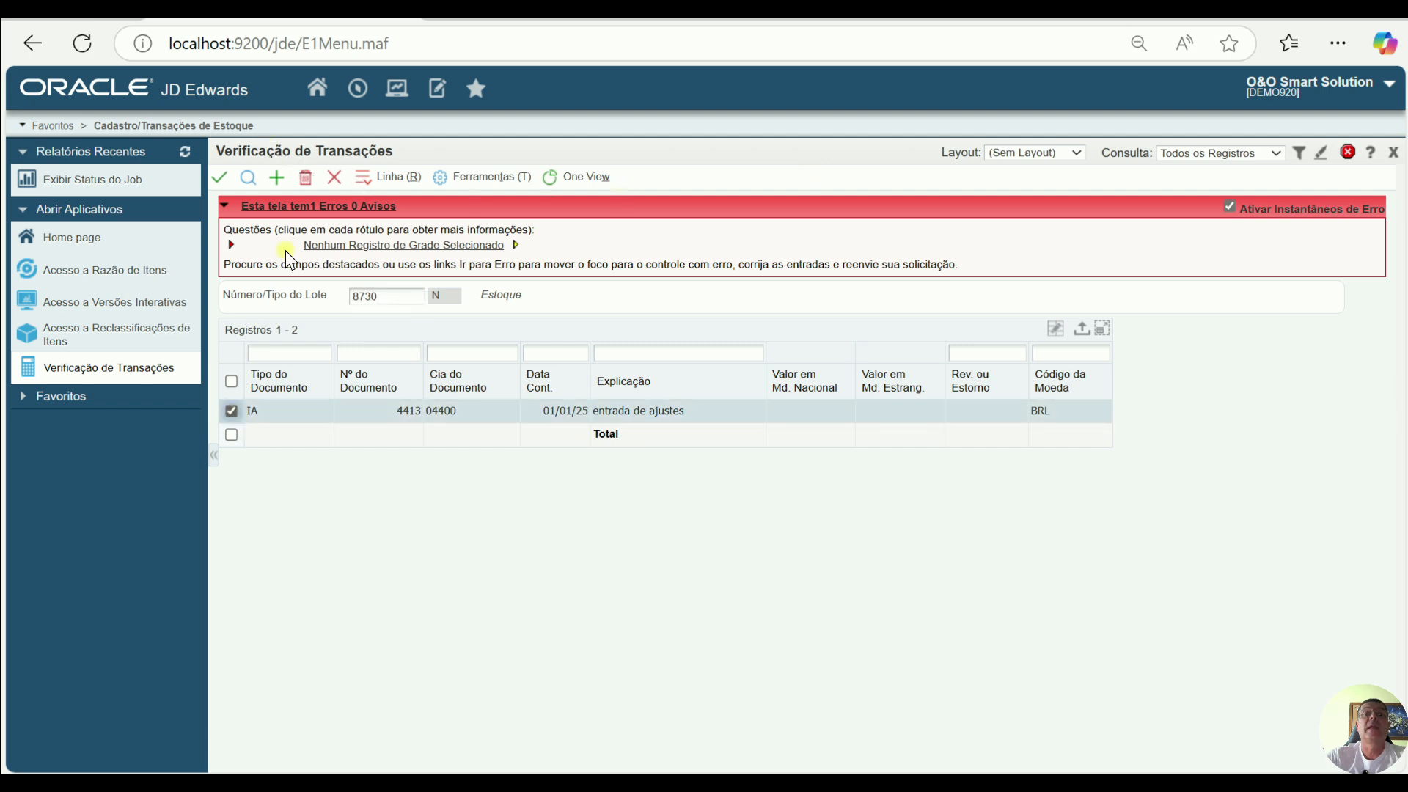
click(306, 179)
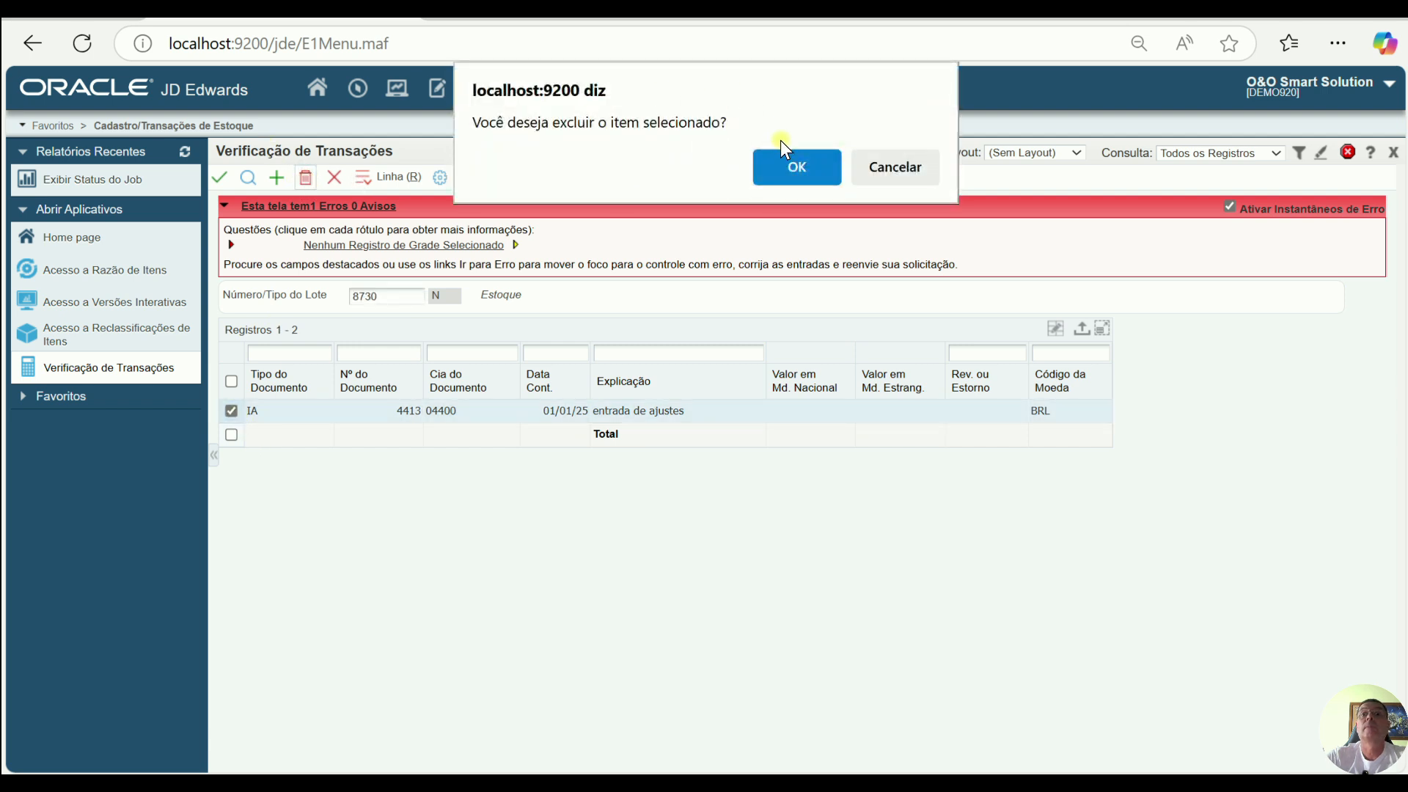
click(792, 168)
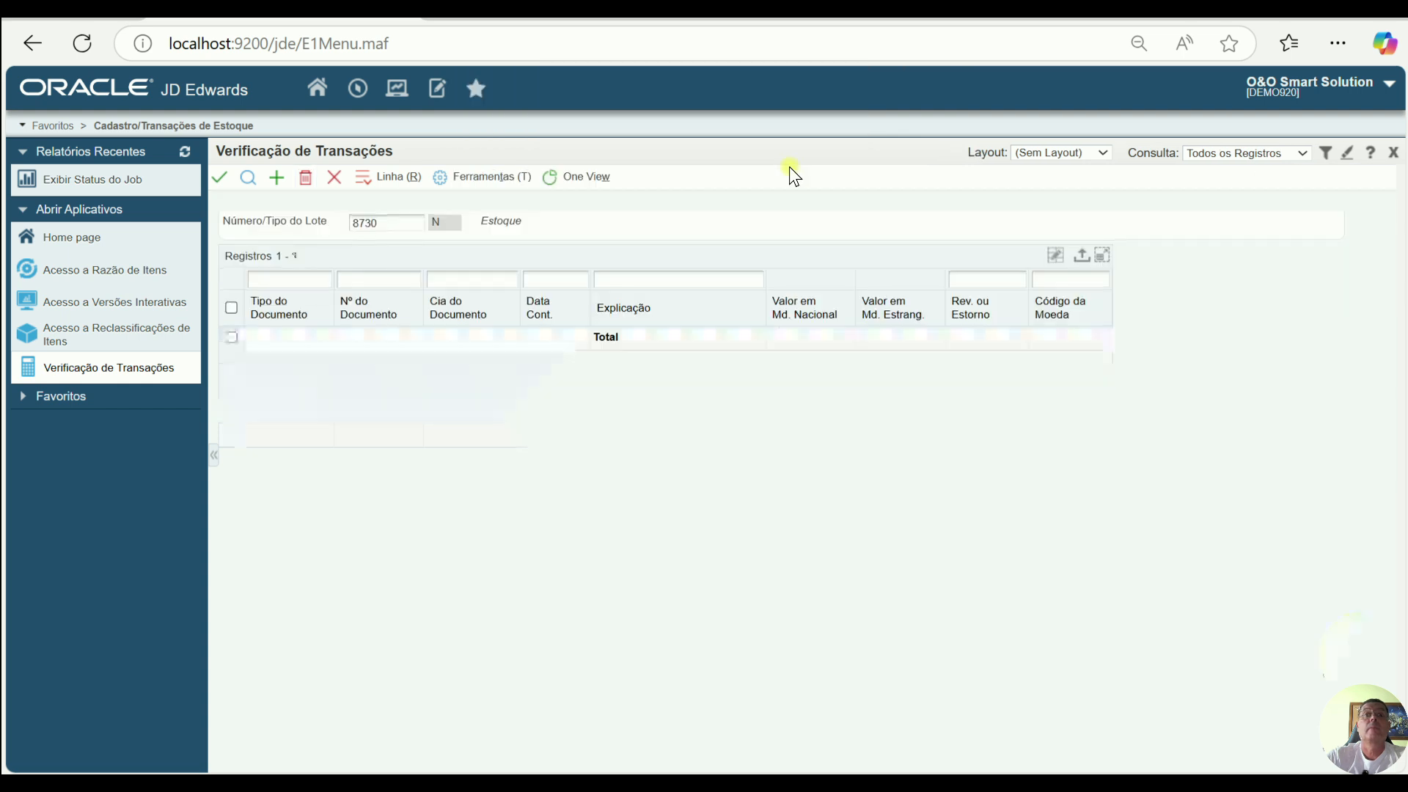
Step: Refresh batch 8730's transactions, then return to the batch list and check that batch's row
click(221, 175)
click(249, 177)
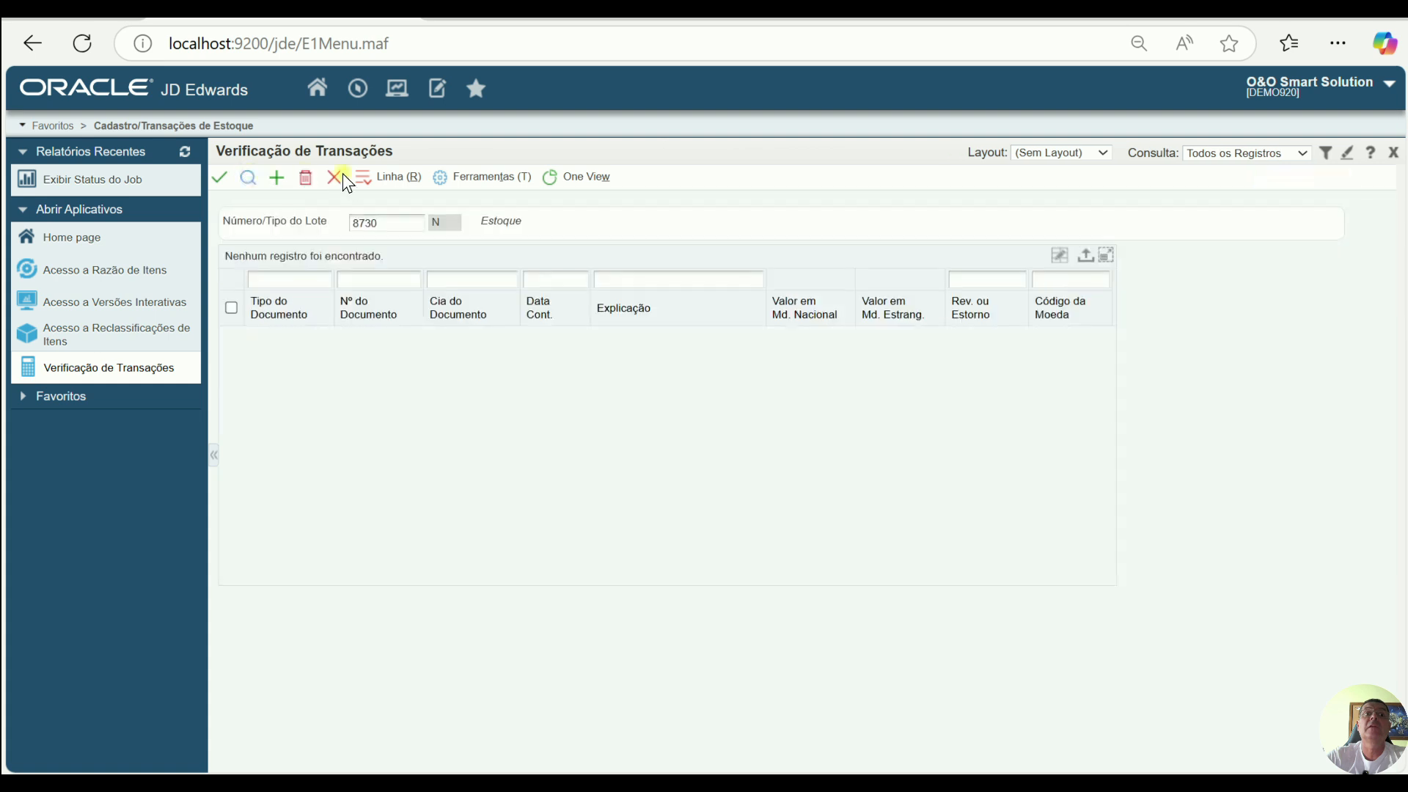
click(333, 181)
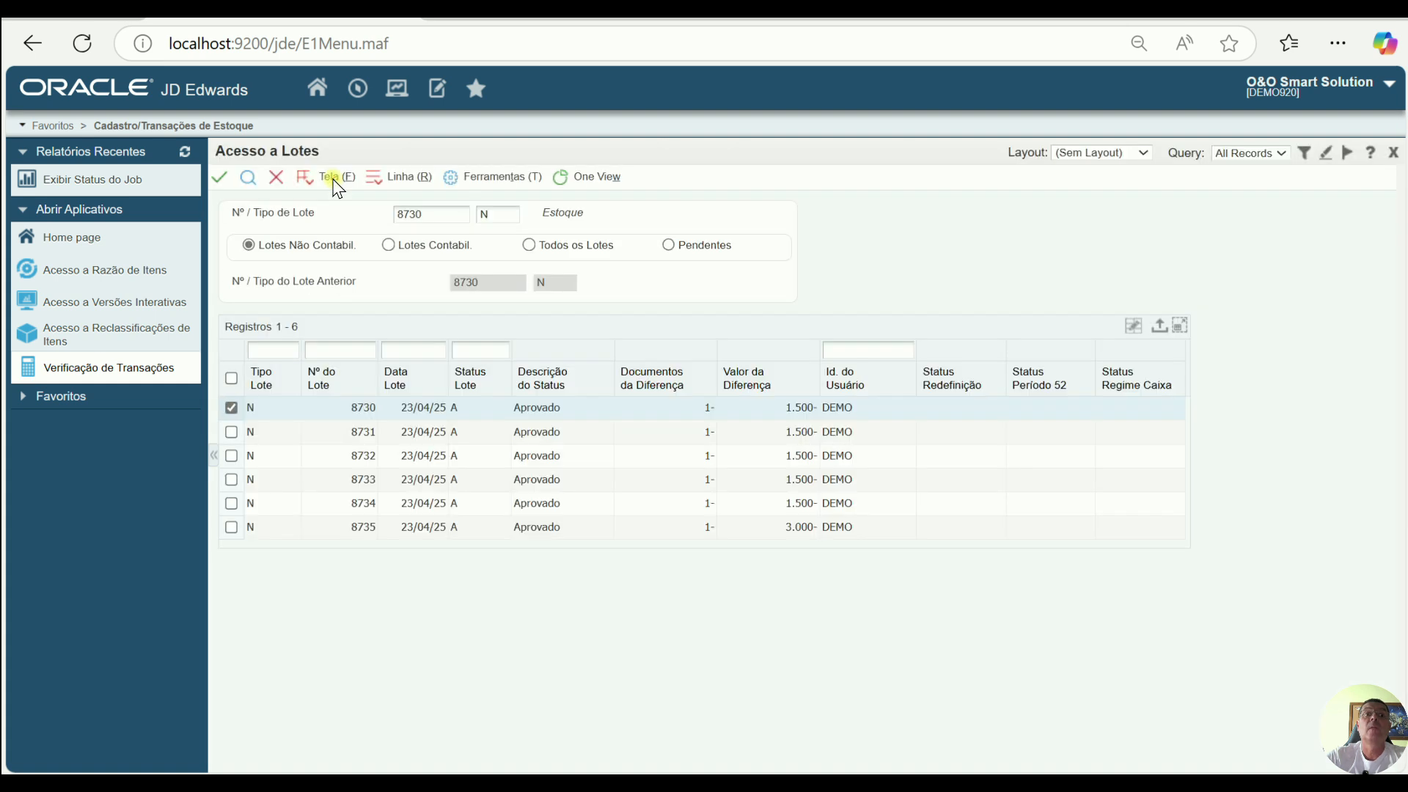
click(393, 409)
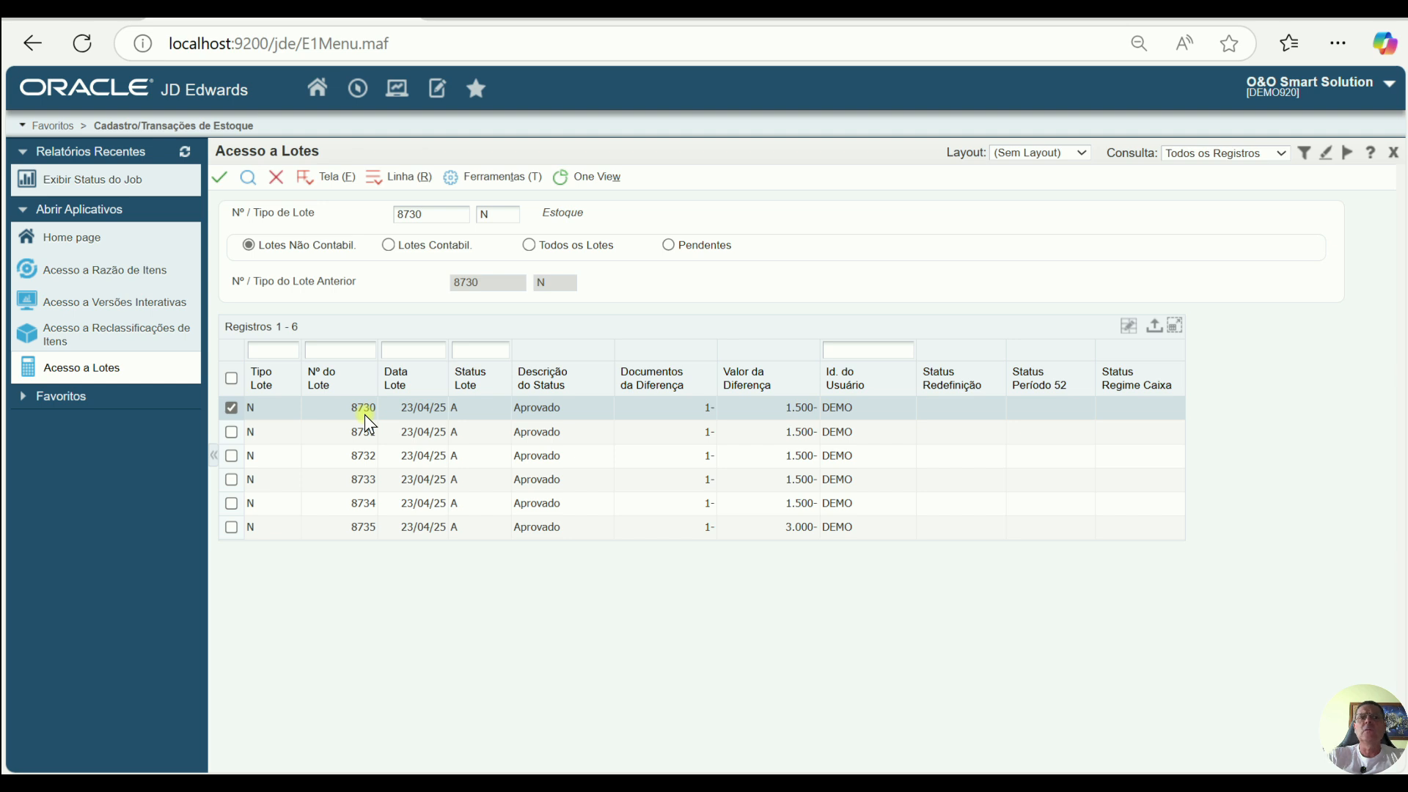
Step: Refresh the unposted batch list, then close the batch, item ledger, item reclassification and interactive versions applications
click(247, 178)
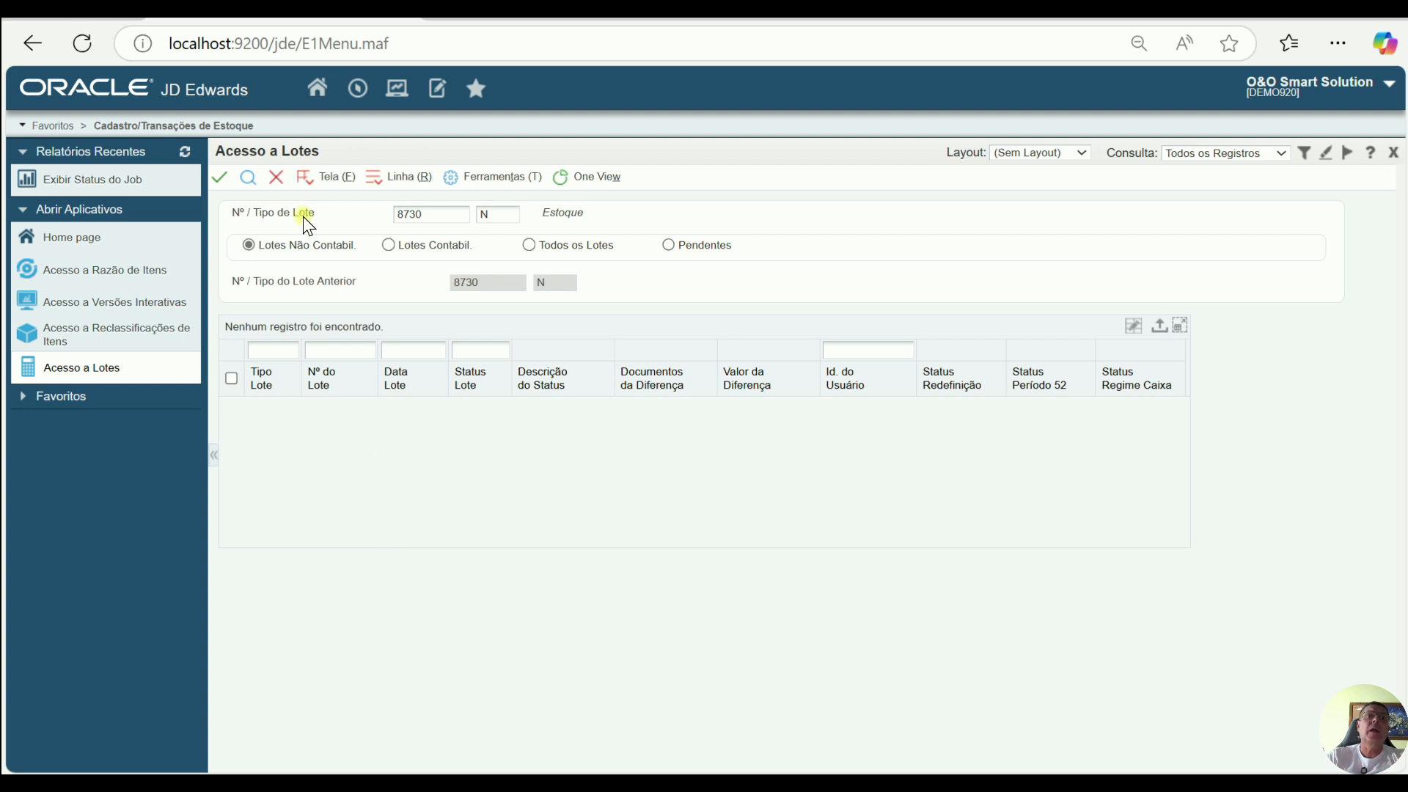
click(278, 180)
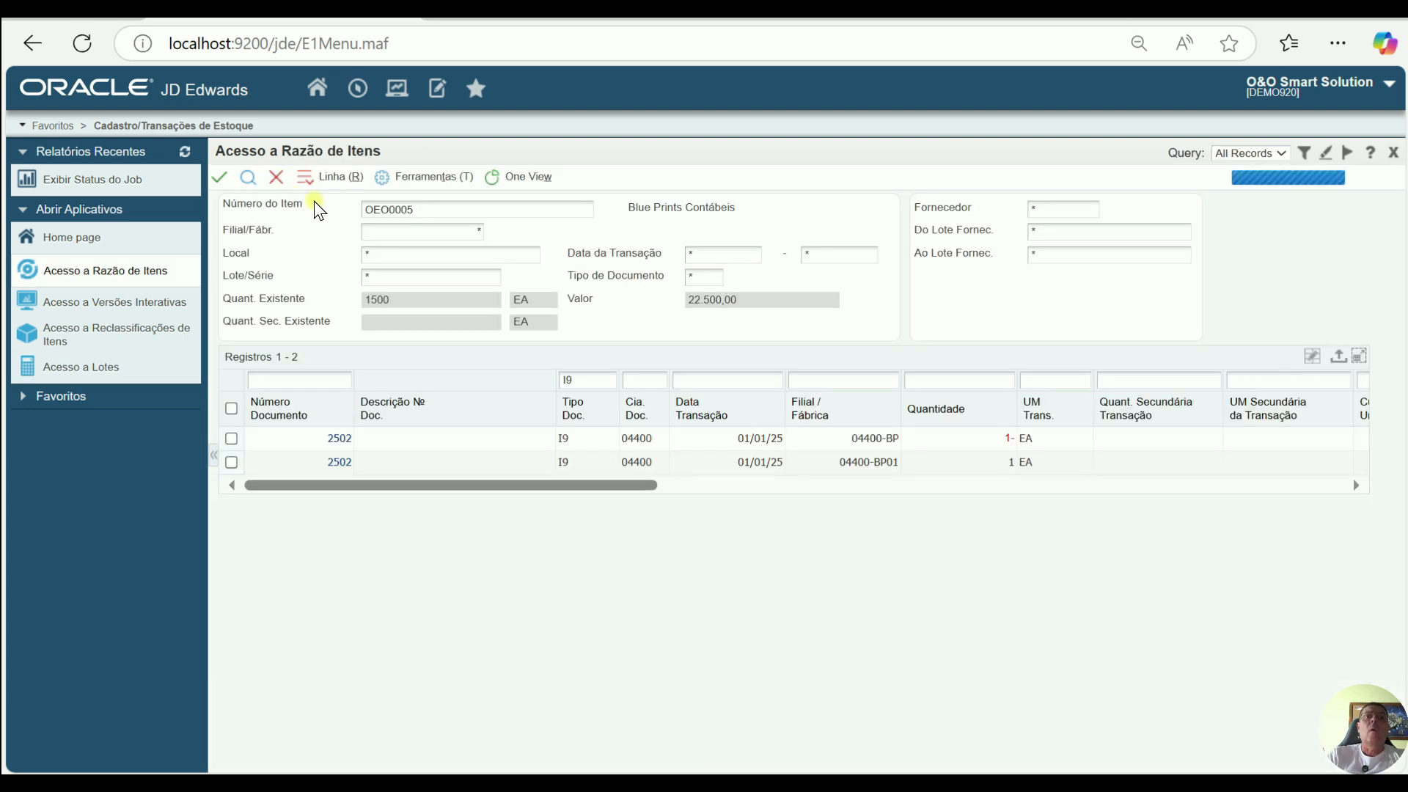
click(279, 173)
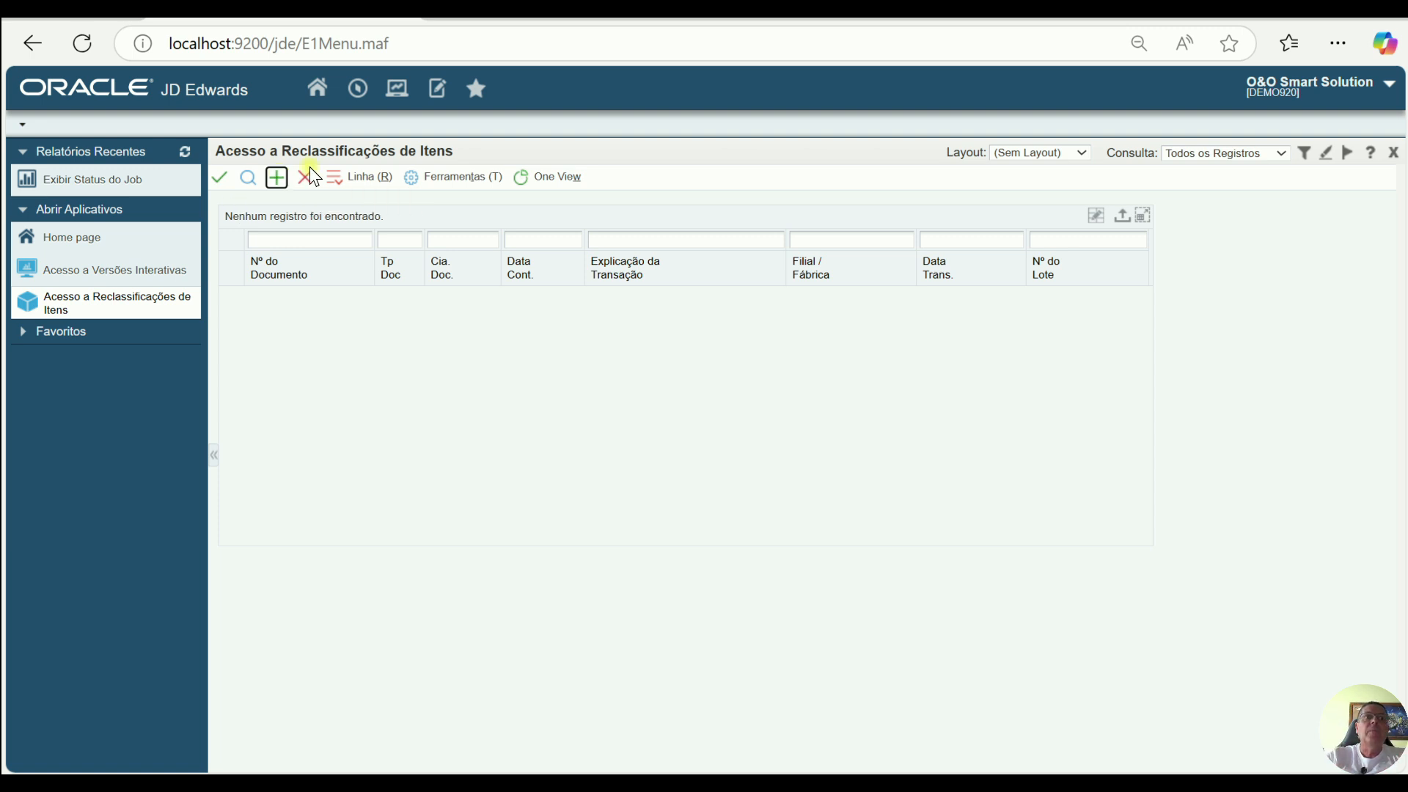
click(306, 179)
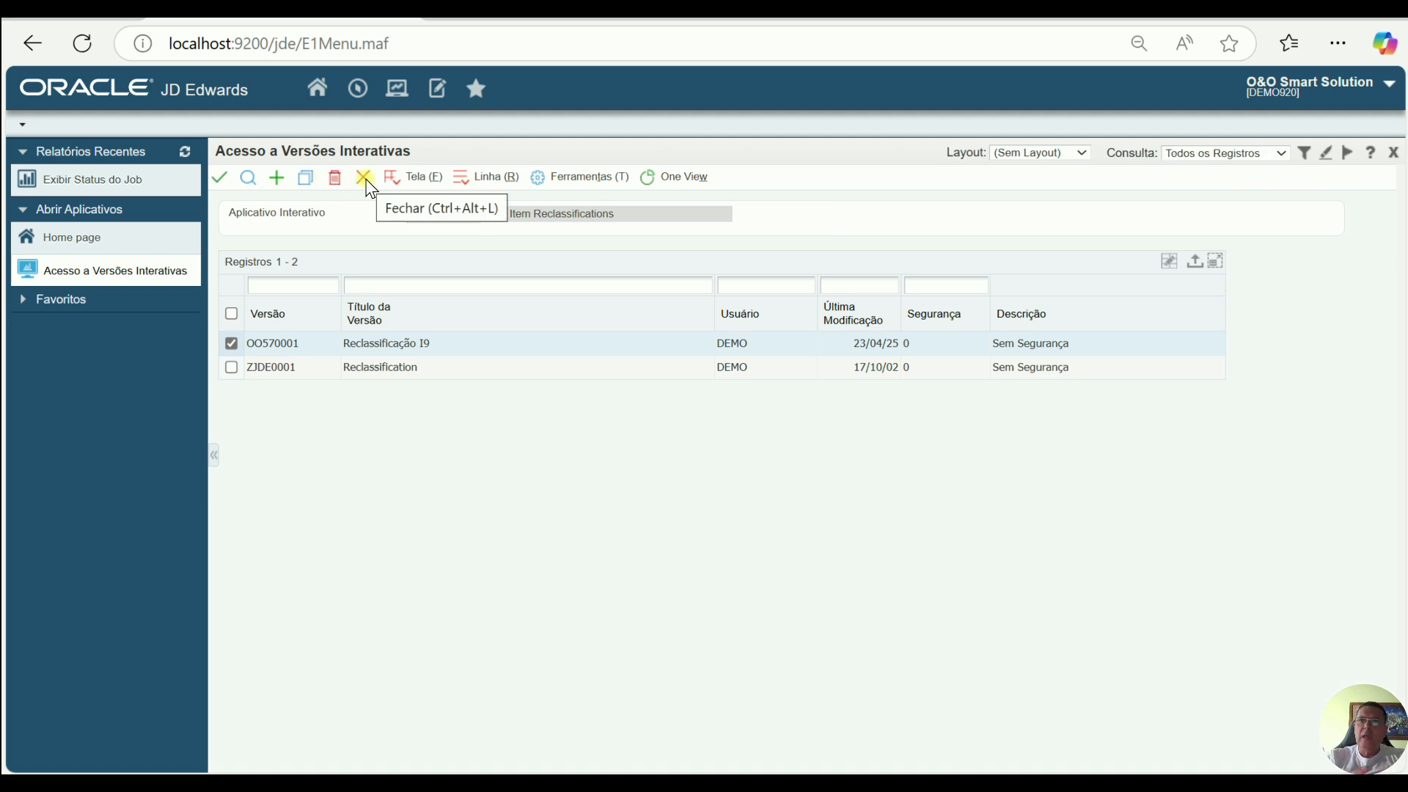
click(364, 178)
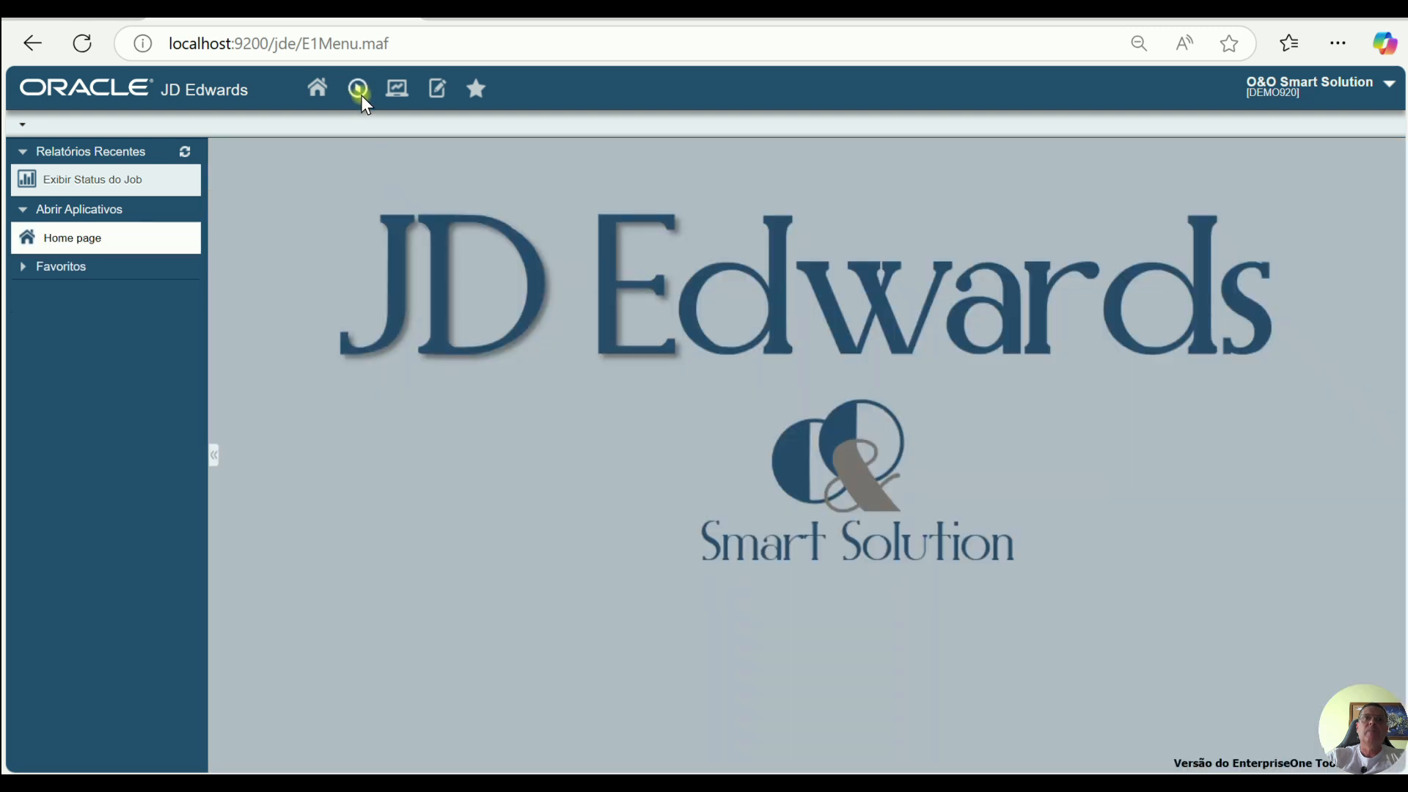
Step: Open the chart of accounts application P0901 through Fast Path
click(361, 95)
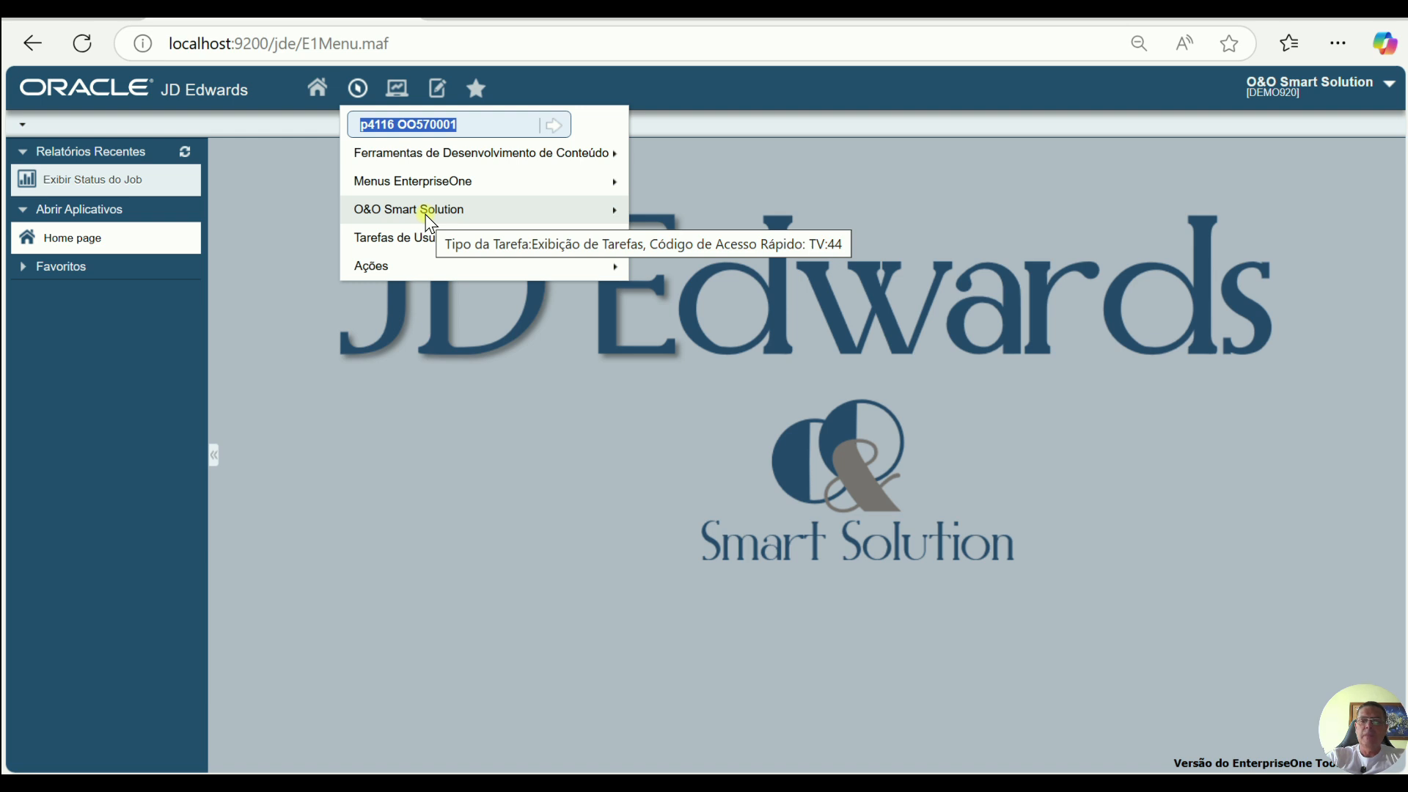
text(P0)
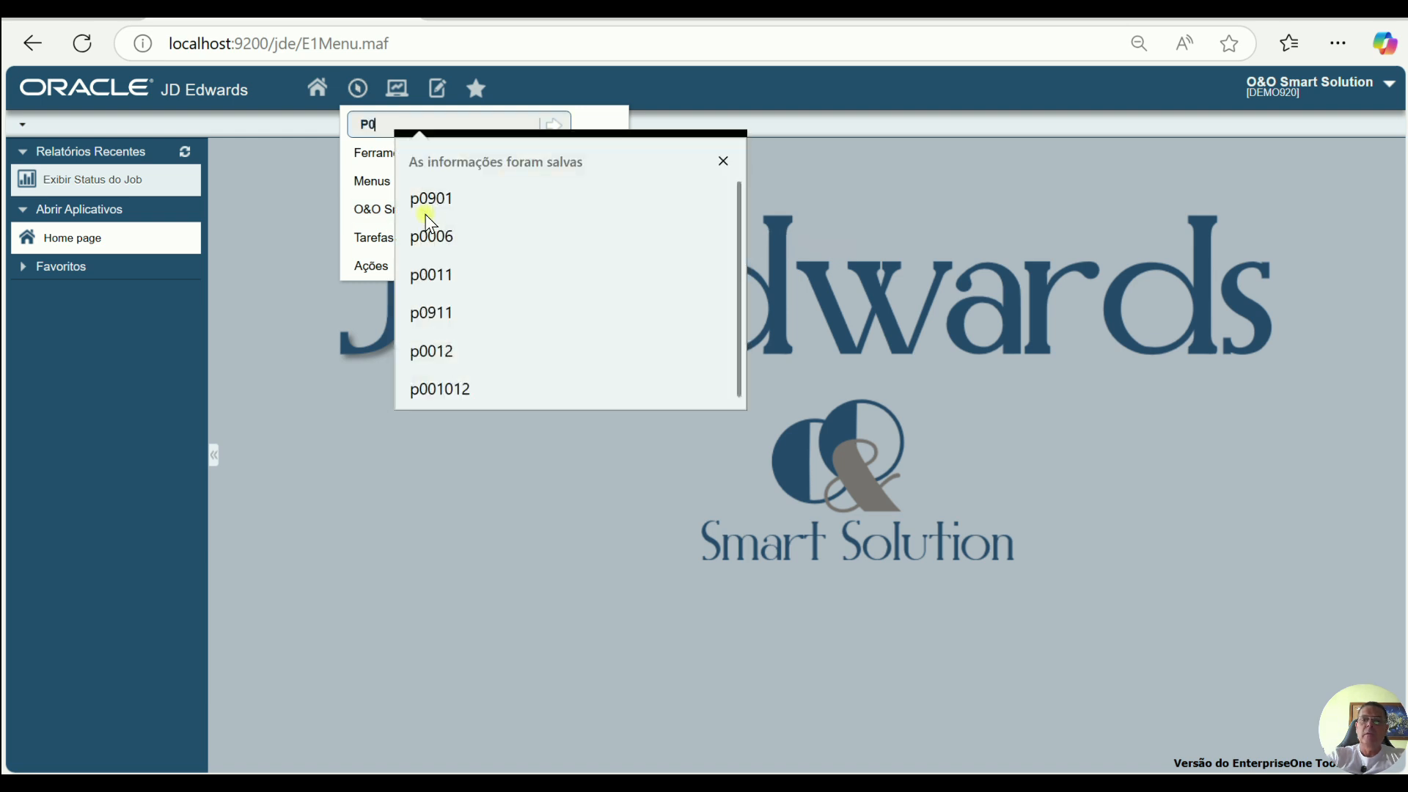
text(901)
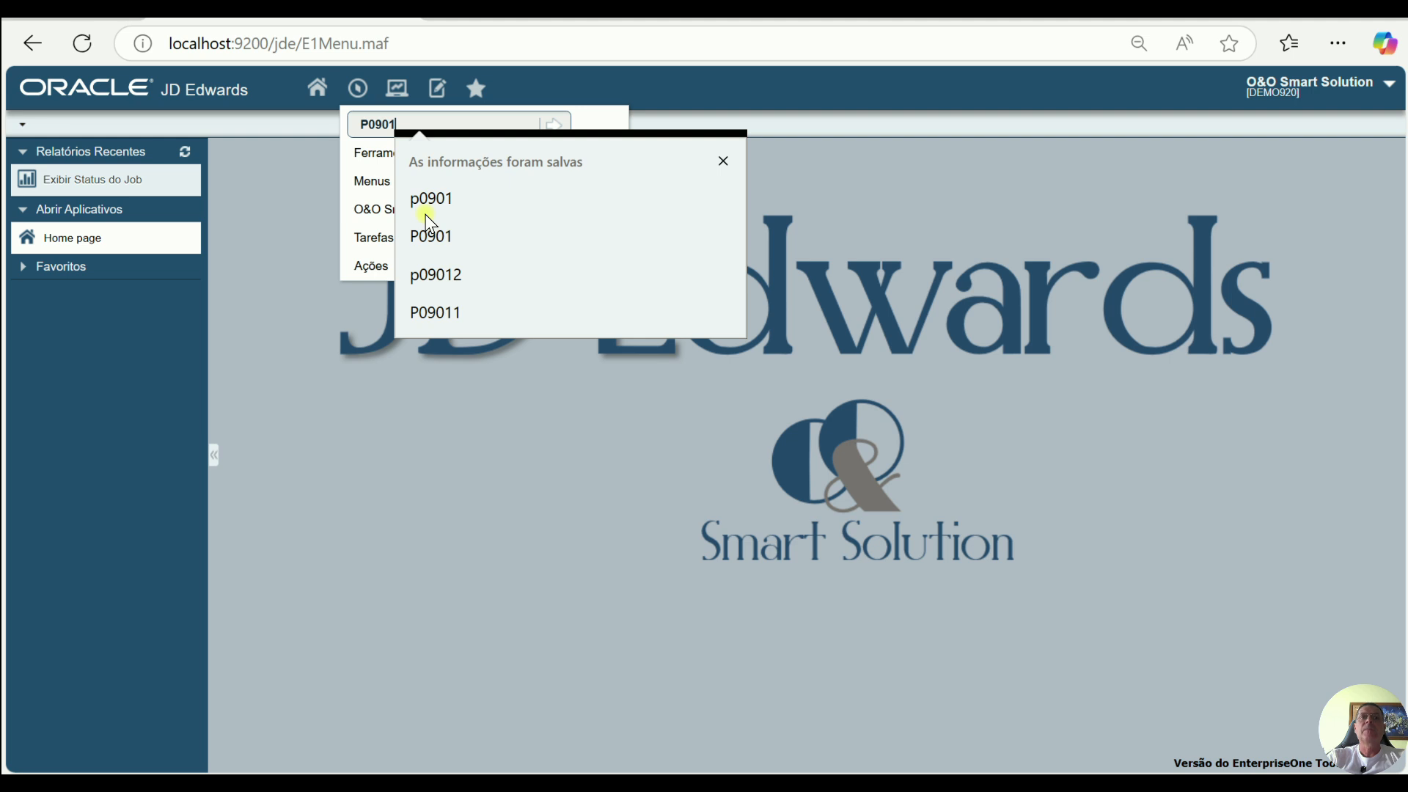
key(Return)
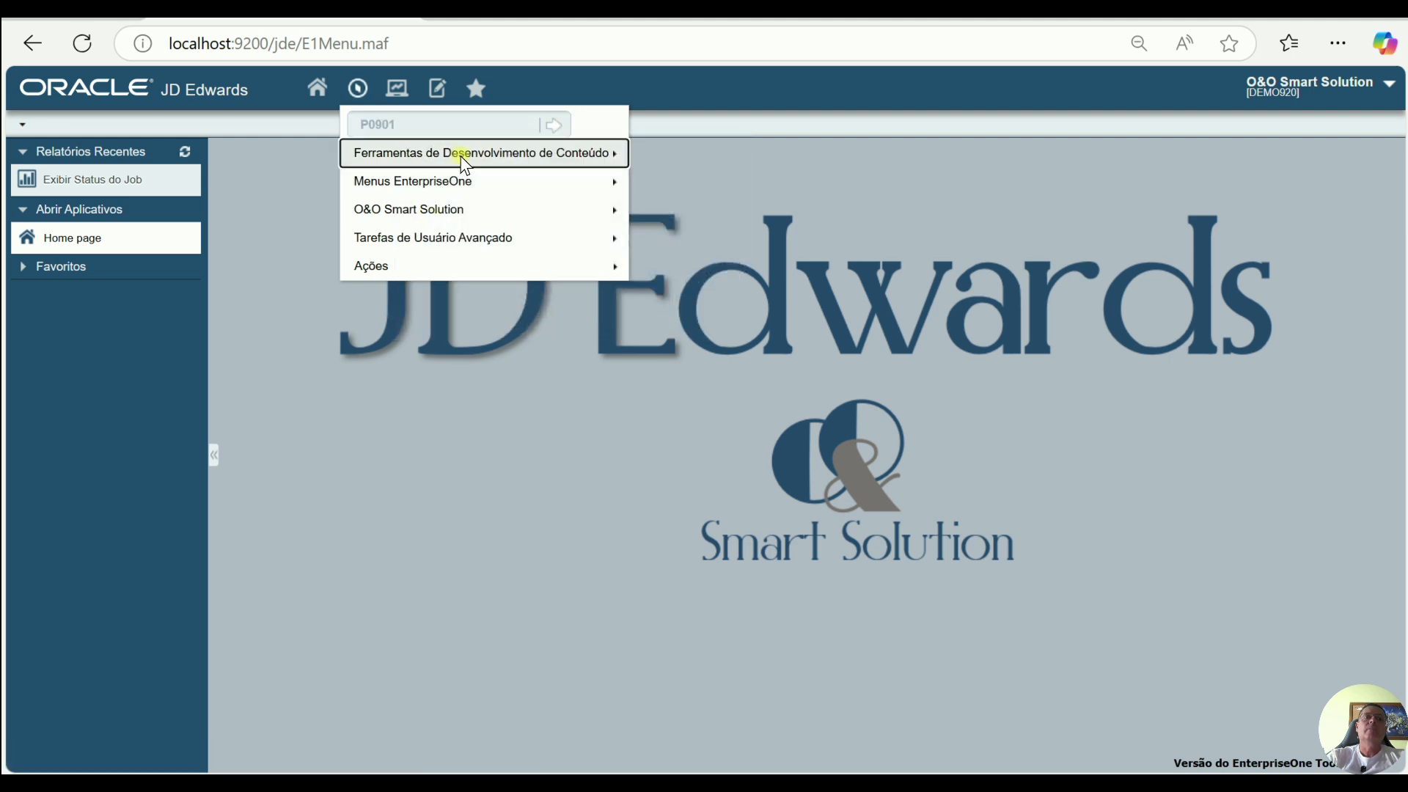
click(471, 131)
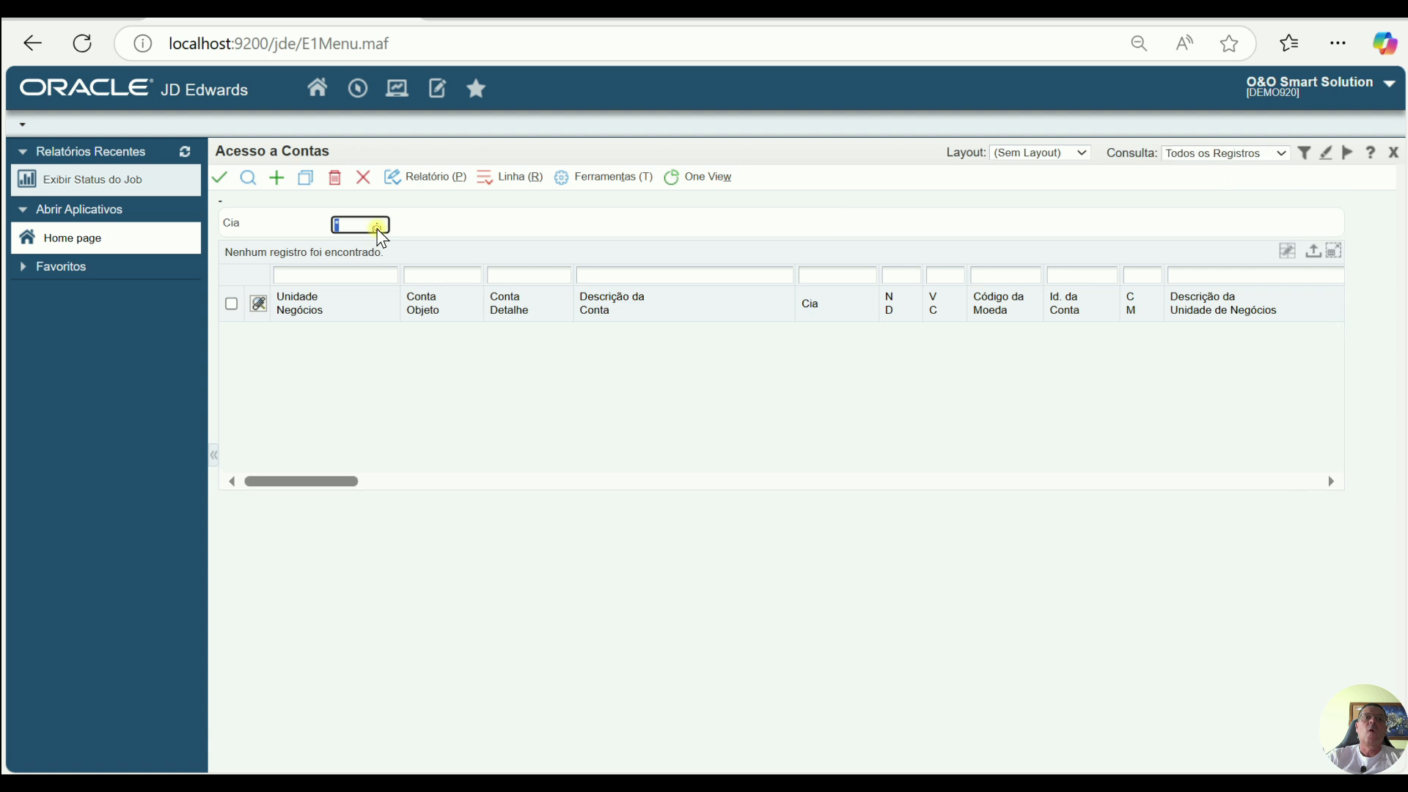
Step: Find the accounts of company 04400
text(1)
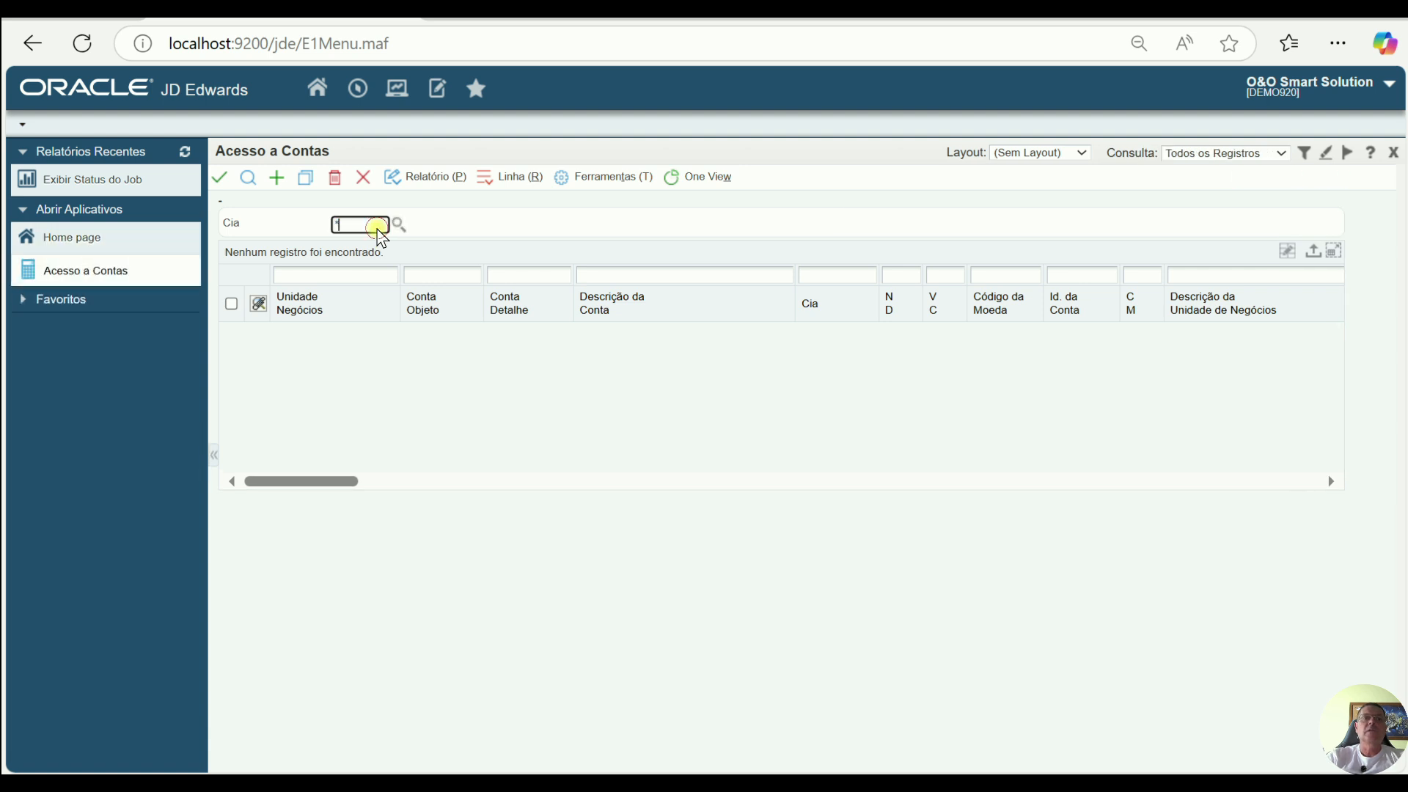
key(BackSpace)
text(04400)
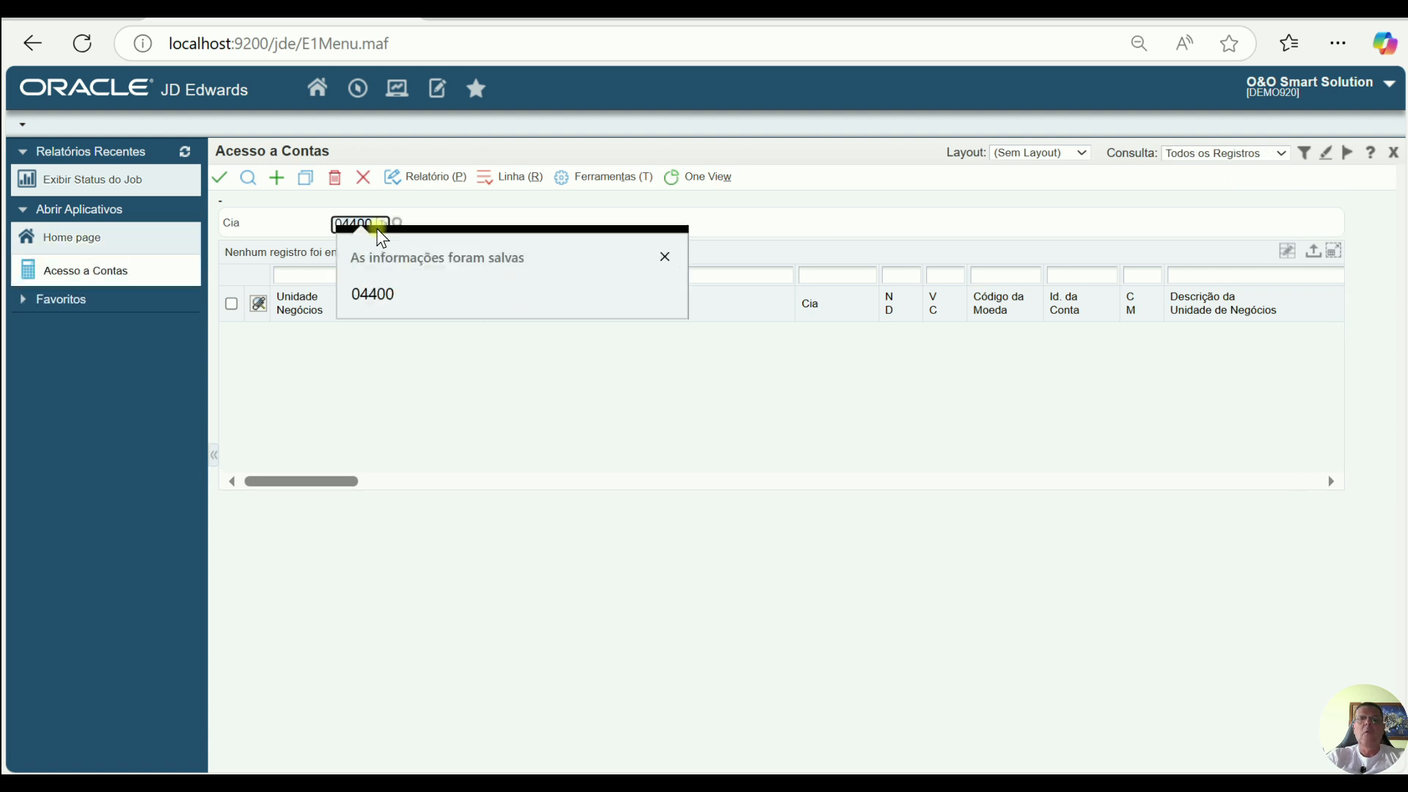
key(Tab)
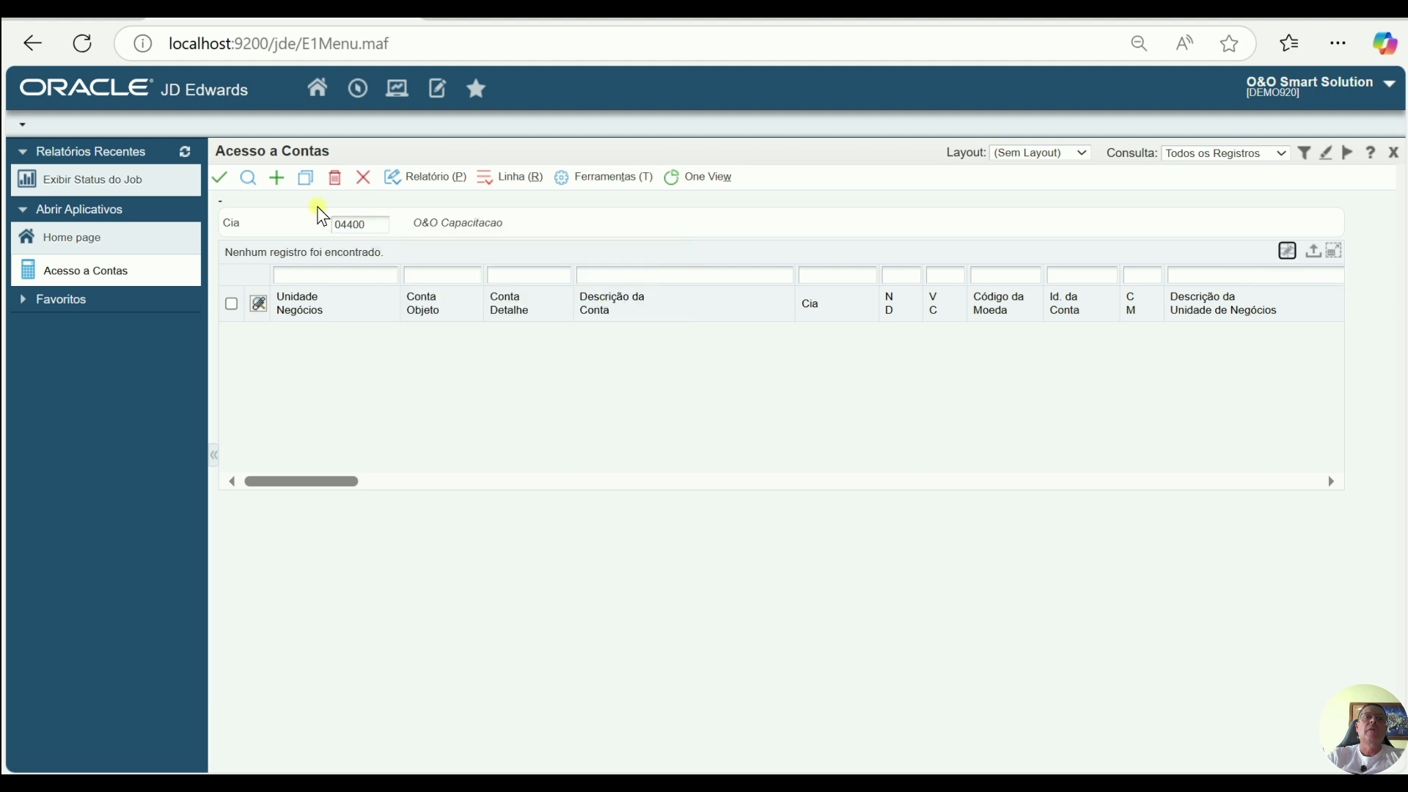
click(248, 180)
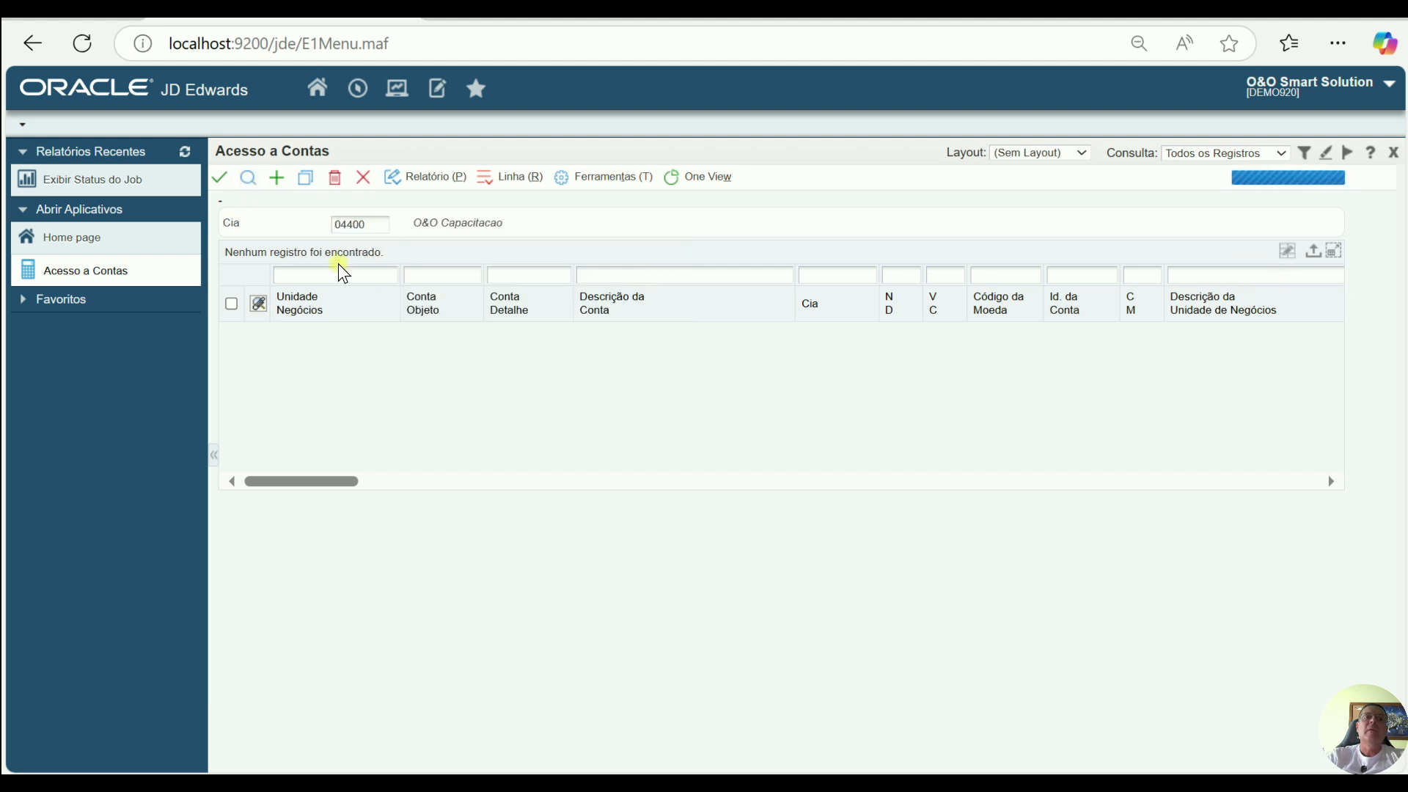
Step: Filter the accounts by business unit 04400 and object account 8*, and load further records to find the DMAAIs account
click(358, 276)
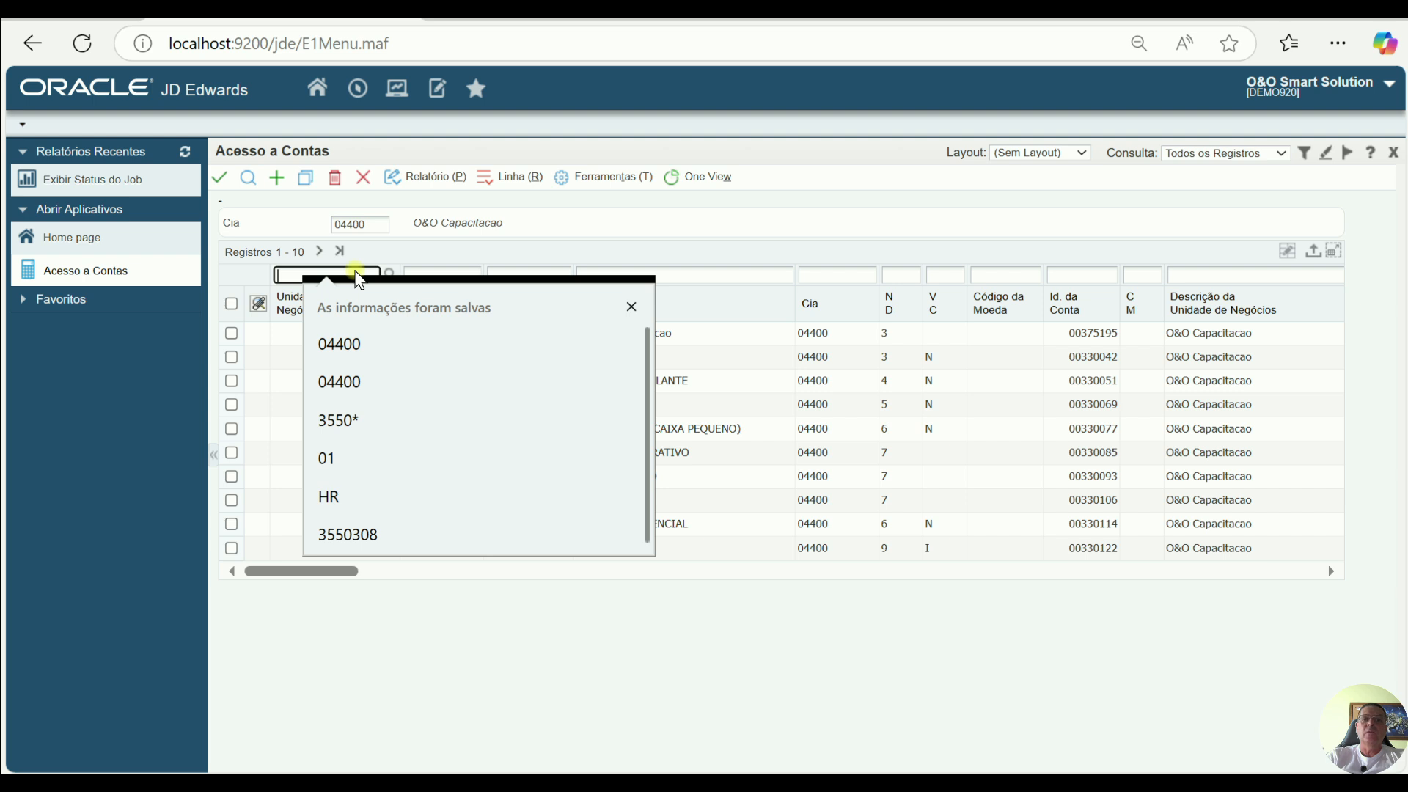
text(044)
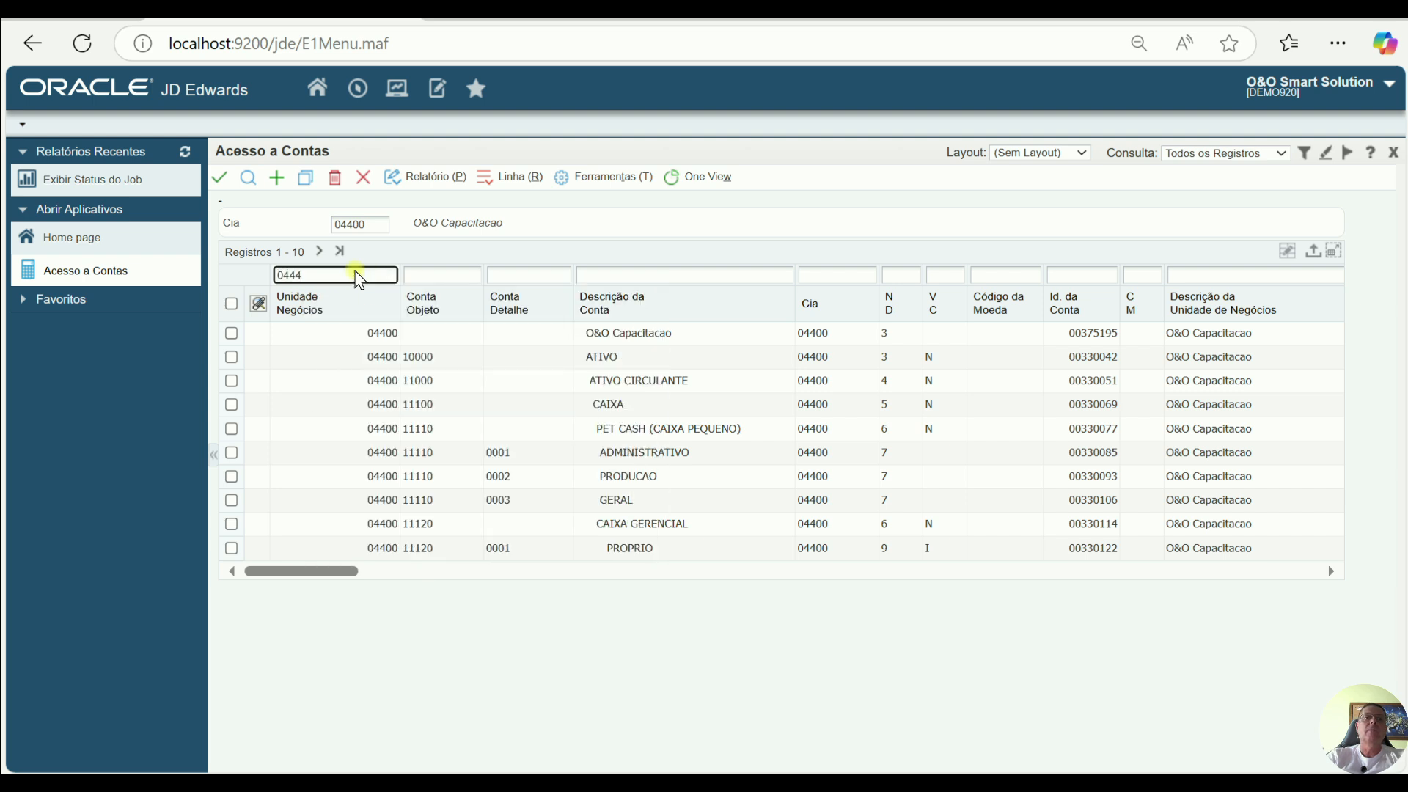
text(00)
key(Tab)
text(*)
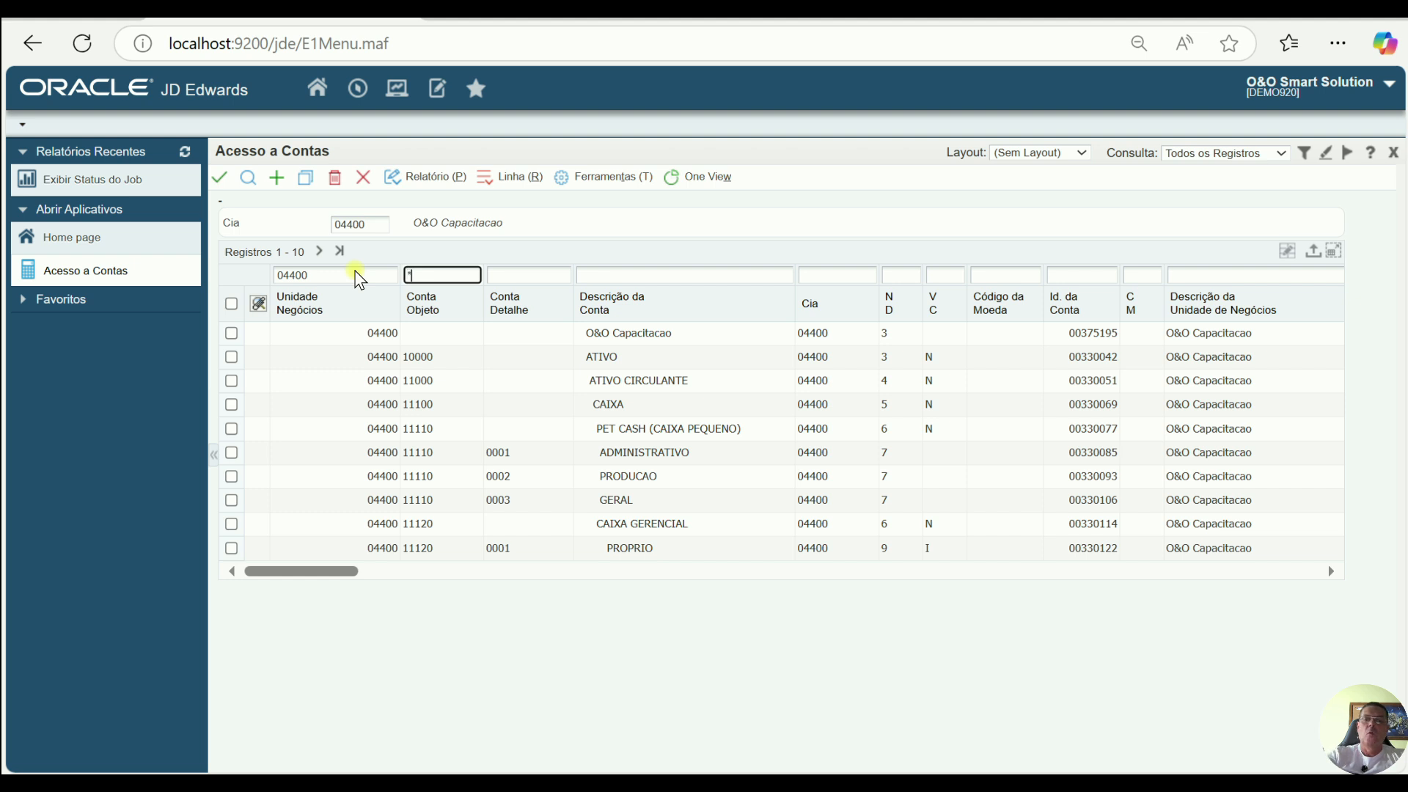
key(Tab)
key(shift+Tab)
text(8*)
key(Tab)
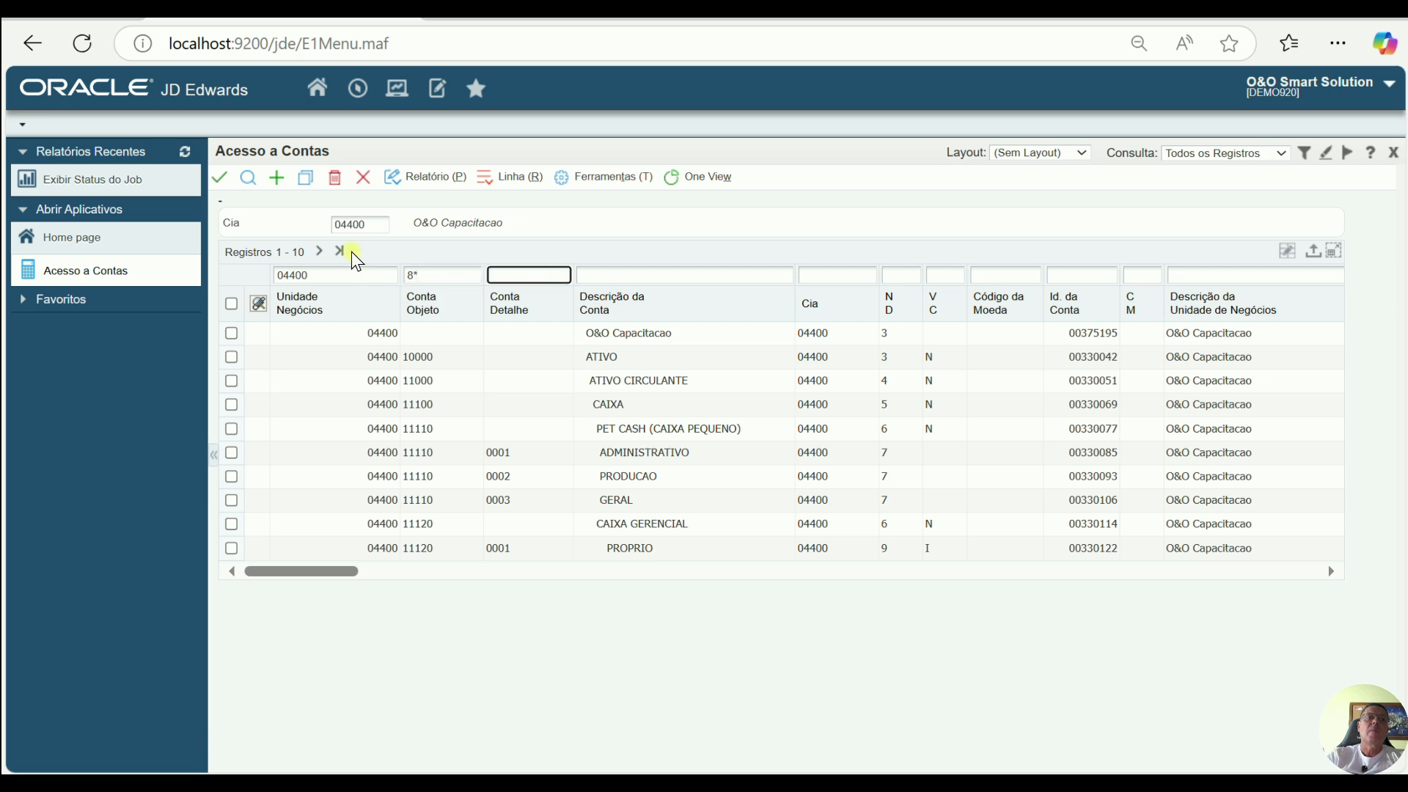
click(250, 178)
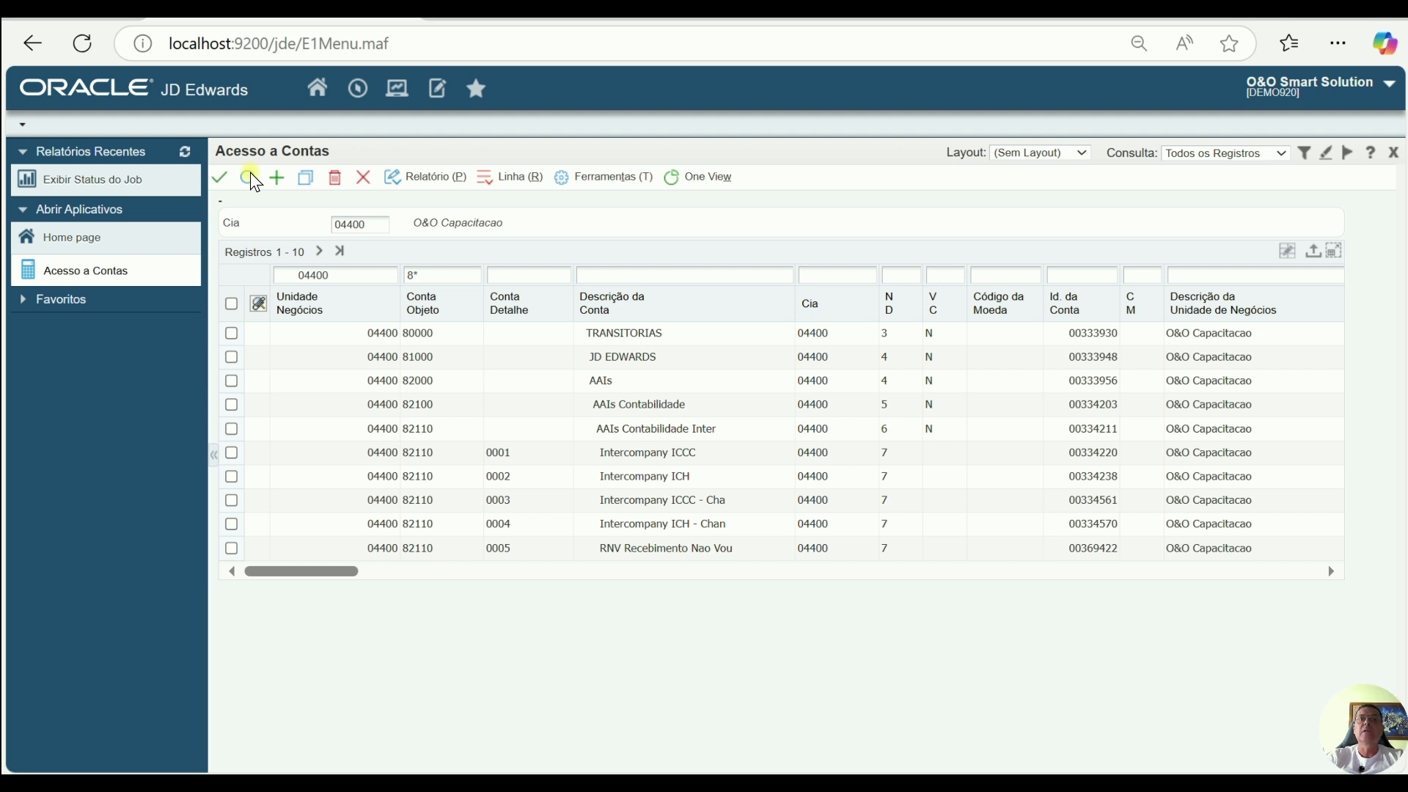
click(320, 252)
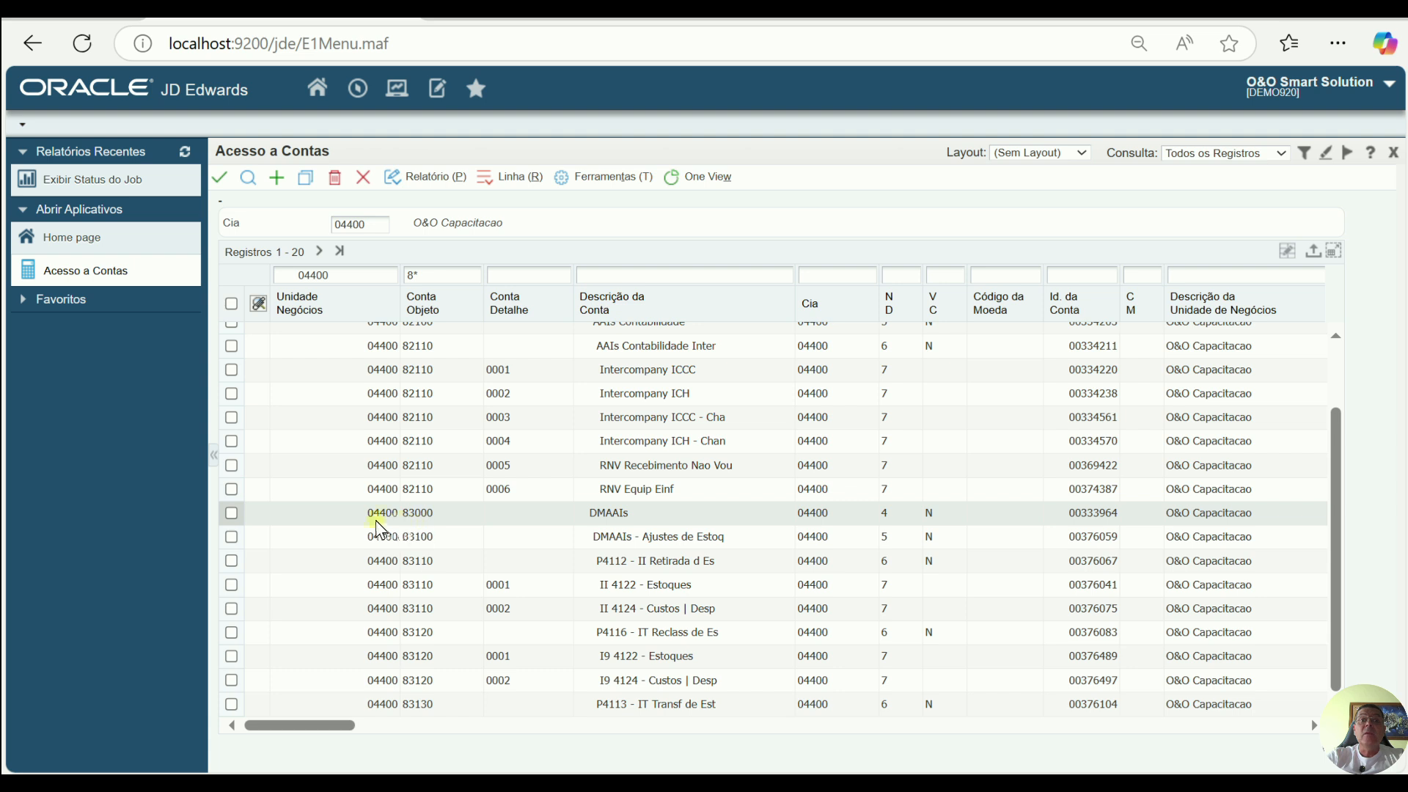
click(231, 514)
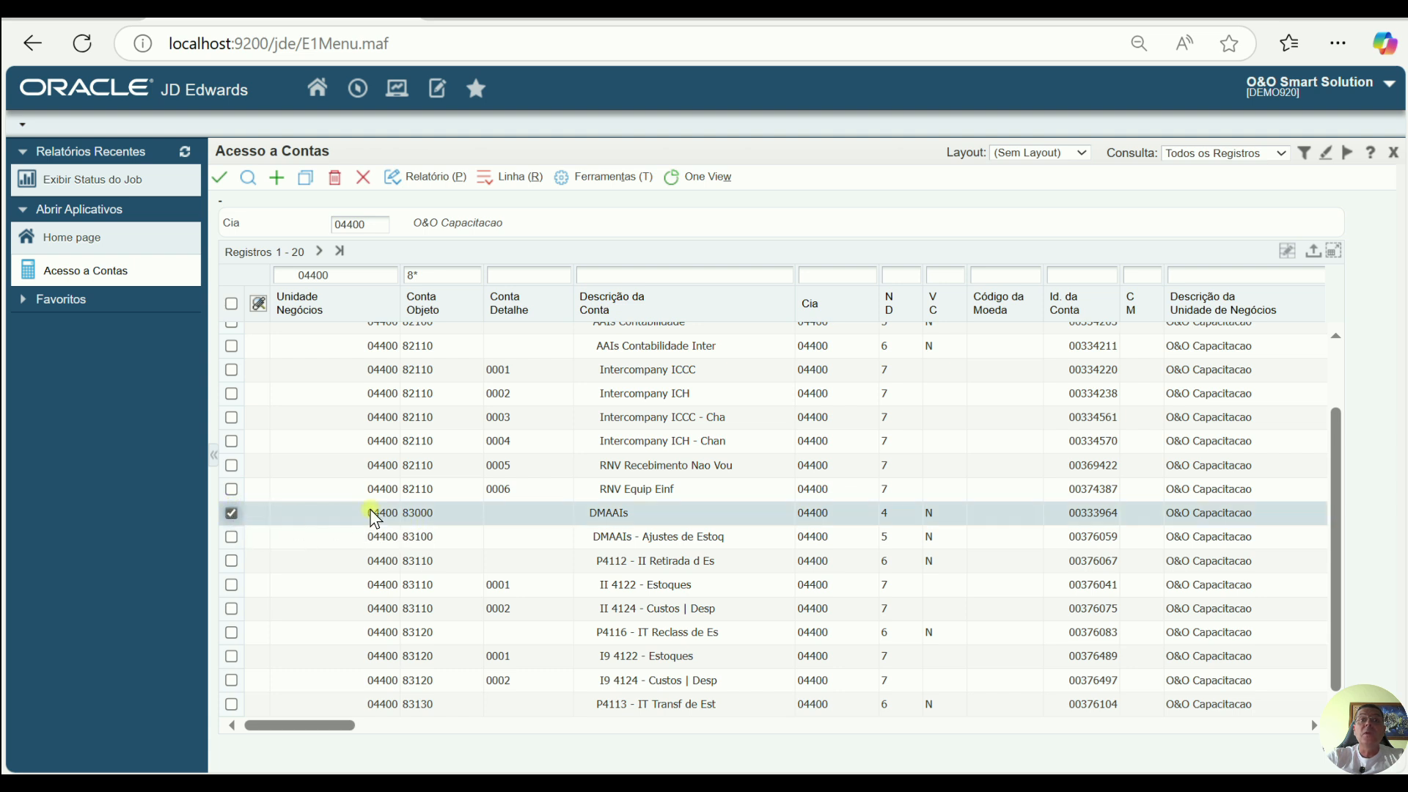
click(232, 513)
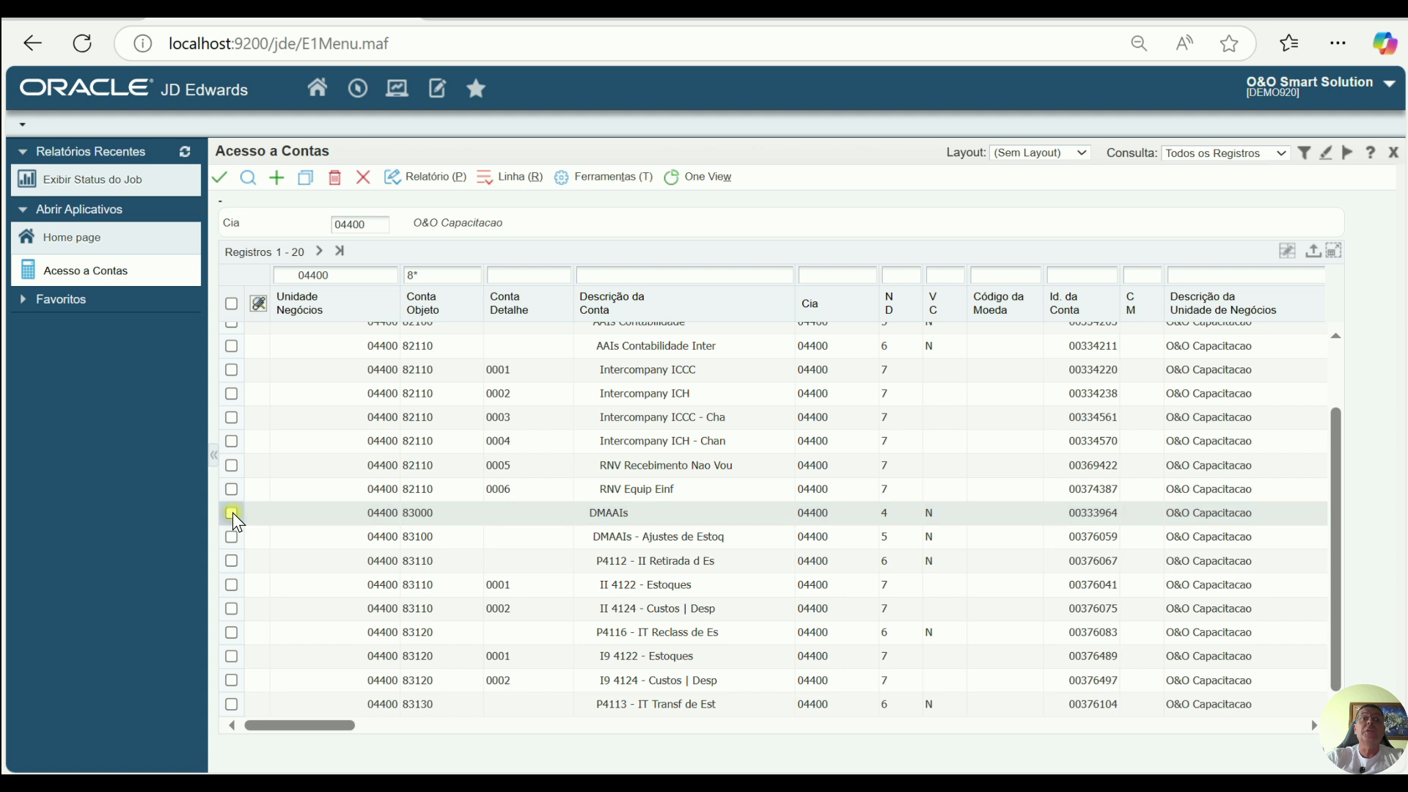
Step: Narrow the object account filter to 83*, load all matching records and review the DMAAI accounts from the first row
click(432, 278)
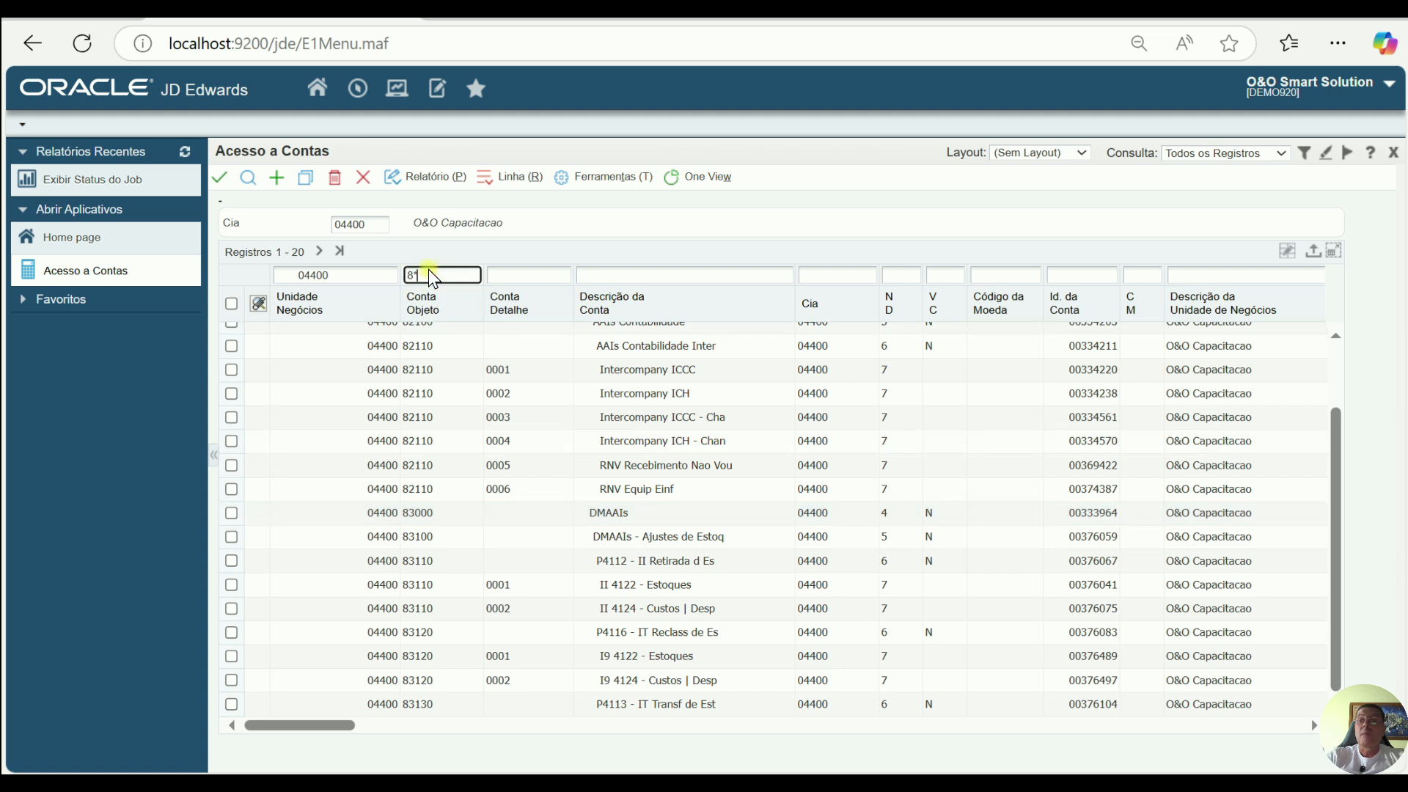
key(BackSpace)
text(3)
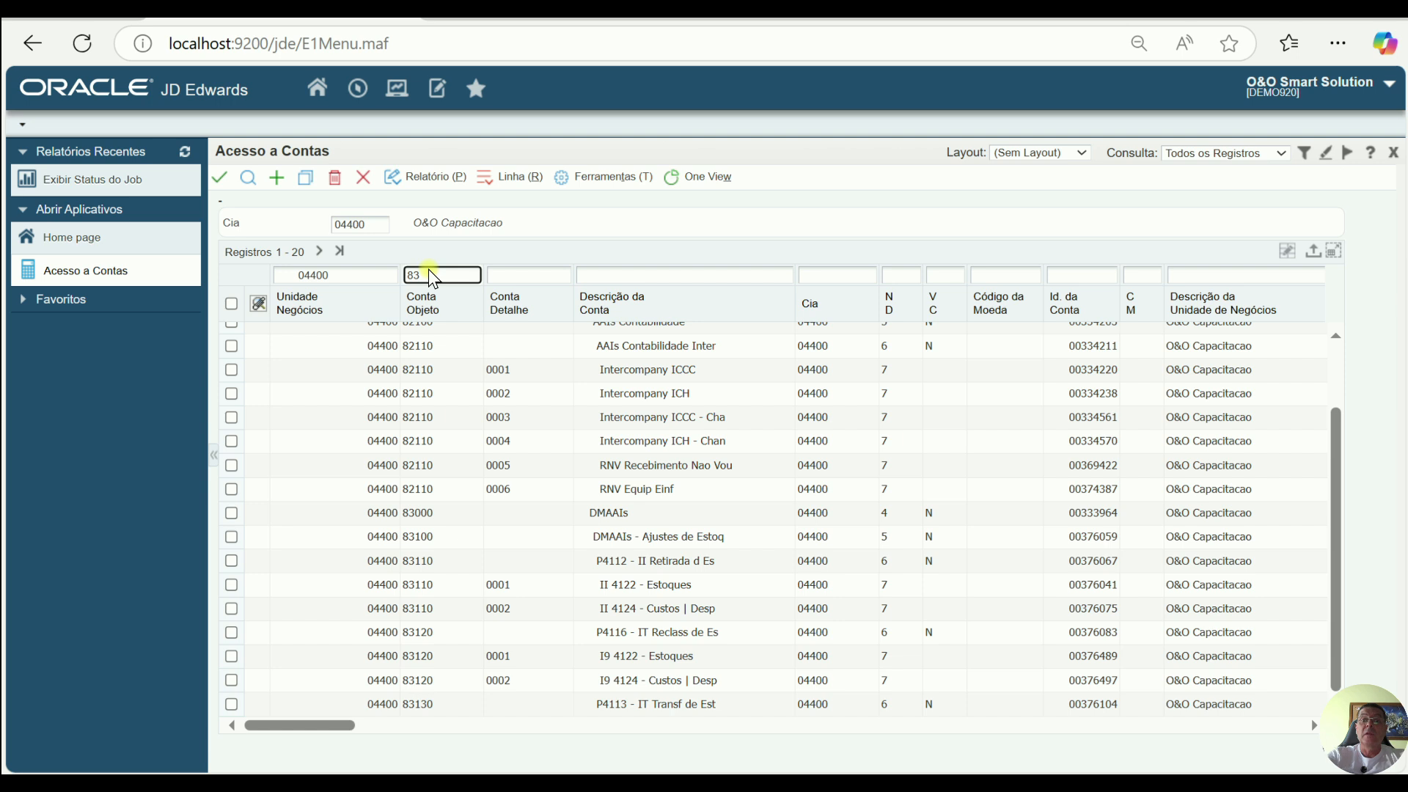
text(*)
key(Return)
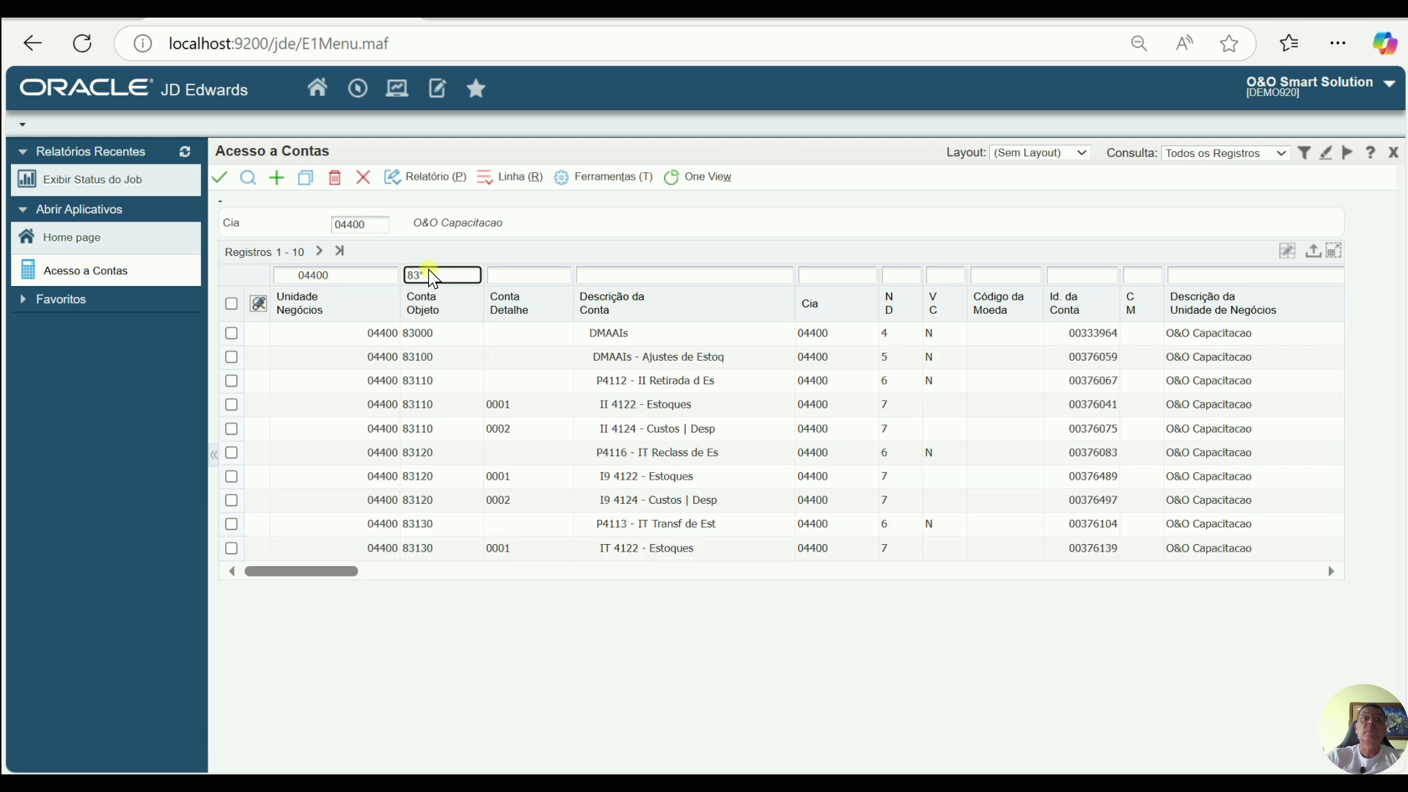
click(321, 252)
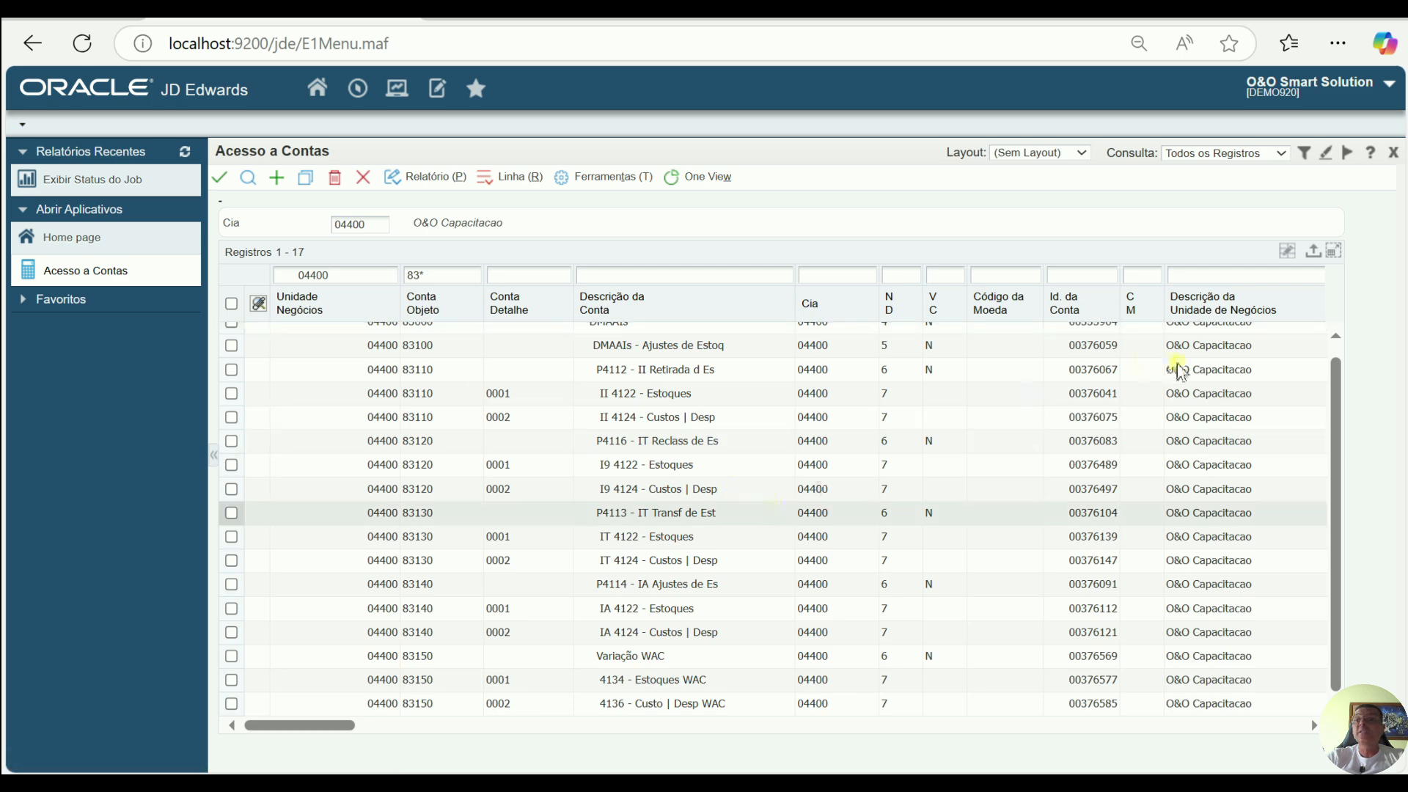
click(1336, 335)
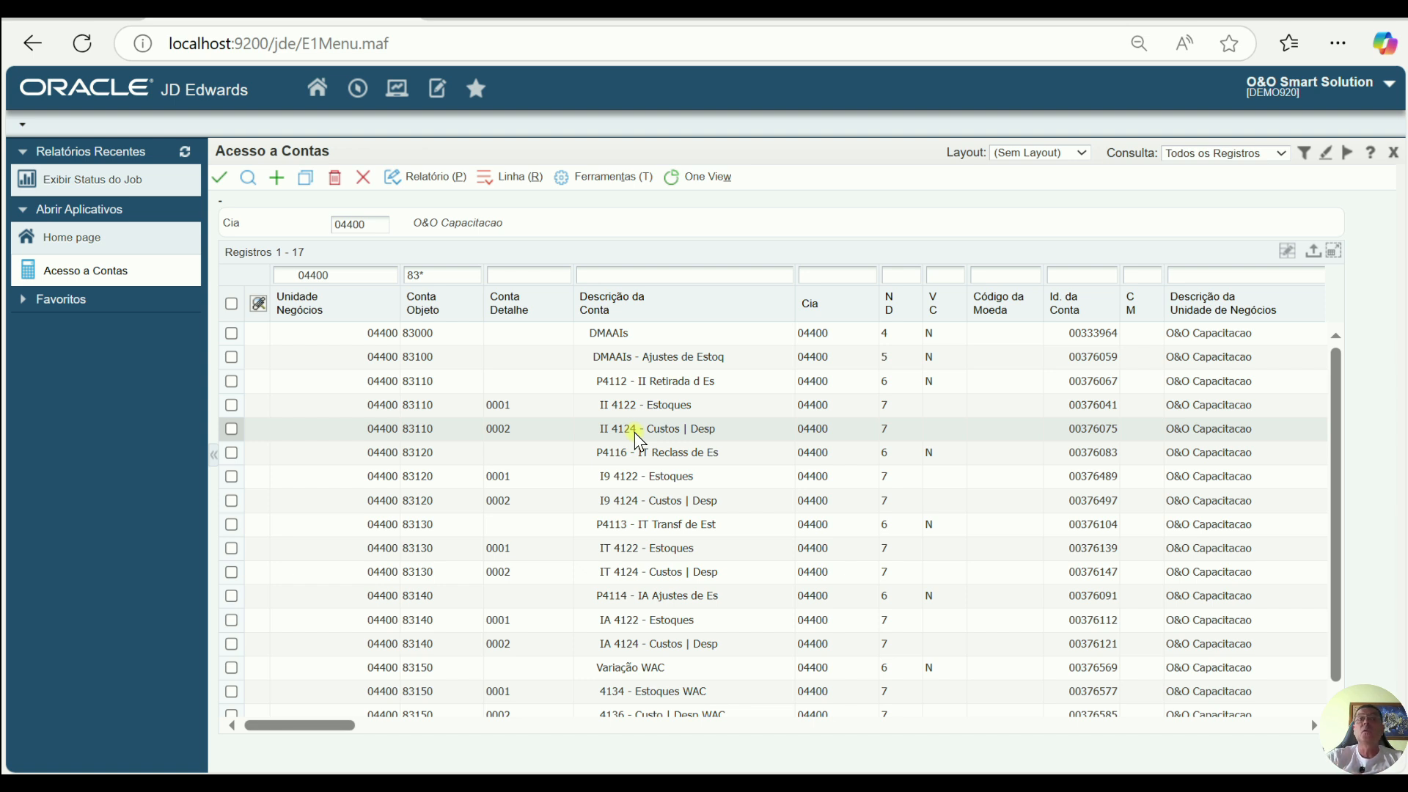
Step: Open Configuration Utilities (P01RS01) through Fast Path and go to the Manufacturing/Distribution AAIs under Business Data
click(359, 92)
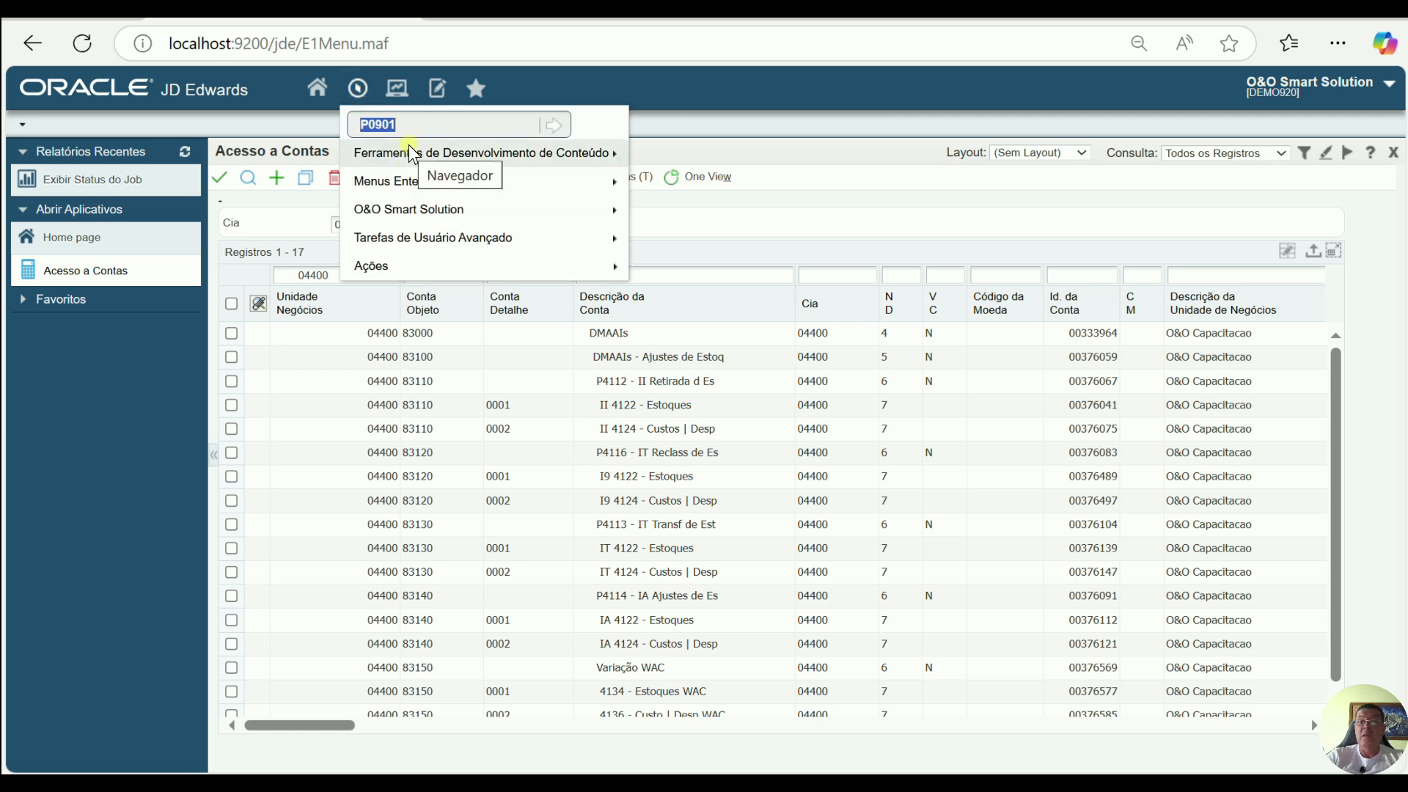
text(P)
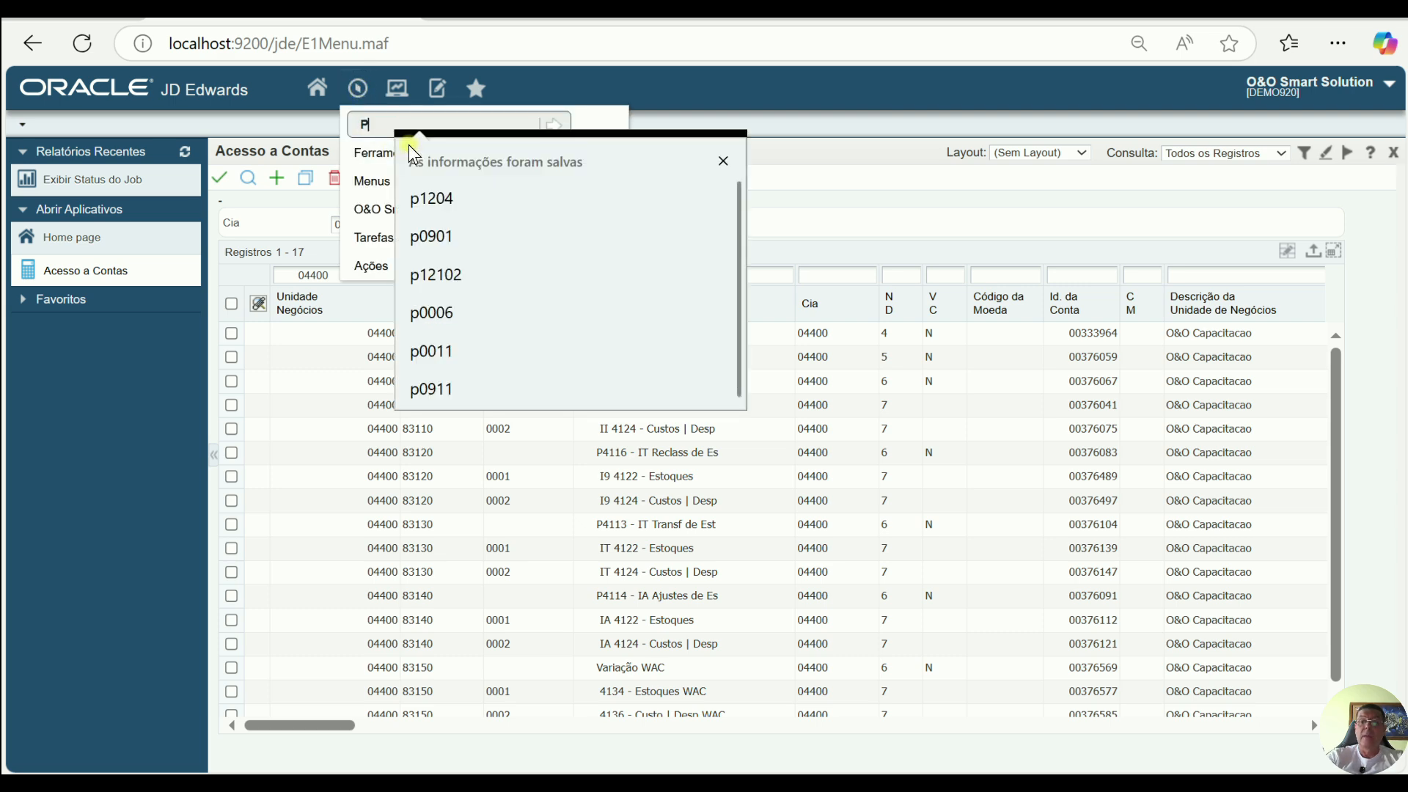
text(01)
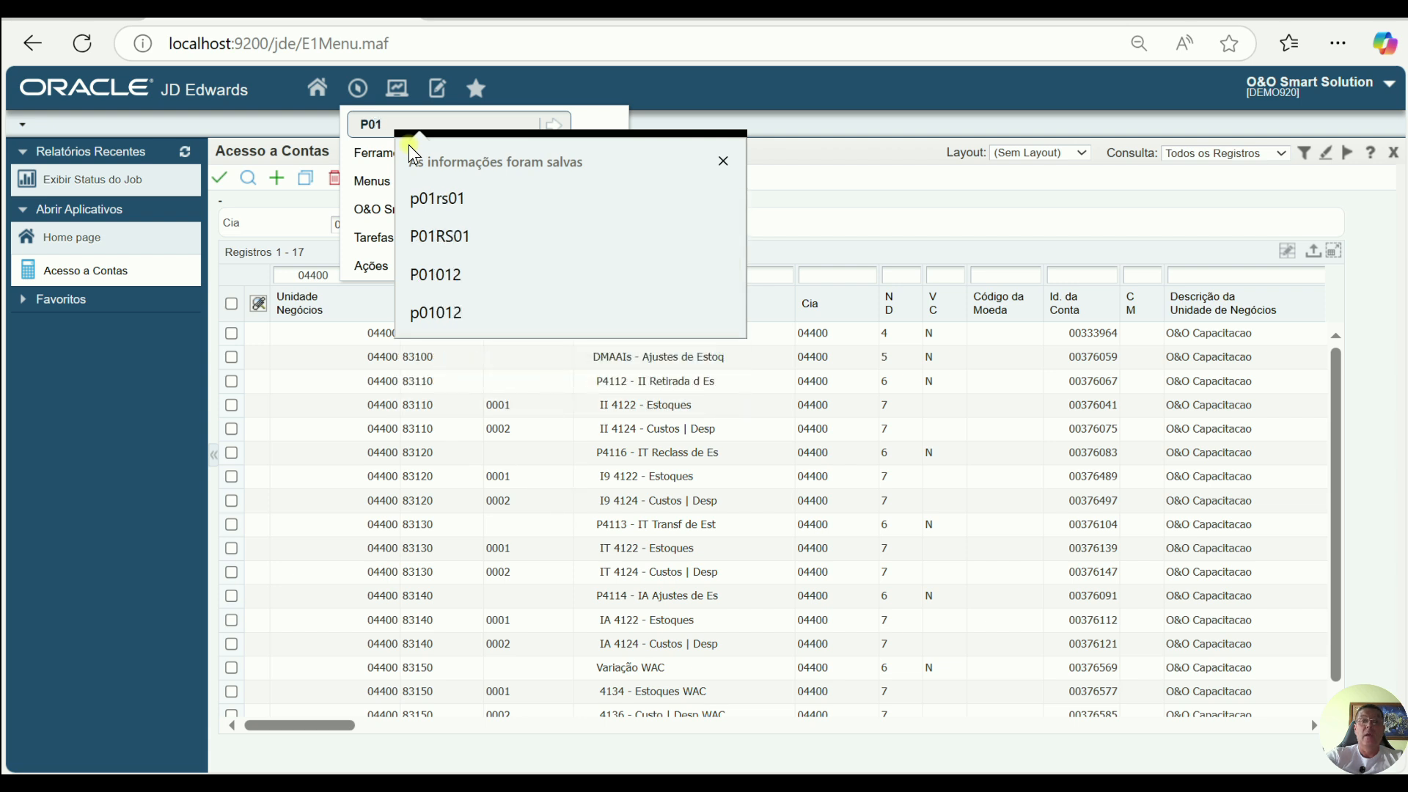
text(RS01)
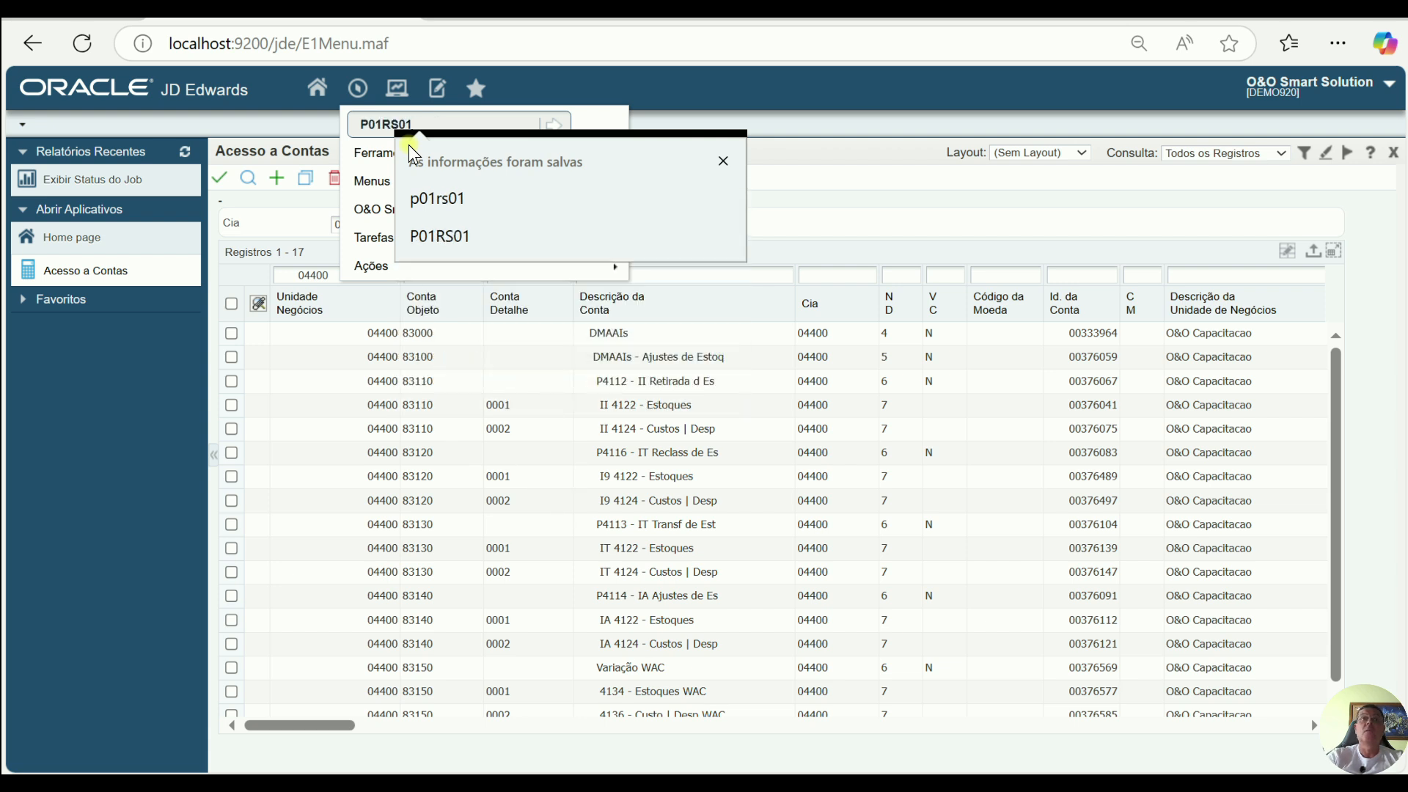
key(Return)
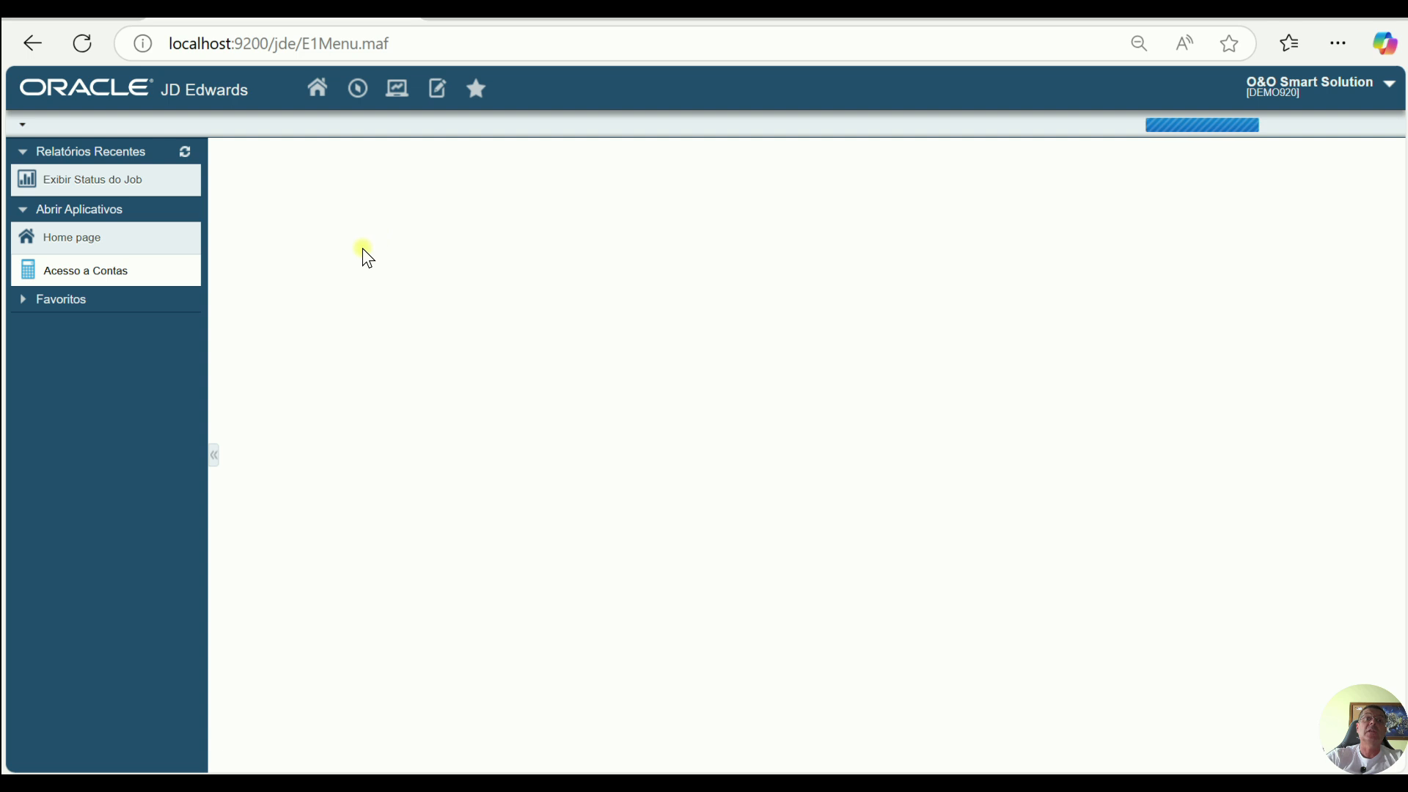
click(376, 315)
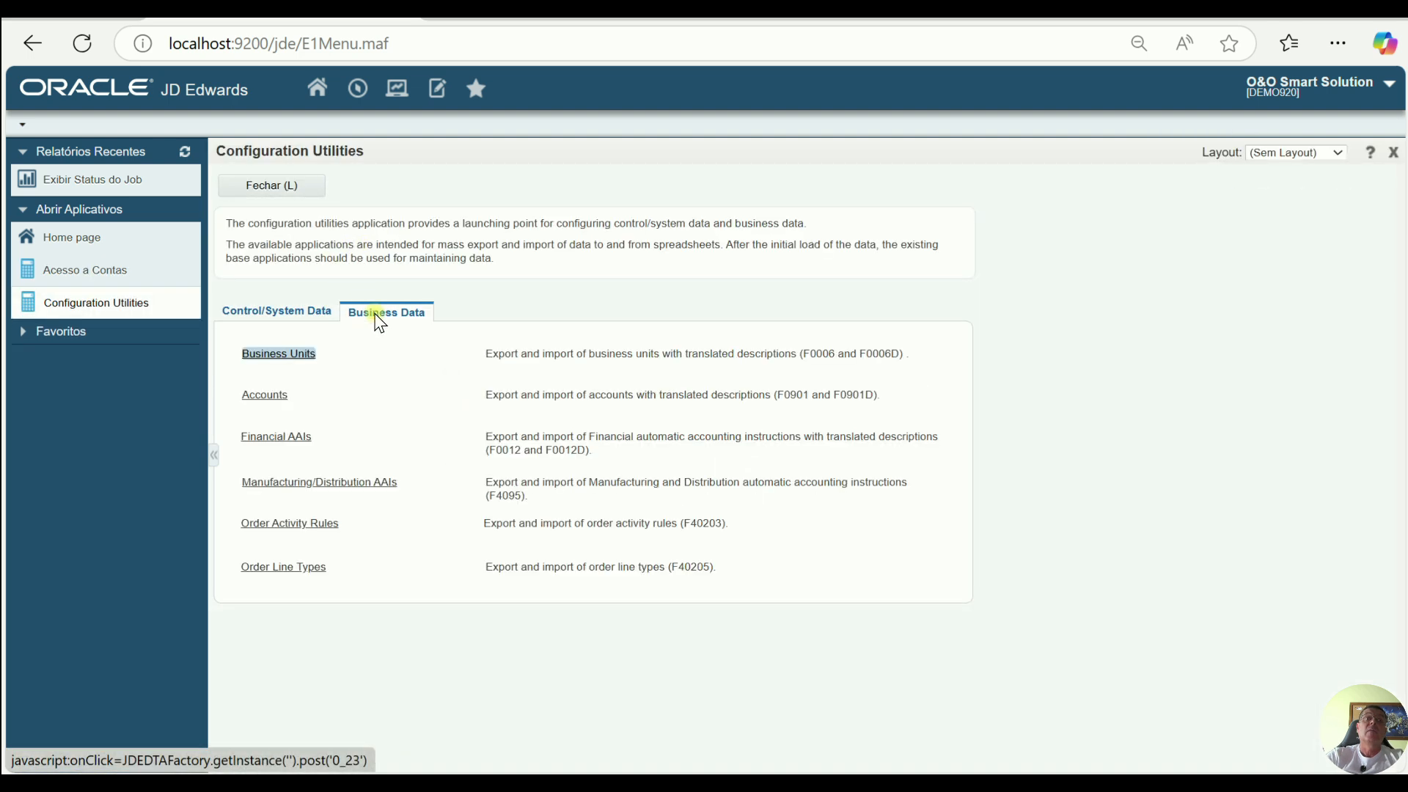
click(345, 487)
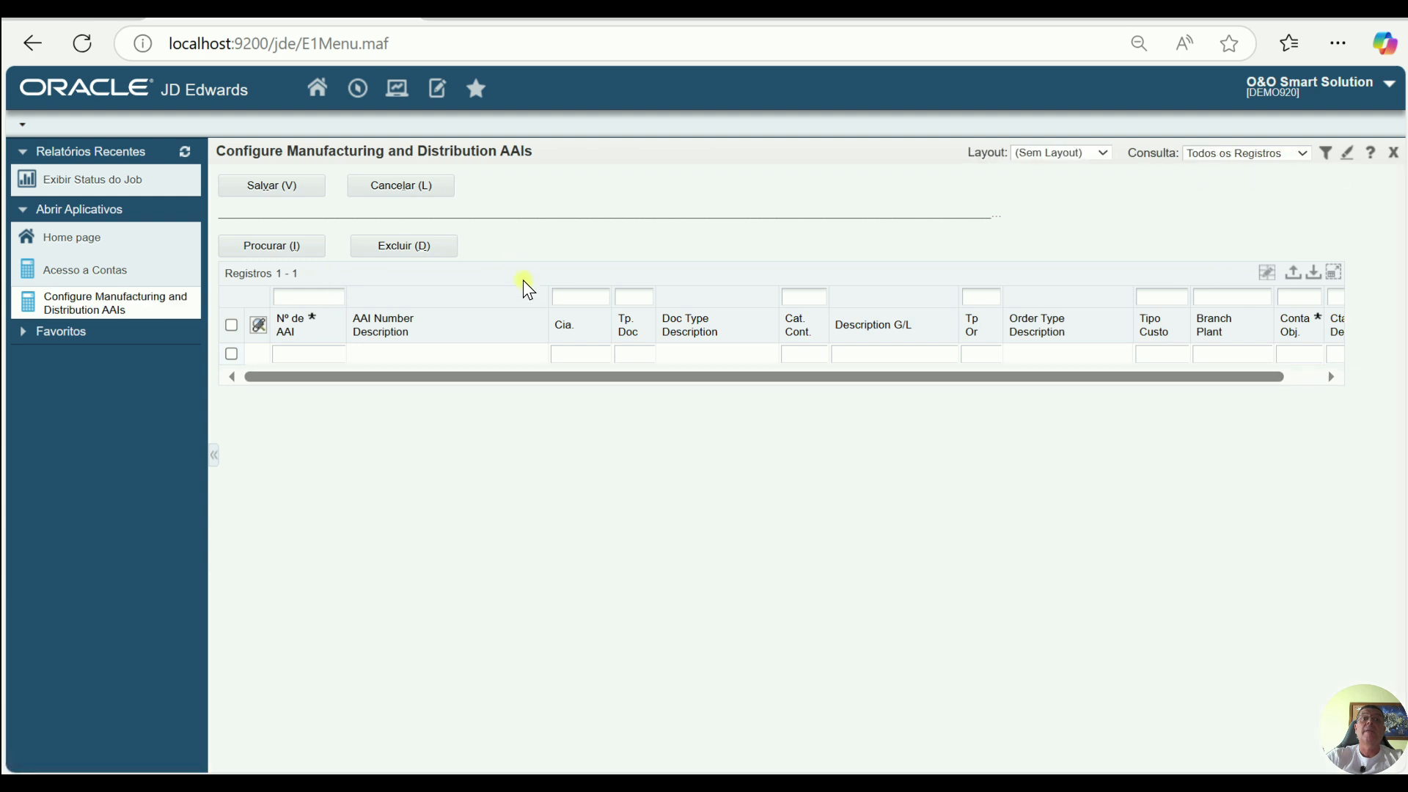
Step: Find the AAIs of company 04400 with G/L category O005 and highlight the 4122 and 4124 rows through their detail accounts
click(591, 300)
text(04400)
key(shift+Tab)
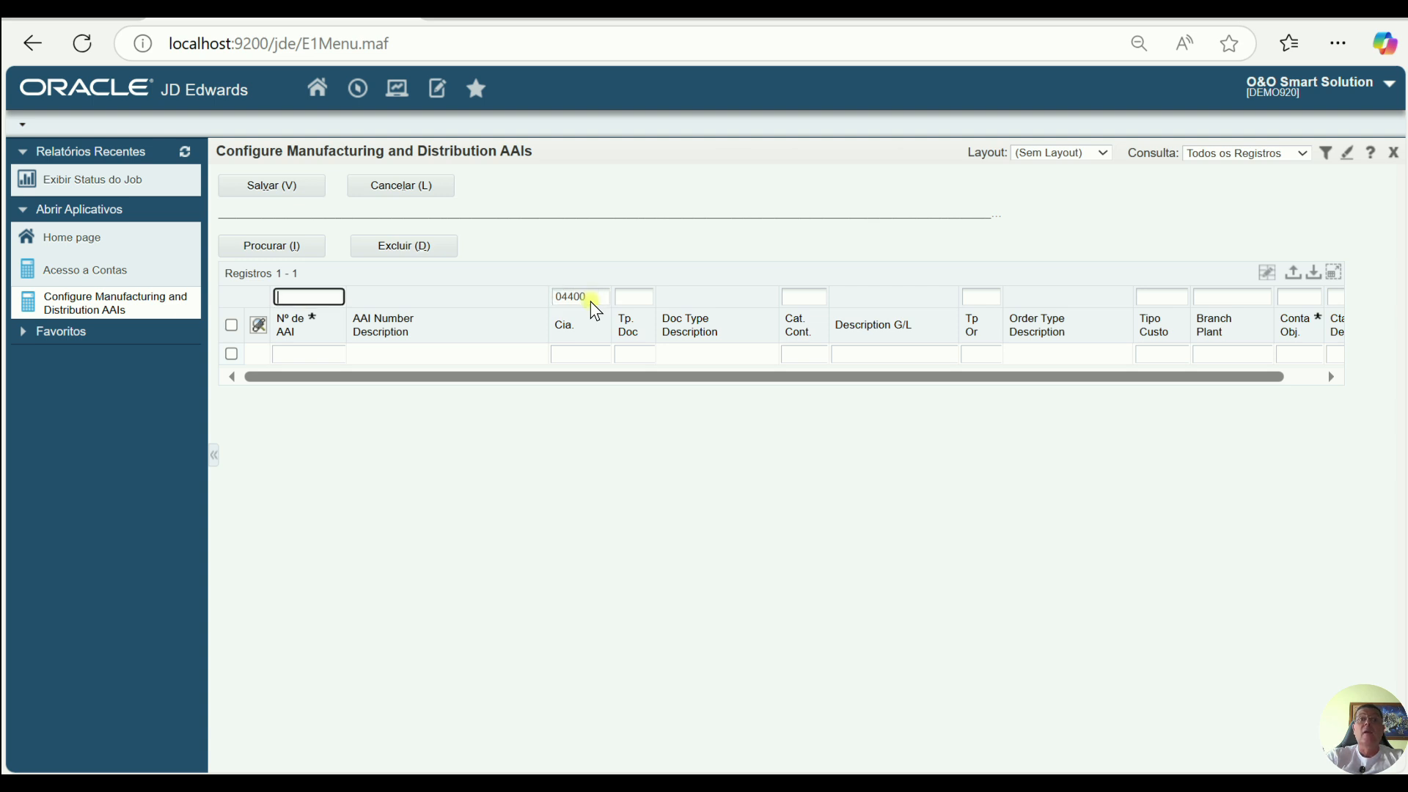
text(412)
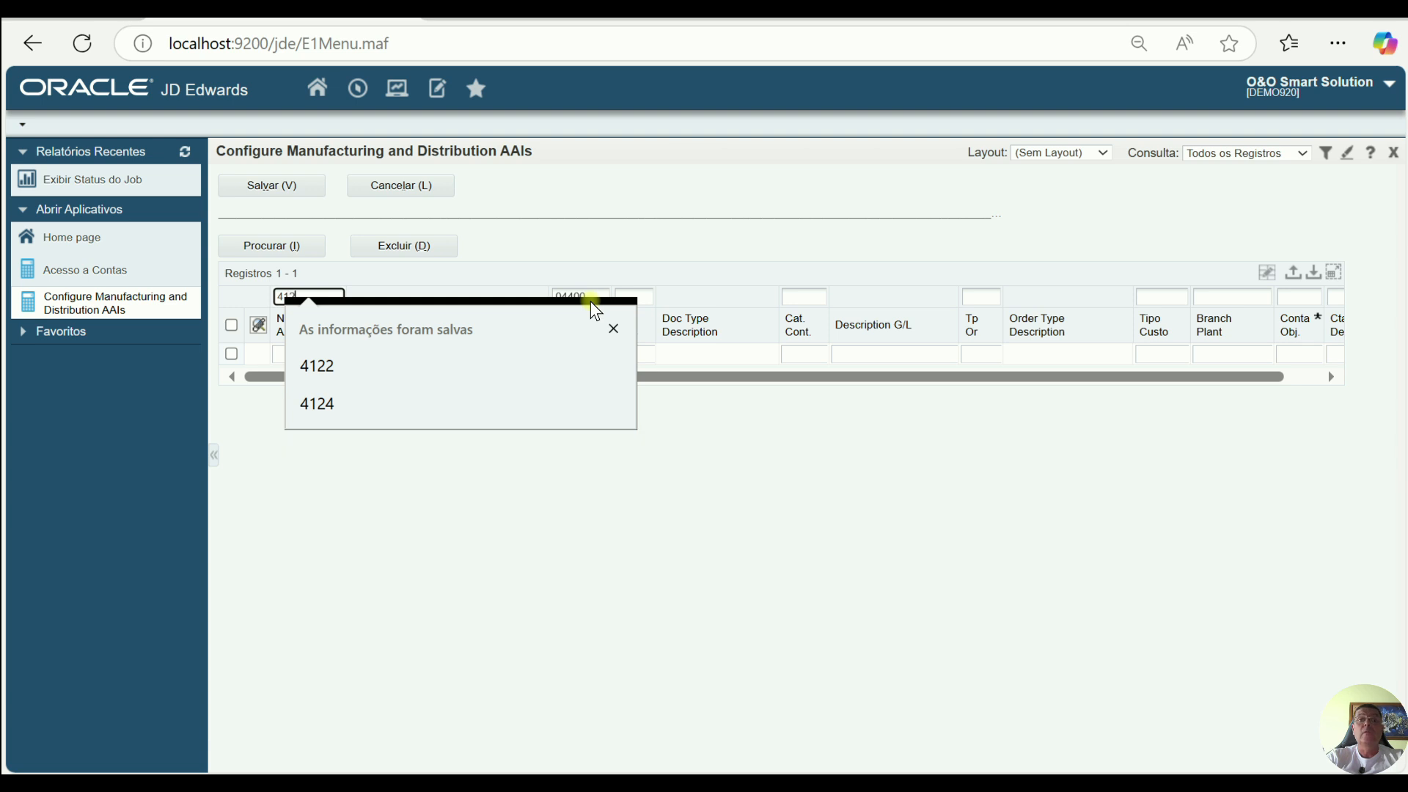
key(BackSpace)
key(BackSpace)
key(BackSpace)
key(Tab)
key(Tab)
key(Tab)
text(O0005)
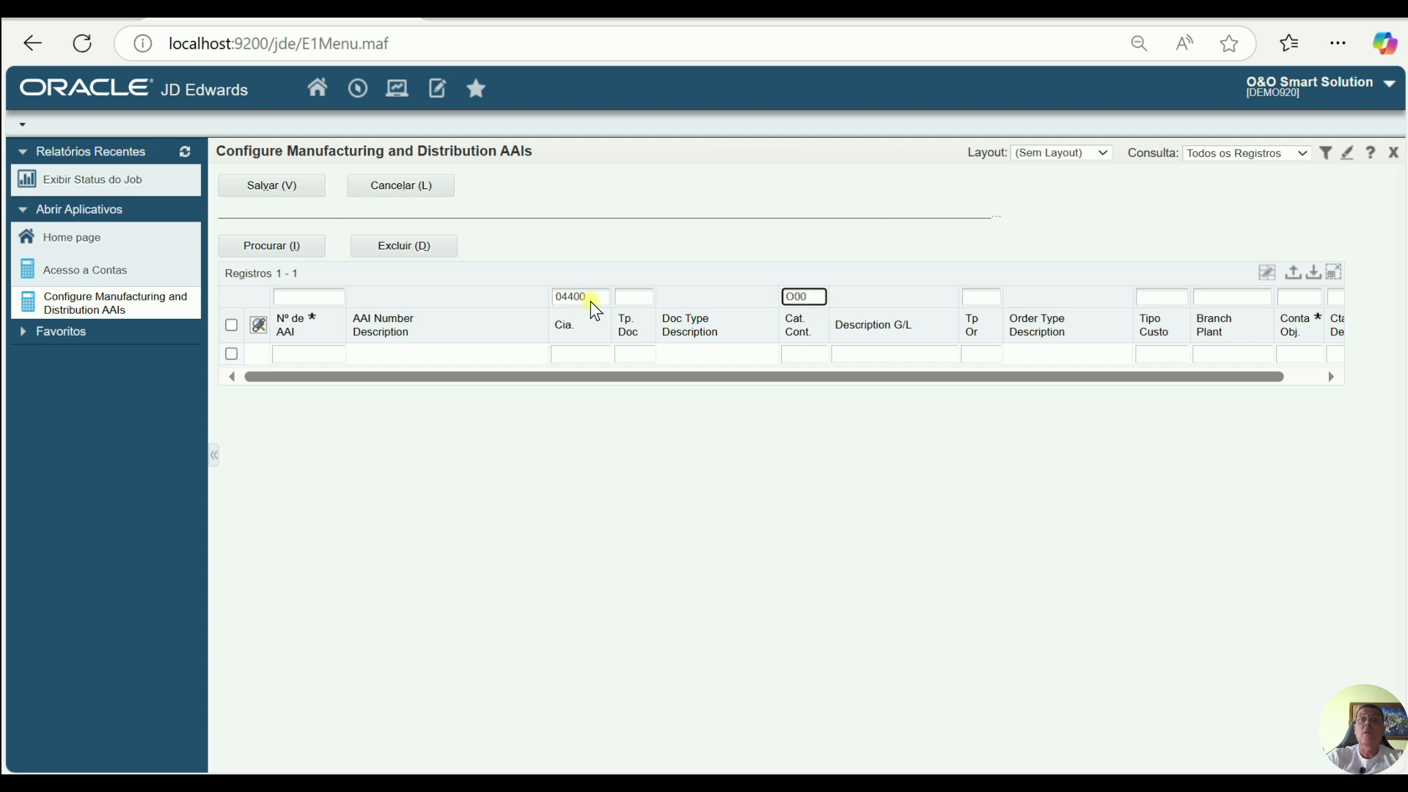
key(Tab)
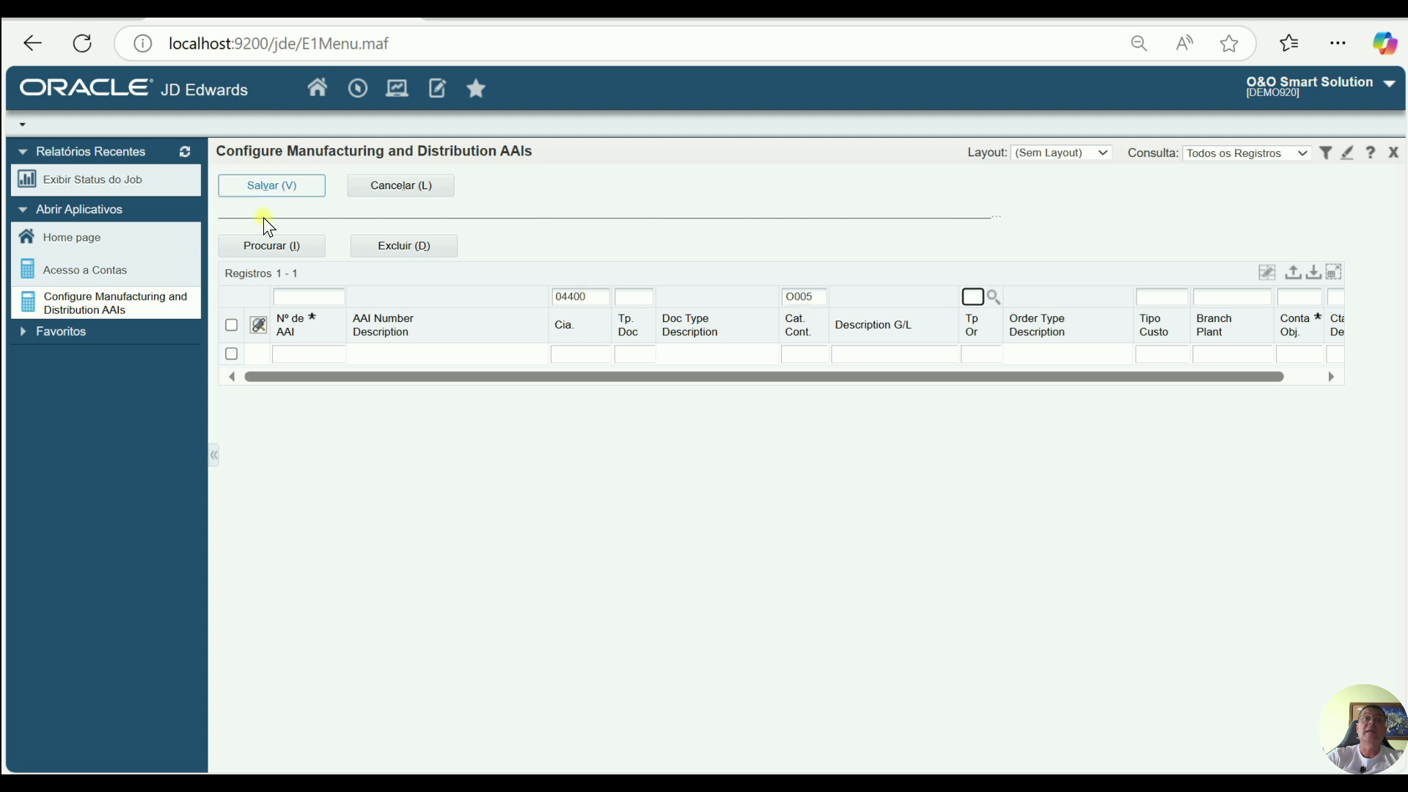
click(290, 249)
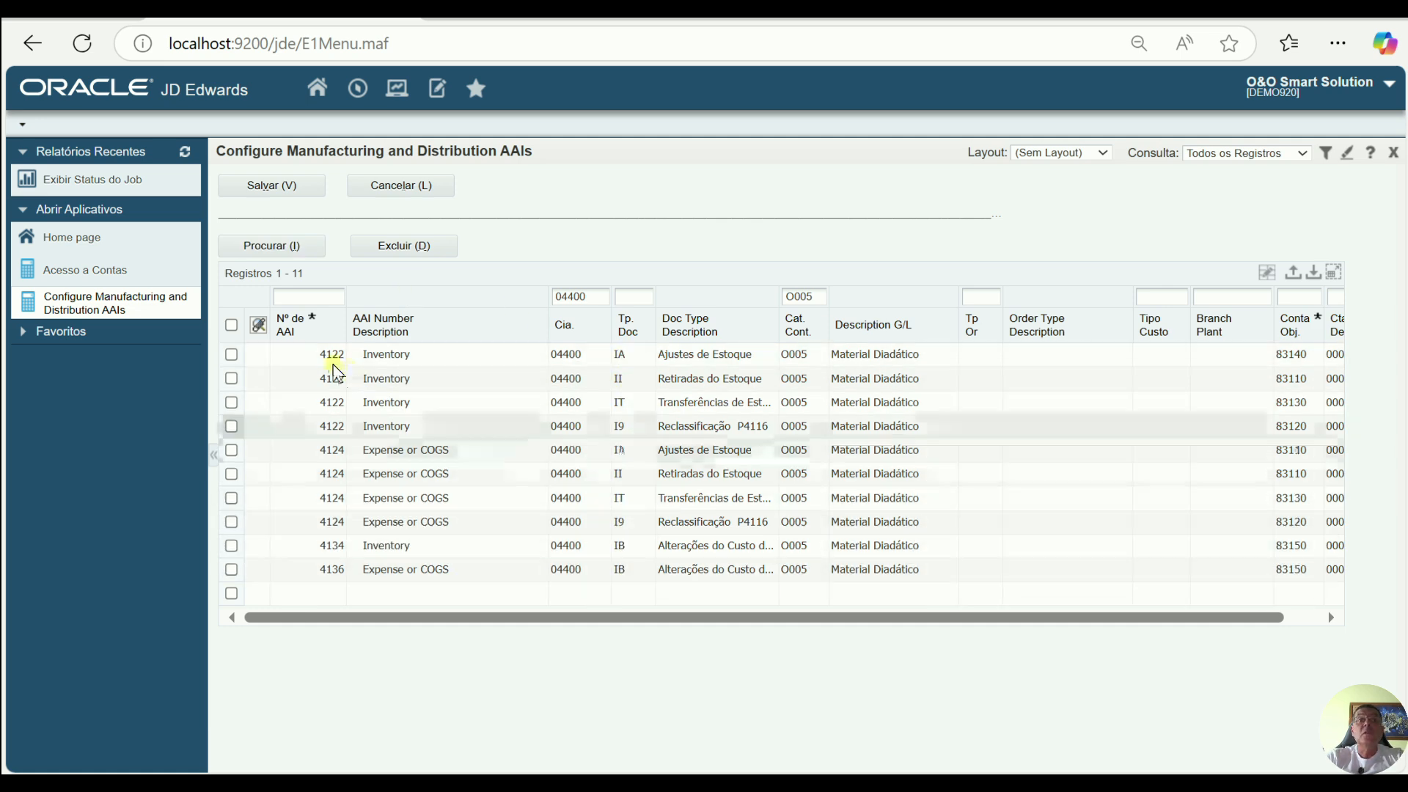
drag(323, 355, 1312, 518)
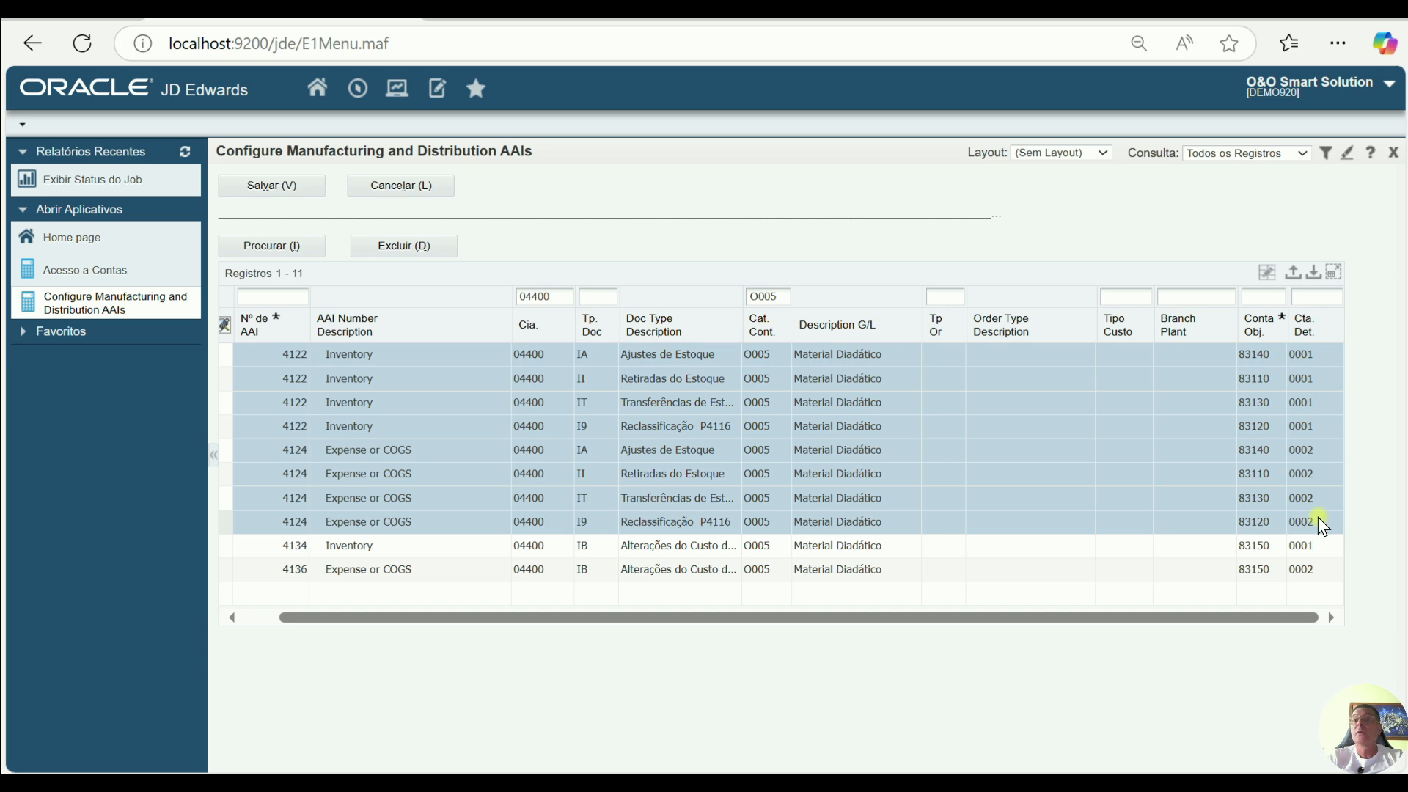